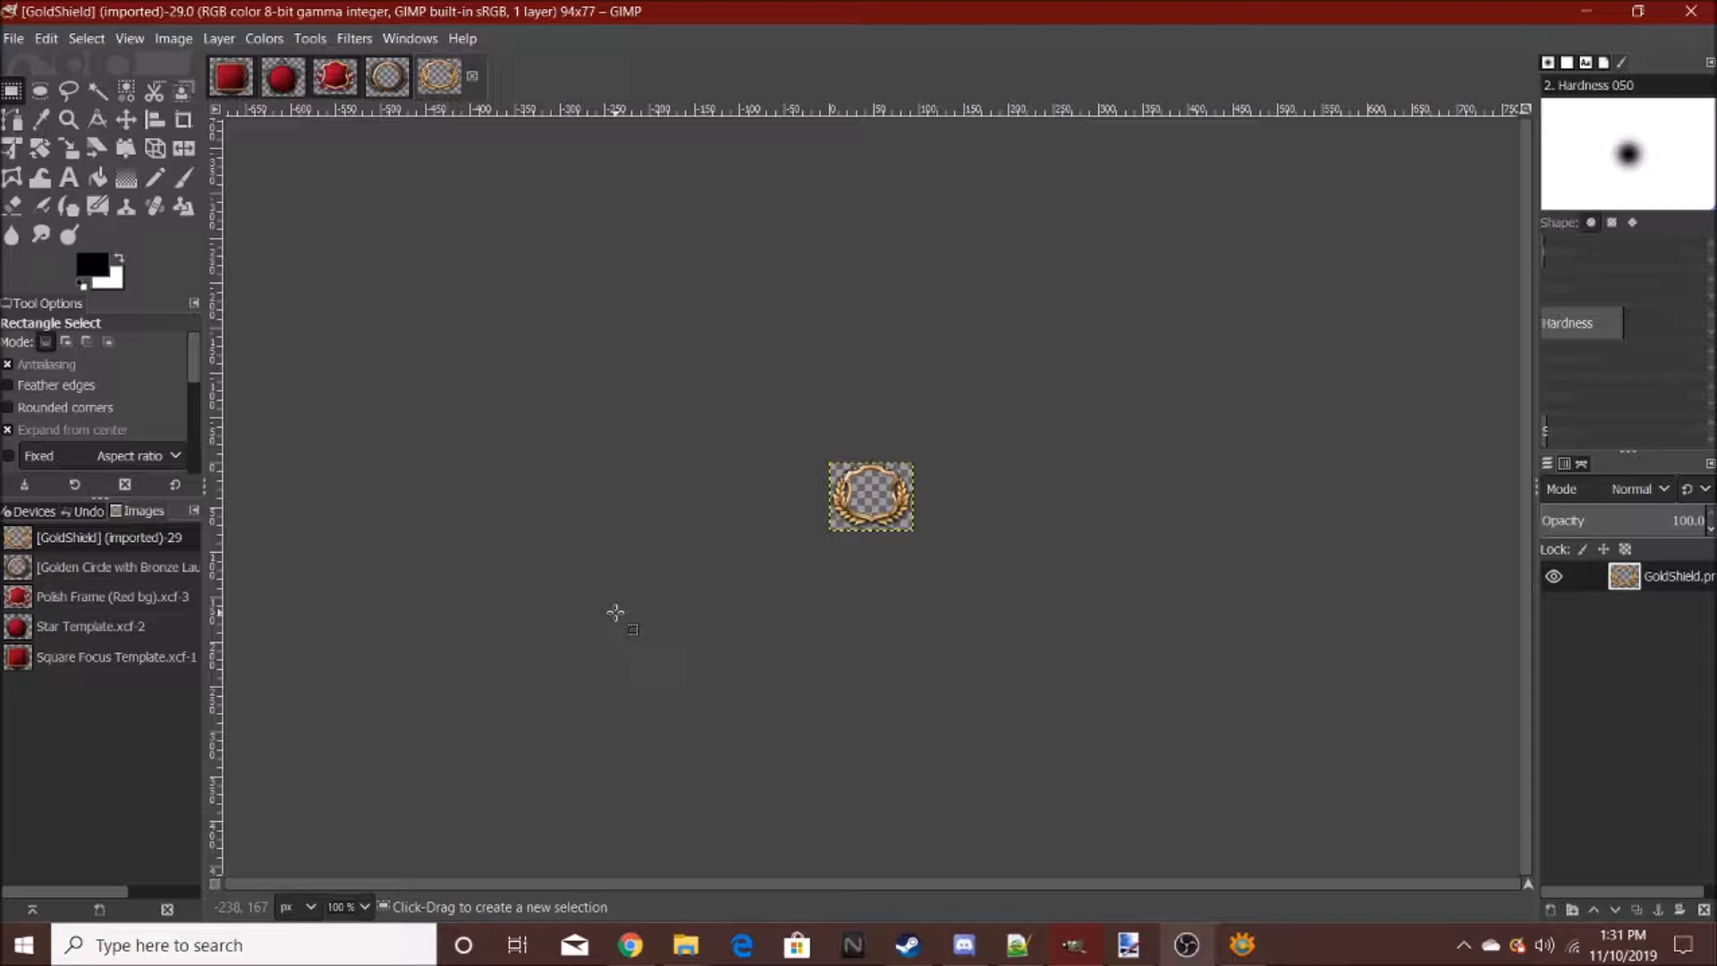
- Open focus_AST_never_gallipoli_result.png, focus_generic_concessions_result.png and focus_generic_support_the_left_right_result.png together from the Desktop
{"action": "left_click", "coordinate": [12, 38]}
{"action": "left_click", "coordinate": [27, 116]}
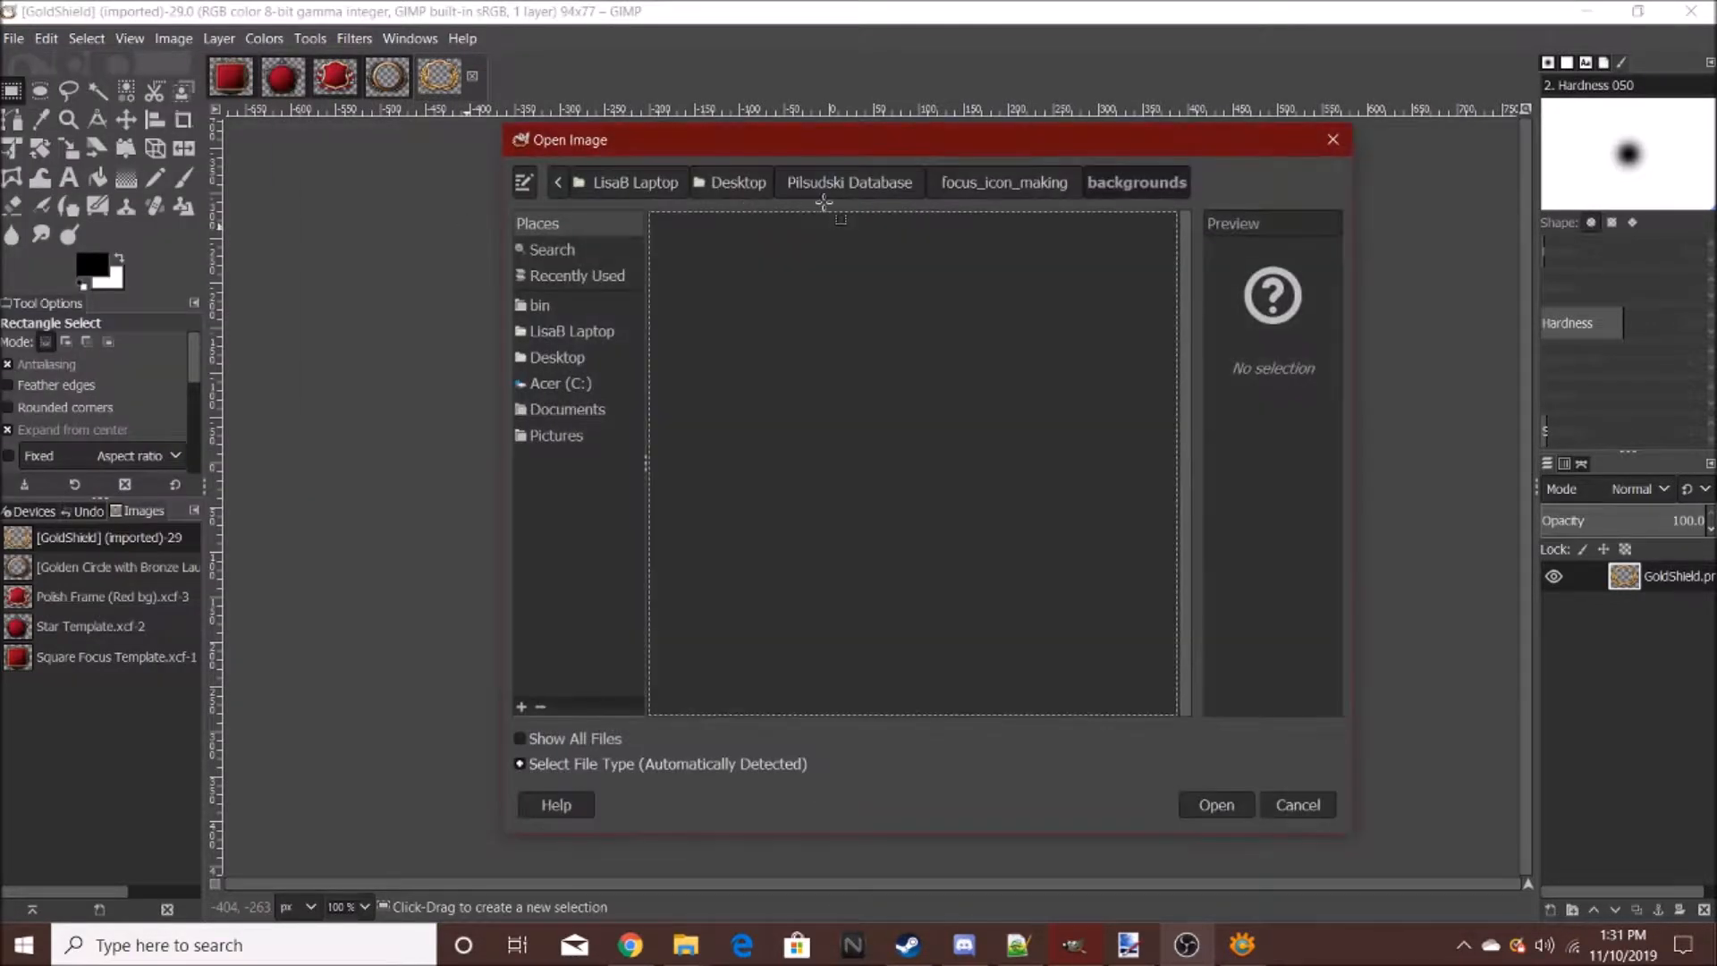
{"action": "left_click", "coordinate": [735, 184]}
{"action": "left_click", "coordinate": [767, 381]}
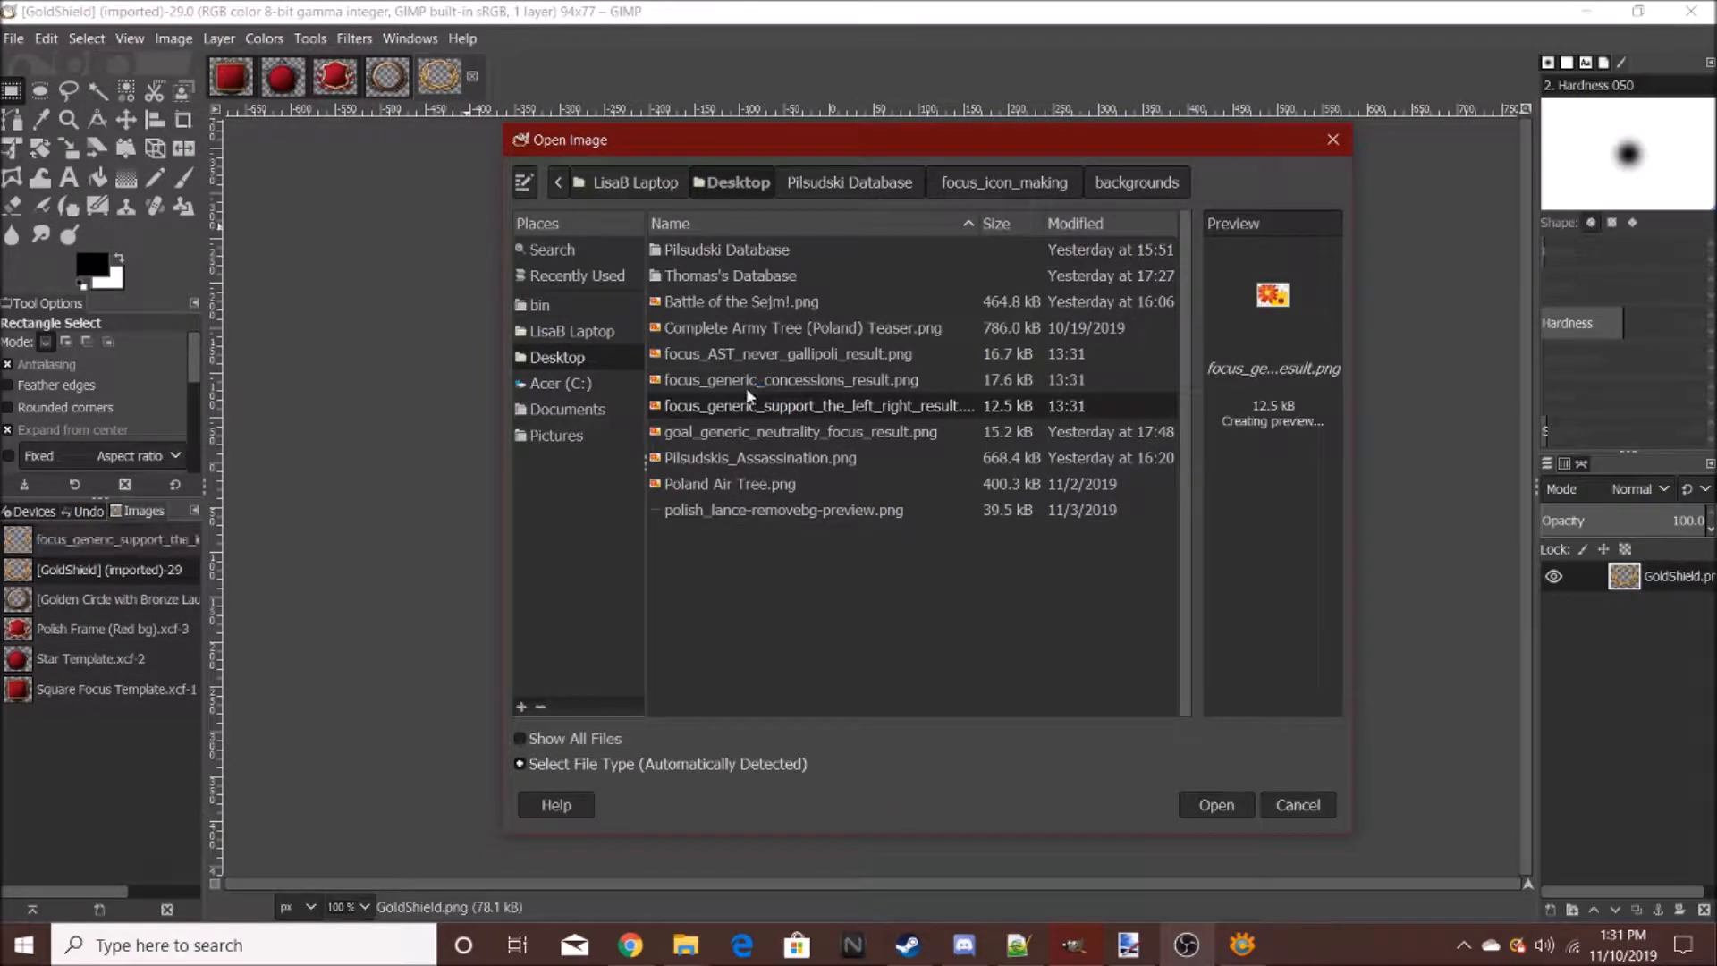
{"action": "double_click", "coordinate": [799, 354]}
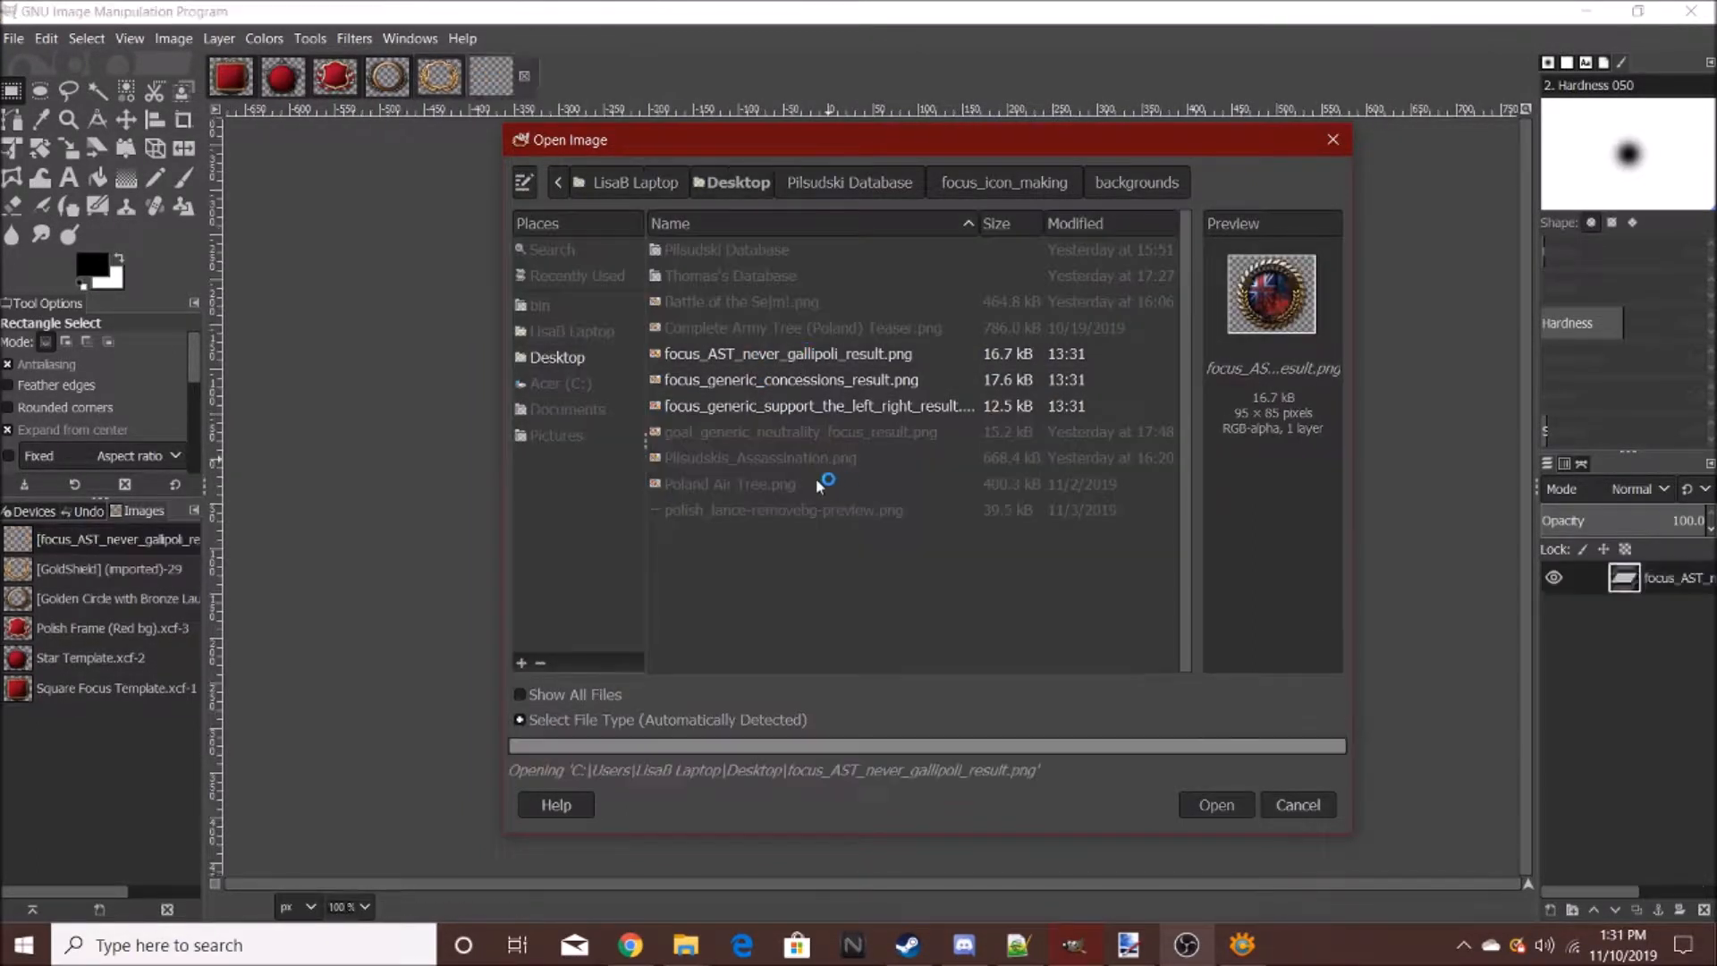
- Switch to the goals folder and XnConvert to review the source icons and their conversion, and return to GIMP
{"action": "mouse_move", "coordinate": [687, 946]}
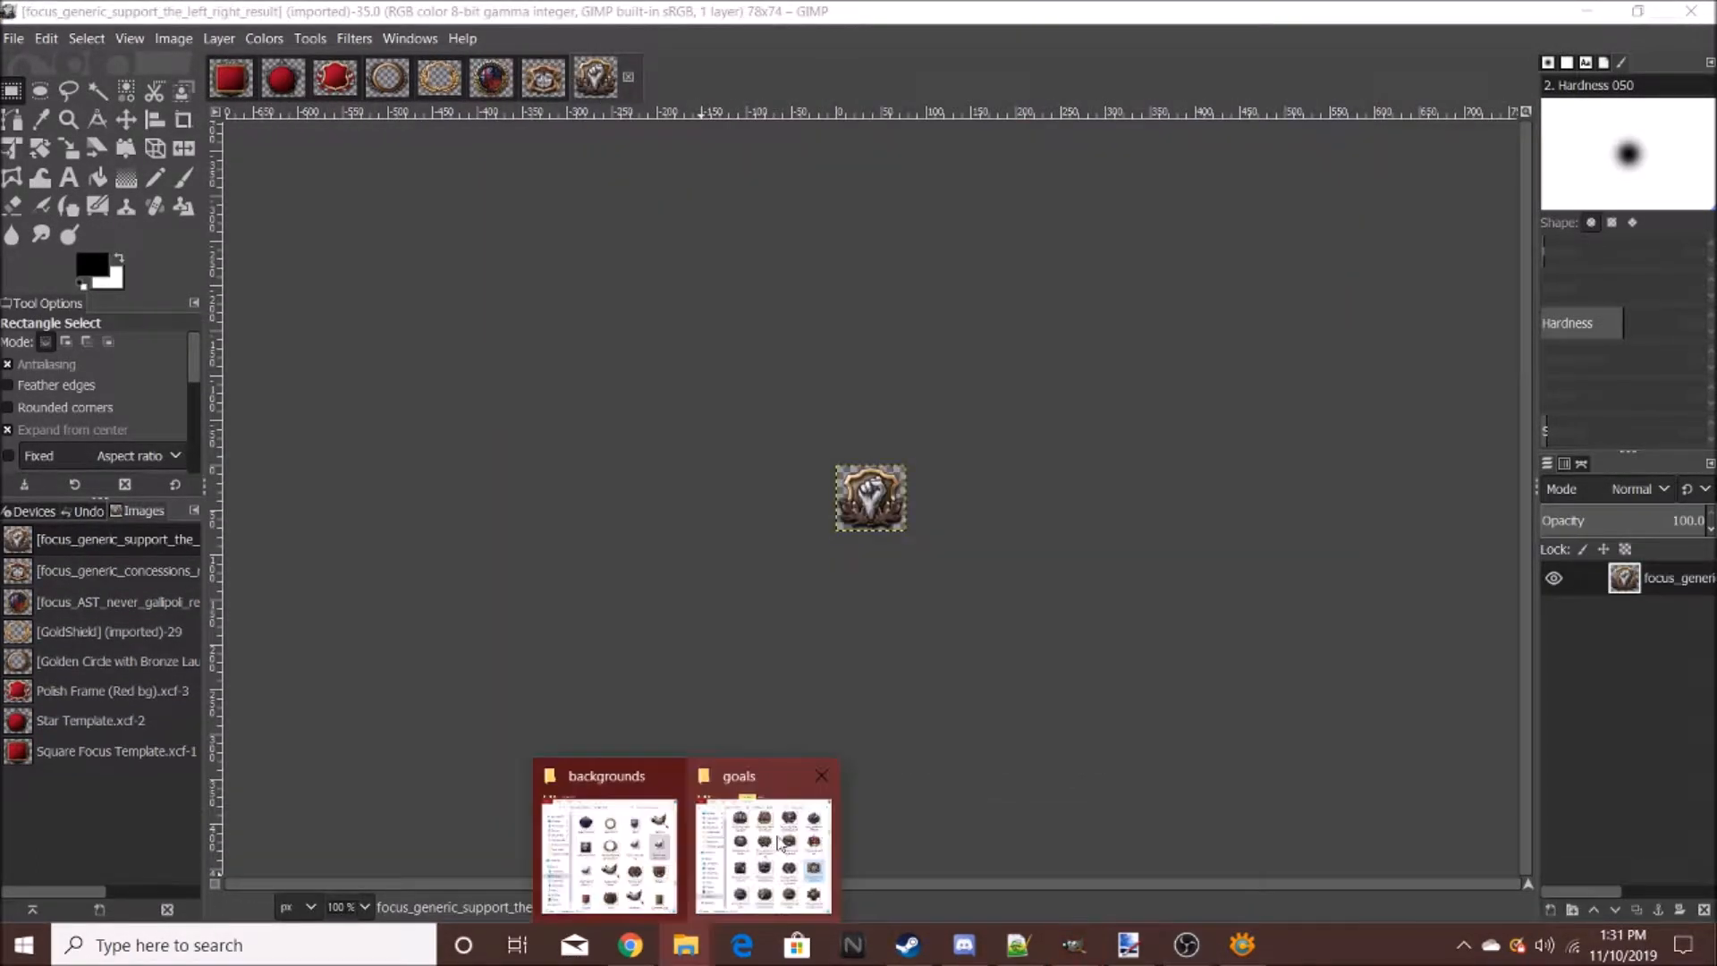
{"action": "left_click", "coordinate": [767, 841]}
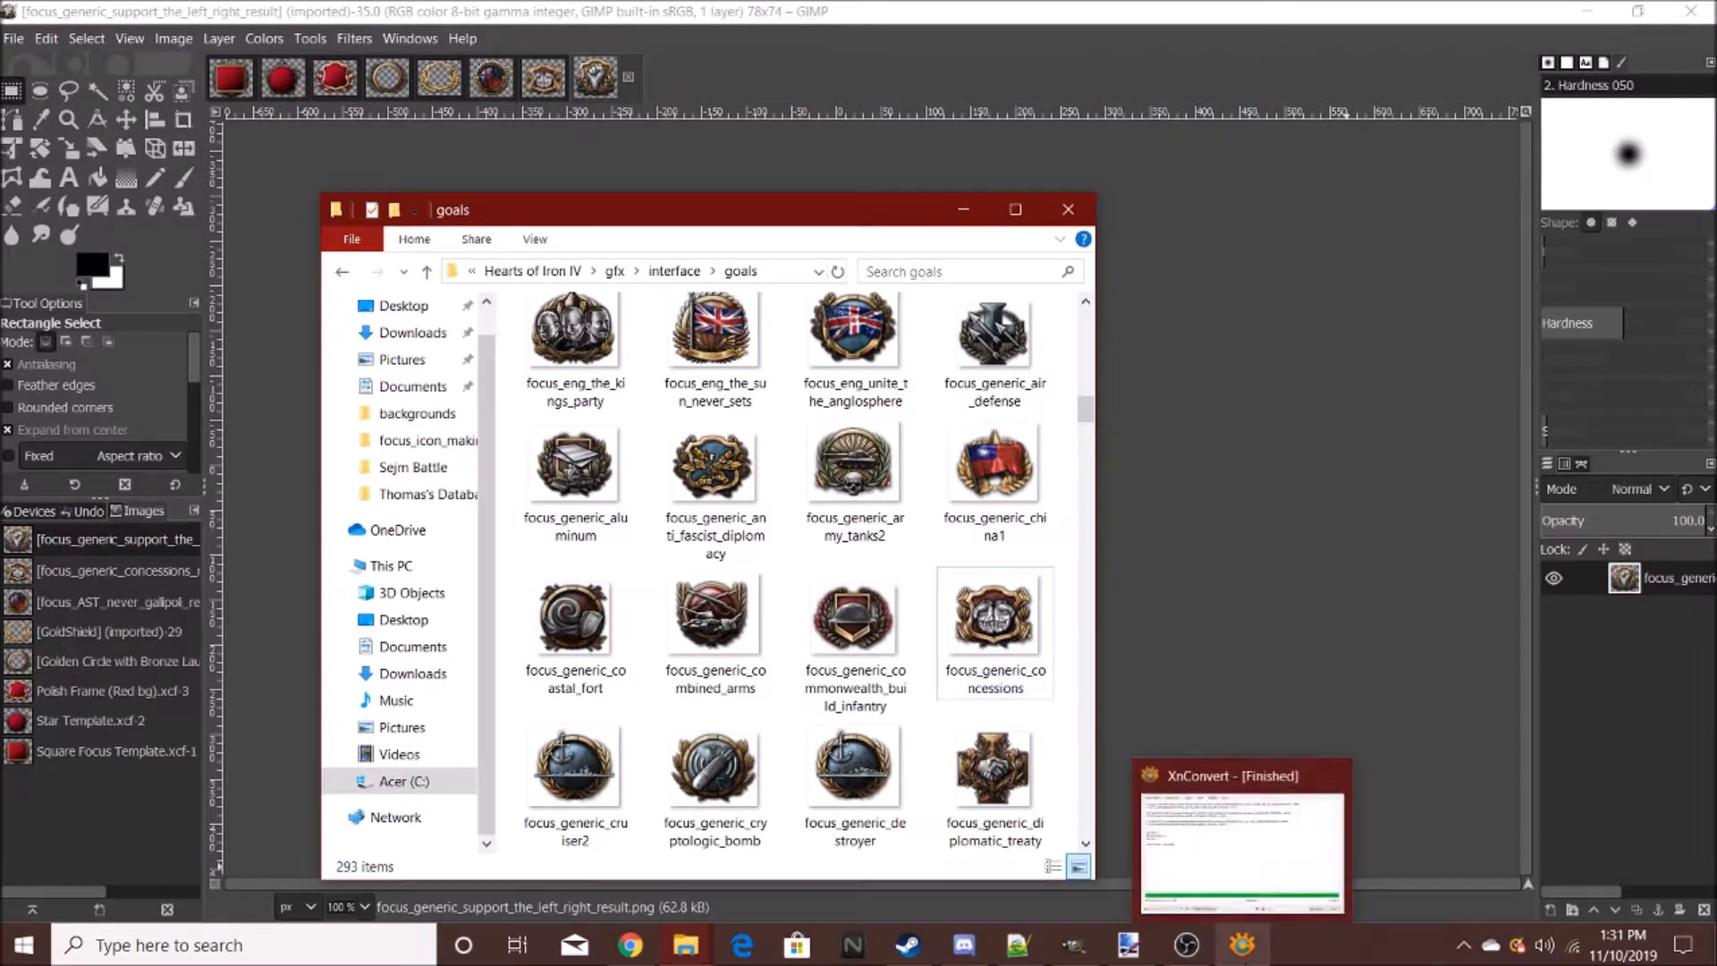
{"action": "left_click", "coordinate": [1242, 945]}
{"action": "left_click", "coordinate": [665, 193]}
{"action": "left_click", "coordinate": [1490, 153]}
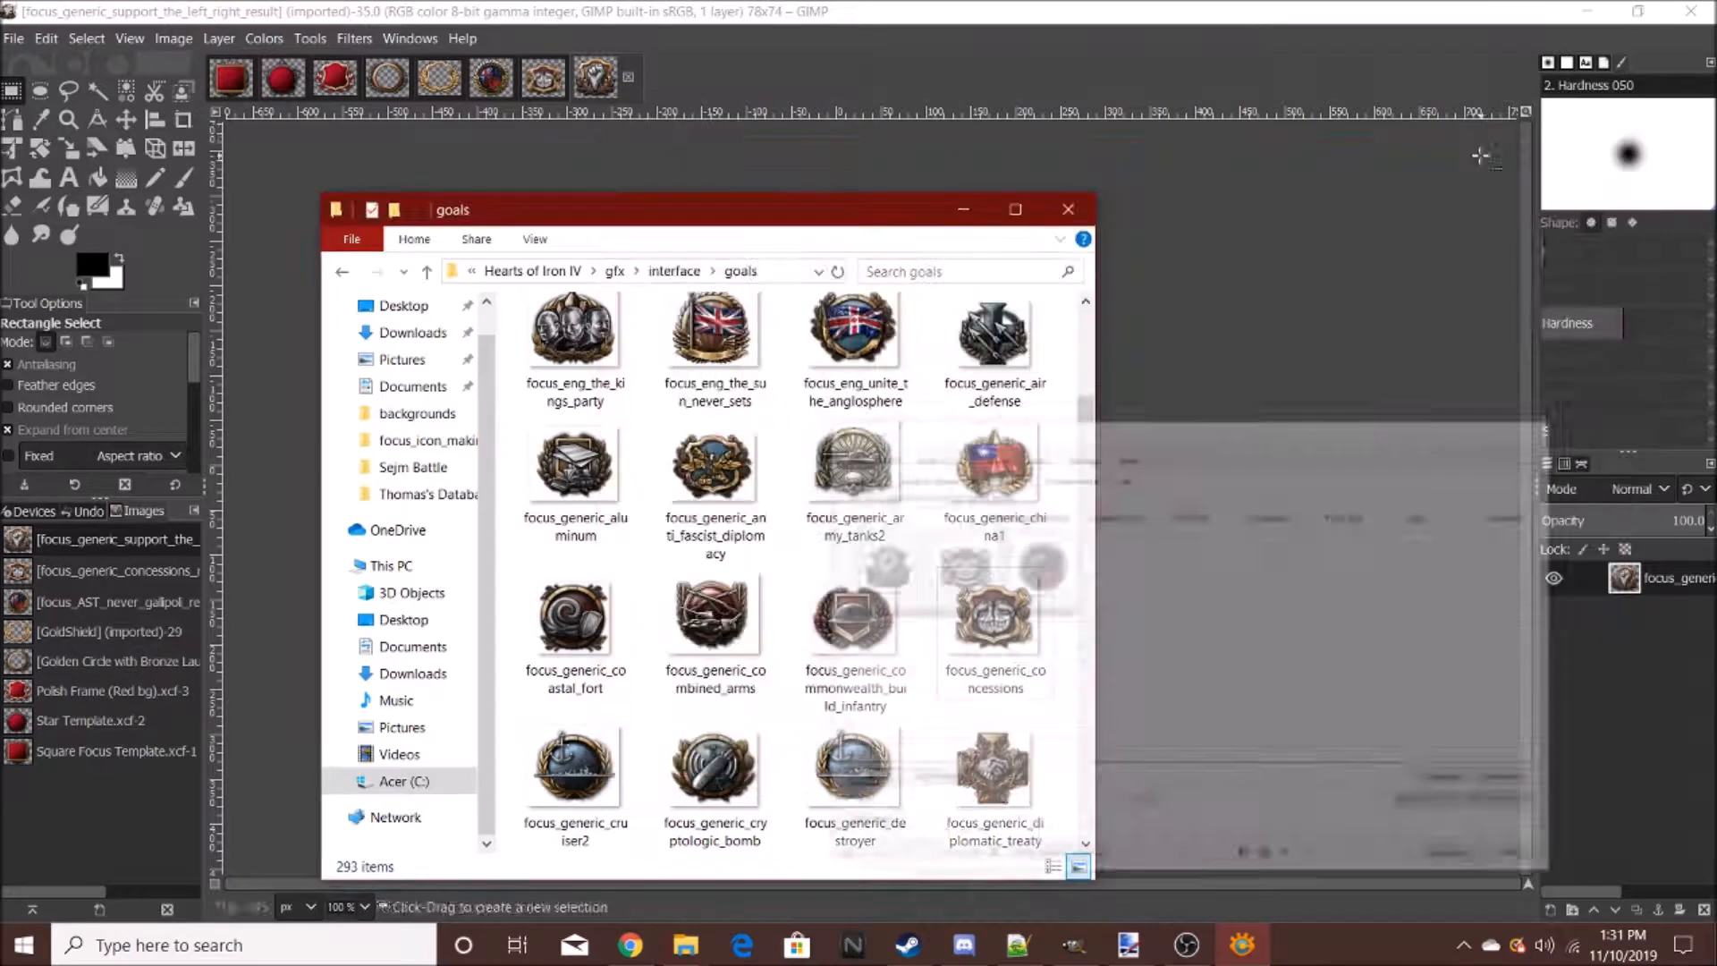
{"action": "left_click", "coordinate": [1297, 501]}
- Examine the fist, shield and leaves of the focus_generic_support_the_left_right_result image up close
{"action": "scroll", "coordinate": [846, 451], "scroll_direction": "up", "scroll_amount": 6}
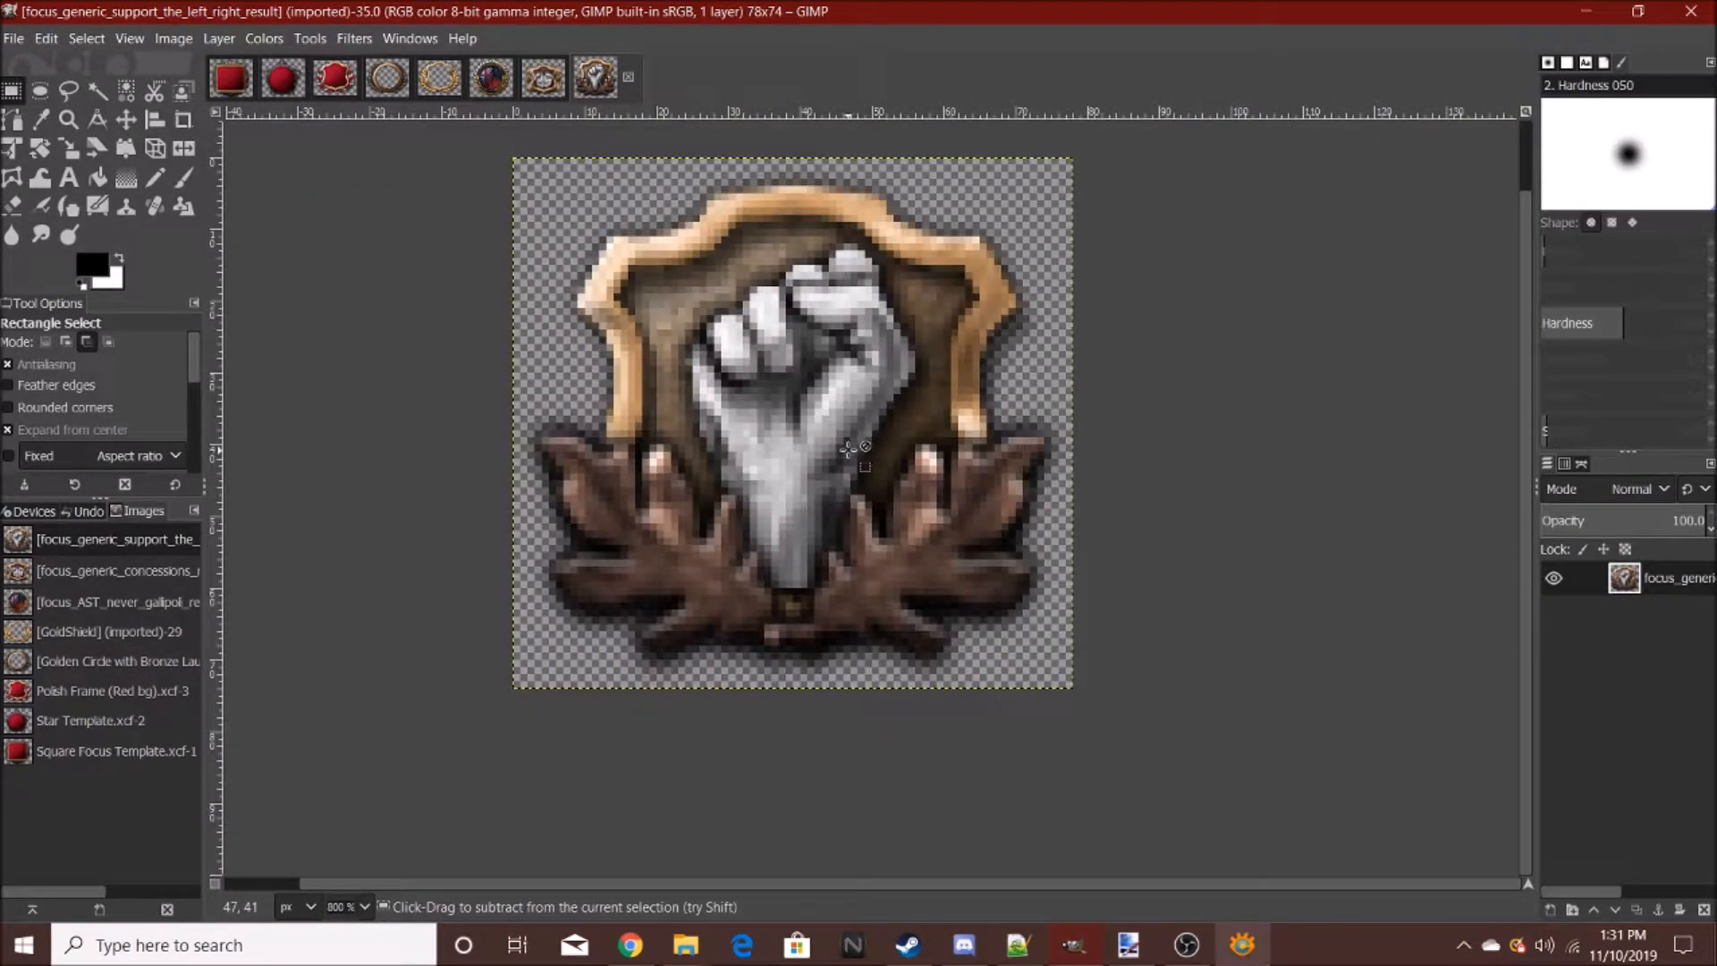
{"action": "scroll", "coordinate": [848, 449], "scroll_direction": "down", "scroll_amount": 4}
{"action": "scroll", "coordinate": [1035, 631], "scroll_direction": "up", "scroll_amount": 5}
{"action": "scroll", "coordinate": [1036, 631], "scroll_direction": "down", "scroll_amount": 5}
{"action": "scroll", "coordinate": [1036, 631], "scroll_direction": "up", "scroll_amount": 5}
{"action": "scroll", "coordinate": [1036, 631], "scroll_direction": "down", "scroll_amount": 5}
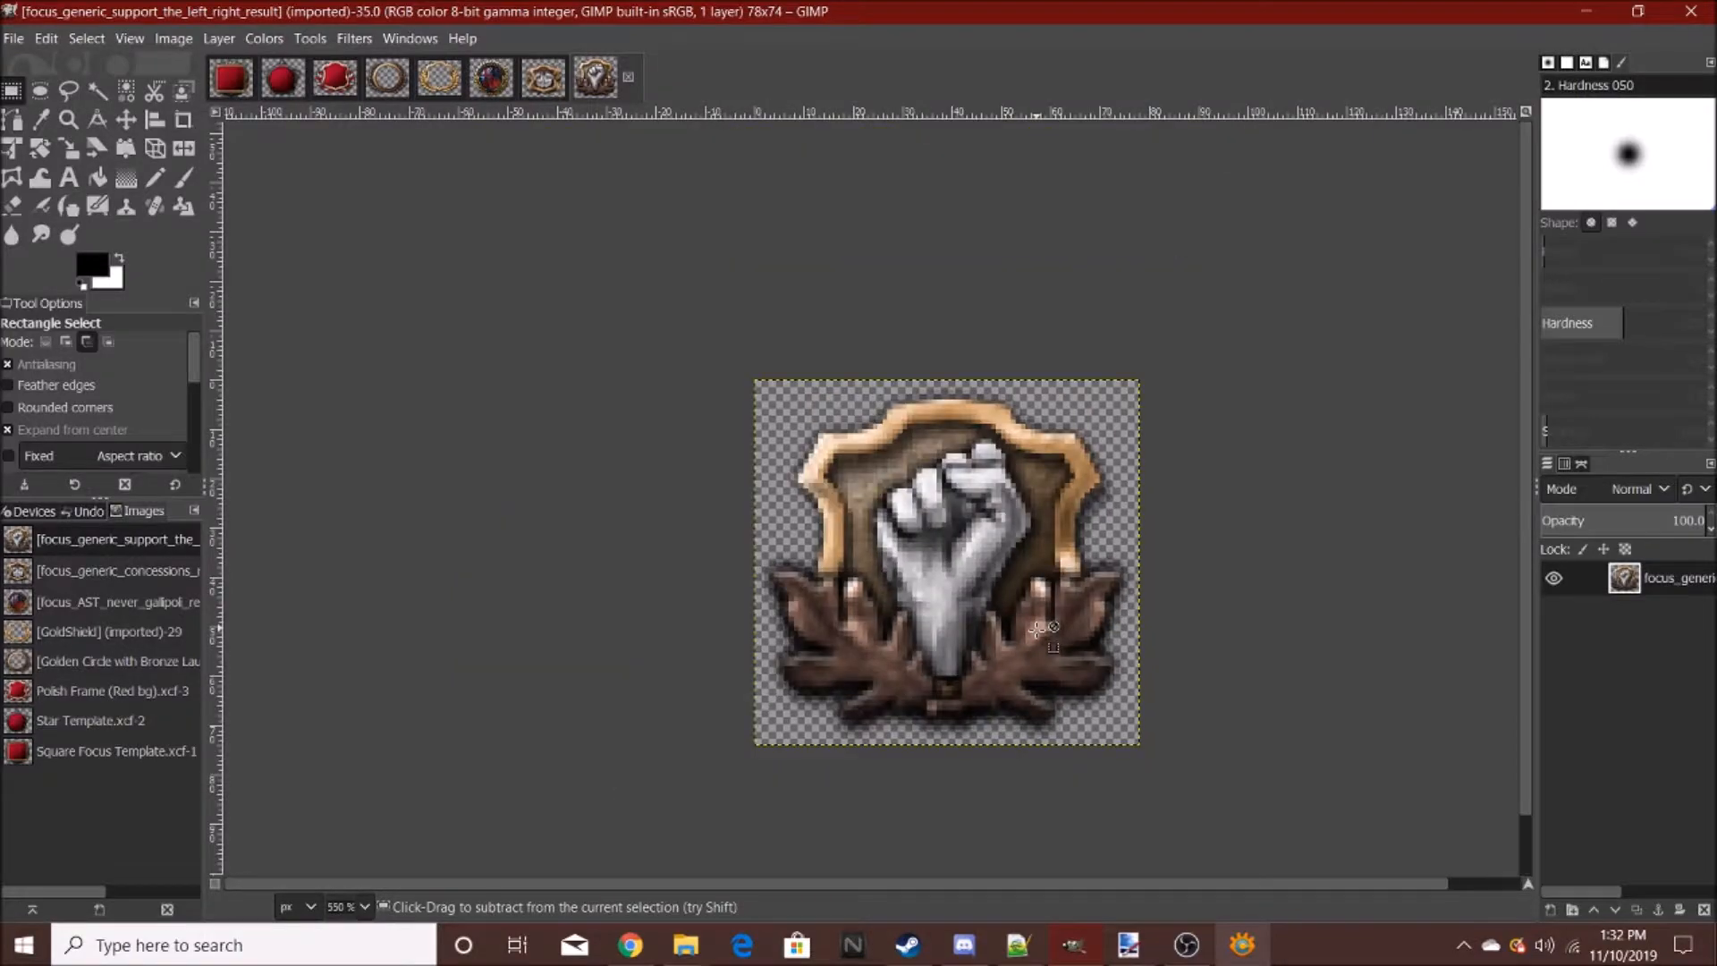
{"action": "scroll", "coordinate": [724, 357], "scroll_direction": "up", "scroll_amount": 8}
{"action": "scroll", "coordinate": [725, 357], "scroll_direction": "down", "scroll_amount": 6}
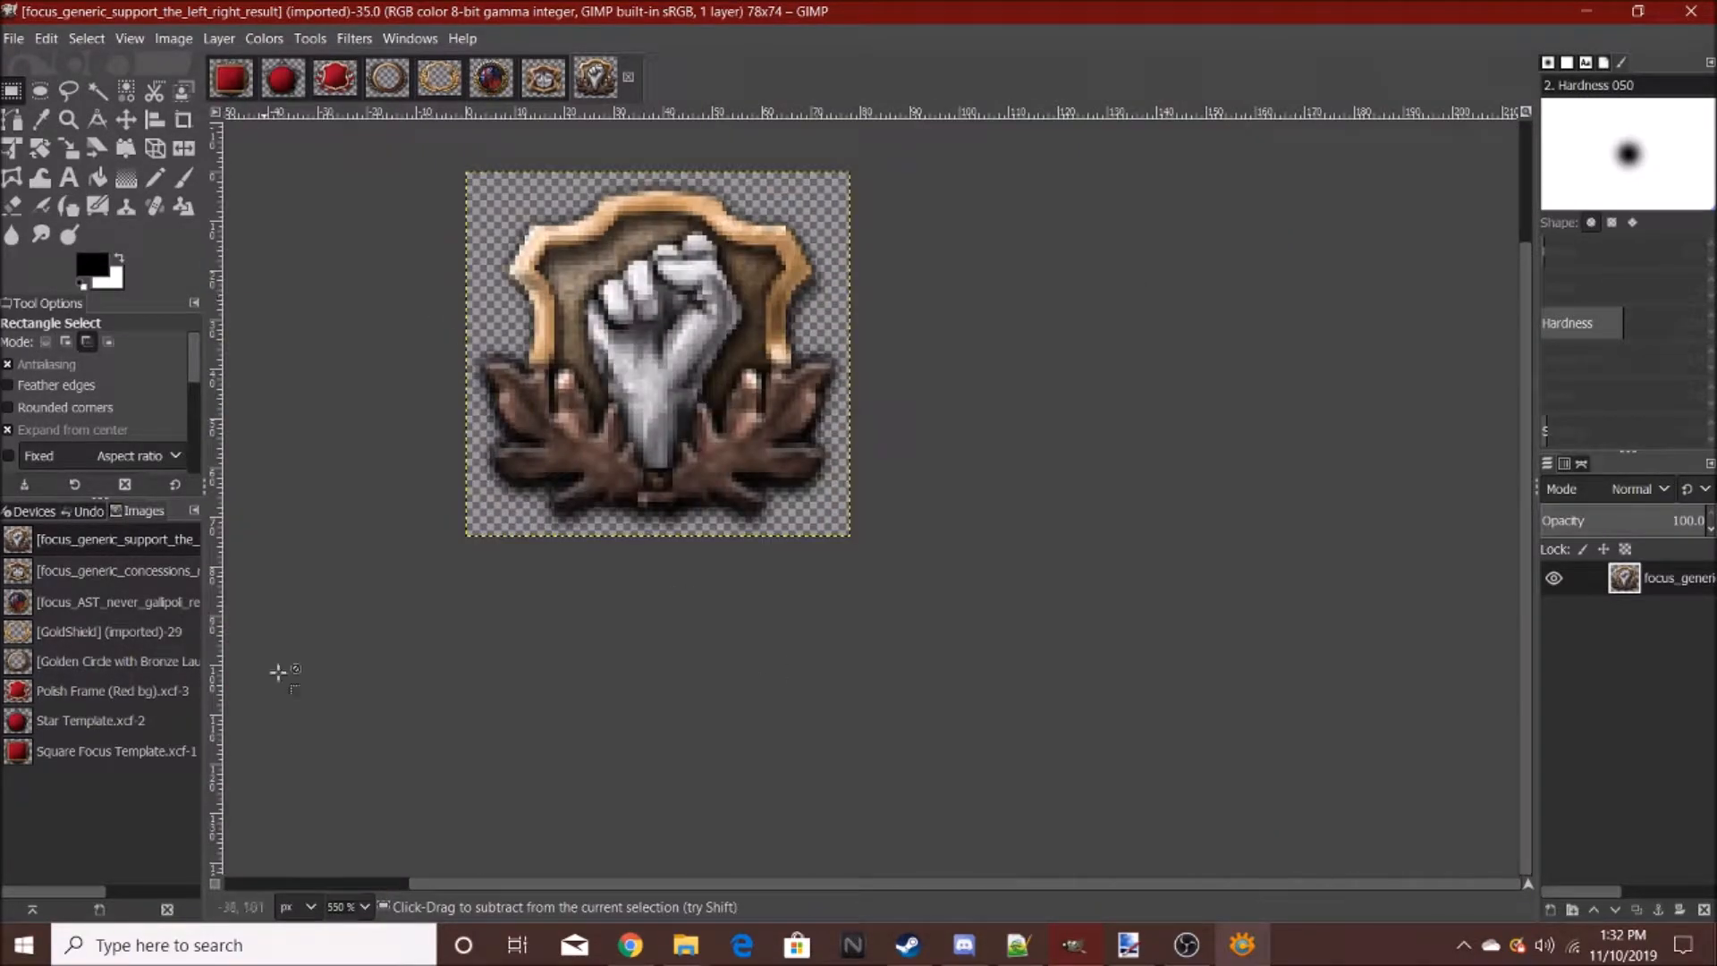
{"action": "scroll", "coordinate": [767, 477], "scroll_direction": "down", "scroll_amount": 5}
{"action": "scroll", "coordinate": [1027, 567], "scroll_direction": "up", "scroll_amount": 3}
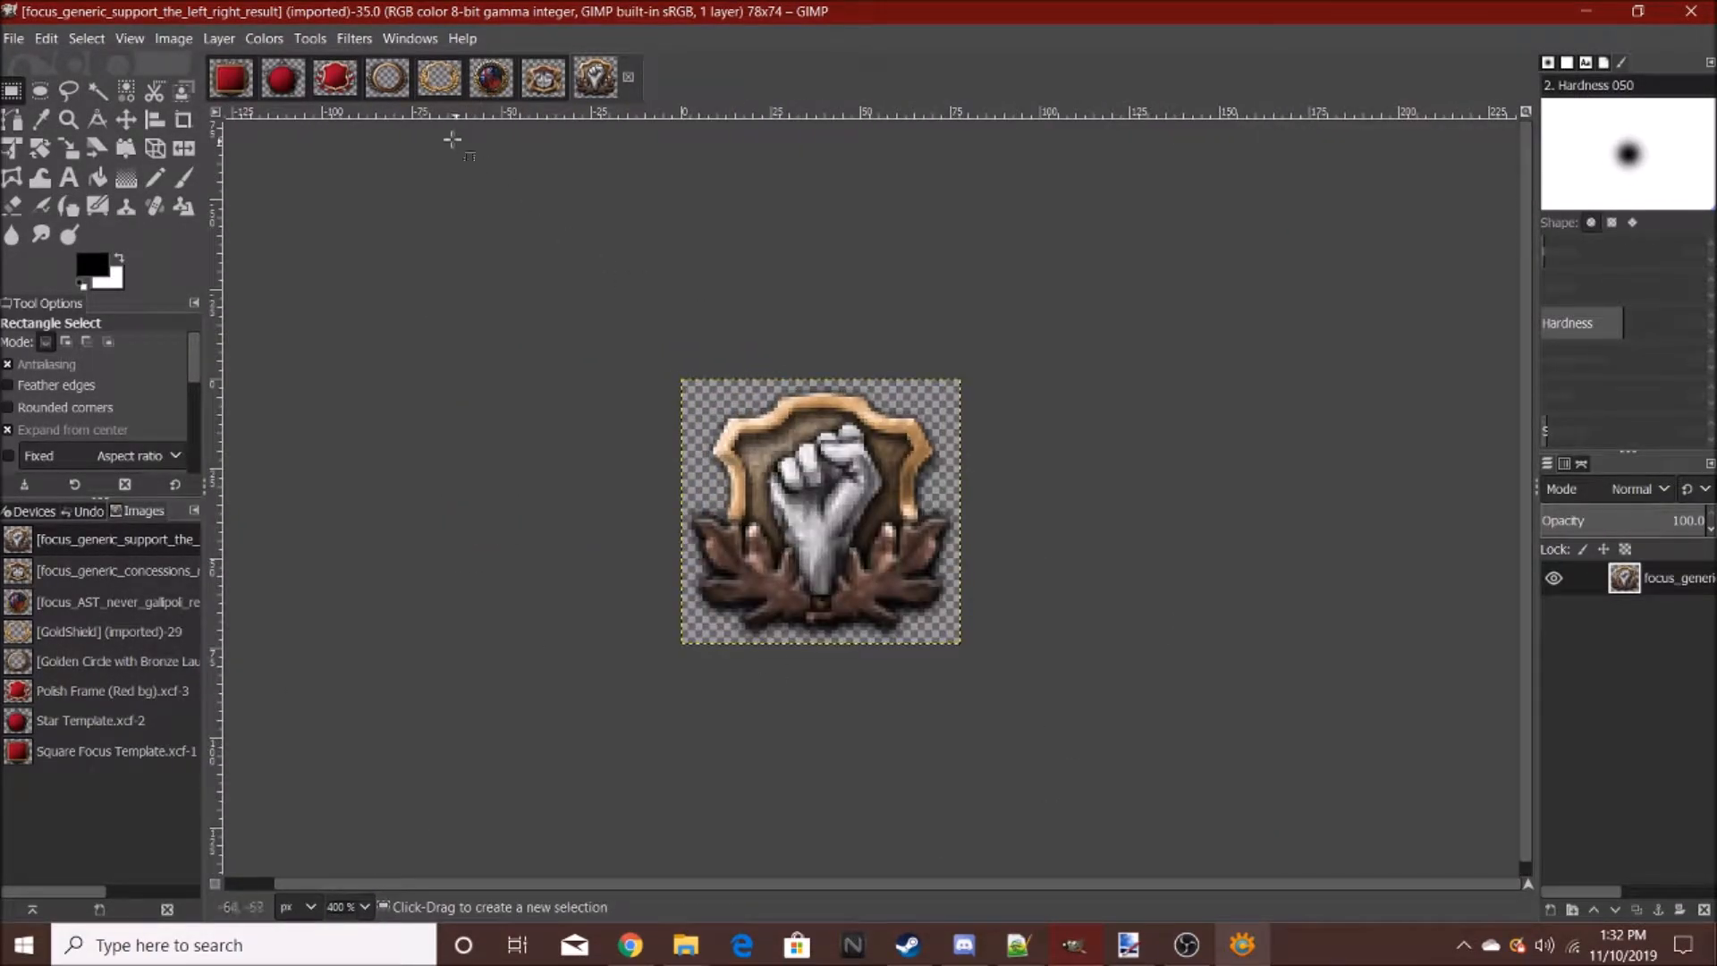
- View the Golden Circle with Bronze Laurels frame and the Square Focus Template as references
{"action": "left_click", "coordinate": [390, 81]}
{"action": "scroll", "coordinate": [915, 507], "scroll_direction": "up", "scroll_amount": 5}
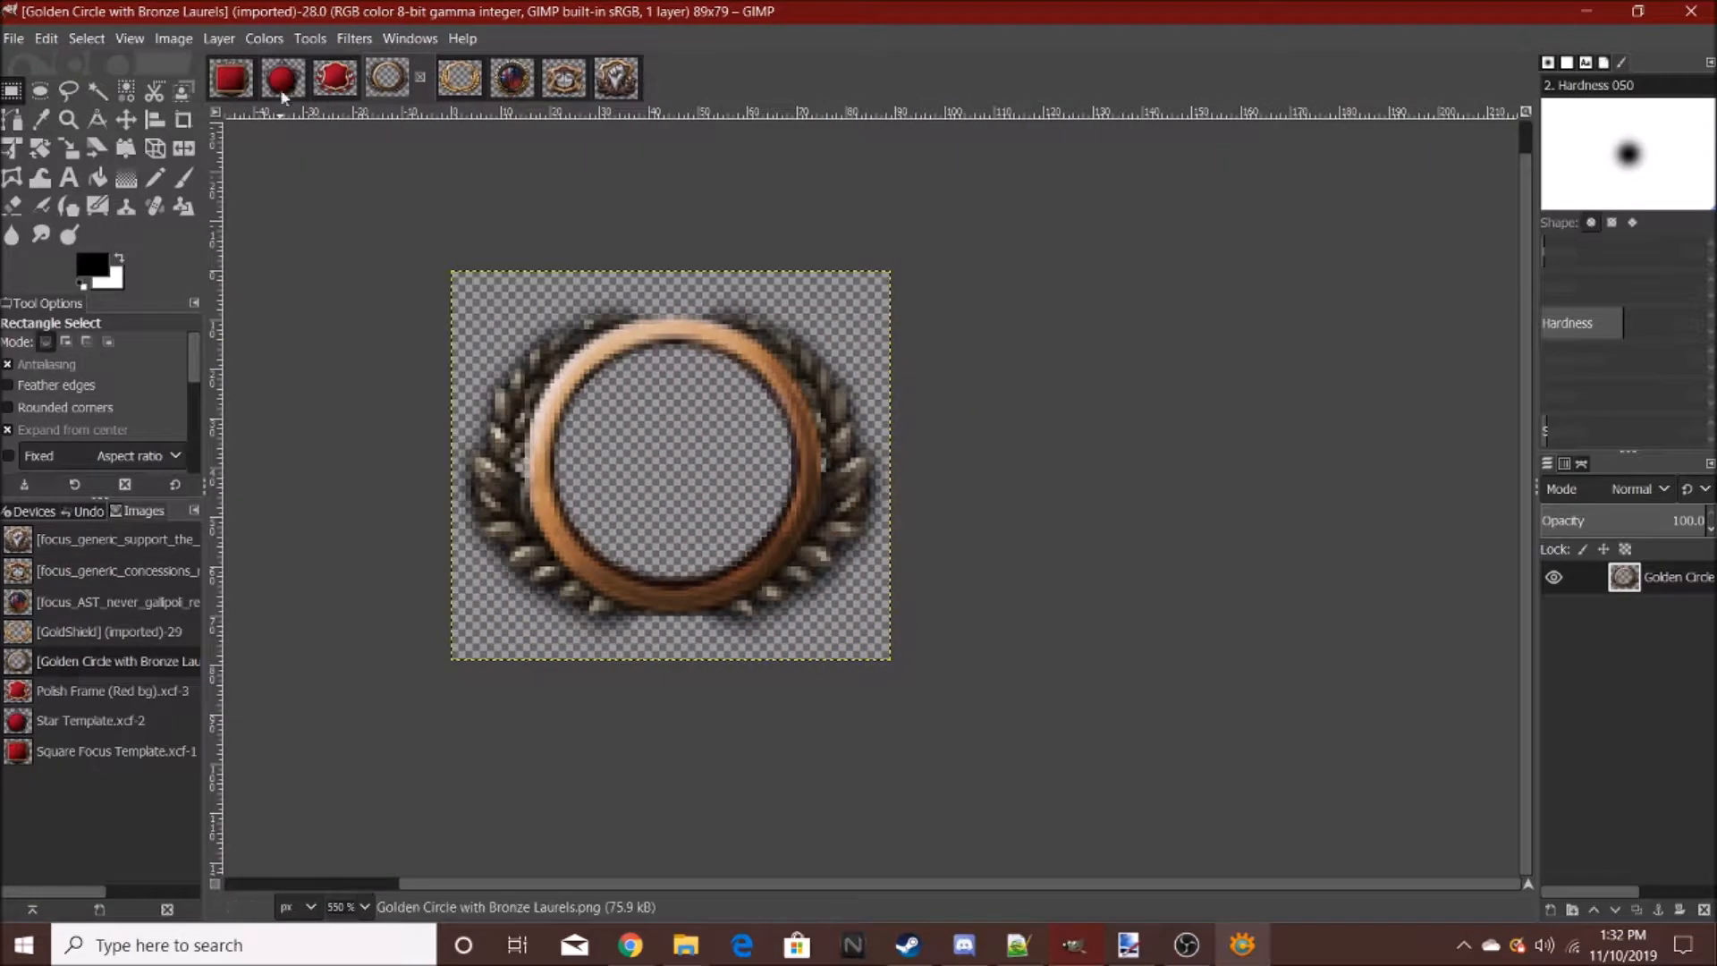
{"action": "left_click", "coordinate": [458, 89]}
{"action": "left_click", "coordinate": [230, 79]}
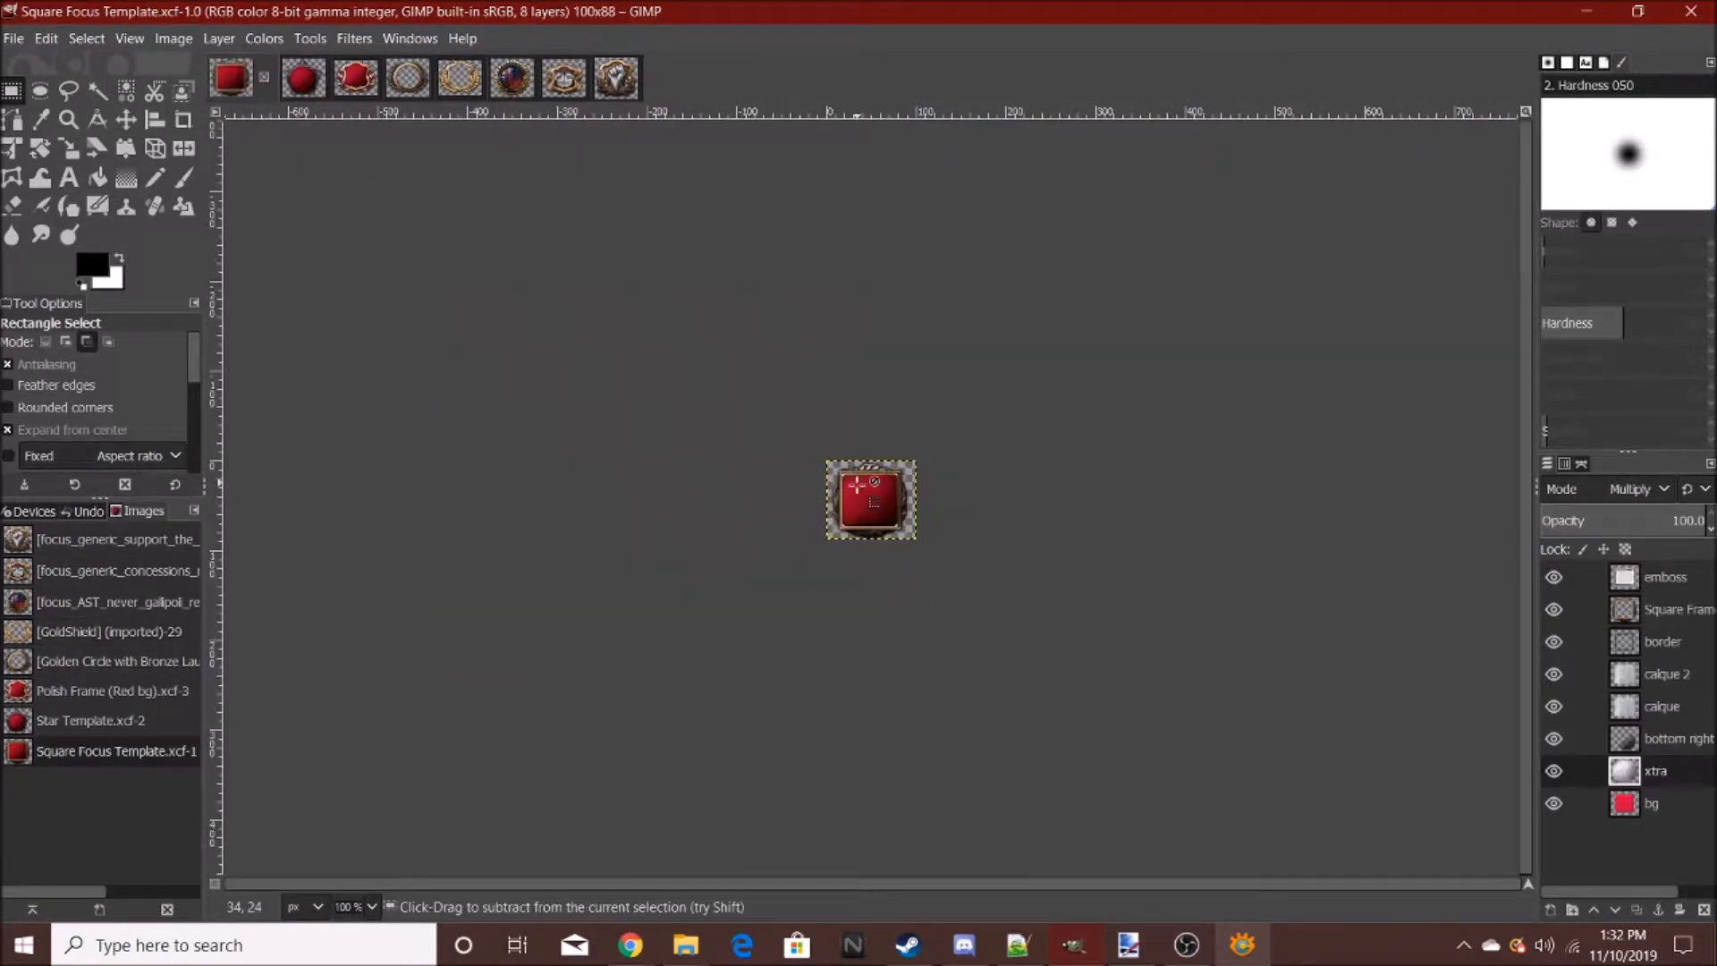
{"action": "scroll", "coordinate": [857, 485], "scroll_direction": "up", "scroll_amount": 4}
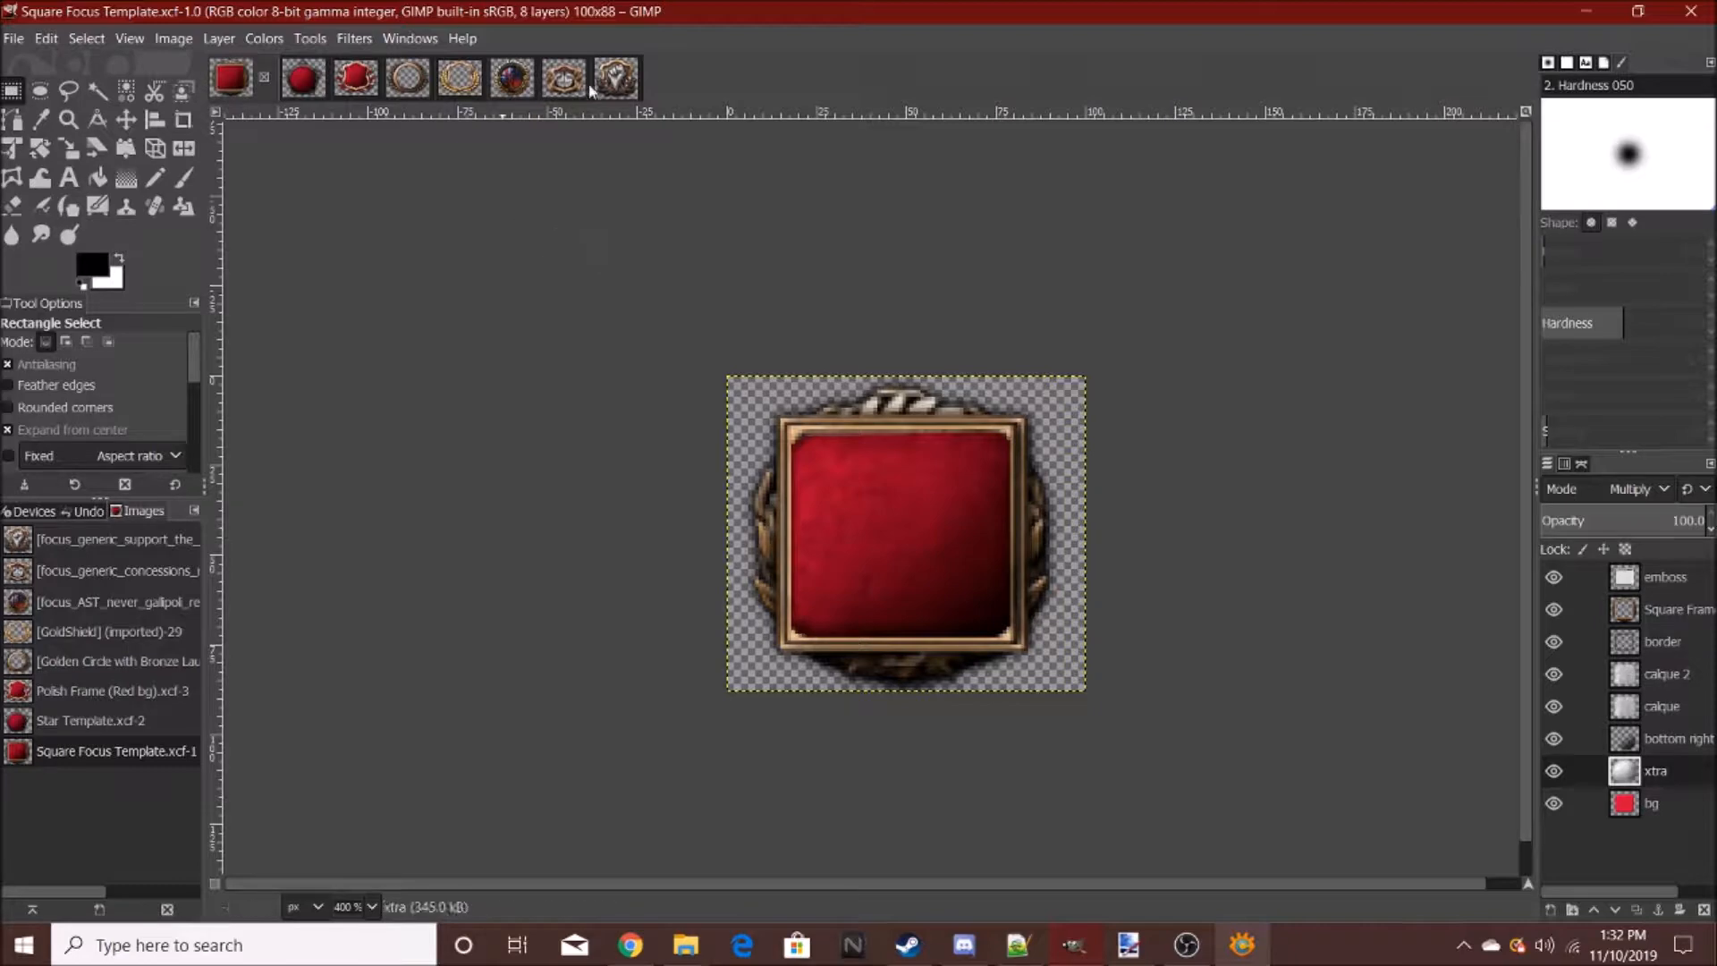
- In the focus_AST_never_gallipoli_result image, select the flag inside the wreath with an ellipse of about 50 × 54 px and cut it out
{"action": "left_click", "coordinate": [512, 78]}
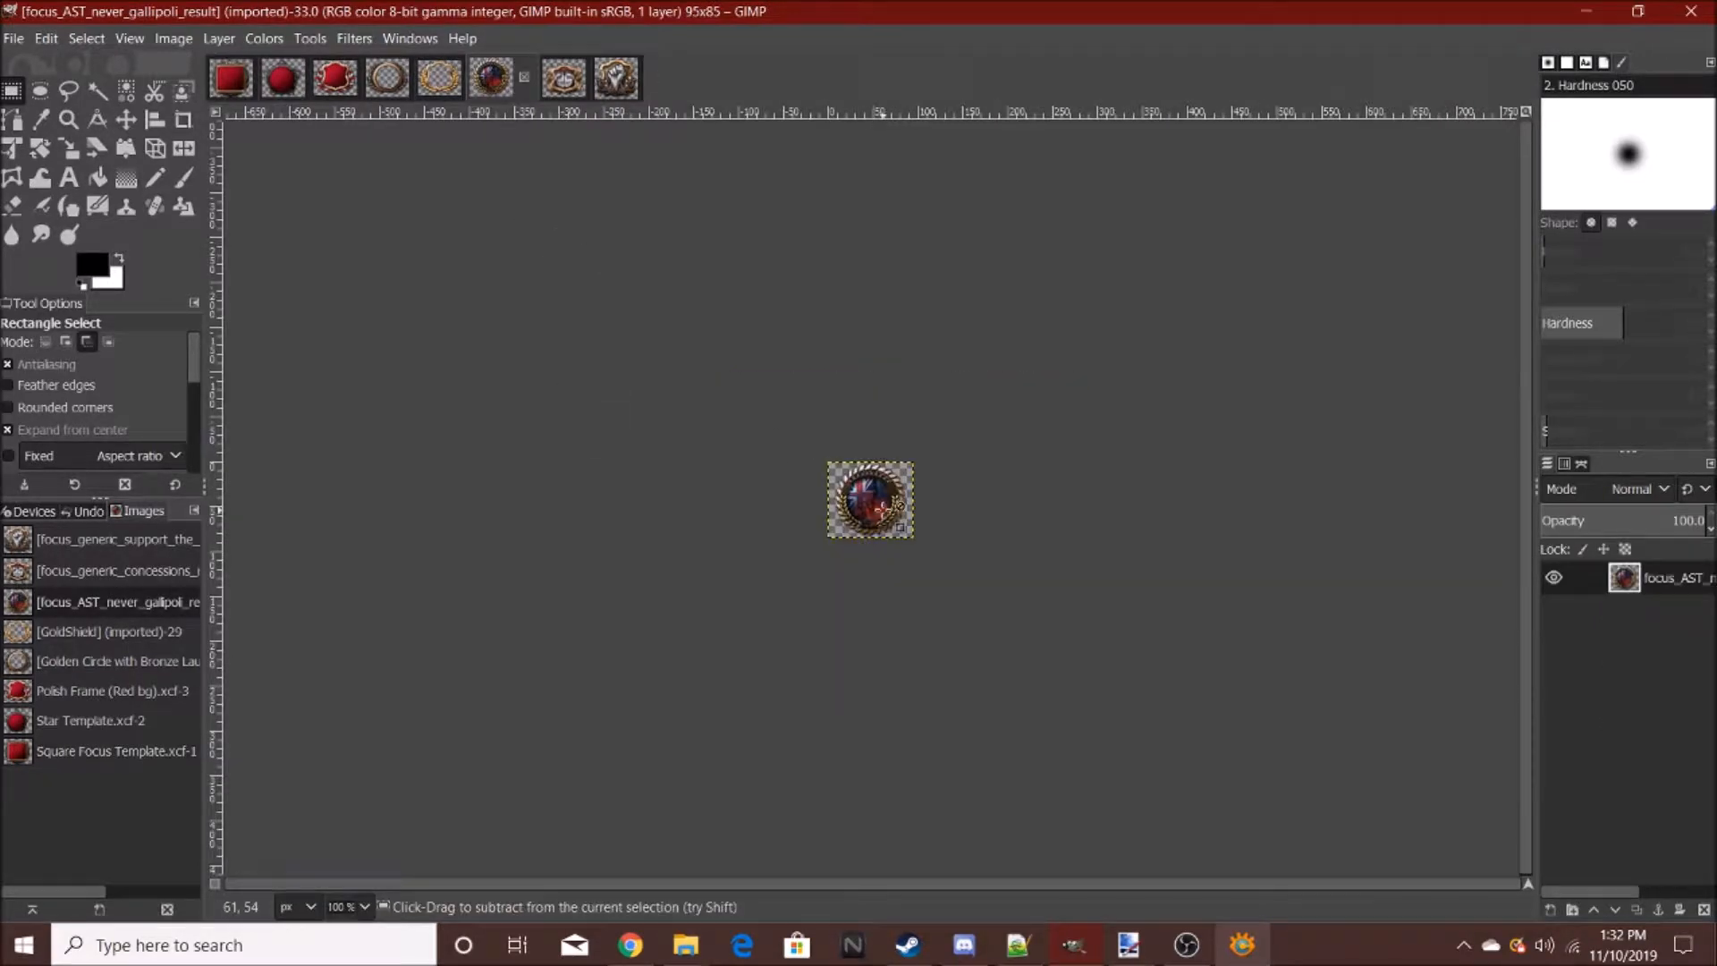
{"action": "scroll", "coordinate": [883, 509], "scroll_direction": "up", "scroll_amount": 5}
{"action": "scroll", "coordinate": [908, 640], "scroll_direction": "down", "scroll_amount": 3}
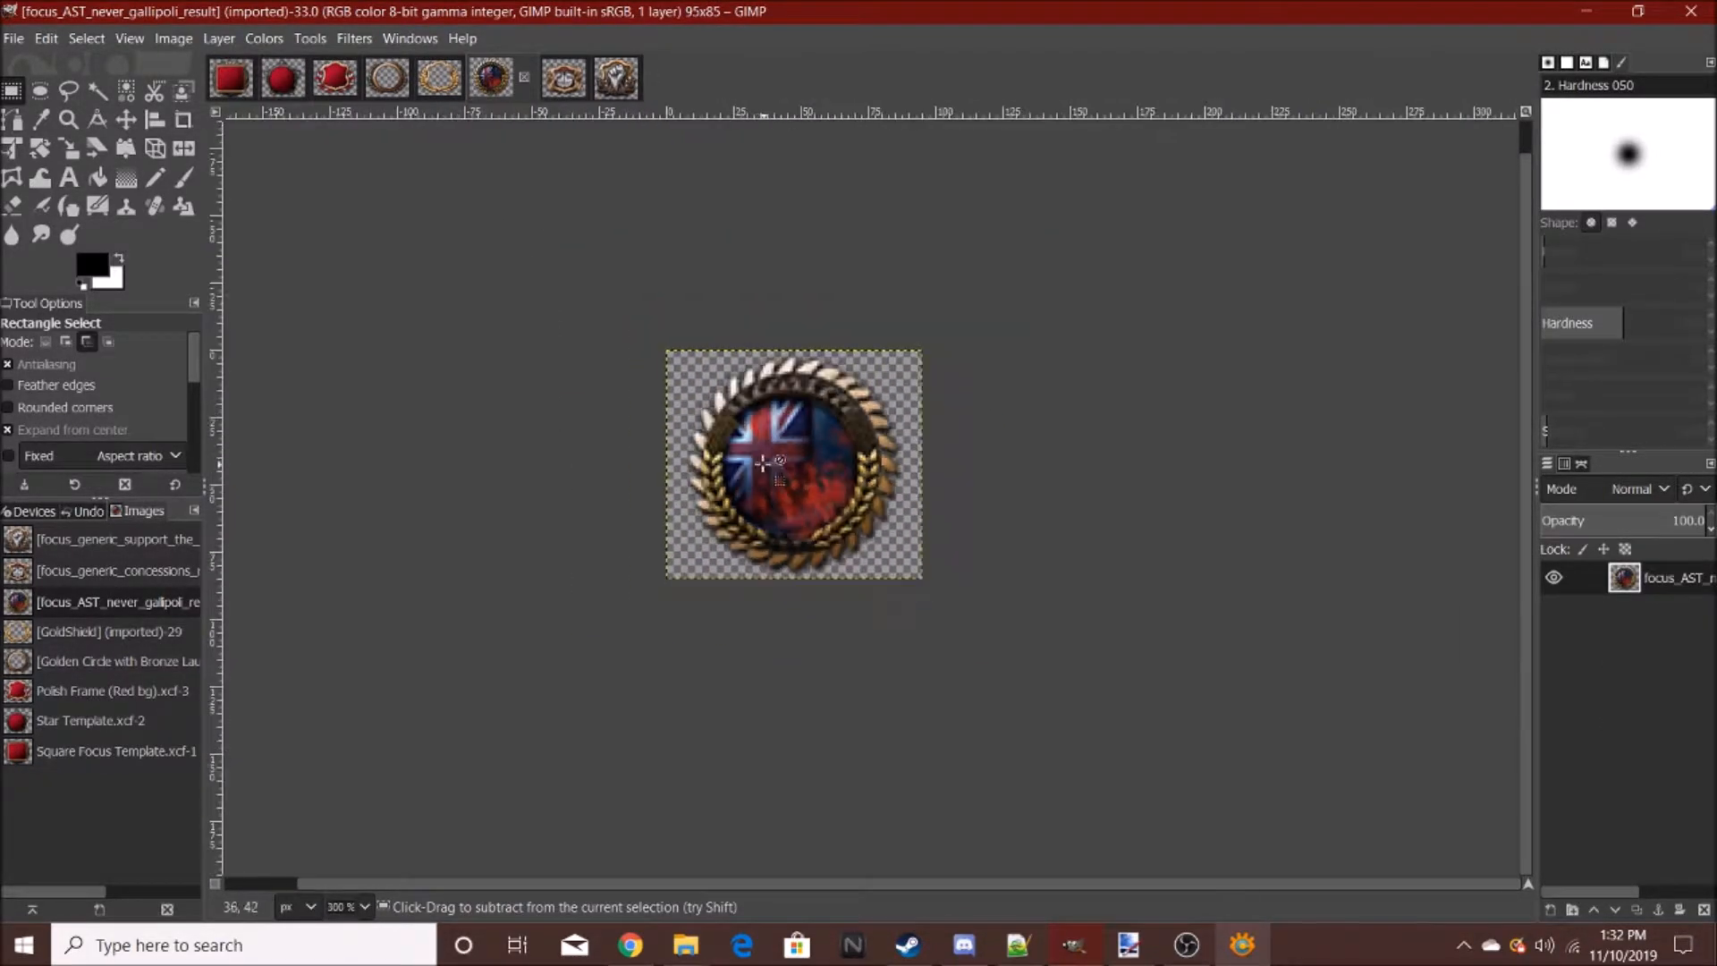
{"action": "scroll", "coordinate": [759, 448], "scroll_direction": "up", "scroll_amount": 6}
{"action": "left_click", "coordinate": [40, 90]}
{"action": "scroll", "coordinate": [951, 468], "scroll_direction": "down", "scroll_amount": 1}
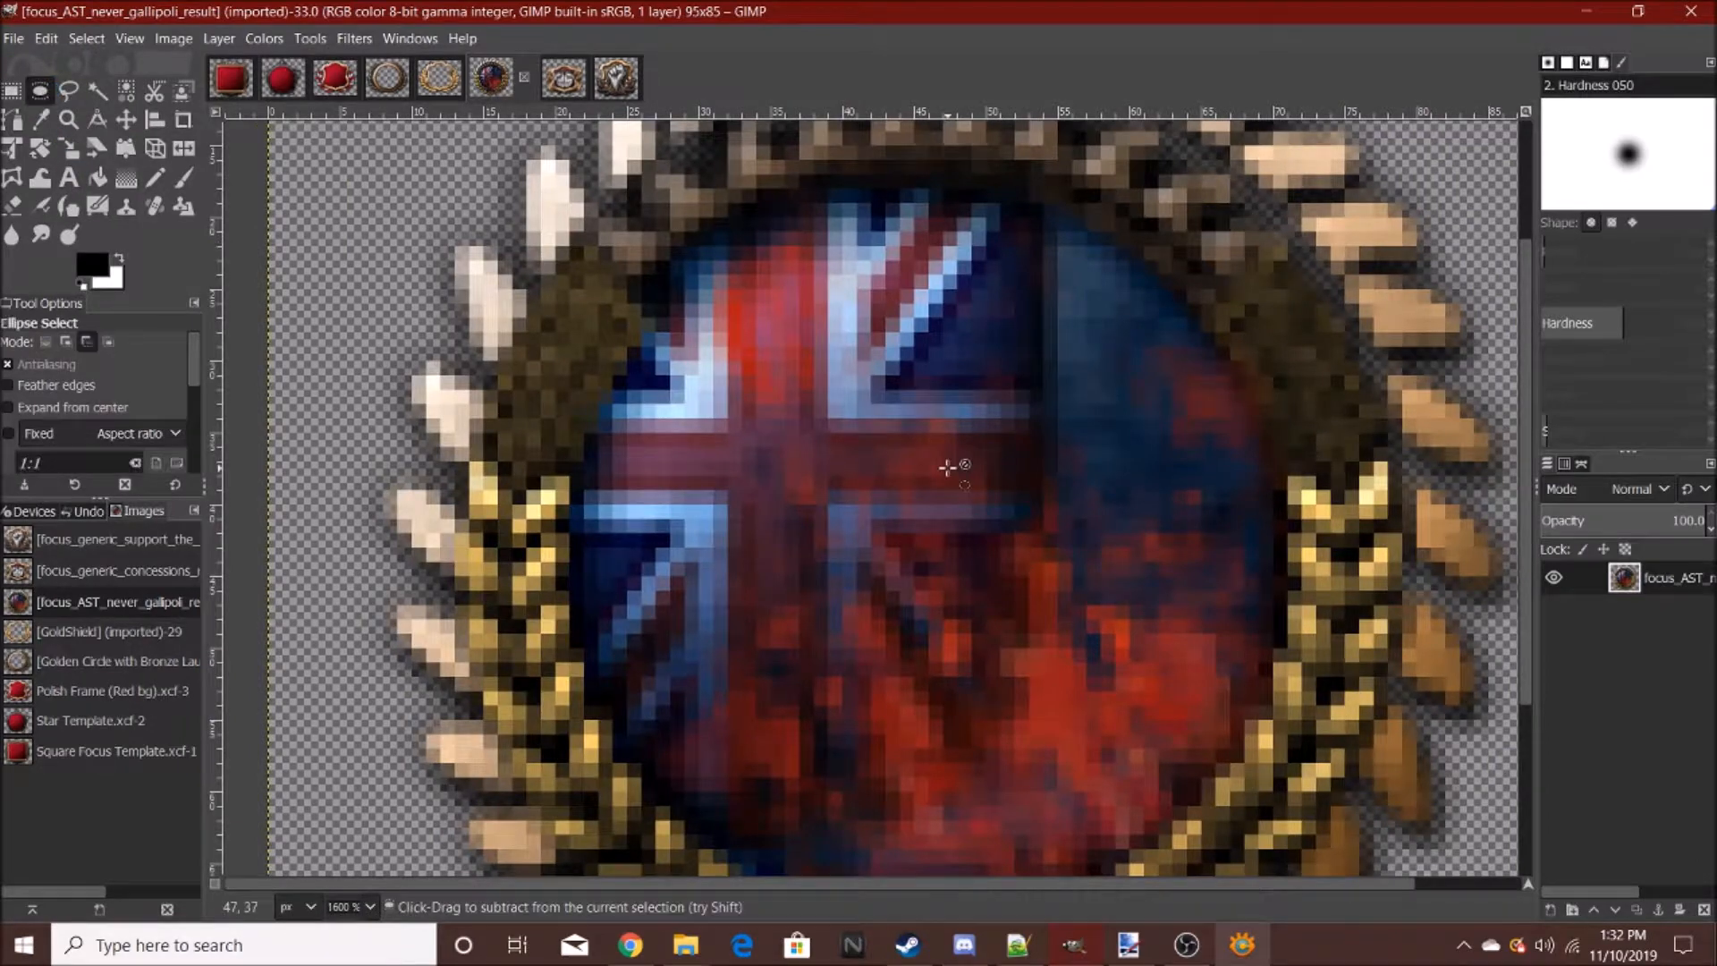
{"action": "left_click_drag", "start_coordinate": [767, 300], "coordinate": [1158, 788]}
{"action": "left_click_drag", "start_coordinate": [796, 324], "coordinate": [717, 274]}
{"action": "left_click_drag", "start_coordinate": [1130, 270], "coordinate": [1153, 291]}
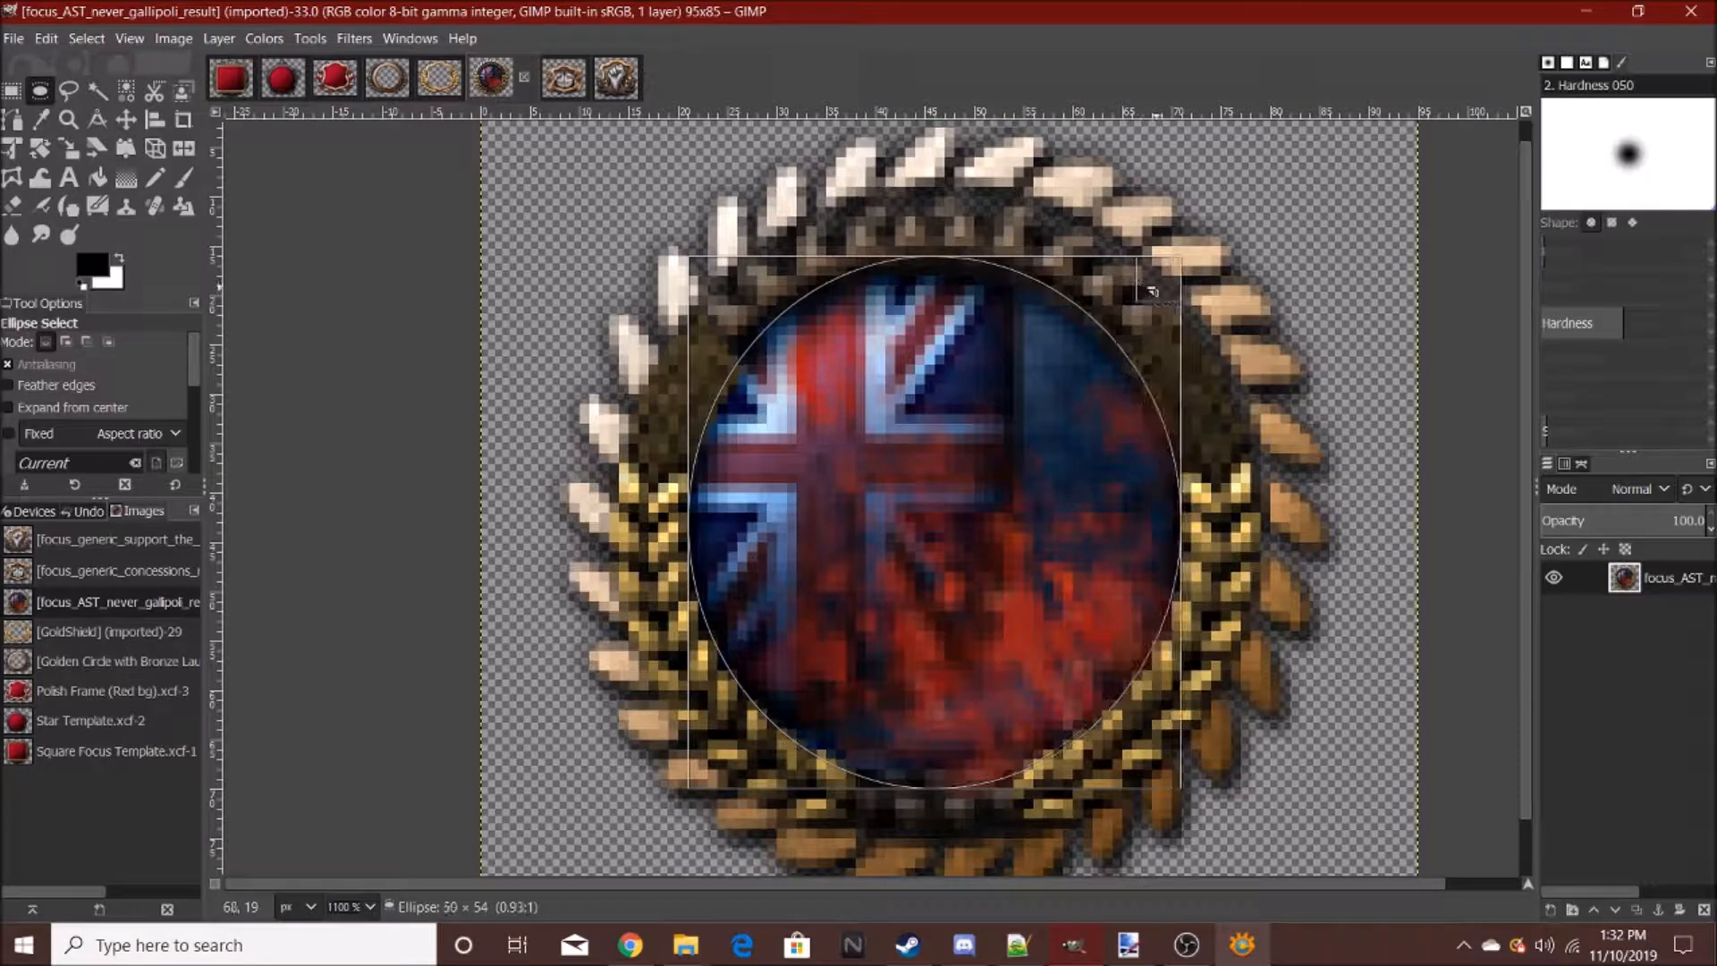
{"action": "key", "text": "Return"}
{"action": "key", "text": "ctrl+x"}
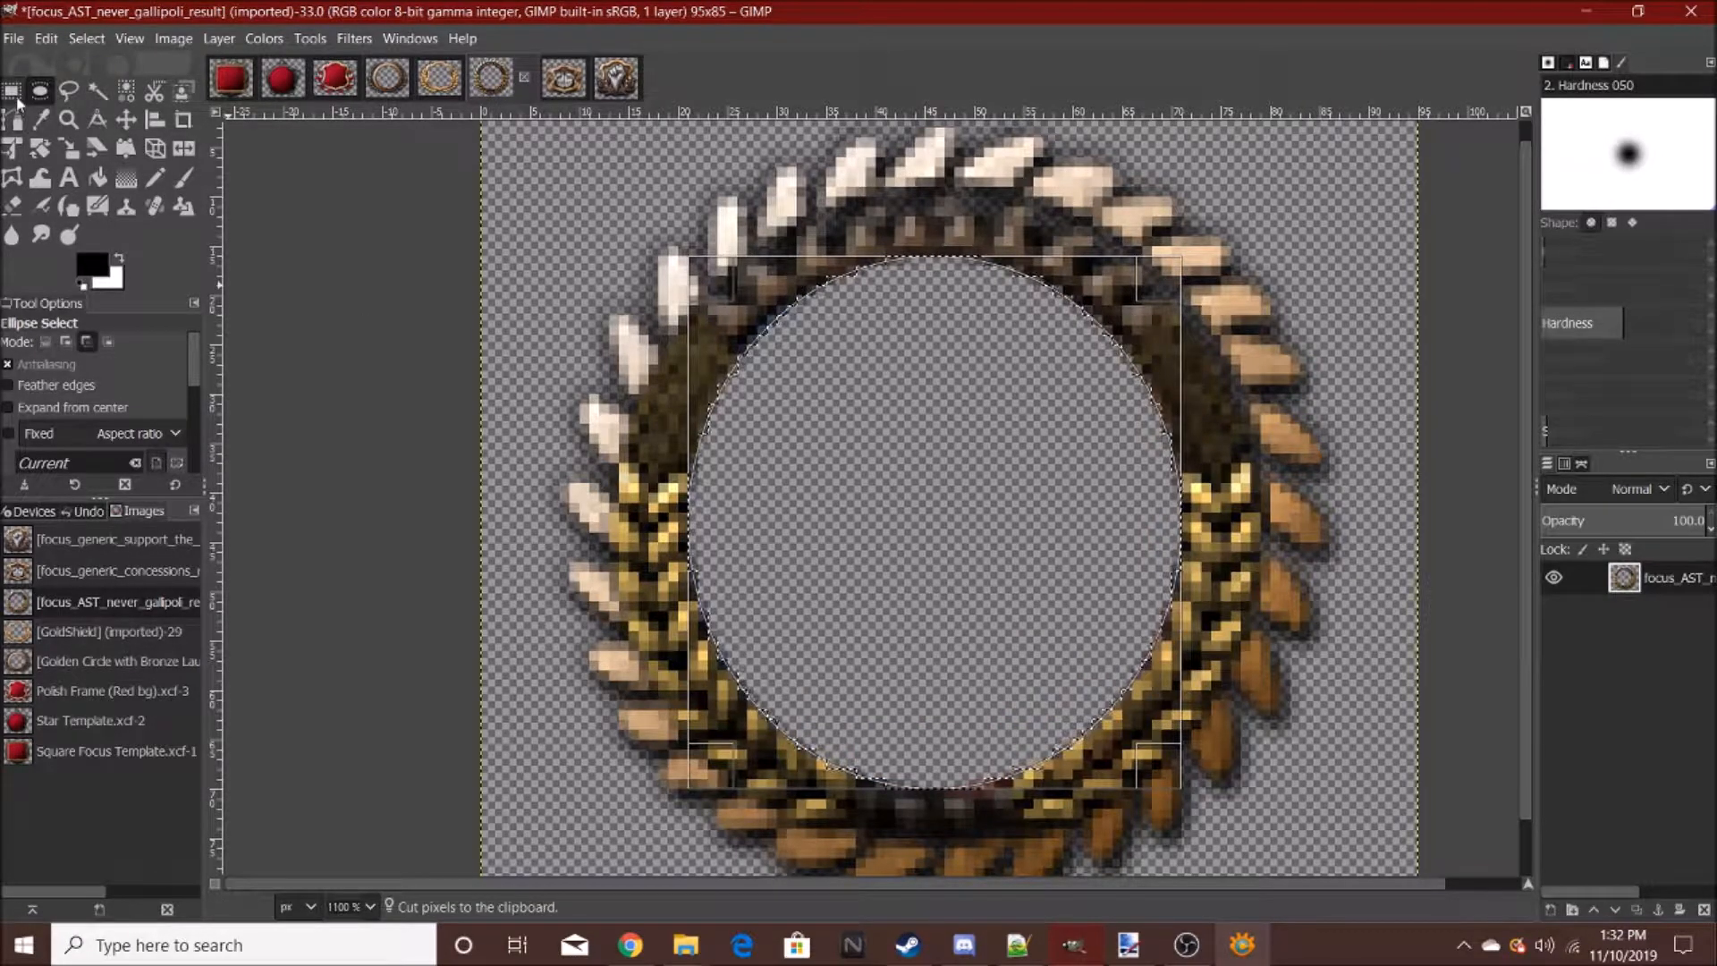
- Clear the selection and erase leftover pixels along the wreath's lower inner edge with a size 4 eraser
{"action": "left_click", "coordinate": [12, 91]}
{"action": "scroll", "coordinate": [877, 613], "scroll_direction": "down", "scroll_amount": 3}
{"action": "scroll", "coordinate": [906, 608], "scroll_direction": "up", "scroll_amount": 3}
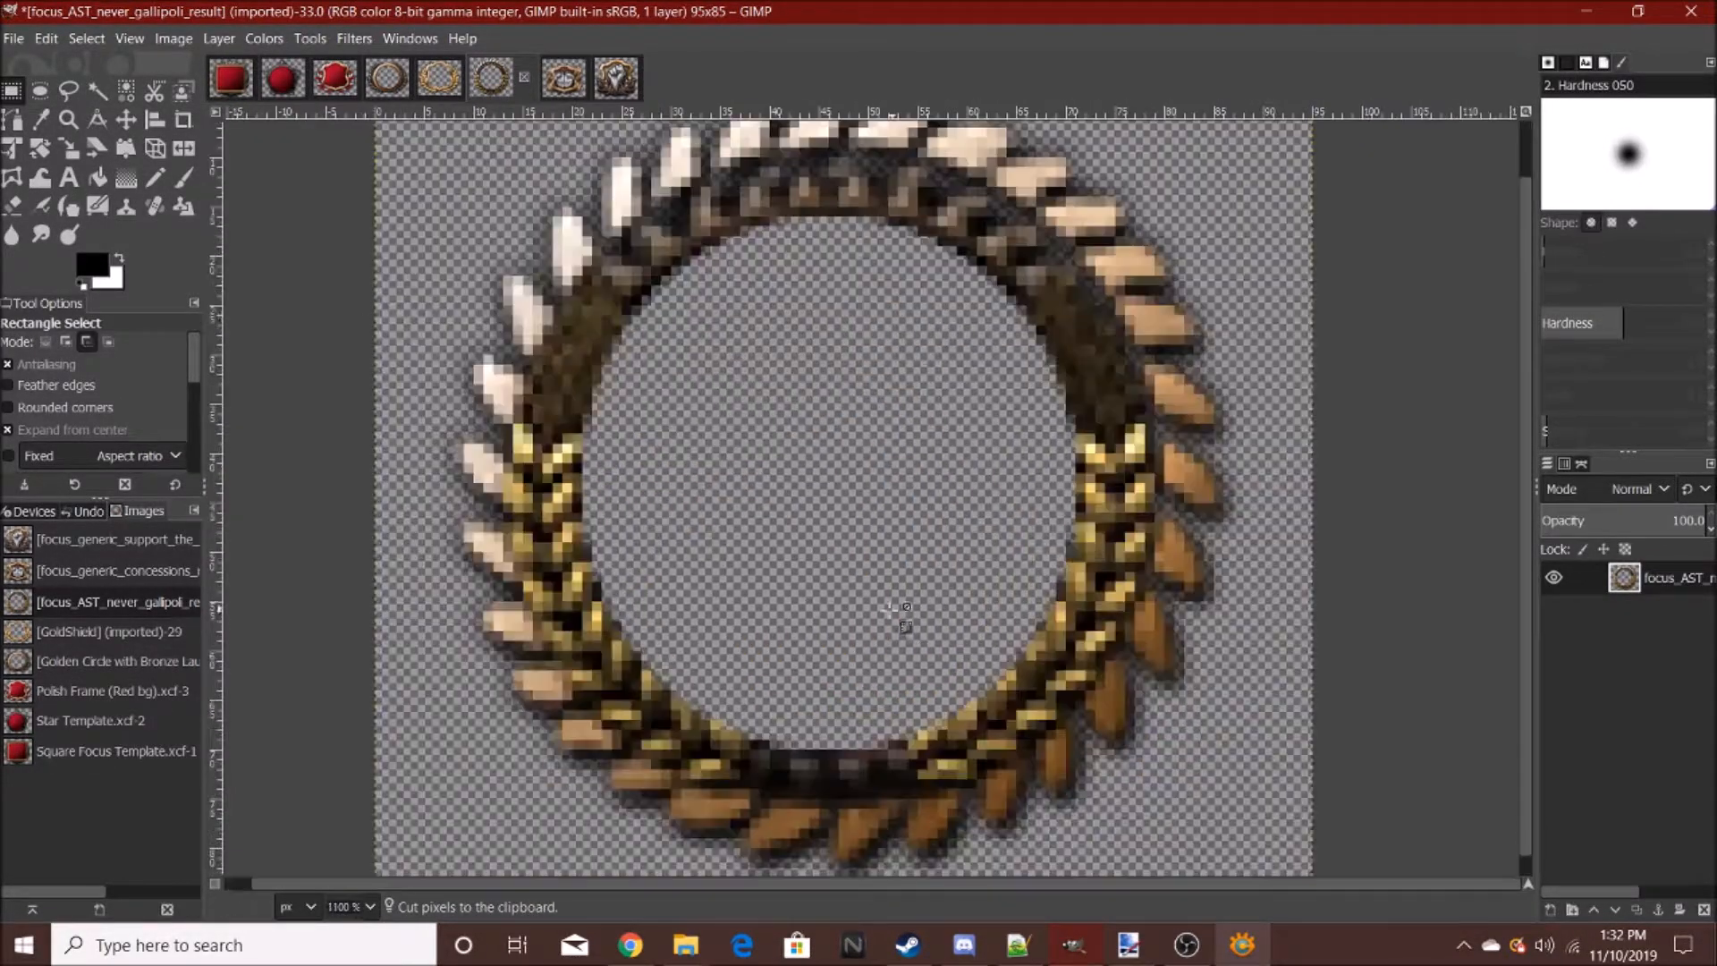
{"action": "left_click", "coordinate": [13, 207]}
{"action": "mouse_move", "coordinate": [7, 459]}
{"action": "left_mouse_down"}
{"action": "mouse_move", "coordinate": [86, 484]}
{"action": "mouse_move", "coordinate": [3, 460]}
{"action": "left_mouse_up"}
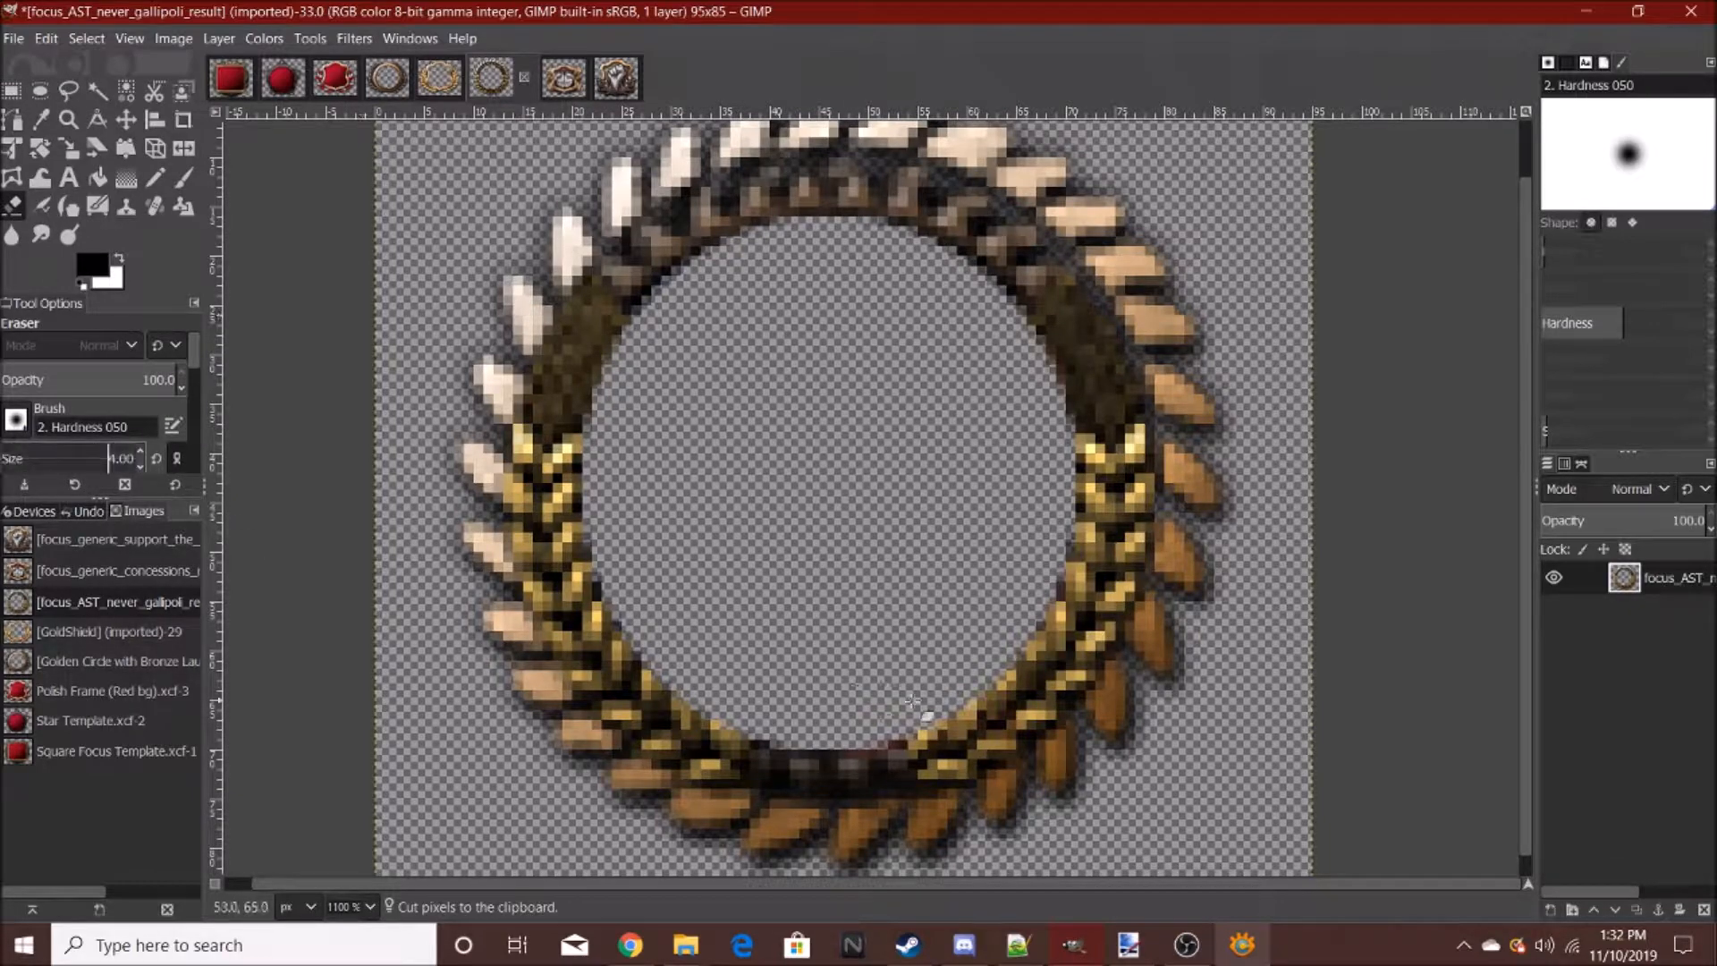
{"action": "scroll", "coordinate": [931, 751], "scroll_direction": "up", "scroll_amount": 4}
{"action": "mouse_move", "coordinate": [614, 787]}
{"action": "left_mouse_down"}
{"action": "mouse_move", "coordinate": [802, 775]}
{"action": "mouse_move", "coordinate": [779, 748]}
{"action": "mouse_move", "coordinate": [518, 790]}
{"action": "mouse_move", "coordinate": [701, 770]}
{"action": "mouse_move", "coordinate": [476, 754]}
{"action": "mouse_move", "coordinate": [975, 744]}
{"action": "mouse_move", "coordinate": [628, 748]}
{"action": "left_mouse_up"}
{"action": "scroll", "coordinate": [617, 729], "scroll_direction": "down", "scroll_amount": 2}
{"action": "scroll", "coordinate": [510, 743], "scroll_direction": "up", "scroll_amount": 2}
{"action": "mouse_move", "coordinate": [499, 751]}
{"action": "left_mouse_down"}
{"action": "mouse_move", "coordinate": [950, 765]}
{"action": "mouse_move", "coordinate": [508, 780]}
{"action": "mouse_move", "coordinate": [903, 776]}
{"action": "mouse_move", "coordinate": [748, 756]}
{"action": "mouse_move", "coordinate": [434, 762]}
{"action": "left_mouse_up"}
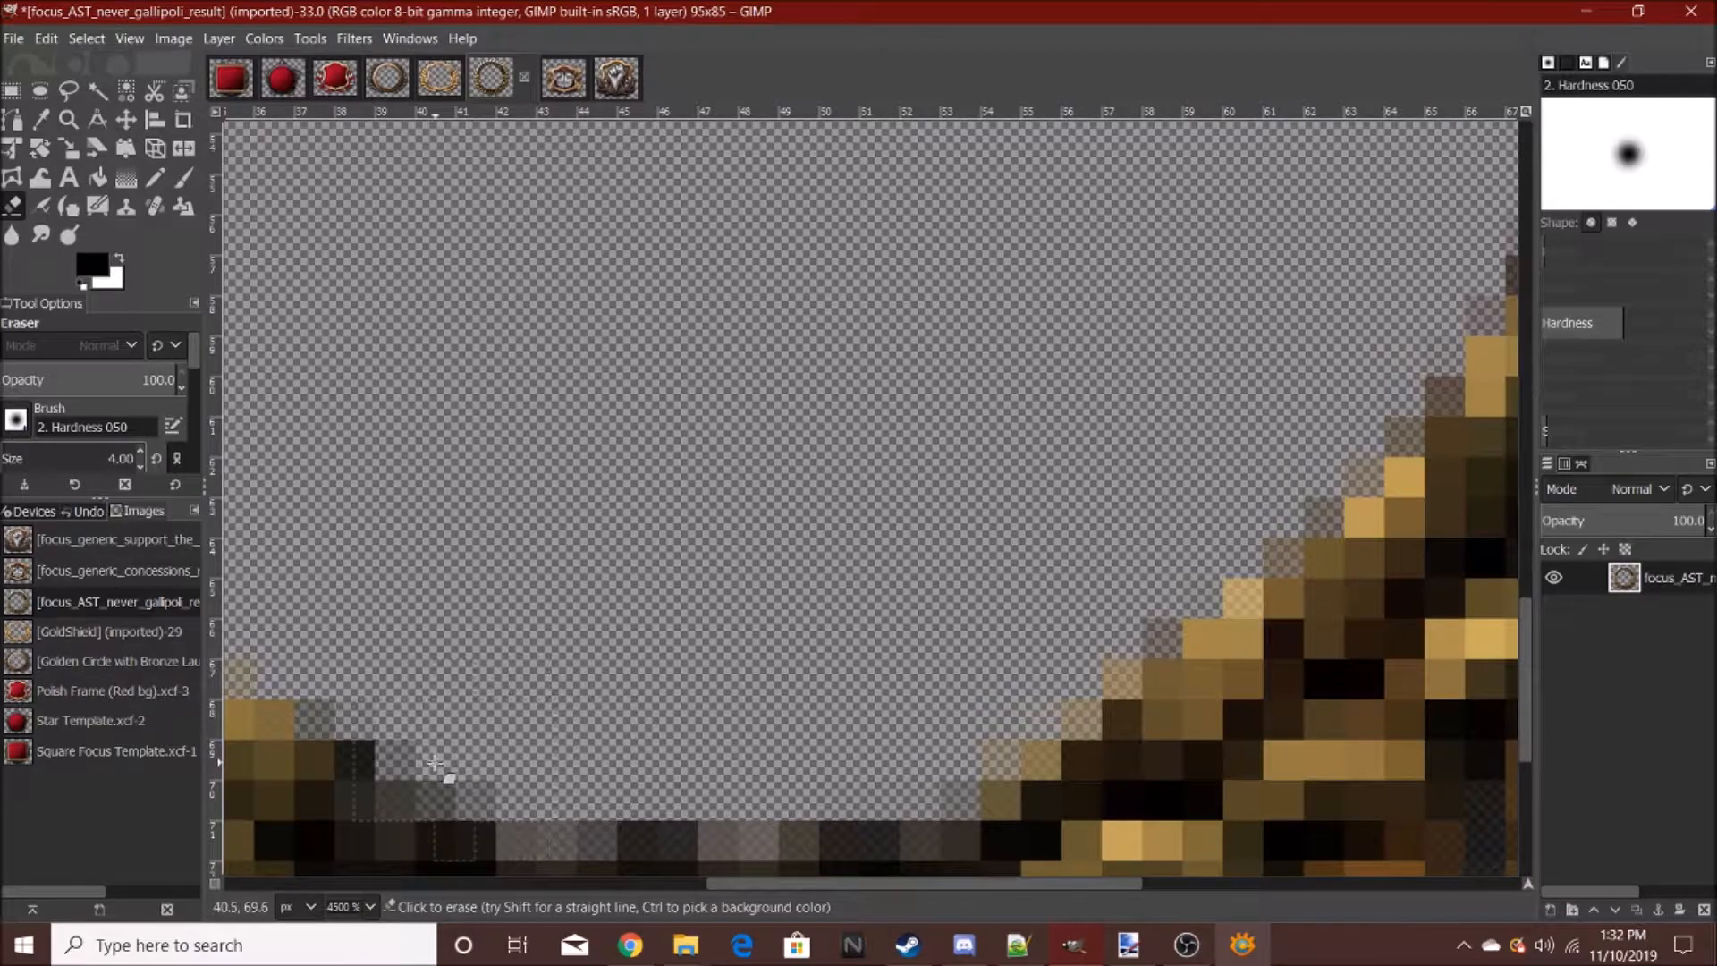
- Erase the leftover pixels along the wreath's upper left and upper right inner edges
{"action": "scroll", "coordinate": [434, 762], "scroll_direction": "down", "scroll_amount": 8}
{"action": "scroll", "coordinate": [1181, 295], "scroll_direction": "up", "scroll_amount": 4}
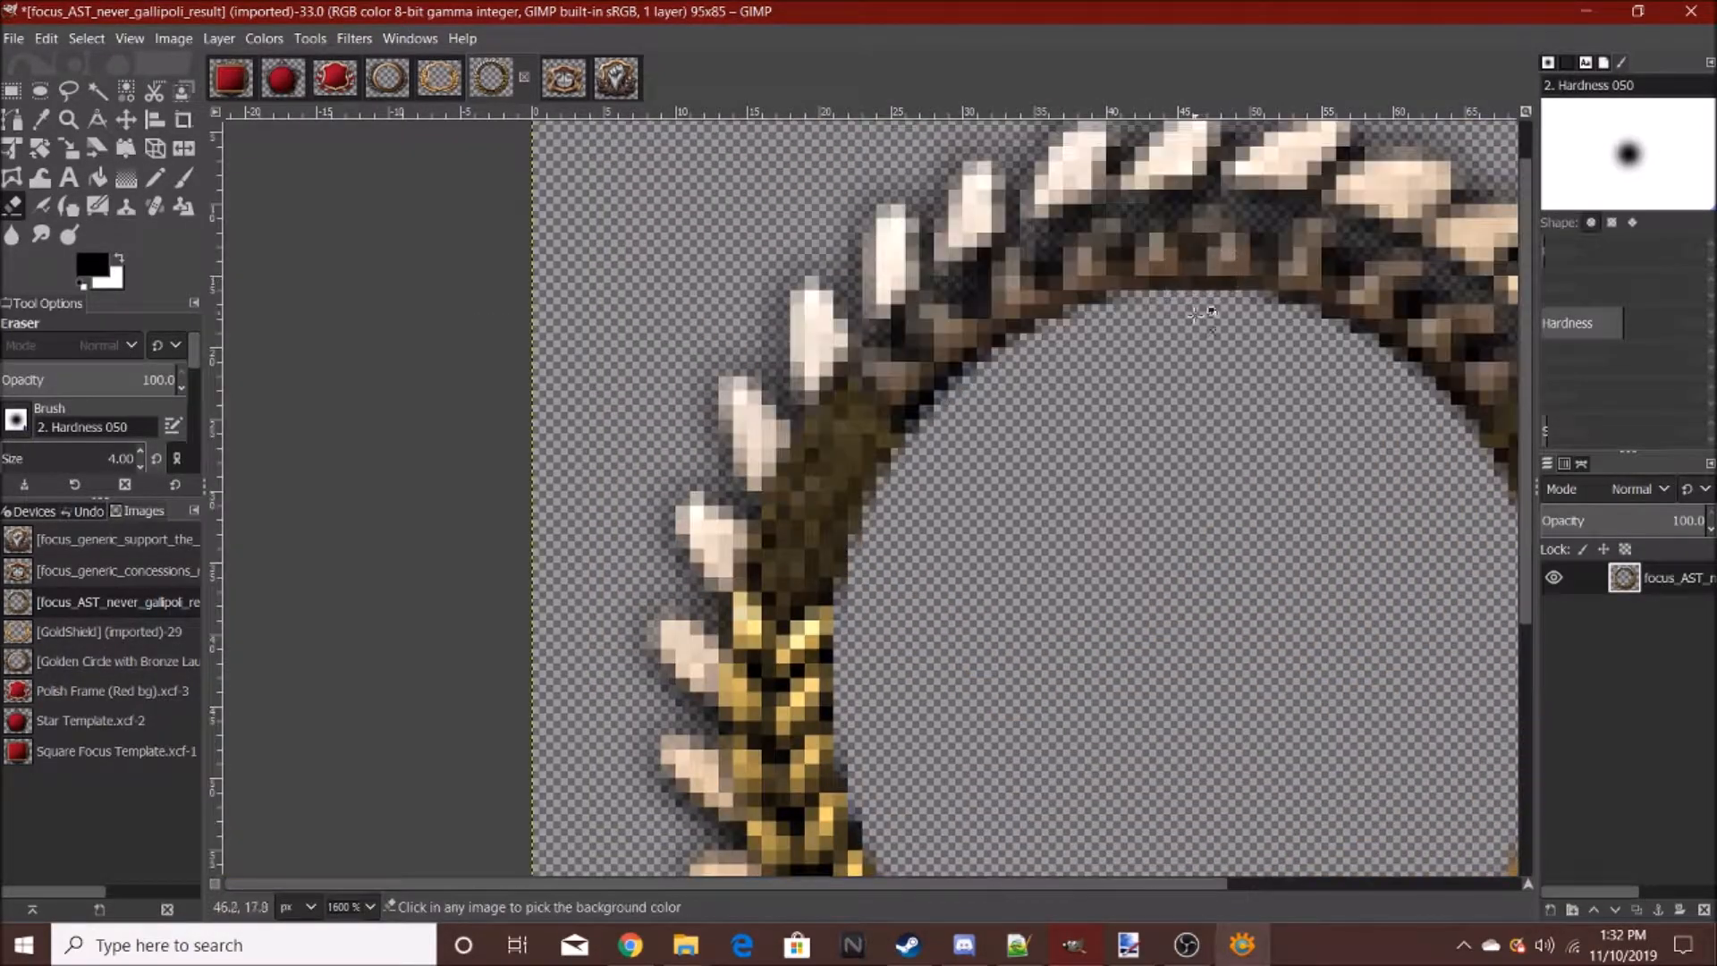
{"action": "scroll", "coordinate": [1154, 317], "scroll_direction": "up", "scroll_amount": 2}
{"action": "mouse_move", "coordinate": [1011, 336]}
{"action": "left_mouse_down"}
{"action": "mouse_move", "coordinate": [803, 419]}
{"action": "mouse_move", "coordinate": [720, 512]}
{"action": "mouse_move", "coordinate": [669, 677]}
{"action": "mouse_move", "coordinate": [704, 556]}
{"action": "mouse_move", "coordinate": [742, 505]}
{"action": "mouse_move", "coordinate": [684, 559]}
{"action": "left_mouse_up"}
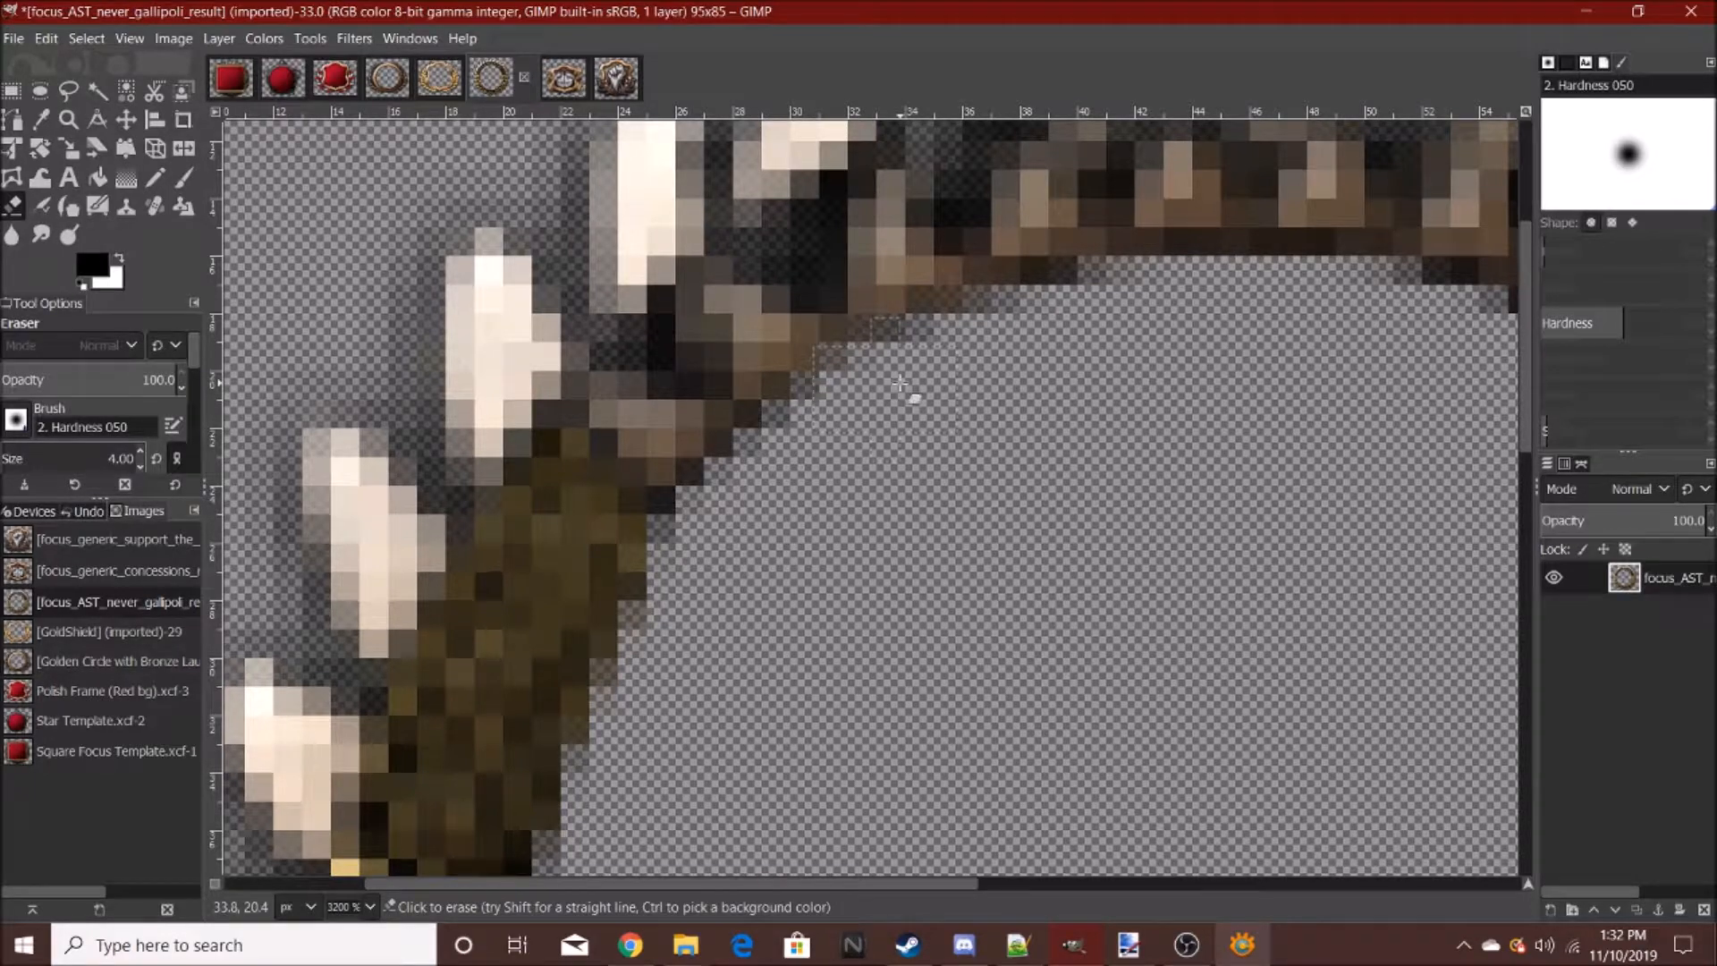
{"action": "mouse_move", "coordinate": [844, 403]}
{"action": "left_mouse_down"}
{"action": "mouse_move", "coordinate": [1151, 290]}
{"action": "mouse_move", "coordinate": [991, 356]}
{"action": "mouse_move", "coordinate": [832, 458]}
{"action": "left_mouse_up"}
{"action": "mouse_move", "coordinate": [707, 525]}
{"action": "left_mouse_down"}
{"action": "mouse_move", "coordinate": [869, 378]}
{"action": "mouse_move", "coordinate": [1063, 321]}
{"action": "mouse_move", "coordinate": [960, 359]}
{"action": "mouse_move", "coordinate": [789, 474]}
{"action": "left_mouse_up"}
{"action": "scroll", "coordinate": [1066, 527], "scroll_direction": "down", "scroll_amount": 4}
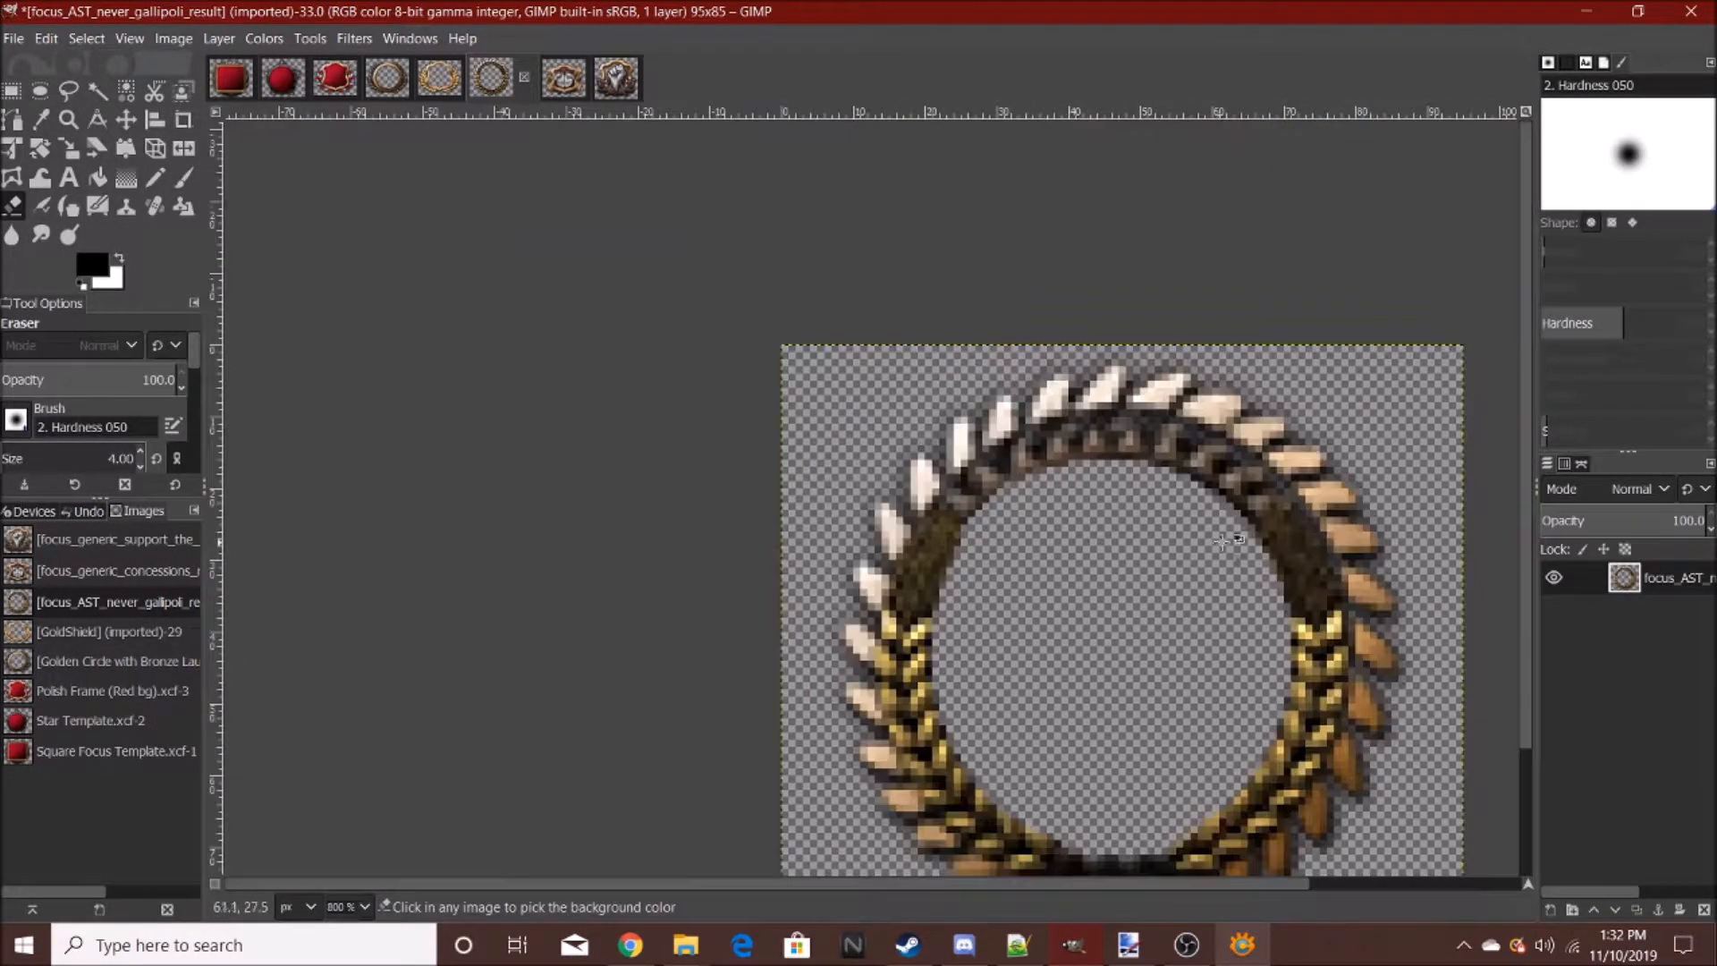
{"action": "scroll", "coordinate": [1272, 488], "scroll_direction": "up", "scroll_amount": 4}
{"action": "mouse_move", "coordinate": [1181, 675]}
{"action": "left_mouse_down"}
{"action": "mouse_move", "coordinate": [1104, 558]}
{"action": "mouse_move", "coordinate": [885, 430]}
{"action": "mouse_move", "coordinate": [775, 411]}
{"action": "left_mouse_up"}
- Erase the remaining dark pixels along the bottom of the wreath's opening and check the cleaned ring
{"action": "scroll", "coordinate": [763, 567], "scroll_direction": "down", "scroll_amount": 6}
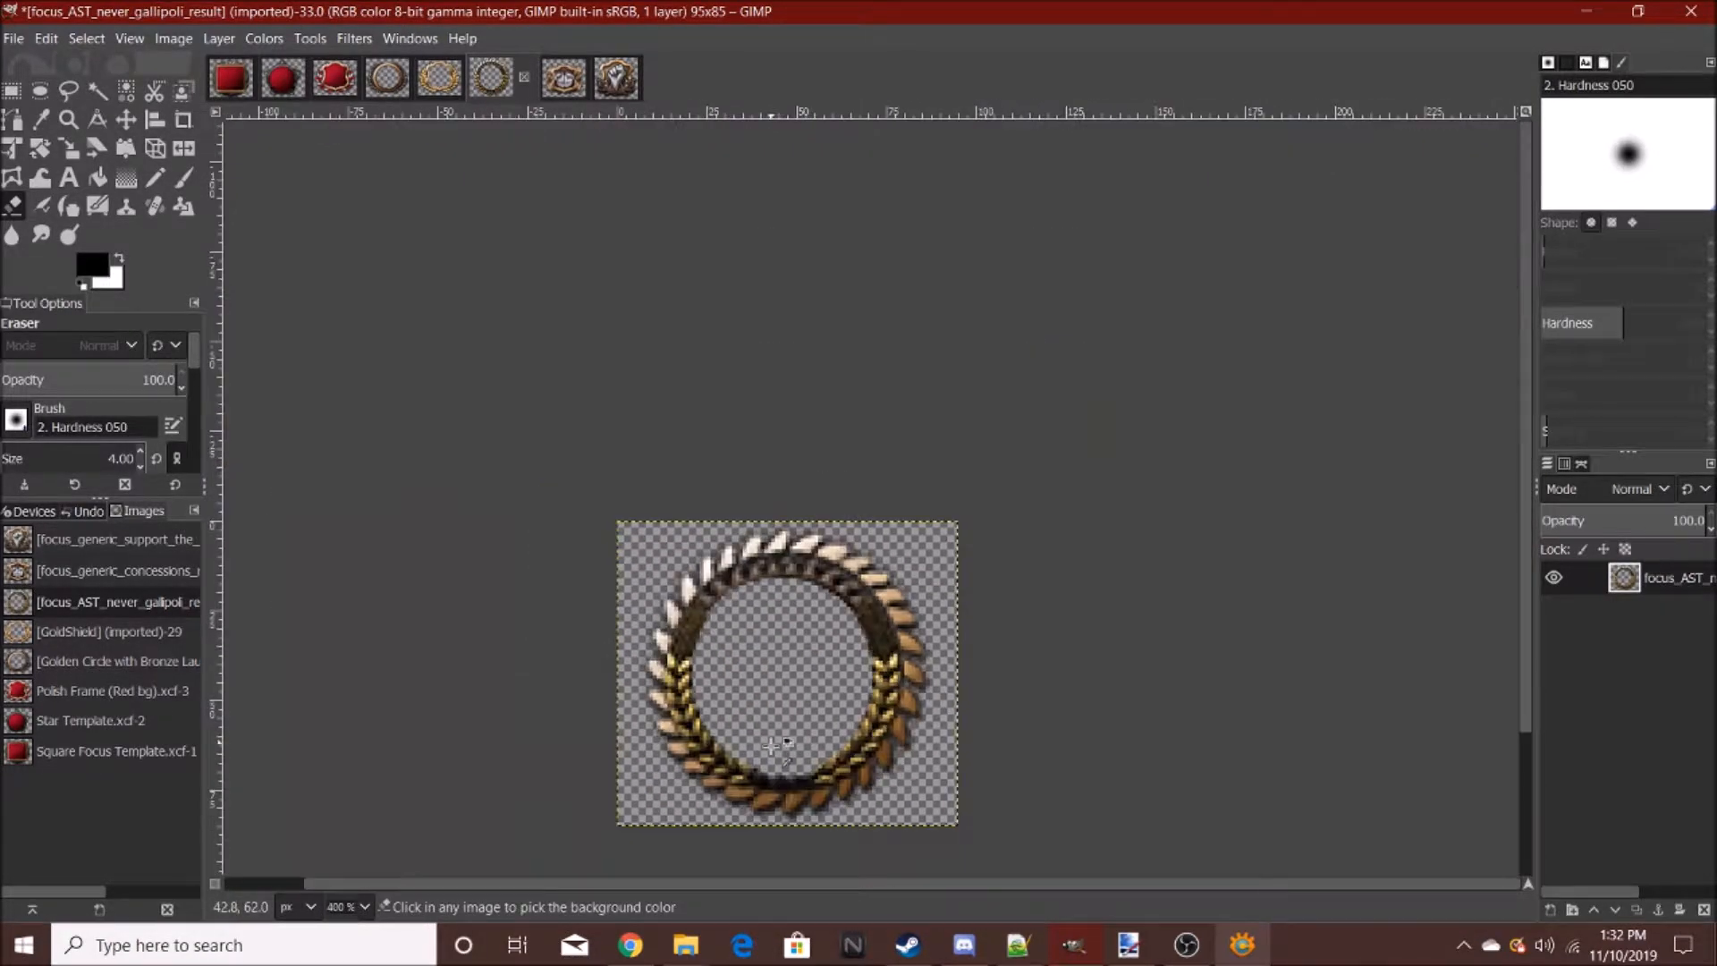
{"action": "scroll", "coordinate": [783, 738], "scroll_direction": "up", "scroll_amount": 6}
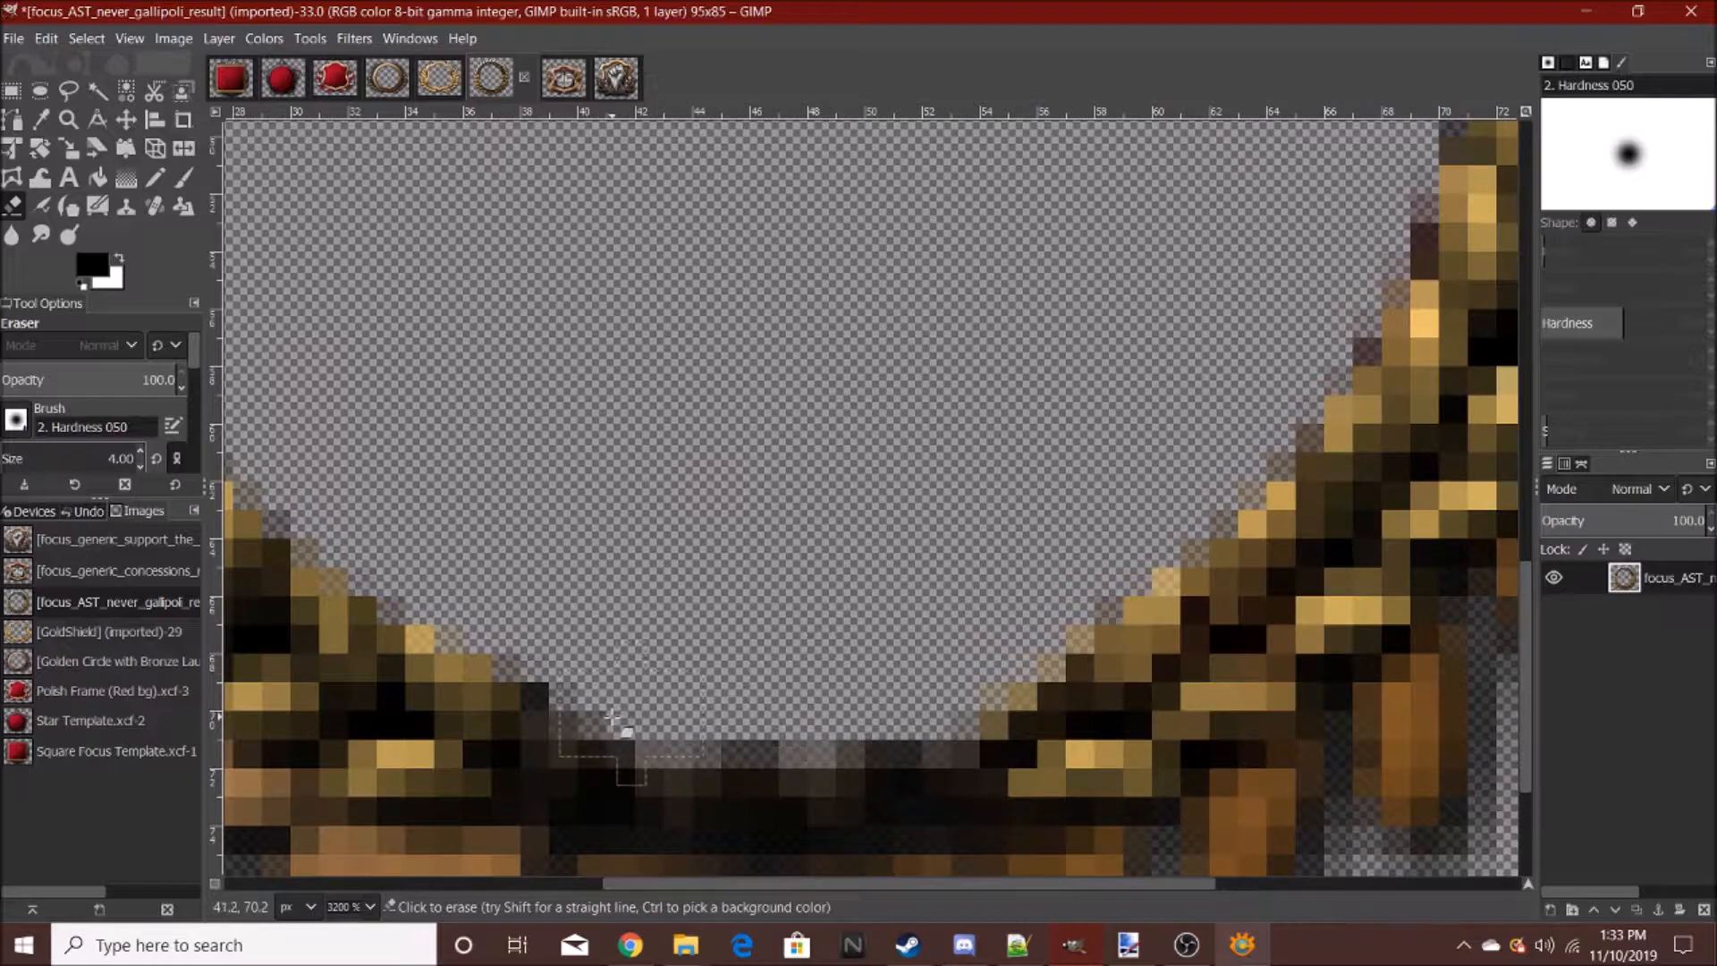
{"action": "left_click_drag", "start_coordinate": [612, 718], "coordinate": [985, 709]}
{"action": "scroll", "coordinate": [988, 707], "scroll_direction": "down", "scroll_amount": 8}
{"action": "scroll", "coordinate": [1000, 696], "scroll_direction": "up", "scroll_amount": 2}
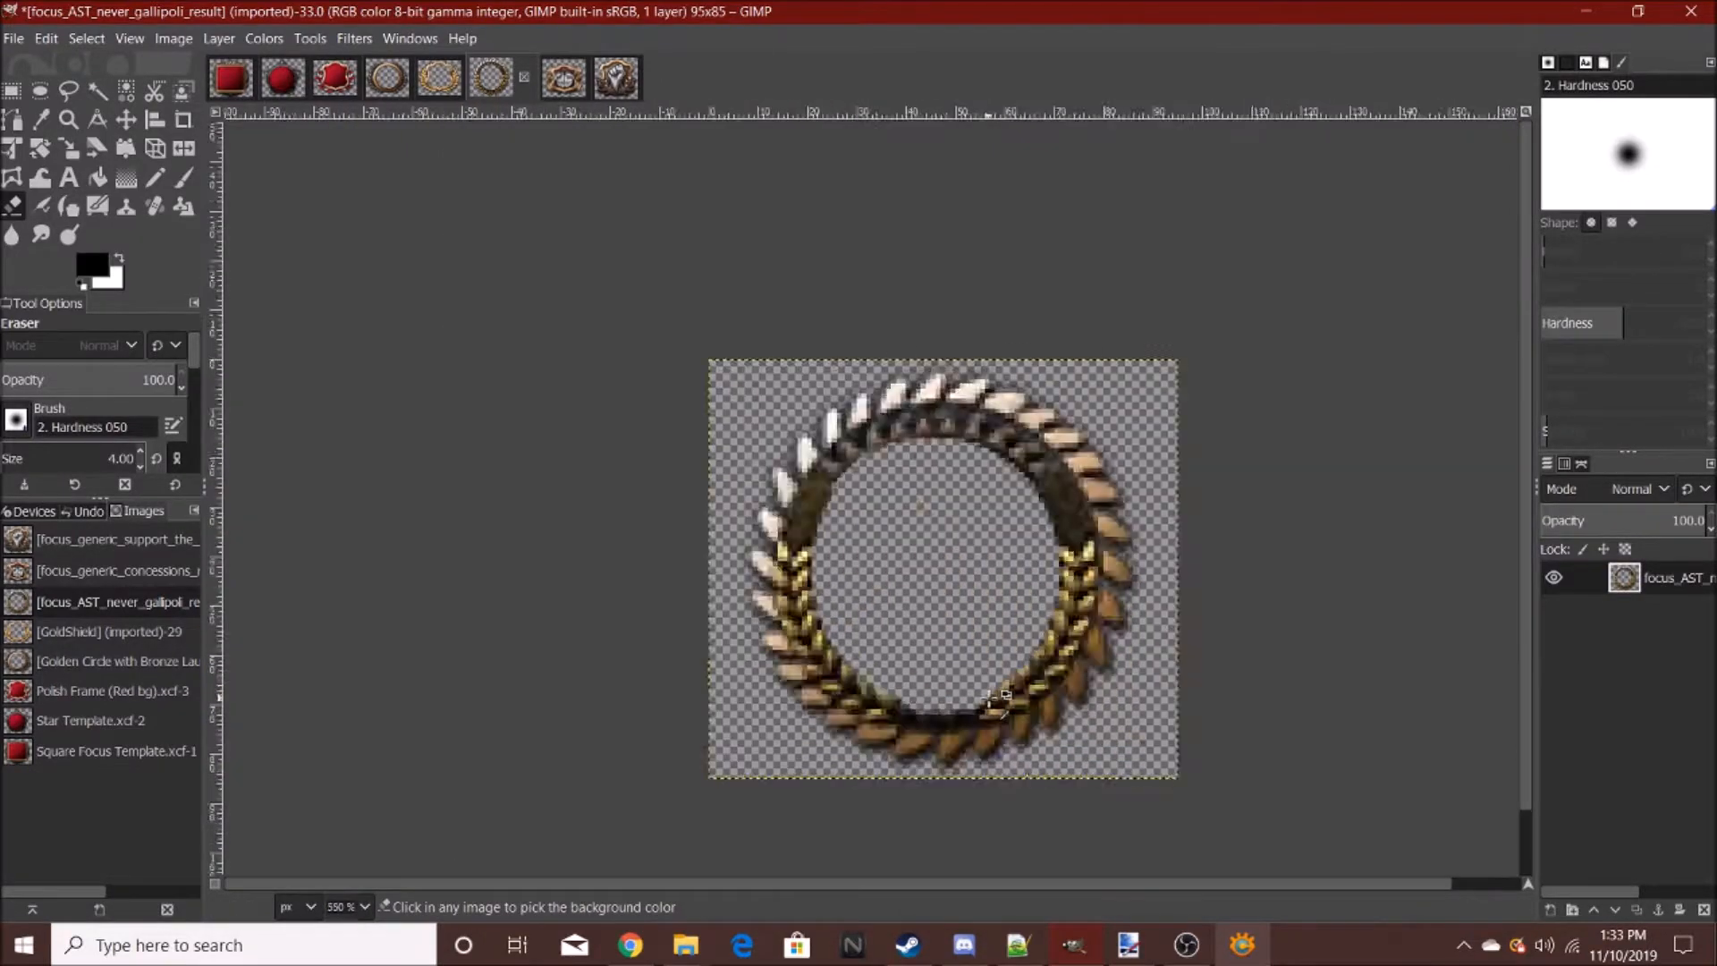
{"action": "scroll", "coordinate": [1000, 697], "scroll_direction": "up", "scroll_amount": 4}
{"action": "scroll", "coordinate": [960, 683], "scroll_direction": "down", "scroll_amount": 5}
{"action": "scroll", "coordinate": [894, 506], "scroll_direction": "up", "scroll_amount": 3}
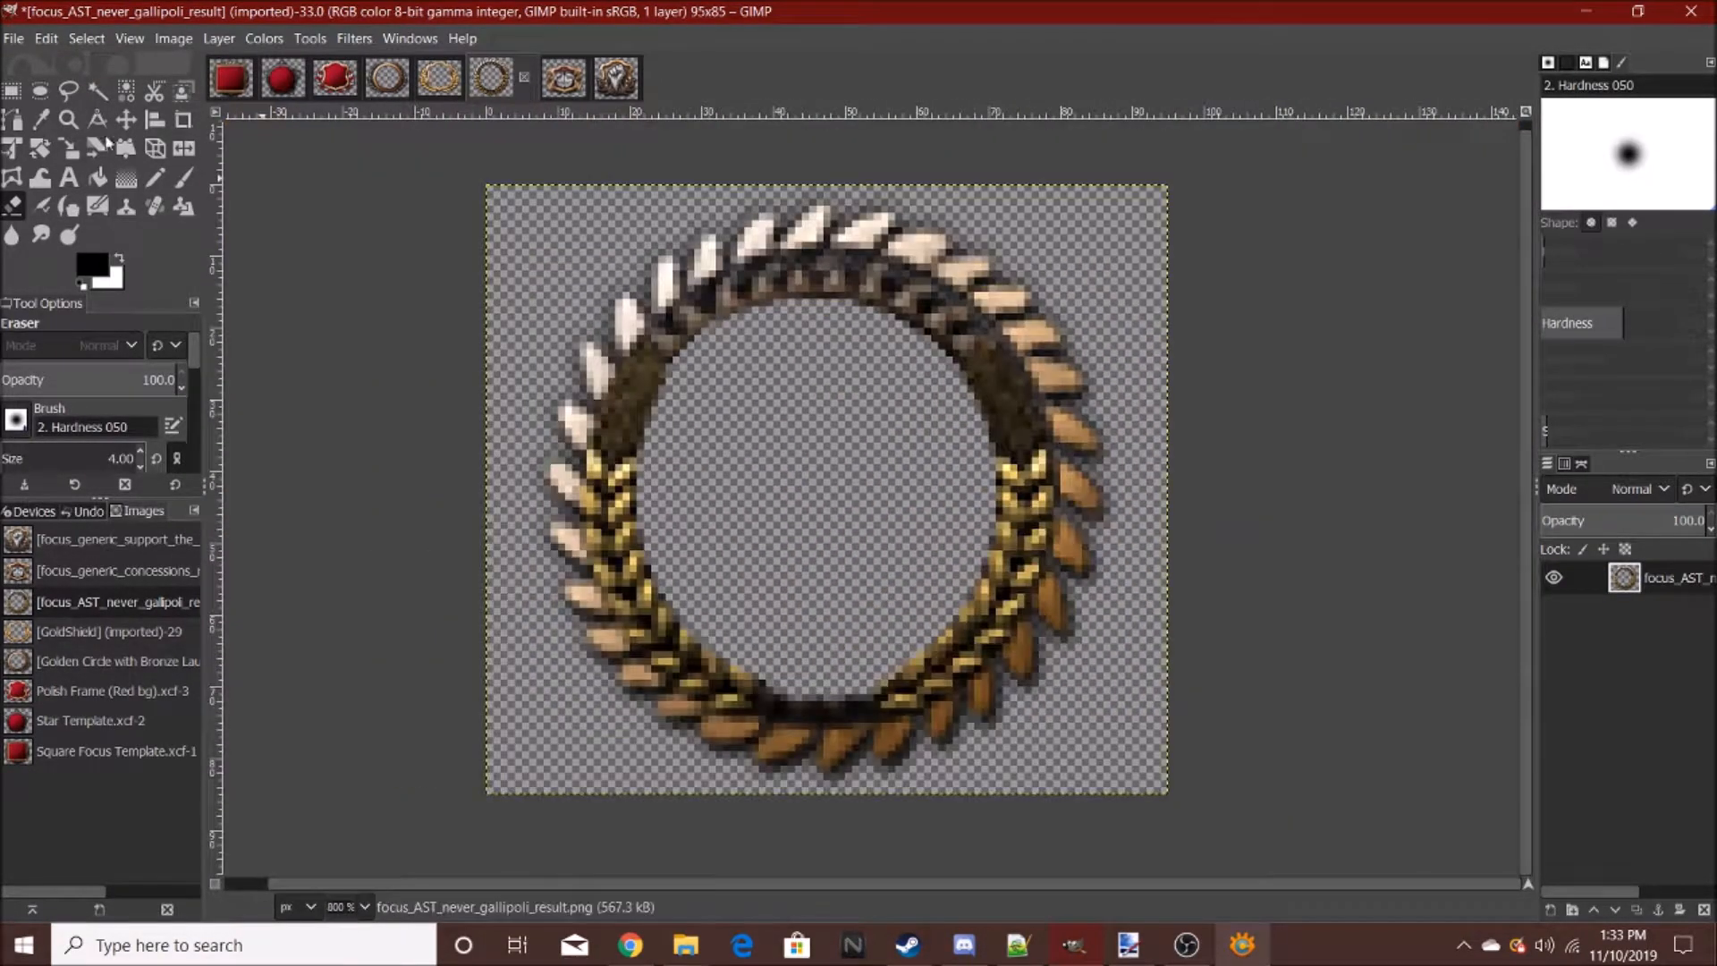
{"action": "left_click", "coordinate": [97, 90]}
{"action": "left_click", "coordinate": [917, 455]}
{"action": "scroll", "coordinate": [872, 458], "scroll_direction": "down", "scroll_amount": 6}
{"action": "scroll", "coordinate": [872, 458], "scroll_direction": "up", "scroll_amount": 5}
{"action": "left_click", "coordinate": [11, 91]}
{"action": "left_click", "coordinate": [426, 272]}
- Copy the wreath layer, add a new layer above it and paste the wreath as a floating selection
{"action": "key", "text": "ctrl+c"}
{"action": "right_click", "coordinate": [1668, 660]}
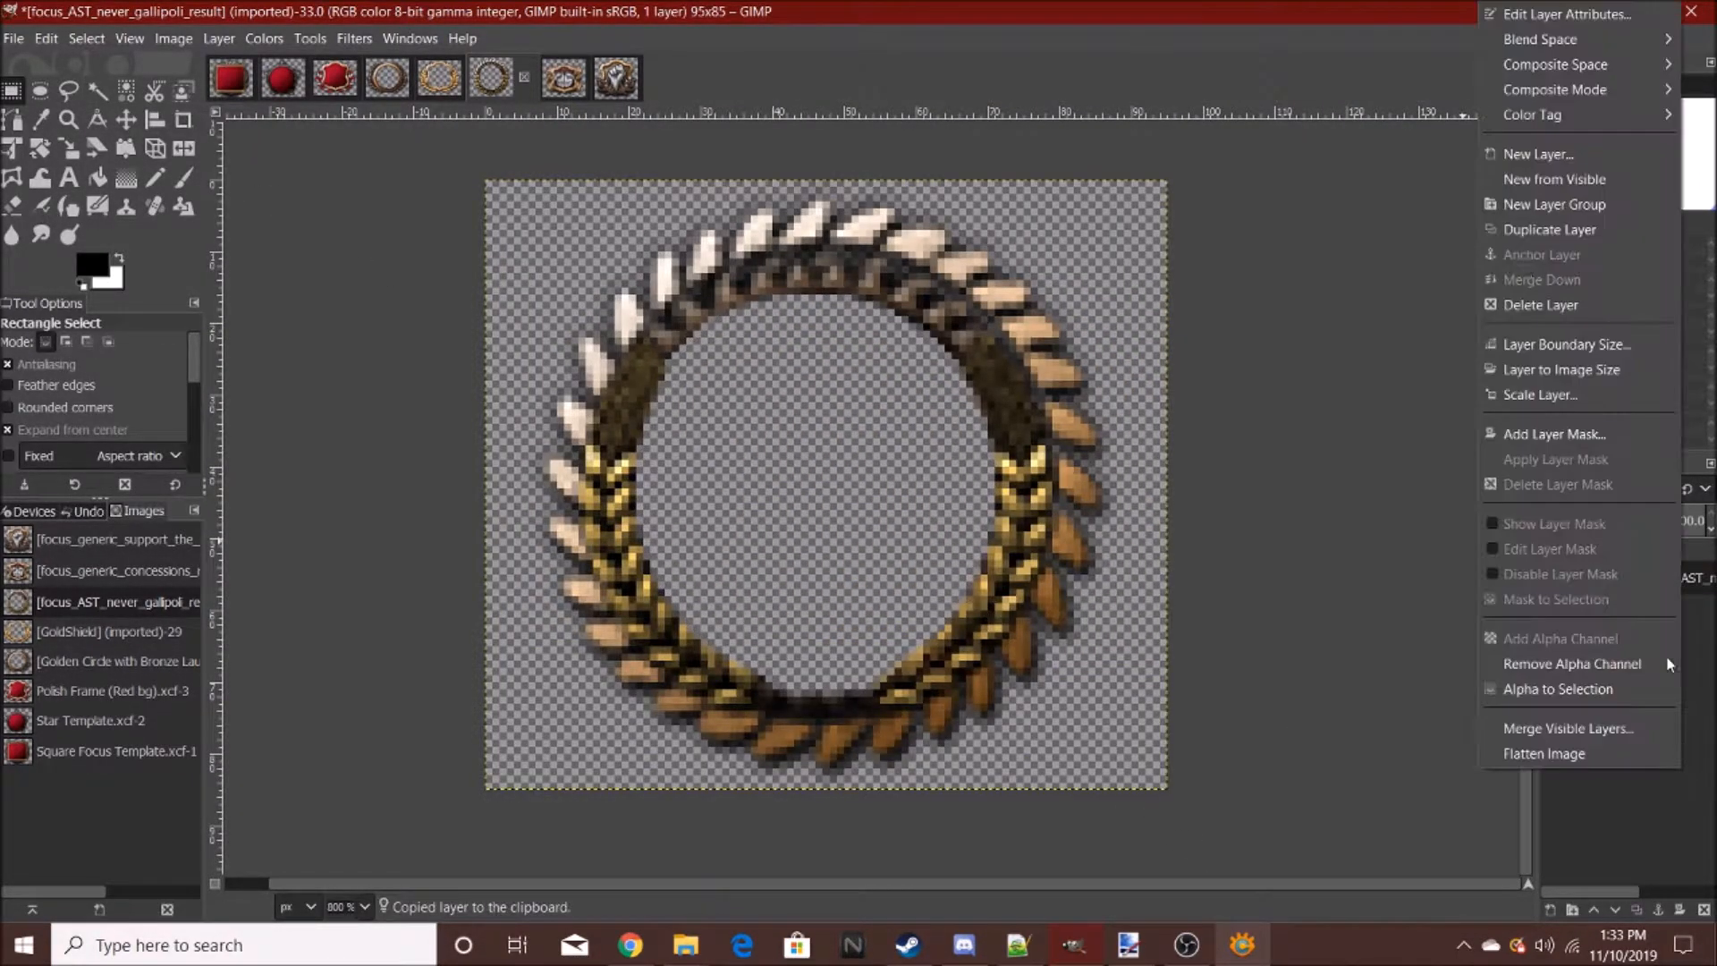
{"action": "left_click", "coordinate": [1539, 153]}
{"action": "left_click", "coordinate": [1576, 637]}
{"action": "key", "text": "ctrl+v"}
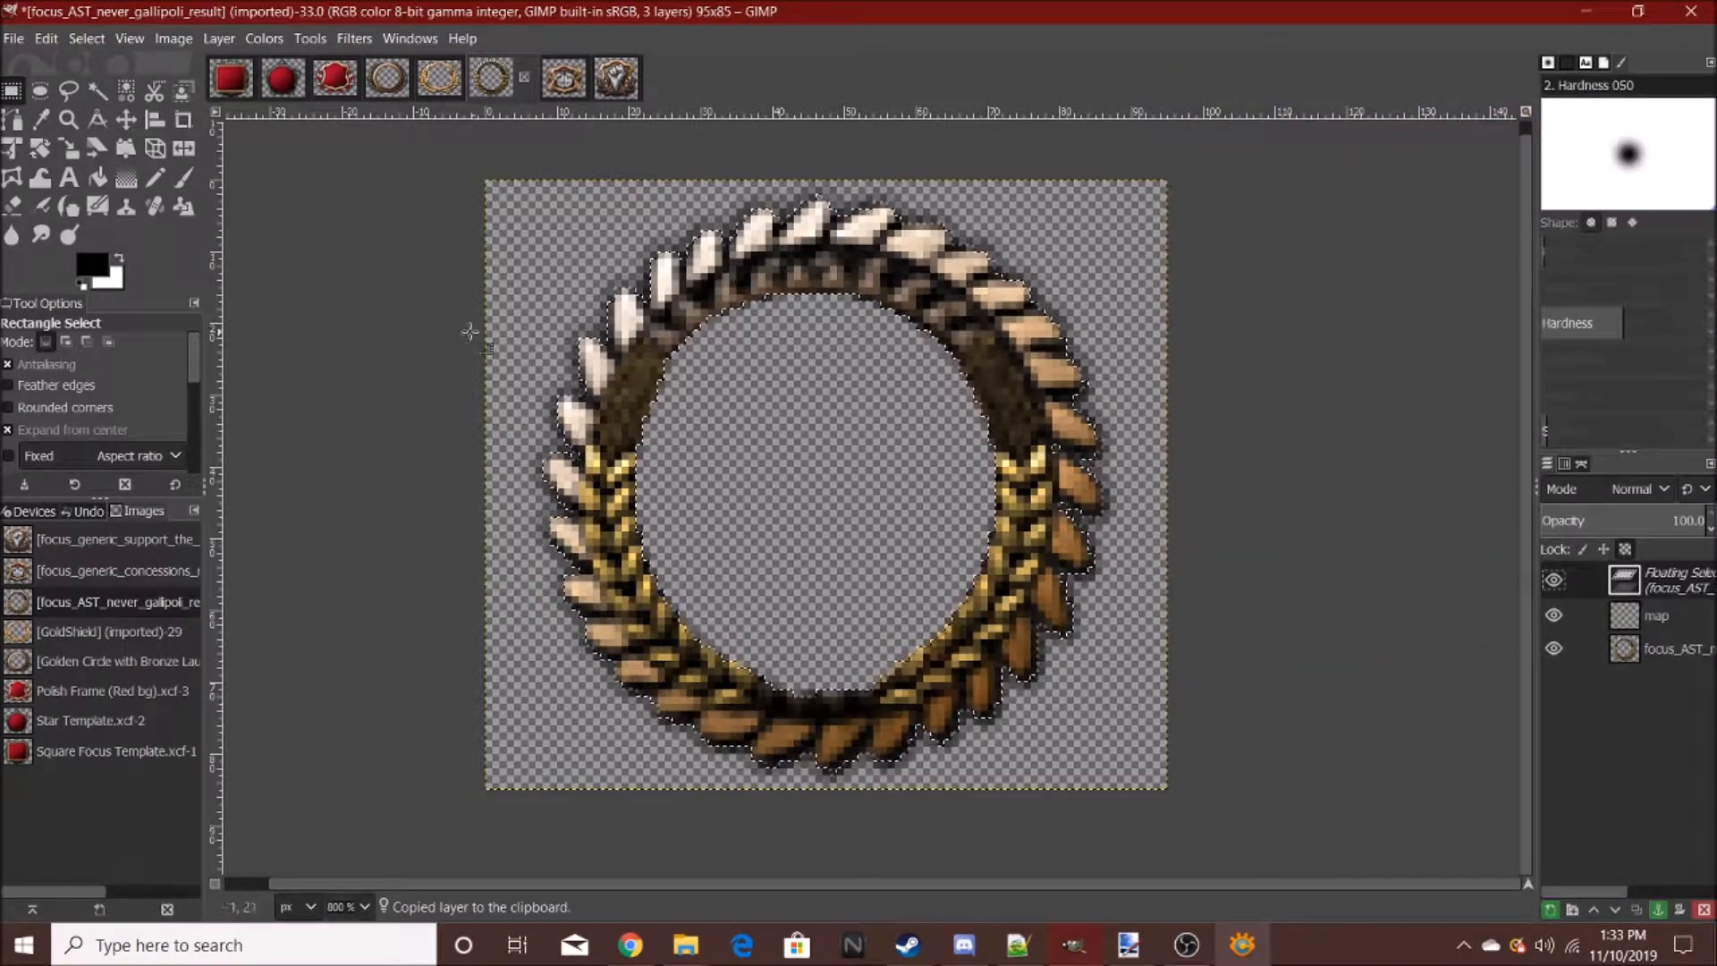
- Paint the pasted wreath black with a size 258 paintbrush and anchor it to the new layer
{"action": "left_click", "coordinate": [184, 177]}
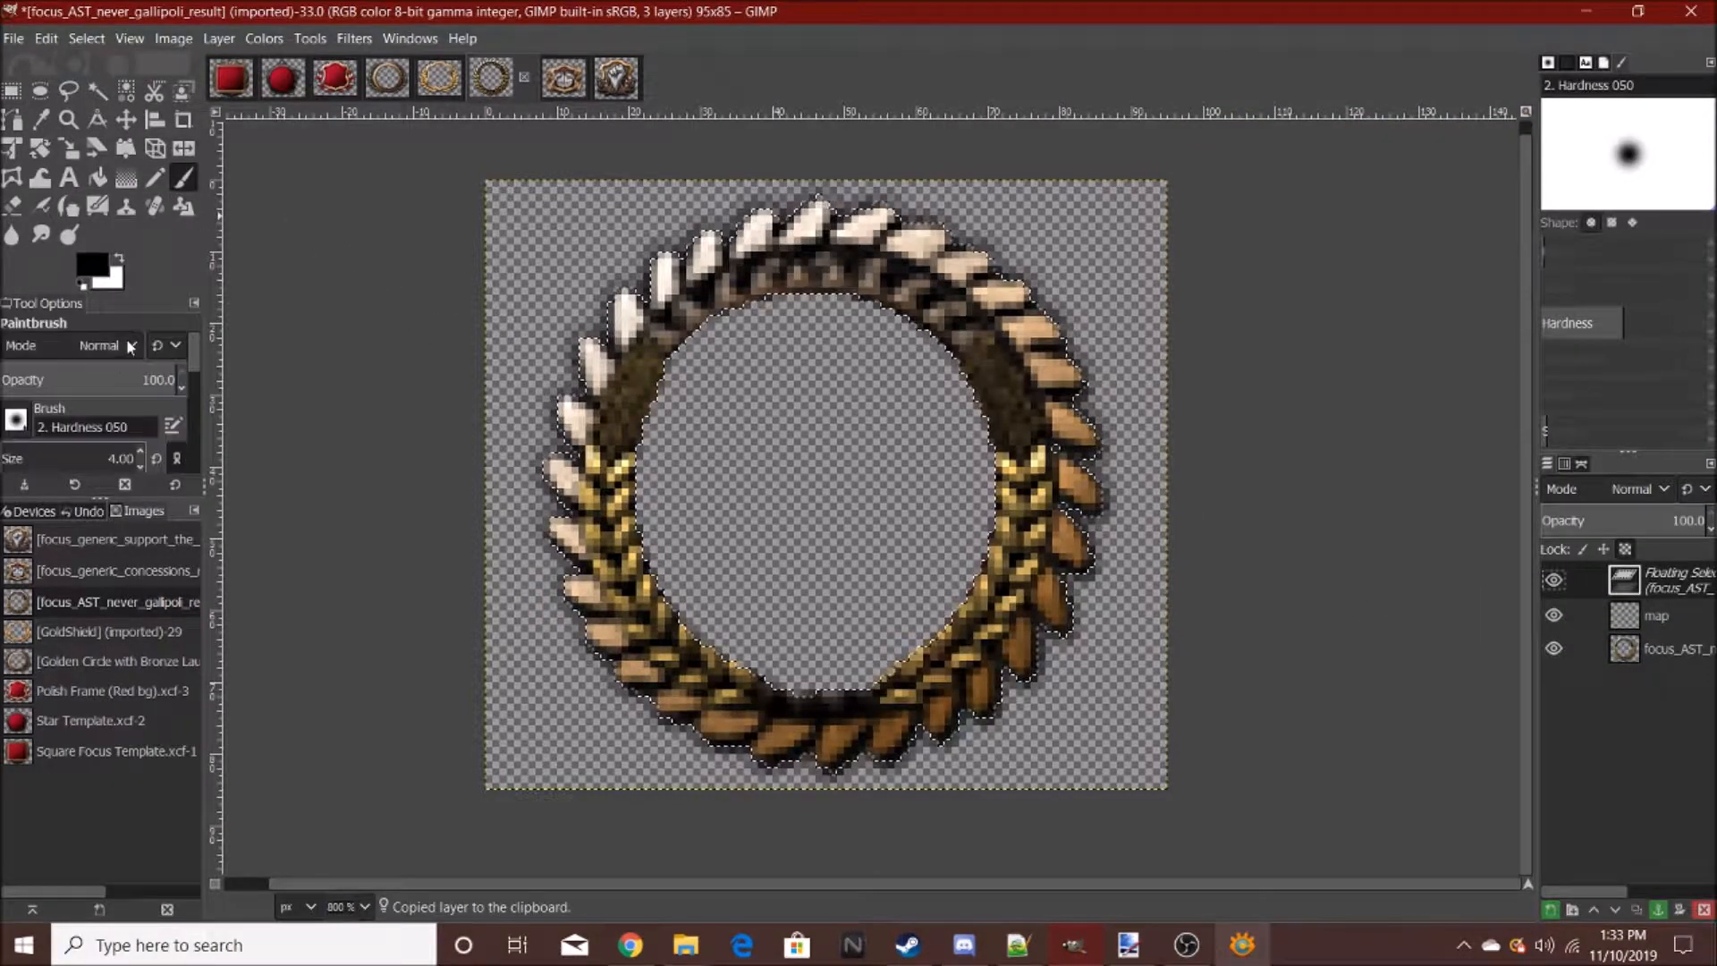
{"action": "left_click", "coordinate": [59, 452]}
{"action": "mouse_move", "coordinate": [680, 429]}
{"action": "left_mouse_down"}
{"action": "mouse_move", "coordinate": [1011, 537]}
{"action": "mouse_move", "coordinate": [1120, 331]}
{"action": "left_mouse_up"}
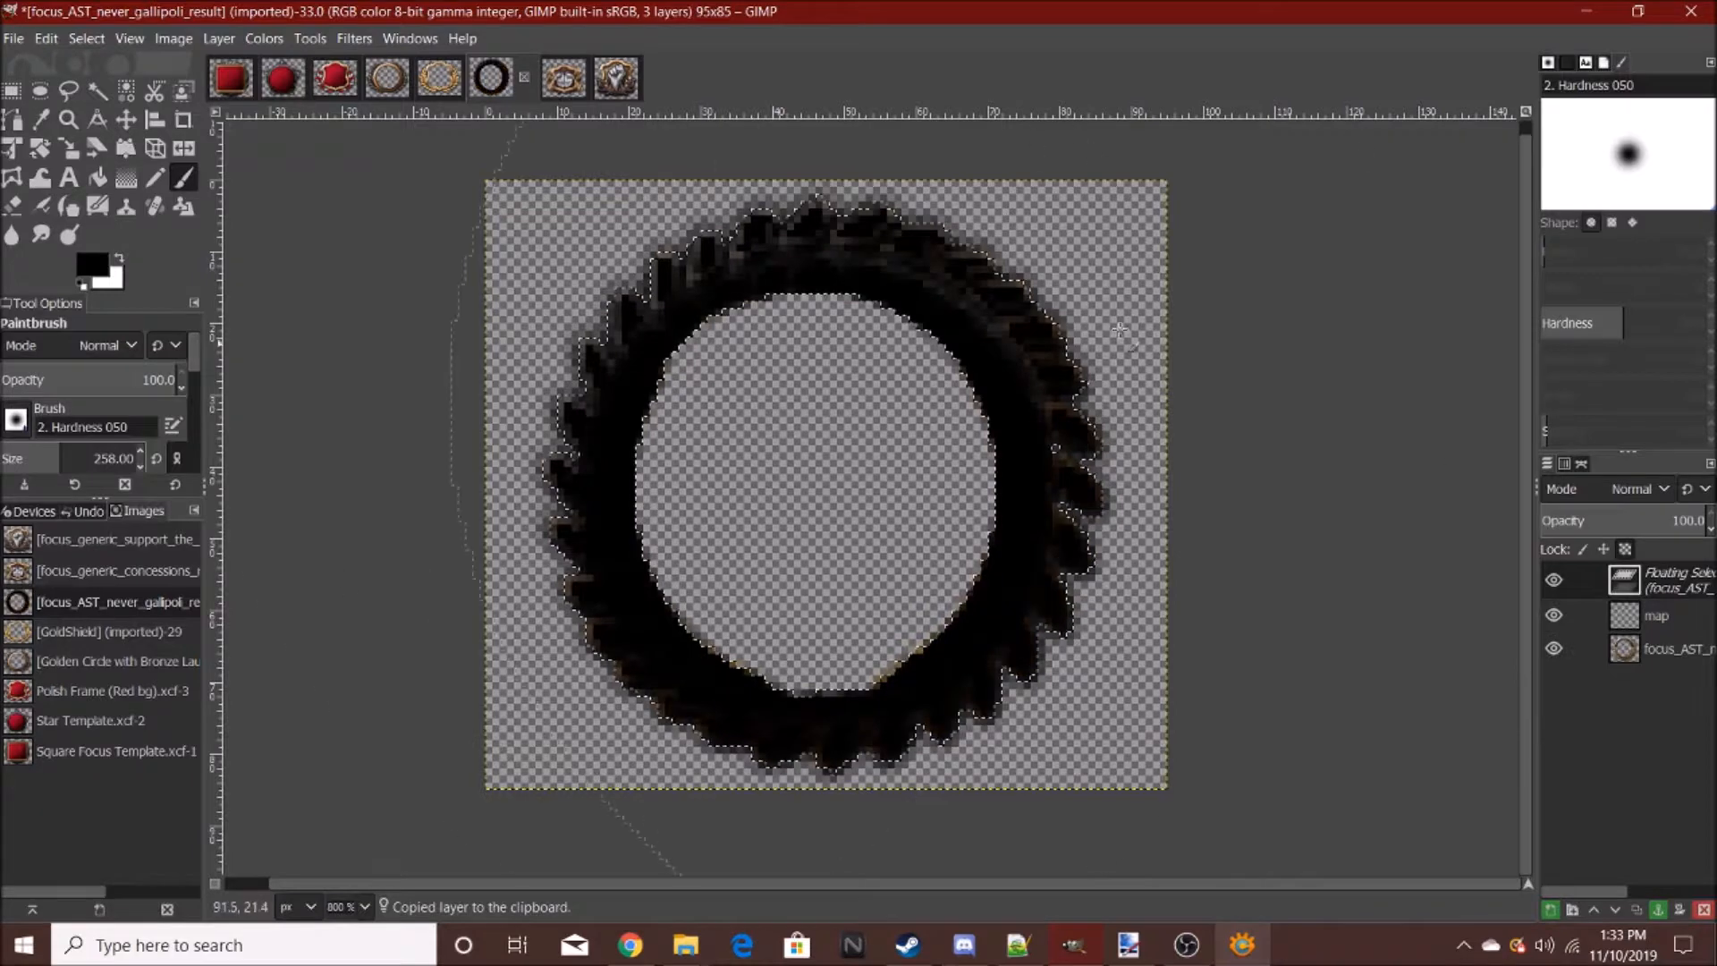
{"action": "left_click", "coordinate": [9, 95]}
{"action": "key", "text": "ctrl+h"}
- Add another new layer on top, paste a copy of the blackened wreath into it and anchor it
{"action": "right_click", "coordinate": [1689, 795]}
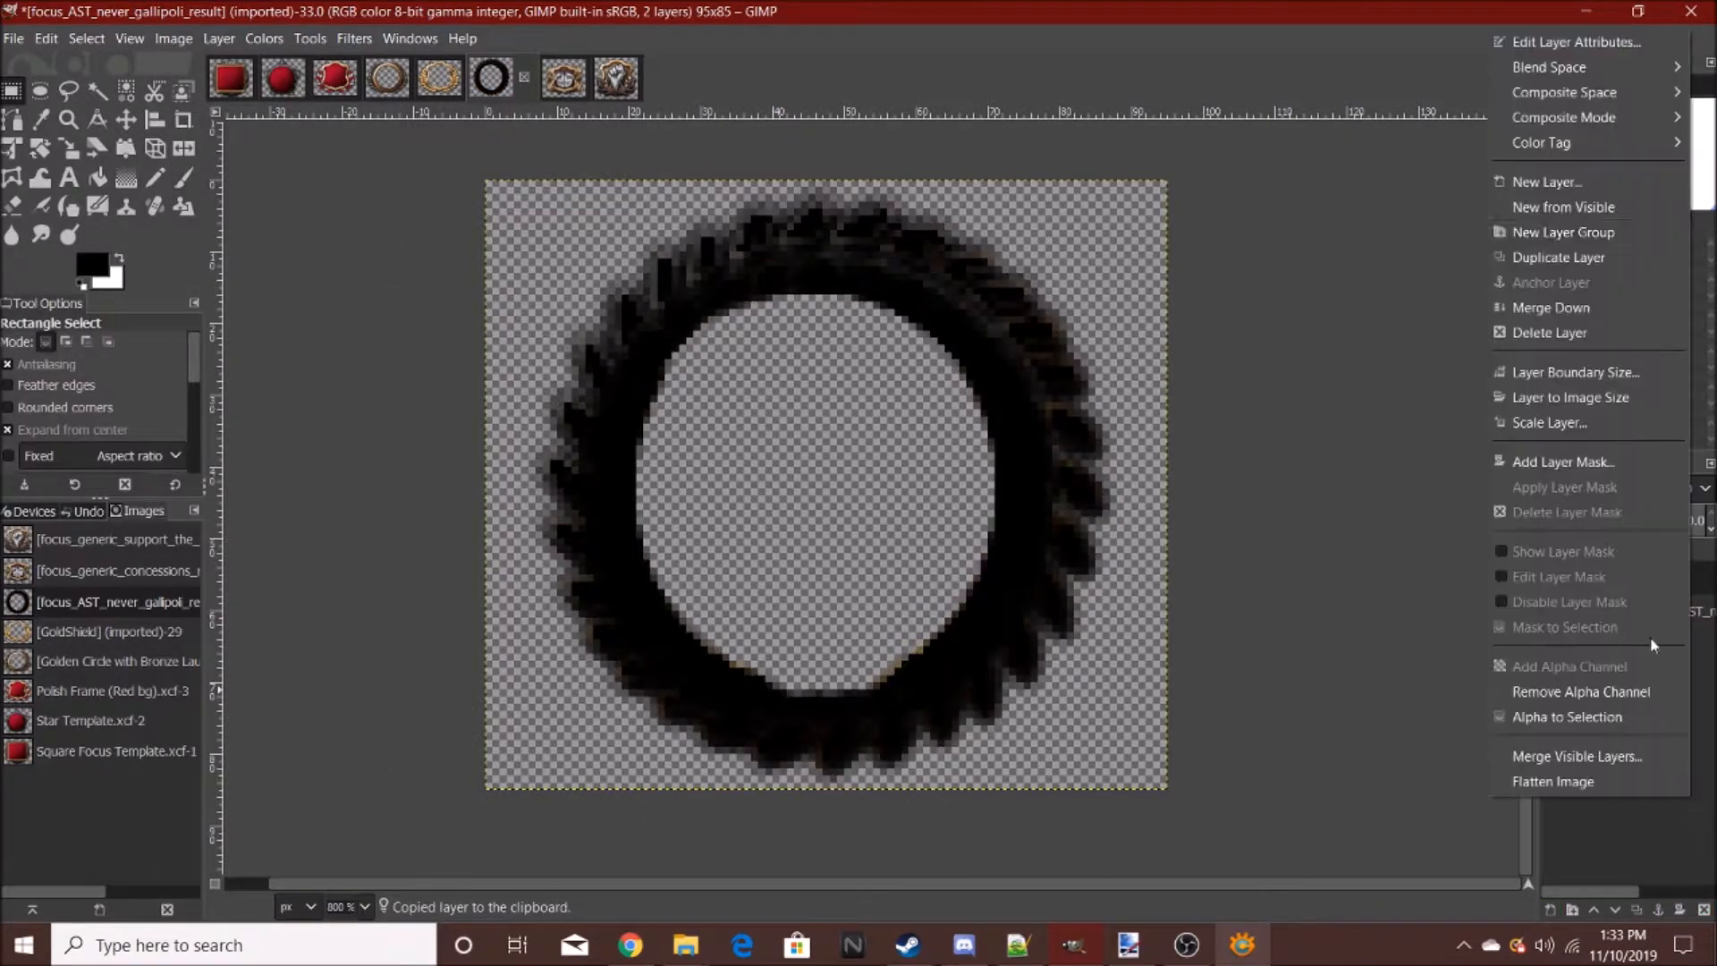
{"action": "left_click", "coordinate": [1540, 180]}
{"action": "left_click", "coordinate": [1584, 569]}
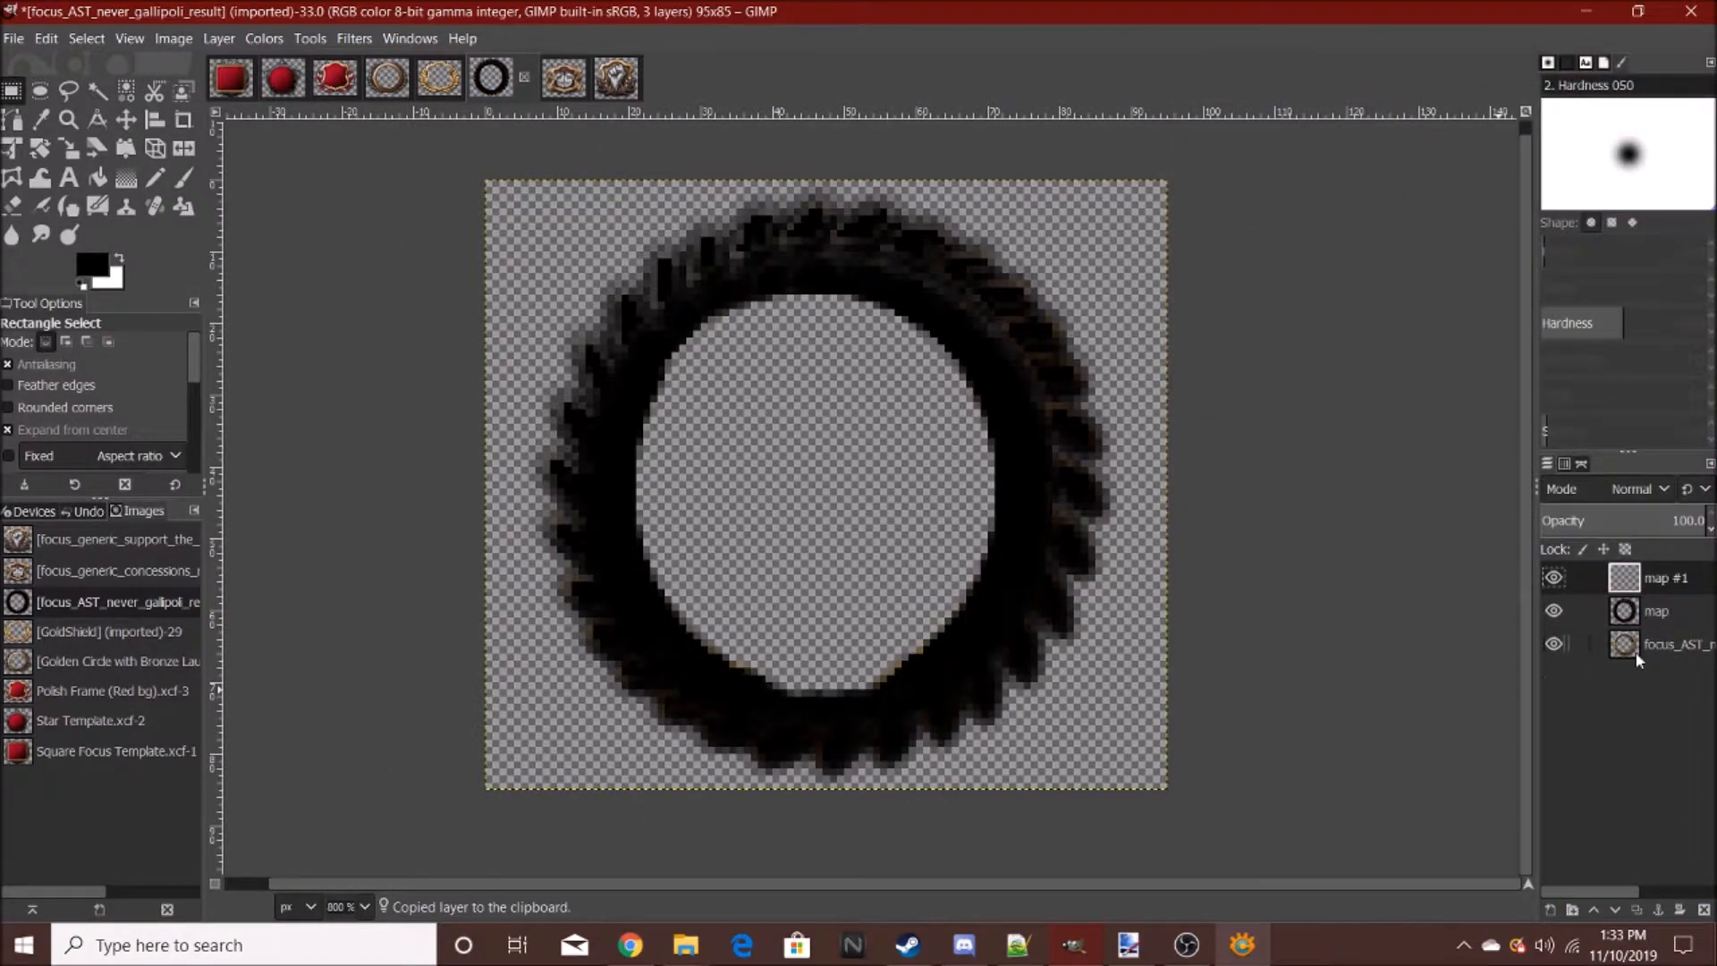
{"action": "key", "text": "ctrl+v"}
{"action": "key", "text": "ctrl+h"}
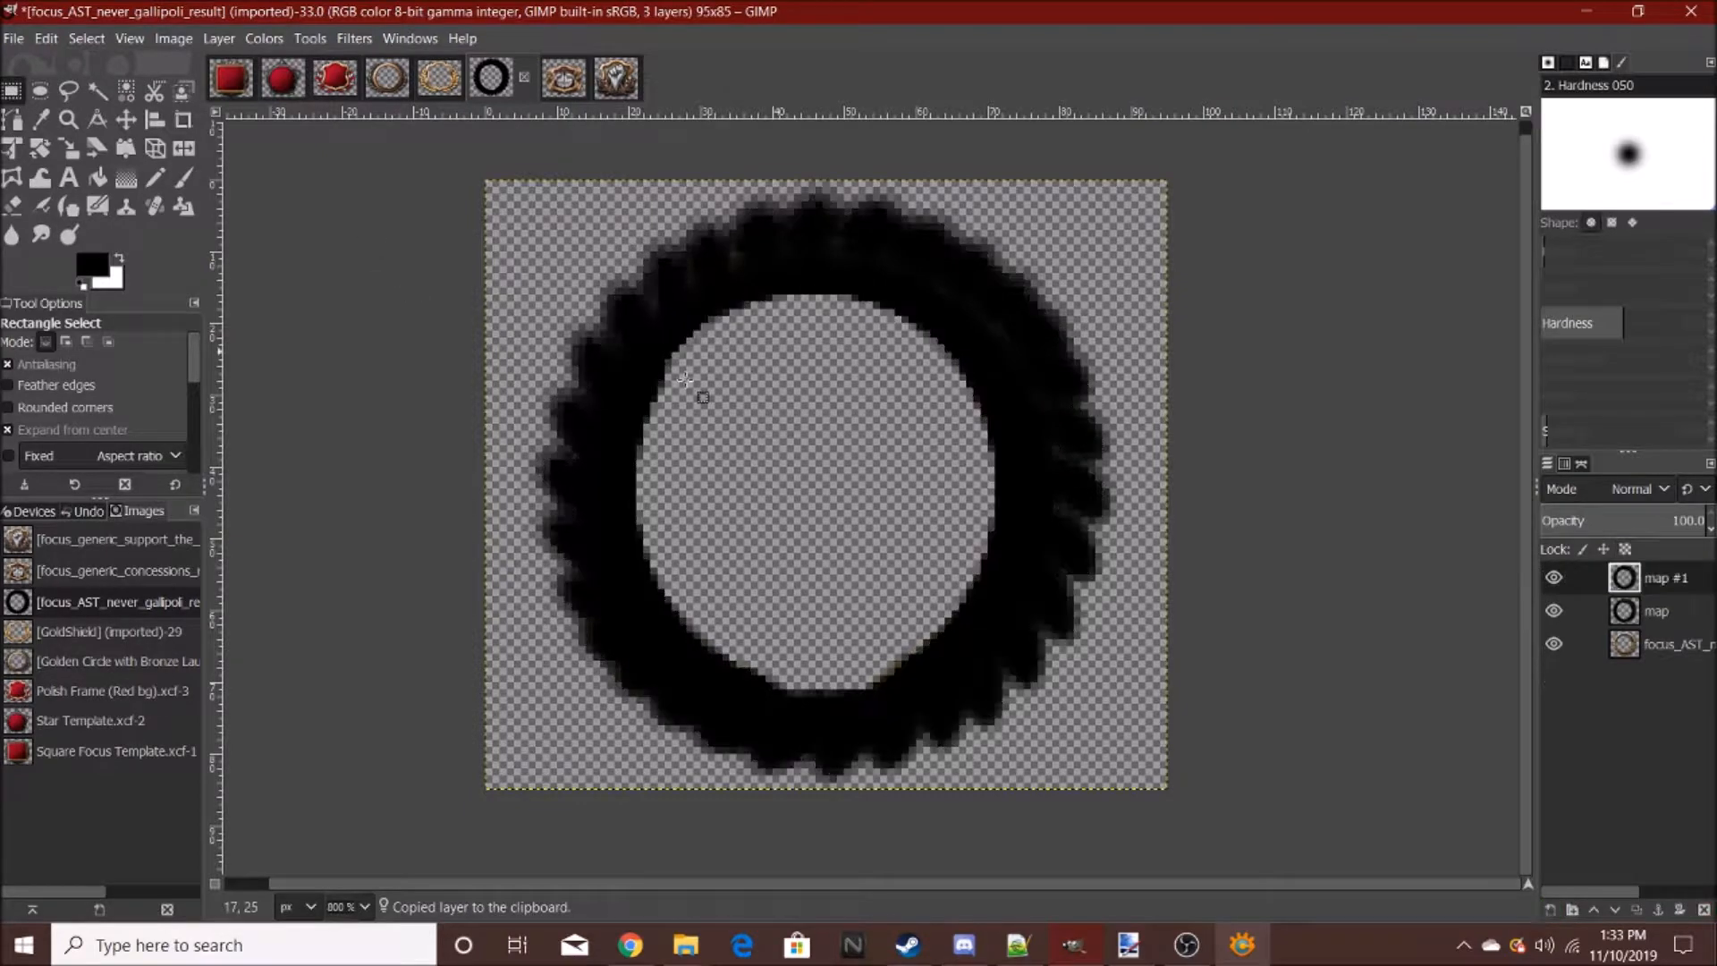
- Apply a Gaussian Blur with Size X and Size Y of 3.50 to the top black wreath layer
{"action": "left_click", "coordinate": [355, 38]}
{"action": "mouse_move", "coordinate": [384, 153]}
{"action": "left_click", "coordinate": [637, 156]}
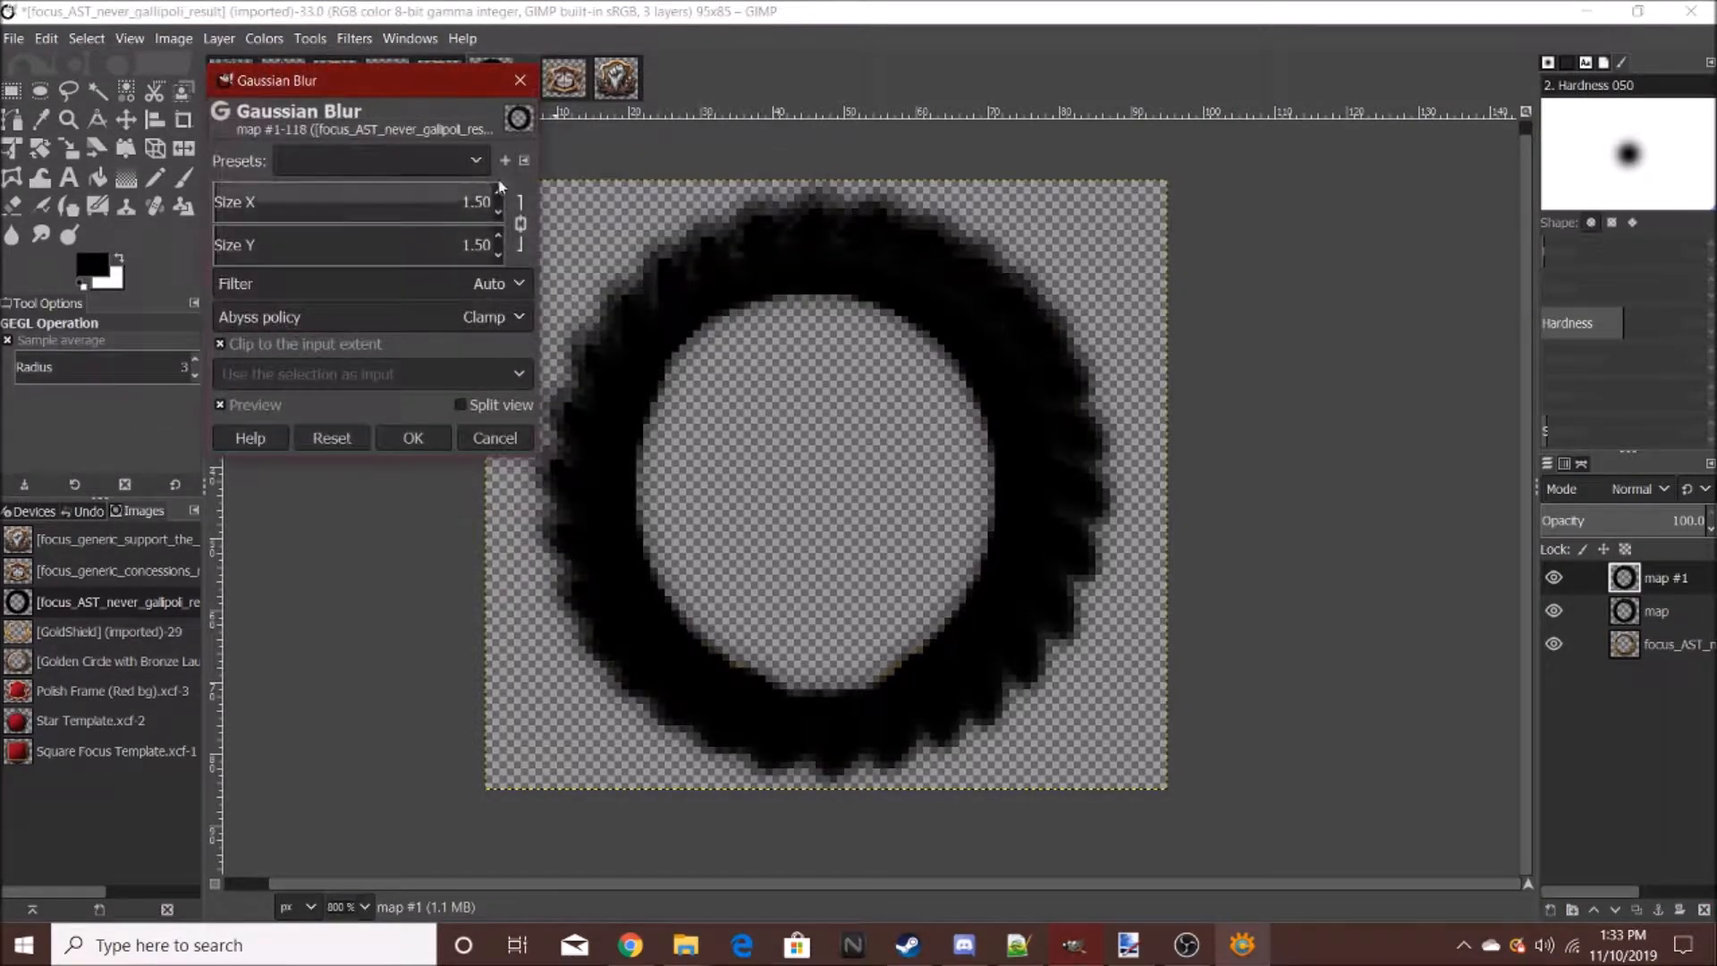
{"action": "left_click", "coordinate": [500, 191]}
{"action": "left_click", "coordinate": [498, 190]}
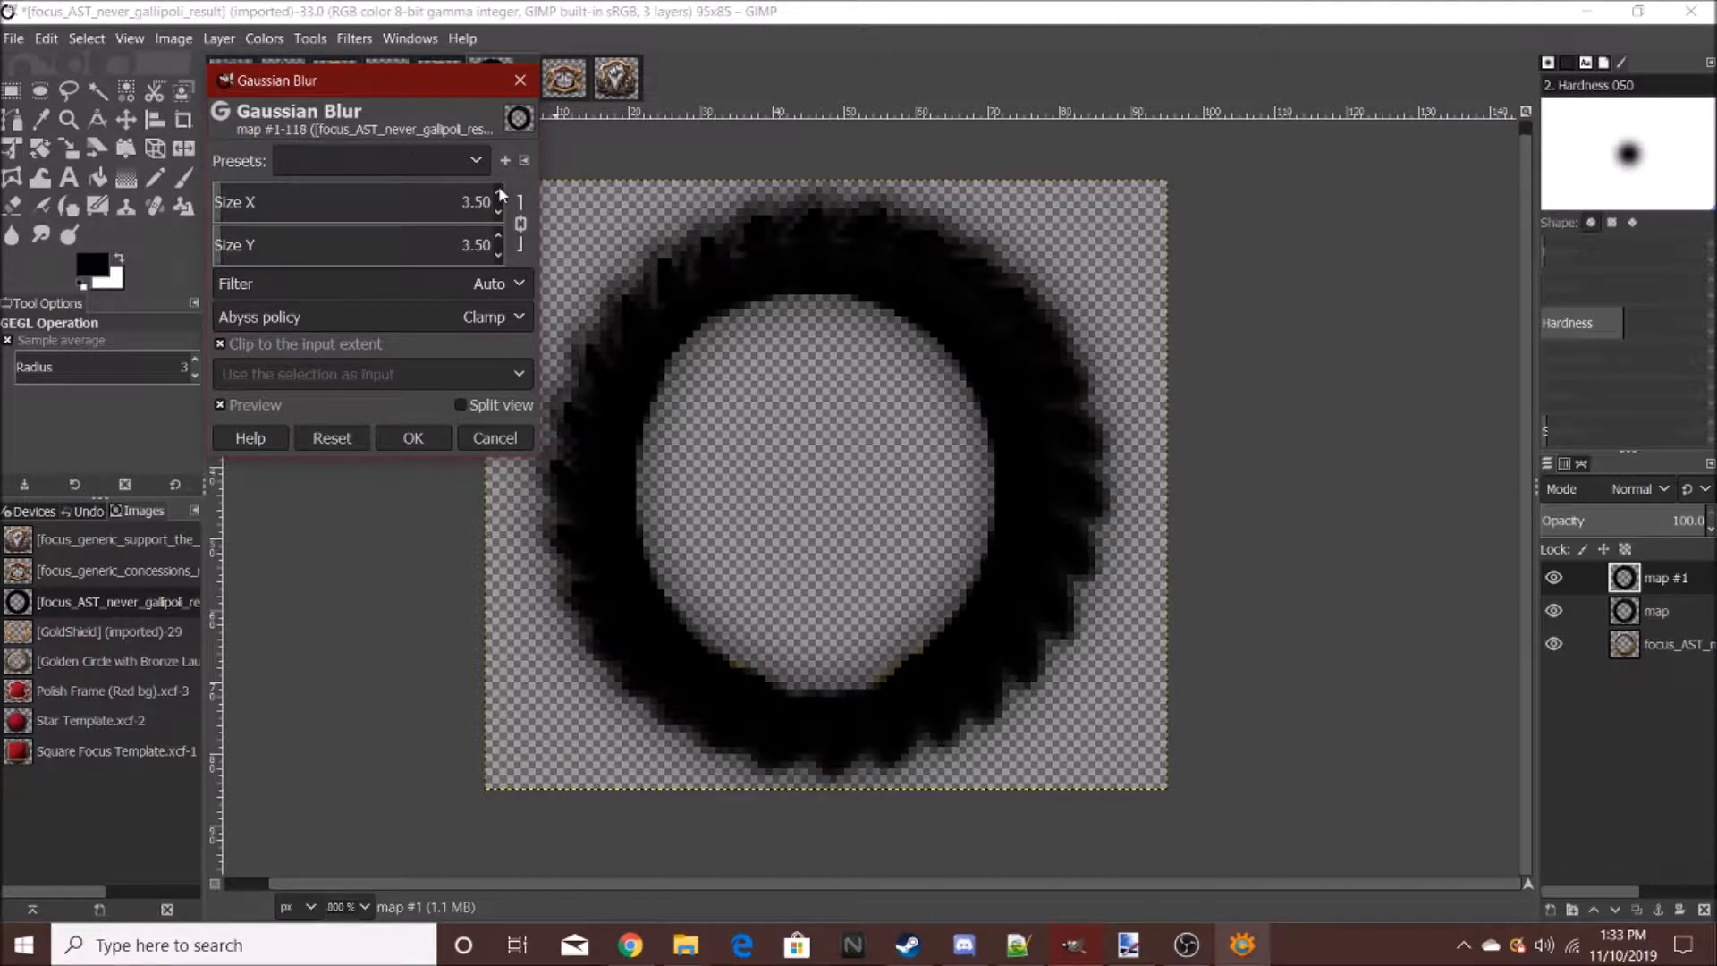
{"action": "left_click", "coordinate": [411, 436]}
- Merge the blurred layer down into the black layer below it and move the merged shadow beneath the wreath layer
{"action": "right_click", "coordinate": [1627, 578]}
{"action": "left_click", "coordinate": [1521, 279]}
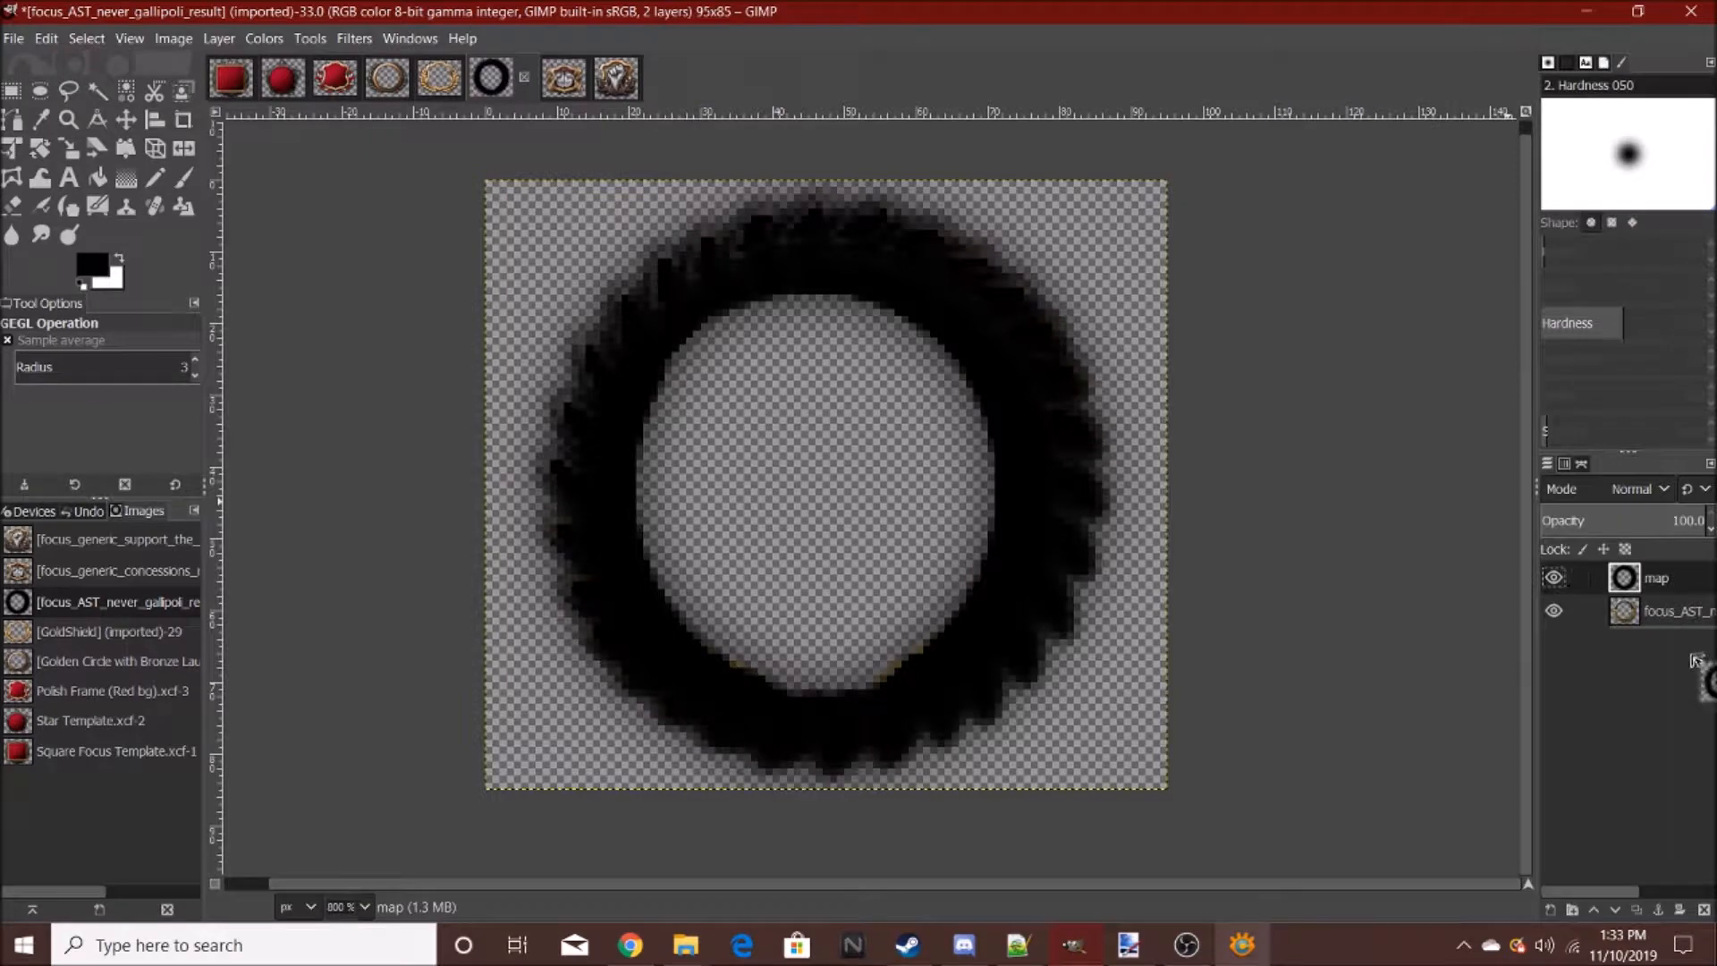
{"action": "left_click_drag", "start_coordinate": [1697, 657], "coordinate": [1691, 637]}
- Lower the opacity of the black shadow layer to 66.5 and check the wreath's outline
{"action": "scroll", "coordinate": [1088, 565], "scroll_direction": "down", "scroll_amount": 3}
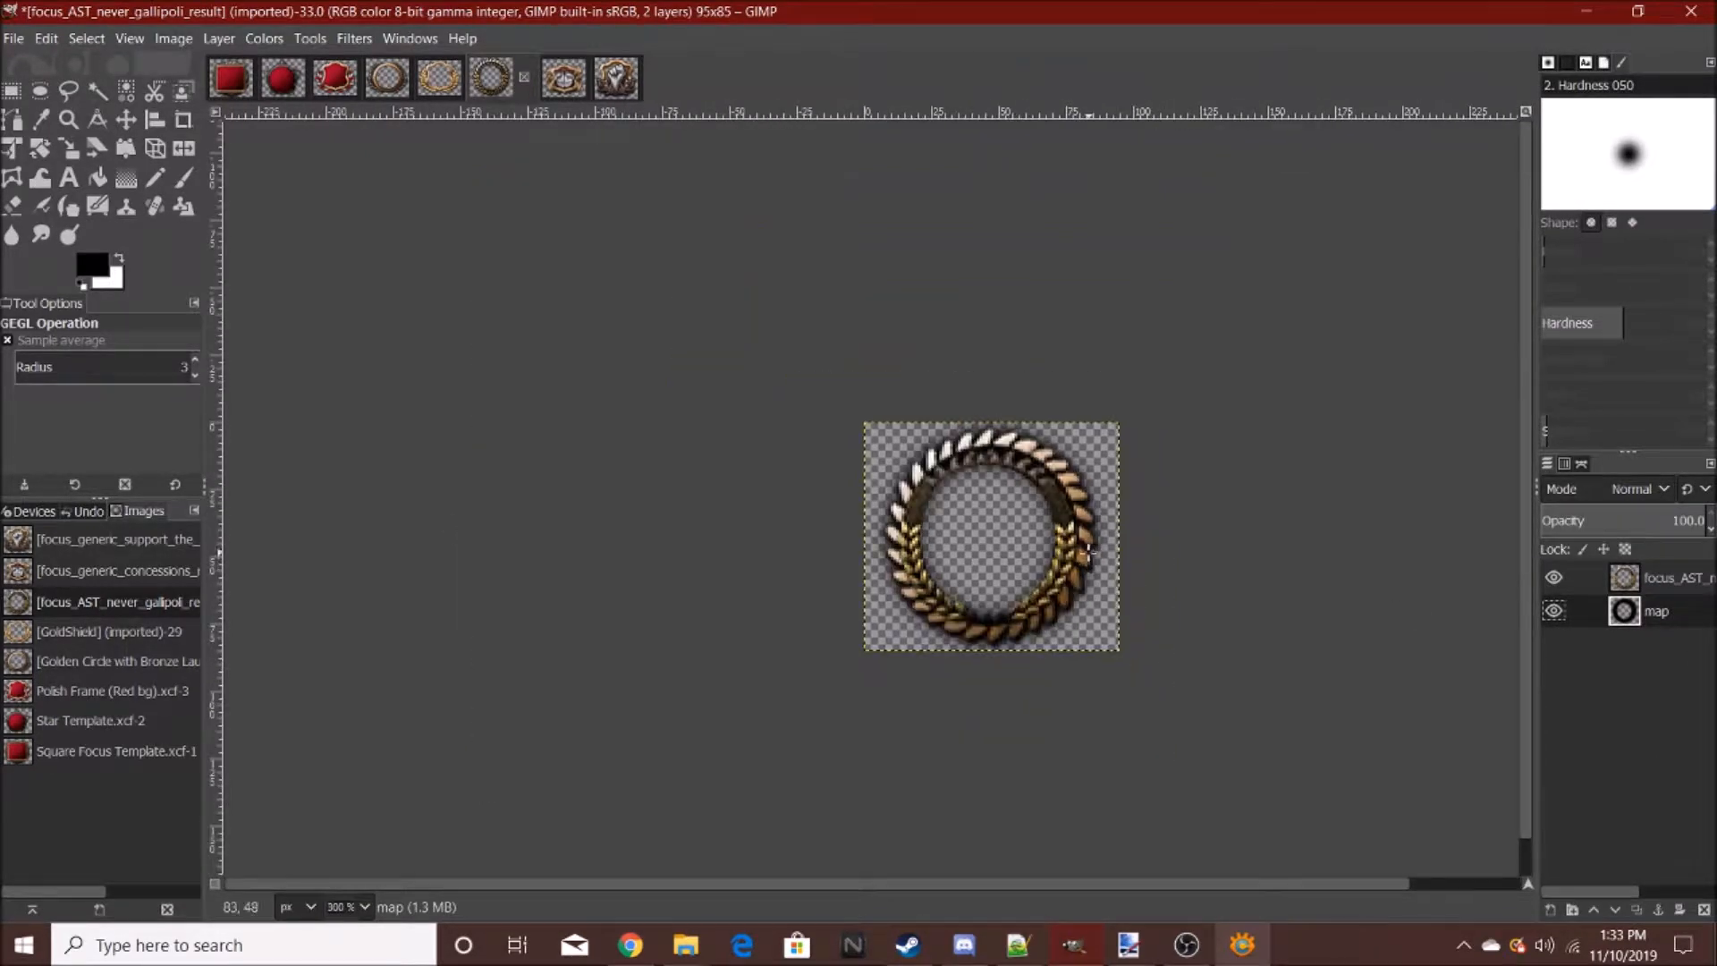
{"action": "scroll", "coordinate": [1087, 565], "scroll_direction": "up", "scroll_amount": 4}
{"action": "left_click", "coordinate": [1652, 524]}
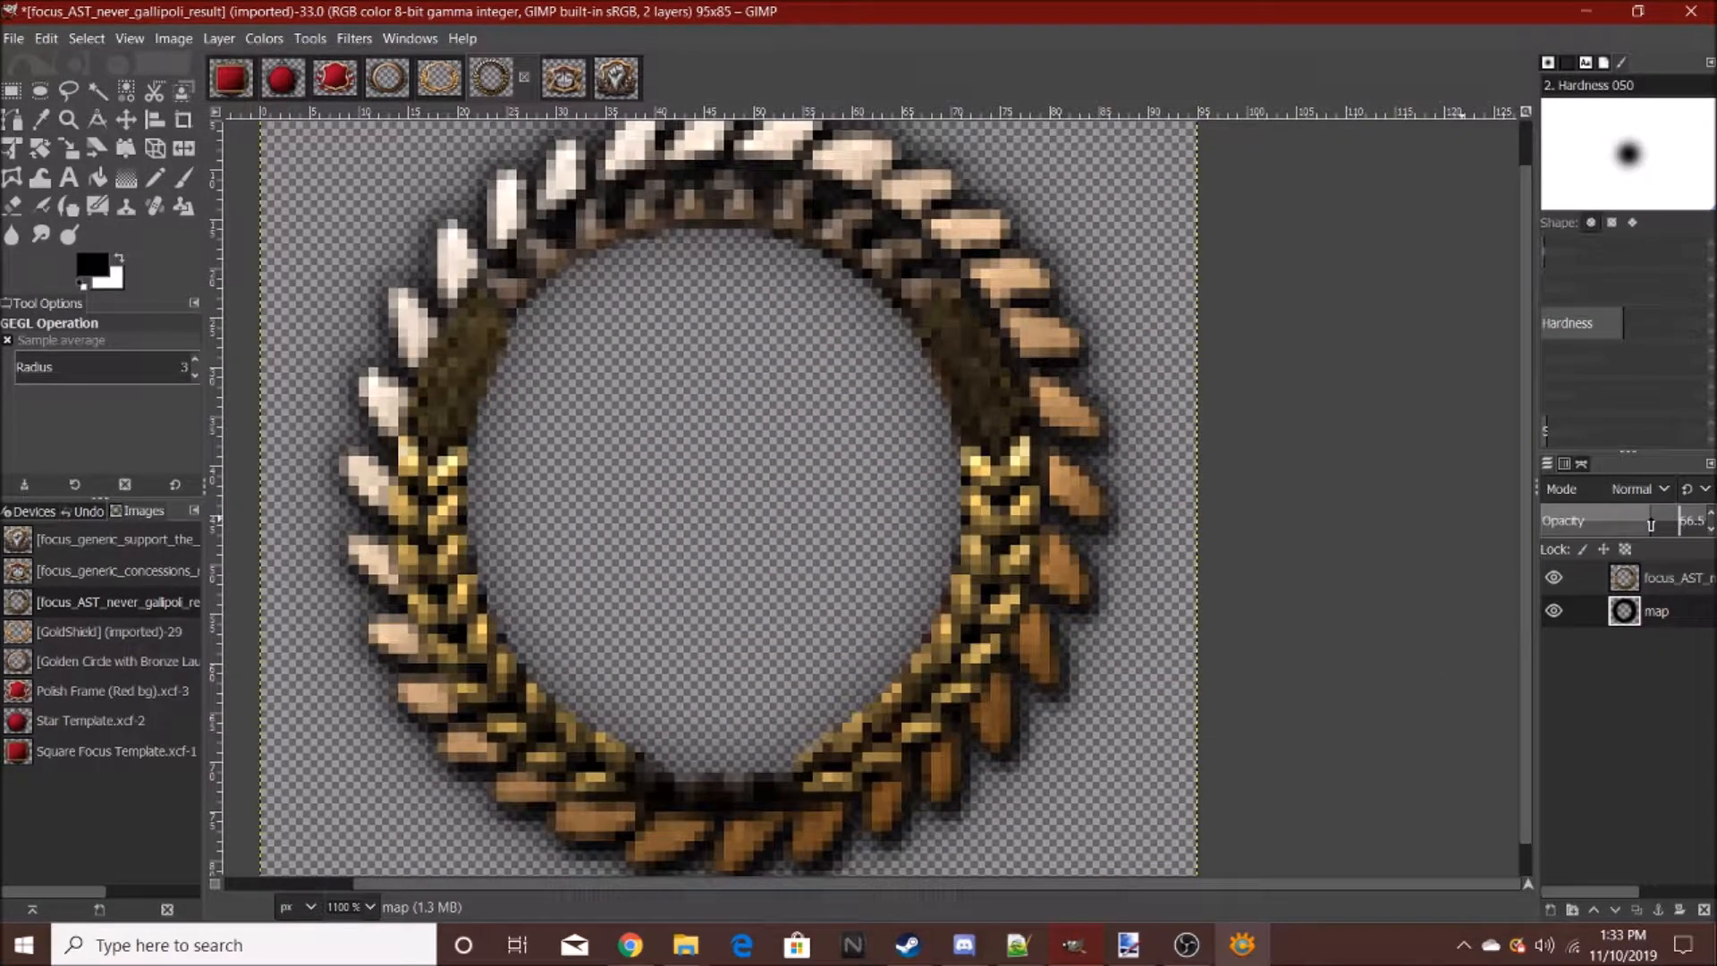
{"action": "scroll", "coordinate": [975, 514], "scroll_direction": "down", "scroll_amount": 7}
{"action": "scroll", "coordinate": [975, 513], "scroll_direction": "up", "scroll_amount": 6}
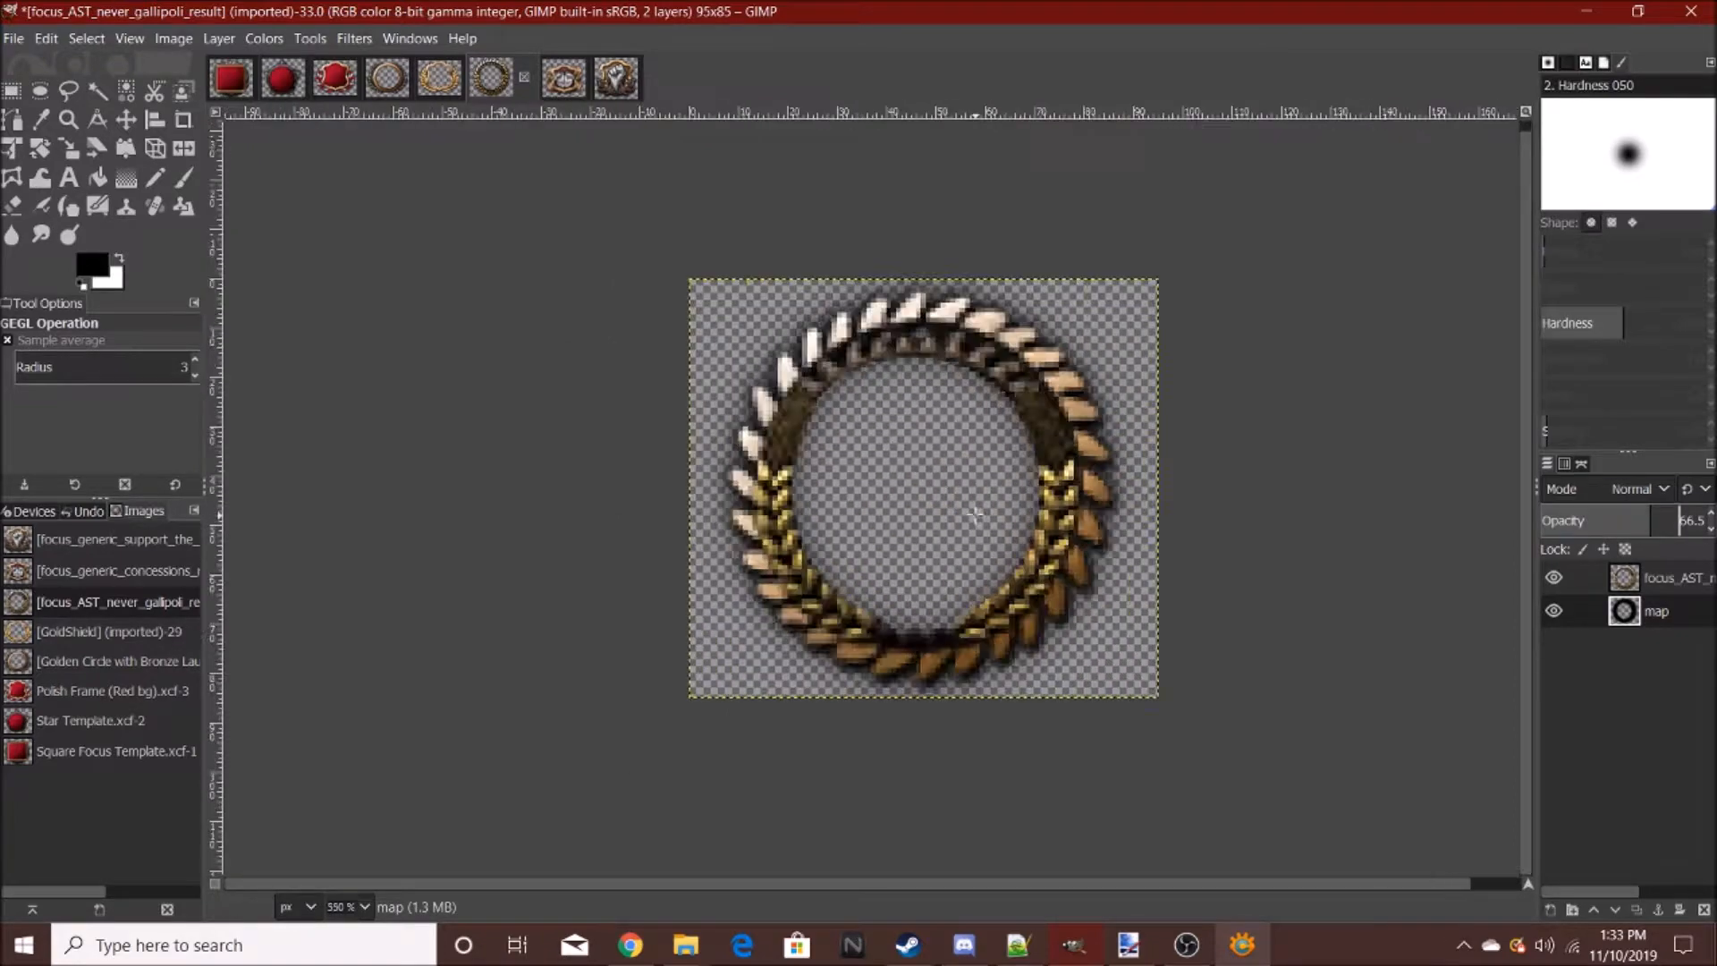
- On the wreath layer, select the transparent opening inside the ring with Fuzzy Select
{"action": "left_click", "coordinate": [1589, 587]}
{"action": "left_click", "coordinate": [97, 89]}
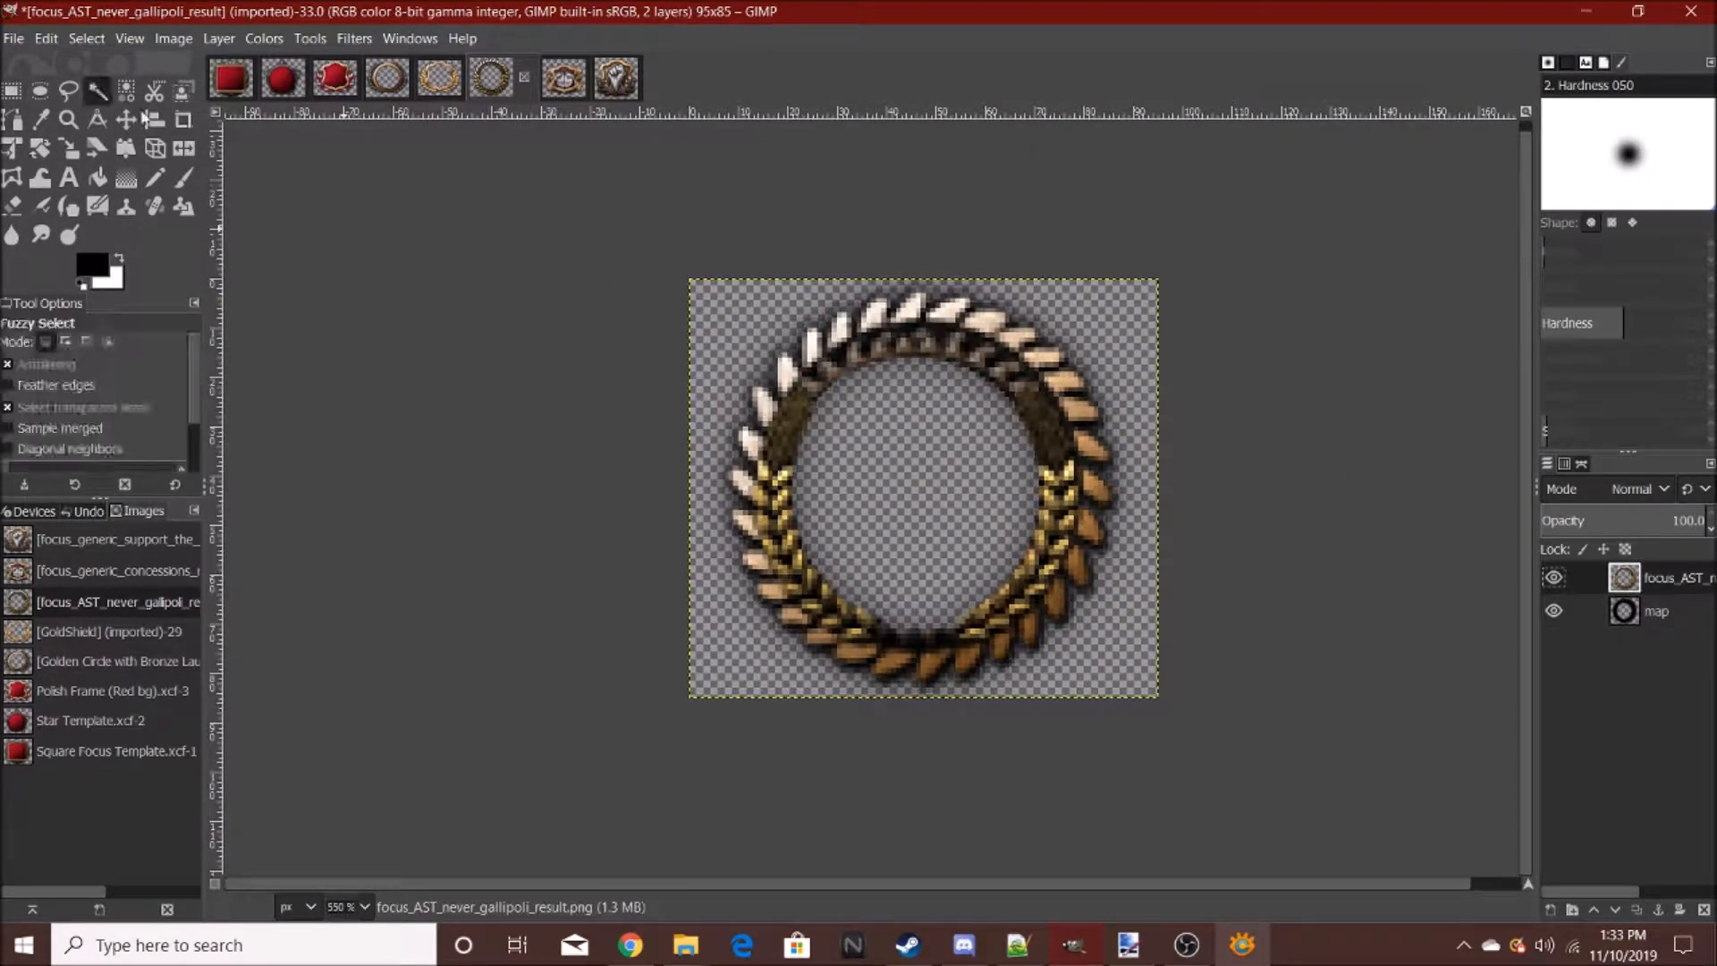
{"action": "scroll", "coordinate": [884, 493], "scroll_direction": "down", "scroll_amount": 4}
{"action": "scroll", "coordinate": [885, 493], "scroll_direction": "up", "scroll_amount": 6}
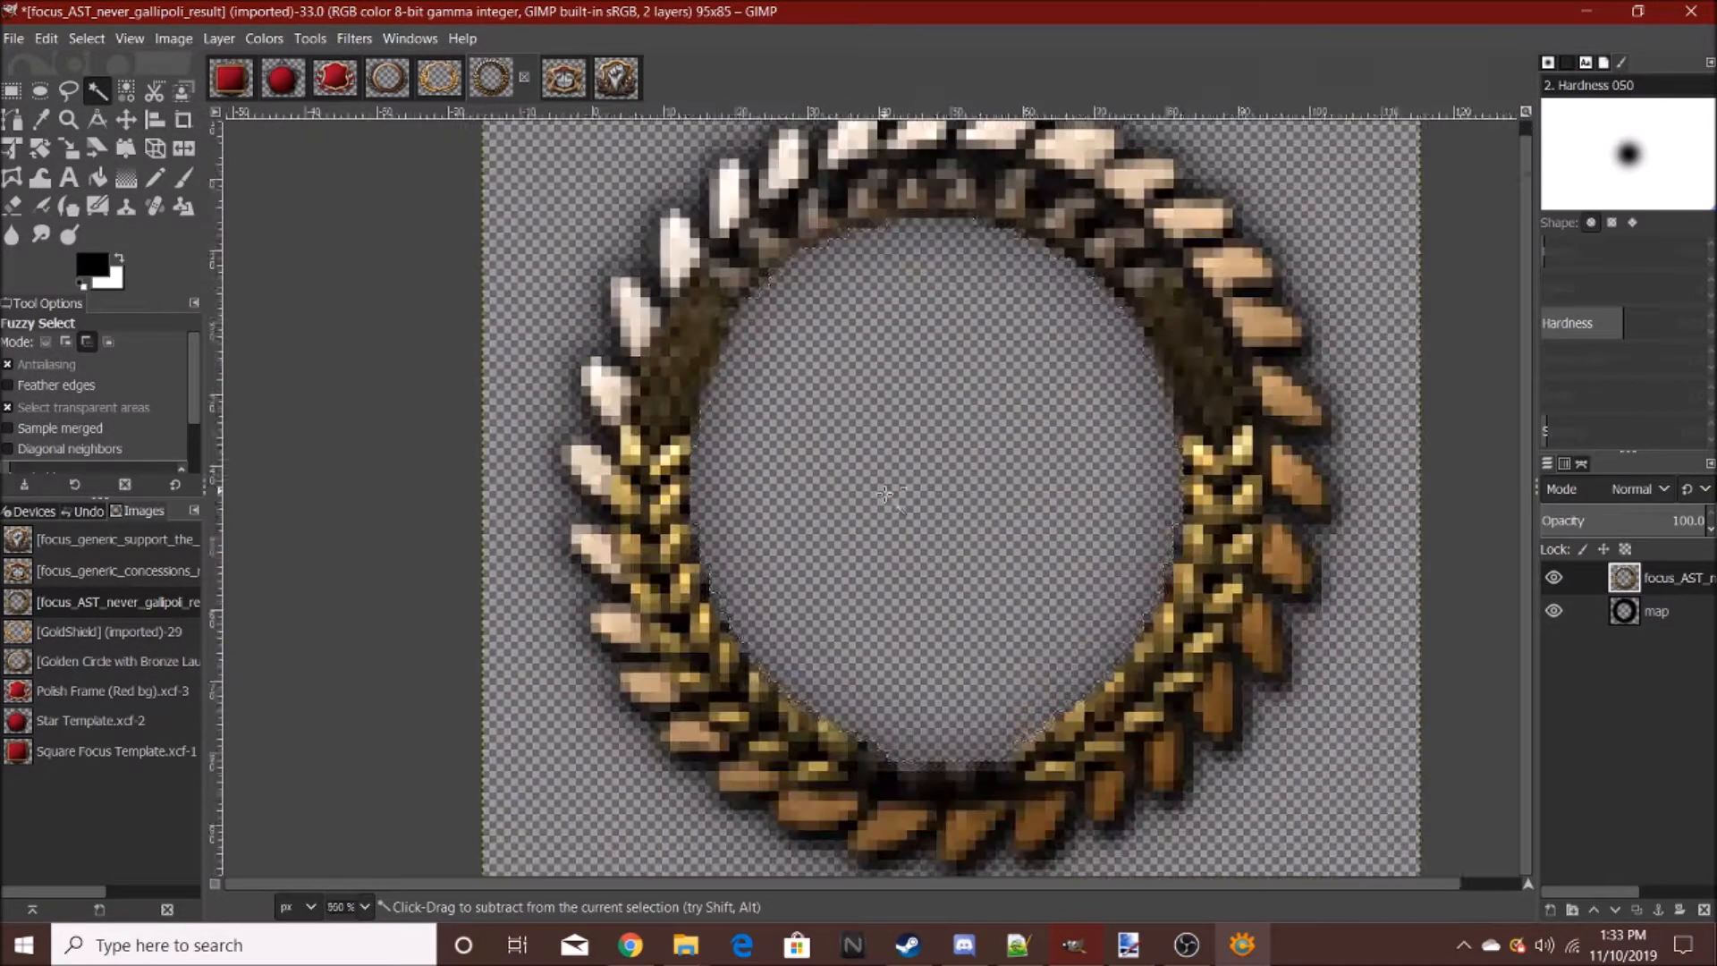
{"action": "scroll", "coordinate": [934, 496], "scroll_direction": "down", "scroll_amount": 5}
{"action": "scroll", "coordinate": [979, 517], "scroll_direction": "up", "scroll_amount": 5}
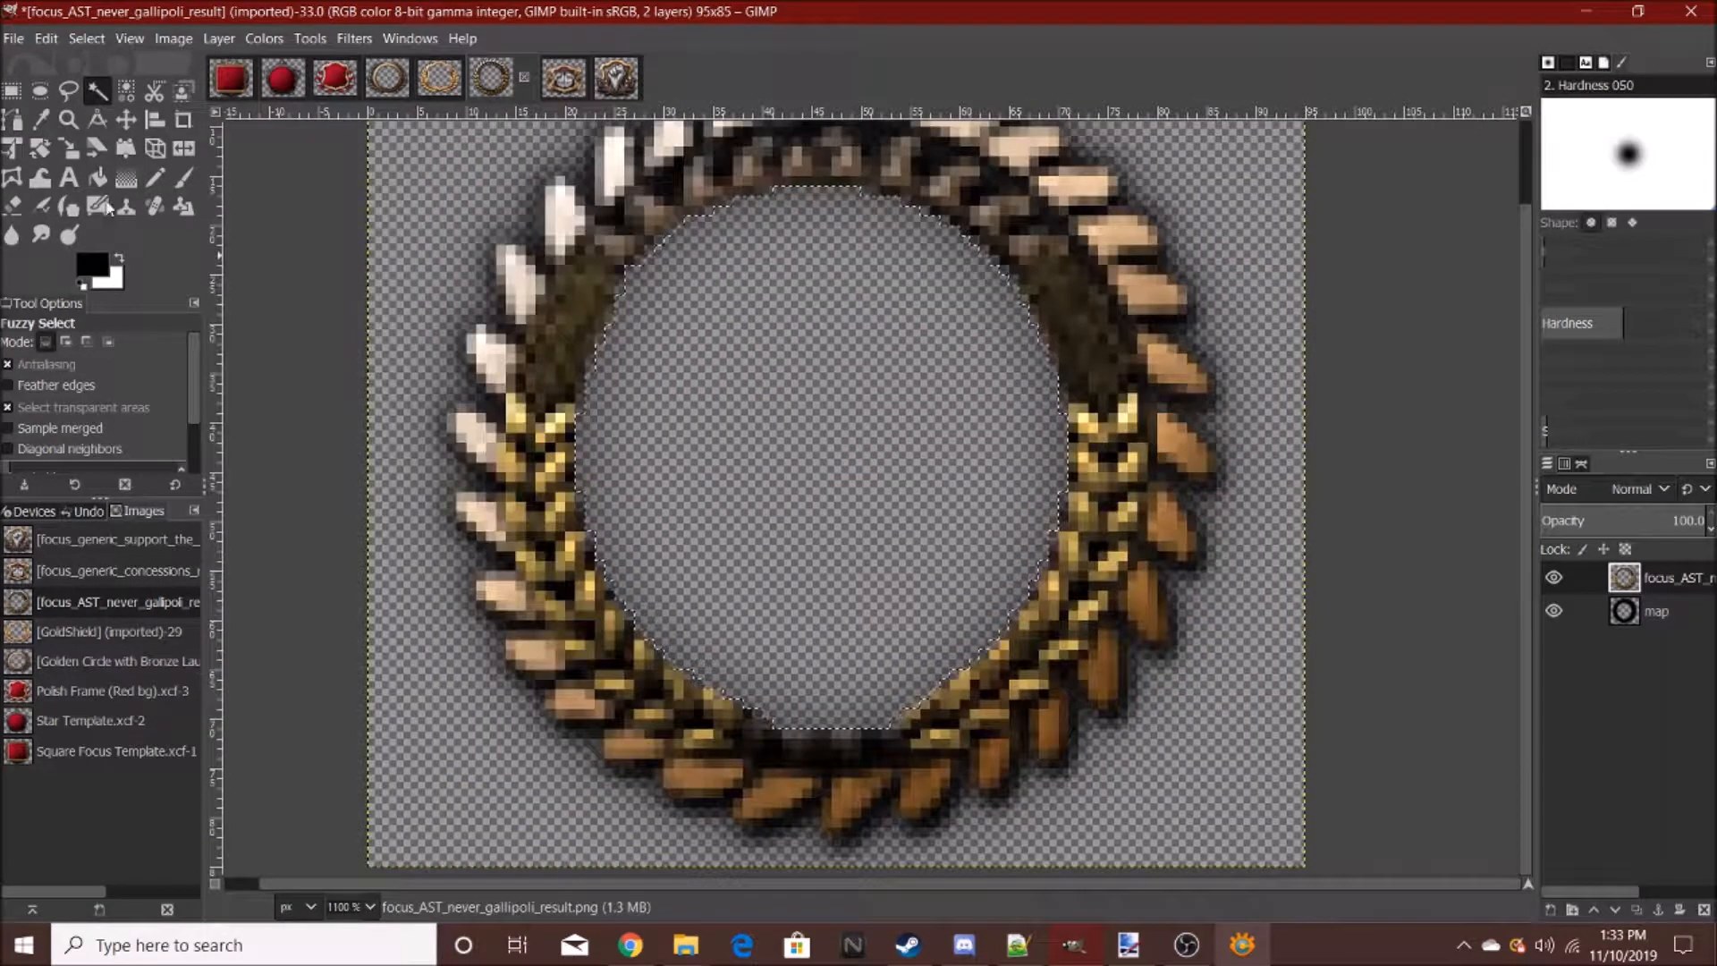
- Shrink the selection of the wreath's opening by 1 px
{"action": "left_click", "coordinate": [131, 39]}
{"action": "left_click", "coordinate": [233, 7]}
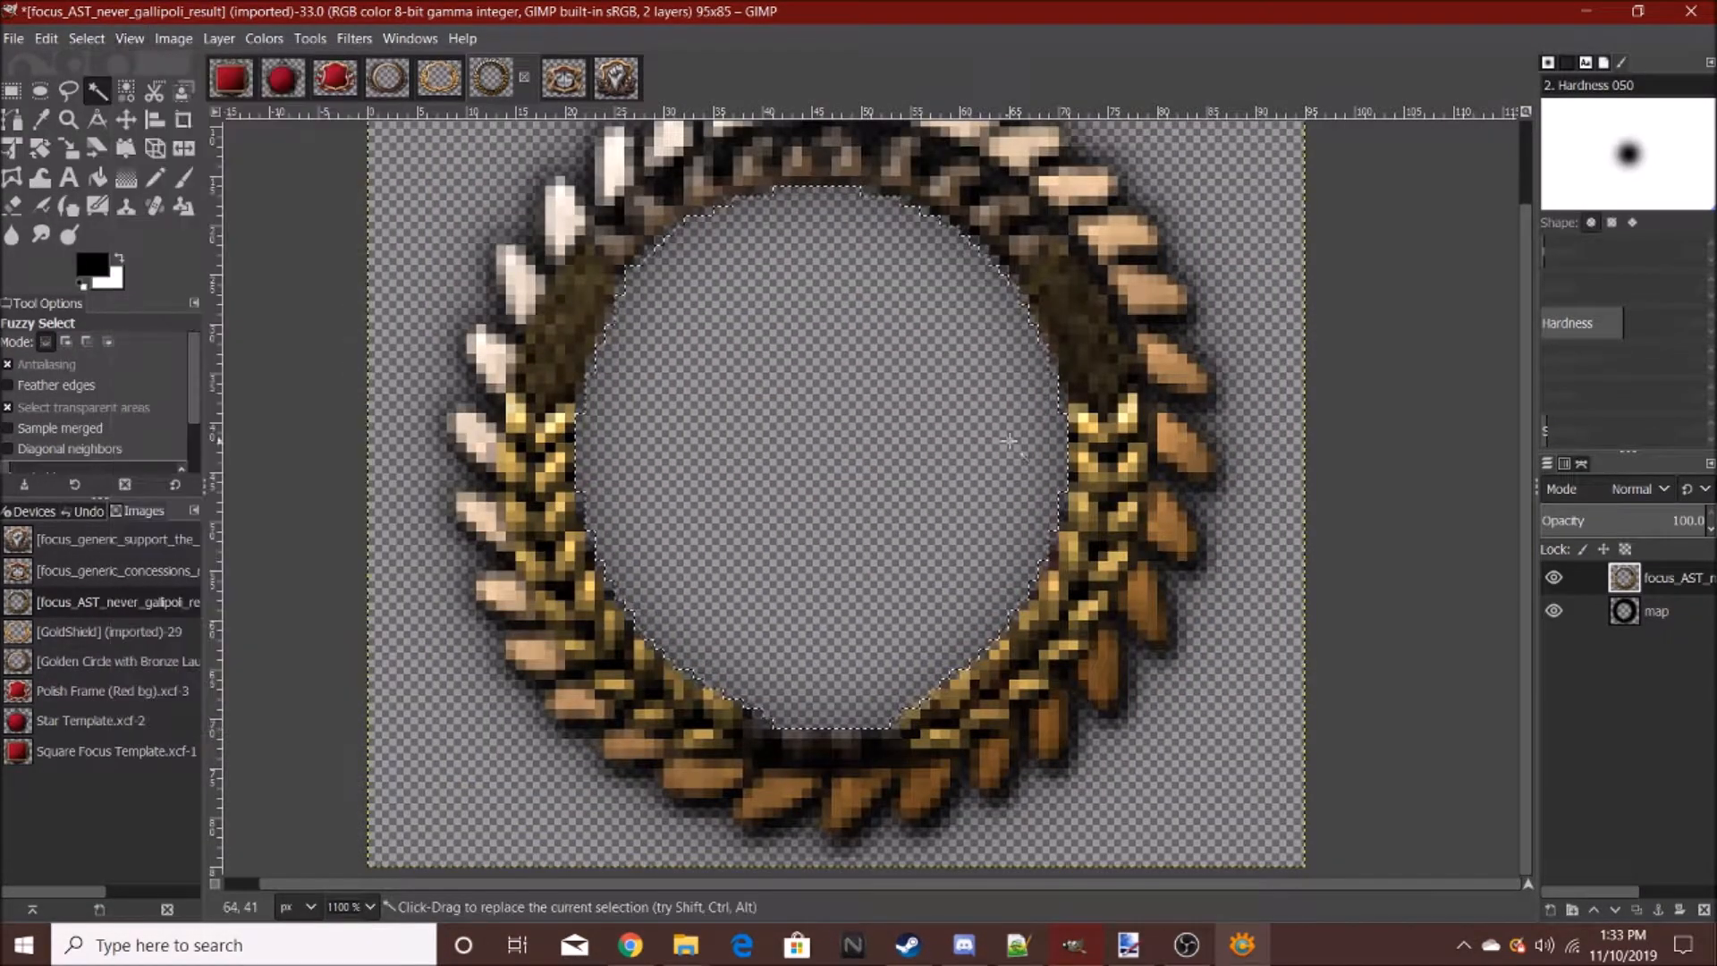
{"action": "left_click", "coordinate": [147, 38]}
{"action": "mouse_move", "coordinate": [98, 38]}
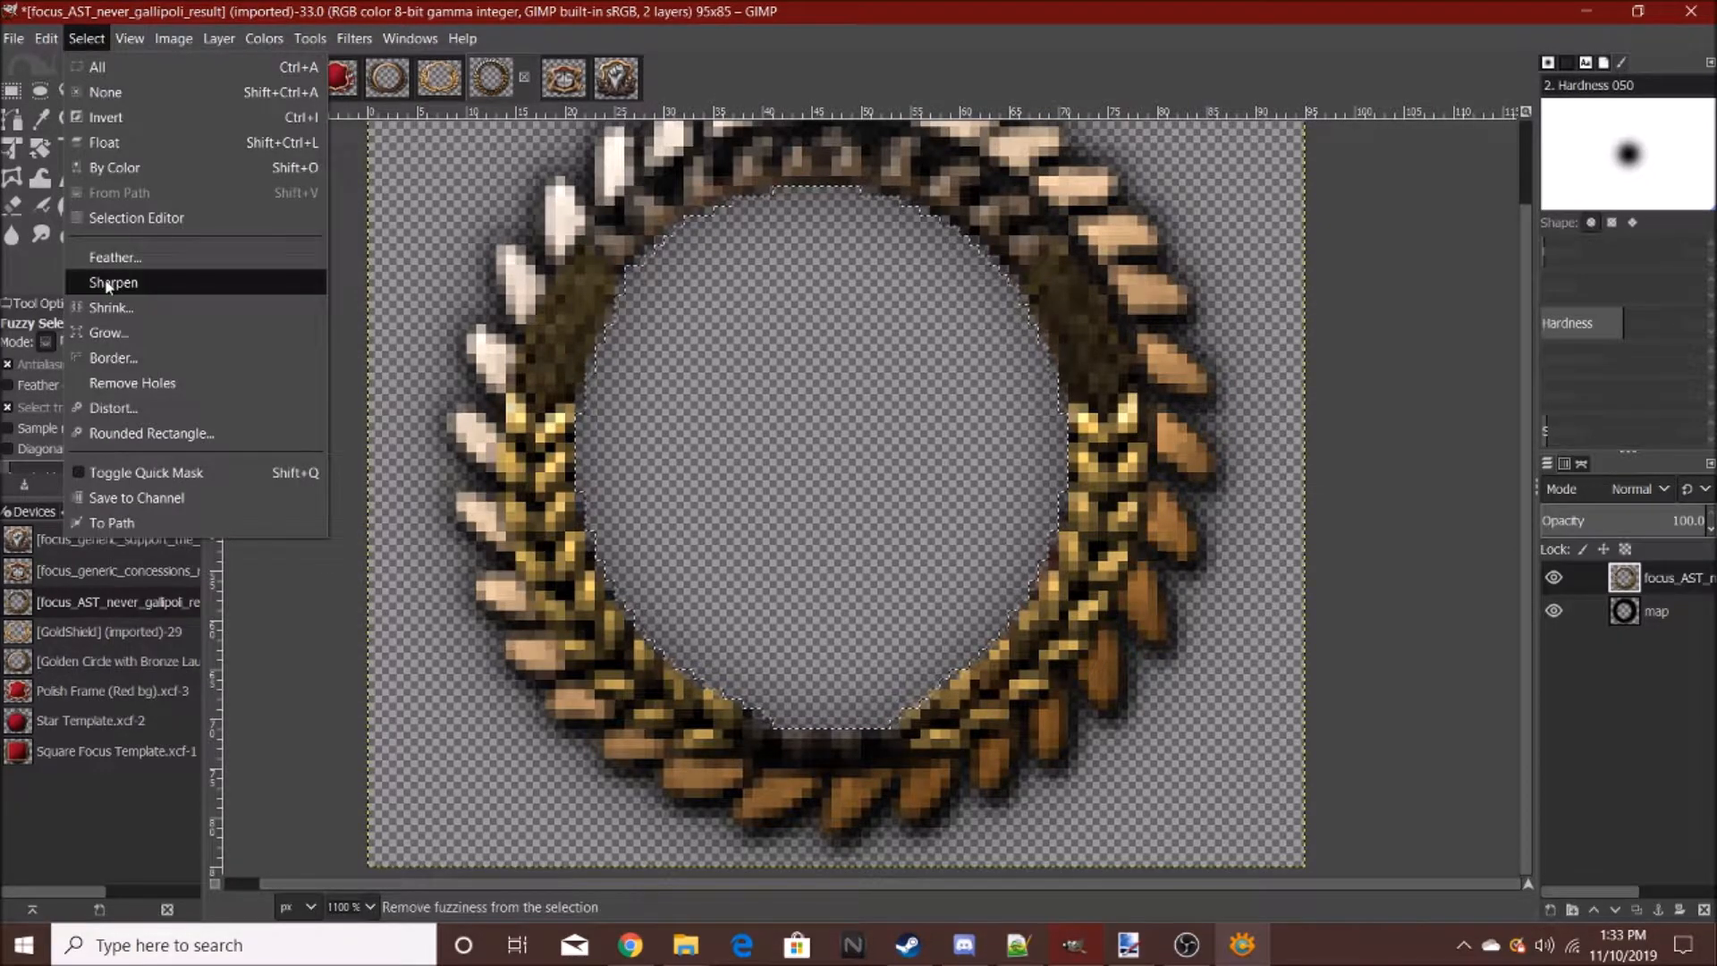
{"action": "left_click", "coordinate": [108, 308]}
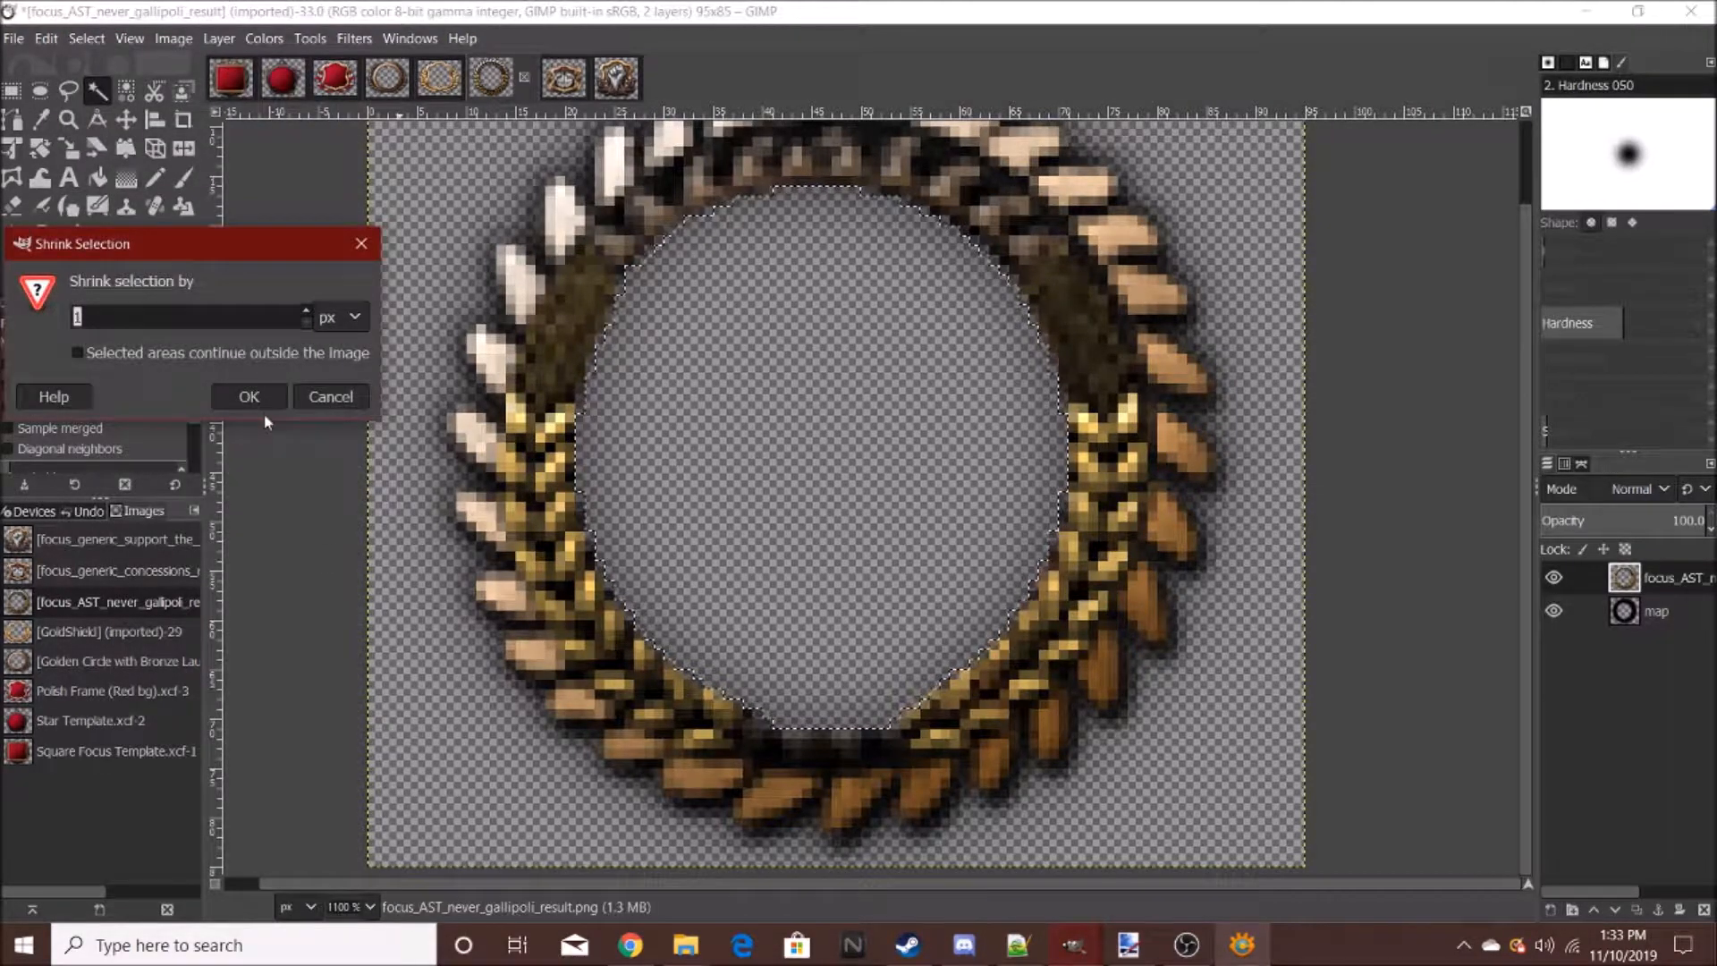
{"action": "type", "text": "1"}
{"action": "key", "text": "Return"}
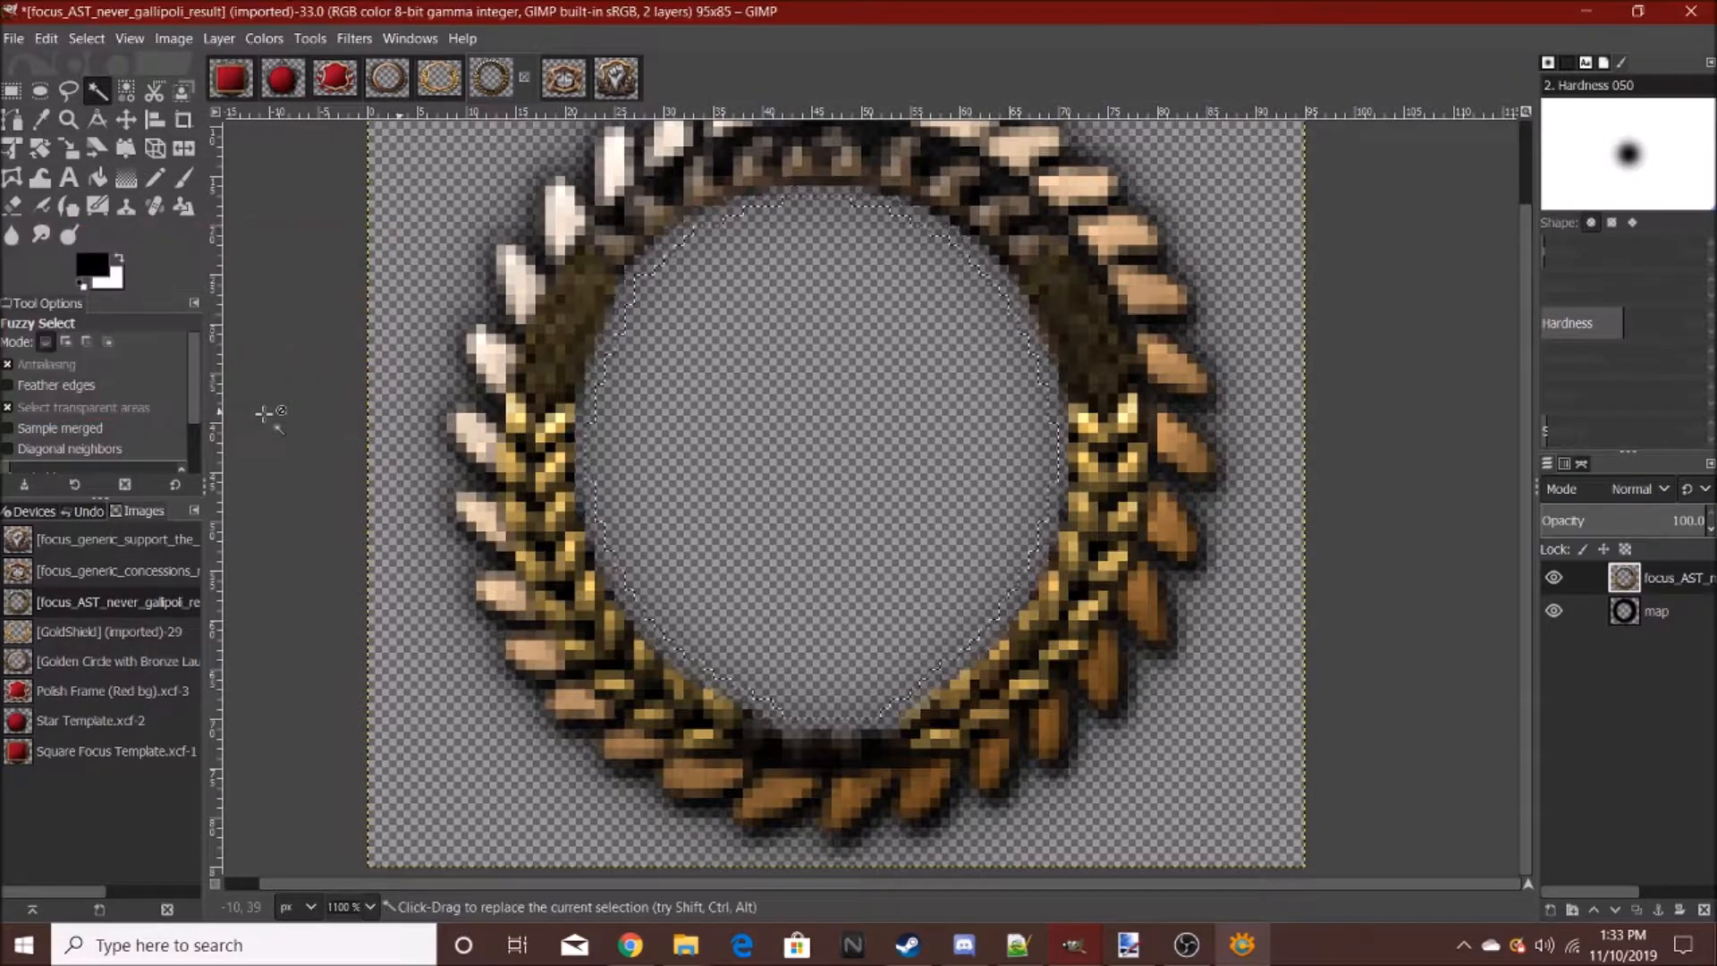
- Shrink the opening's selection by another 1 px to leave a wider gap to the wreath
{"action": "left_click", "coordinate": [116, 39]}
{"action": "left_click", "coordinate": [116, 38]}
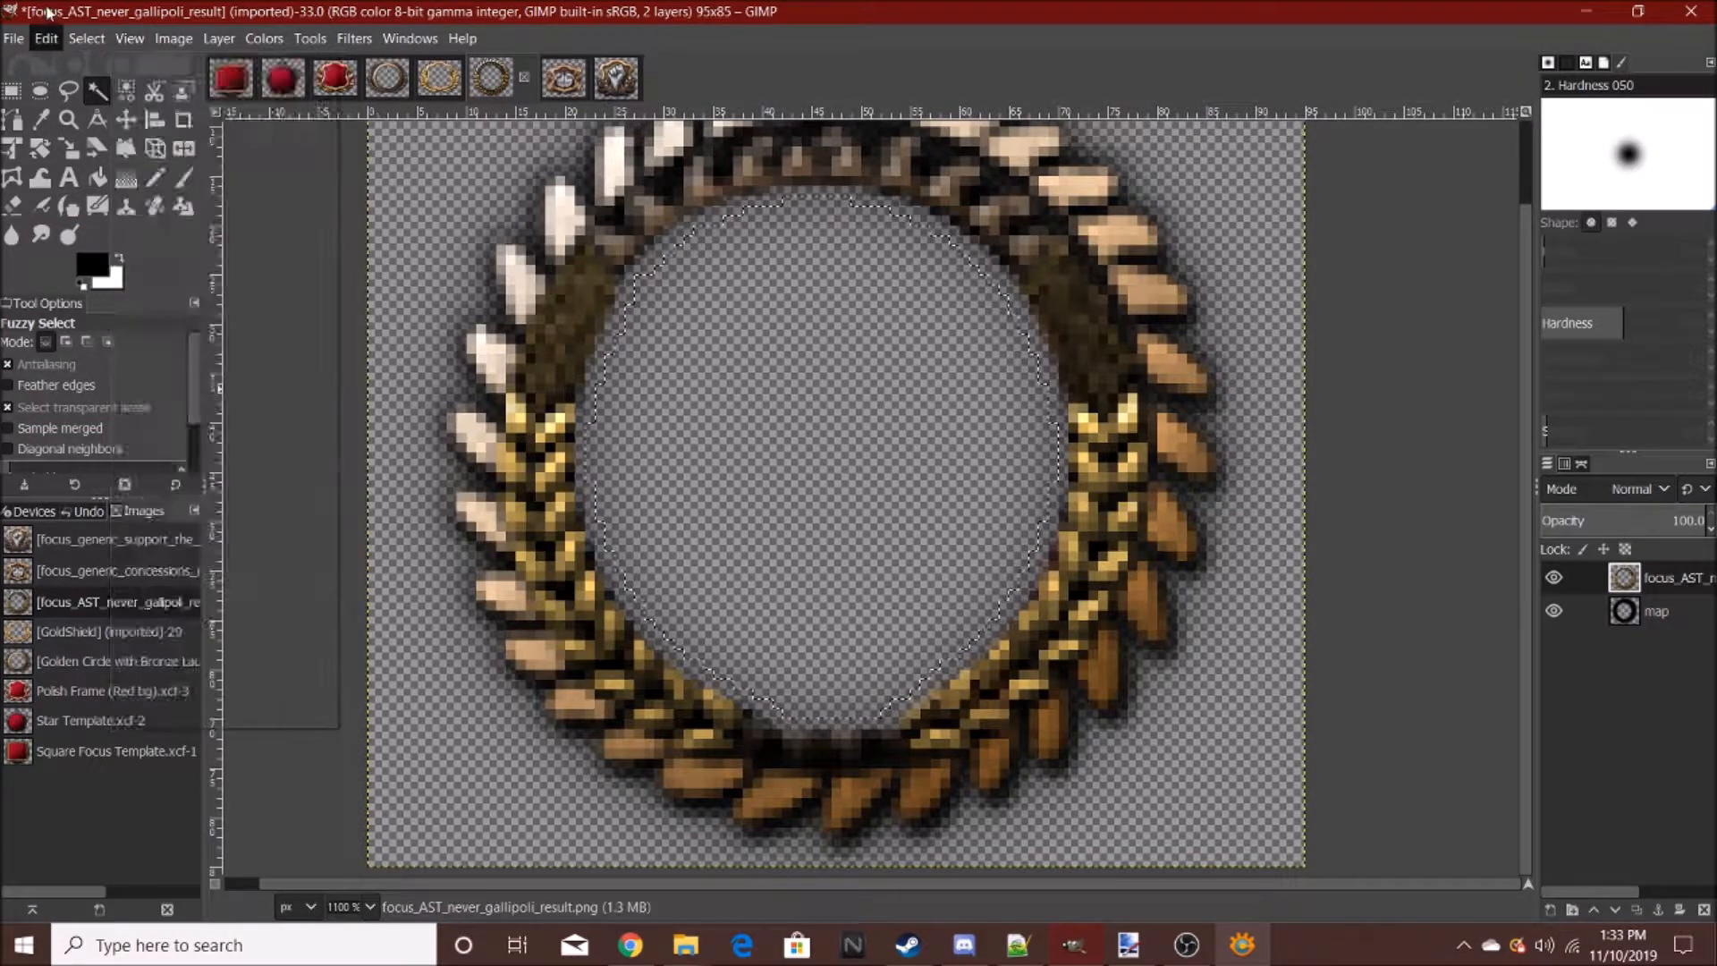
{"action": "left_click", "coordinate": [87, 38]}
{"action": "left_click", "coordinate": [132, 315]}
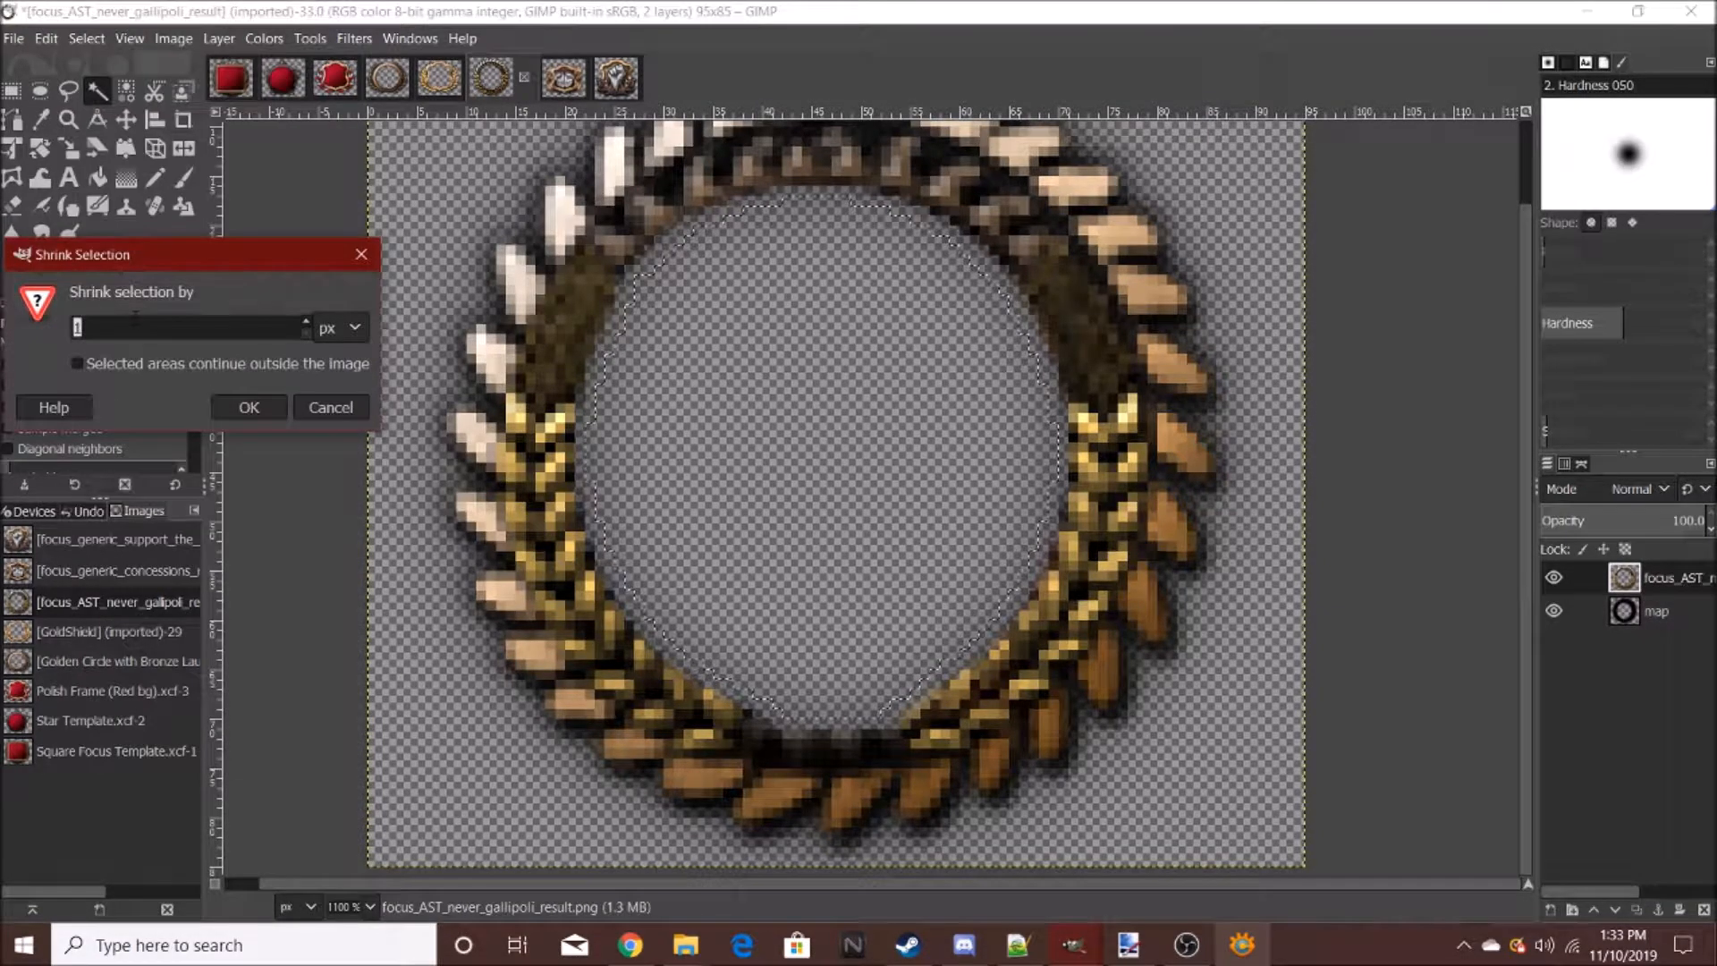
{"action": "key", "text": "Return"}
{"action": "scroll", "coordinate": [617, 331], "scroll_direction": "down", "scroll_amount": 3}
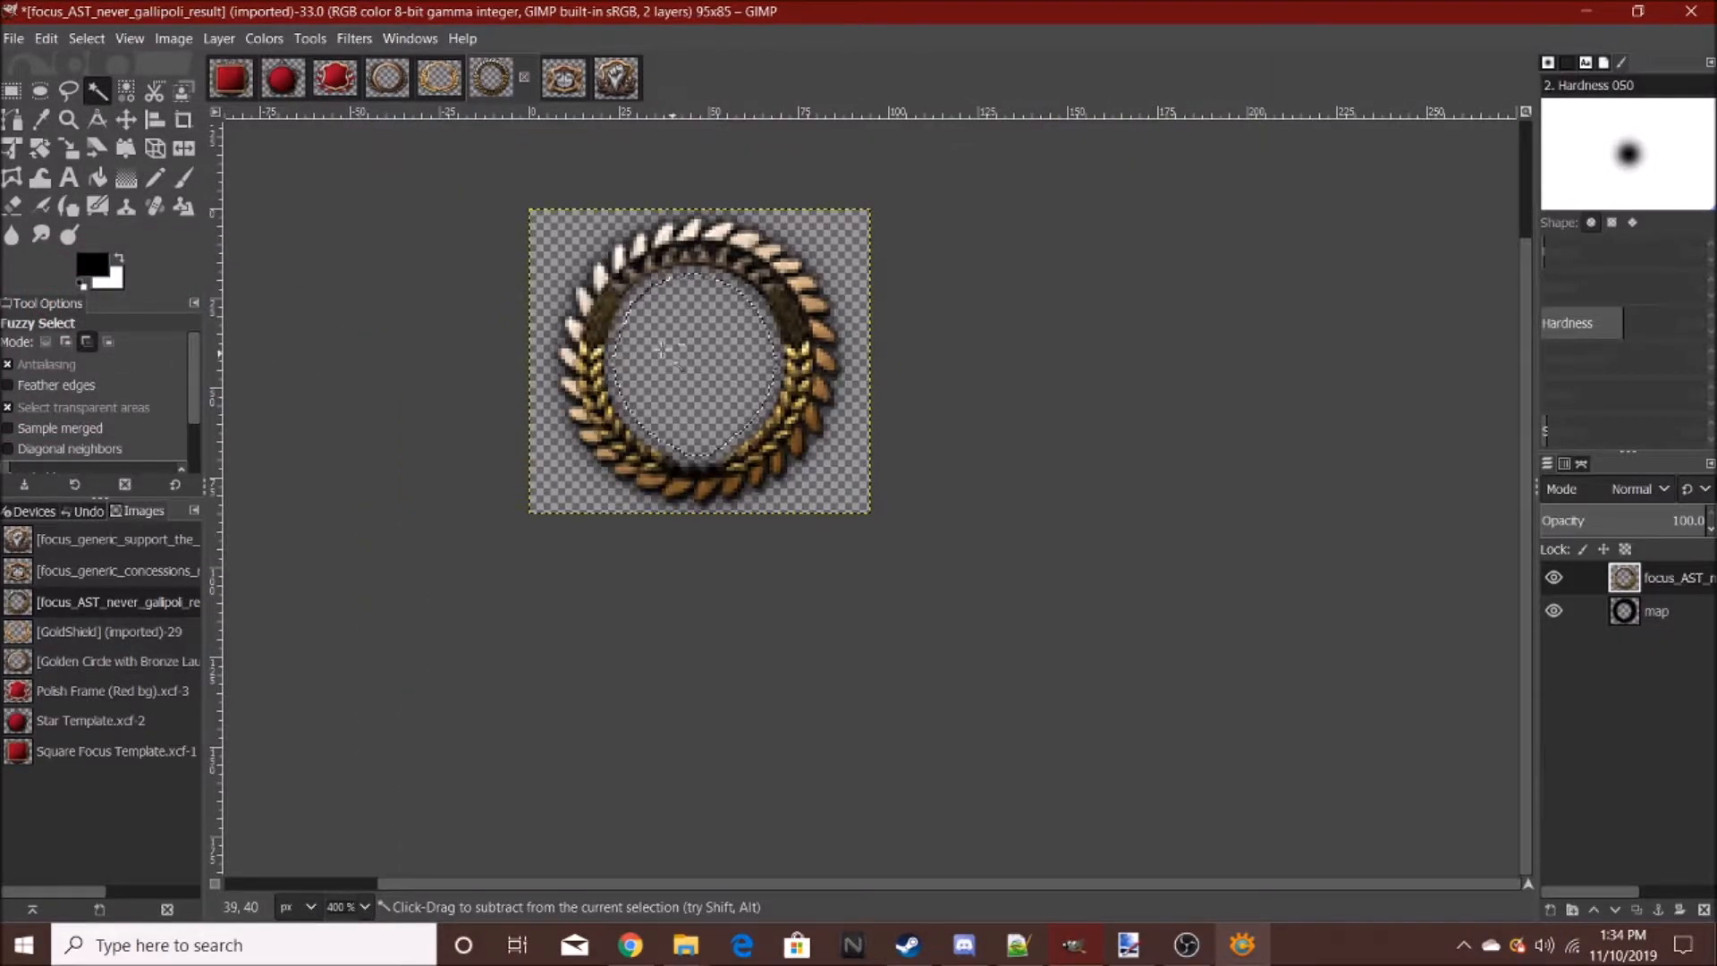
{"action": "scroll", "coordinate": [581, 340], "scroll_direction": "up", "scroll_amount": 3}
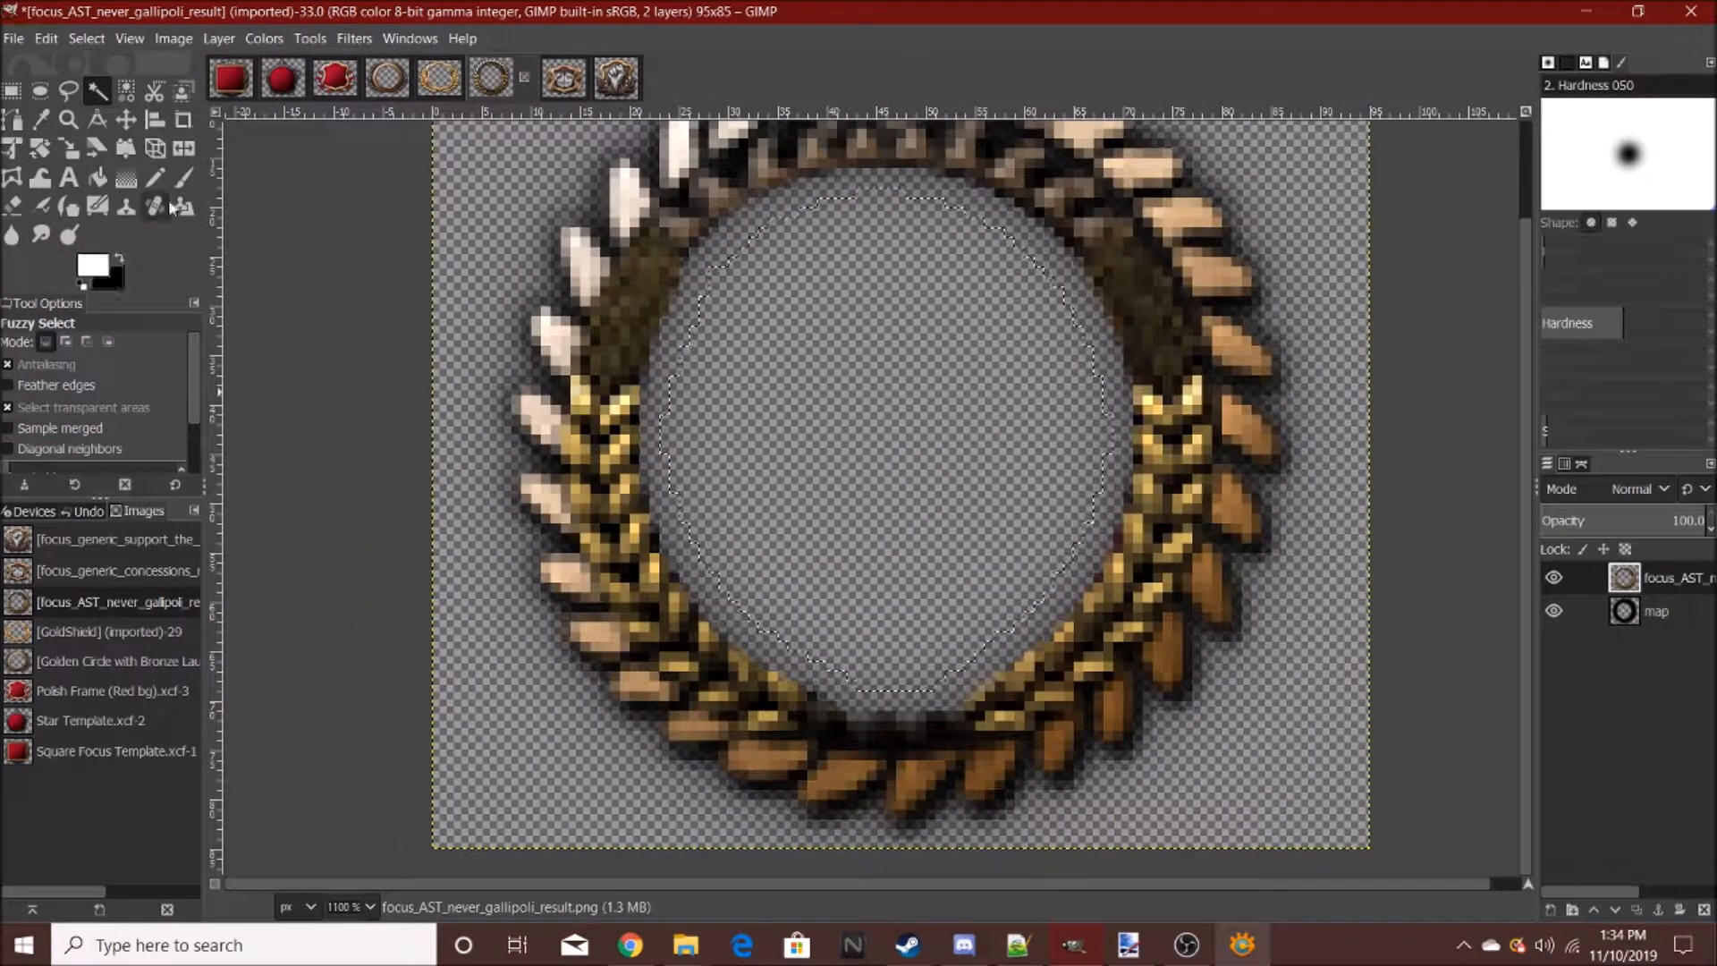
- Paint the shrunken selection white with the size 258 paintbrush
{"action": "left_click", "coordinate": [183, 178]}
{"action": "scroll", "coordinate": [1100, 309], "scroll_direction": "down", "scroll_amount": 2}
{"action": "left_click", "coordinate": [1156, 342]}
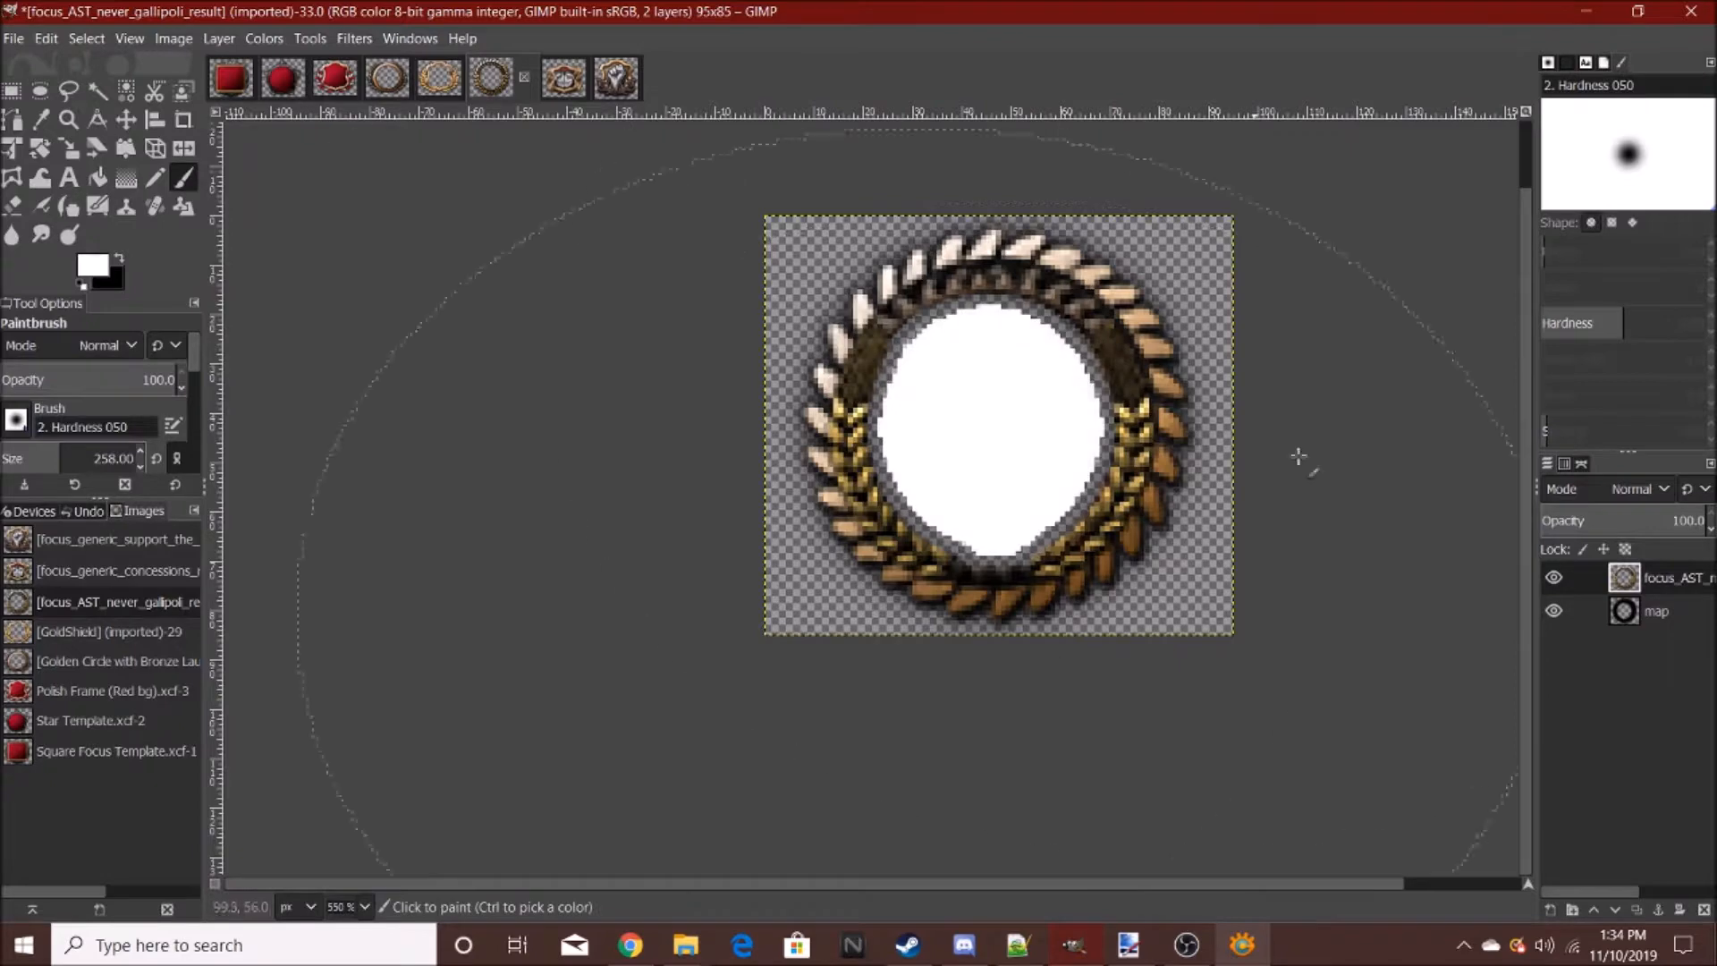
{"action": "scroll", "coordinate": [1265, 383], "scroll_direction": "up", "scroll_amount": 2}
- Select the transparent gap between the white fill and the wreath and paint it black with the size 258 paintbrush
{"action": "left_click", "coordinate": [99, 90]}
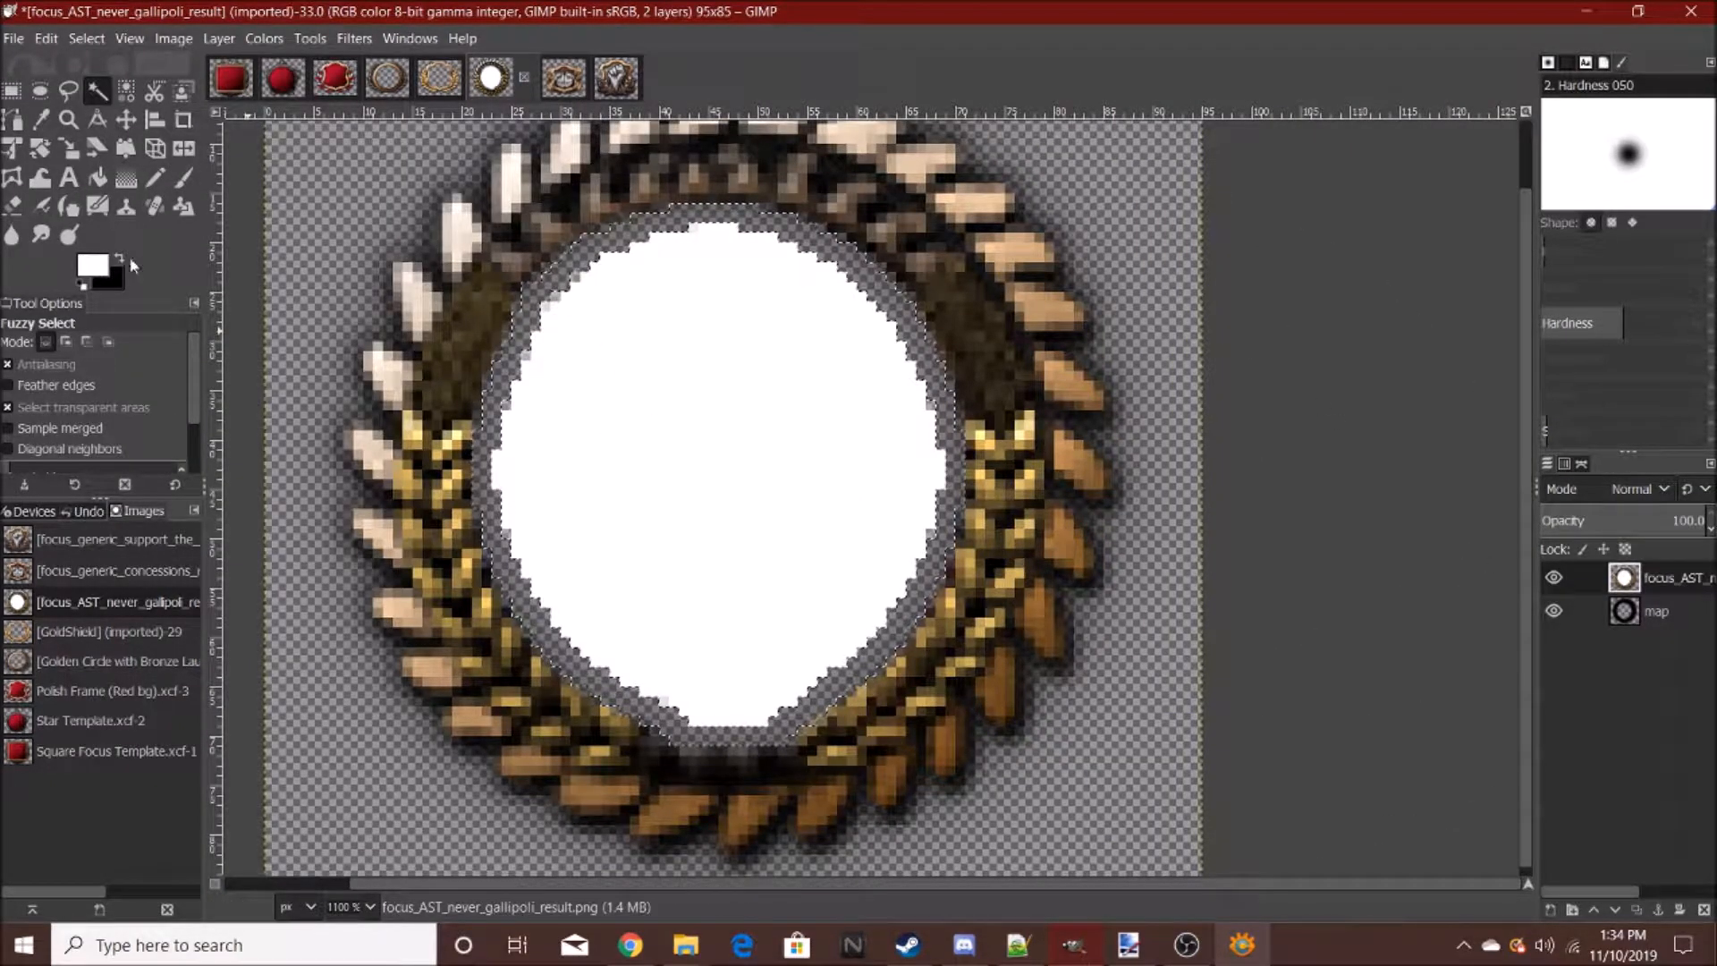
{"action": "left_click", "coordinate": [183, 178]}
{"action": "scroll", "coordinate": [751, 291], "scroll_direction": "down", "scroll_amount": 1}
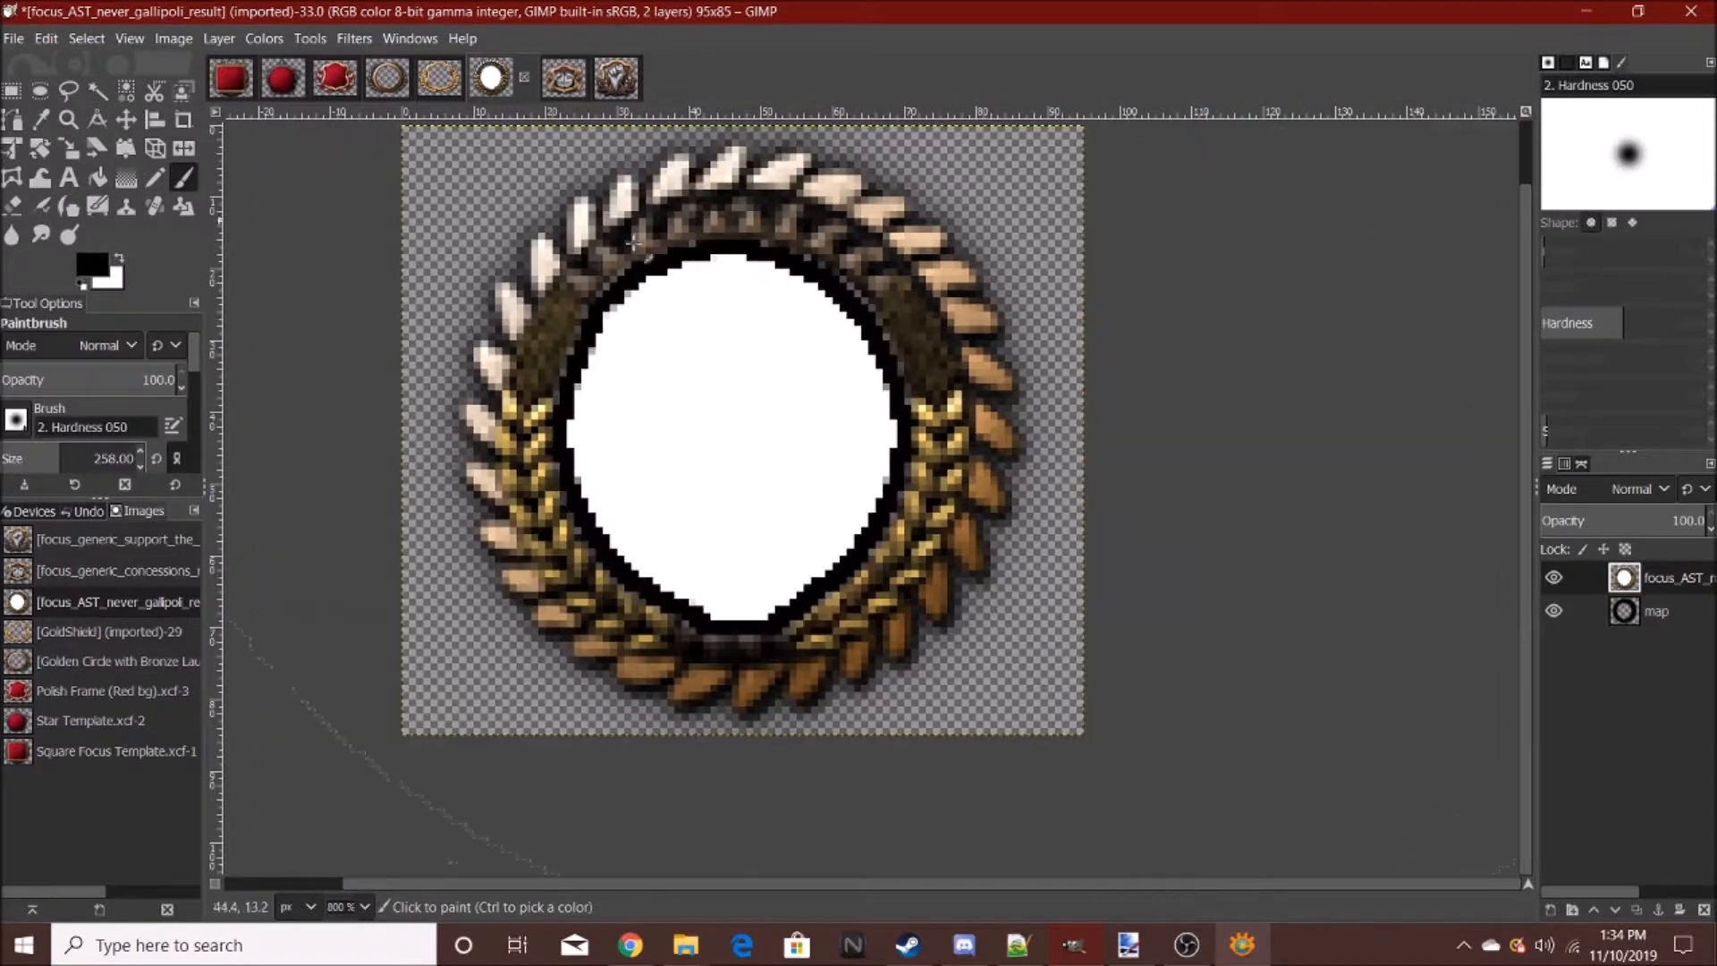
- Remove the white fill from the opening and cut the thin black ring to the clipboard
{"action": "left_click", "coordinate": [99, 89]}
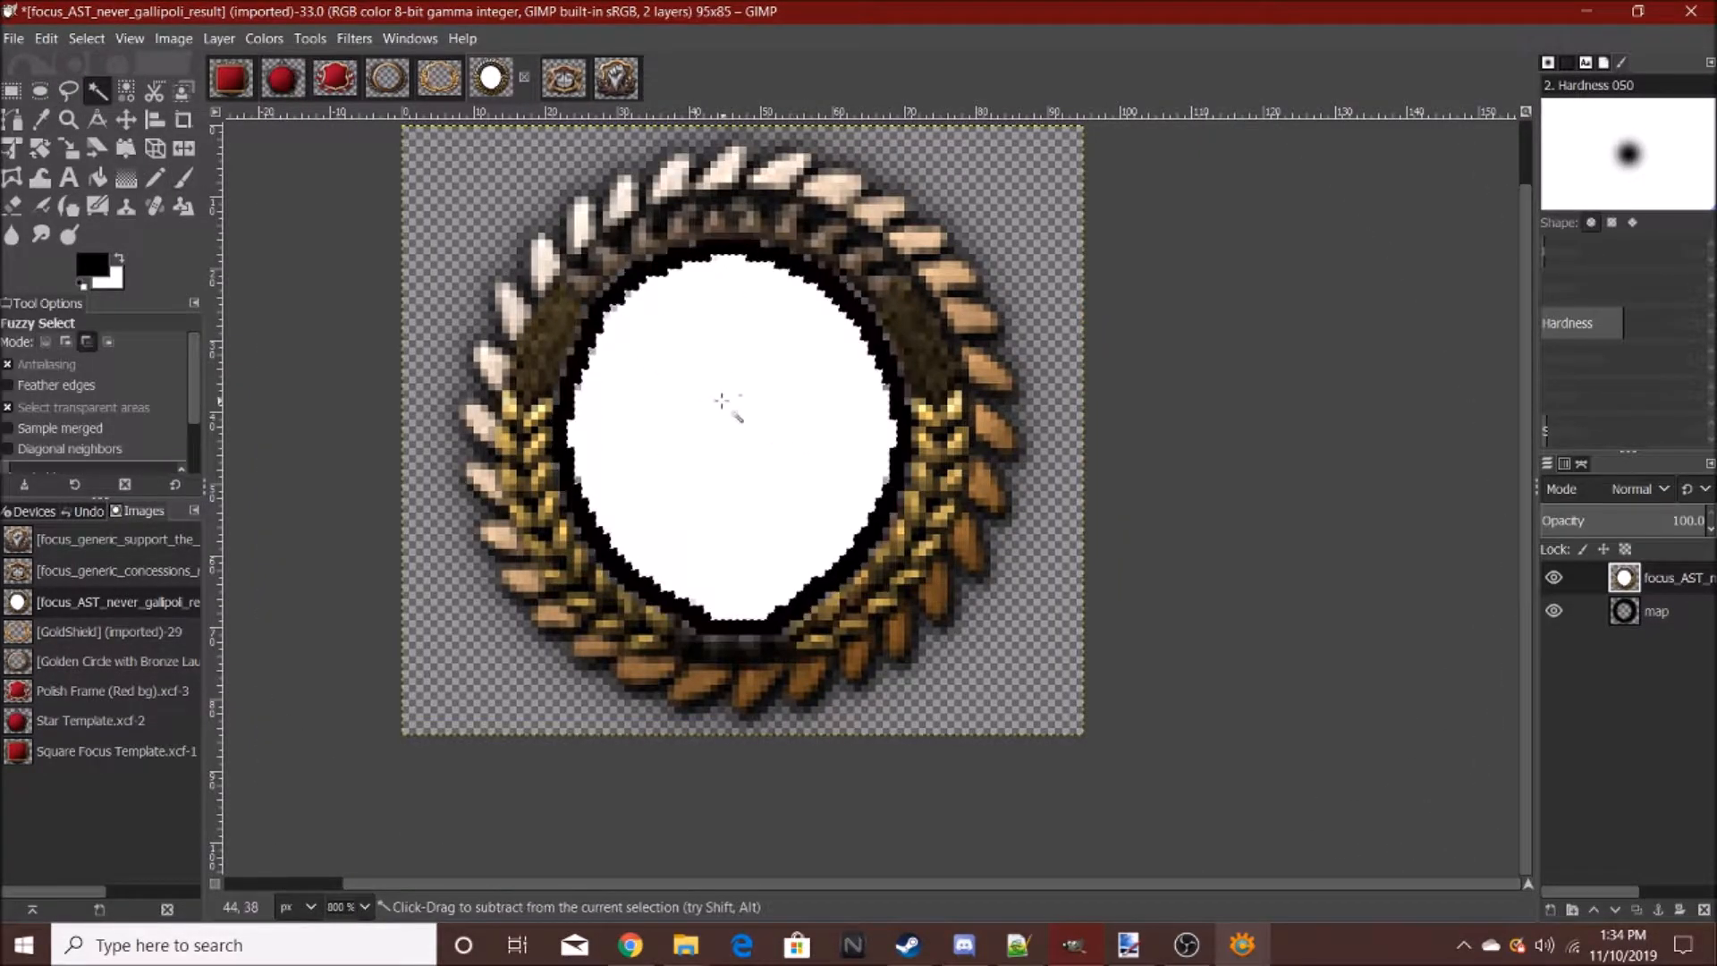
{"action": "key", "text": "ctrl+x"}
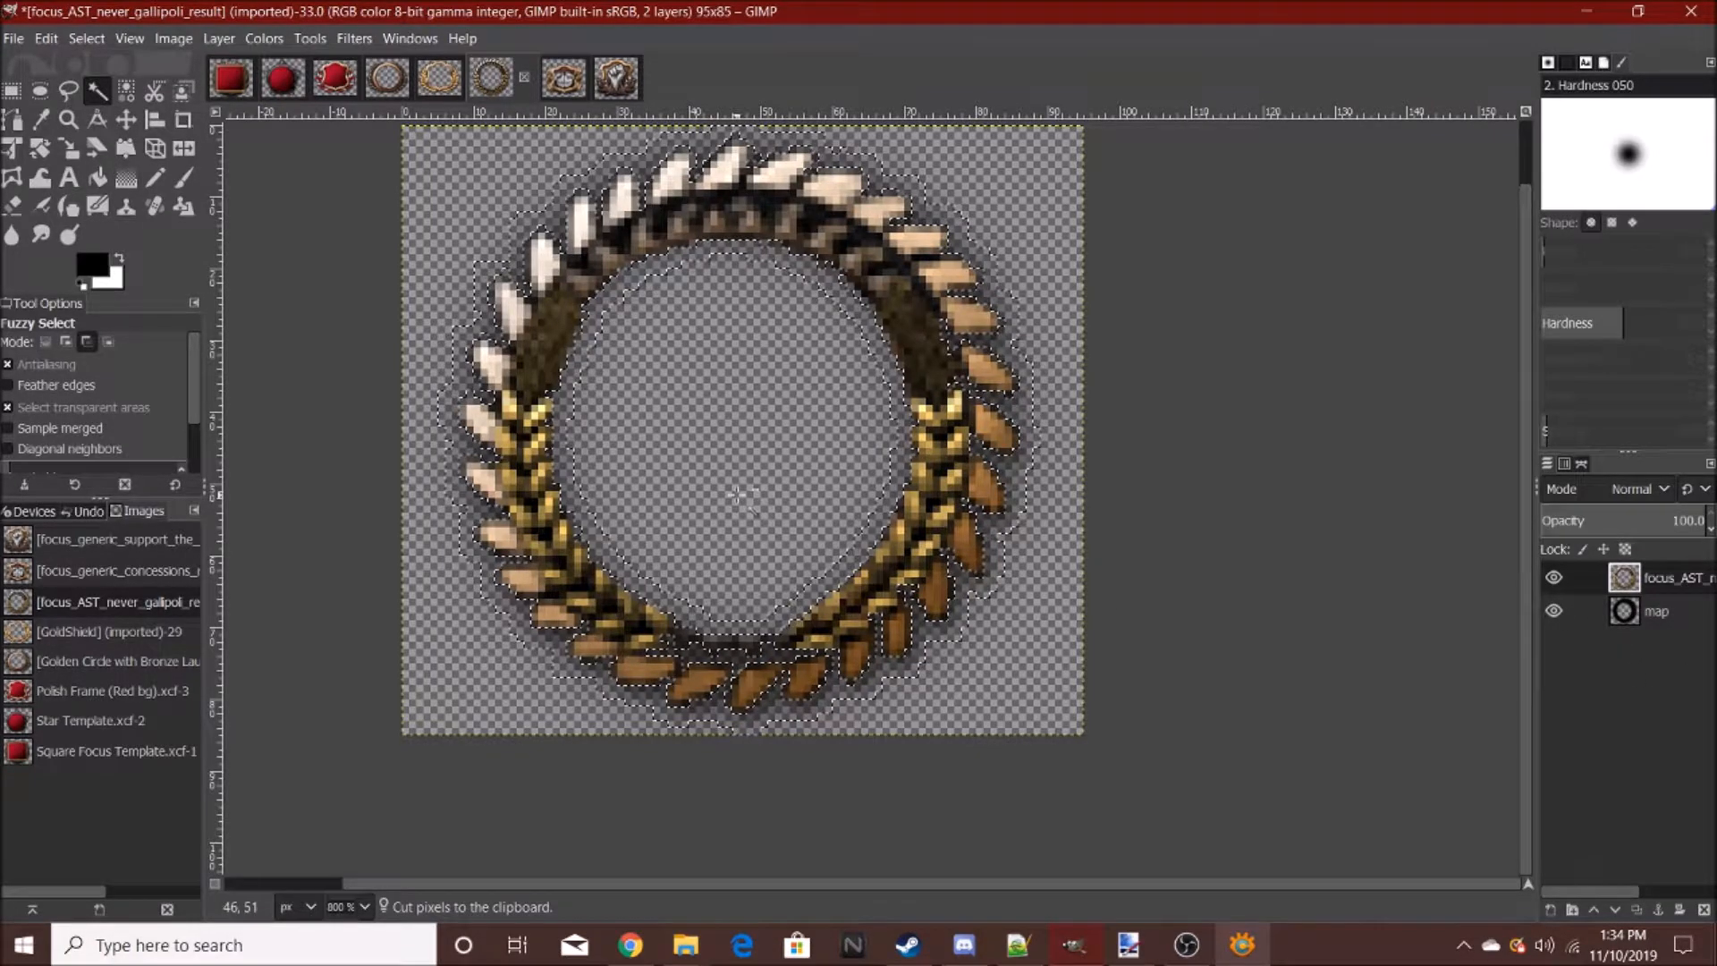
{"action": "left_click", "coordinate": [12, 92]}
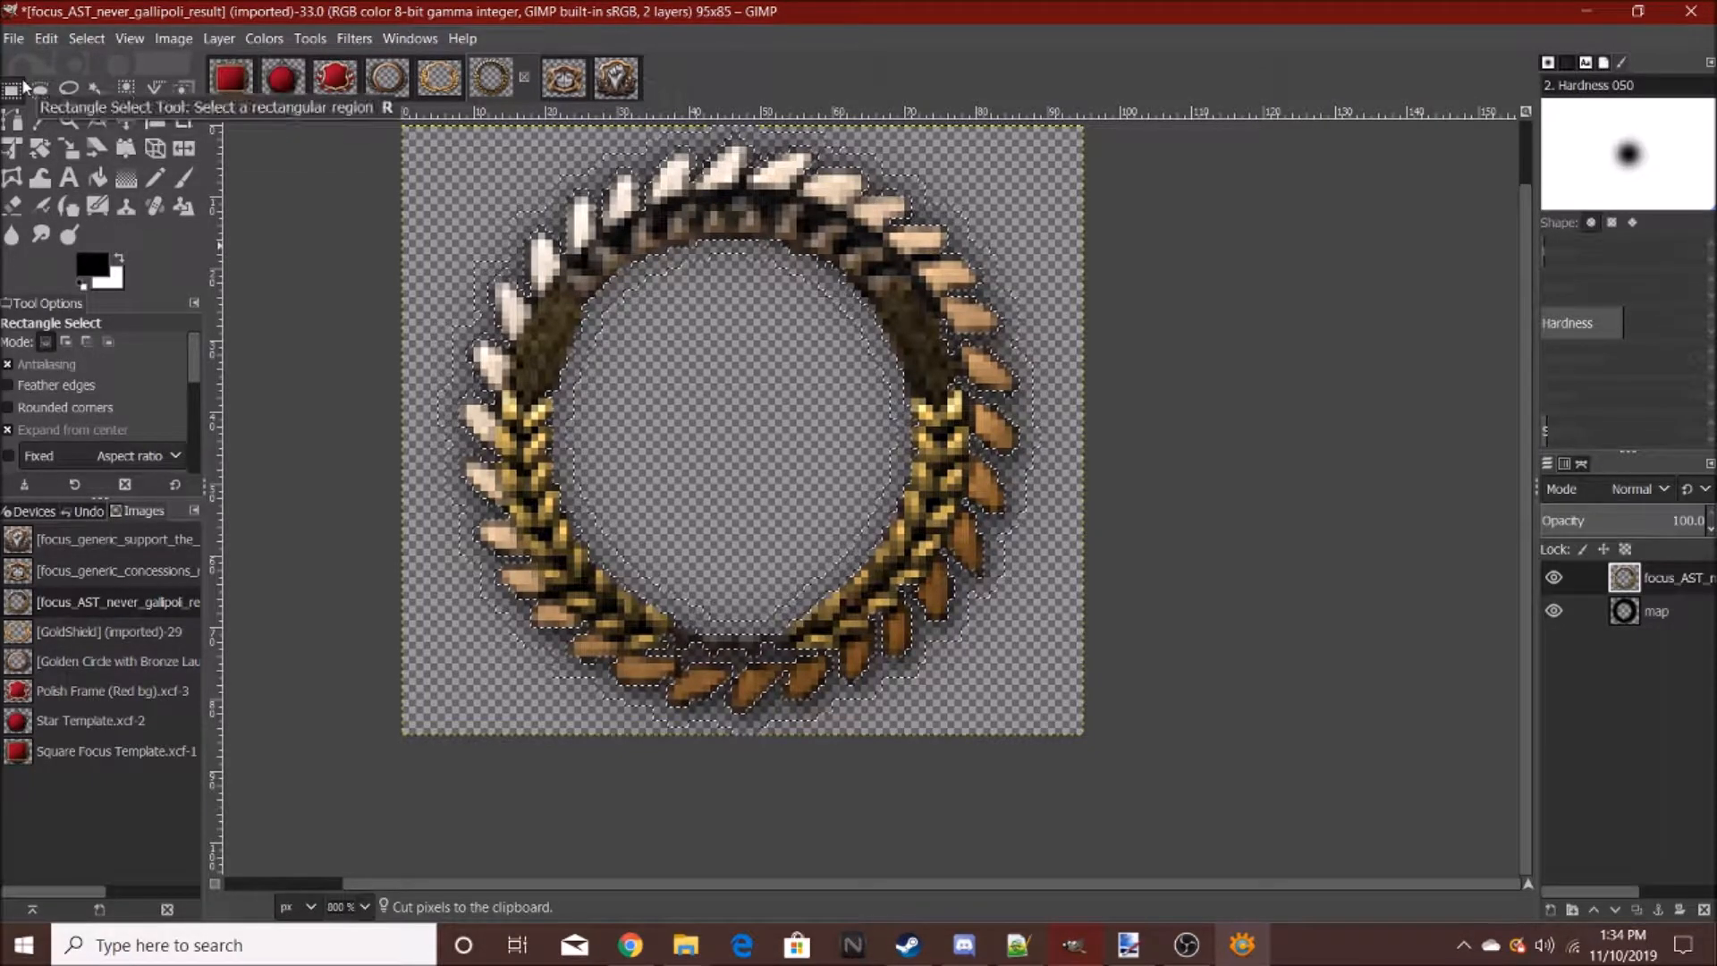
- Add a transparent layer above the wreath, paste the black ring and anchor it to that layer
{"action": "right_click", "coordinate": [1626, 735]}
{"action": "left_click", "coordinate": [1431, 159]}
{"action": "left_click", "coordinate": [1576, 594]}
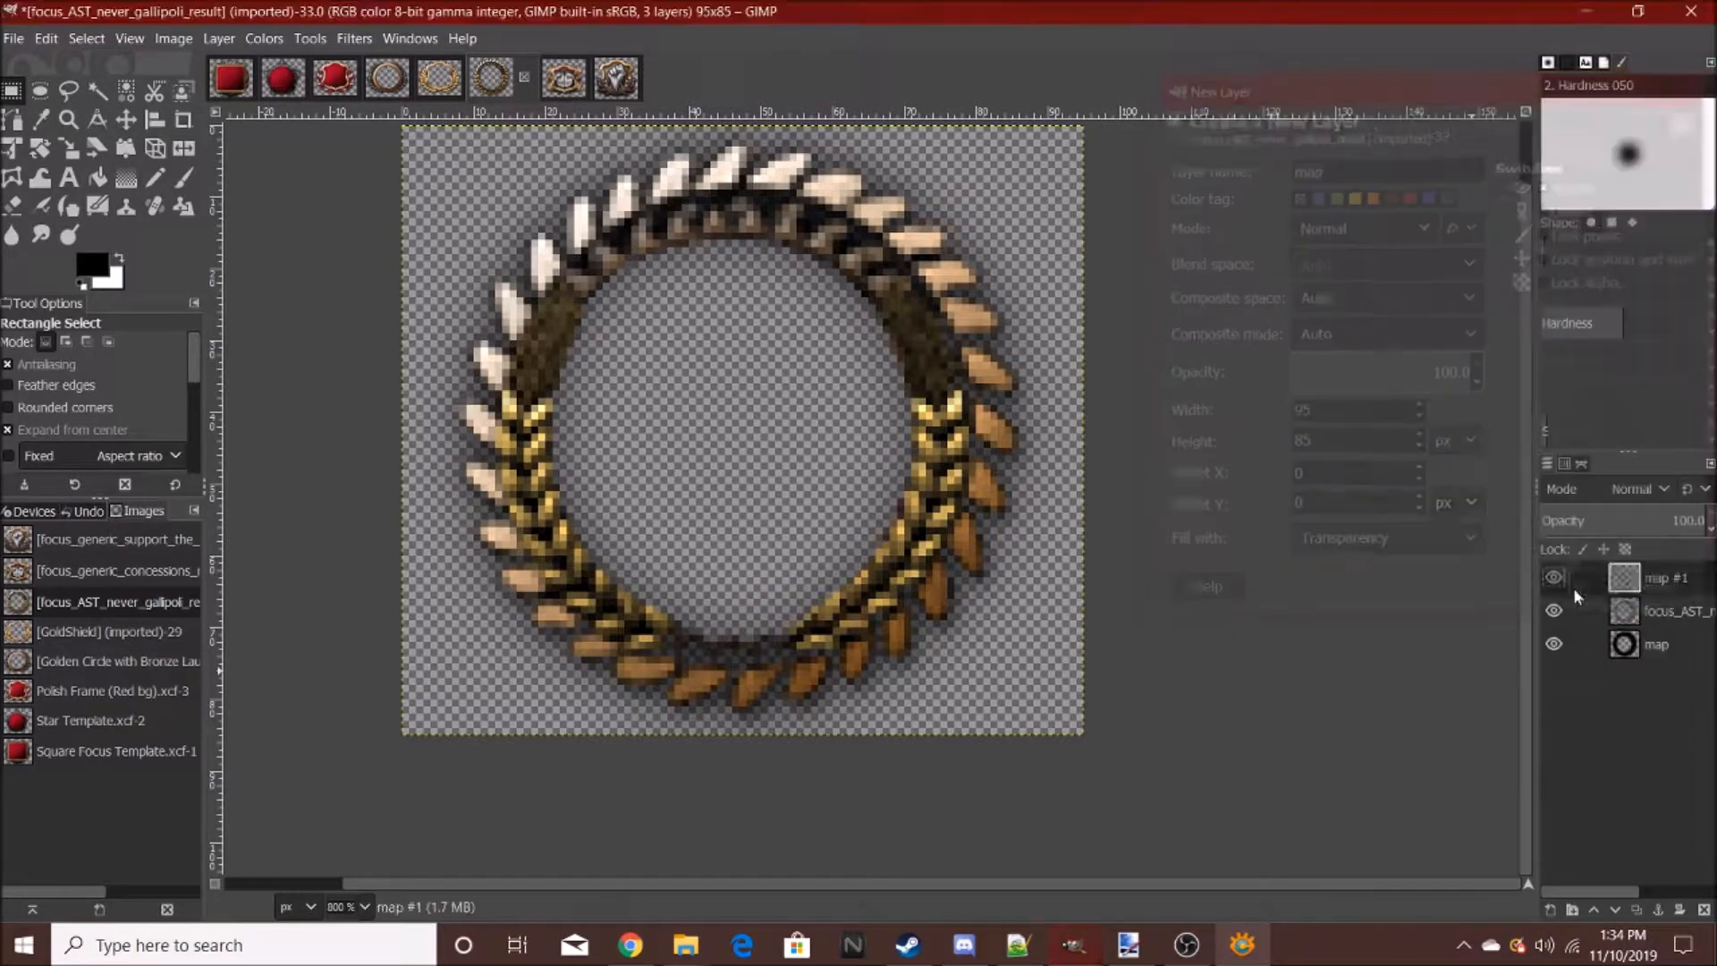
{"action": "key", "text": "ctrl+v"}
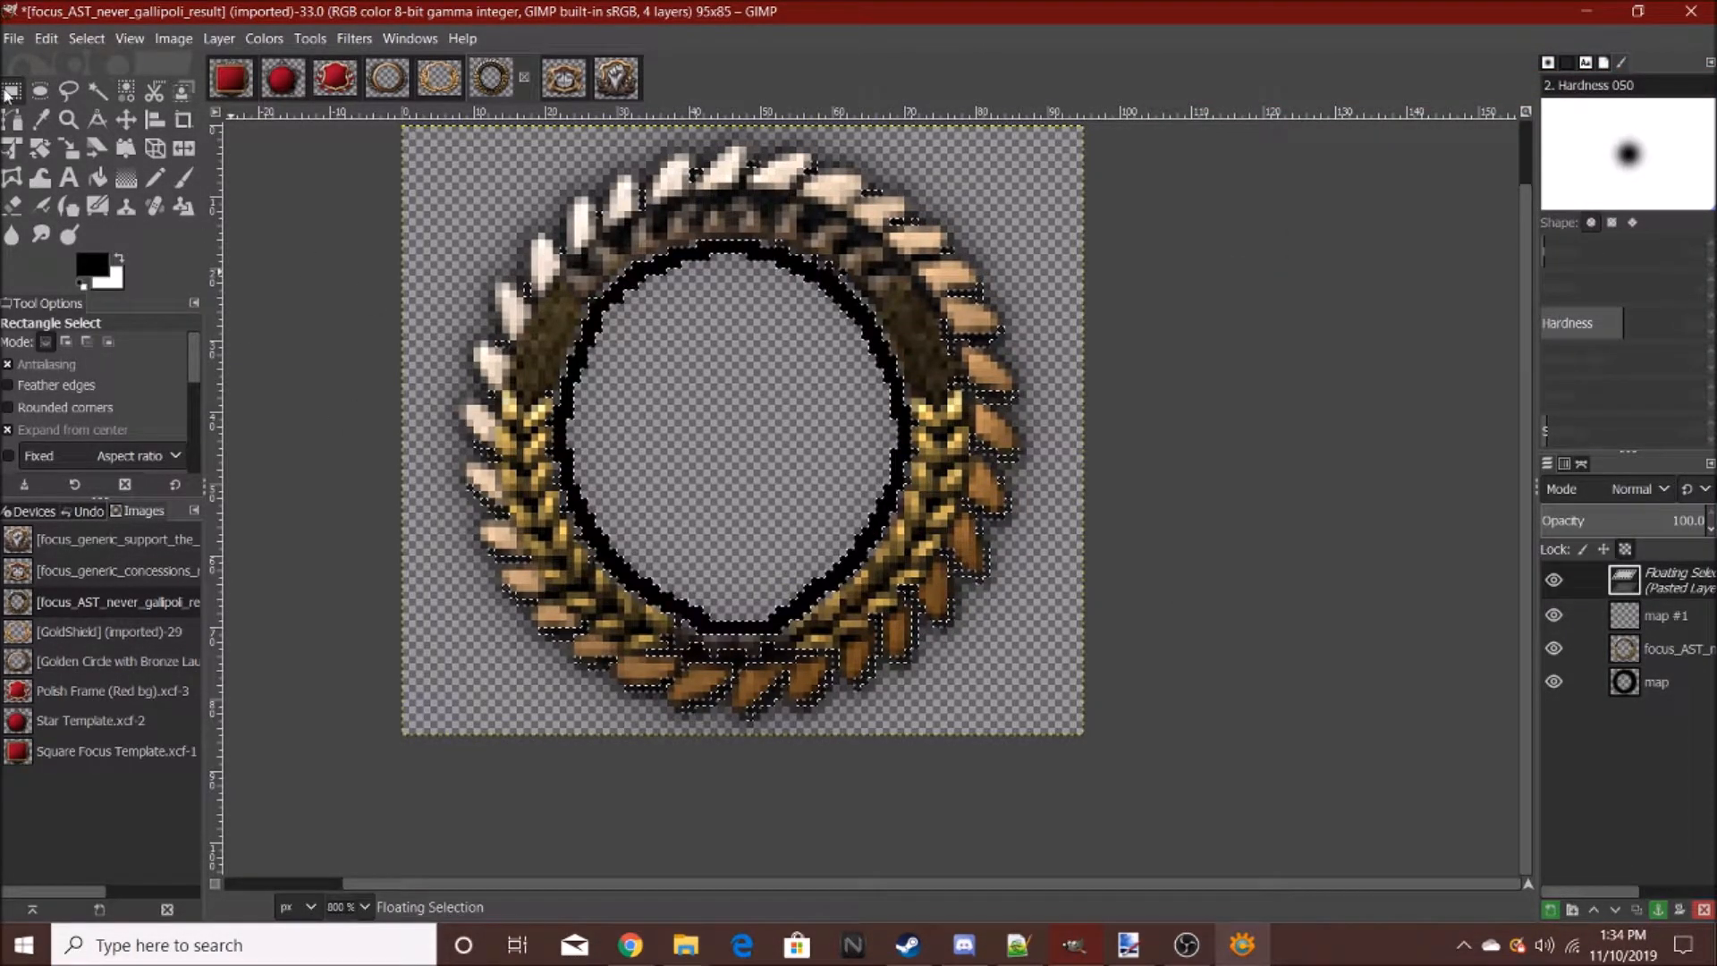
{"action": "key", "text": "ctrl+h"}
- Apply a Gaussian Blur with Size X and Size Y of 3.50 to the black ring layer
{"action": "scroll", "coordinate": [818, 462], "scroll_direction": "down", "scroll_amount": 5}
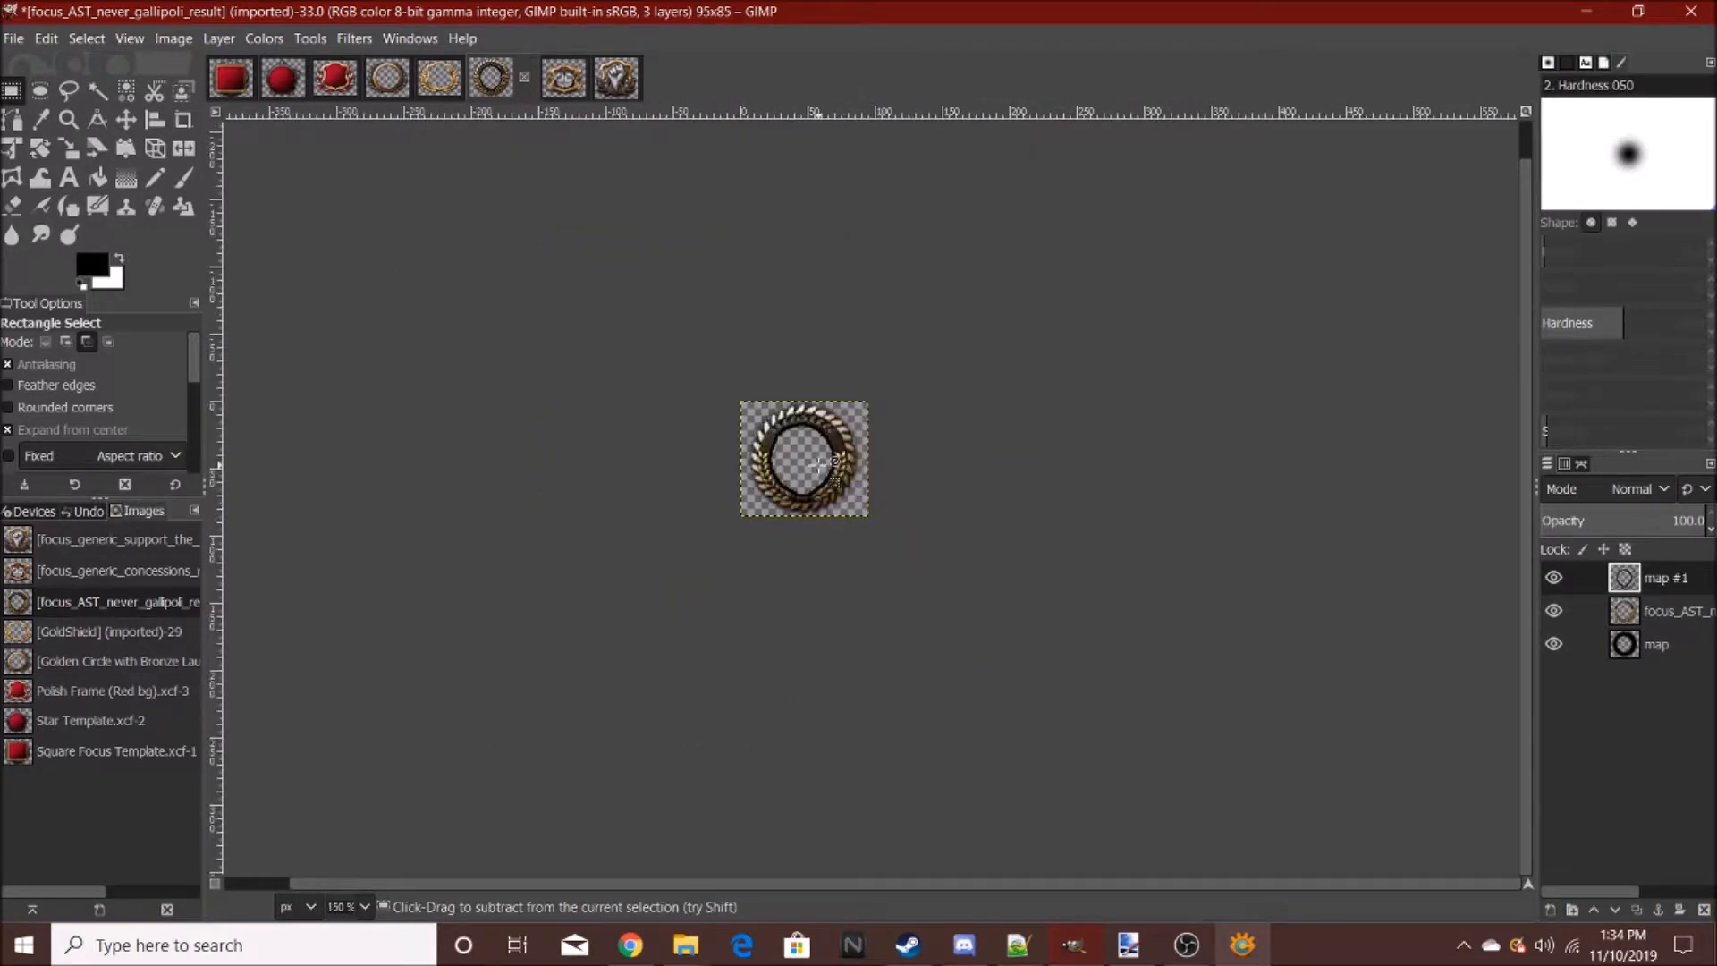
{"action": "scroll", "coordinate": [819, 462], "scroll_direction": "up", "scroll_amount": 6}
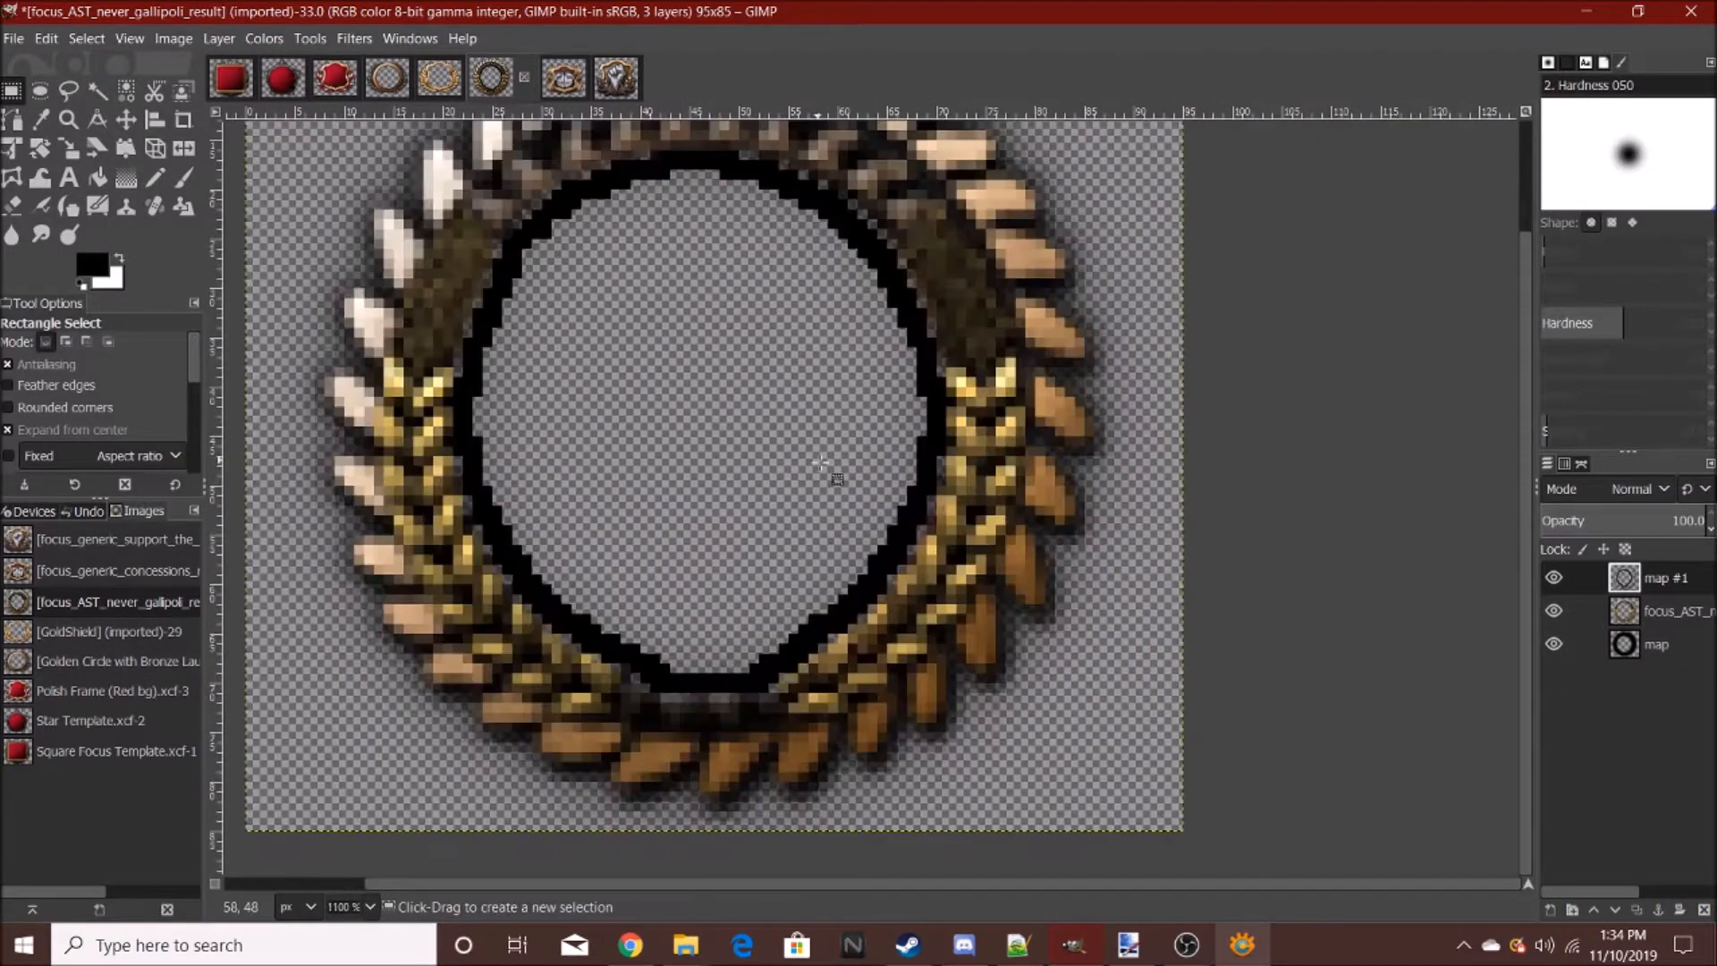
{"action": "left_click", "coordinate": [354, 38]}
{"action": "mouse_move", "coordinate": [366, 181]}
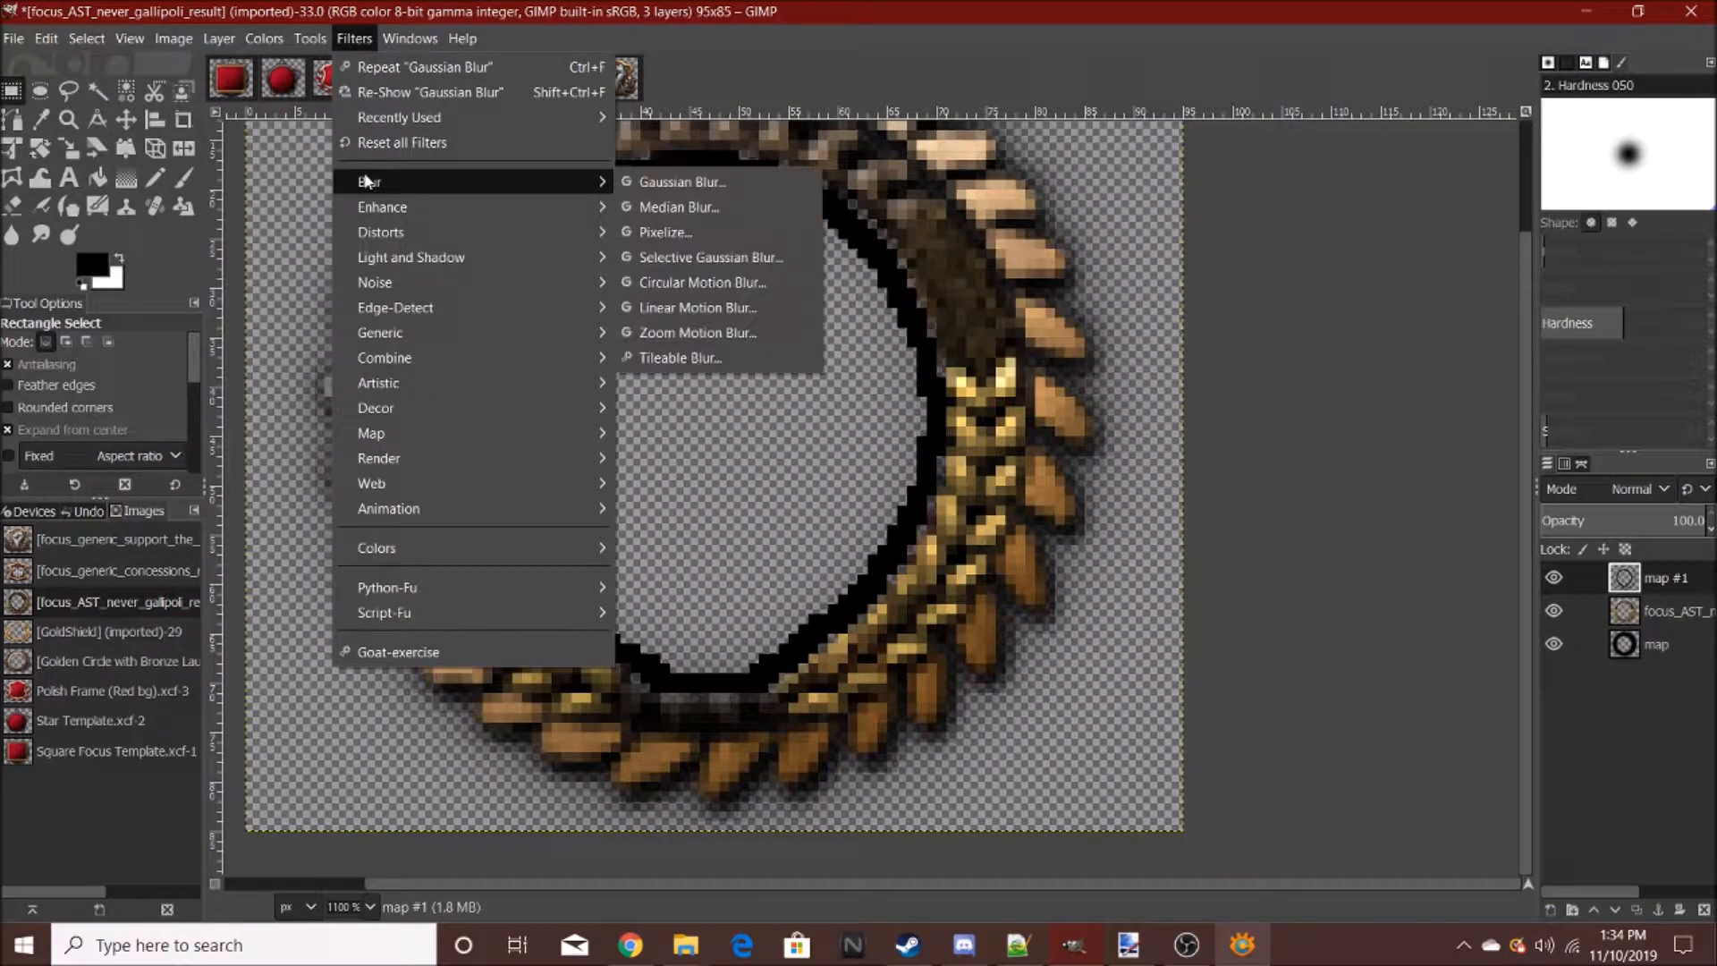
{"action": "left_click", "coordinate": [637, 182]}
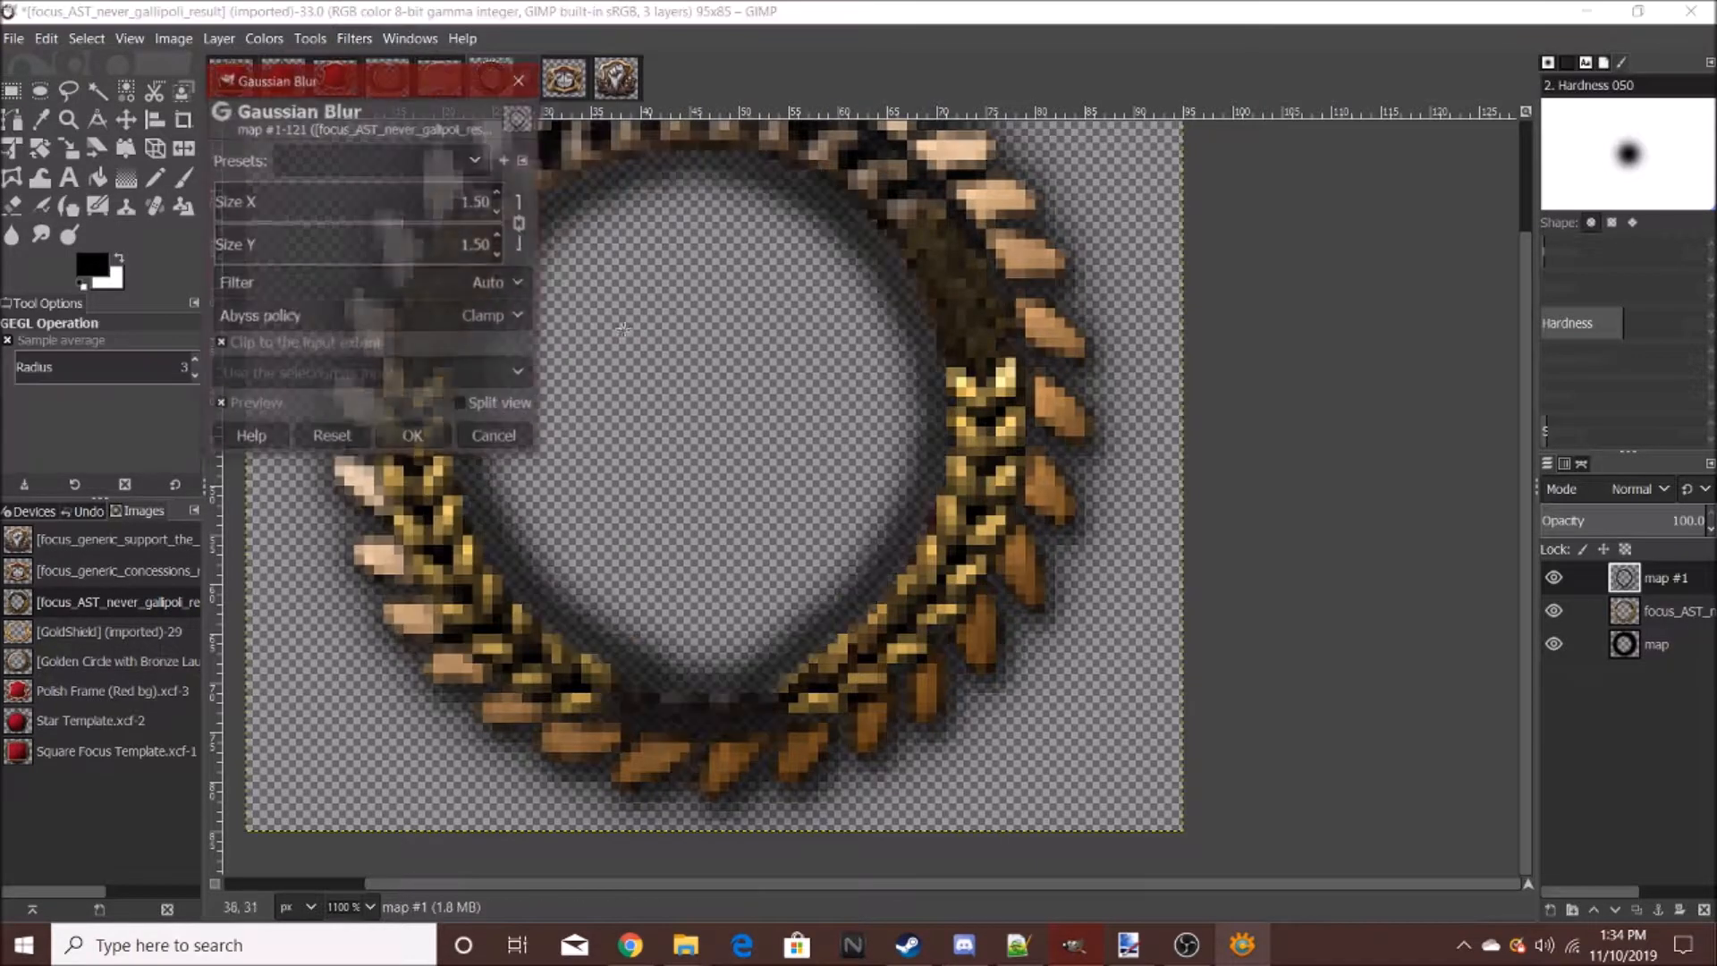
{"action": "left_click", "coordinate": [500, 195]}
{"action": "left_click", "coordinate": [499, 194]}
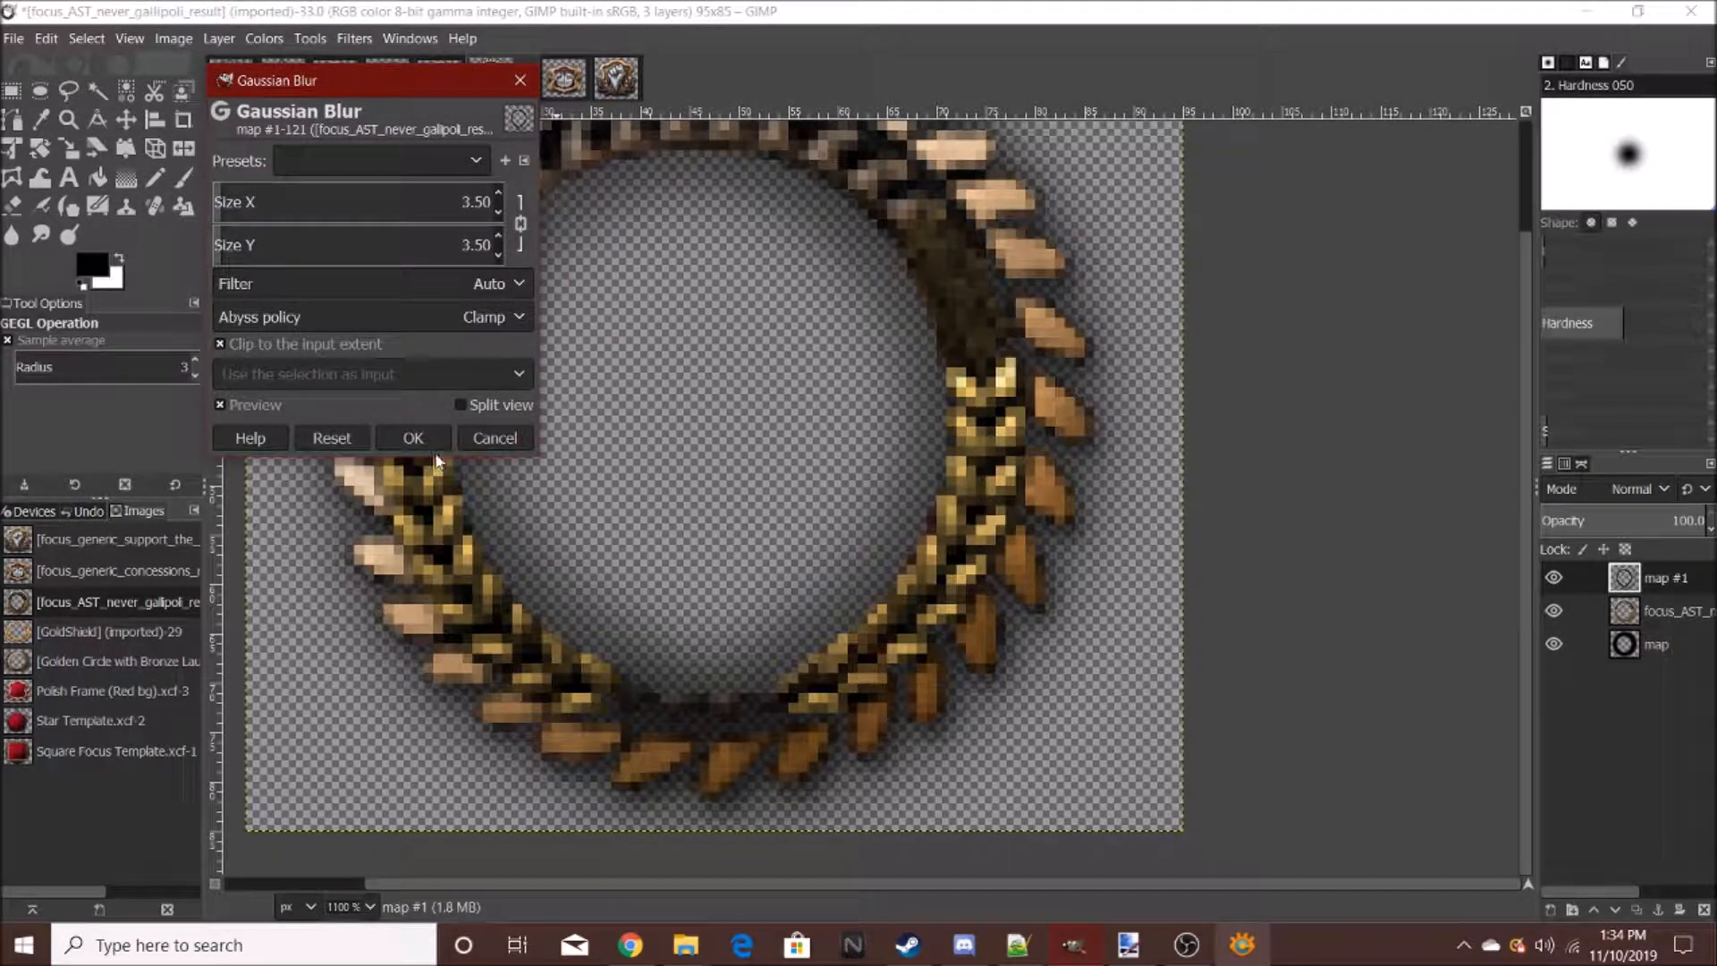
{"action": "left_click", "coordinate": [413, 438]}
- Move the blurred ring layer directly beneath the wreath layer and check the inner shadow
{"action": "scroll", "coordinate": [861, 508], "scroll_direction": "down", "scroll_amount": 8, "text": "ctrl"}
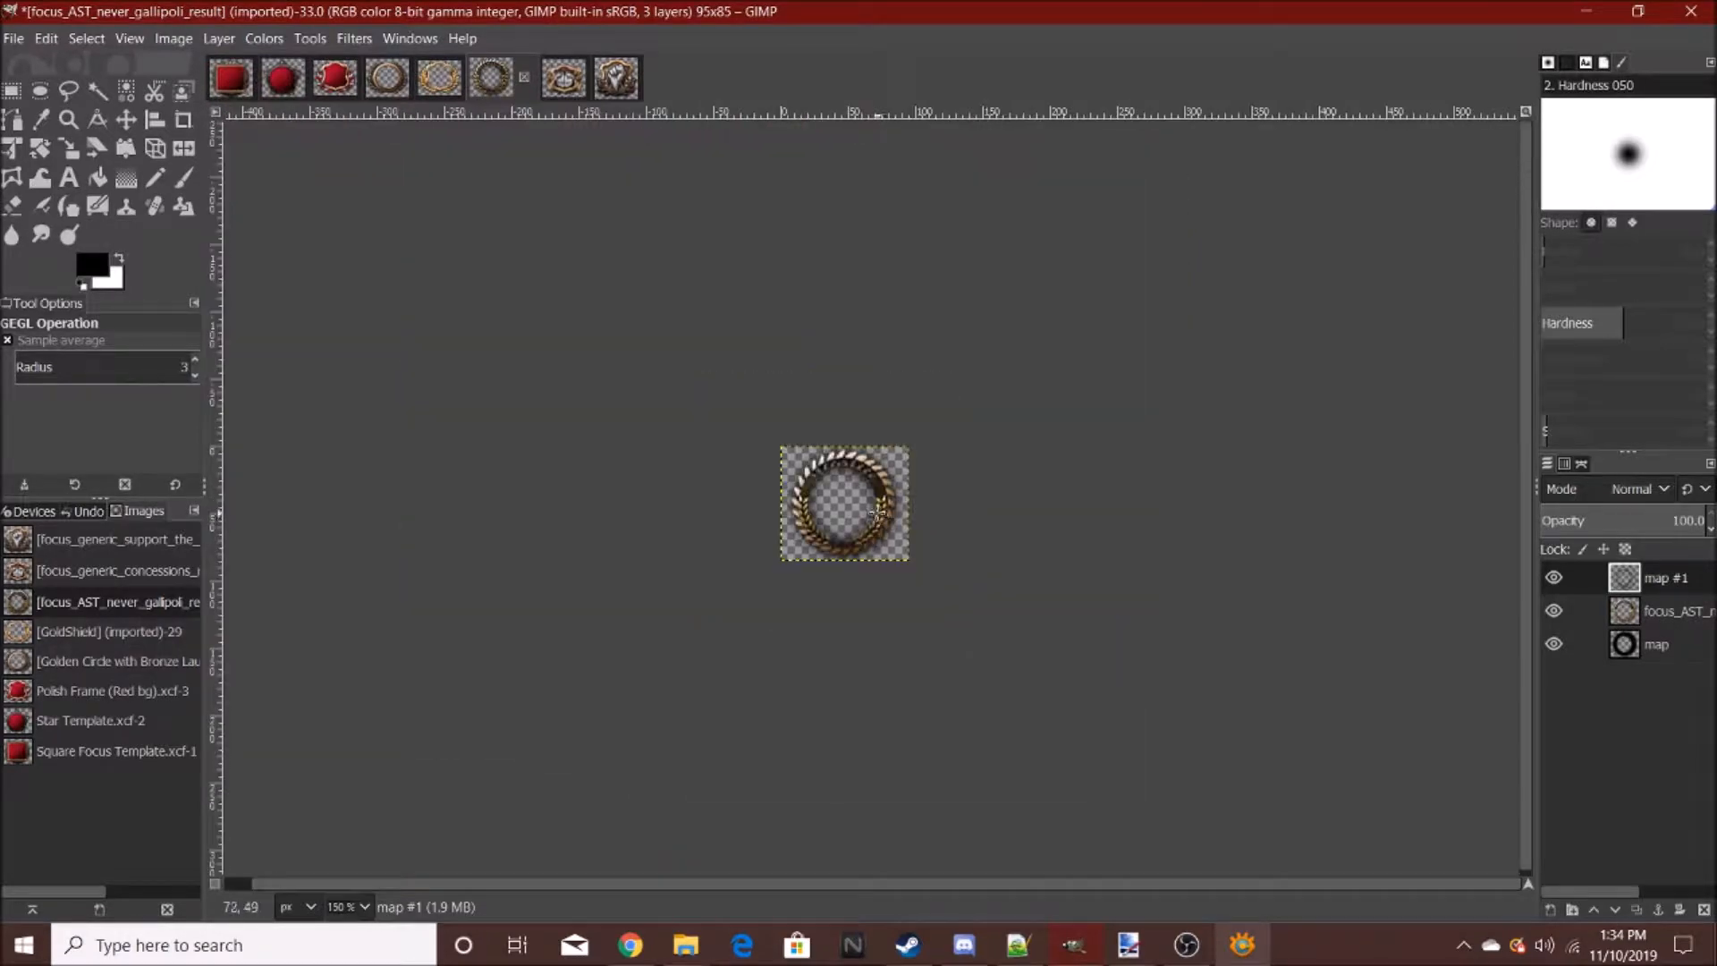
{"action": "scroll", "coordinate": [861, 507], "scroll_direction": "up", "scroll_amount": 9, "text": "ctrl"}
{"action": "scroll", "coordinate": [936, 491], "scroll_direction": "down", "scroll_amount": 10, "text": "ctrl"}
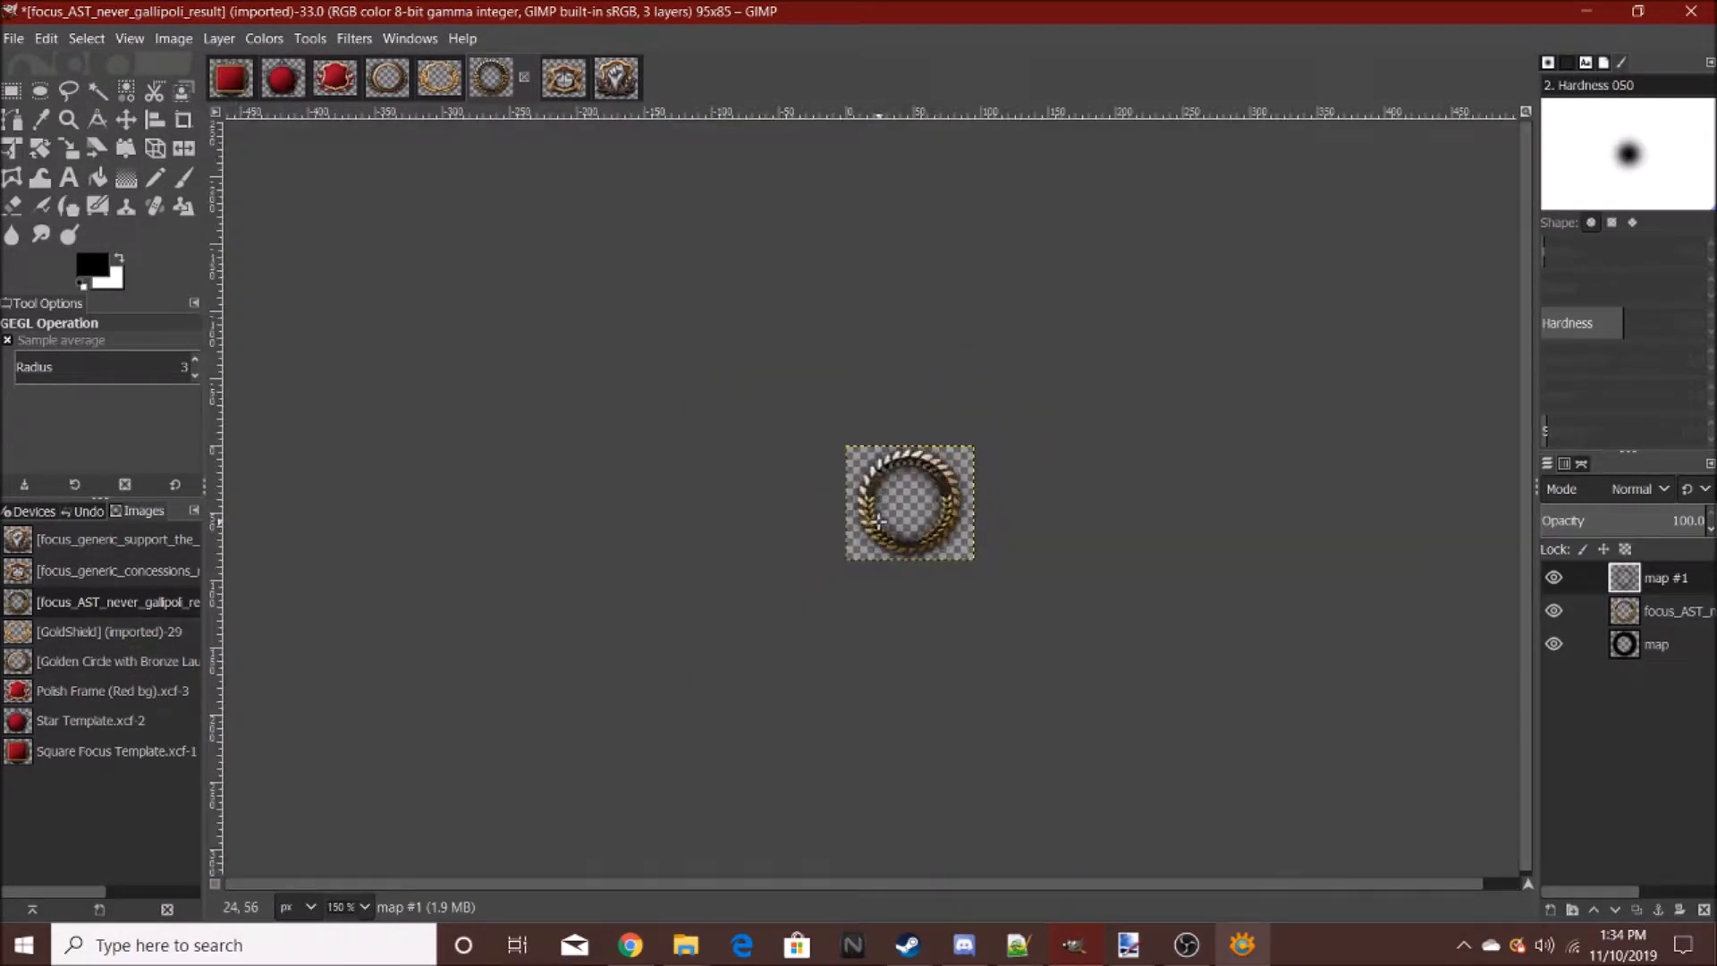
{"action": "scroll", "coordinate": [911, 507], "scroll_direction": "up", "scroll_amount": 7, "text": "ctrl"}
{"action": "left_click_drag", "start_coordinate": [1649, 575], "coordinate": [1592, 626]}
{"action": "scroll", "coordinate": [1025, 568], "scroll_direction": "down", "scroll_amount": 8, "text": "ctrl"}
{"action": "scroll", "coordinate": [1026, 502], "scroll_direction": "up", "scroll_amount": 9, "text": "ctrl"}
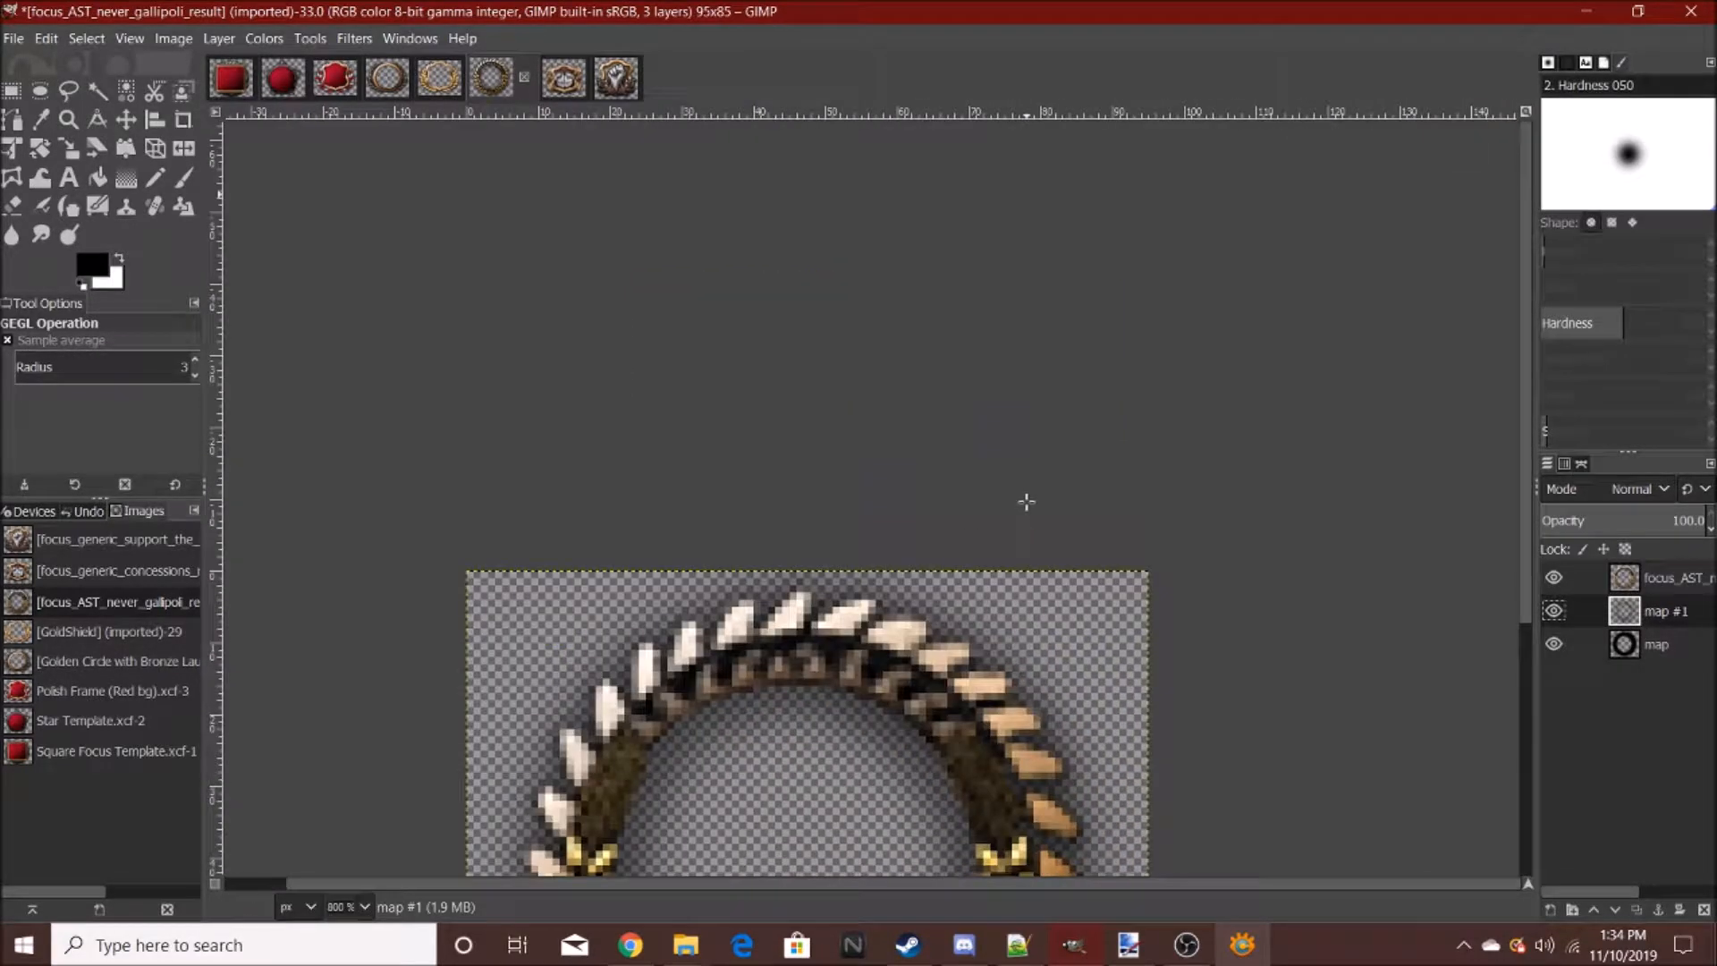
{"action": "scroll", "coordinate": [987, 587], "scroll_direction": "down", "scroll_amount": 3, "text": "ctrl"}
{"action": "scroll", "coordinate": [859, 546], "scroll_direction": "up", "scroll_amount": 3, "text": "ctrl"}
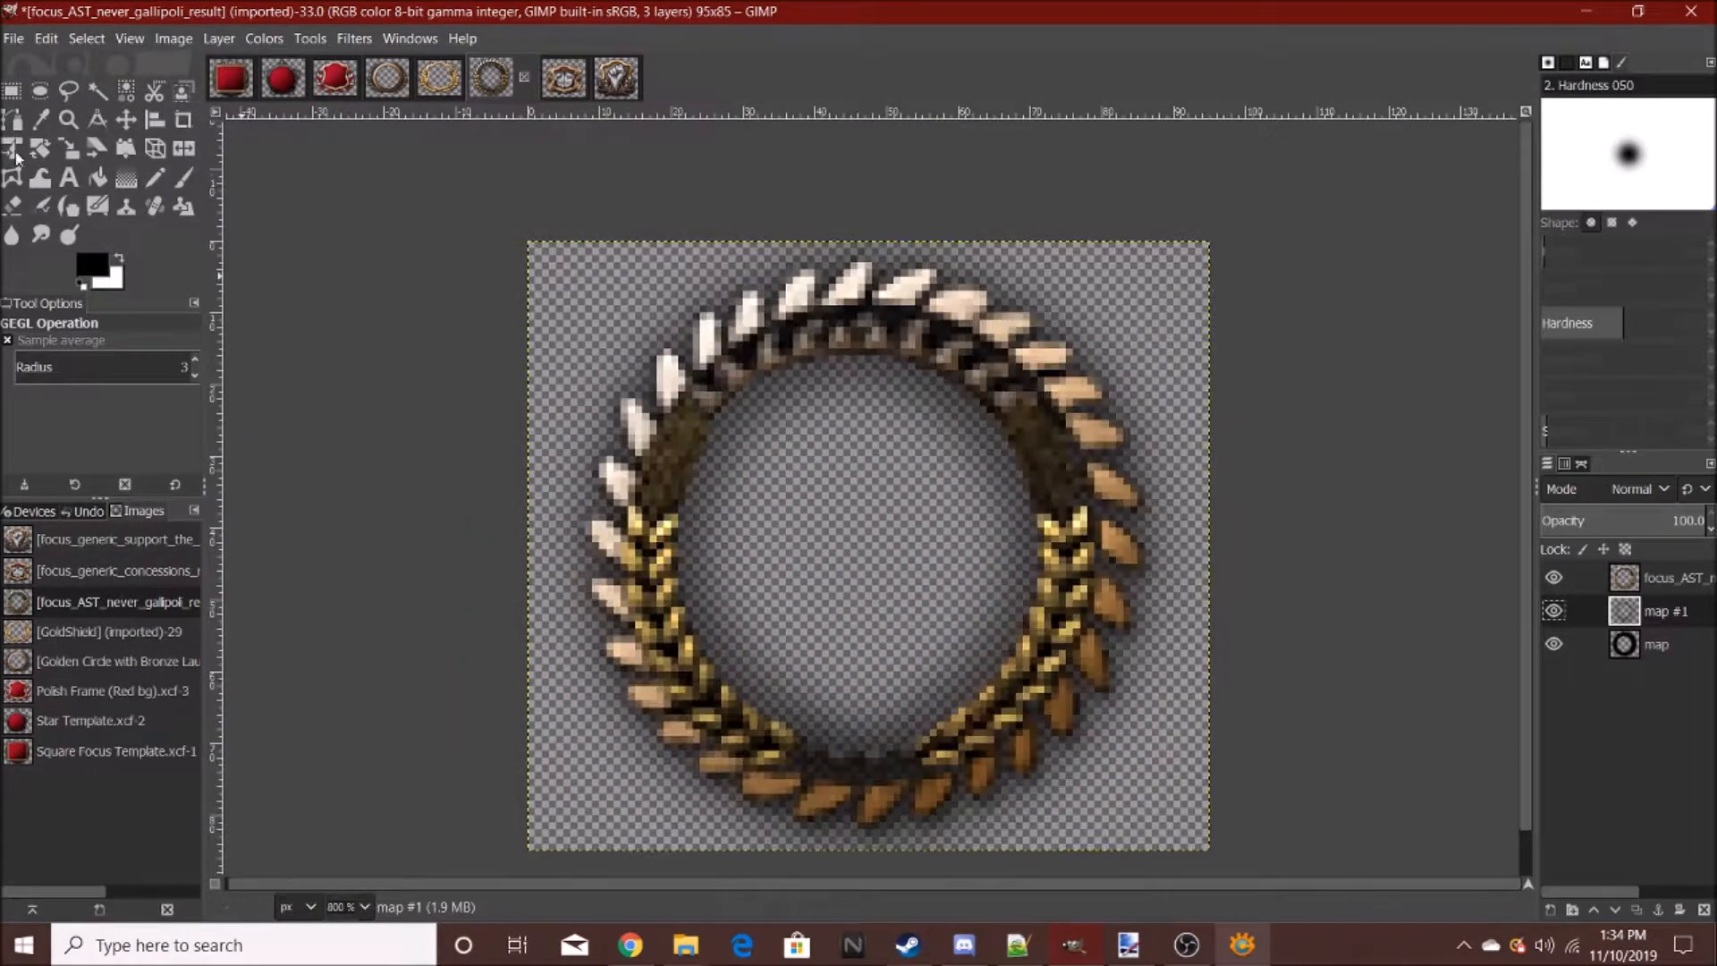
- Select the transparent opening inside the wreath on the wreath layer with Fuzzy Select
{"action": "left_click", "coordinate": [97, 89]}
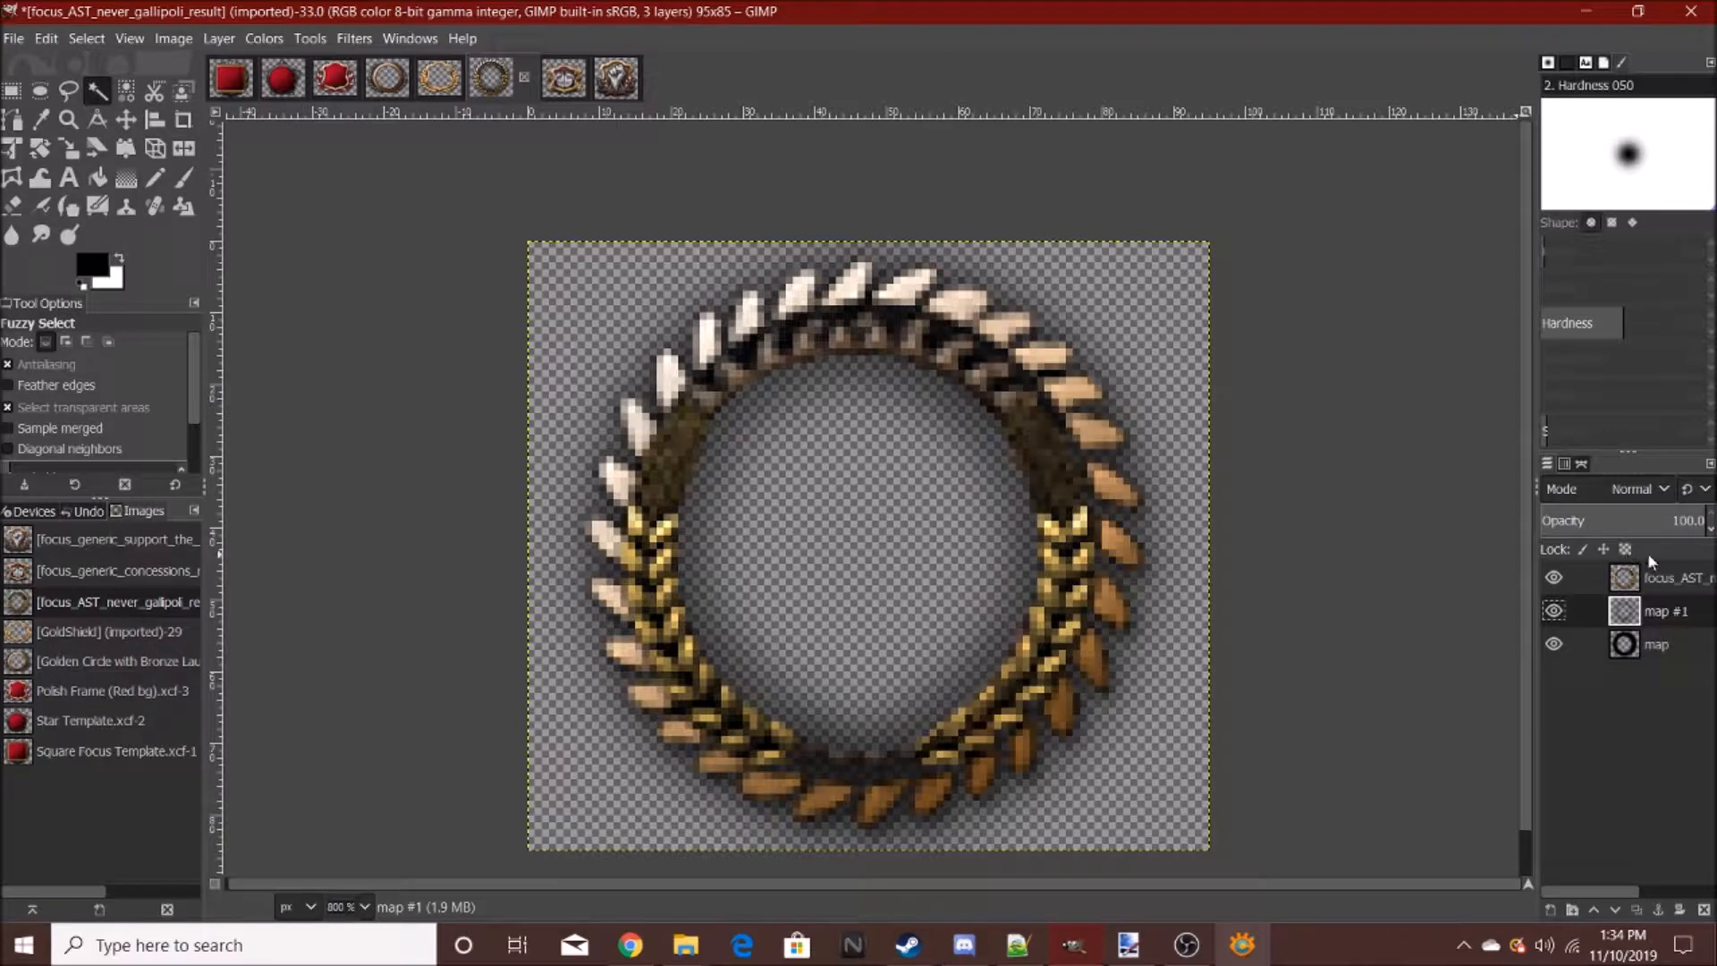
{"action": "left_click", "coordinate": [1640, 580]}
{"action": "left_click", "coordinate": [921, 563]}
{"action": "scroll", "coordinate": [668, 429], "scroll_direction": "down", "scroll_amount": 4, "text": "ctrl"}
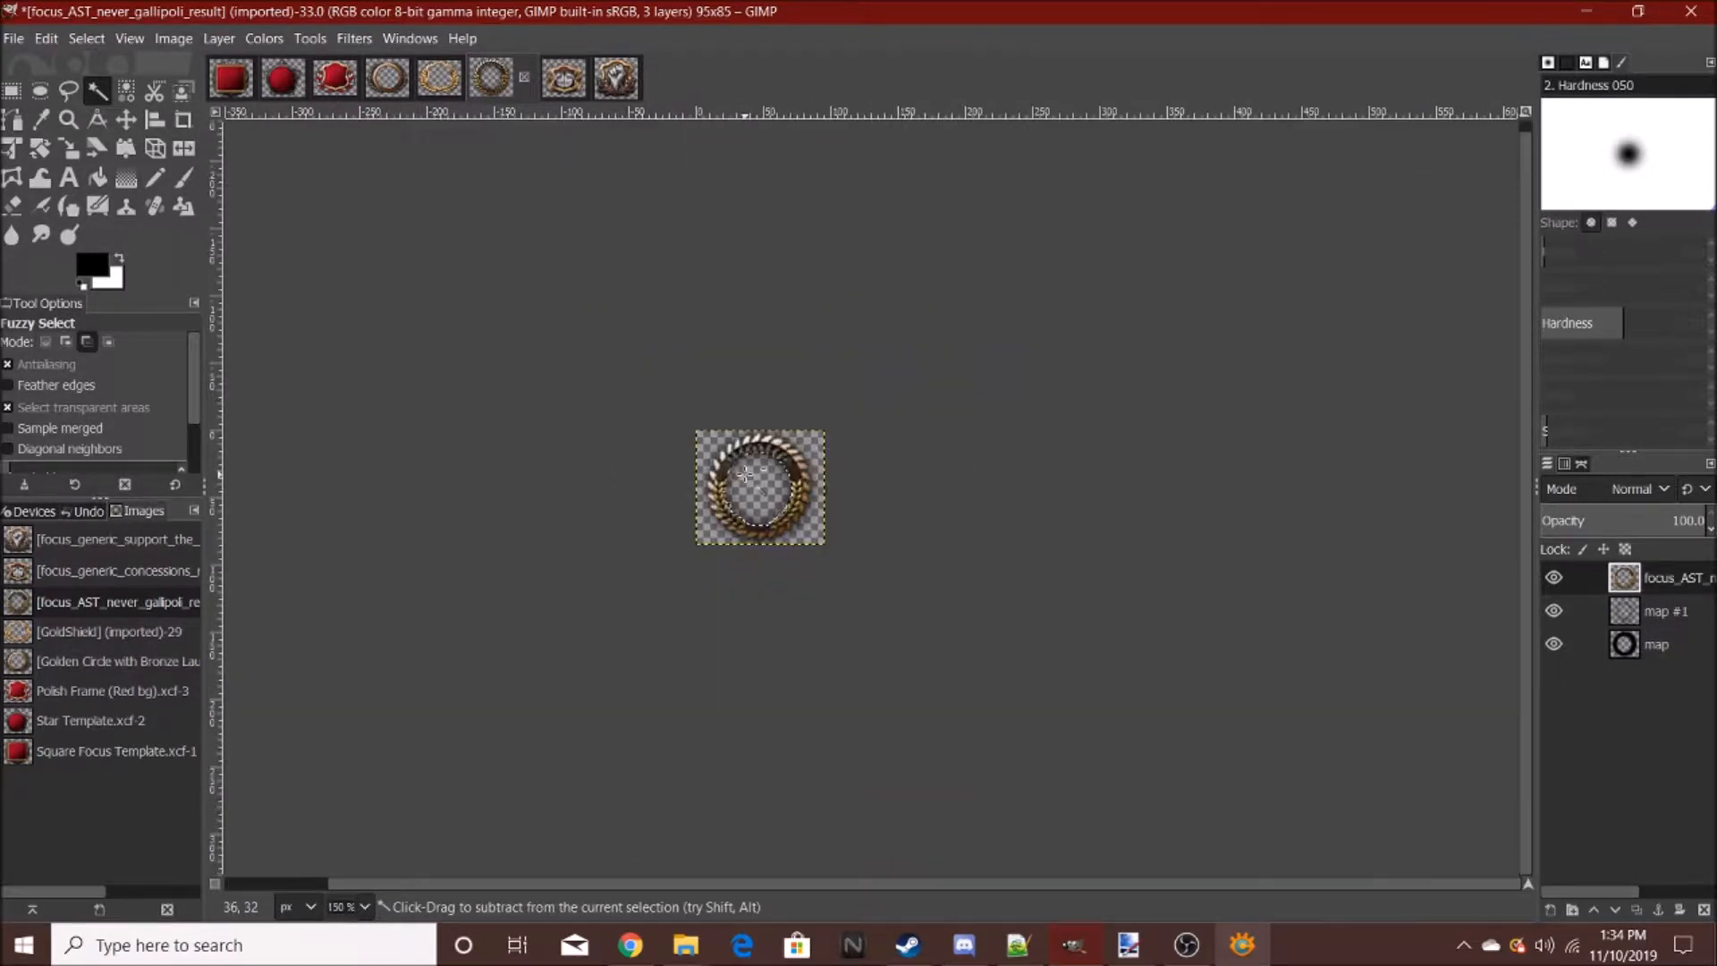
{"action": "scroll", "coordinate": [667, 428], "scroll_direction": "up", "scroll_amount": 5, "text": "ctrl"}
- Change the foreground color from black to a strong, slightly dark red
{"action": "left_click", "coordinate": [97, 267]}
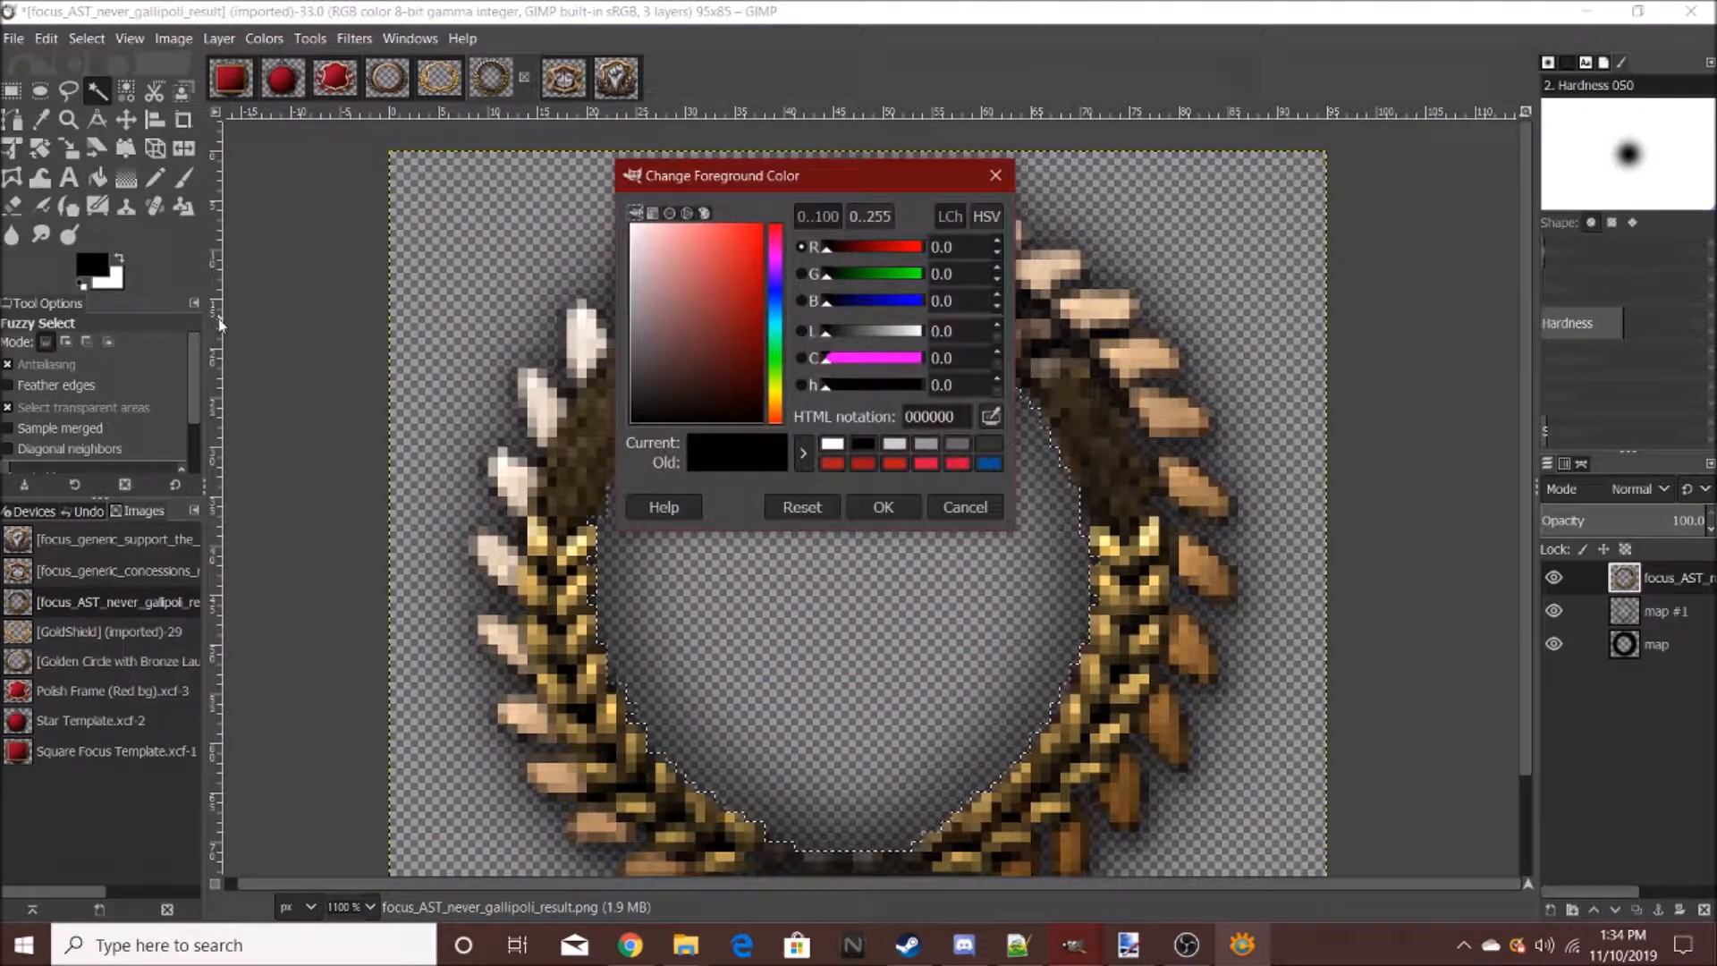
{"action": "left_click_drag", "start_coordinate": [733, 255], "coordinate": [750, 293]}
{"action": "left_click_drag", "start_coordinate": [748, 293], "coordinate": [725, 279]}
{"action": "left_click", "coordinate": [731, 274]}
{"action": "left_click", "coordinate": [744, 289]}
{"action": "left_click", "coordinate": [882, 506]}
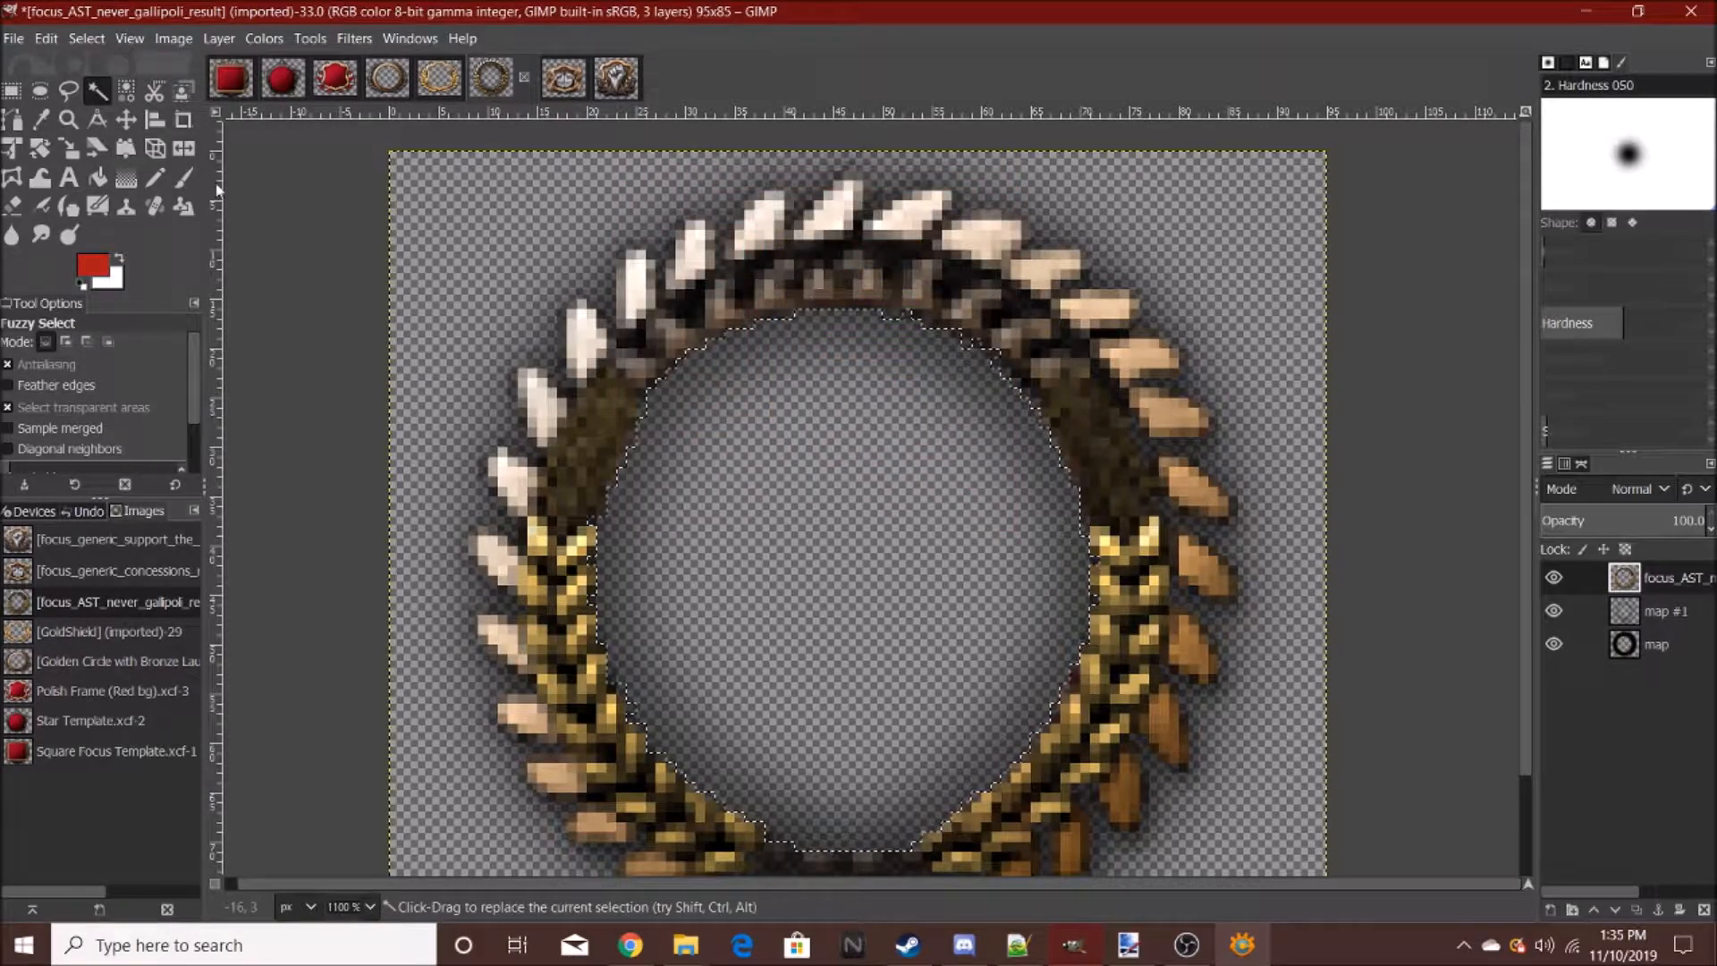
- Paint the selected opening solid red with the Paintbrush, cut the red disc to the clipboard and clear the selection
{"action": "key", "text": "p"}
{"action": "key", "text": "minus"}
{"action": "key", "text": "minus"}
{"action": "left_click", "coordinate": [969, 462]}
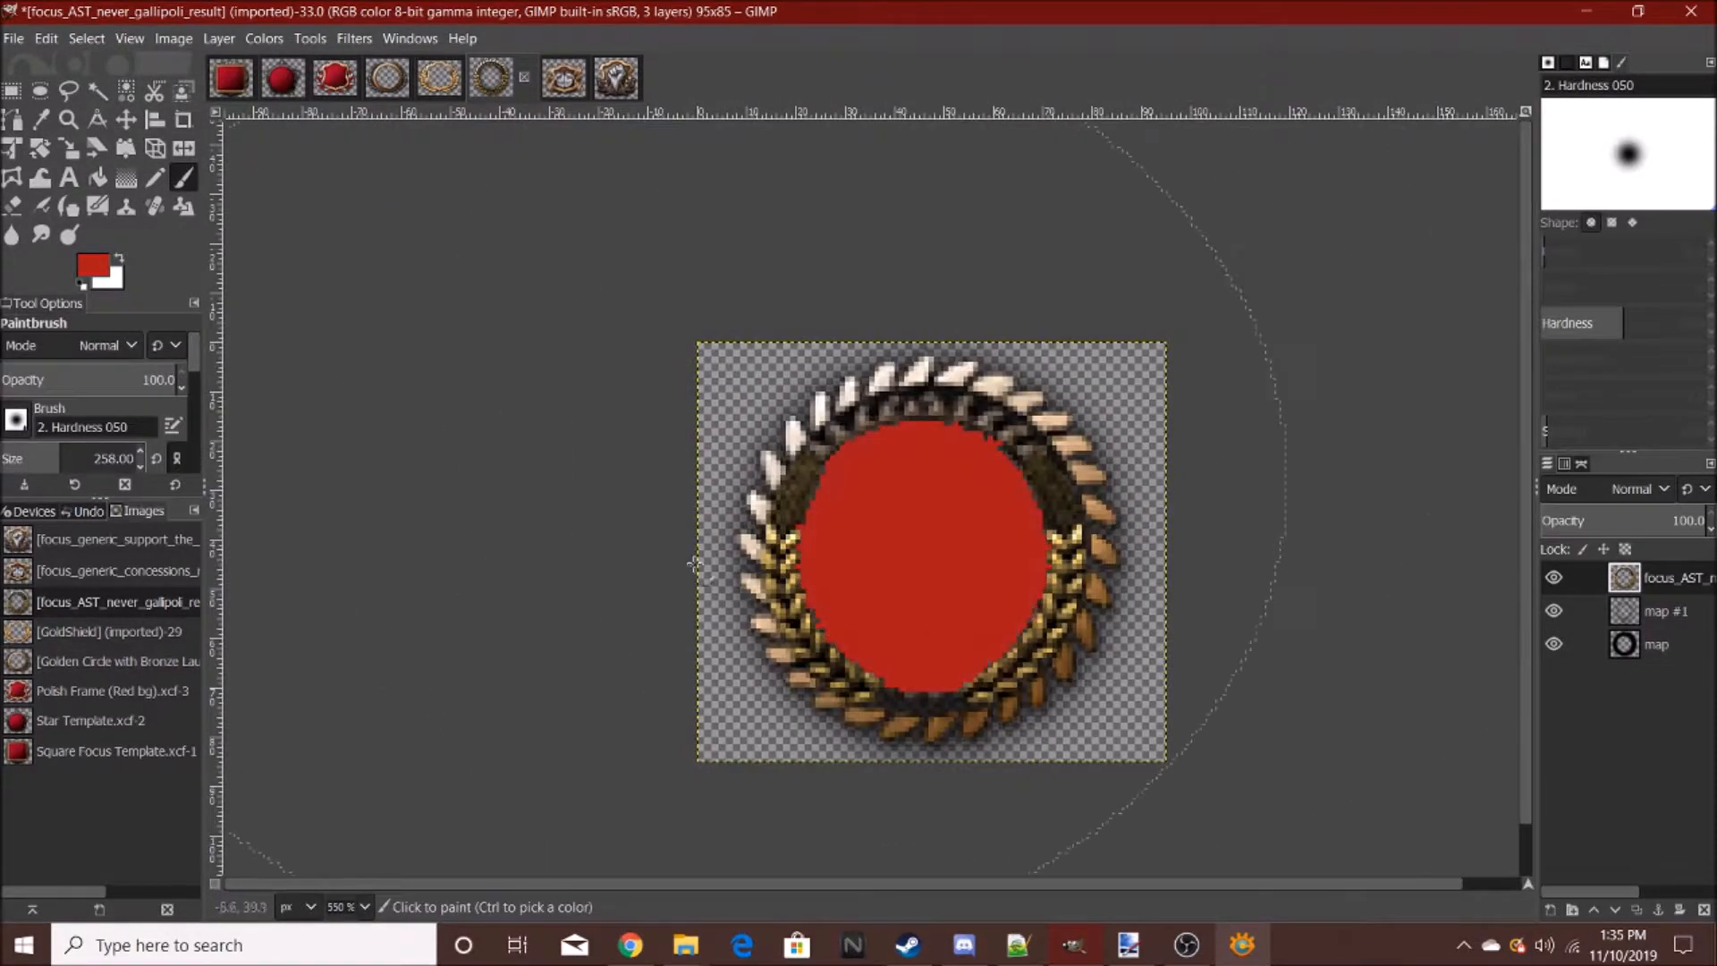
{"action": "scroll", "coordinate": [1087, 589], "scroll_direction": "up", "scroll_amount": 1}
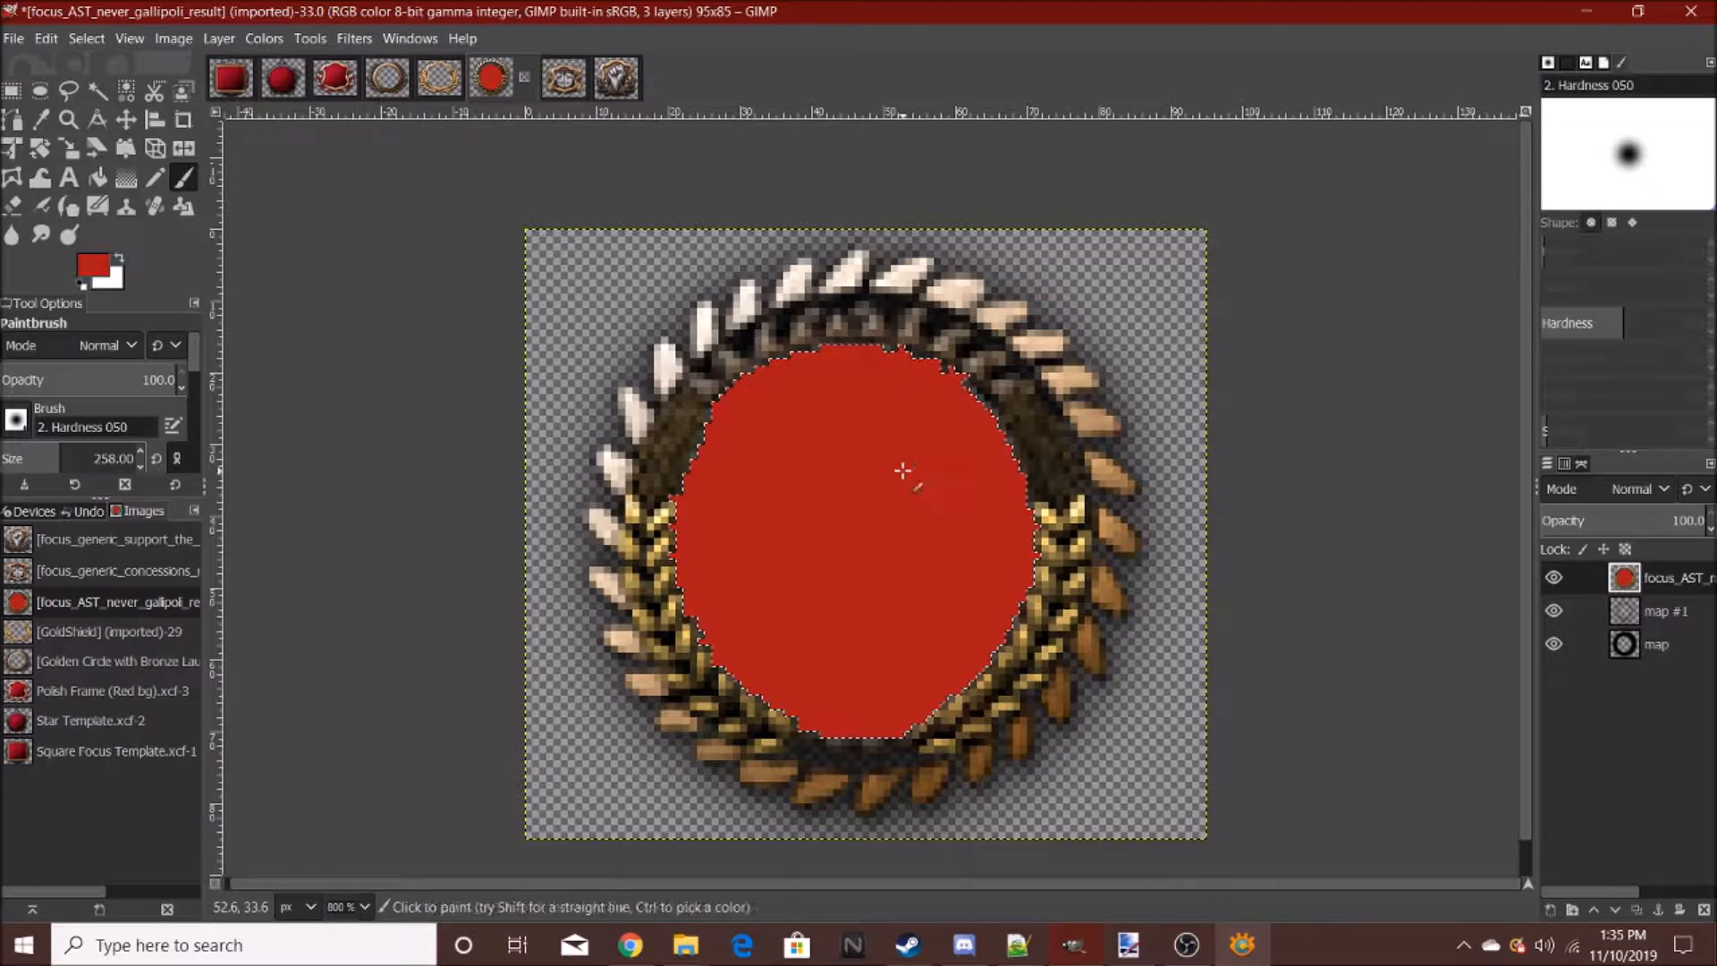
{"action": "key", "text": "ctrl+x"}
{"action": "key", "text": "r"}
{"action": "key", "text": "ctrl+shift+a"}
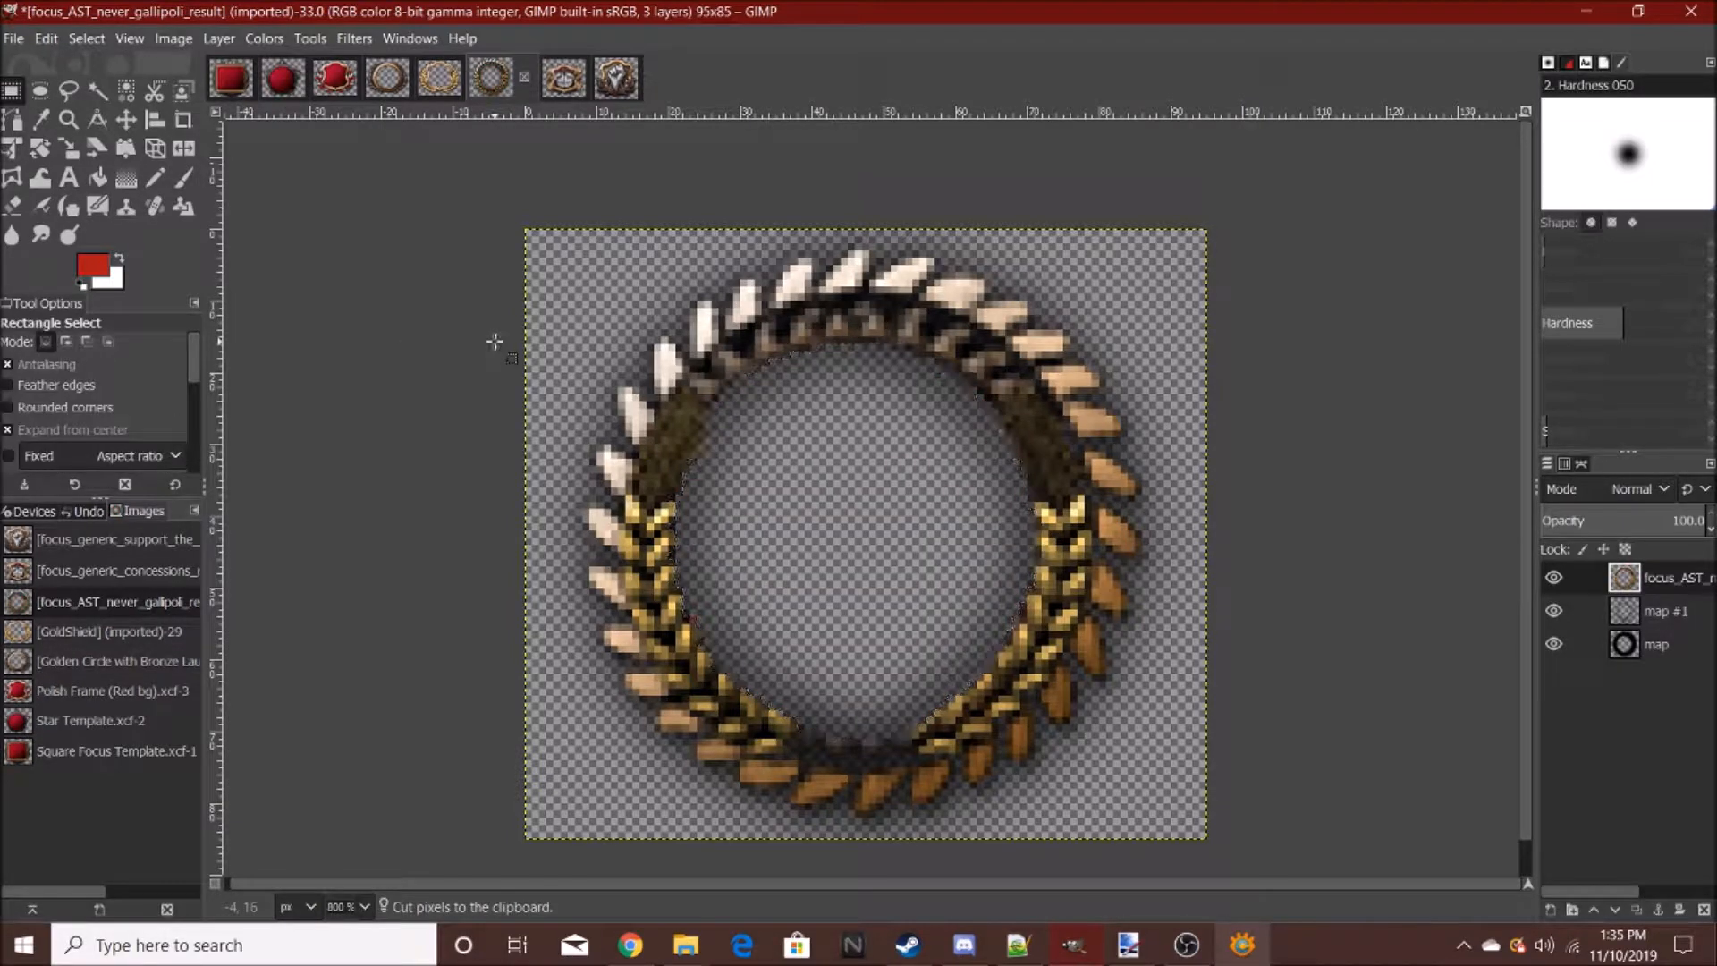
- Add a transparent layer above the wreath, paste the red disc and anchor it to that layer
{"action": "right_click", "coordinate": [1651, 698]}
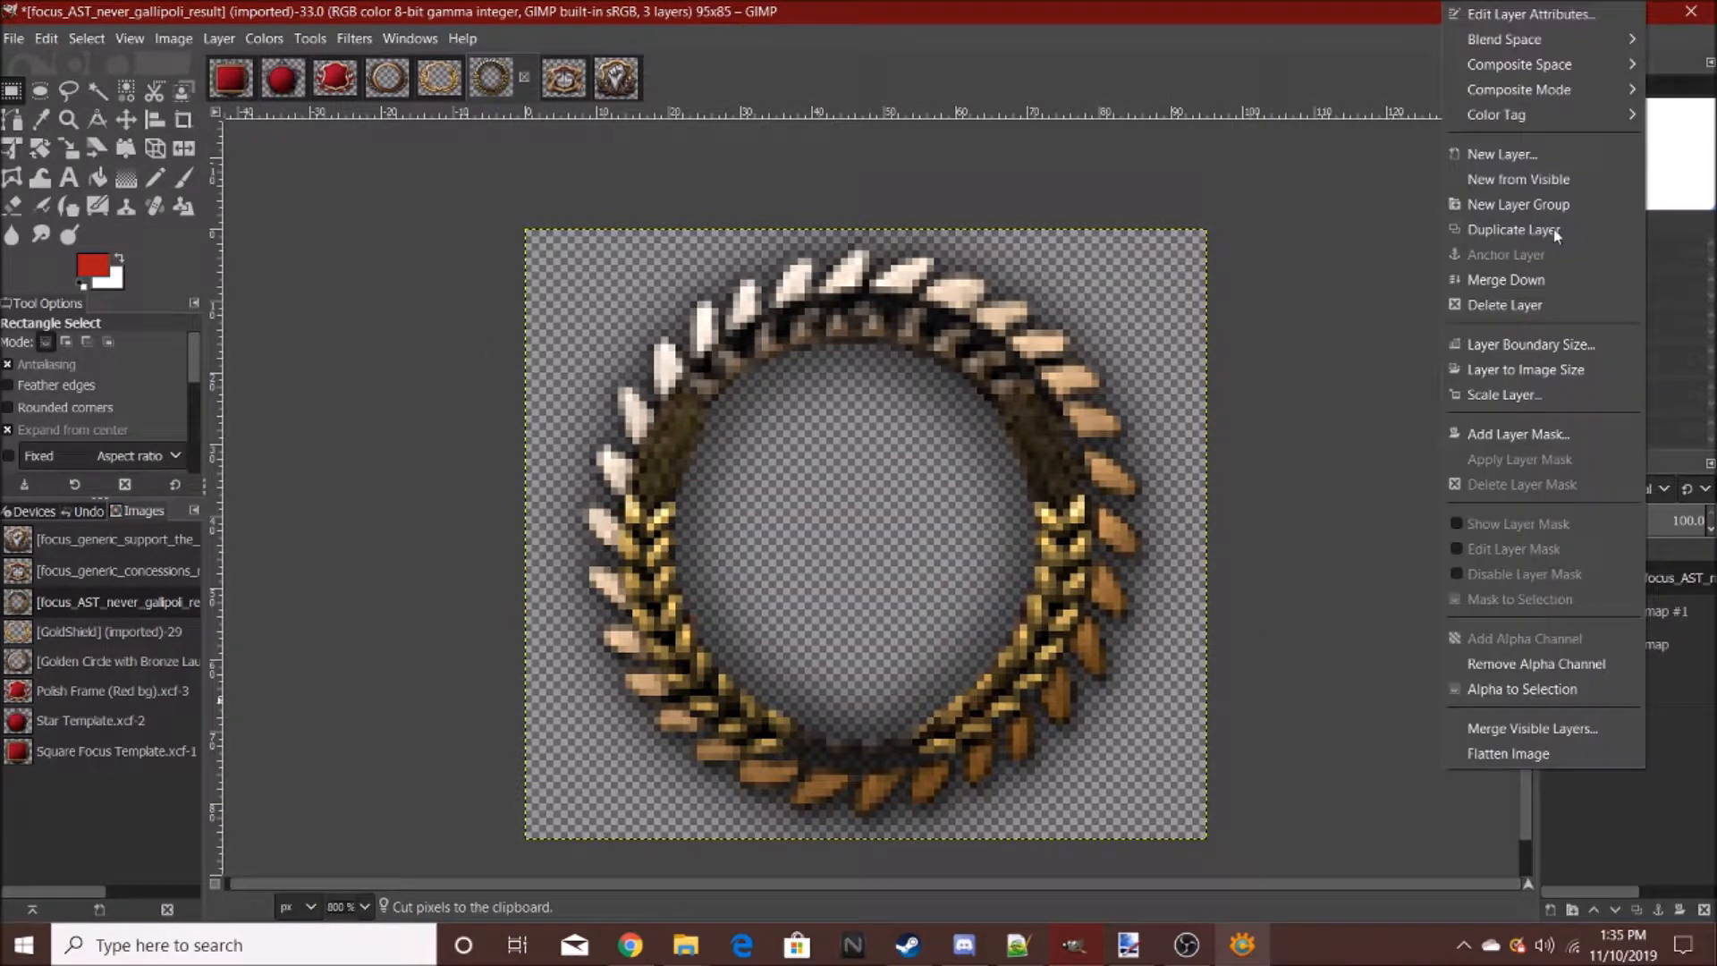
{"action": "left_click", "coordinate": [1520, 154]}
{"action": "left_click", "coordinate": [1592, 700]}
{"action": "key", "text": "ctrl+v"}
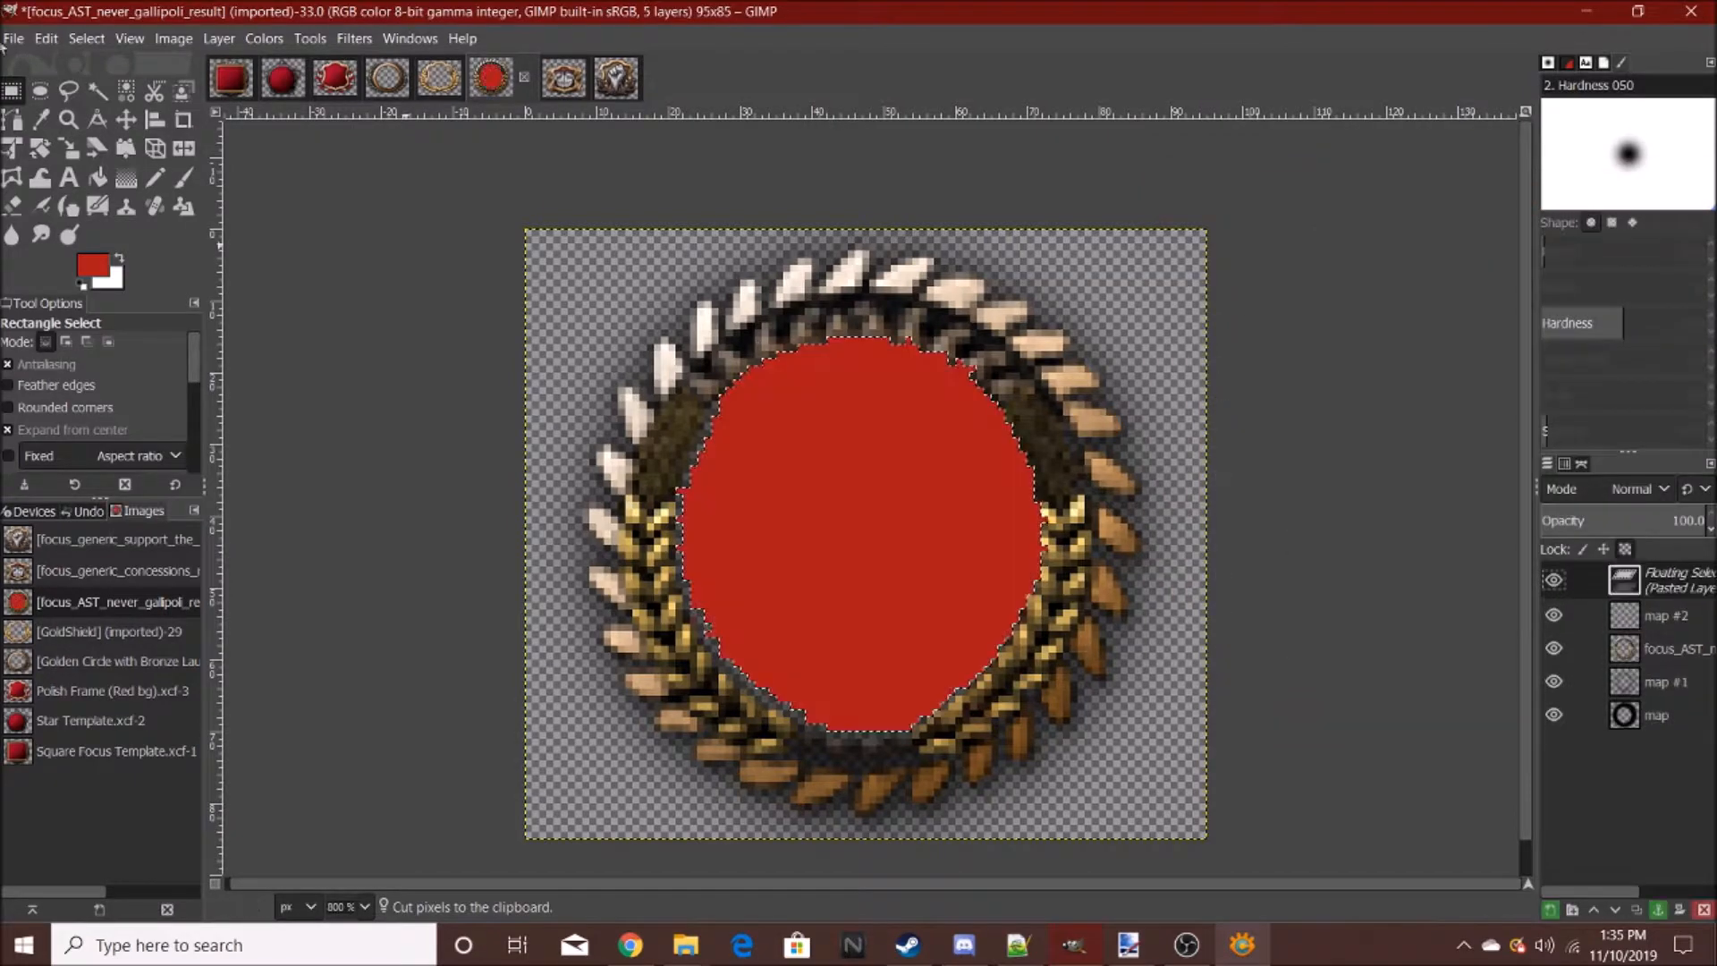
{"action": "key", "text": "ctrl+h"}
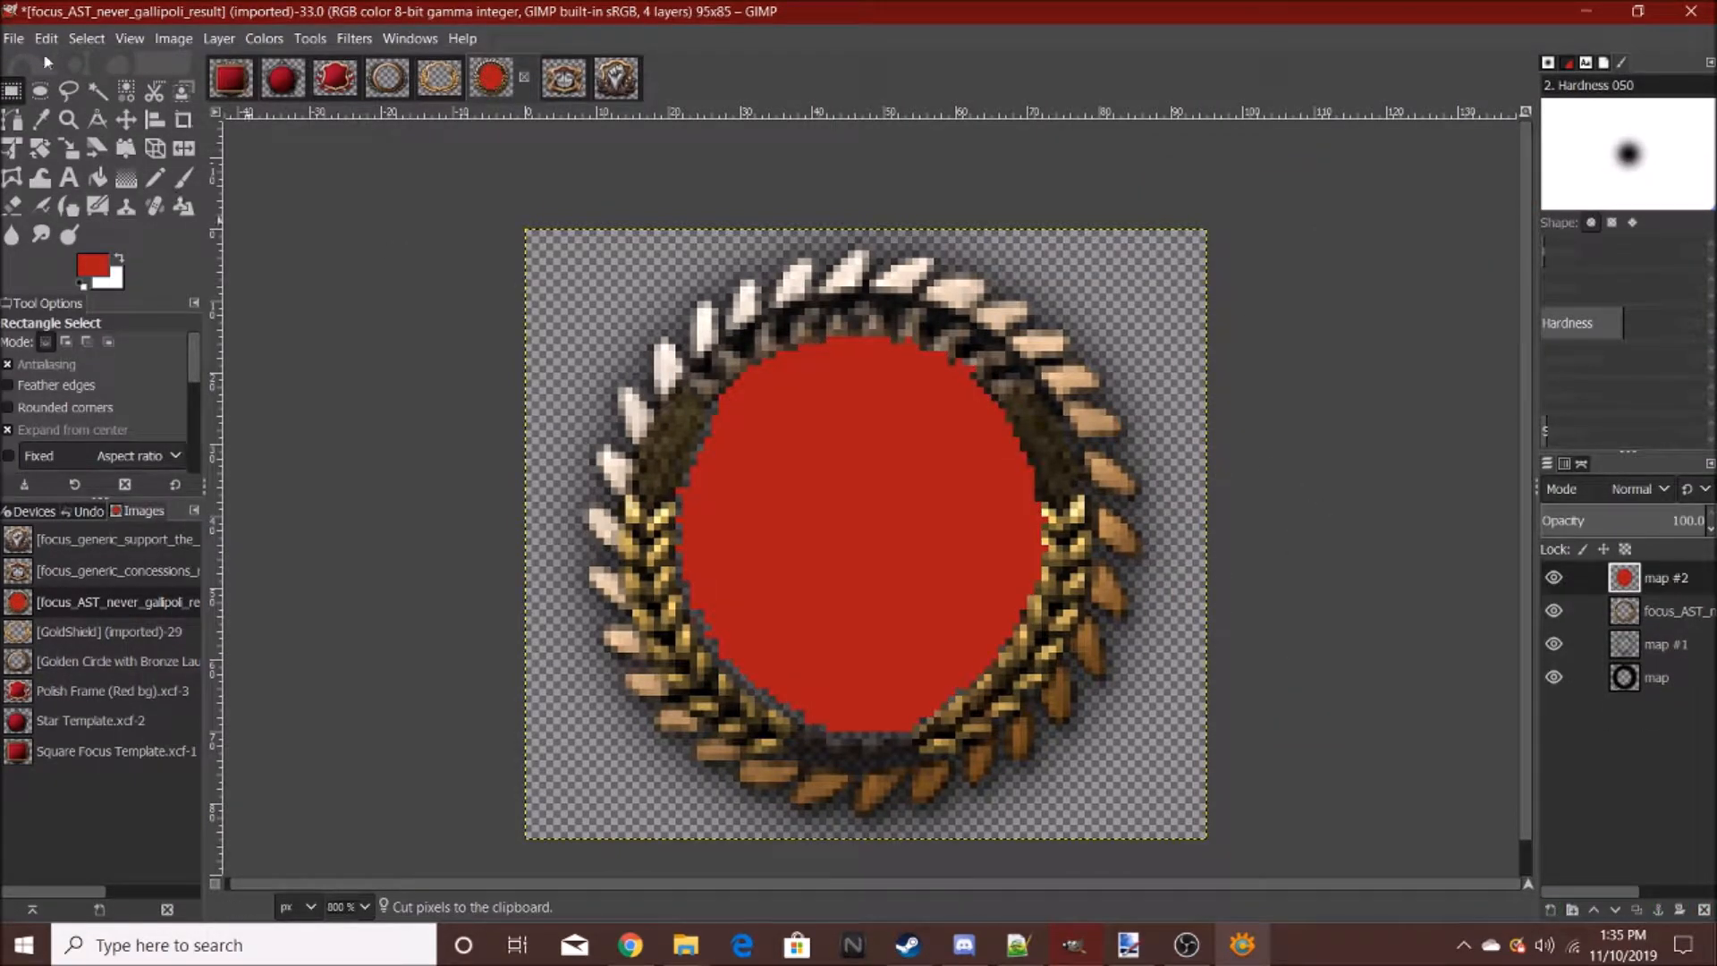
- Move the red disc layer to the very bottom of the layer stack and check it against the shadows
{"action": "left_click_drag", "start_coordinate": [1601, 585], "coordinate": [1653, 713]}
{"action": "scroll", "coordinate": [902, 617], "scroll_direction": "down", "scroll_amount": 6}
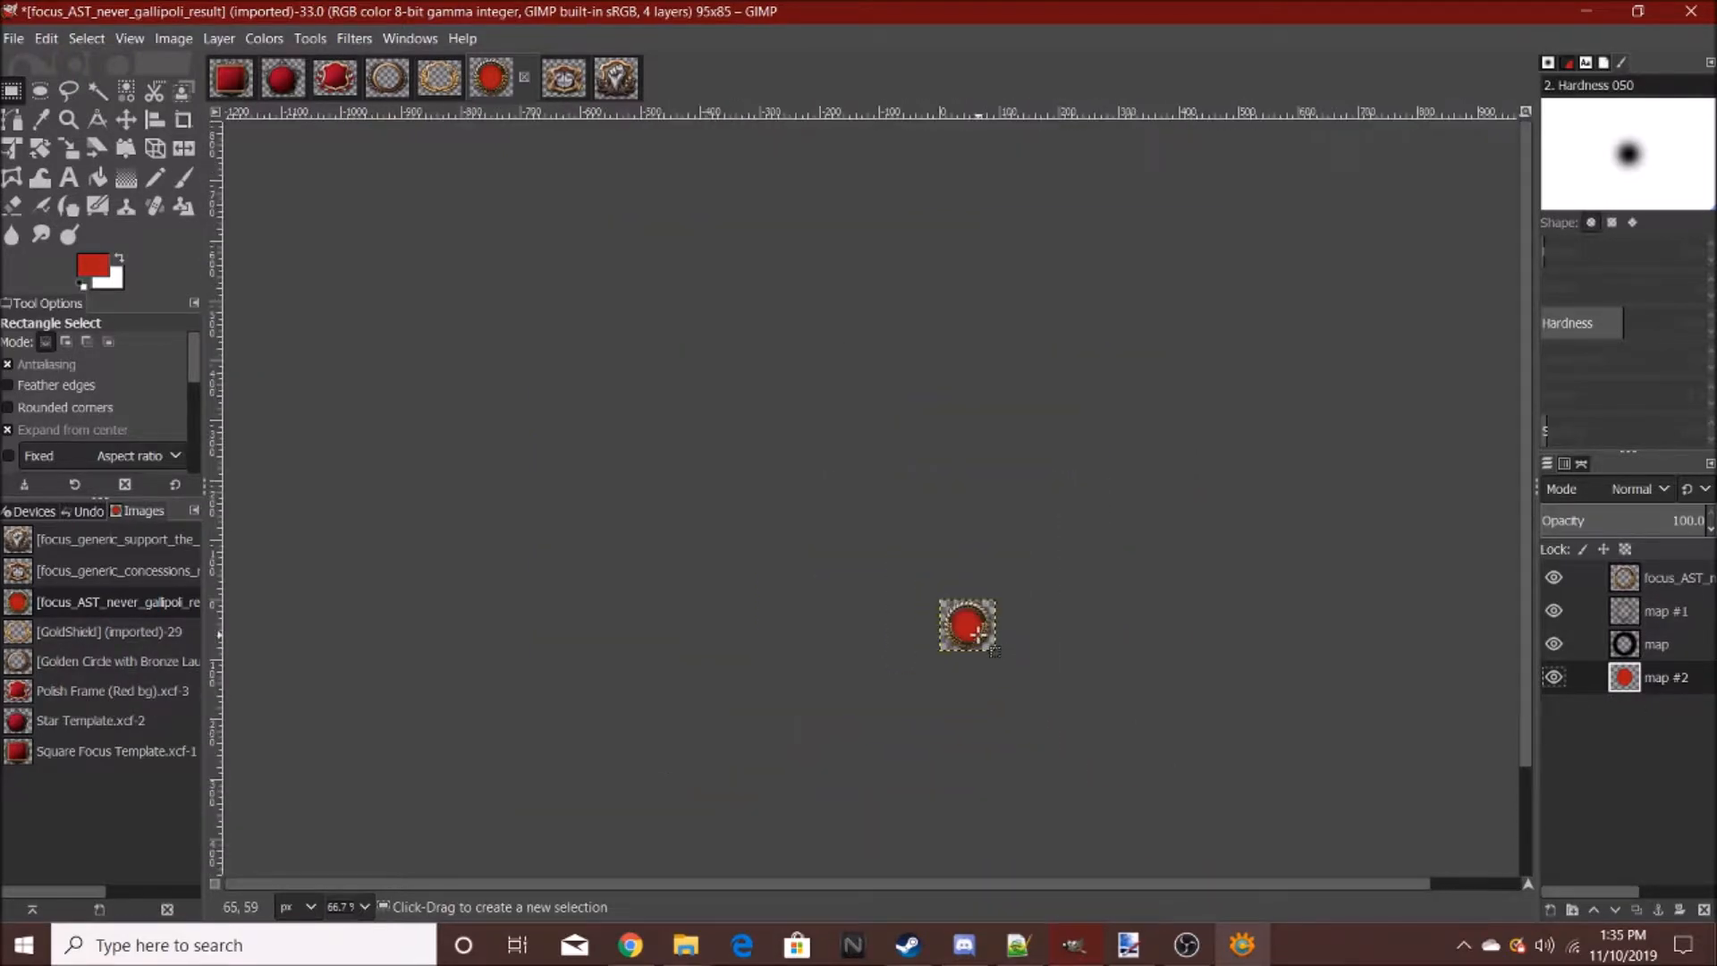
{"action": "scroll", "coordinate": [980, 637], "scroll_direction": "up", "scroll_amount": 8}
{"action": "scroll", "coordinate": [871, 671], "scroll_direction": "down", "scroll_amount": 1}
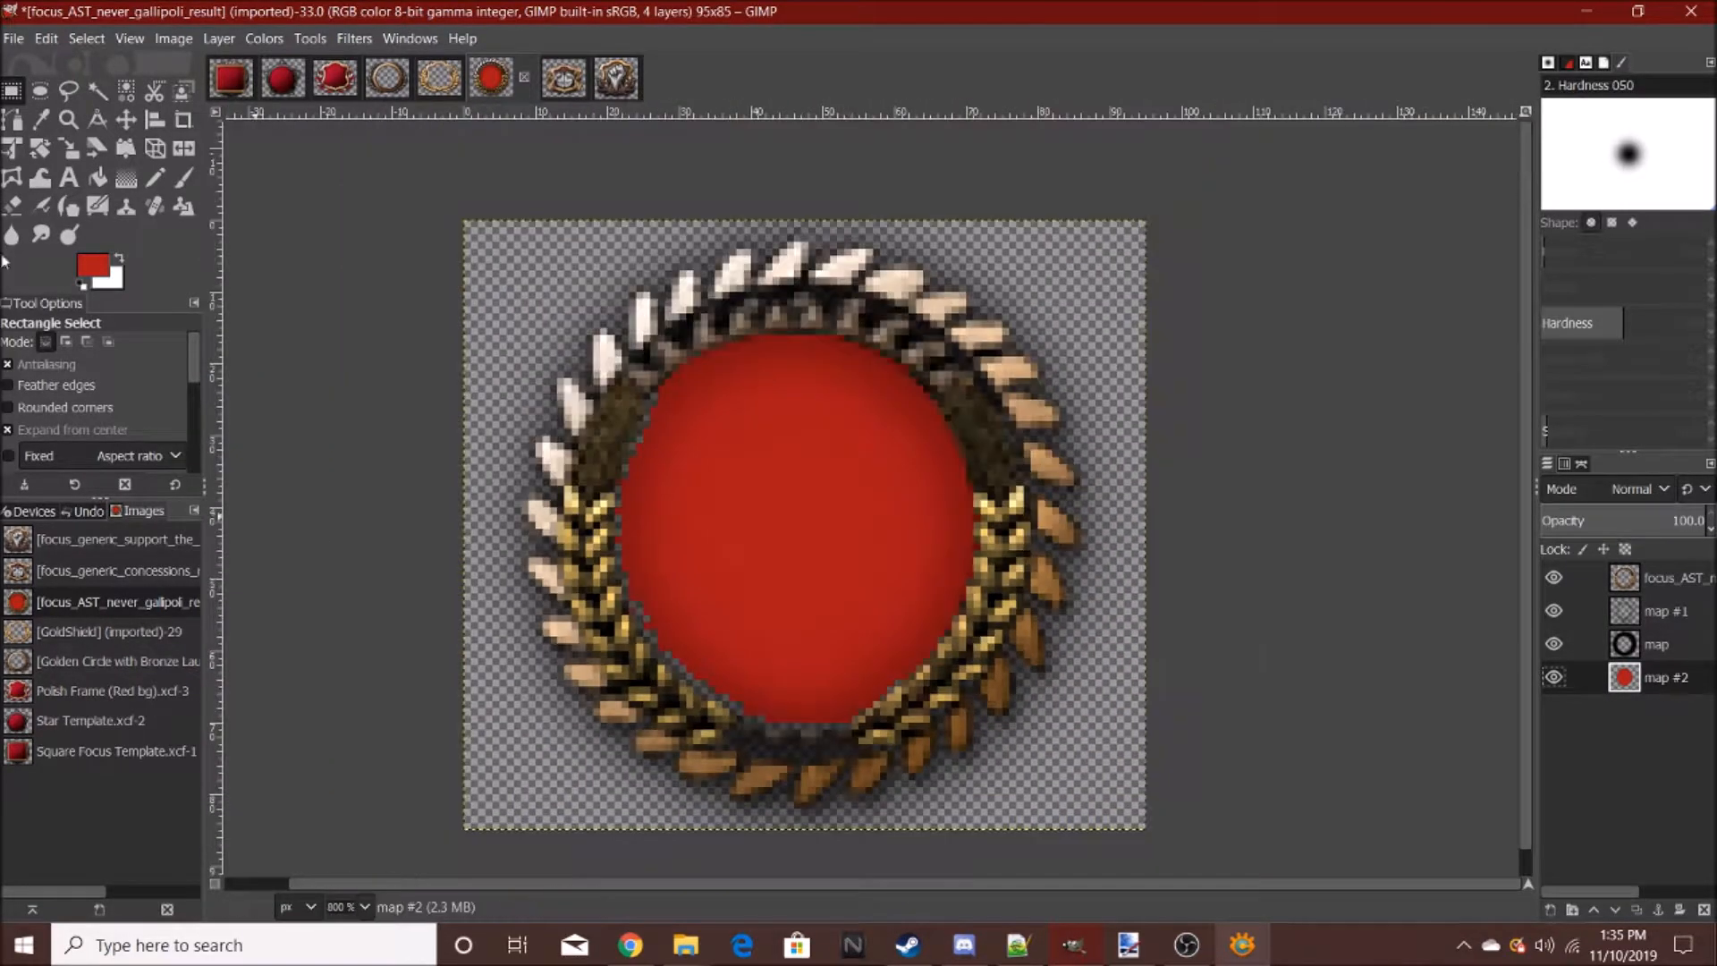
- Scale the red disc layer to 100 × 89 pixels, centred on the wreath, so it fills the whole opening
{"action": "left_click", "coordinate": [69, 149]}
{"action": "left_click", "coordinate": [819, 588]}
{"action": "left_click_drag", "start_coordinate": [990, 760], "coordinate": [982, 767]}
{"action": "left_click_drag", "start_coordinate": [644, 445], "coordinate": [997, 410]}
{"action": "left_click_drag", "start_coordinate": [656, 467], "coordinate": [1154, 356]}
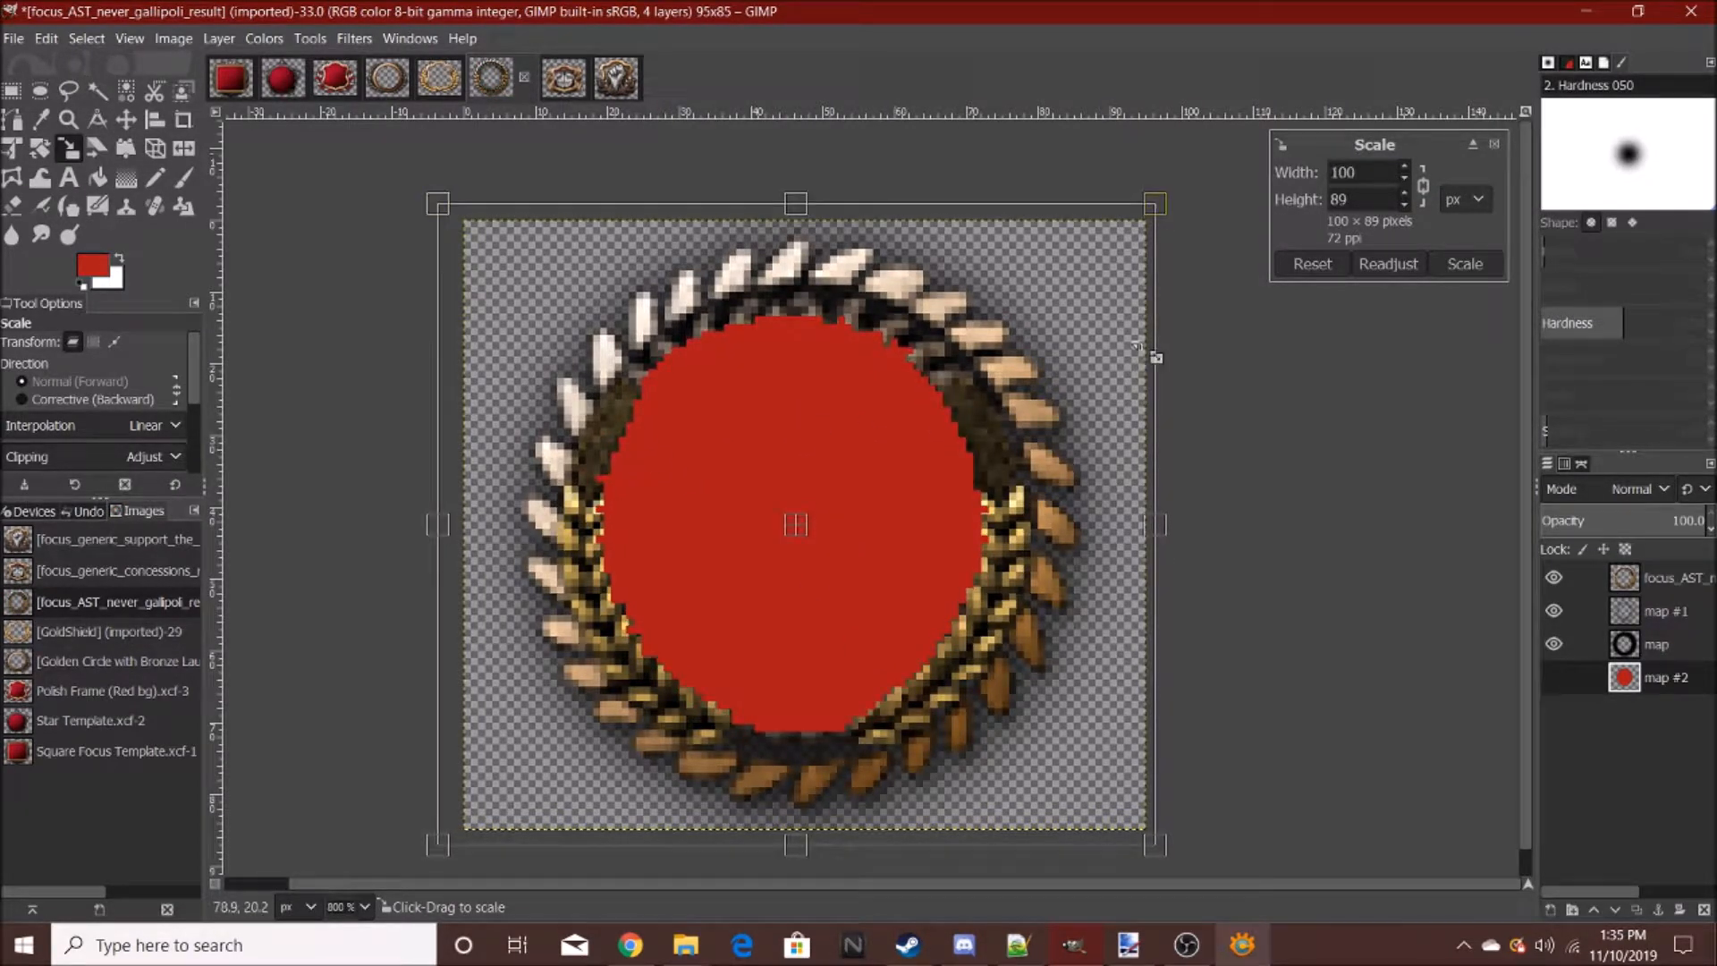
{"action": "left_click", "coordinate": [1463, 265]}
{"action": "scroll", "coordinate": [905, 569], "scroll_direction": "down", "scroll_amount": 8}
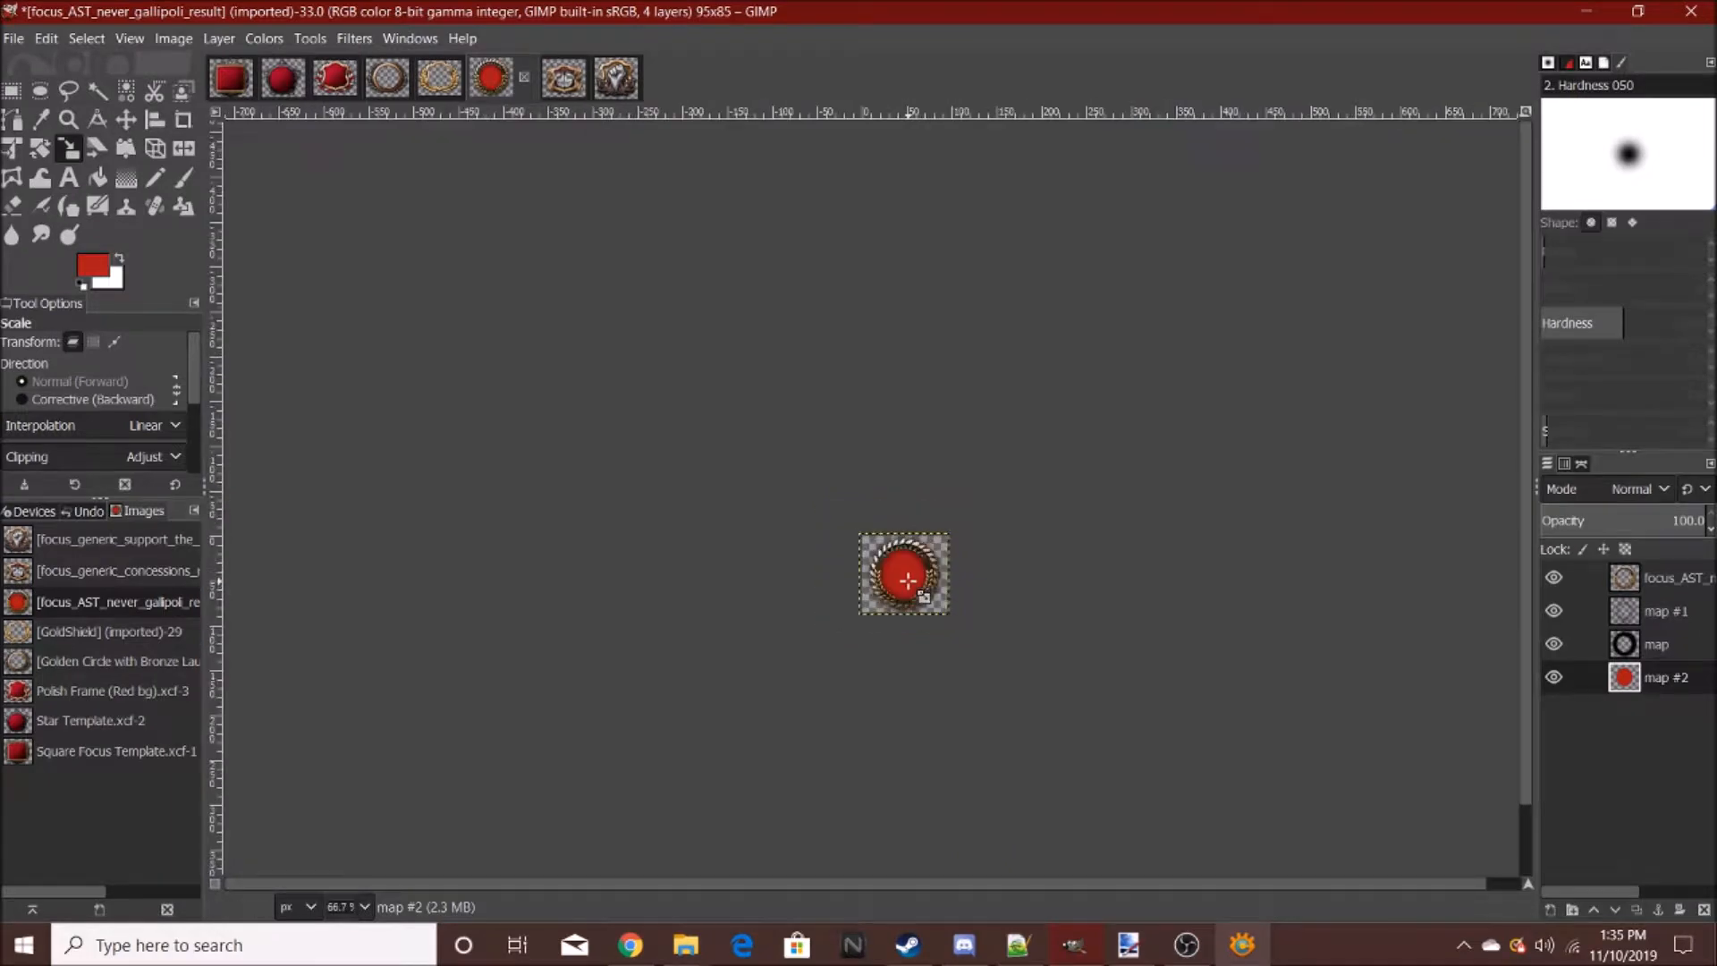
{"action": "scroll", "coordinate": [907, 580], "scroll_direction": "up", "scroll_amount": 6}
- Apply Add Bevel with a small thickness to the red disc layer, without working on a copy, and inspect the edge
{"action": "left_click", "coordinate": [355, 39]}
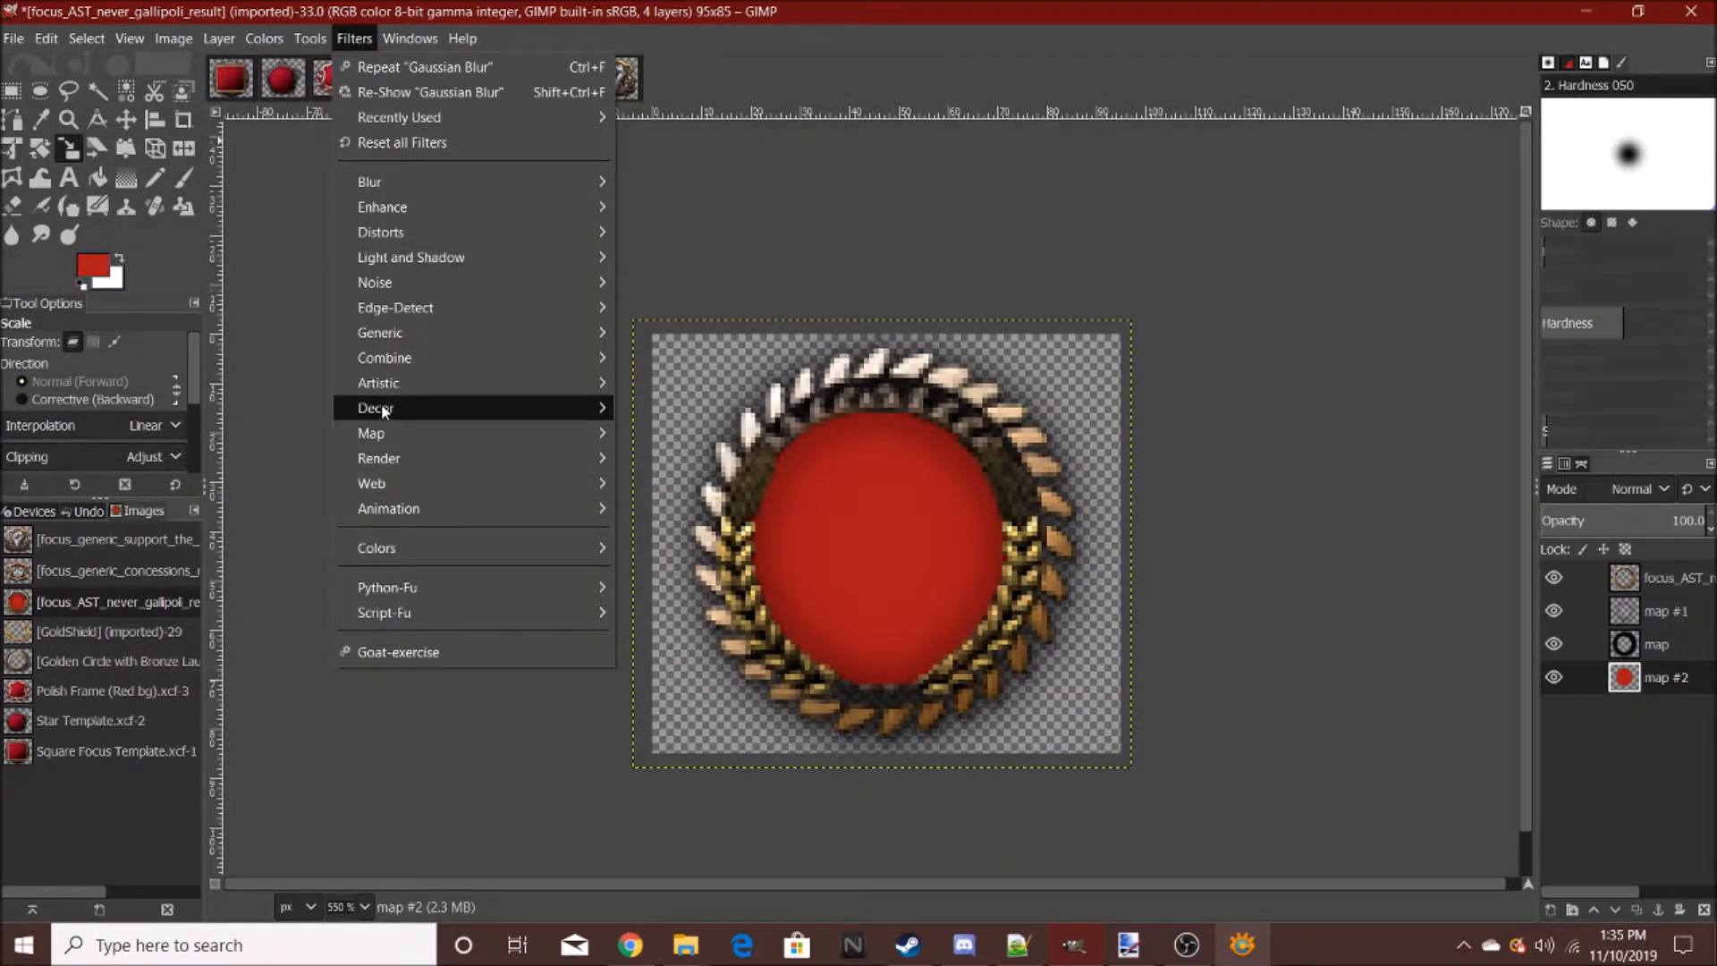
{"action": "mouse_move", "coordinate": [381, 408]}
{"action": "left_click", "coordinate": [729, 406]}
{"action": "left_click", "coordinate": [773, 467]}
{"action": "left_click_drag", "start_coordinate": [785, 407], "coordinate": [312, 253]}
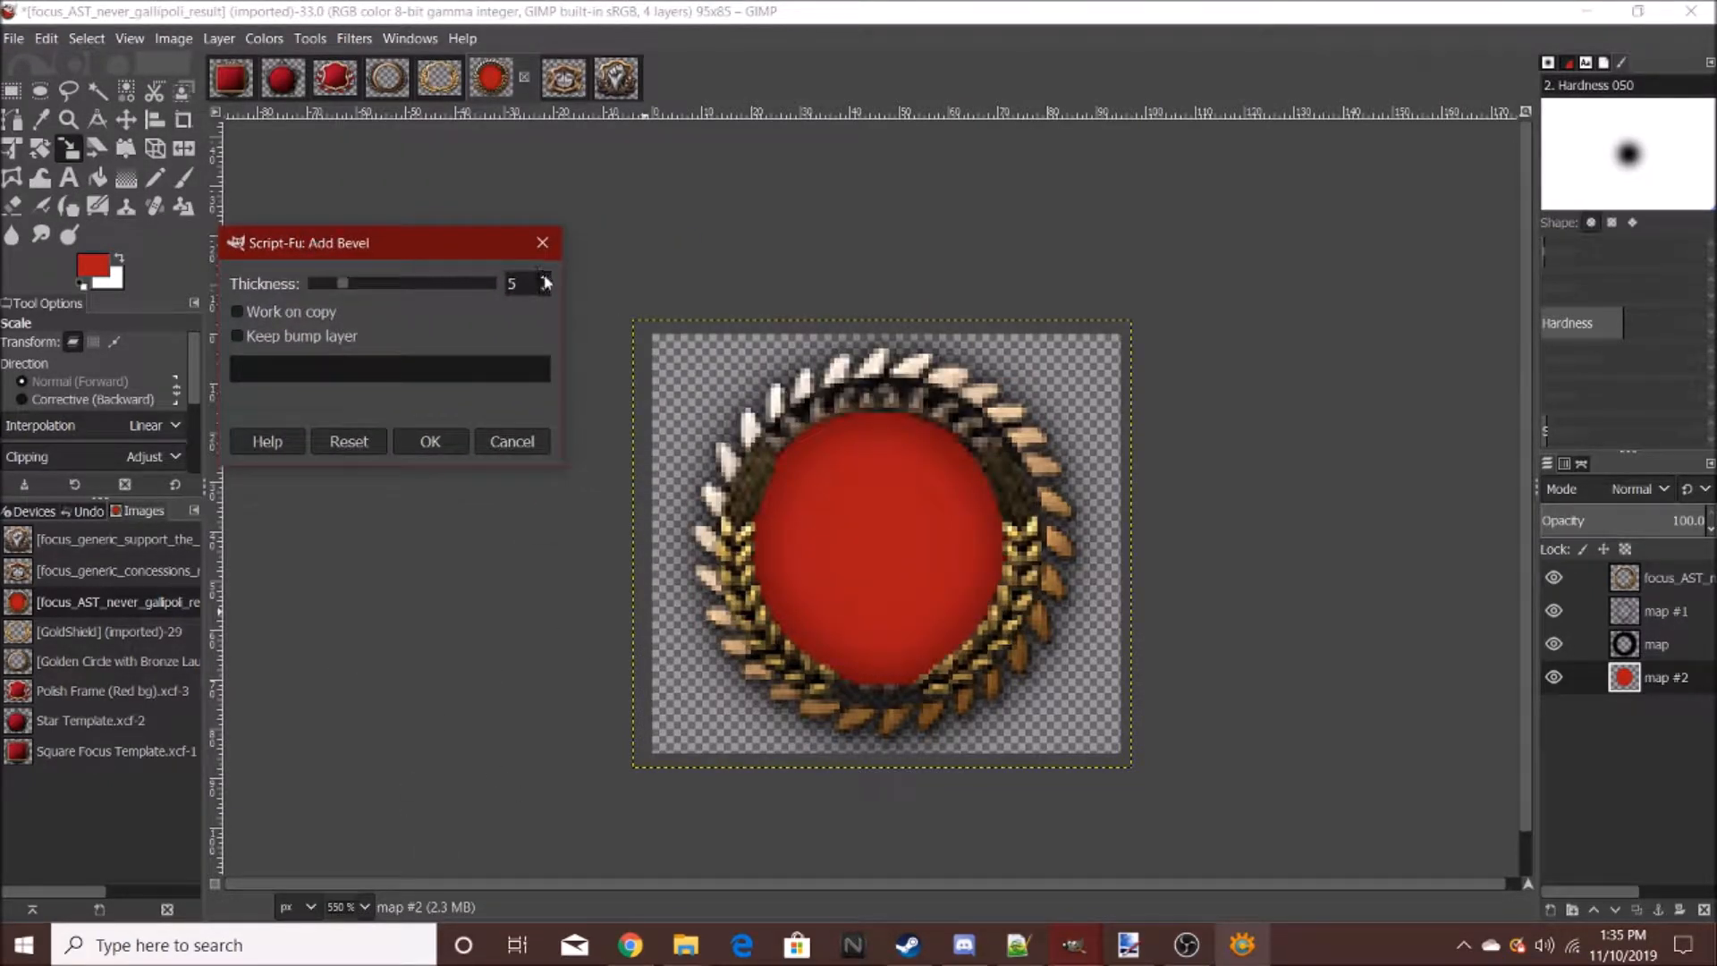
{"action": "left_click", "coordinate": [456, 442]}
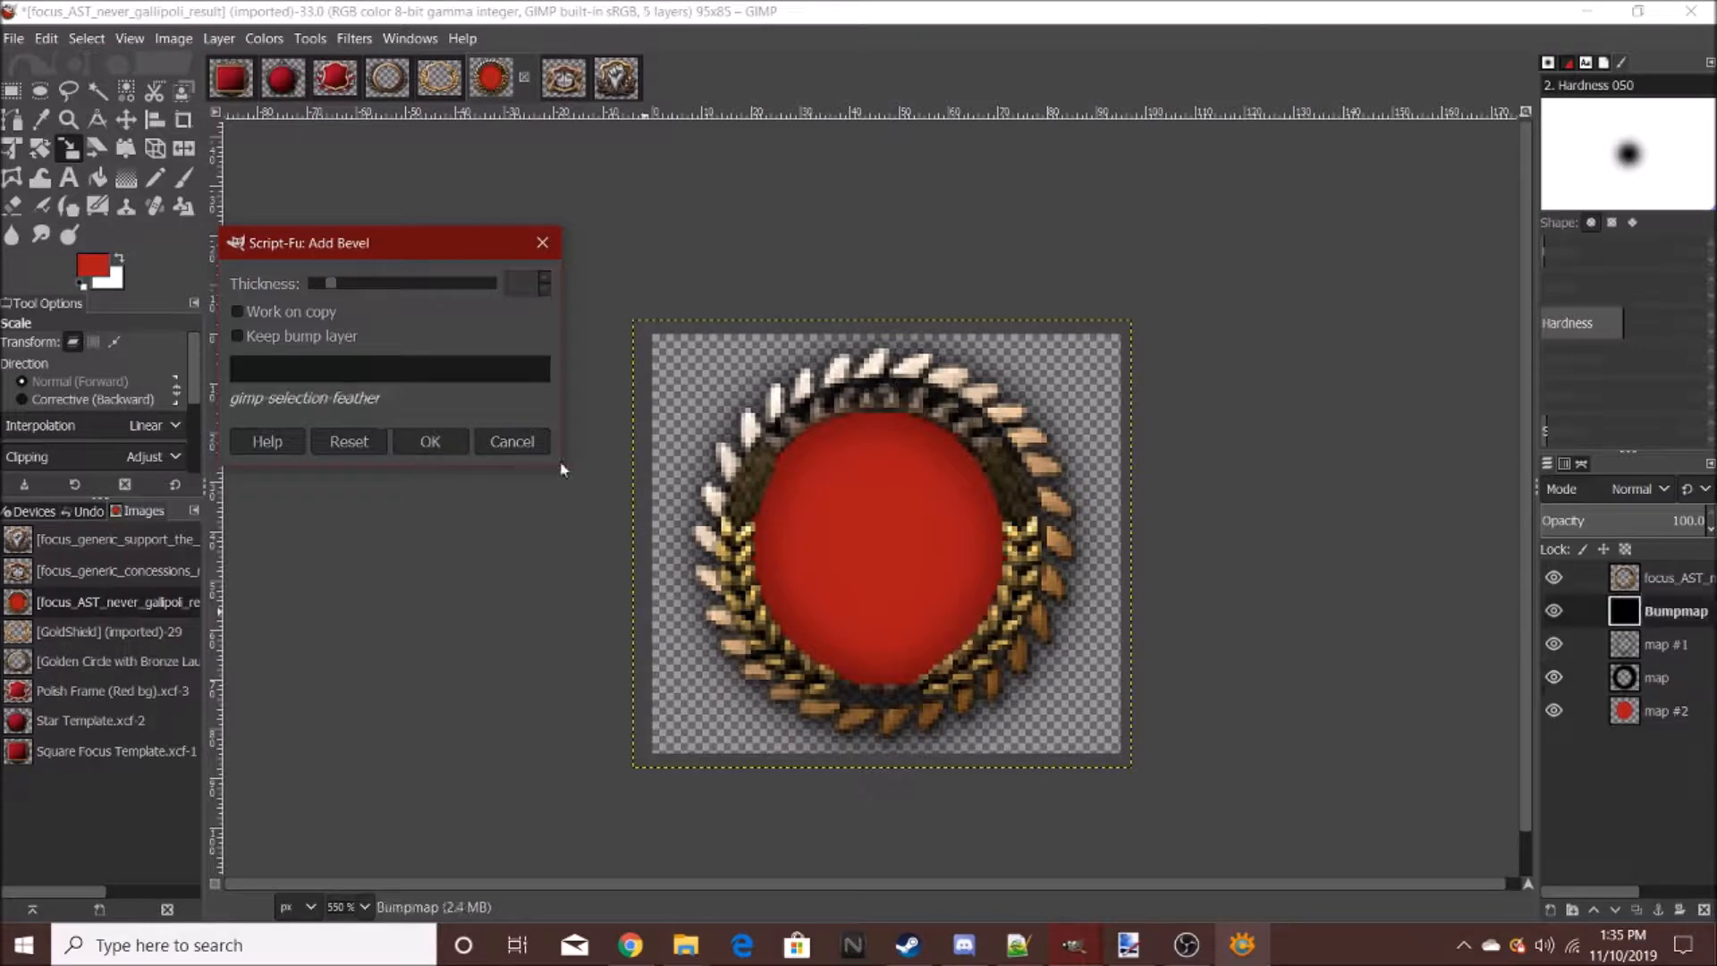
{"action": "scroll", "coordinate": [995, 566], "scroll_direction": "down", "scroll_amount": 1}
{"action": "scroll", "coordinate": [995, 565], "scroll_direction": "down", "scroll_amount": 6}
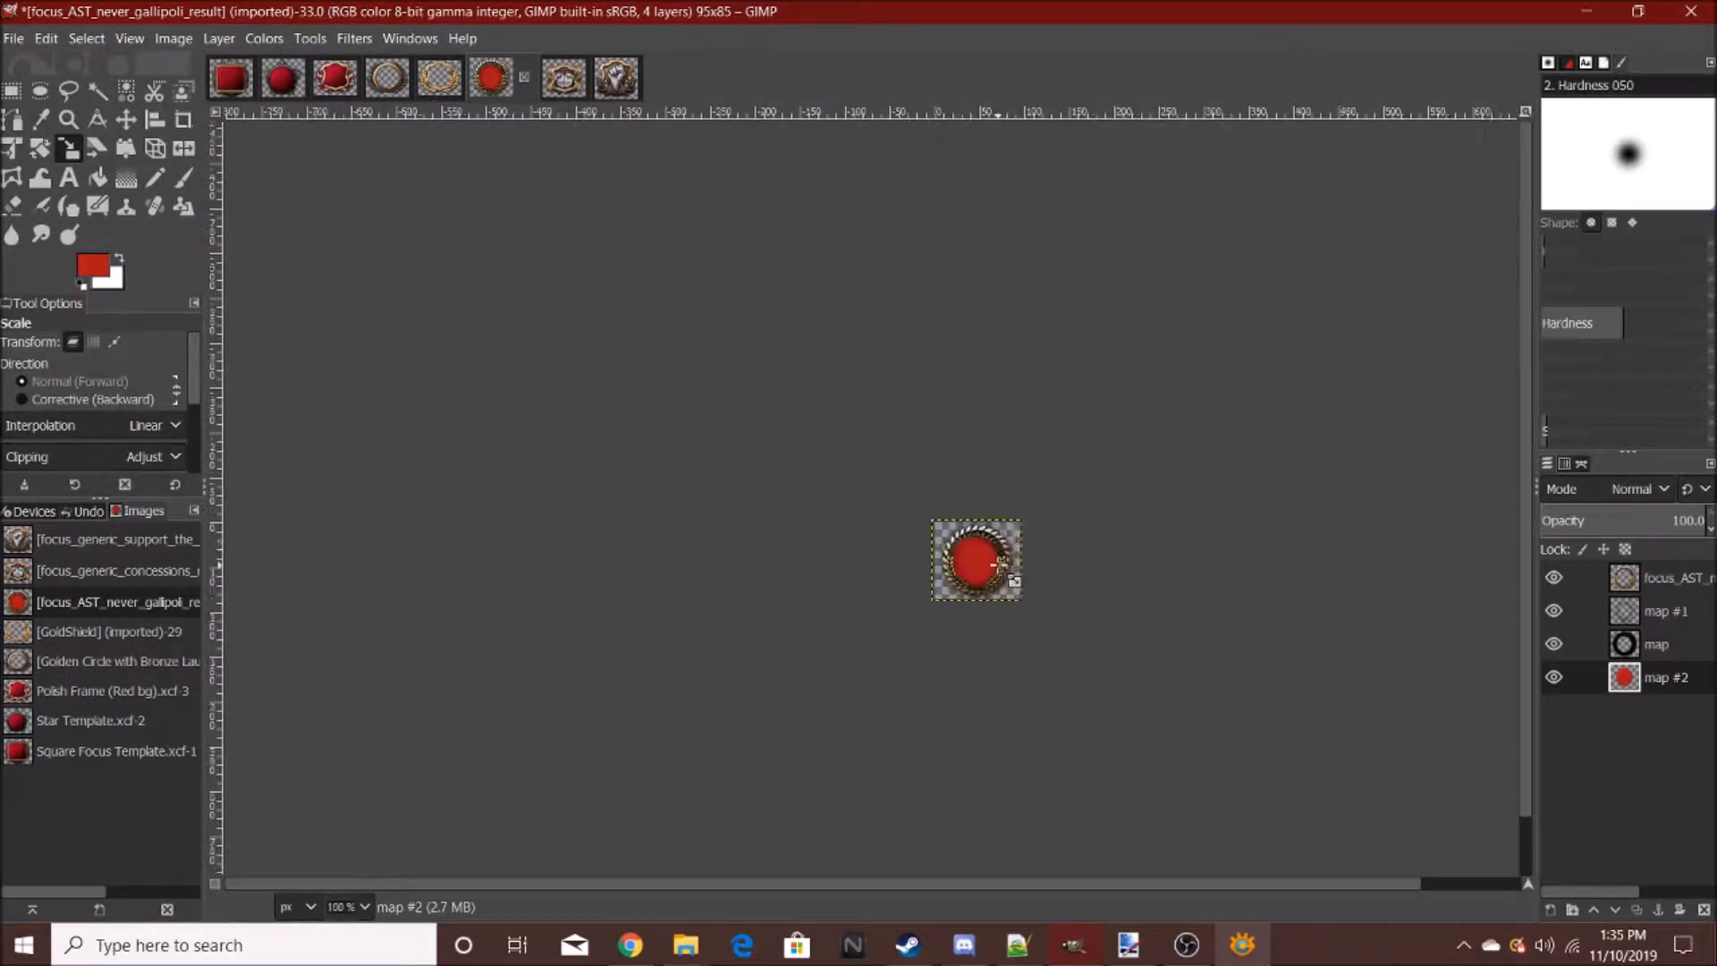
{"action": "scroll", "coordinate": [1004, 572], "scroll_direction": "up", "scroll_amount": 9}
{"action": "scroll", "coordinate": [882, 500], "scroll_direction": "down", "scroll_amount": 9}
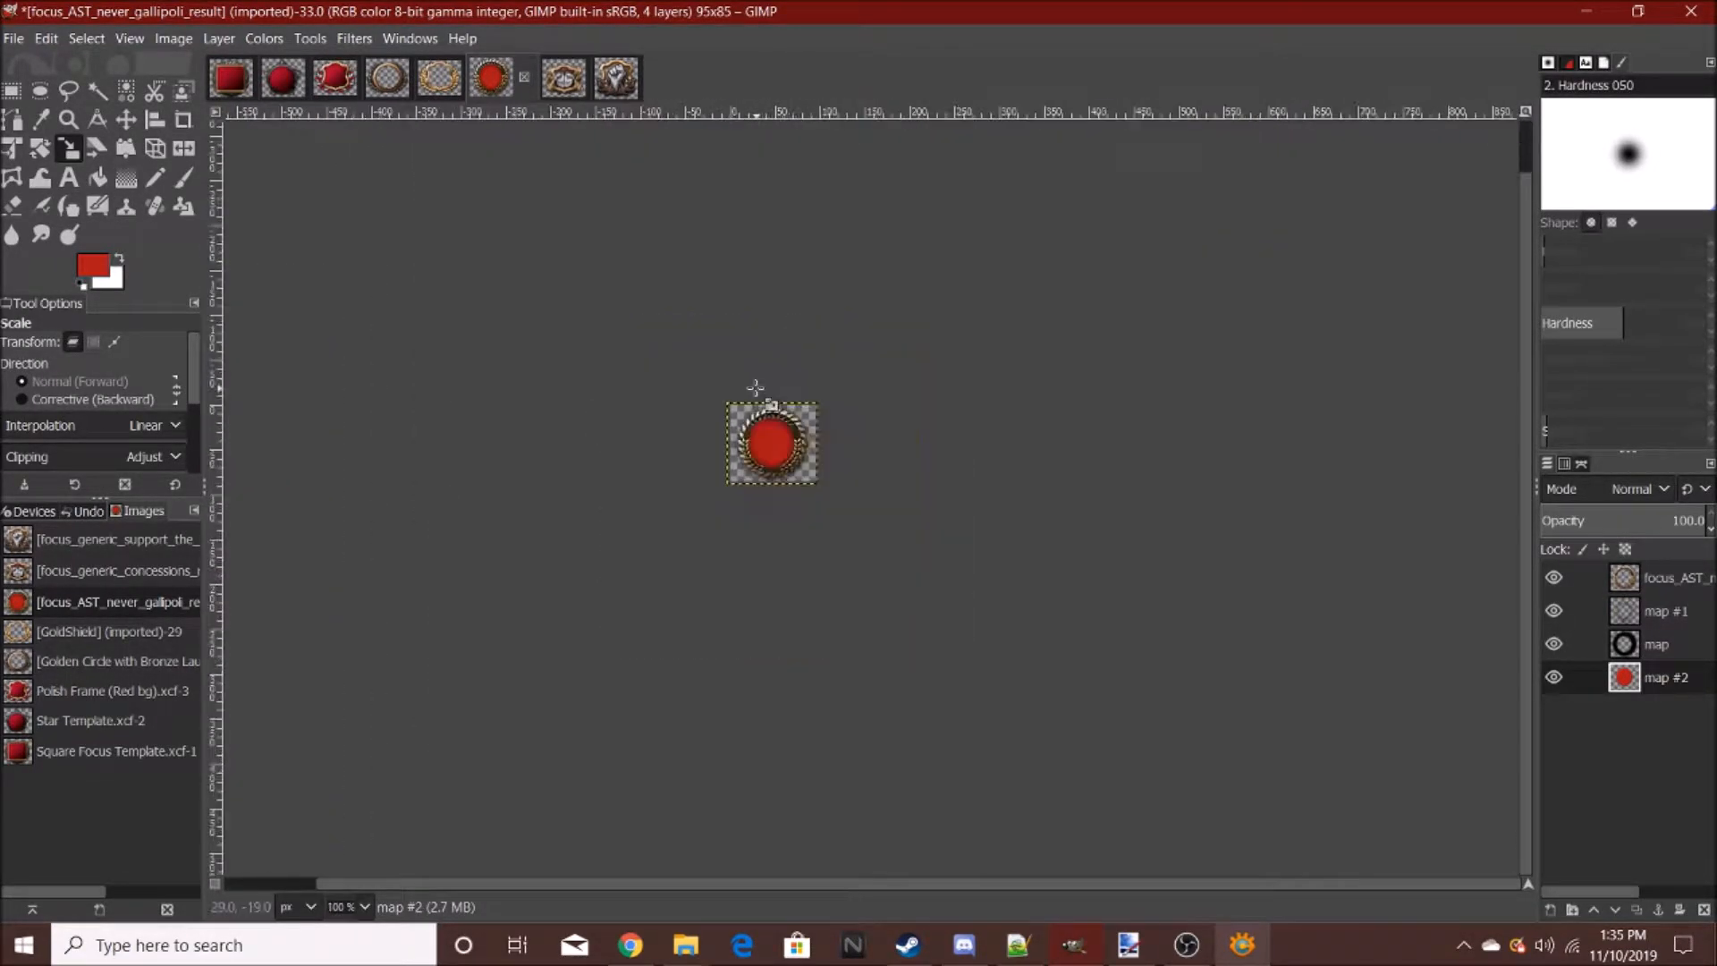
{"action": "scroll", "coordinate": [756, 398], "scroll_direction": "up", "scroll_amount": 5}
{"action": "scroll", "coordinate": [756, 398], "scroll_direction": "up", "scroll_amount": 2}
- Add a new transparent layer directly above the red disc layer
{"action": "right_click", "coordinate": [1566, 677]}
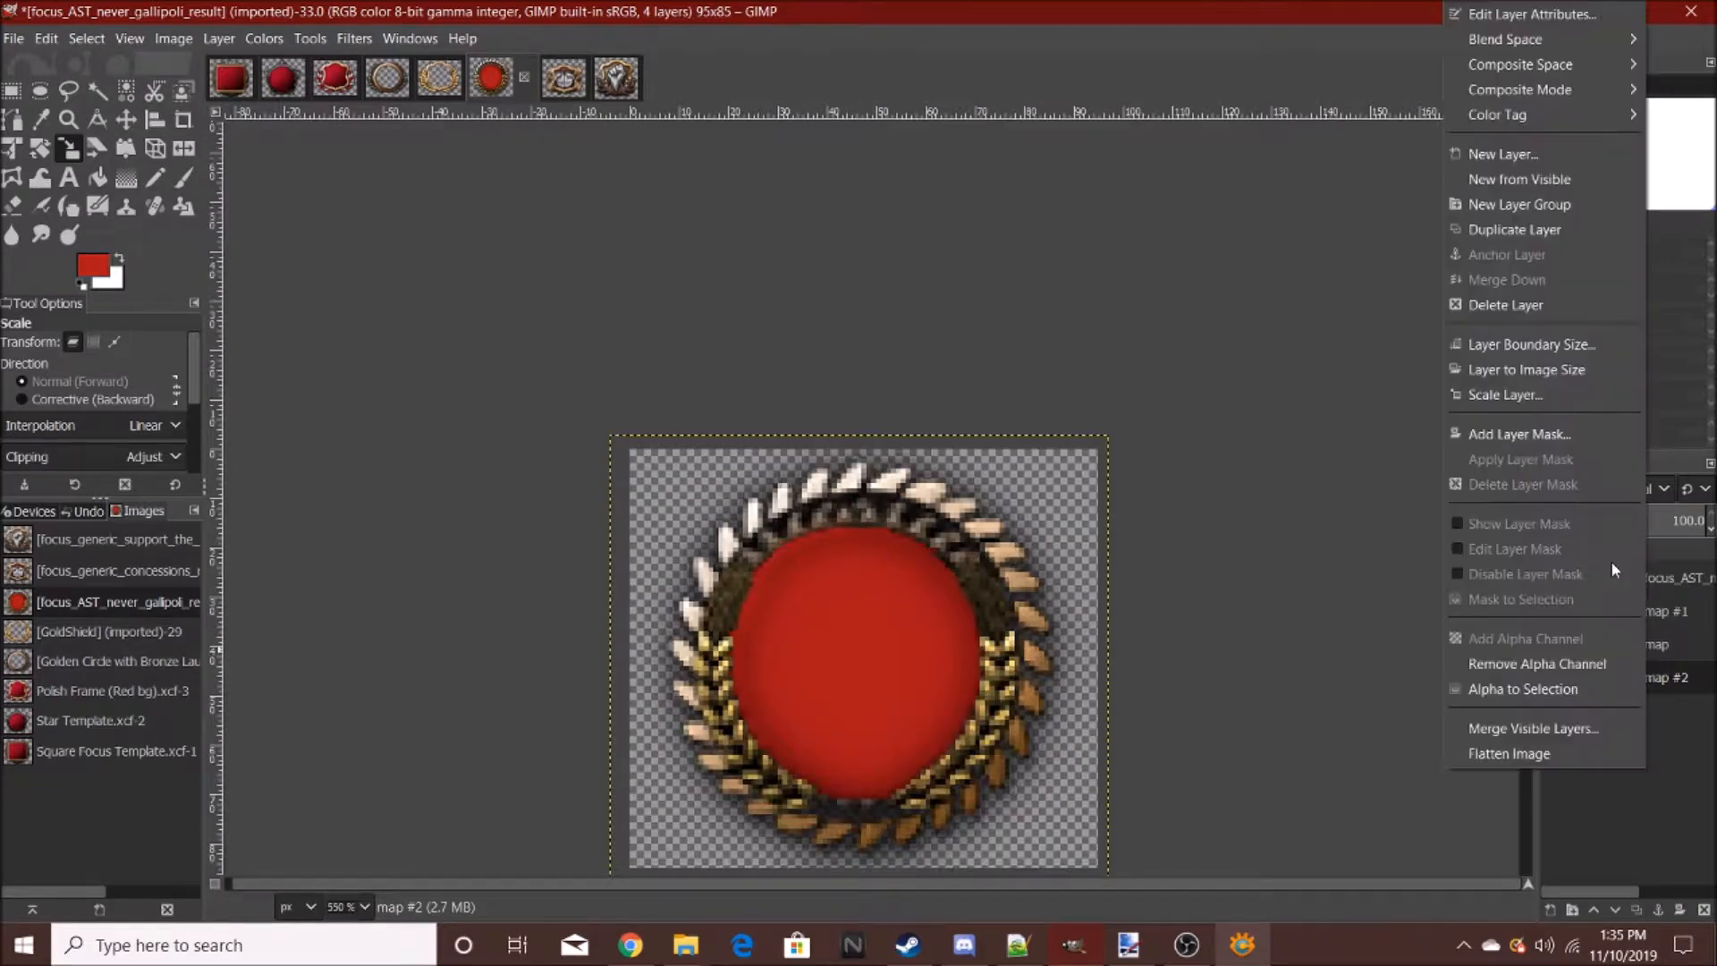
{"action": "left_click", "coordinate": [1485, 148]}
{"action": "left_click", "coordinate": [1571, 704]}
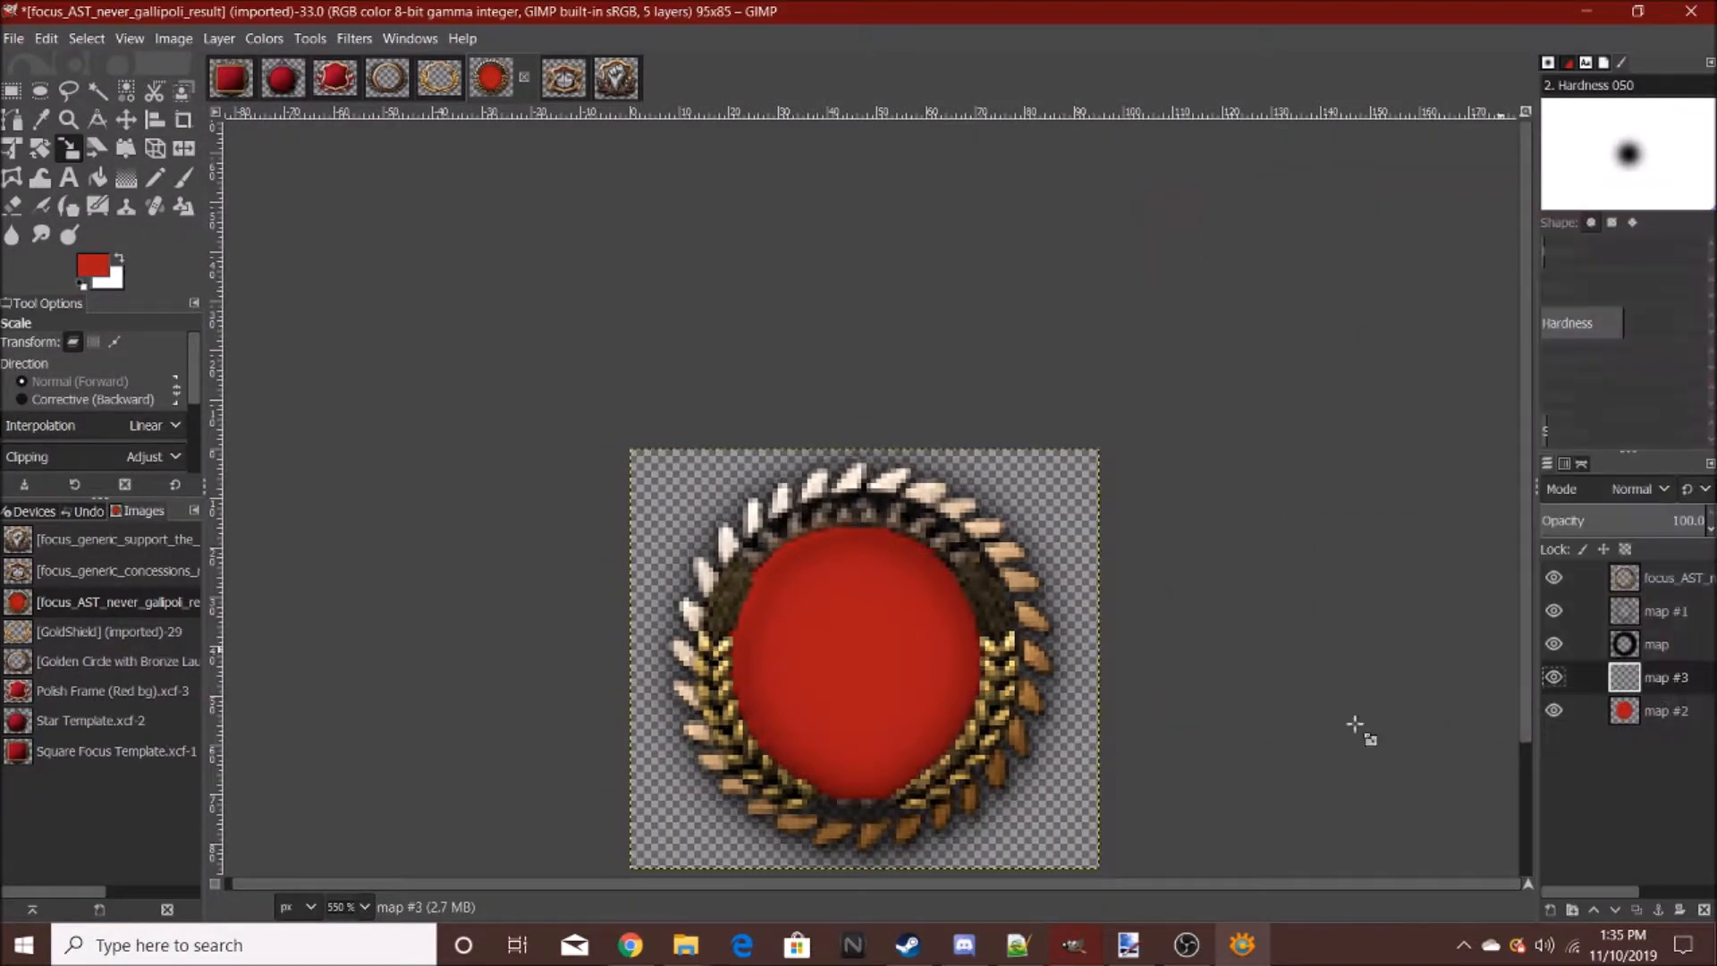
- Open calque_layer.png, bottom_shadow.png and bottom_right_shadow.png from the backgrounds folder inside focus_icon_making
{"action": "left_click", "coordinate": [14, 37]}
{"action": "left_click", "coordinate": [53, 138]}
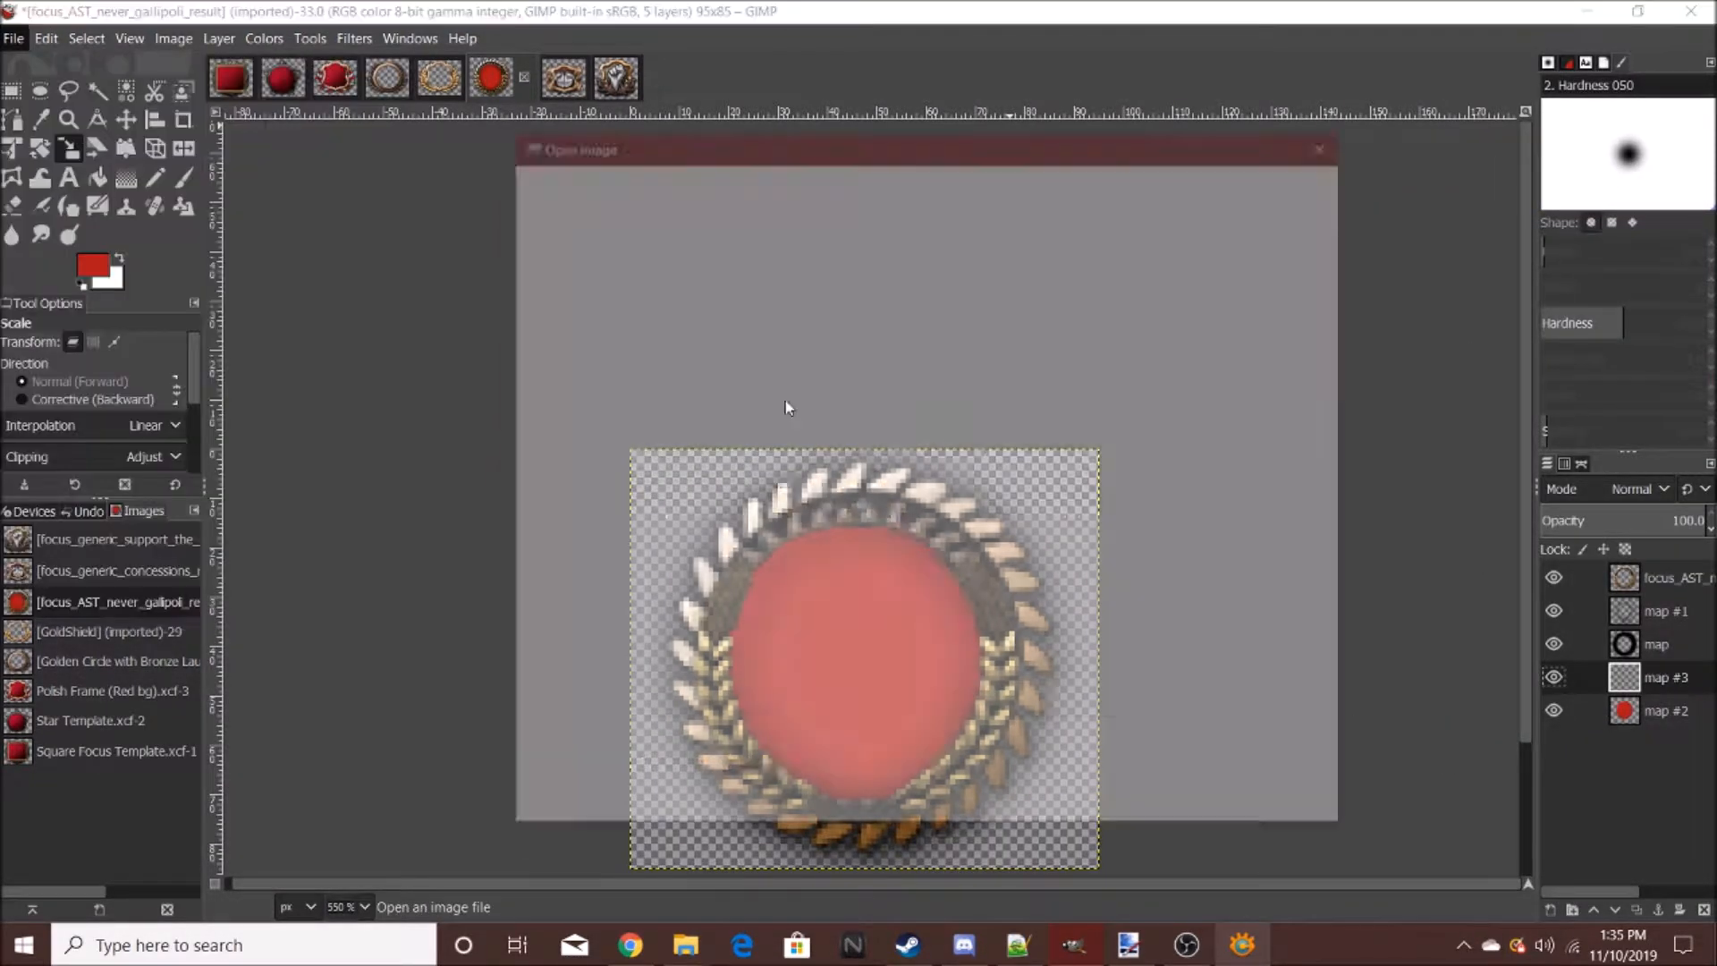
{"action": "left_click", "coordinate": [747, 271]}
{"action": "double_click", "coordinate": [711, 247]}
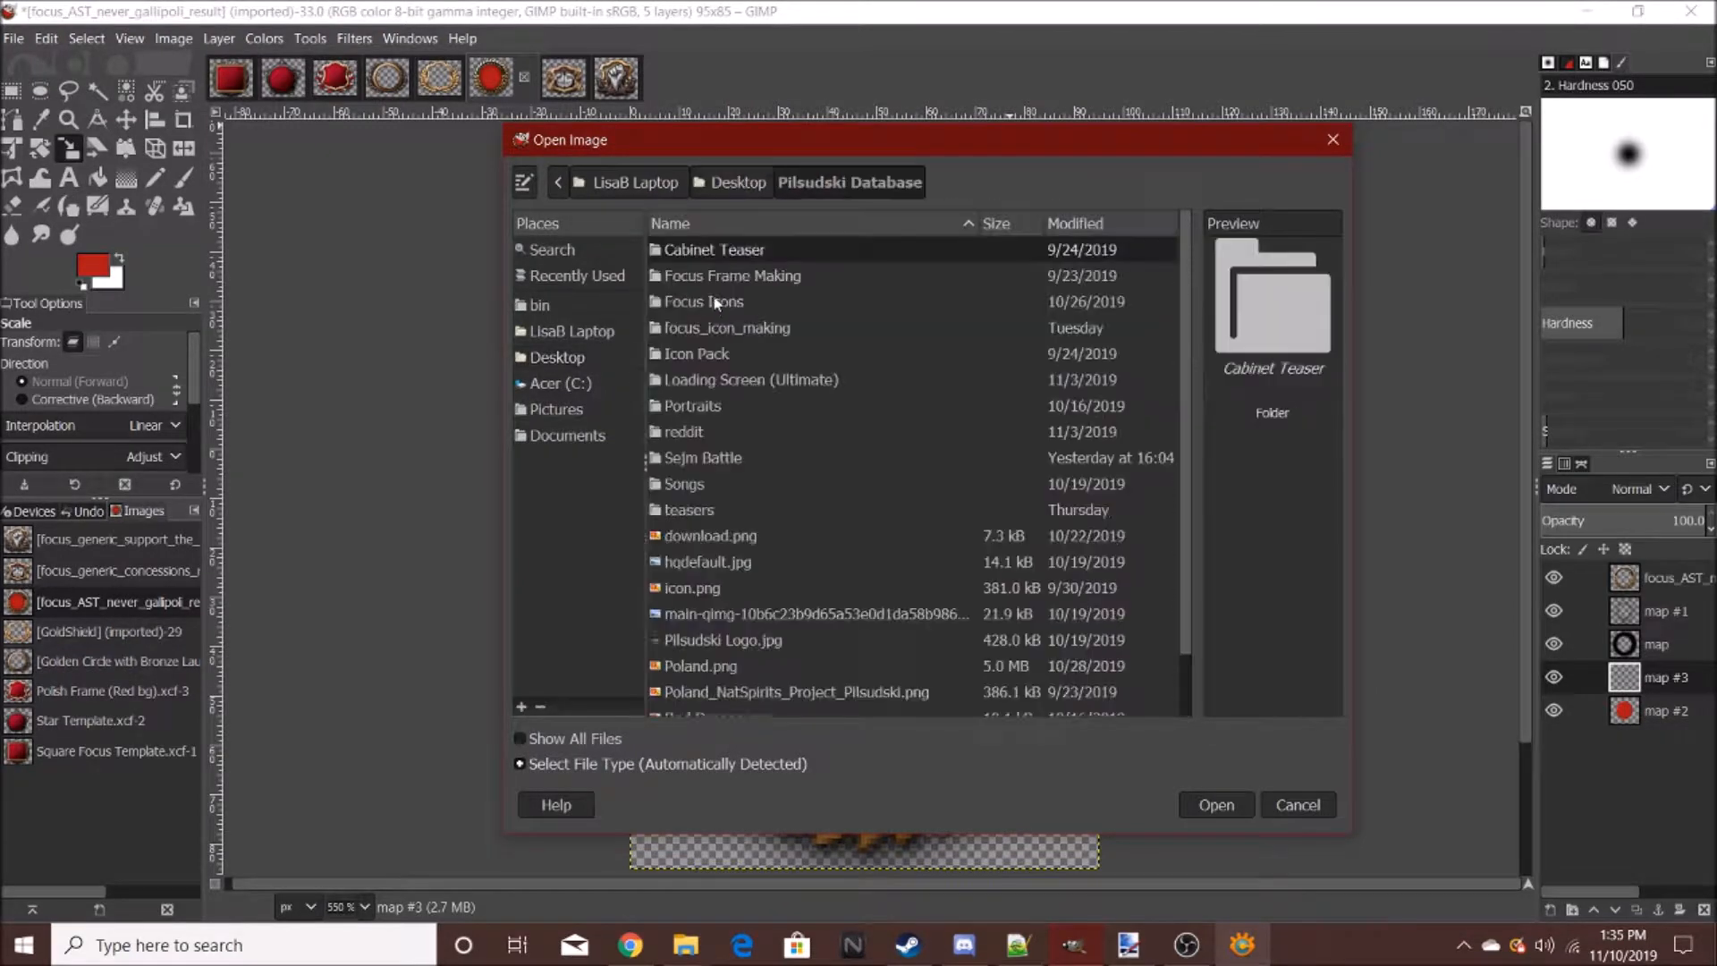
{"action": "double_click", "coordinate": [727, 328]}
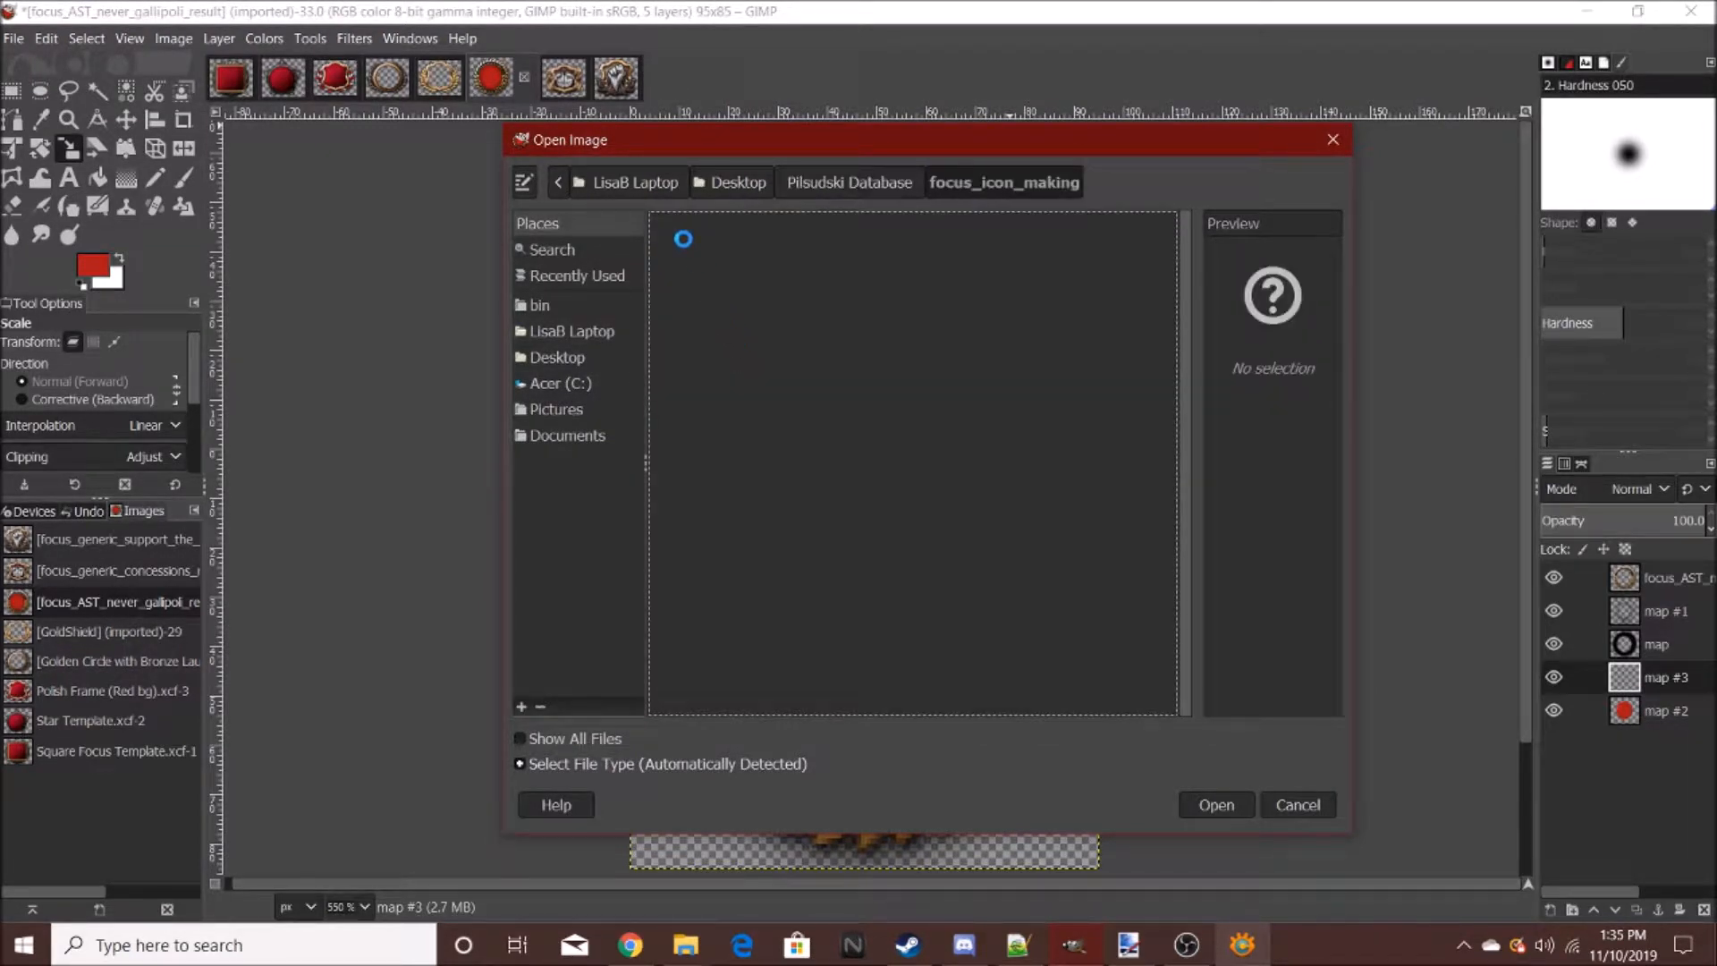
{"action": "double_click", "coordinate": [689, 253]}
{"action": "scroll", "coordinate": [826, 535], "scroll_direction": "down", "scroll_amount": 5}
{"action": "left_click", "coordinate": [685, 483]}
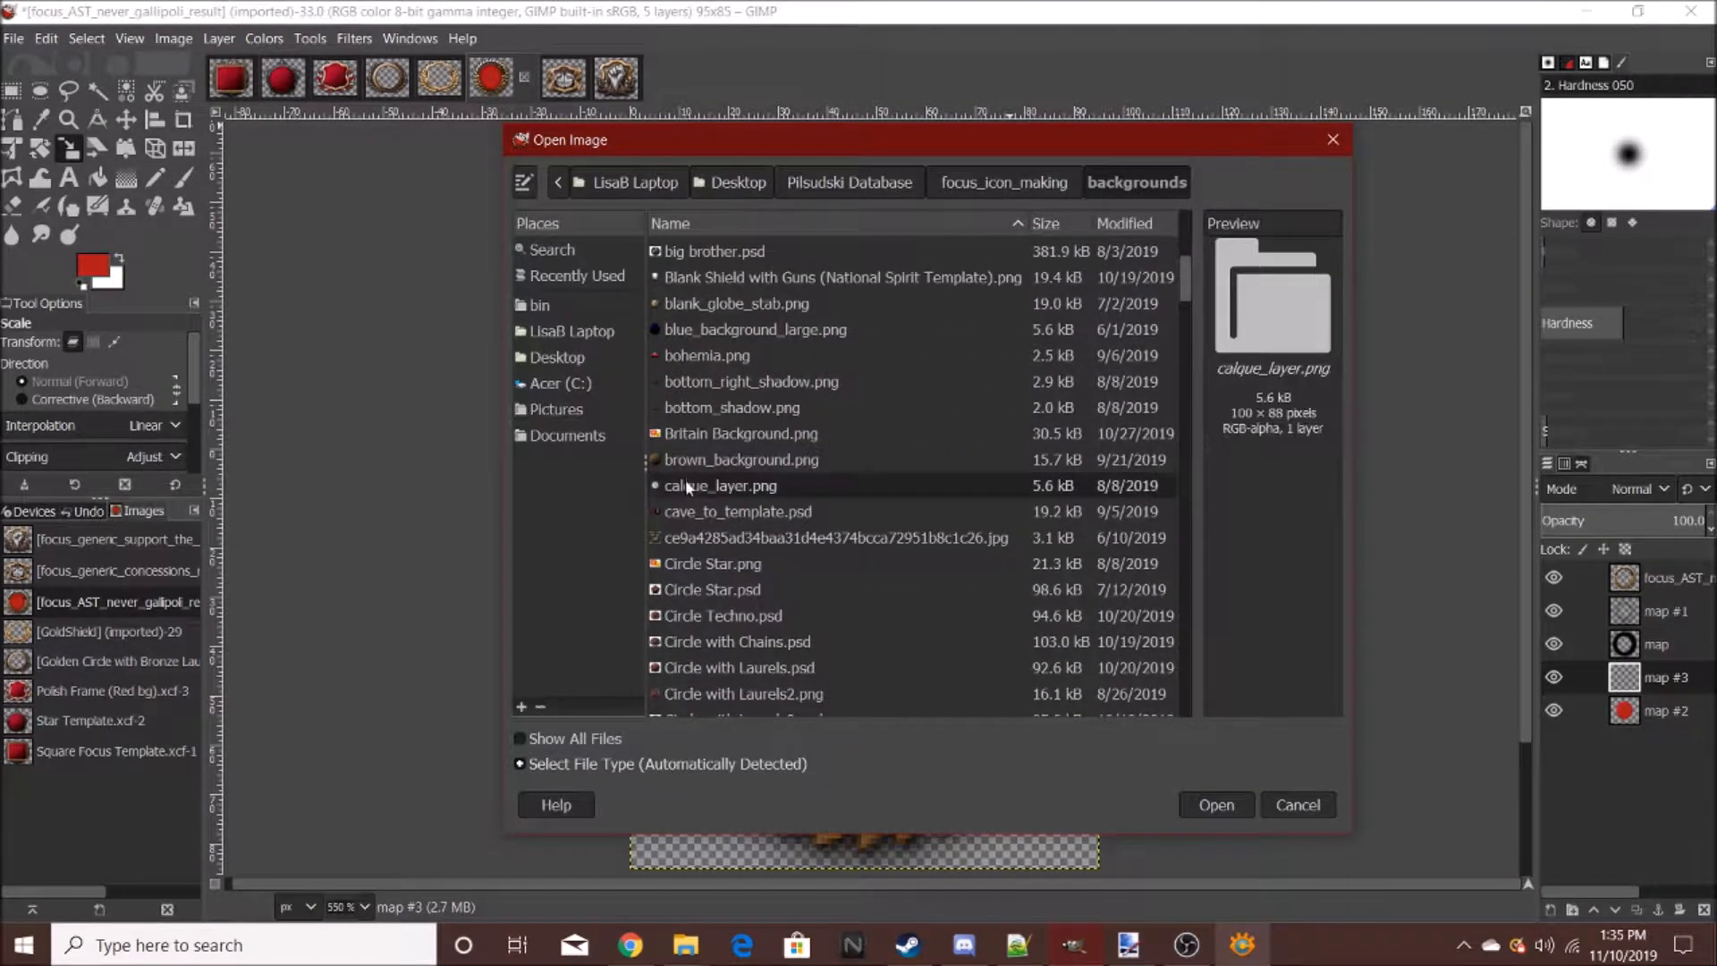
{"action": "left_click", "coordinate": [686, 415], "text": "ctrl"}
{"action": "left_click", "coordinate": [708, 392], "text": "ctrl"}
{"action": "key", "text": "Return"}
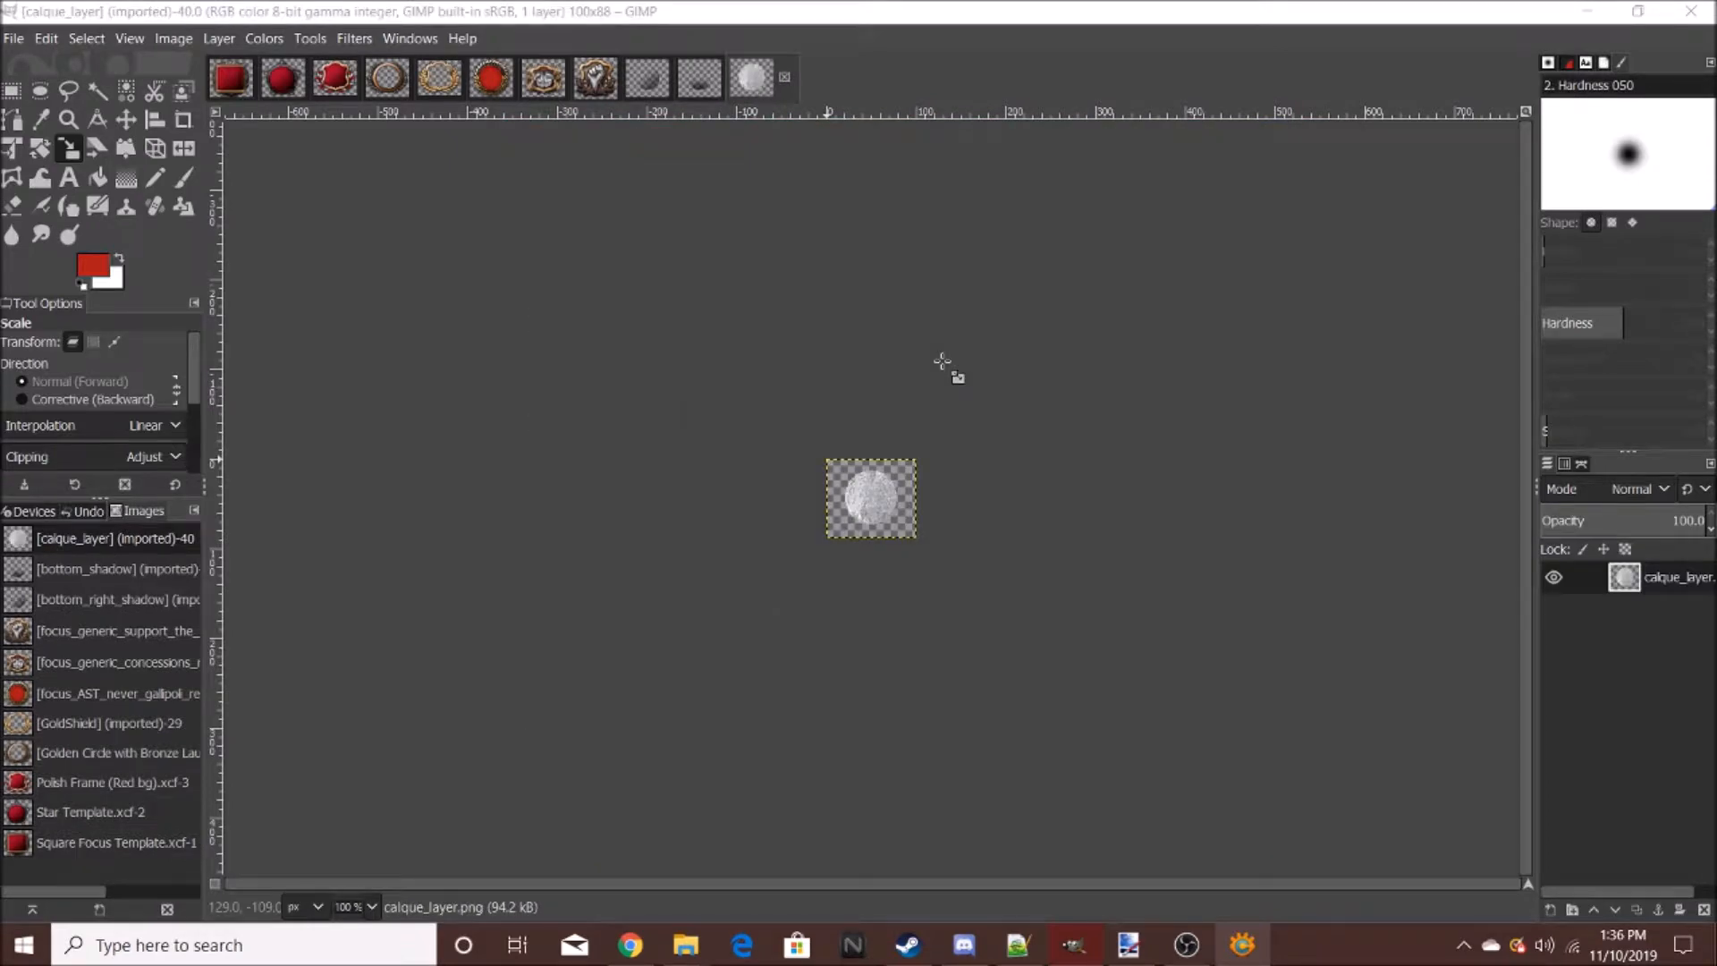
- Copy the grey texture from calque_layer, paste it into the wreath image and anchor it to the empty layer above the red disc
{"action": "left_click", "coordinate": [820, 7]}
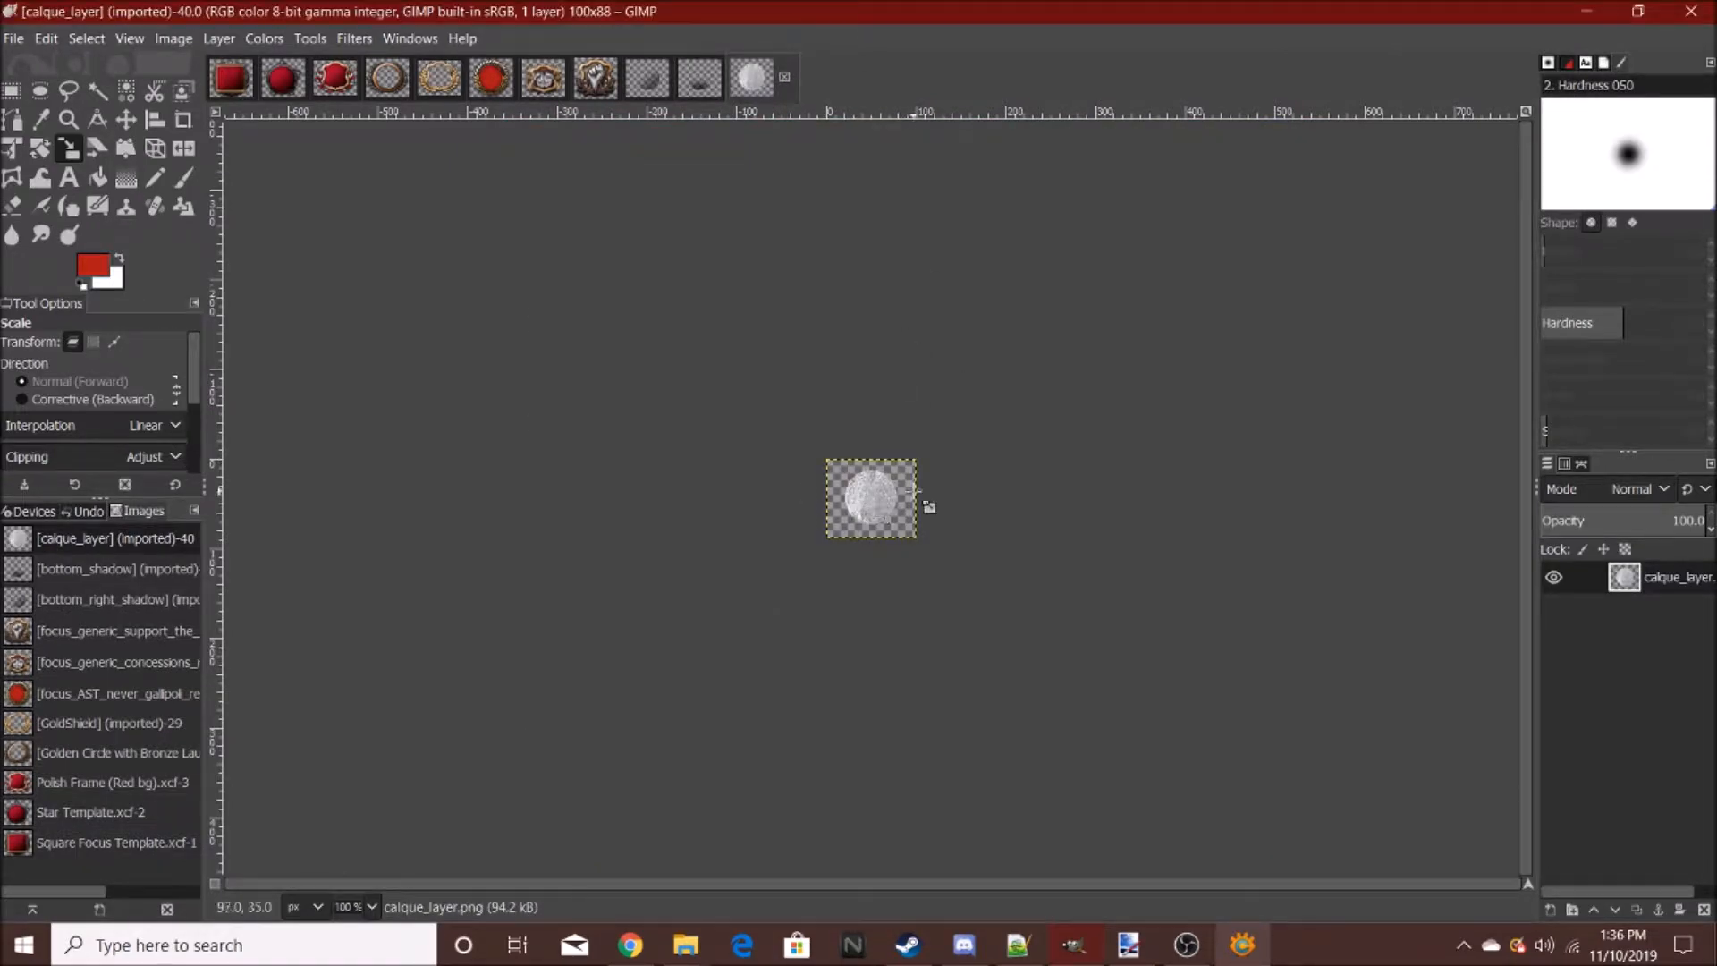
{"action": "key", "text": "4"}
{"action": "left_click", "coordinate": [504, 89]}
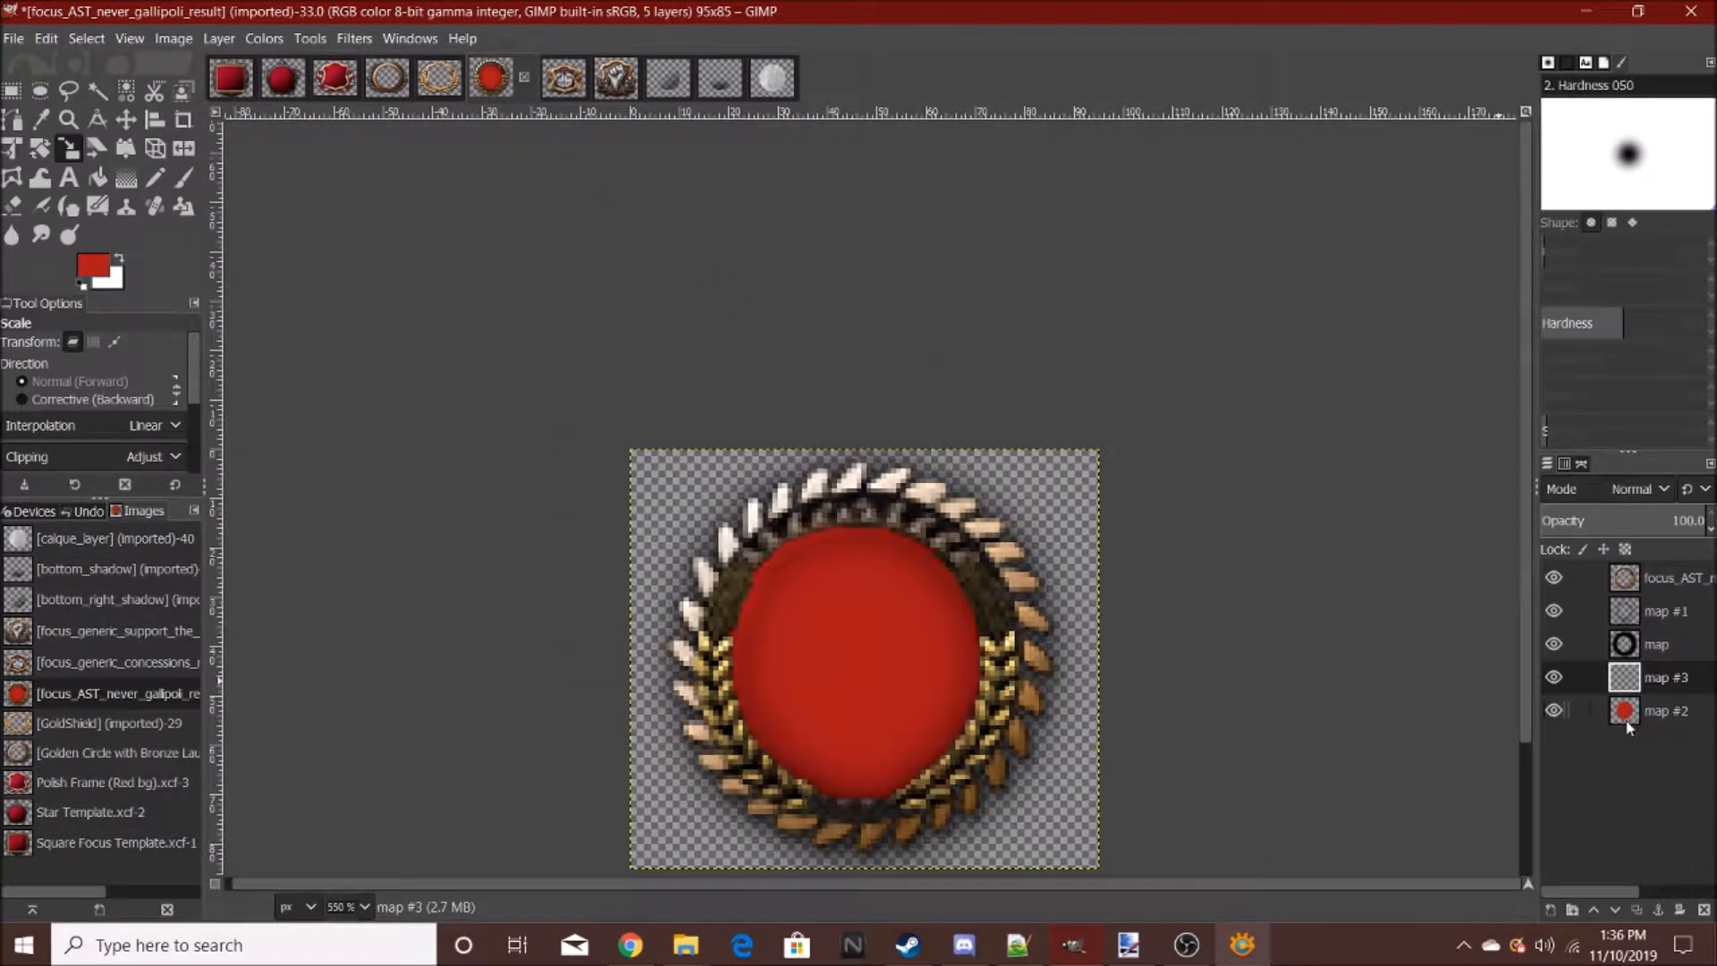
{"action": "key", "text": "ctrl+v"}
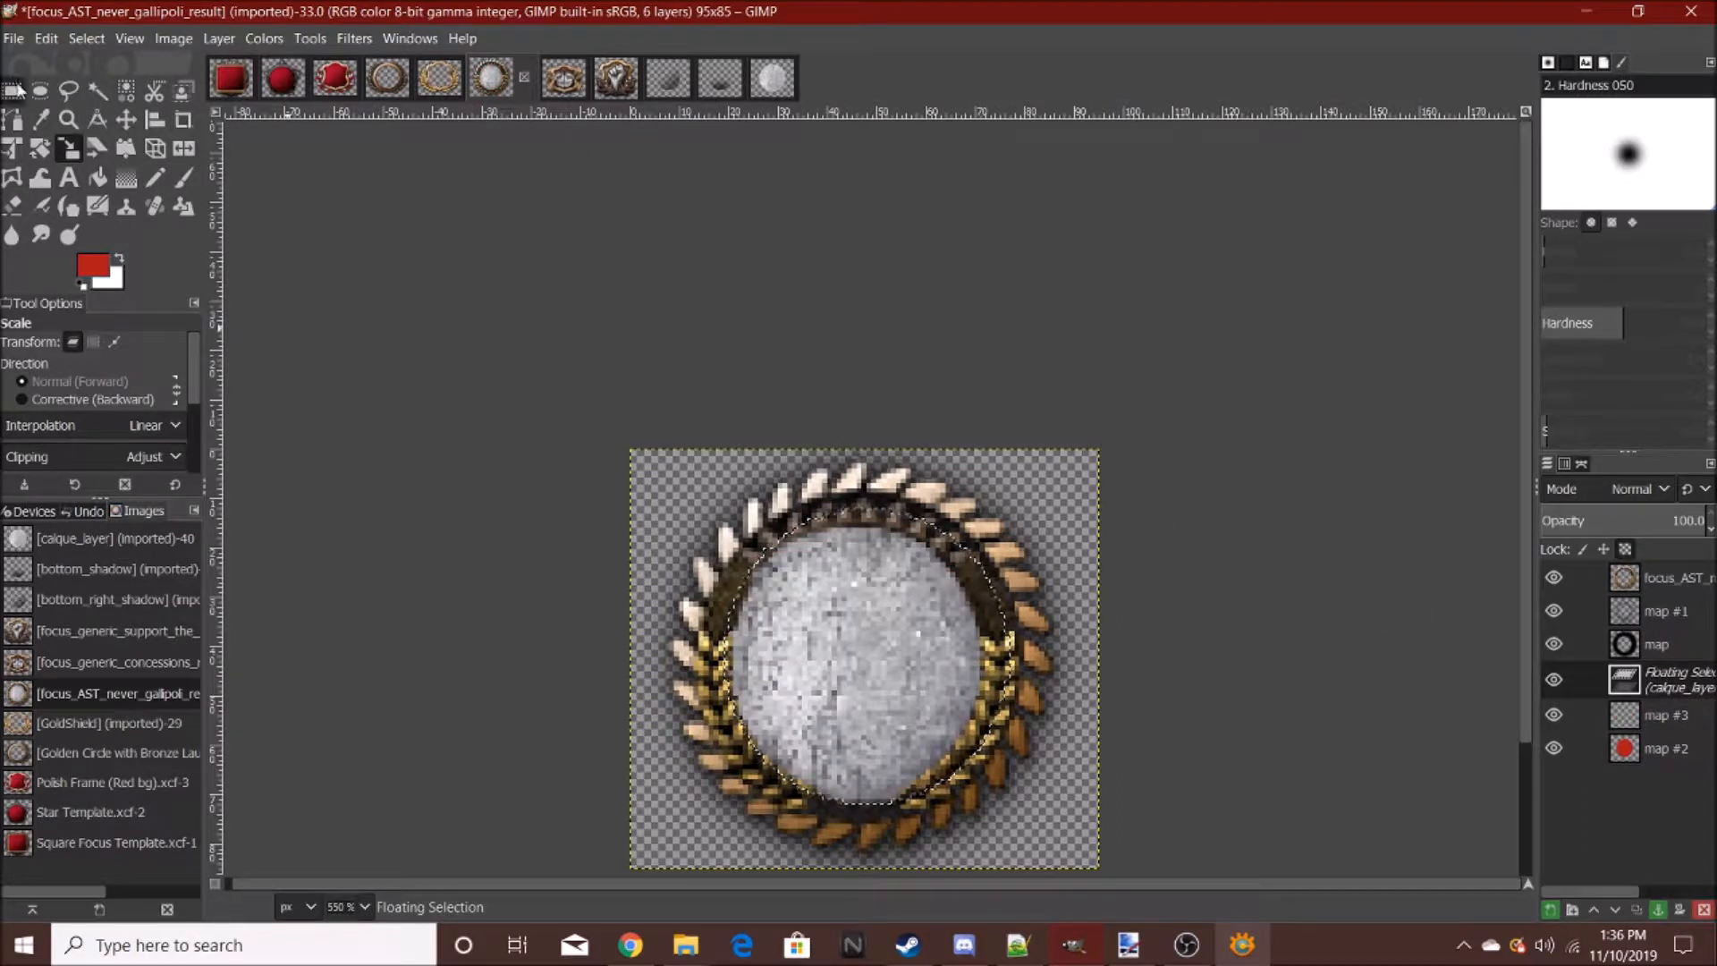
{"action": "key", "text": "r"}
{"action": "left_click", "coordinate": [793, 330]}
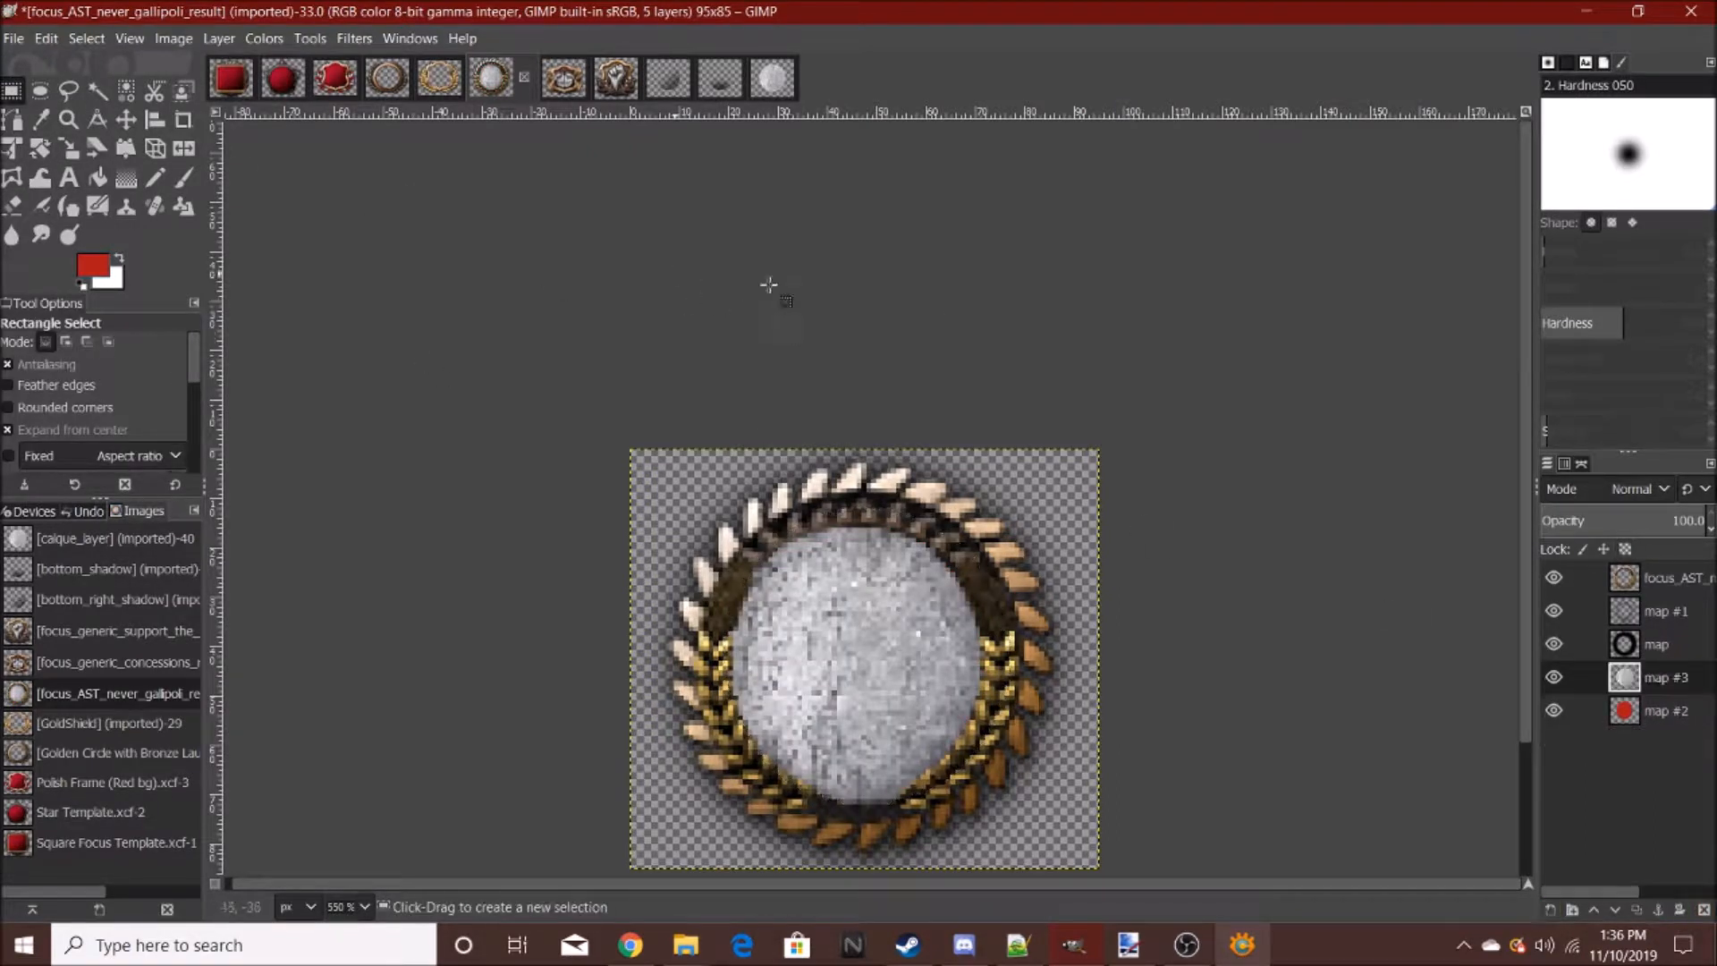
- Set the texture layer to Multiply mode with an opacity of about 56.2 and check the textured disc
{"action": "left_click", "coordinate": [1646, 489]}
{"action": "left_click", "coordinate": [1530, 357]}
{"action": "scroll", "coordinate": [890, 759], "scroll_direction": "down", "scroll_amount": 3}
{"action": "scroll", "coordinate": [890, 762], "scroll_direction": "up", "scroll_amount": 3}
{"action": "left_click", "coordinate": [1643, 520]}
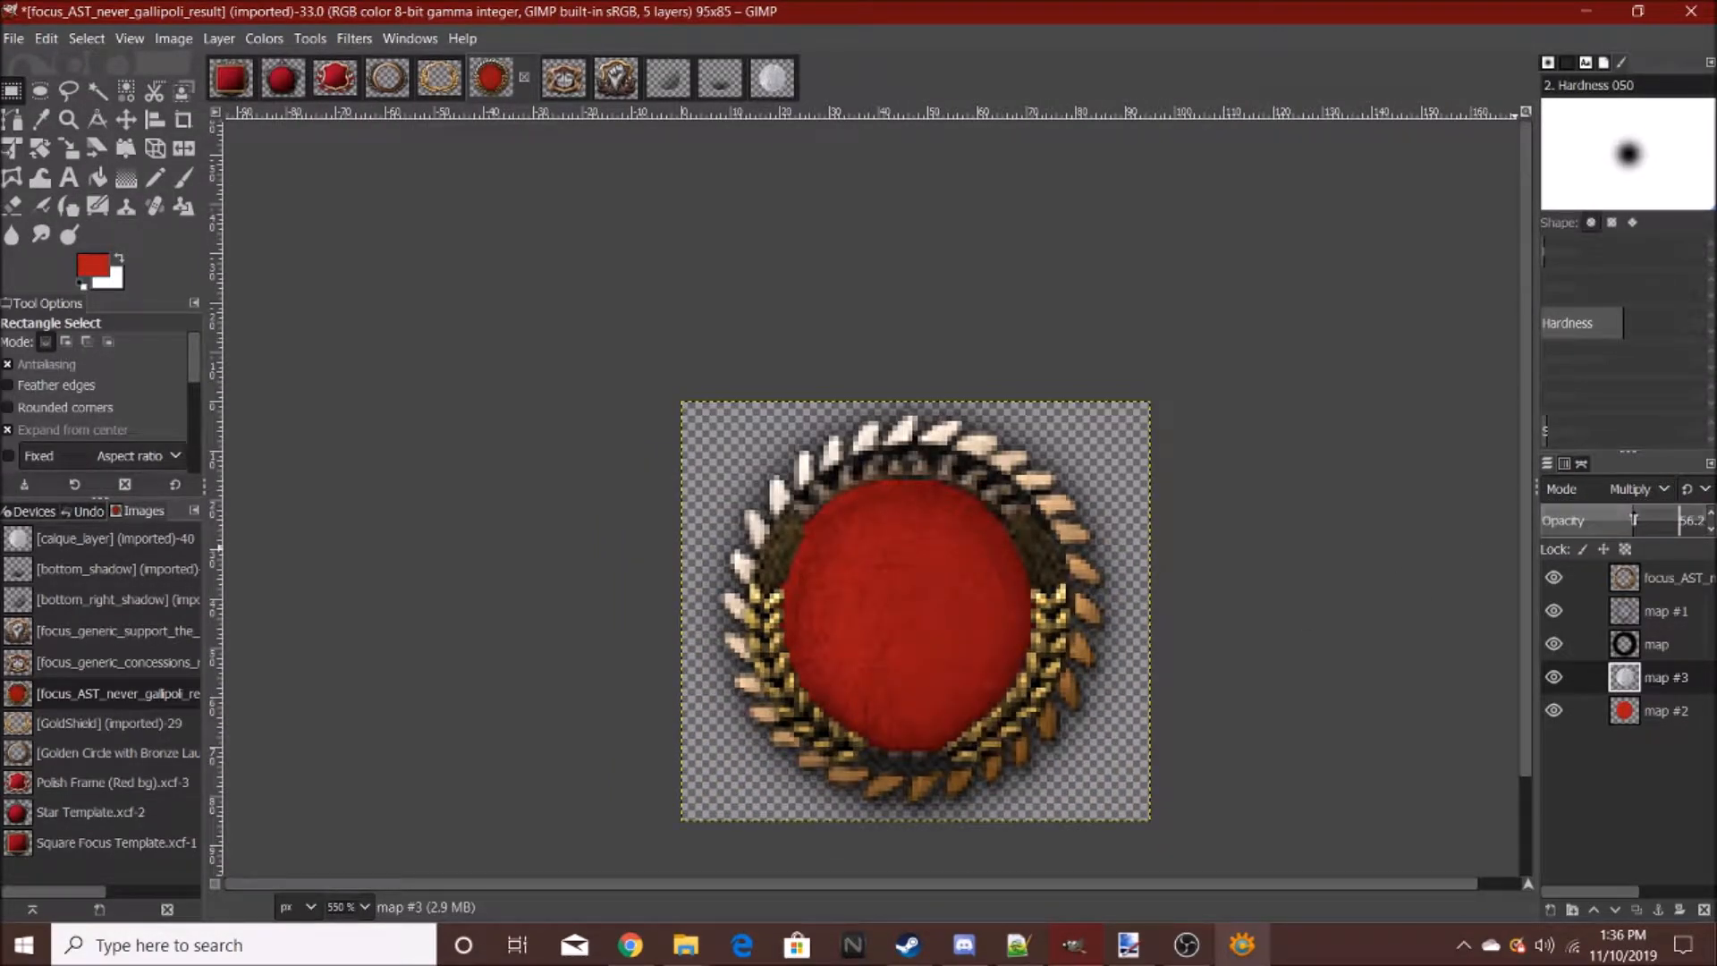
{"action": "scroll", "coordinate": [949, 631], "scroll_direction": "down", "scroll_amount": 6}
{"action": "scroll", "coordinate": [948, 626], "scroll_direction": "up", "scroll_amount": 5}
{"action": "scroll", "coordinate": [948, 631], "scroll_direction": "down", "scroll_amount": 2}
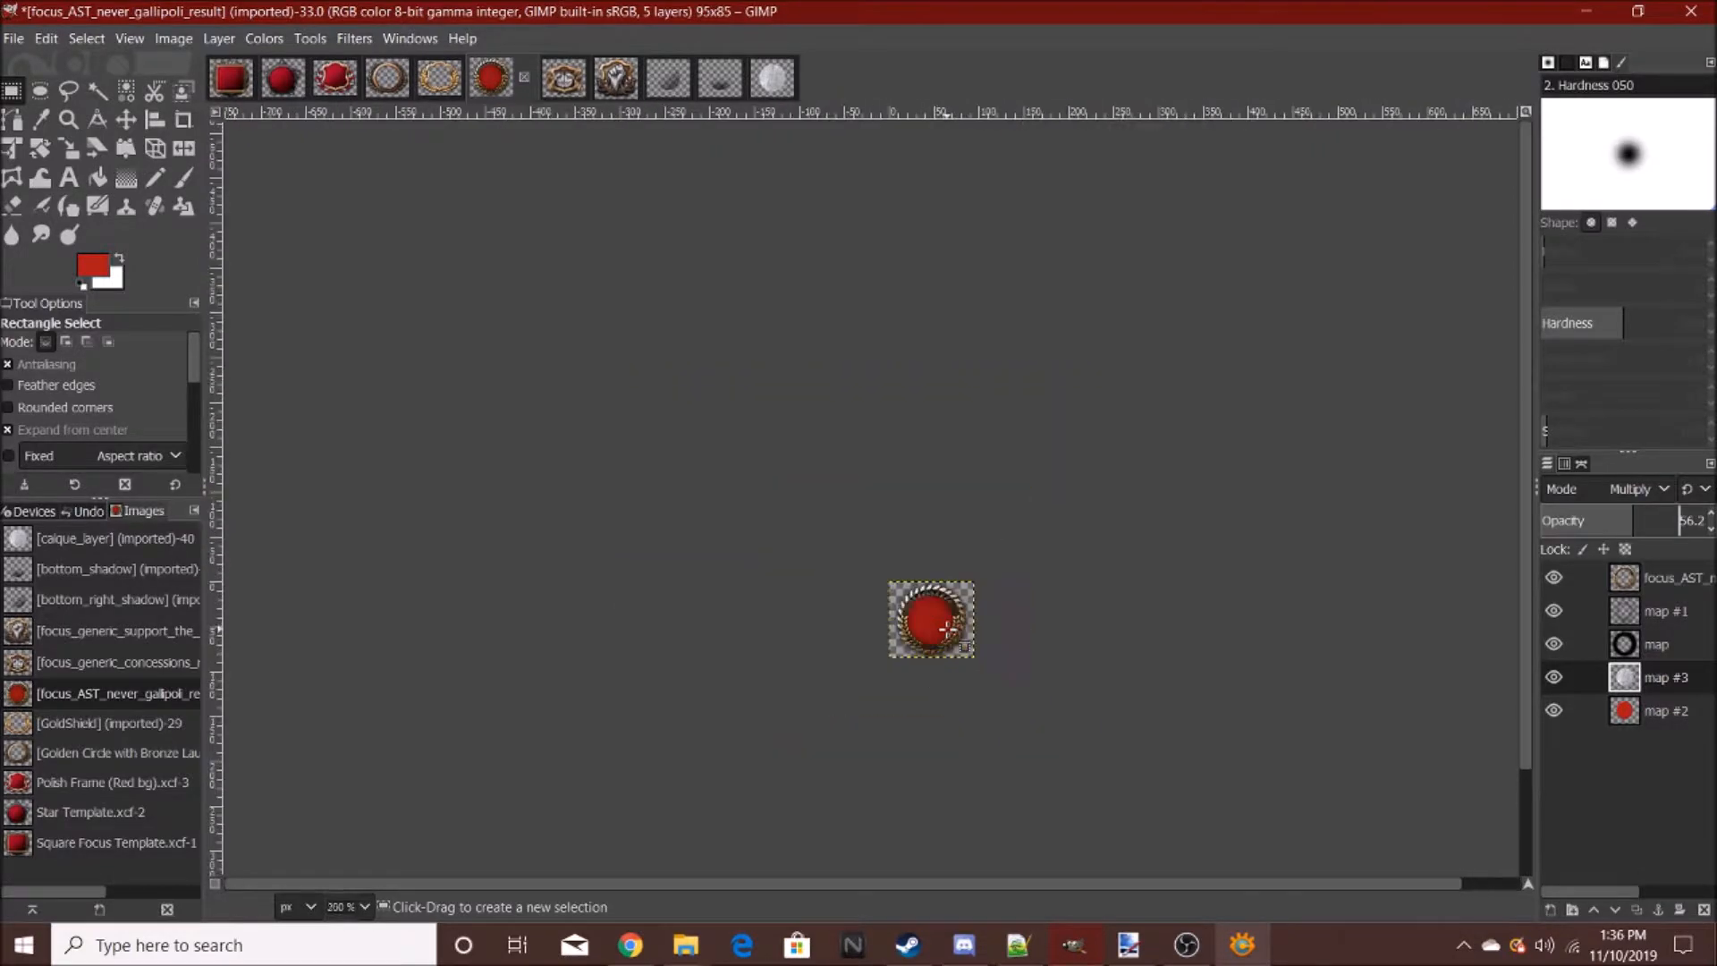
- Add another transparent layer above the texture layer, paste the grey texture again and anchor it there
{"action": "key", "text": "4"}
{"action": "right_click", "coordinate": [1641, 803]}
{"action": "left_click", "coordinate": [1503, 186]}
{"action": "left_click", "coordinate": [1585, 681]}
{"action": "key", "text": "ctrl+v"}
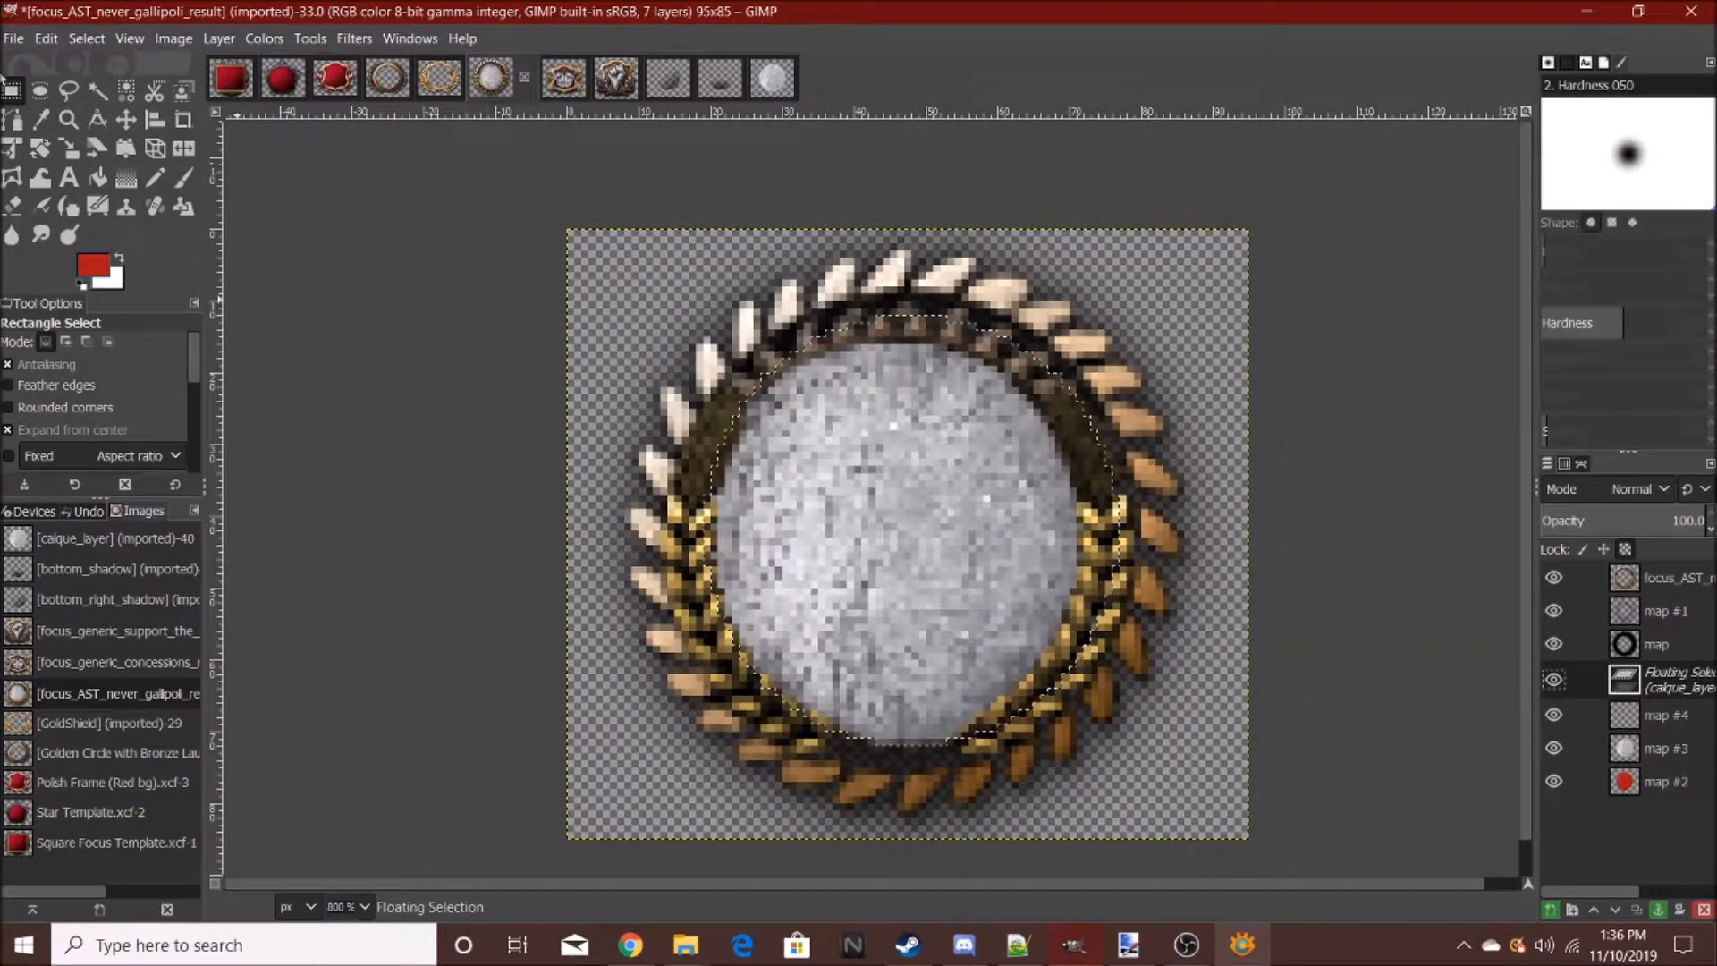
{"action": "left_click", "coordinate": [1069, 433]}
- Set the second texture layer to Multiply mode with an opacity of 14.6 and check the icon at small size
{"action": "left_click", "coordinate": [1648, 483]}
{"action": "left_click", "coordinate": [1553, 362]}
{"action": "left_click", "coordinate": [1573, 523]}
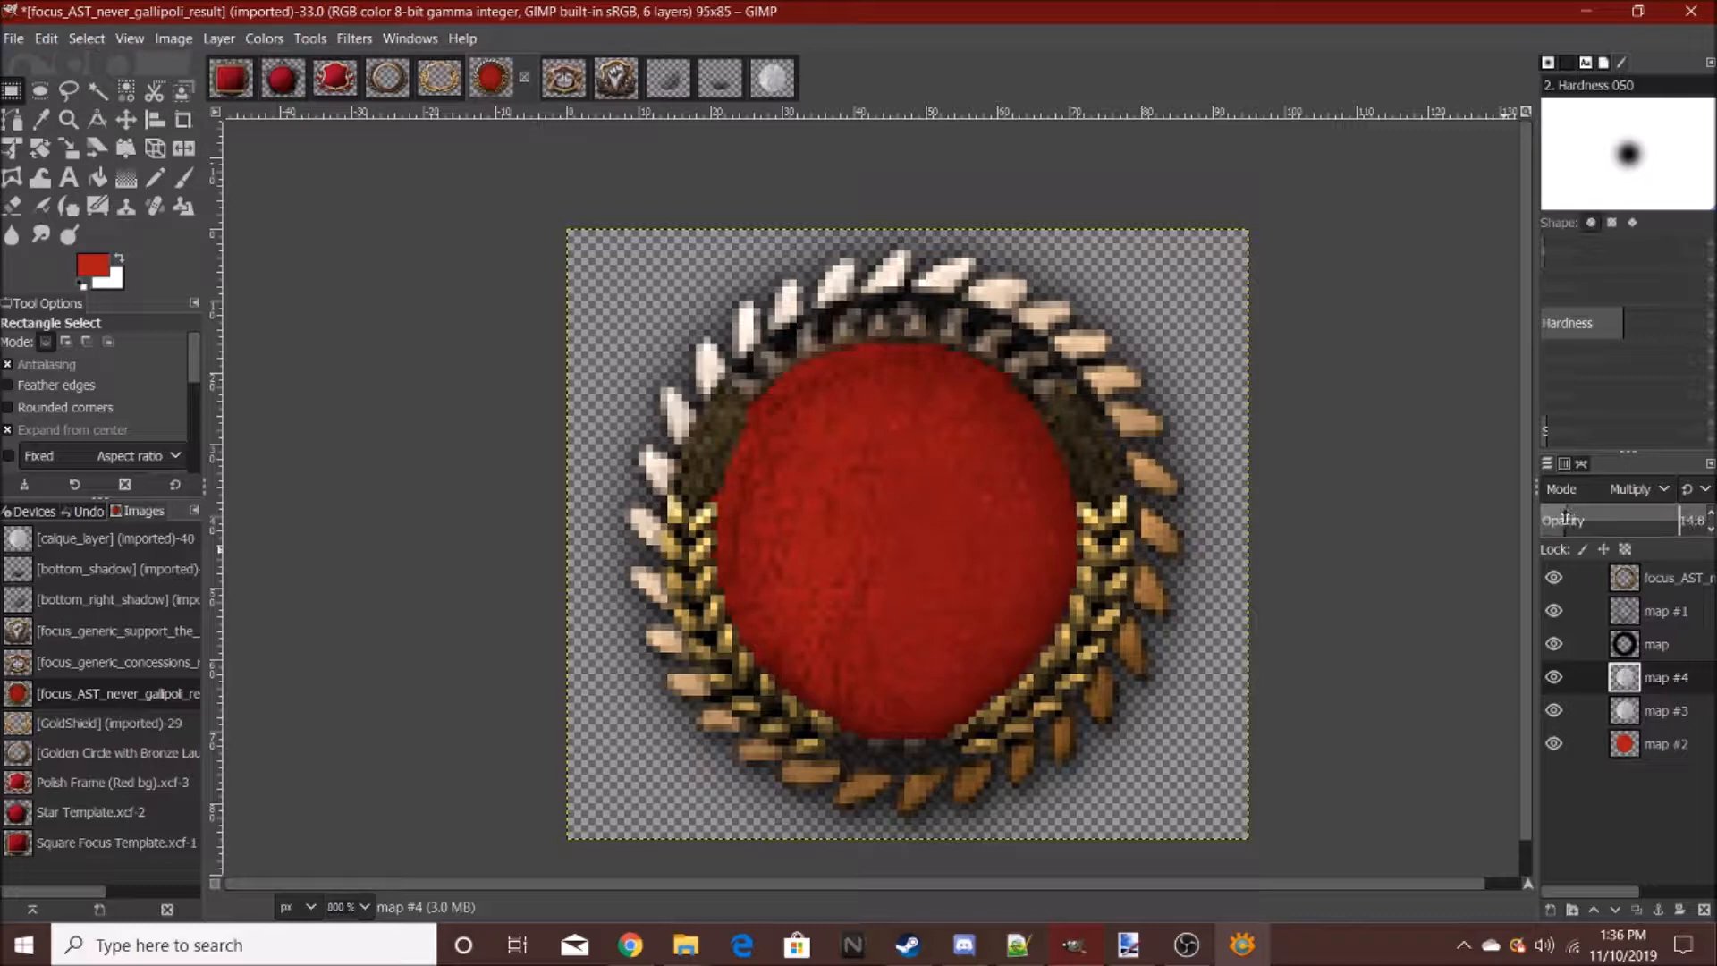
{"action": "scroll", "coordinate": [996, 575], "scroll_direction": "down", "scroll_amount": 7}
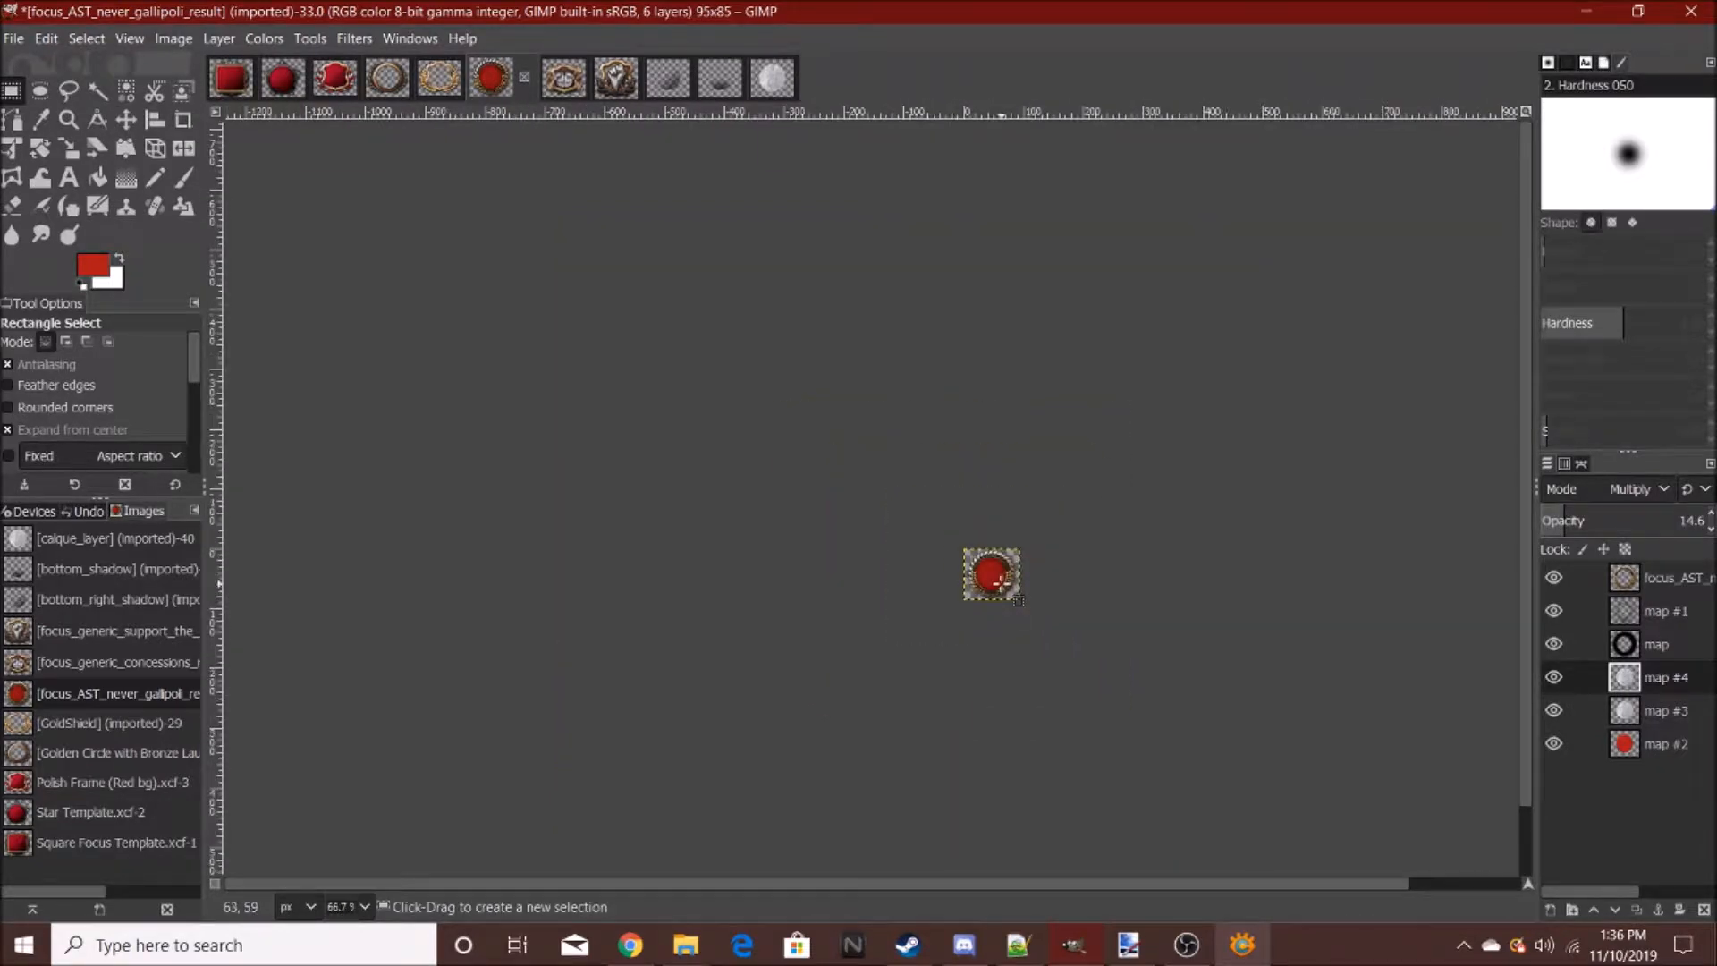
- Check the textured disc at several sizes and add a transparent layer directly above the red disc layer
{"action": "scroll", "coordinate": [1000, 574], "scroll_direction": "up", "scroll_amount": 6}
{"action": "scroll", "coordinate": [1002, 572], "scroll_direction": "up", "scroll_amount": 2}
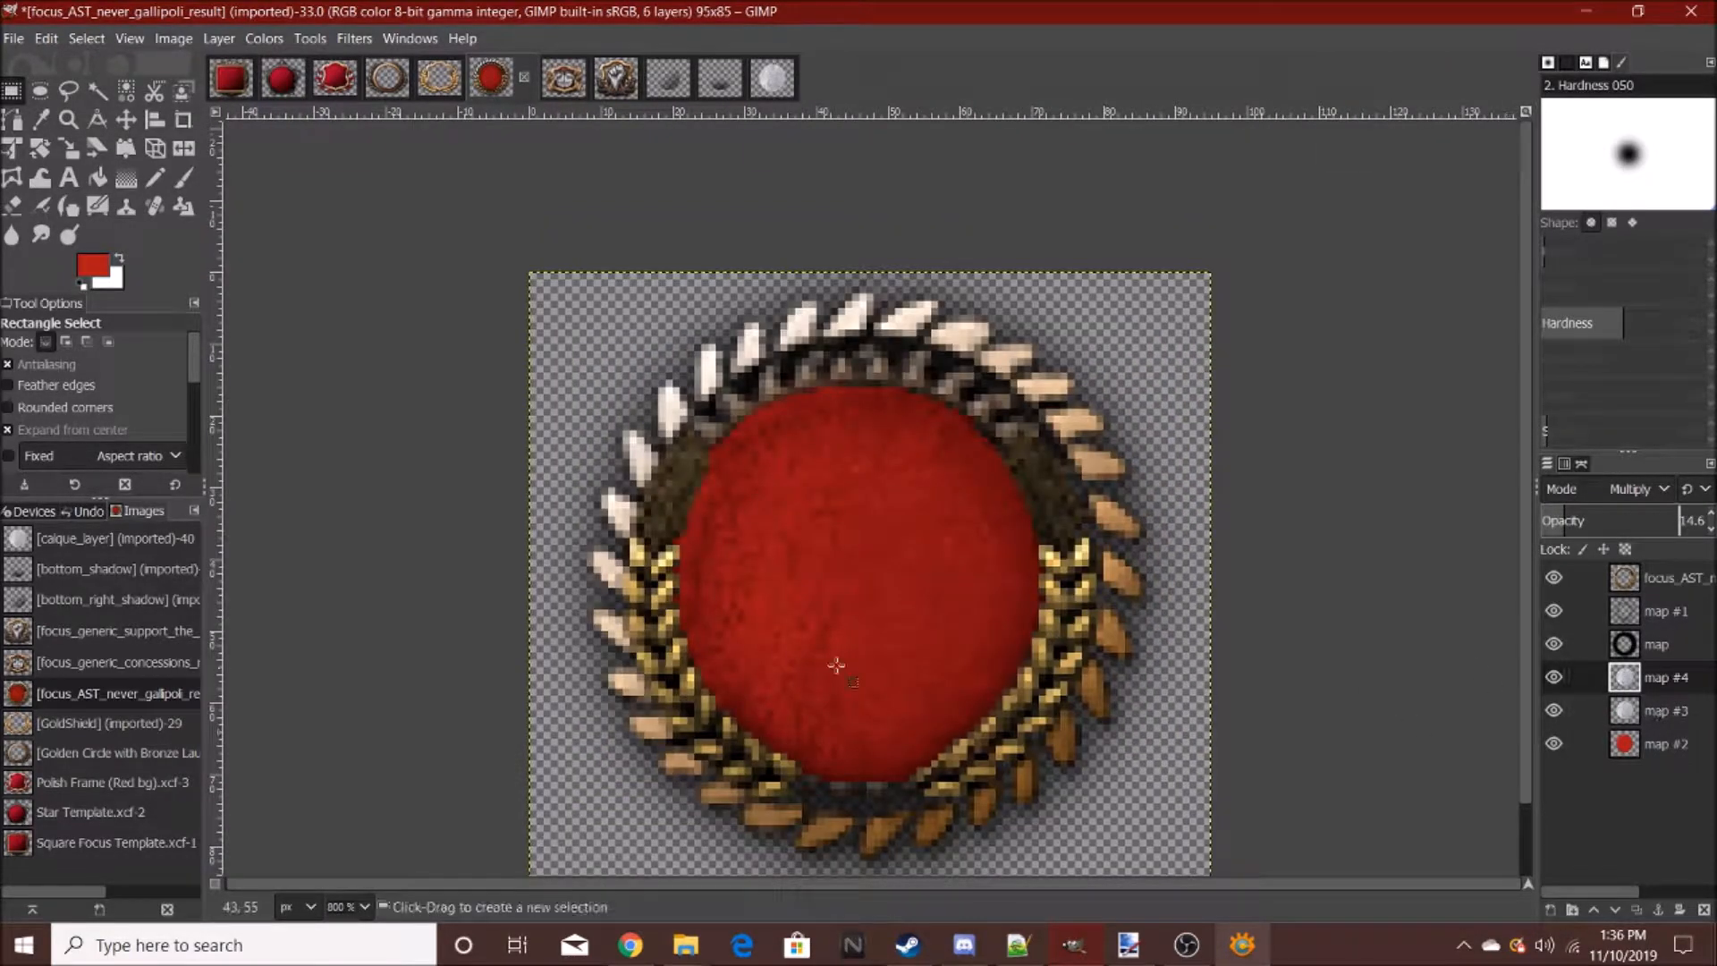
{"action": "scroll", "coordinate": [836, 666], "scroll_direction": "down", "scroll_amount": 7}
{"action": "scroll", "coordinate": [984, 501], "scroll_direction": "up", "scroll_amount": 5}
{"action": "scroll", "coordinate": [1227, 438], "scroll_direction": "down", "scroll_amount": 1}
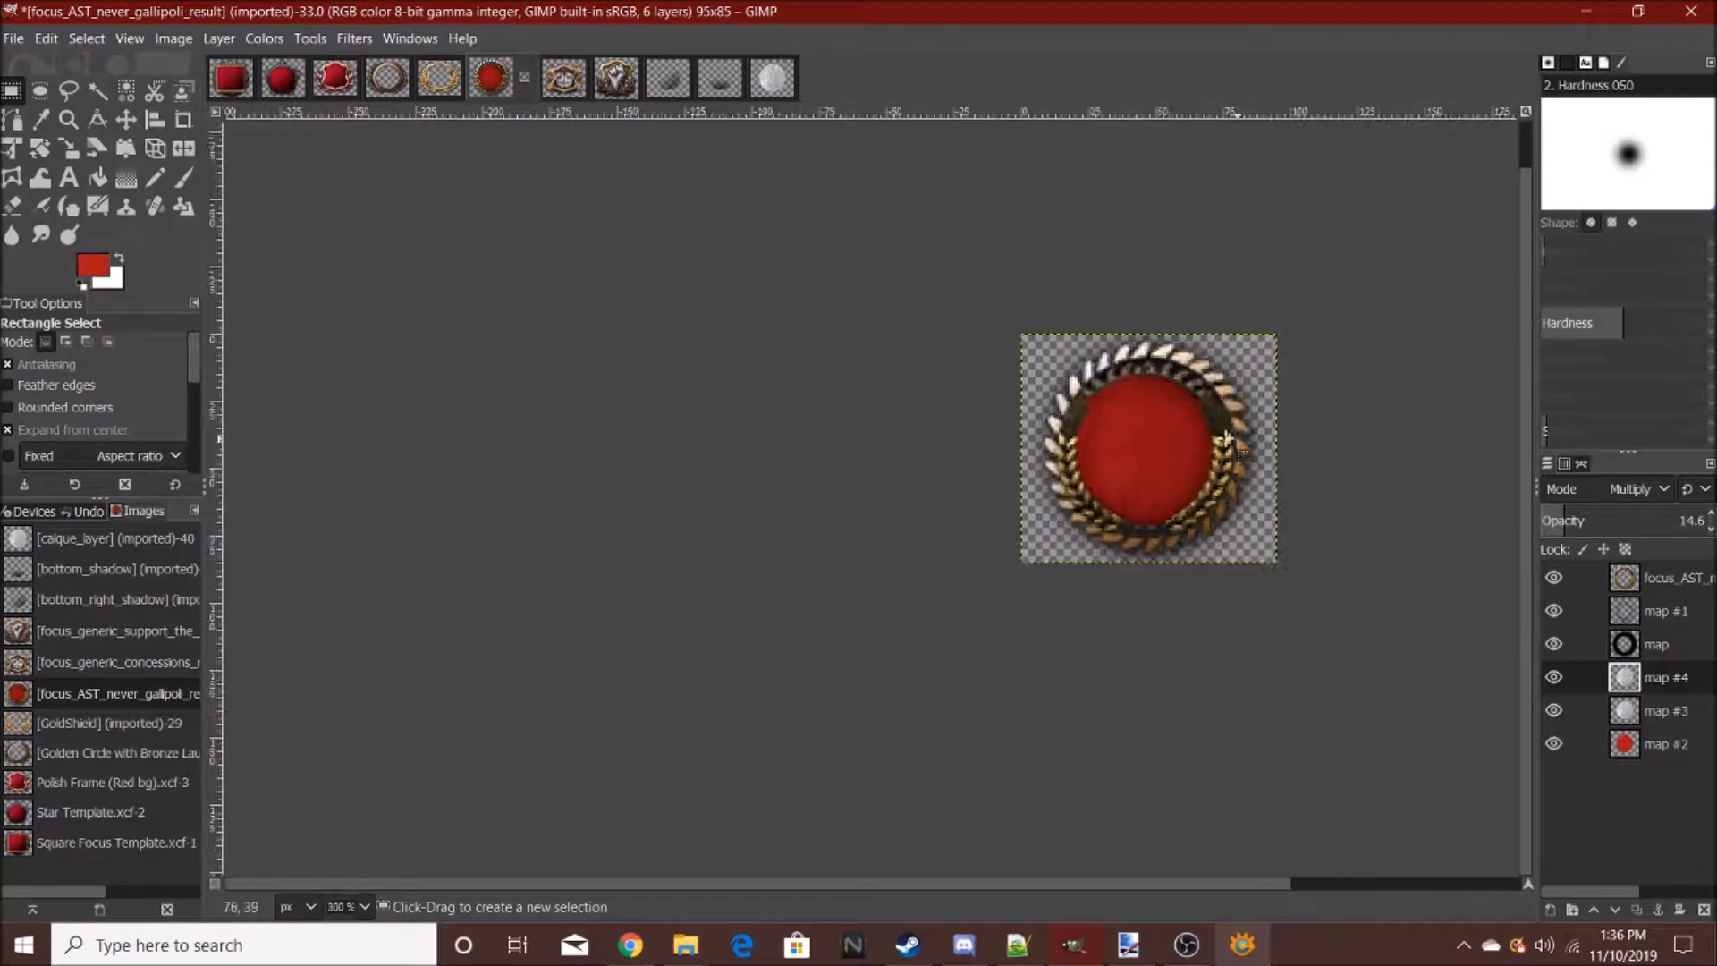
{"action": "scroll", "coordinate": [1227, 439], "scroll_direction": "up", "scroll_amount": 3}
{"action": "right_click", "coordinate": [1620, 744]}
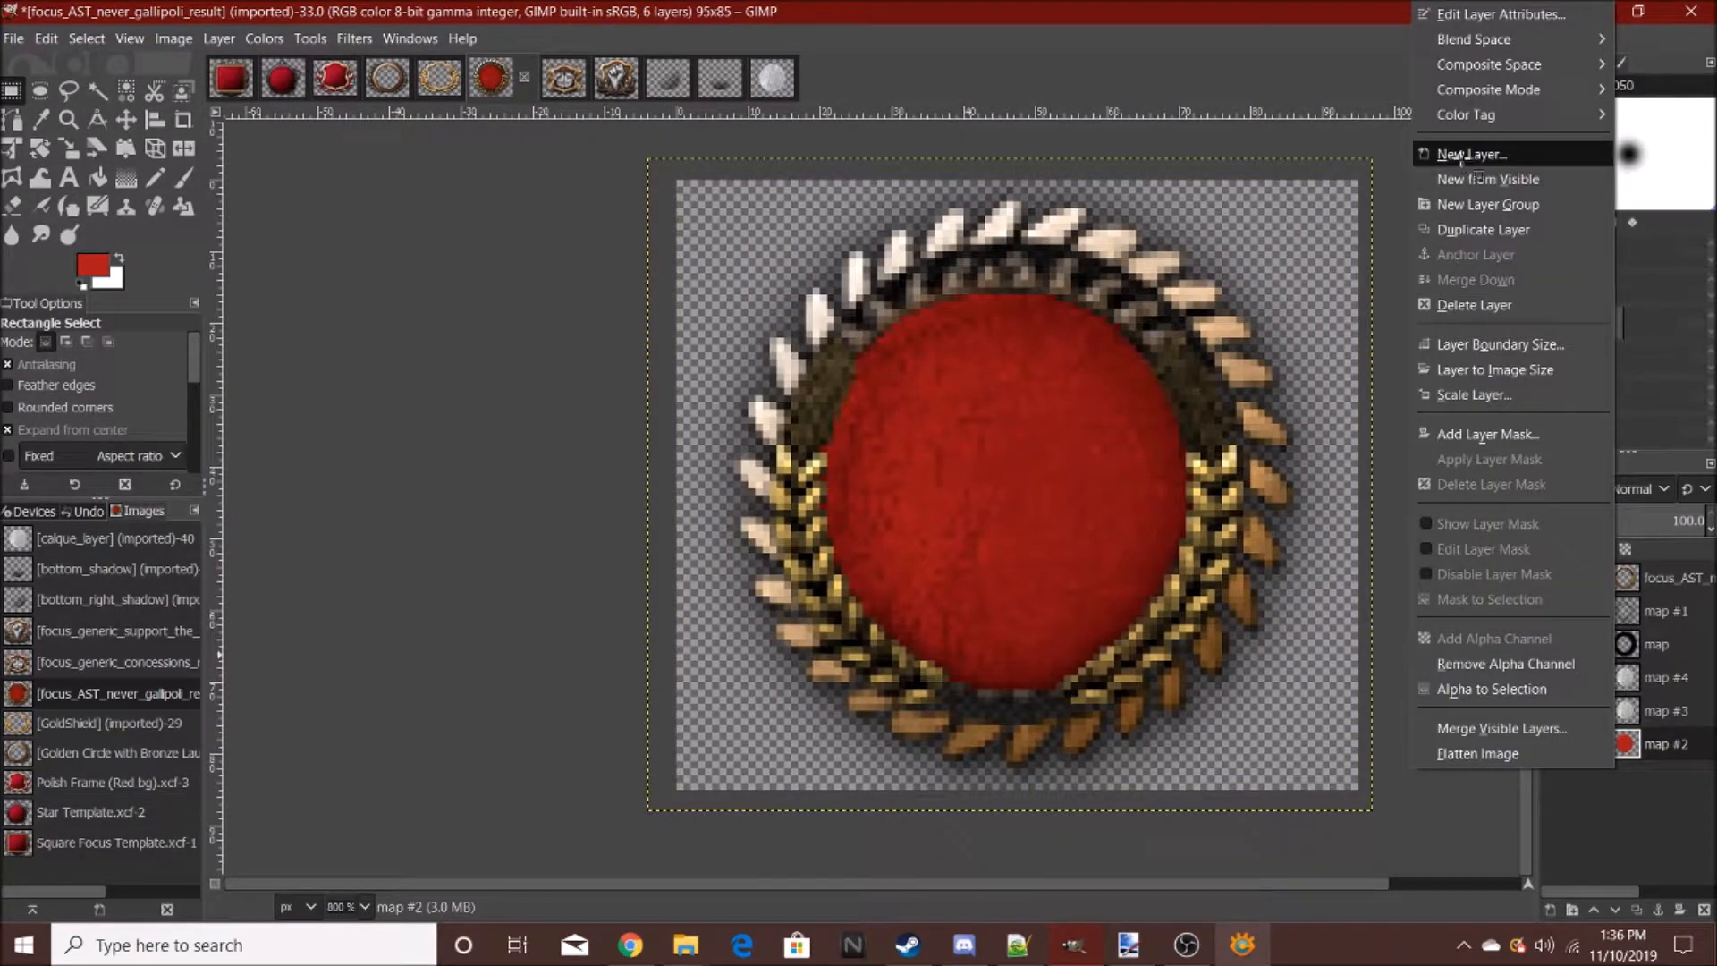
{"action": "left_click", "coordinate": [1476, 151]}
{"action": "left_click", "coordinate": [1581, 646]}
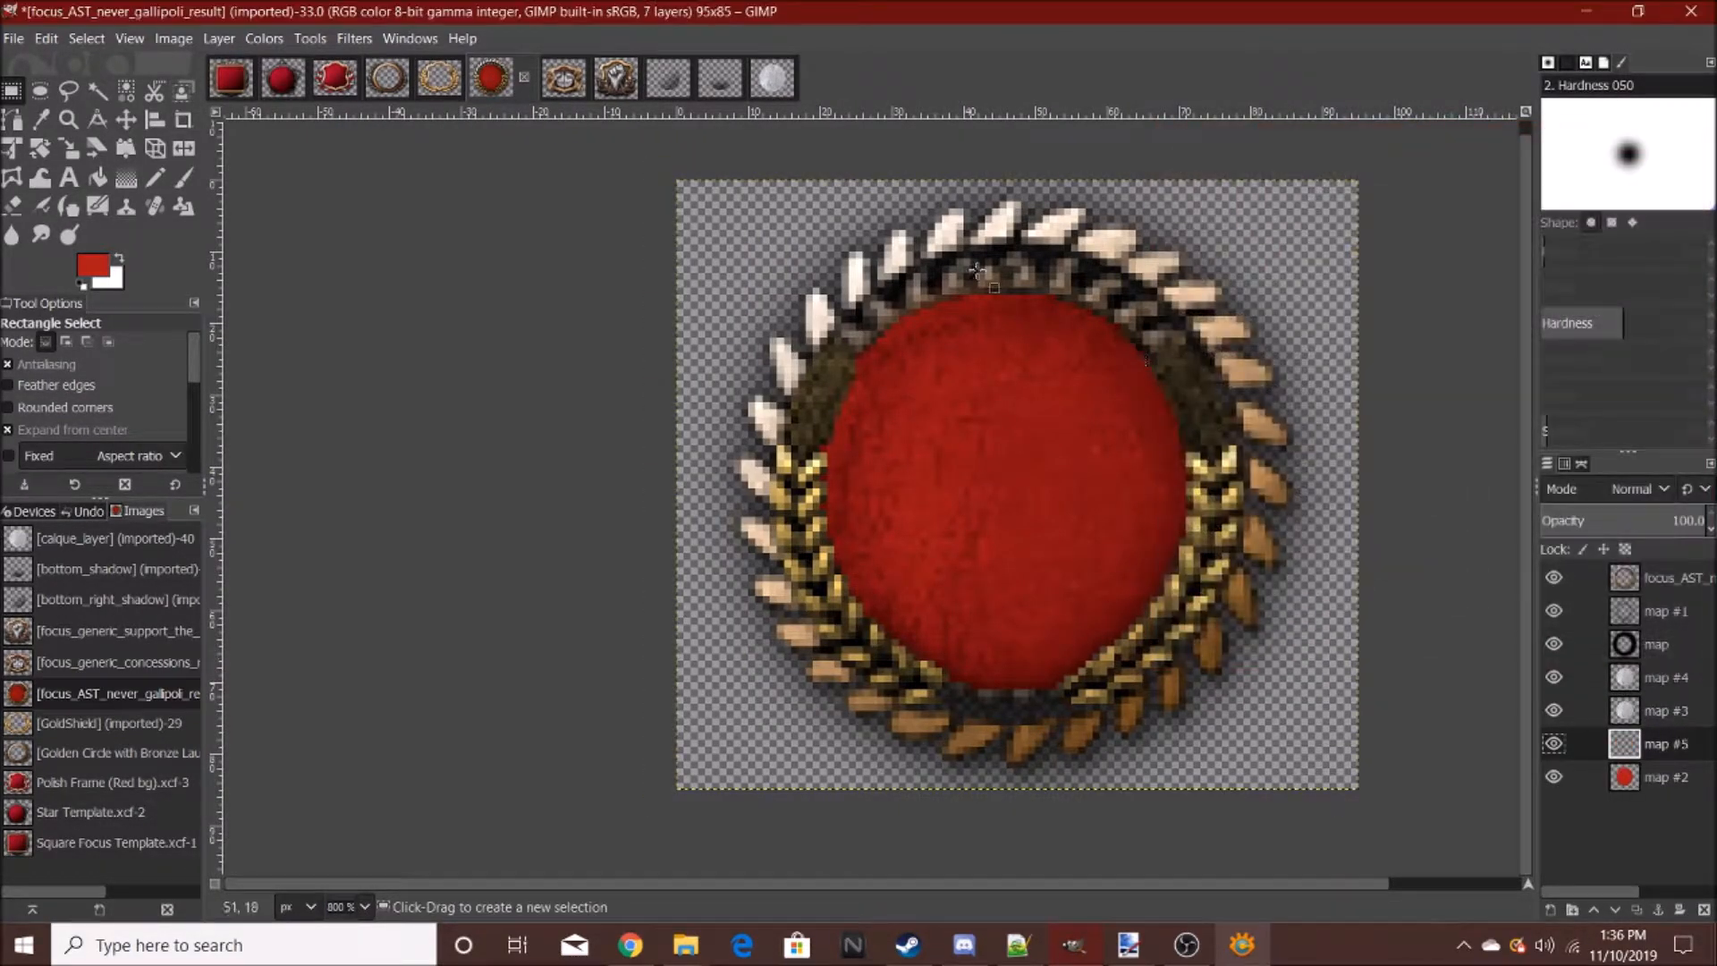
- Copy the shadow from bottom_right_shadow, paste it into the wreath image and anchor it to the empty layer above the red disc
{"action": "left_click", "coordinate": [669, 79]}
{"action": "key", "text": "ctrl+c"}
{"action": "left_click", "coordinate": [490, 78]}
{"action": "key", "text": "ctrl+v"}
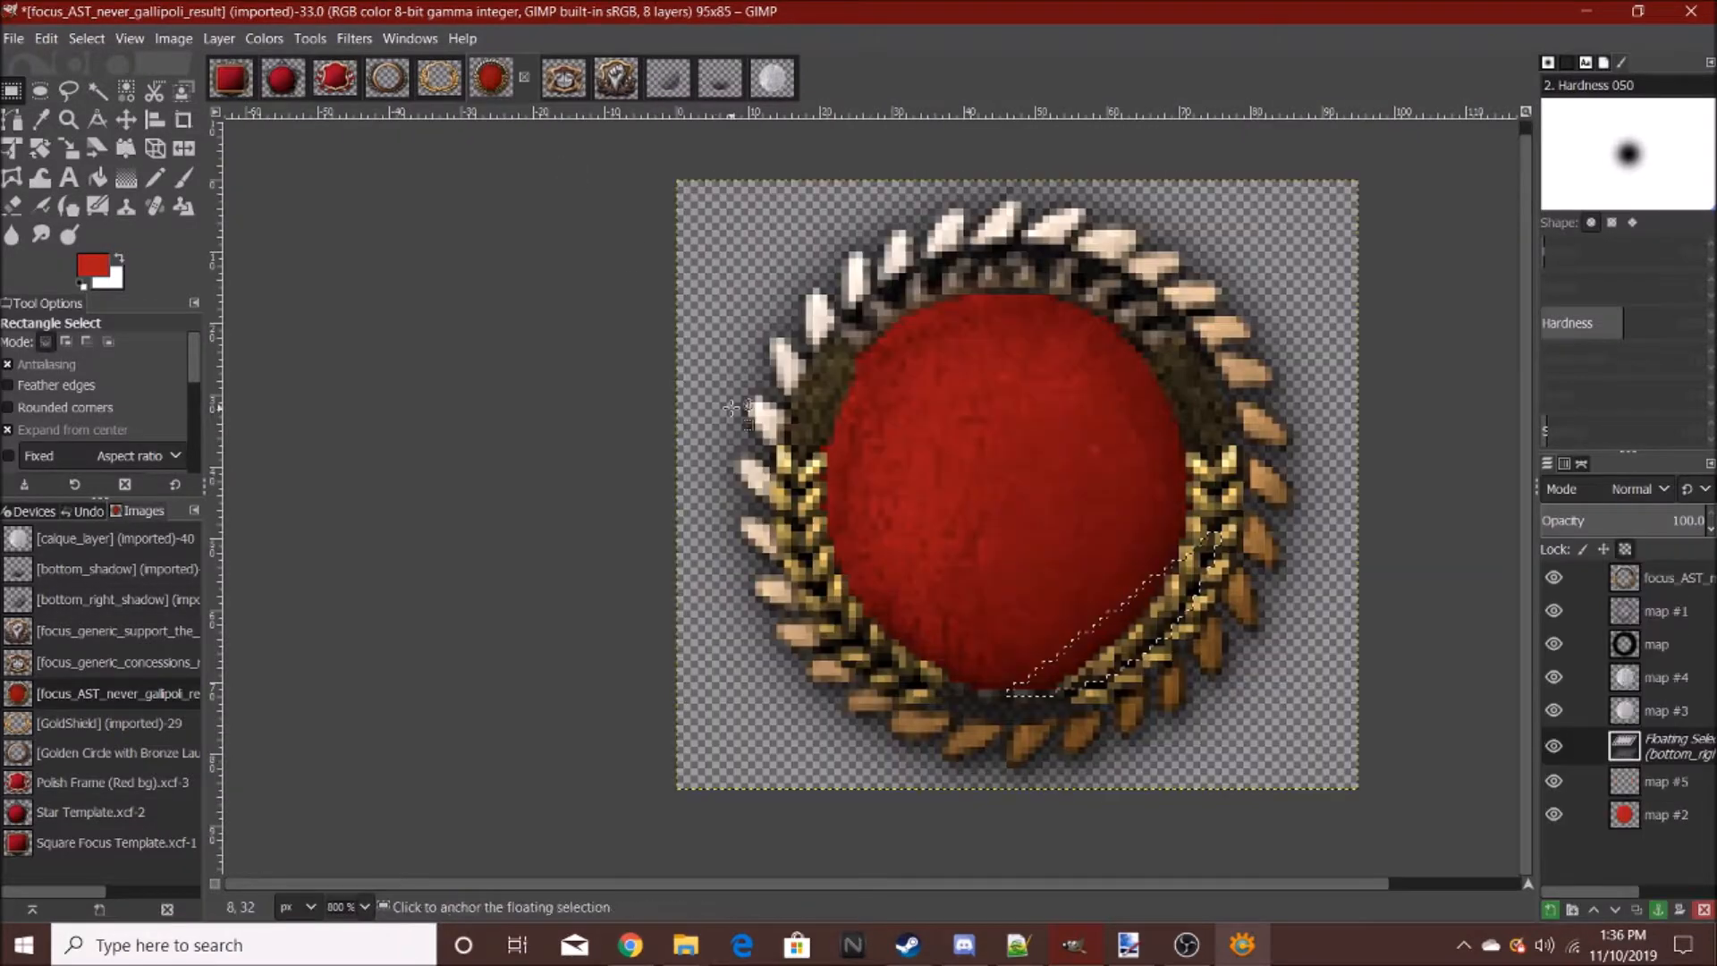
{"action": "left_click", "coordinate": [583, 447]}
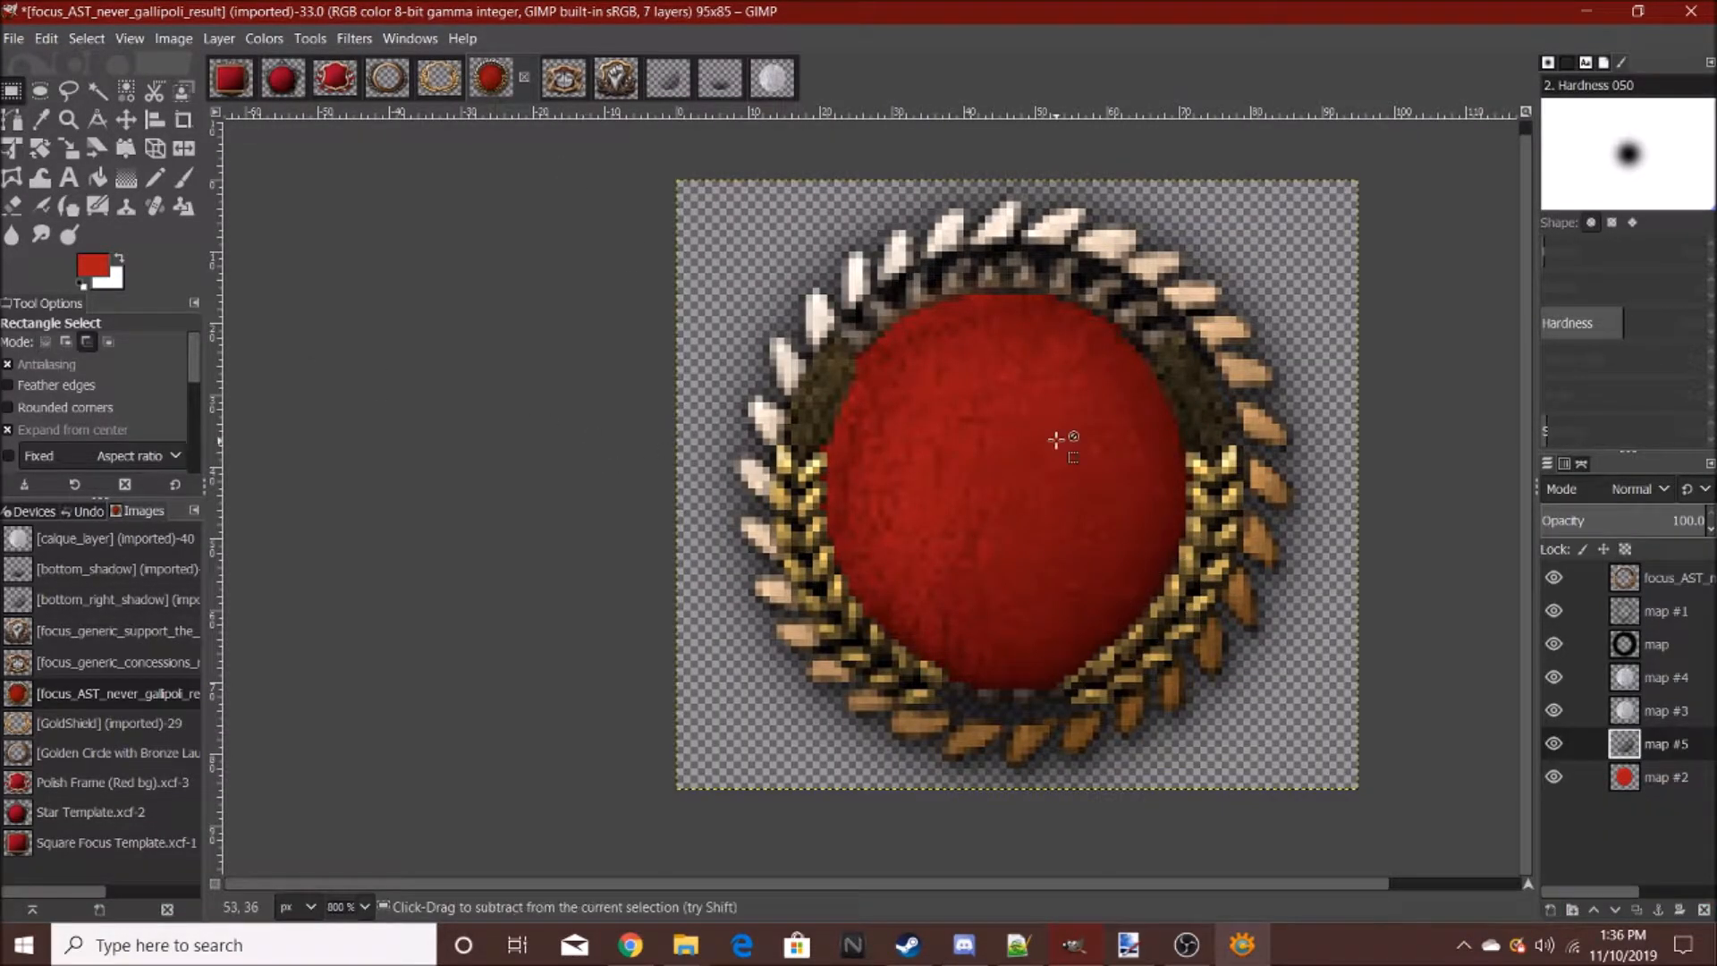
{"action": "scroll", "coordinate": [1064, 441], "scroll_direction": "down", "scroll_amount": 7}
{"action": "scroll", "coordinate": [1106, 451], "scroll_direction": "up", "scroll_amount": 5}
{"action": "scroll", "coordinate": [1109, 452], "scroll_direction": "down", "scroll_amount": 6}
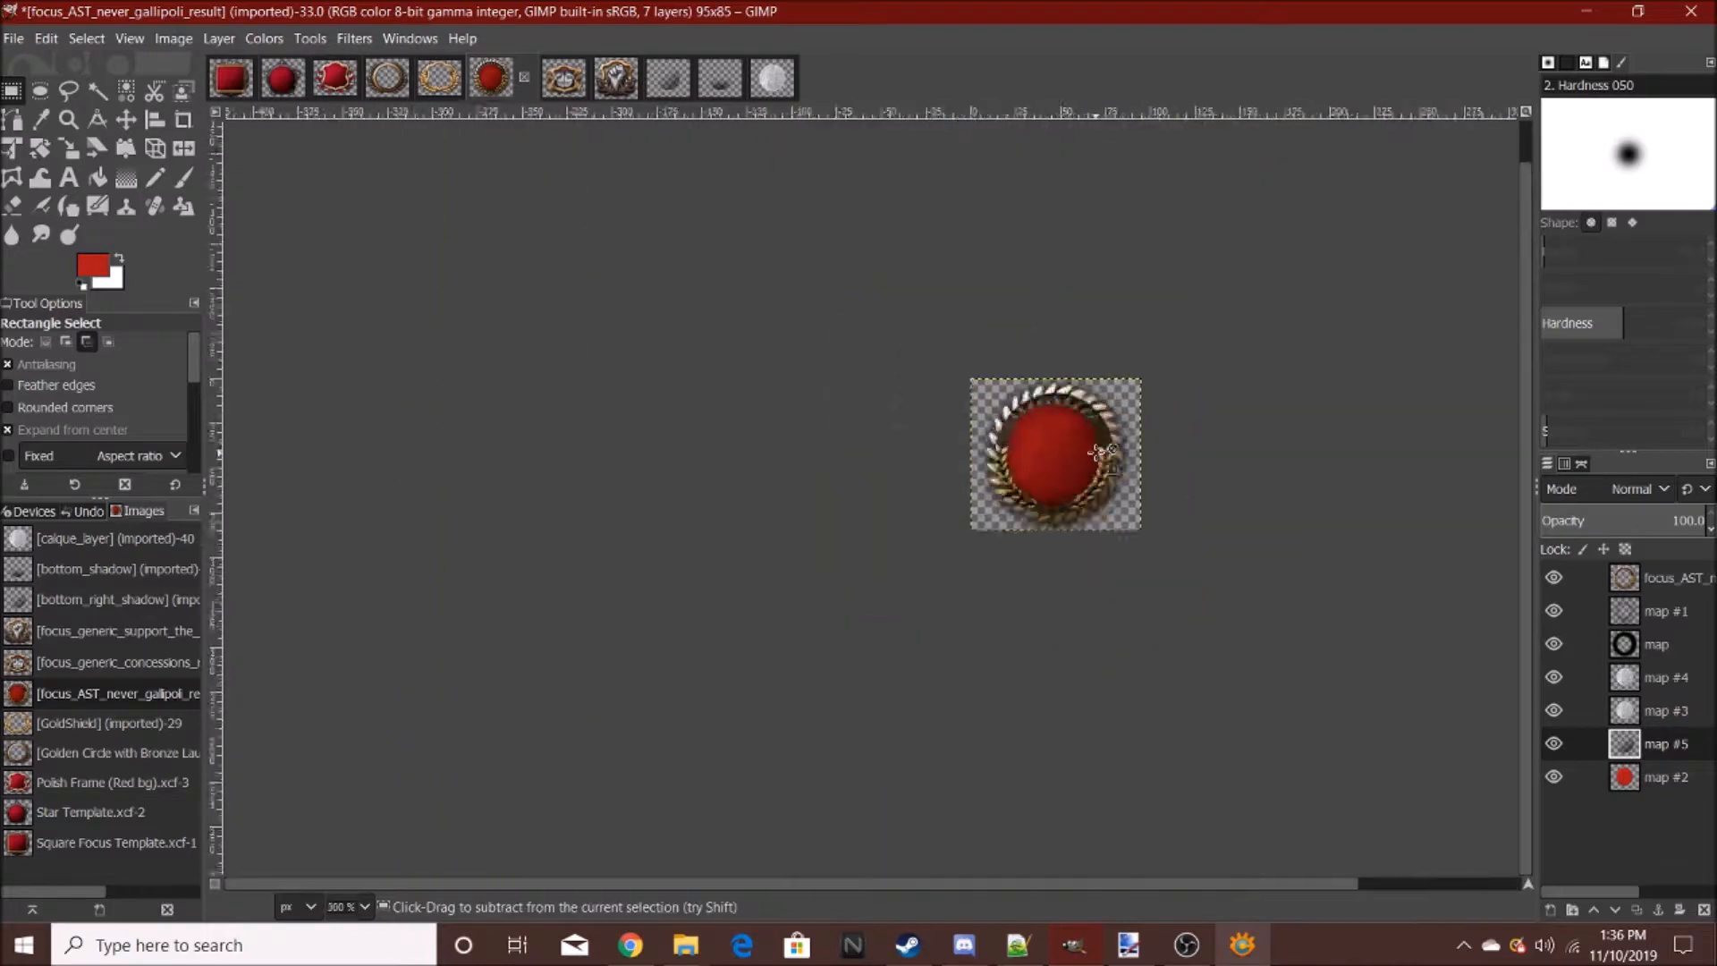
{"action": "scroll", "coordinate": [1086, 453], "scroll_direction": "up", "scroll_amount": 8}
- Open Background 1.png from the backgrounds folder and copy its grey shaded sphere
{"action": "left_click", "coordinate": [13, 38]}
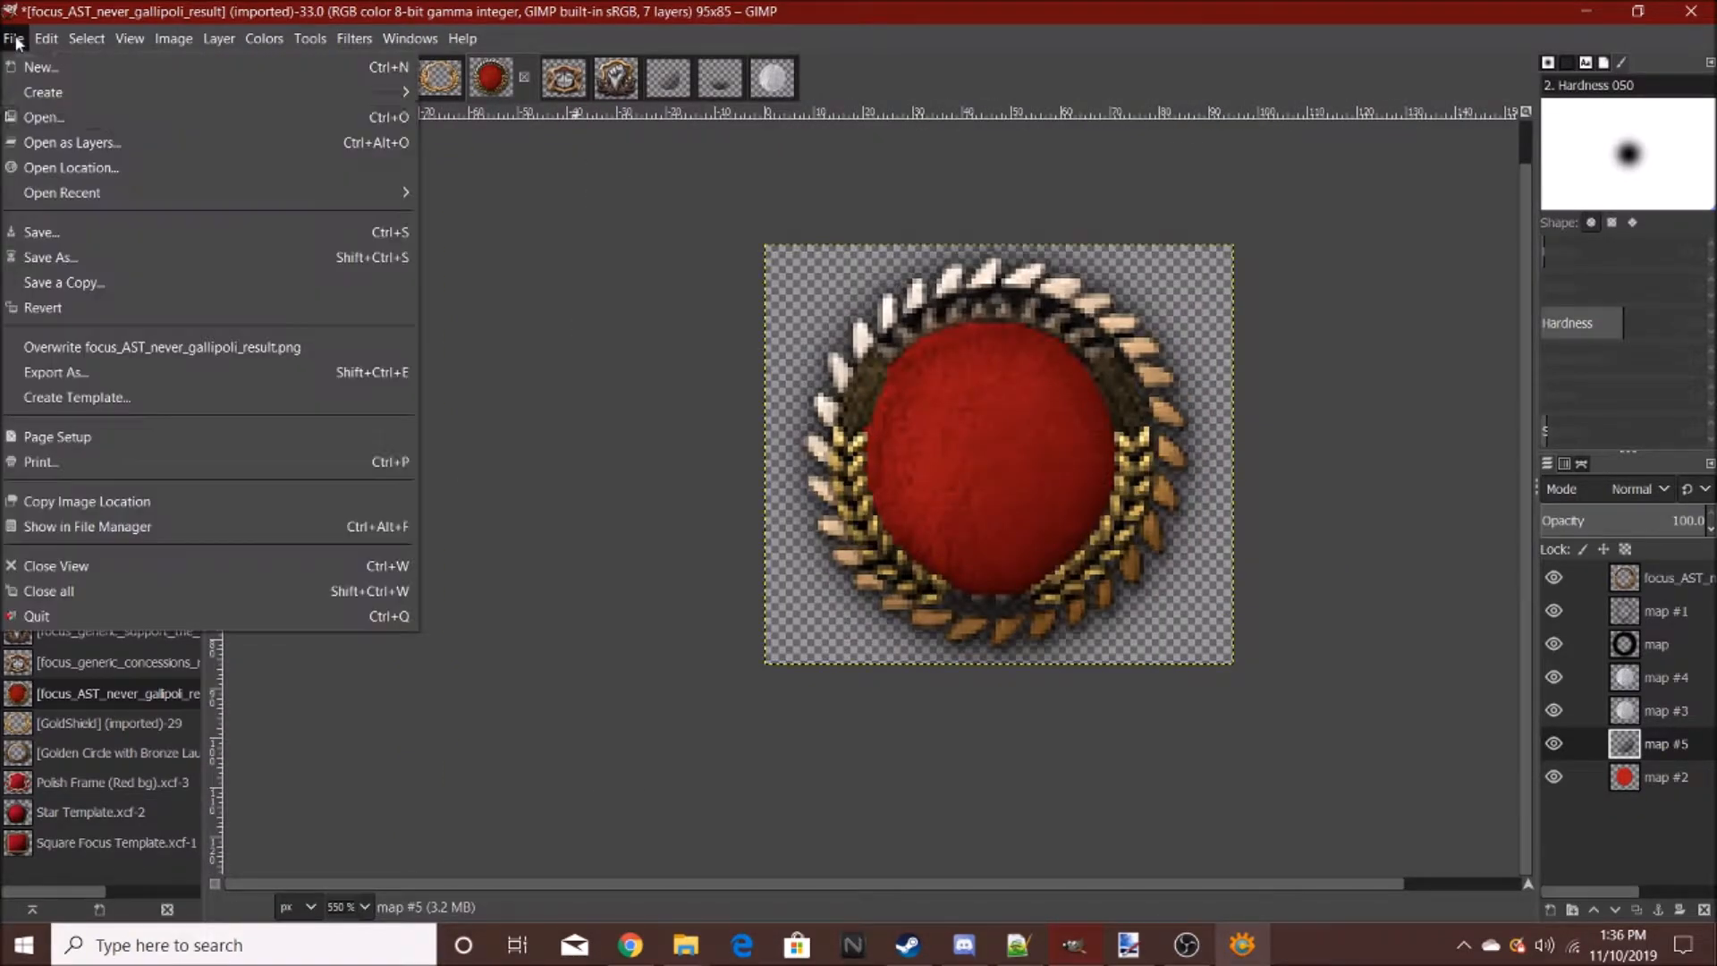
{"action": "left_click", "coordinate": [36, 116]}
{"action": "scroll", "coordinate": [713, 421], "scroll_direction": "up", "scroll_amount": 3}
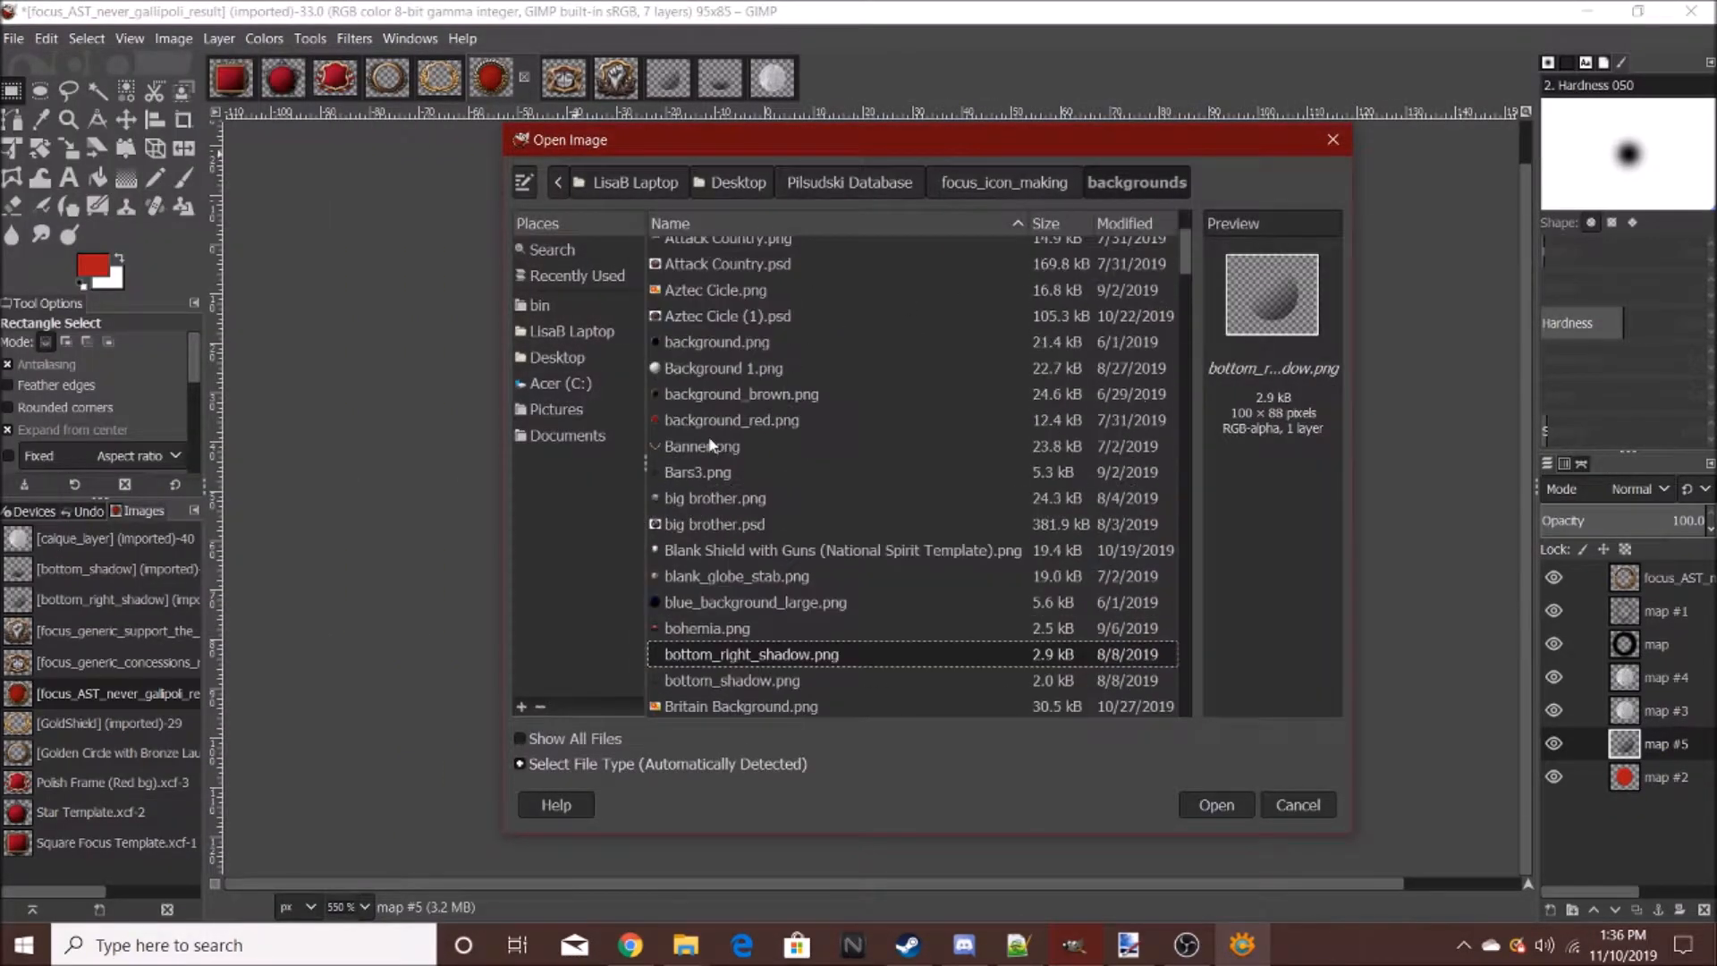
{"action": "scroll", "coordinate": [688, 420], "scroll_direction": "up", "scroll_amount": 3}
{"action": "left_click", "coordinate": [710, 544]}
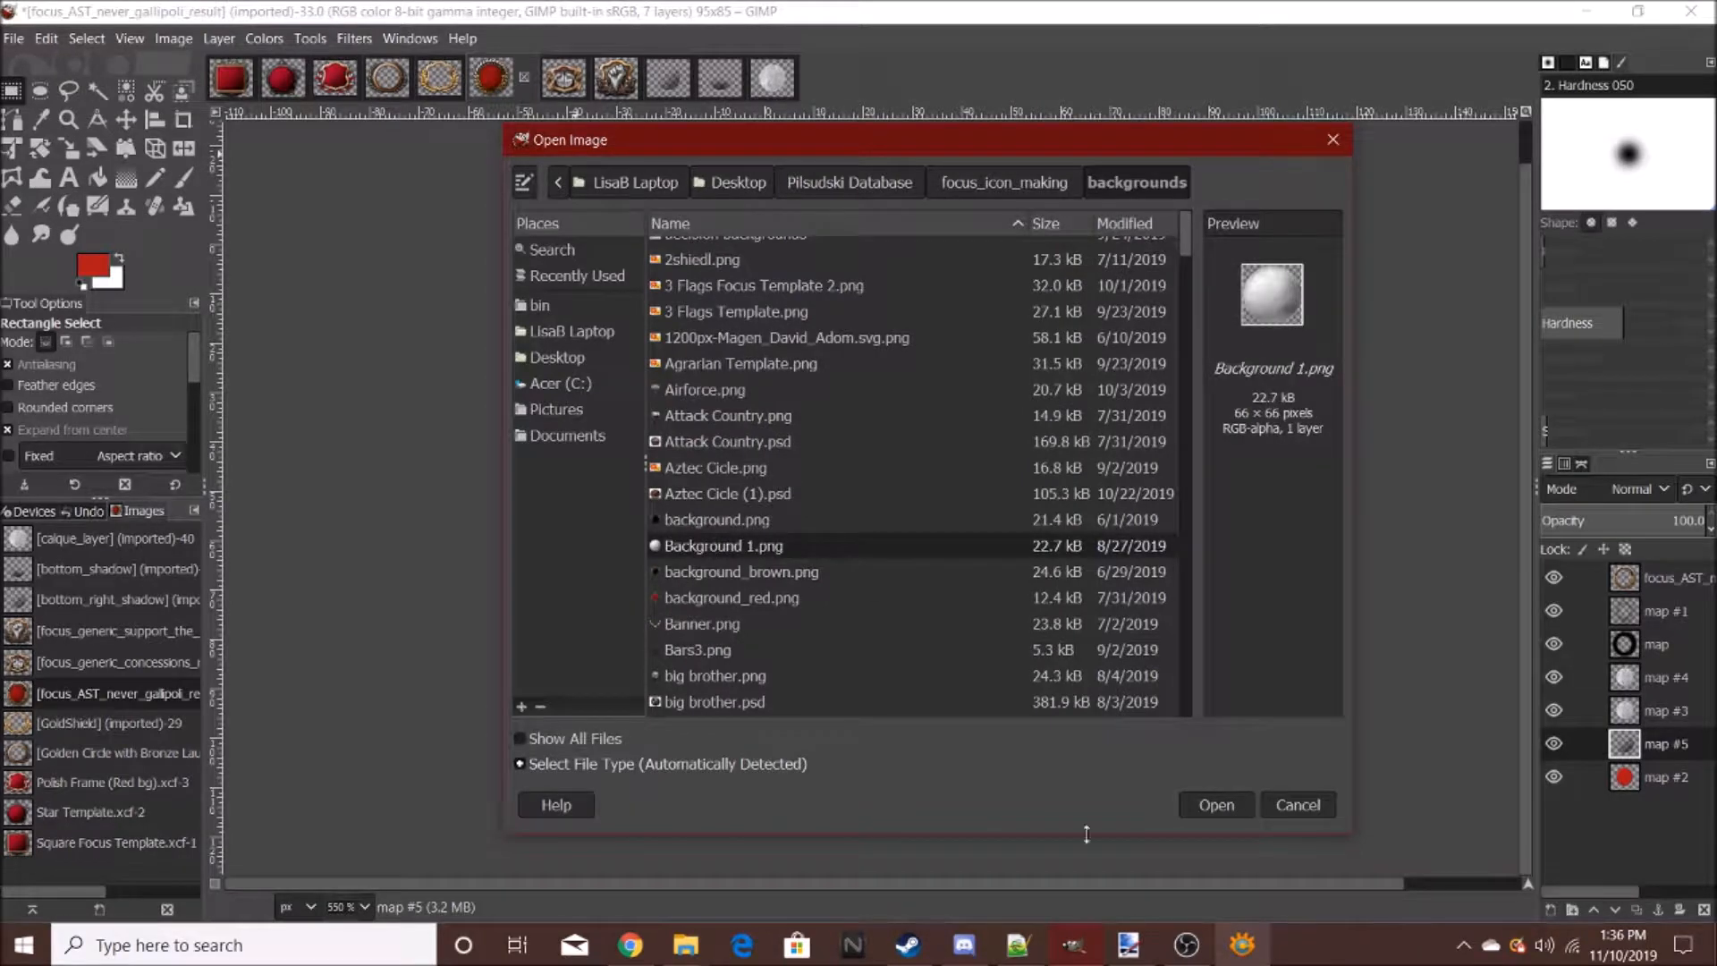
{"action": "left_click", "coordinate": [1214, 805]}
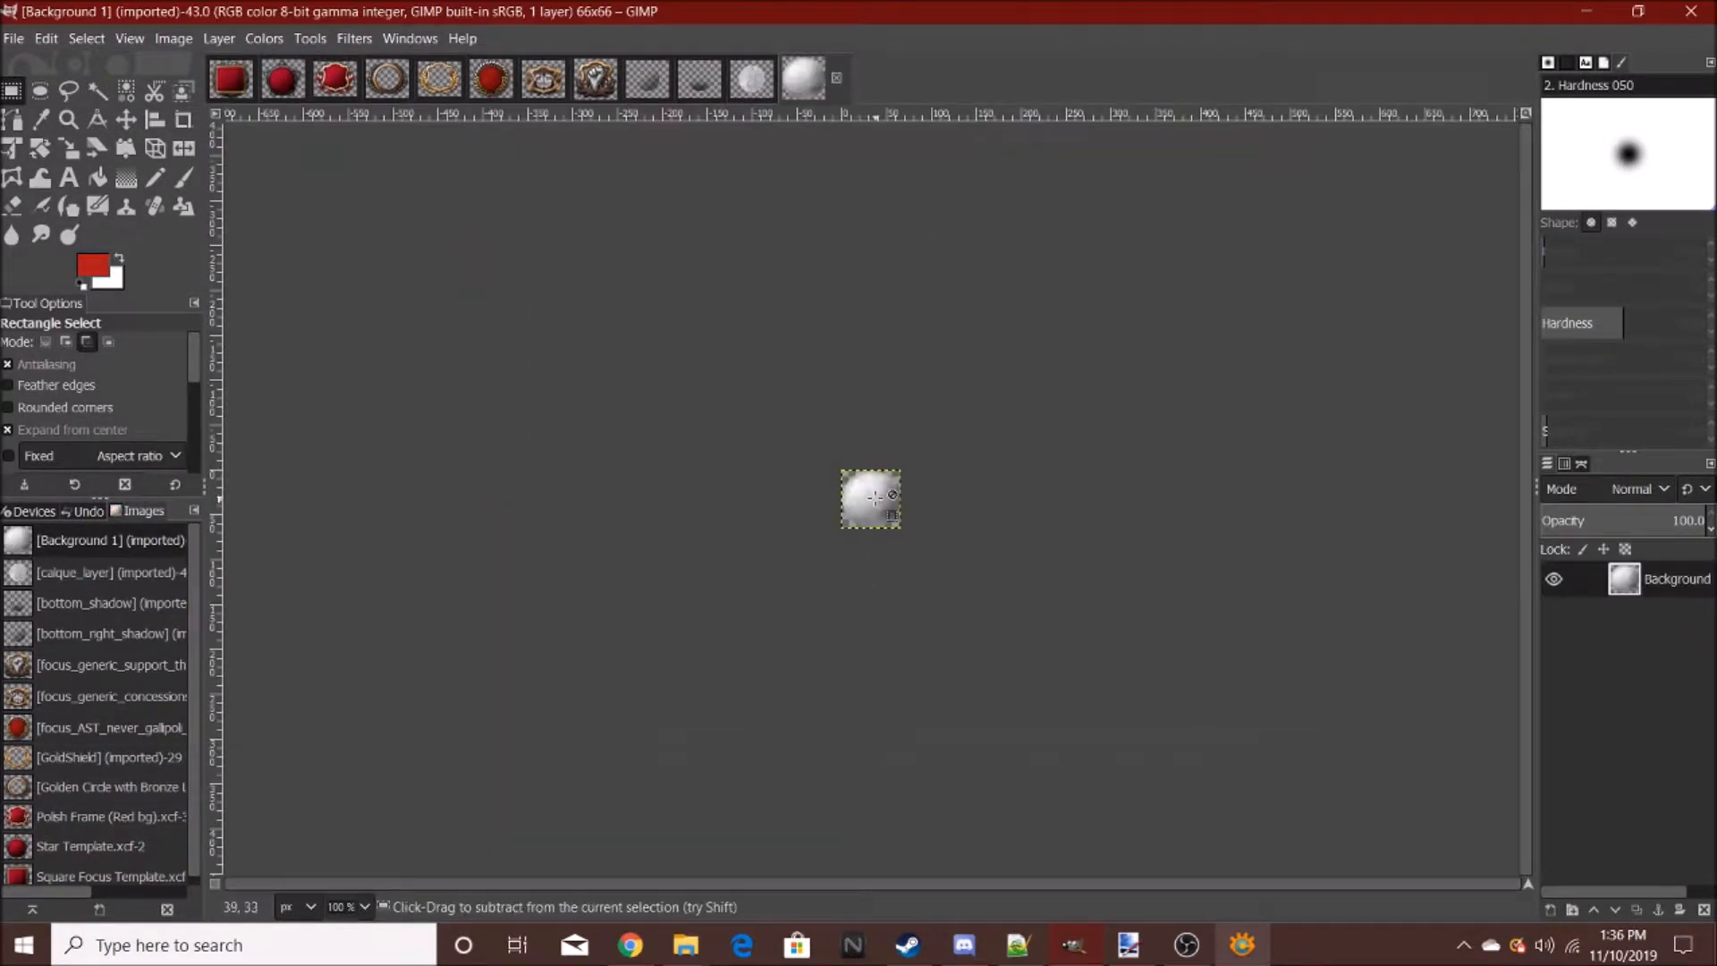
{"action": "scroll", "coordinate": [918, 497], "scroll_direction": "down", "scroll_amount": 5}
{"action": "scroll", "coordinate": [919, 498], "scroll_direction": "up", "scroll_amount": 7}
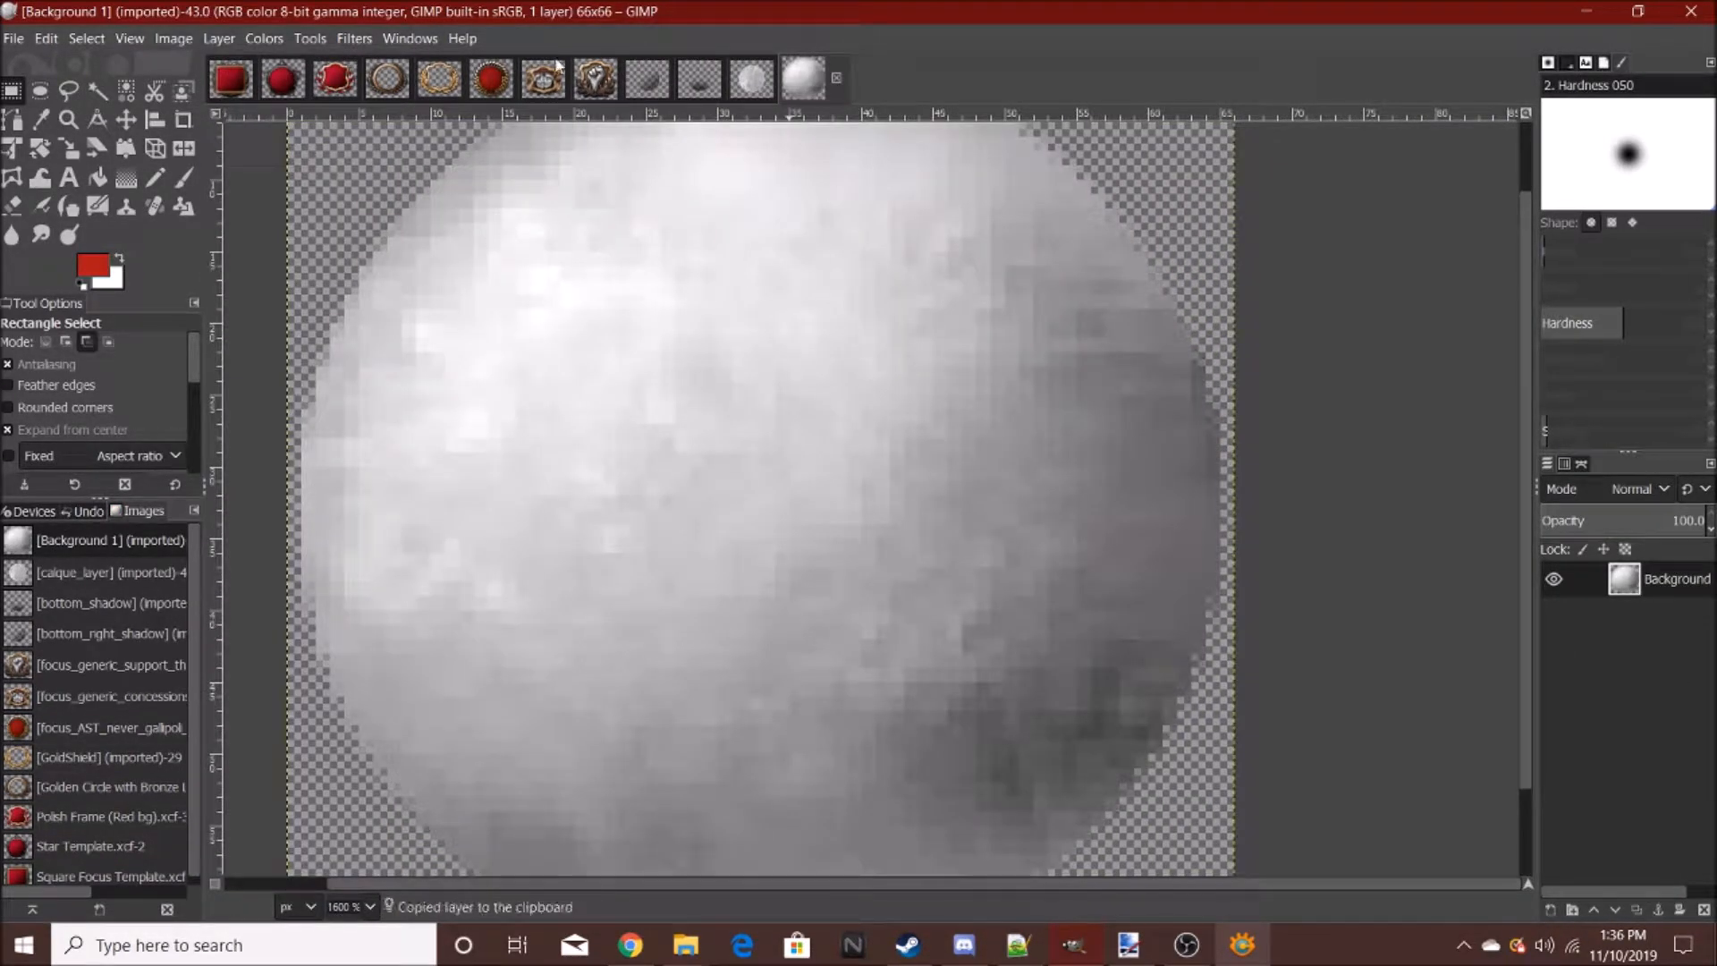
- Add a transparent layer to the wreath image and move it directly above the red disc layer
{"action": "left_click", "coordinate": [510, 79]}
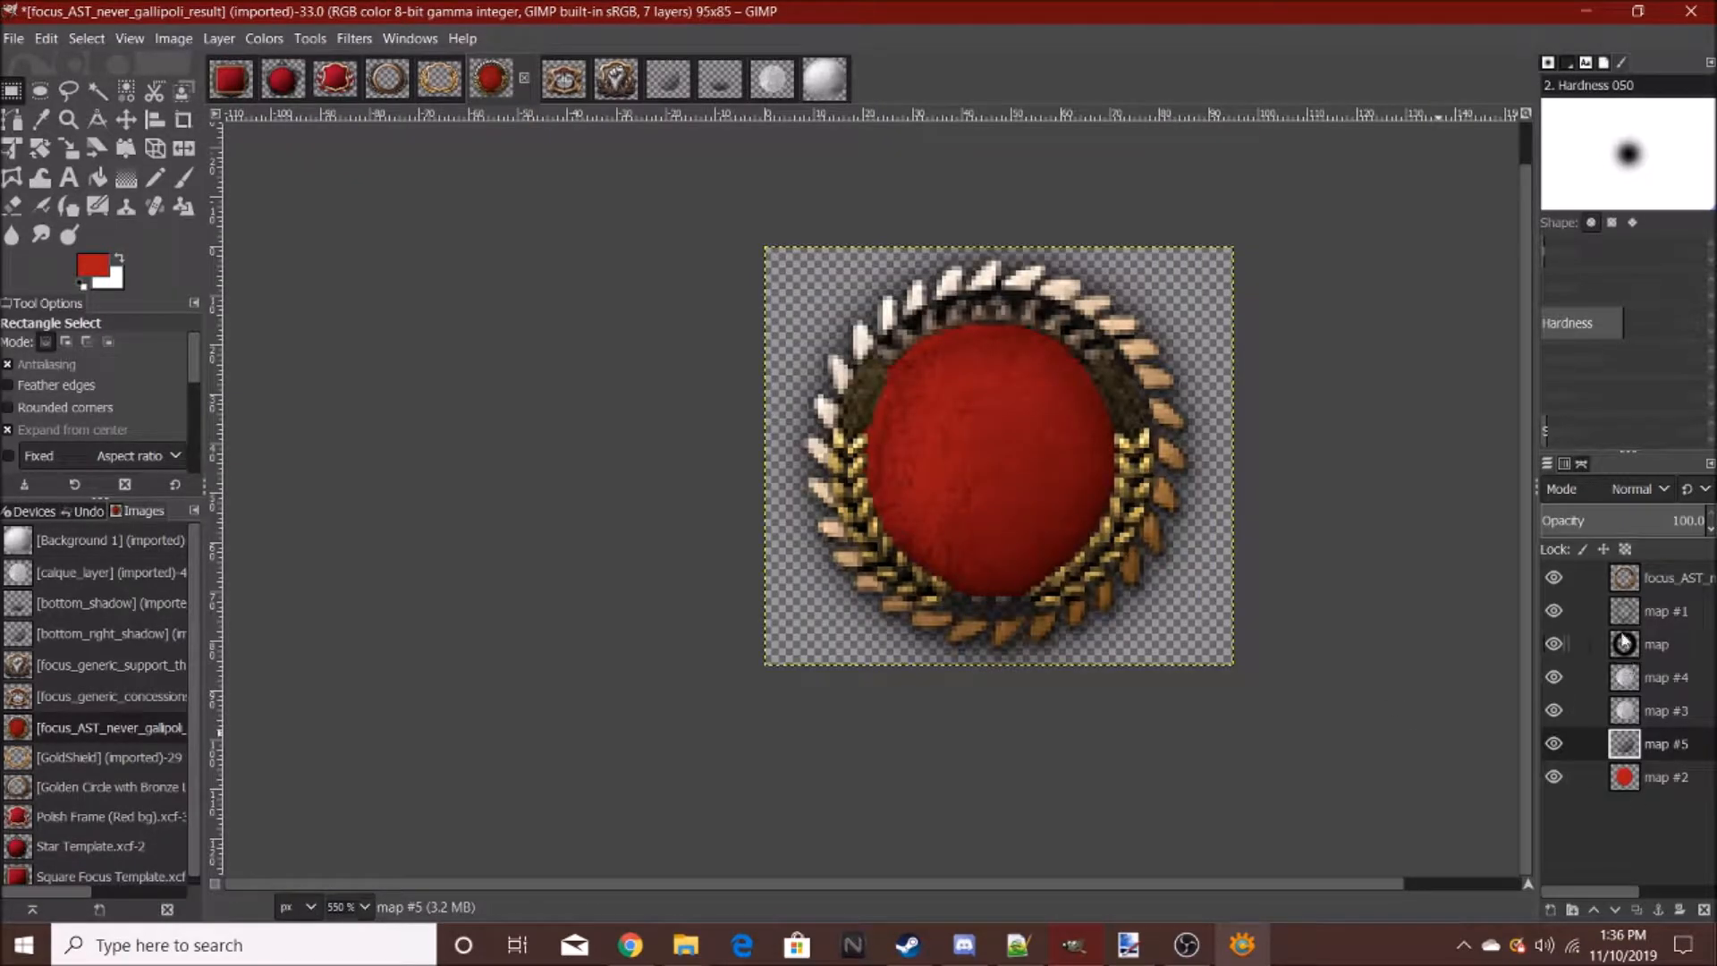
{"action": "right_click", "coordinate": [1626, 576]}
{"action": "left_click", "coordinate": [1500, 149]}
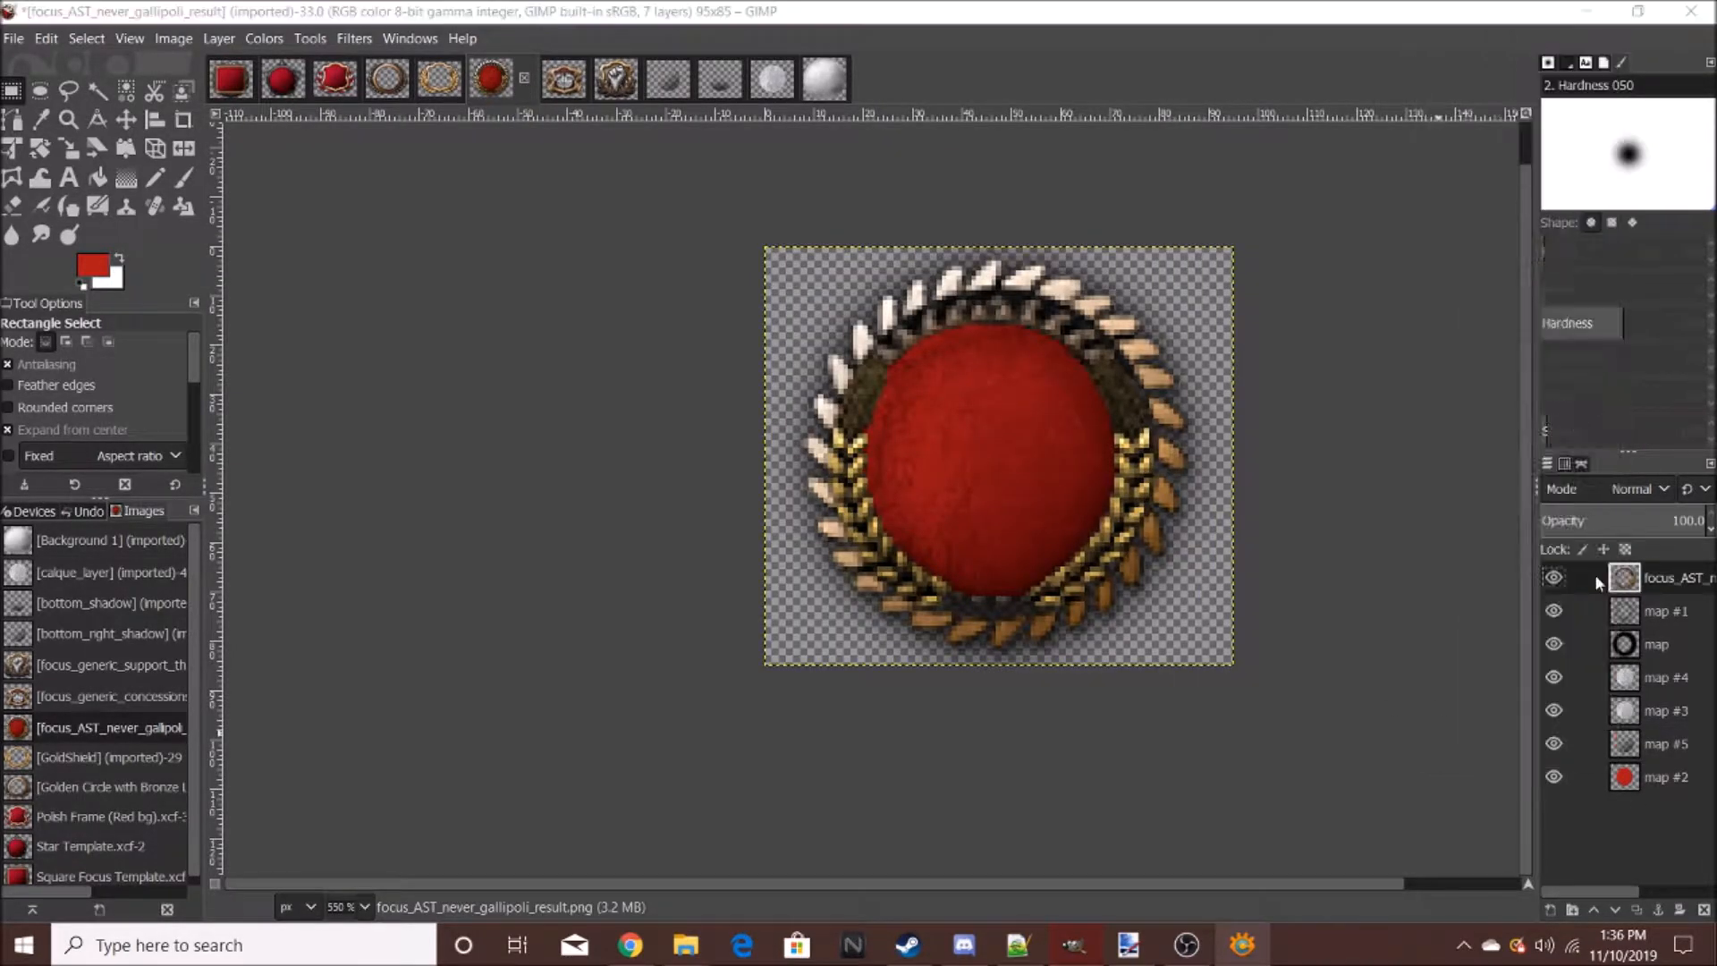
{"action": "left_click", "coordinate": [1571, 764]}
{"action": "left_click_drag", "start_coordinate": [1604, 609], "coordinate": [1629, 810]}
- Paste the grey sphere into the wreath image and anchor it to the new empty layer
{"action": "key", "text": "ctrl+v"}
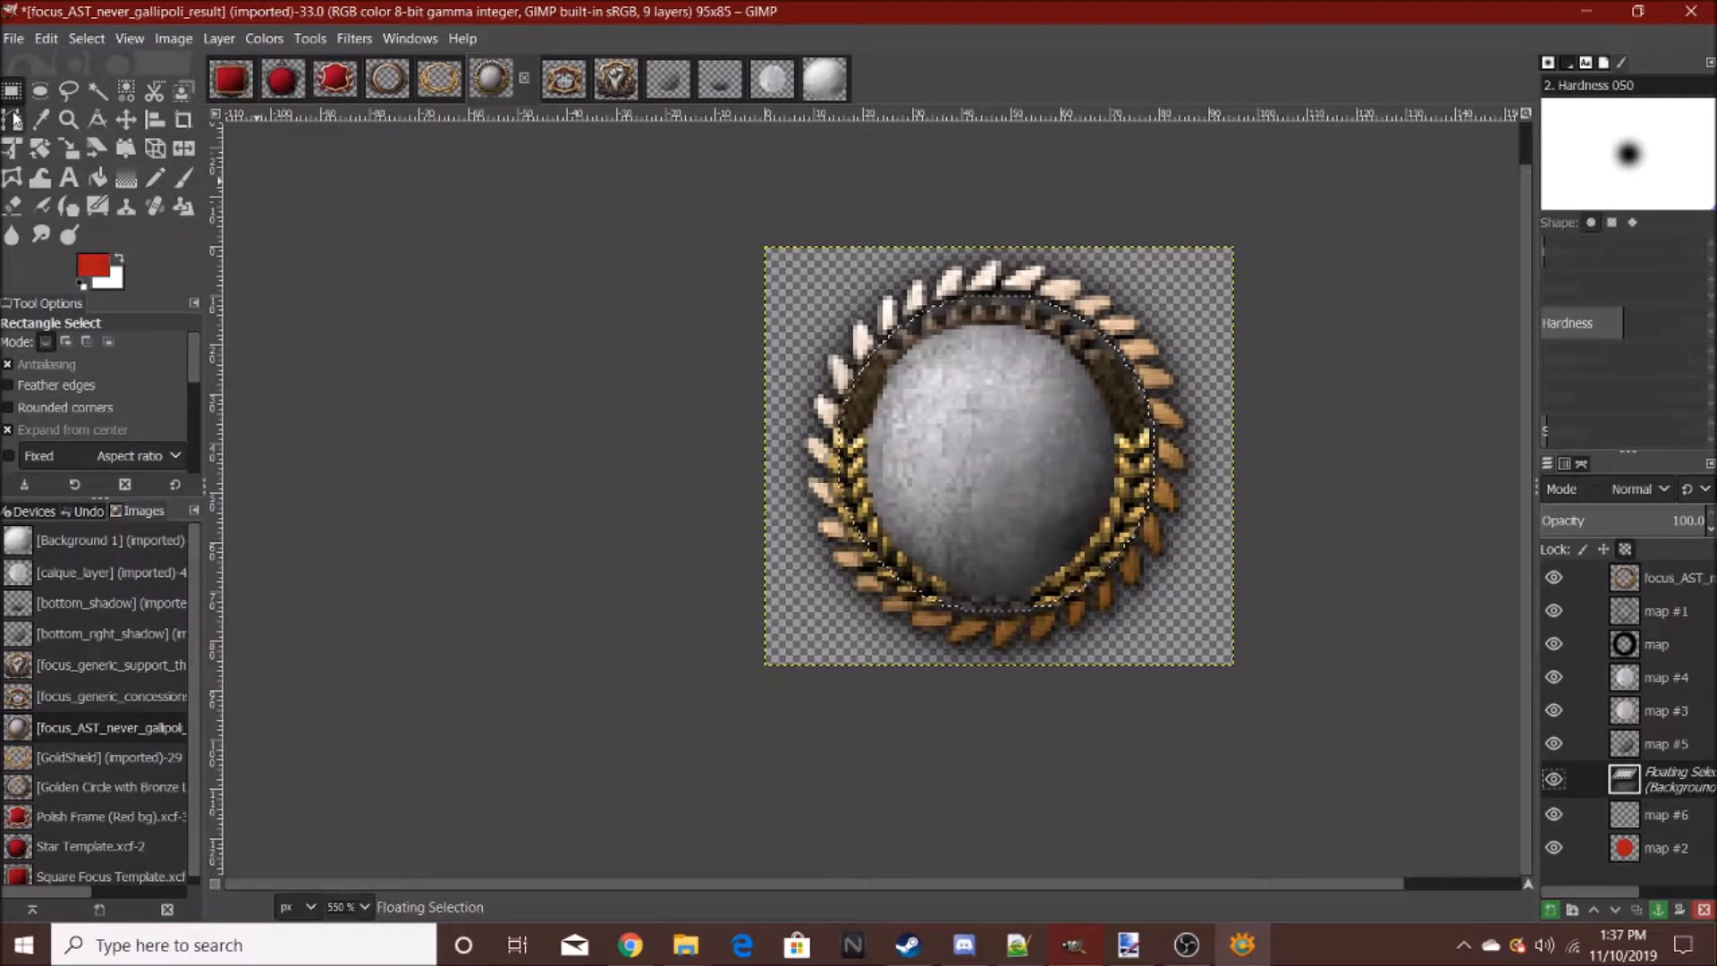
{"action": "key", "text": "ctrl+h"}
{"action": "scroll", "coordinate": [1087, 525], "scroll_direction": "down", "scroll_amount": 4}
{"action": "scroll", "coordinate": [1099, 490], "scroll_direction": "up", "scroll_amount": 6}
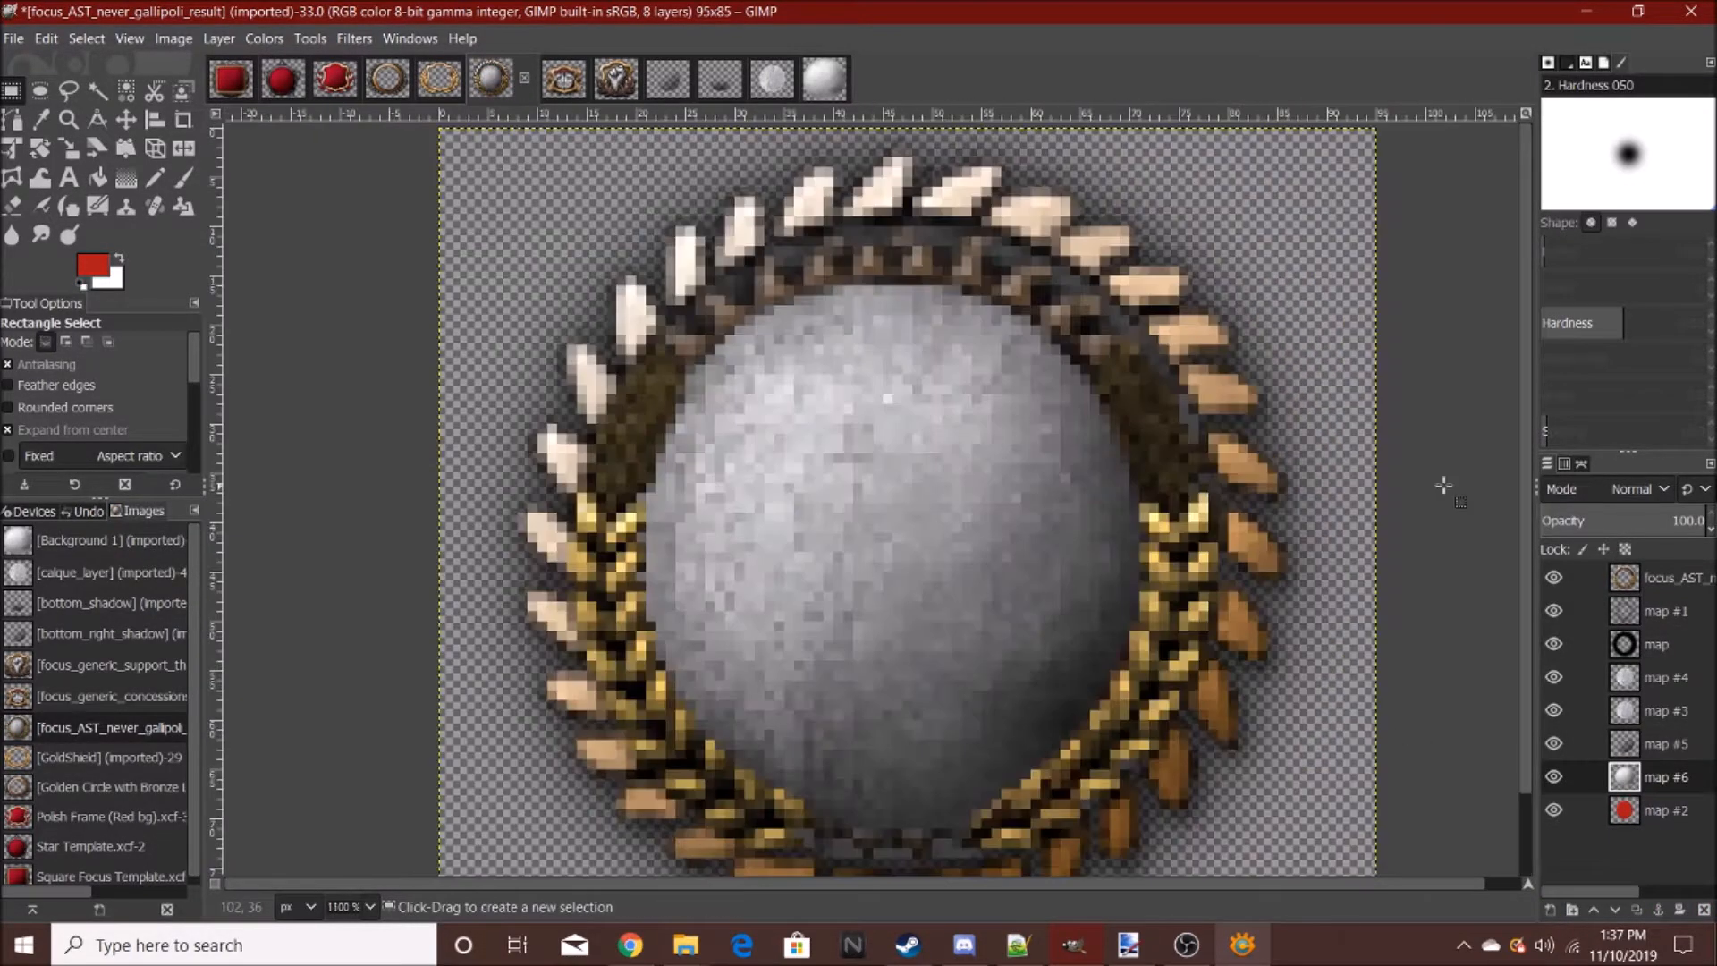
- Set the grey sphere layer to Multiply mode with an opacity of 73.0
{"action": "left_click", "coordinate": [1640, 486]}
{"action": "left_click", "coordinate": [1533, 358]}
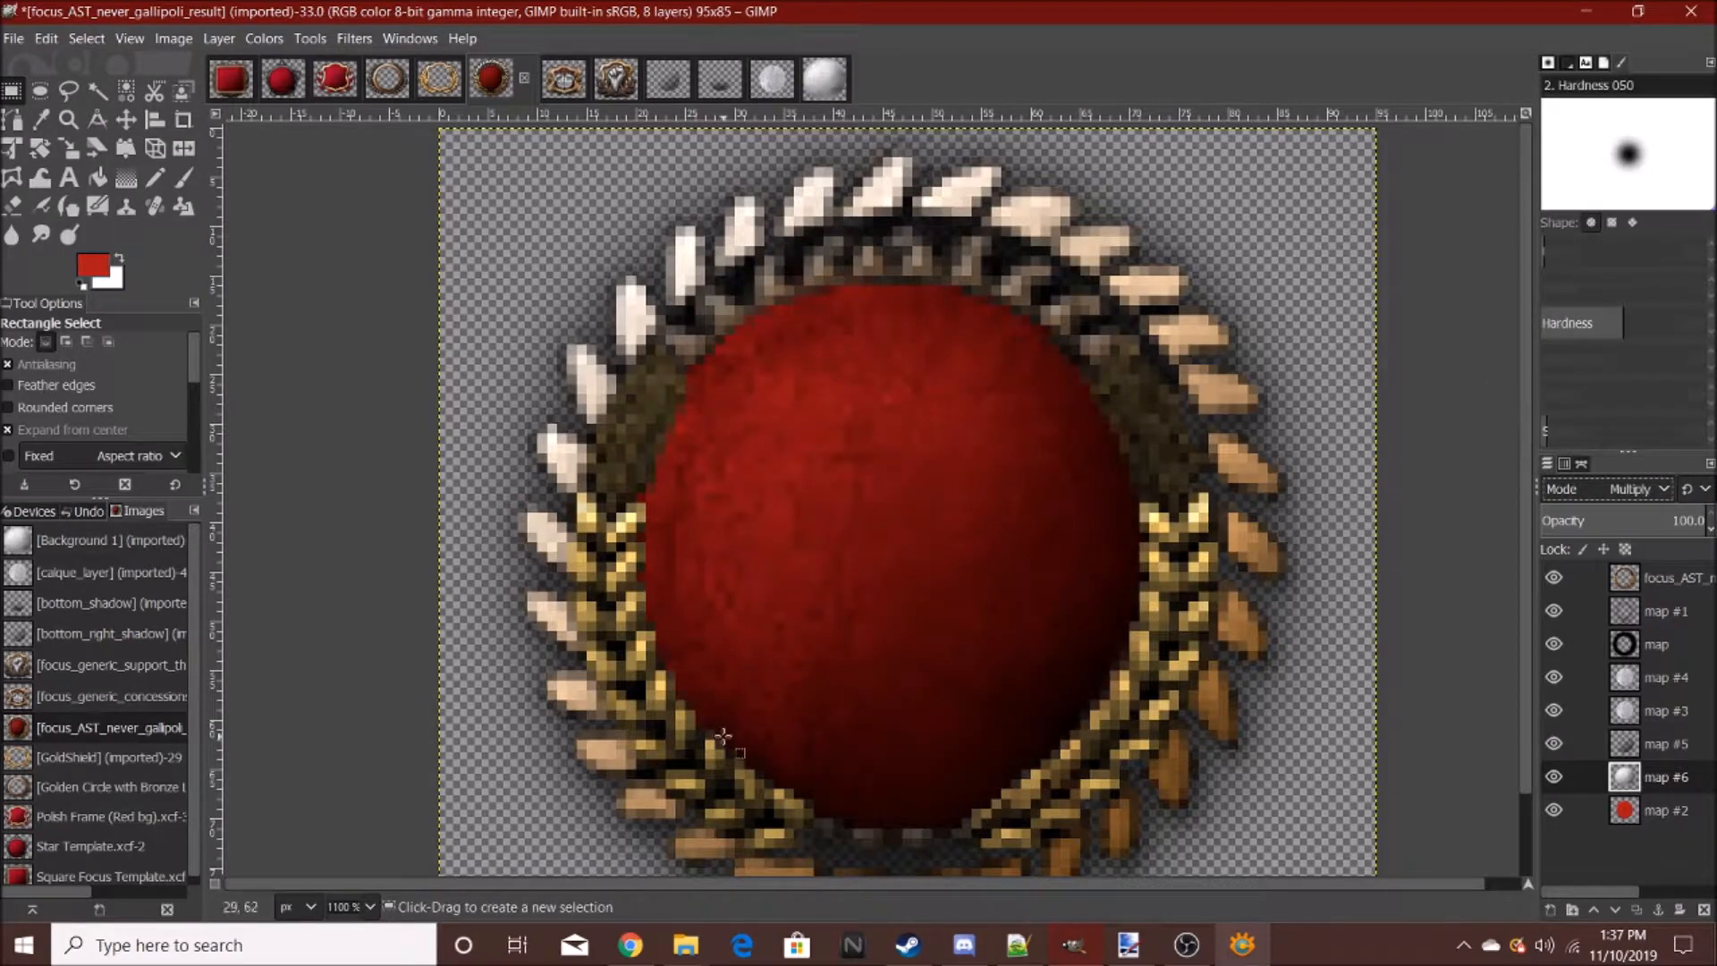
{"action": "scroll", "coordinate": [906, 721], "scroll_direction": "down", "scroll_amount": 7}
{"action": "scroll", "coordinate": [906, 721], "scroll_direction": "up", "scroll_amount": 4}
{"action": "left_click", "coordinate": [1646, 521]}
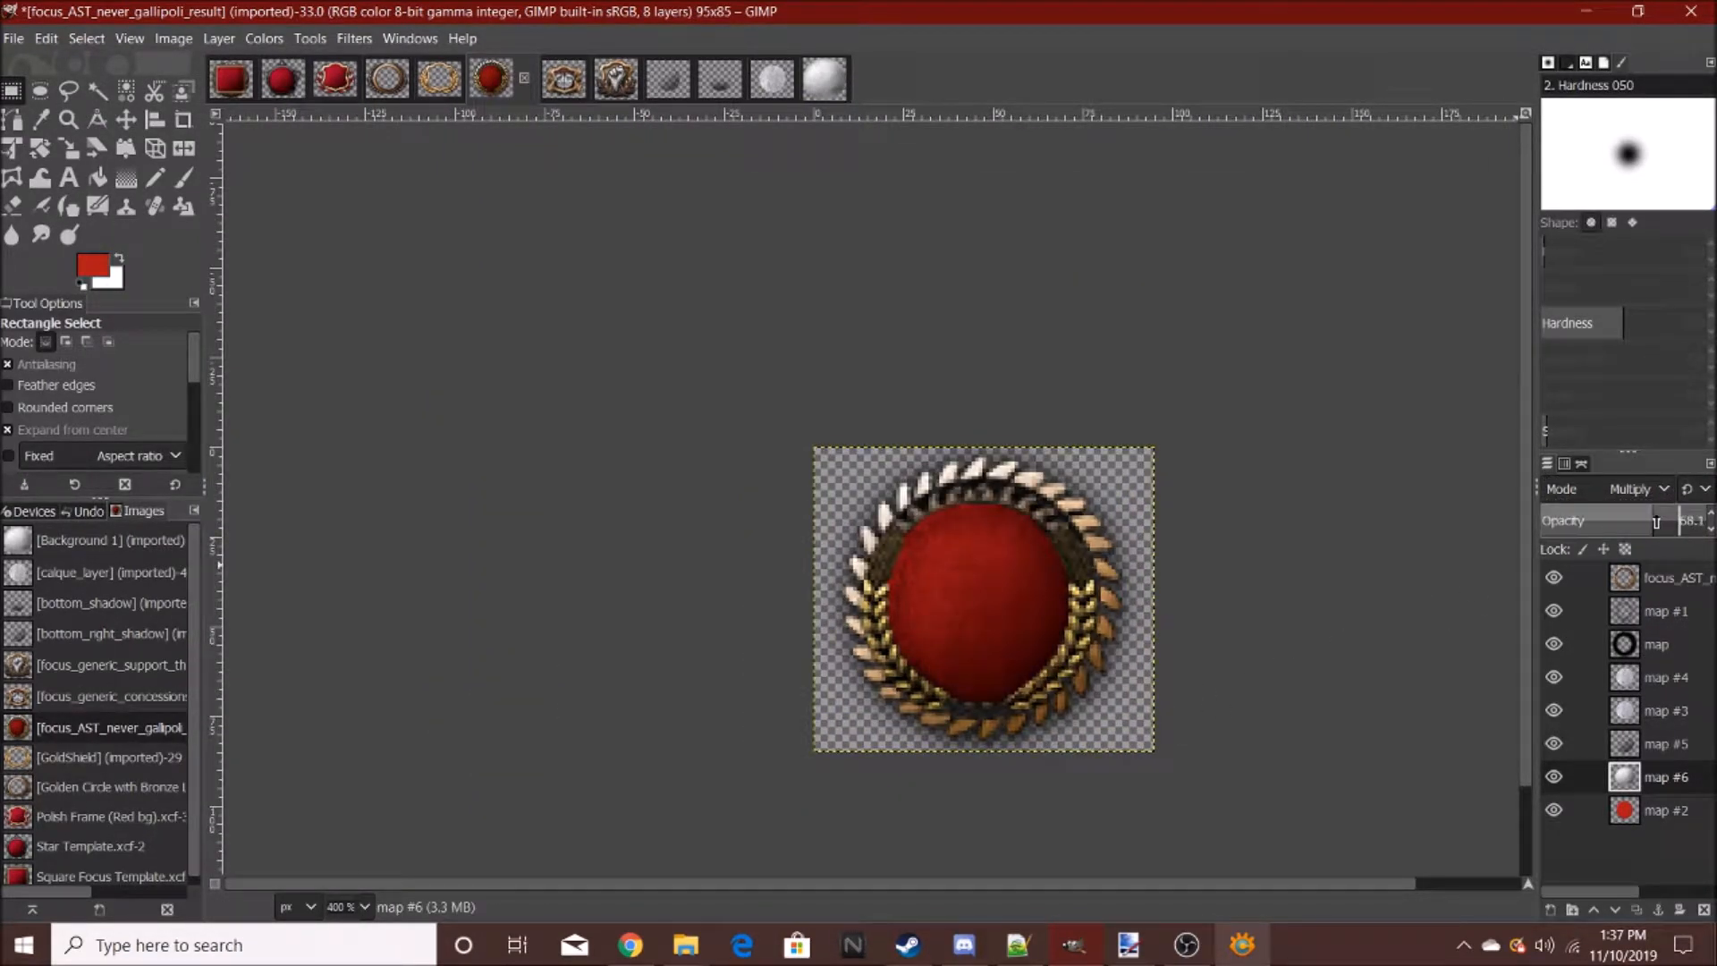
{"action": "left_click_drag", "start_coordinate": [1657, 522], "coordinate": [1662, 521]}
- Examine the disc's shading and texture inside the wreath at small and large zoom levels
{"action": "scroll", "coordinate": [1028, 680], "scroll_direction": "down", "scroll_amount": 4}
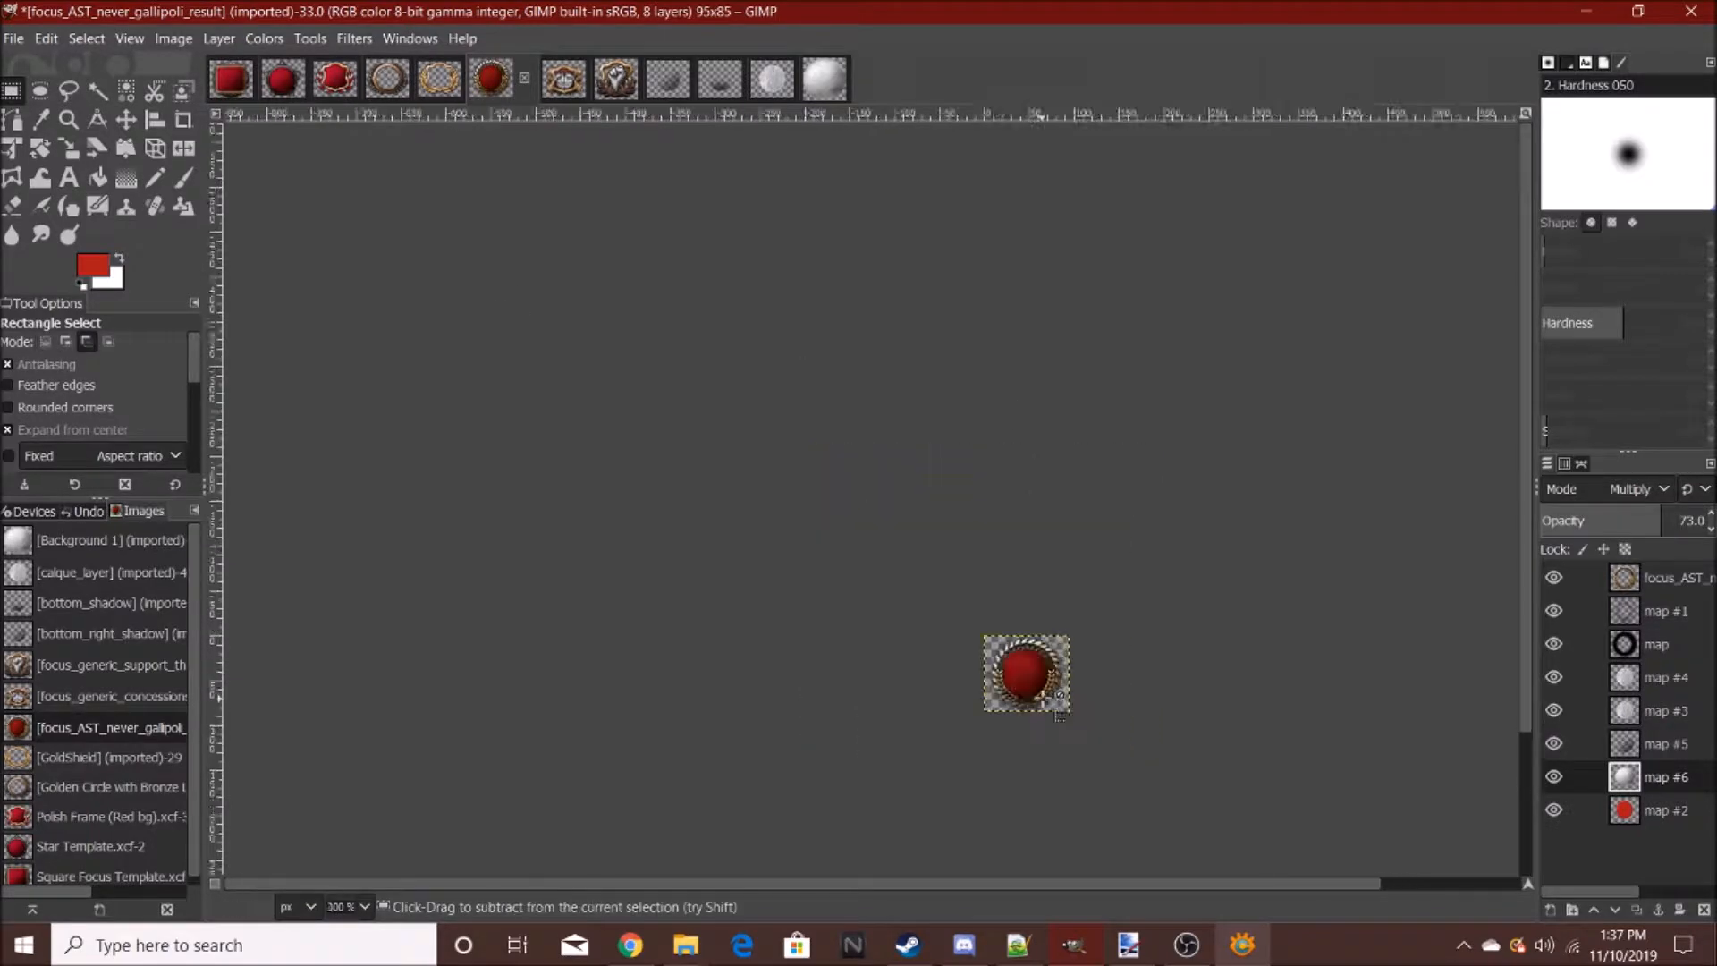
{"action": "scroll", "coordinate": [1043, 683], "scroll_direction": "up", "scroll_amount": 5}
{"action": "scroll", "coordinate": [1006, 662], "scroll_direction": "down", "scroll_amount": 5}
{"action": "scroll", "coordinate": [980, 687], "scroll_direction": "up", "scroll_amount": 4}
{"action": "scroll", "coordinate": [1131, 549], "scroll_direction": "down", "scroll_amount": 6}
{"action": "scroll", "coordinate": [1132, 549], "scroll_direction": "up", "scroll_amount": 7}
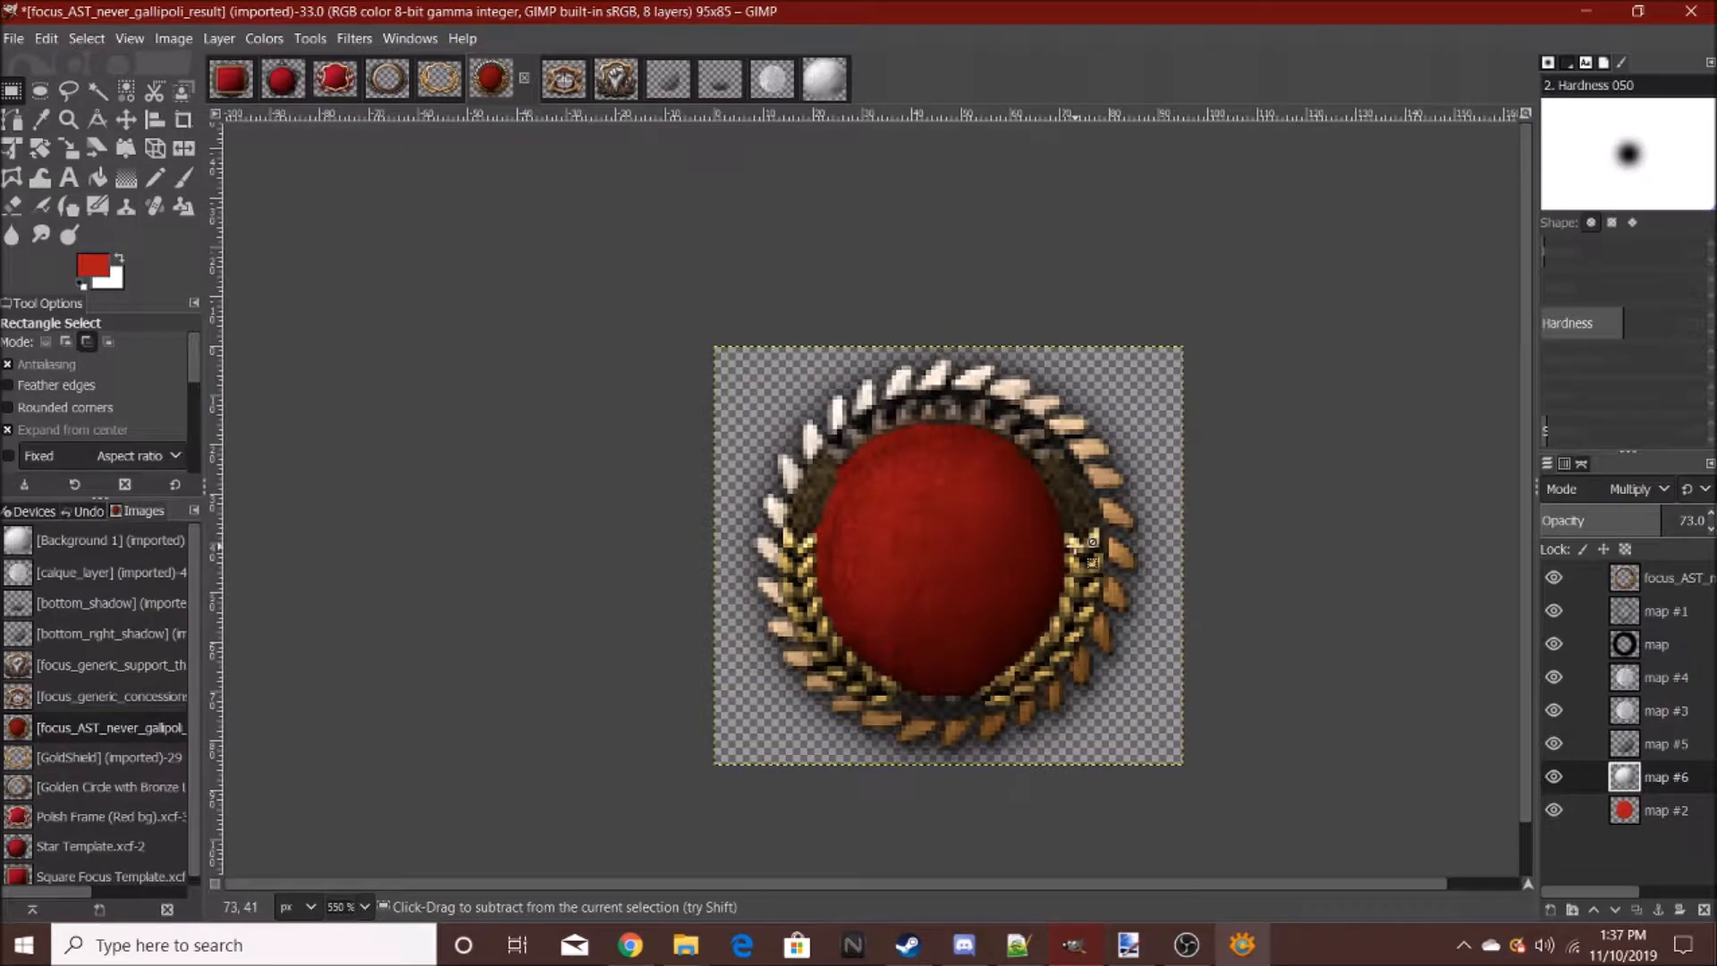
{"action": "scroll", "coordinate": [1092, 541], "scroll_direction": "down", "scroll_amount": 5}
{"action": "scroll", "coordinate": [1054, 546], "scroll_direction": "up", "scroll_amount": 7}
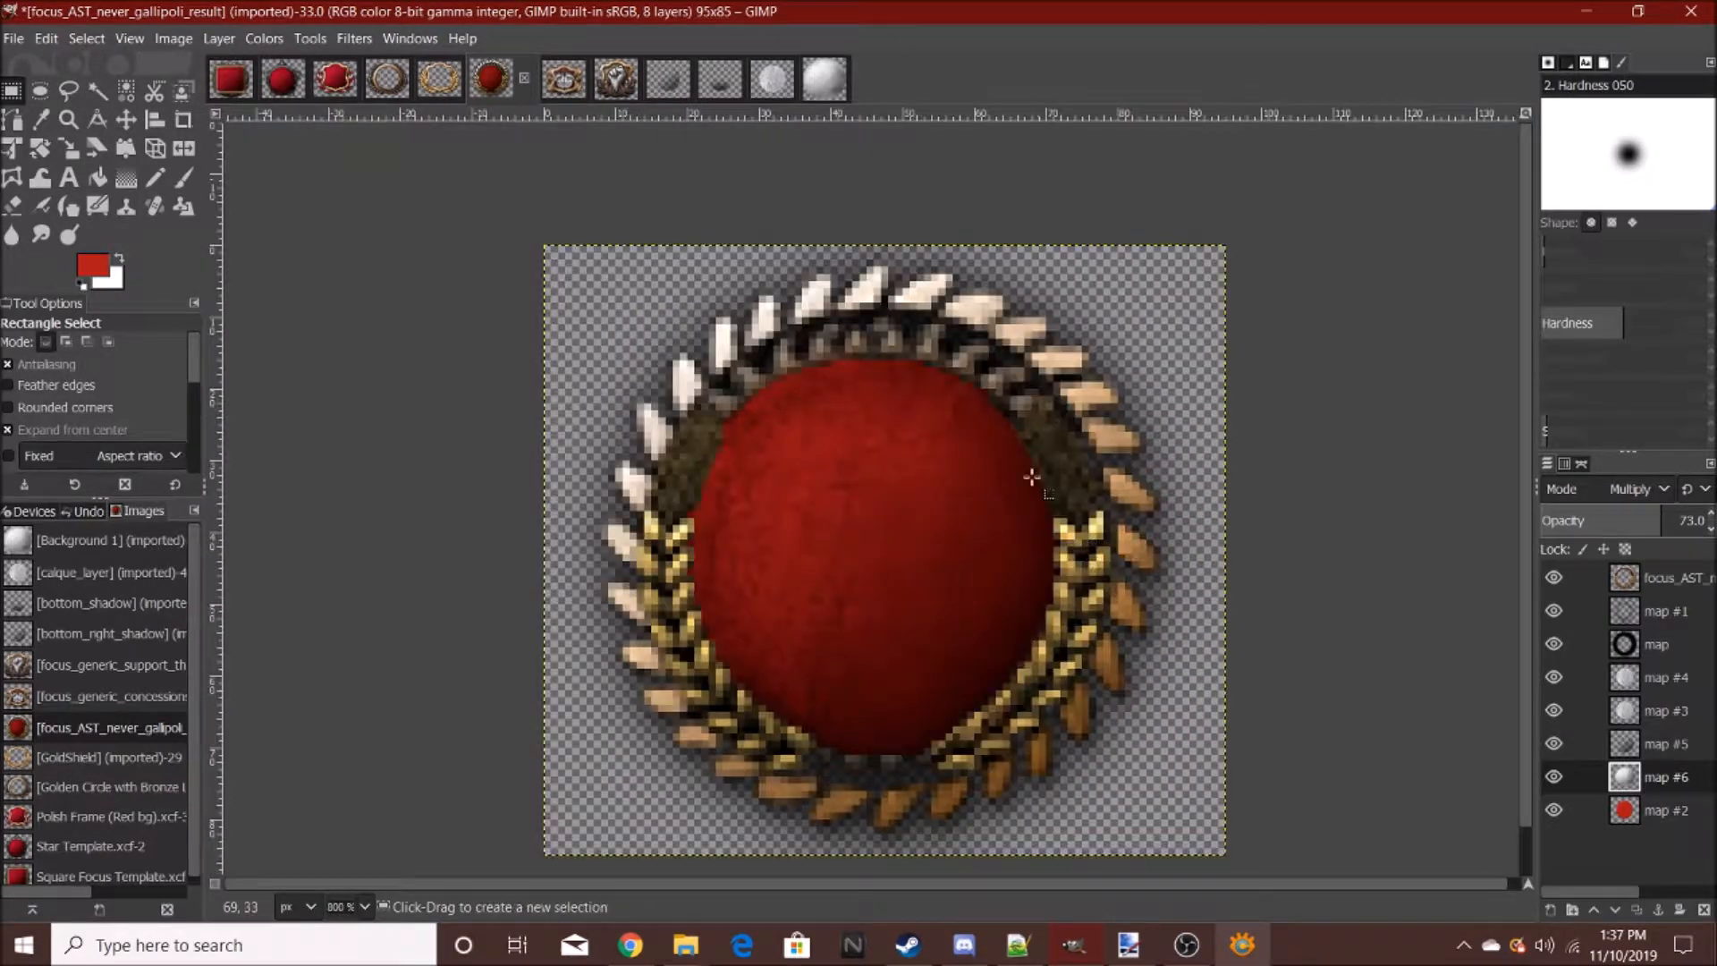
{"action": "scroll", "coordinate": [1033, 497], "scroll_direction": "down", "scroll_amount": 1}
{"action": "scroll", "coordinate": [1018, 426], "scroll_direction": "down", "scroll_amount": 5}
{"action": "scroll", "coordinate": [1018, 426], "scroll_direction": "up", "scroll_amount": 6}
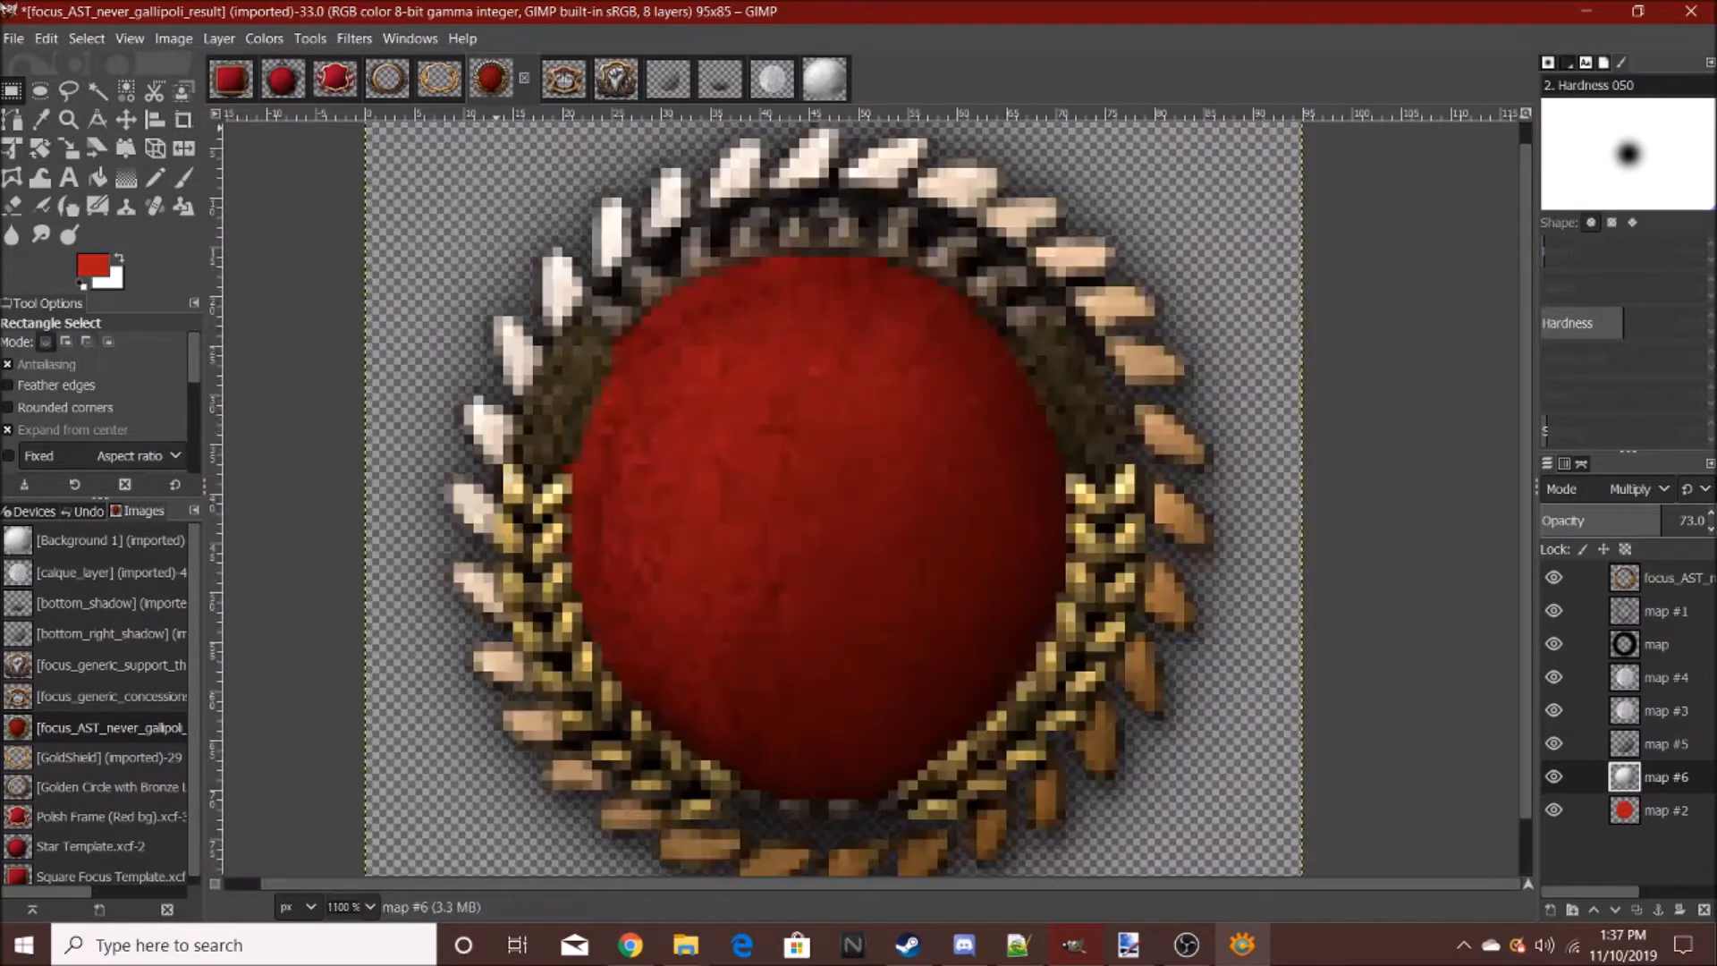
- Start opening another image and browse the focus_icon_making folder down to the files beginning with S
{"action": "left_click", "coordinate": [13, 37]}
{"action": "left_click", "coordinate": [48, 114]}
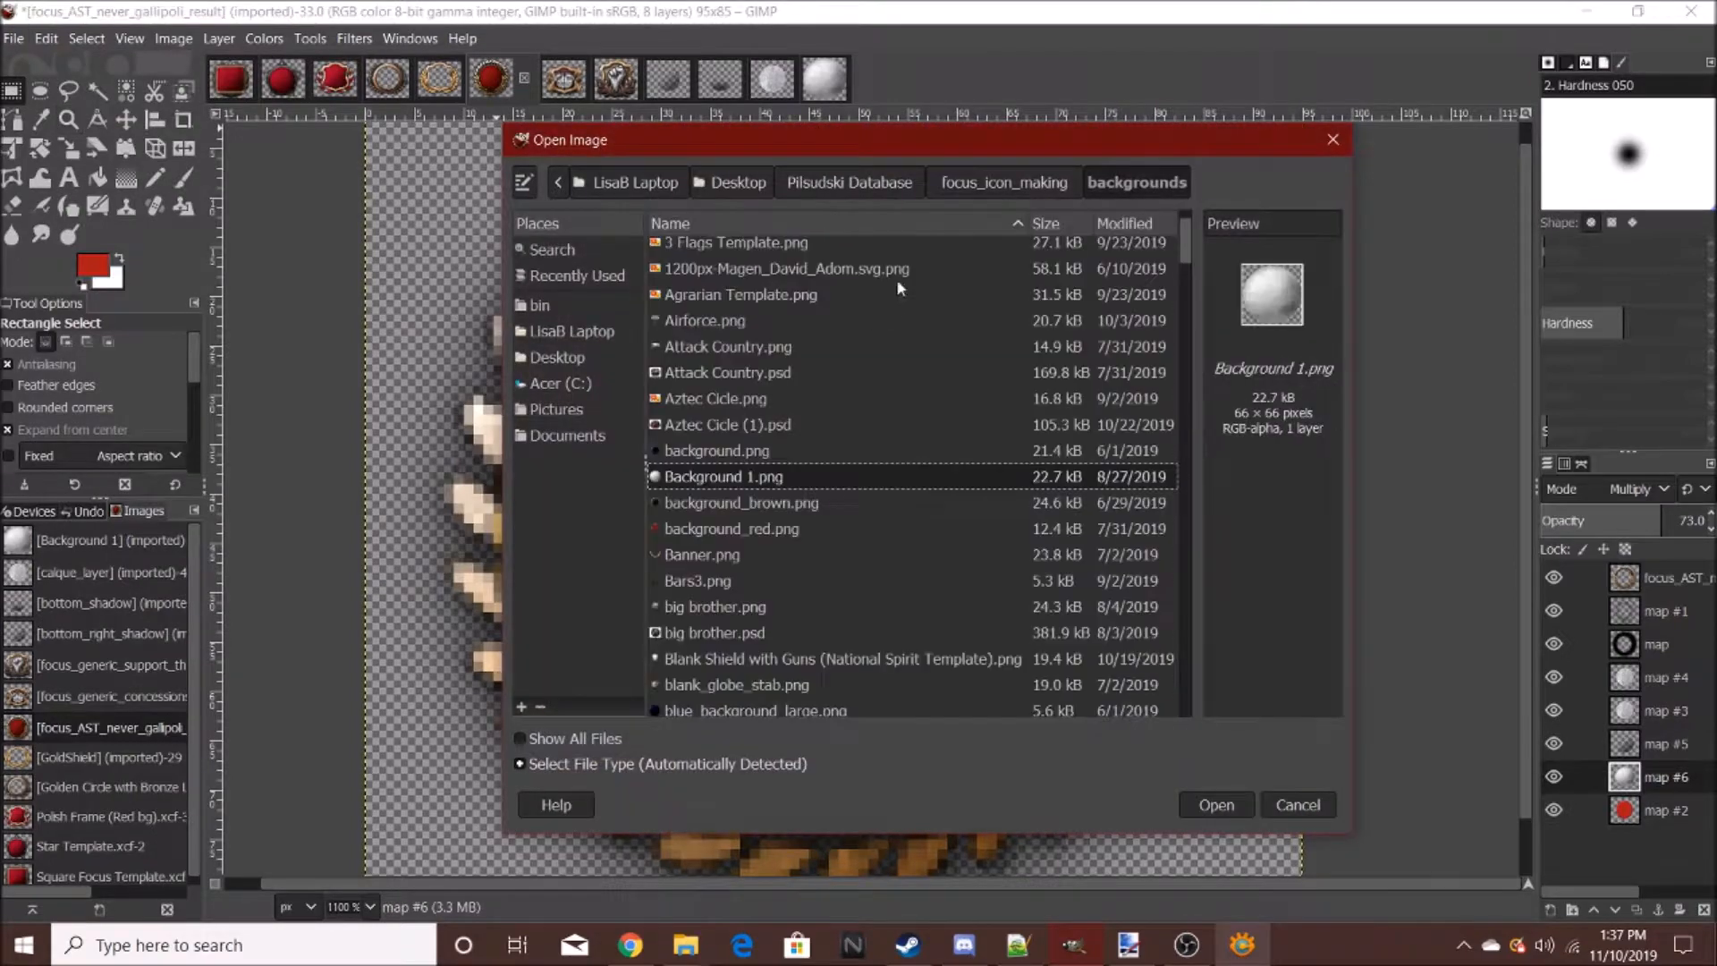
{"action": "left_click", "coordinate": [1000, 185]}
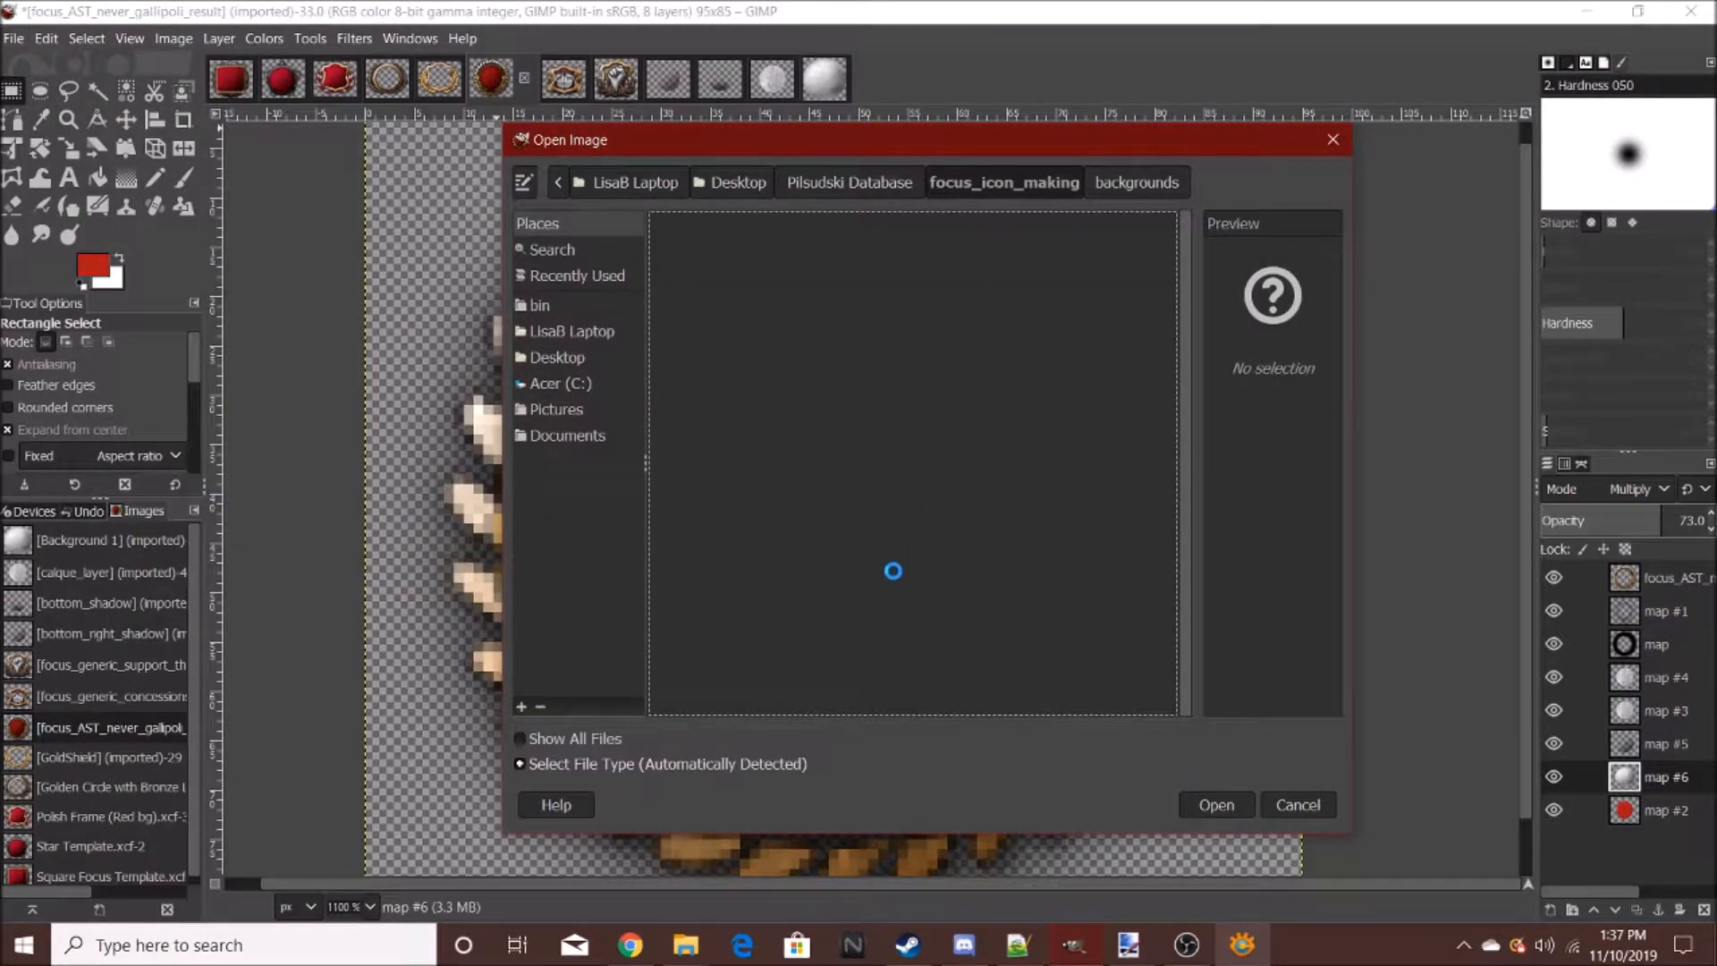
{"action": "left_click", "coordinate": [873, 587]}
{"action": "left_click", "coordinate": [877, 693]}
{"action": "scroll", "coordinate": [877, 572], "scroll_direction": "down", "scroll_amount": 5}
{"action": "left_click", "coordinate": [875, 505]}
{"action": "left_click", "coordinate": [874, 659]}
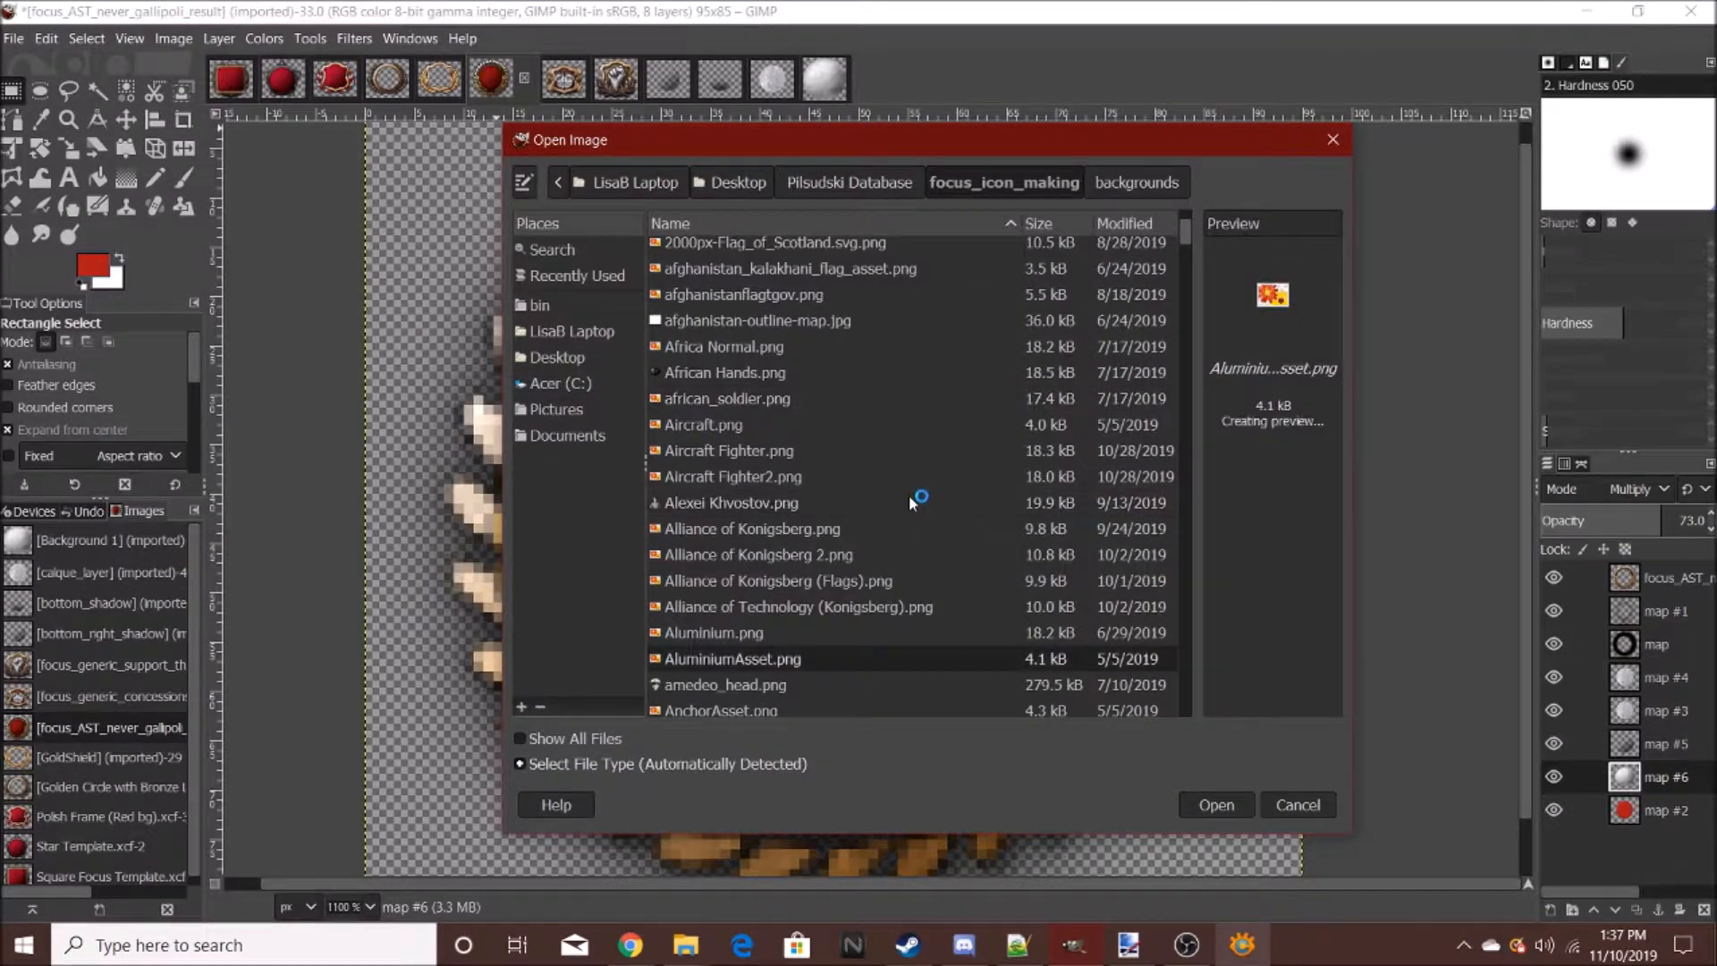
{"action": "scroll", "coordinate": [967, 581], "scroll_direction": "down", "scroll_amount": 4}
{"action": "left_click_drag", "start_coordinate": [1191, 239], "coordinate": [1188, 631]}
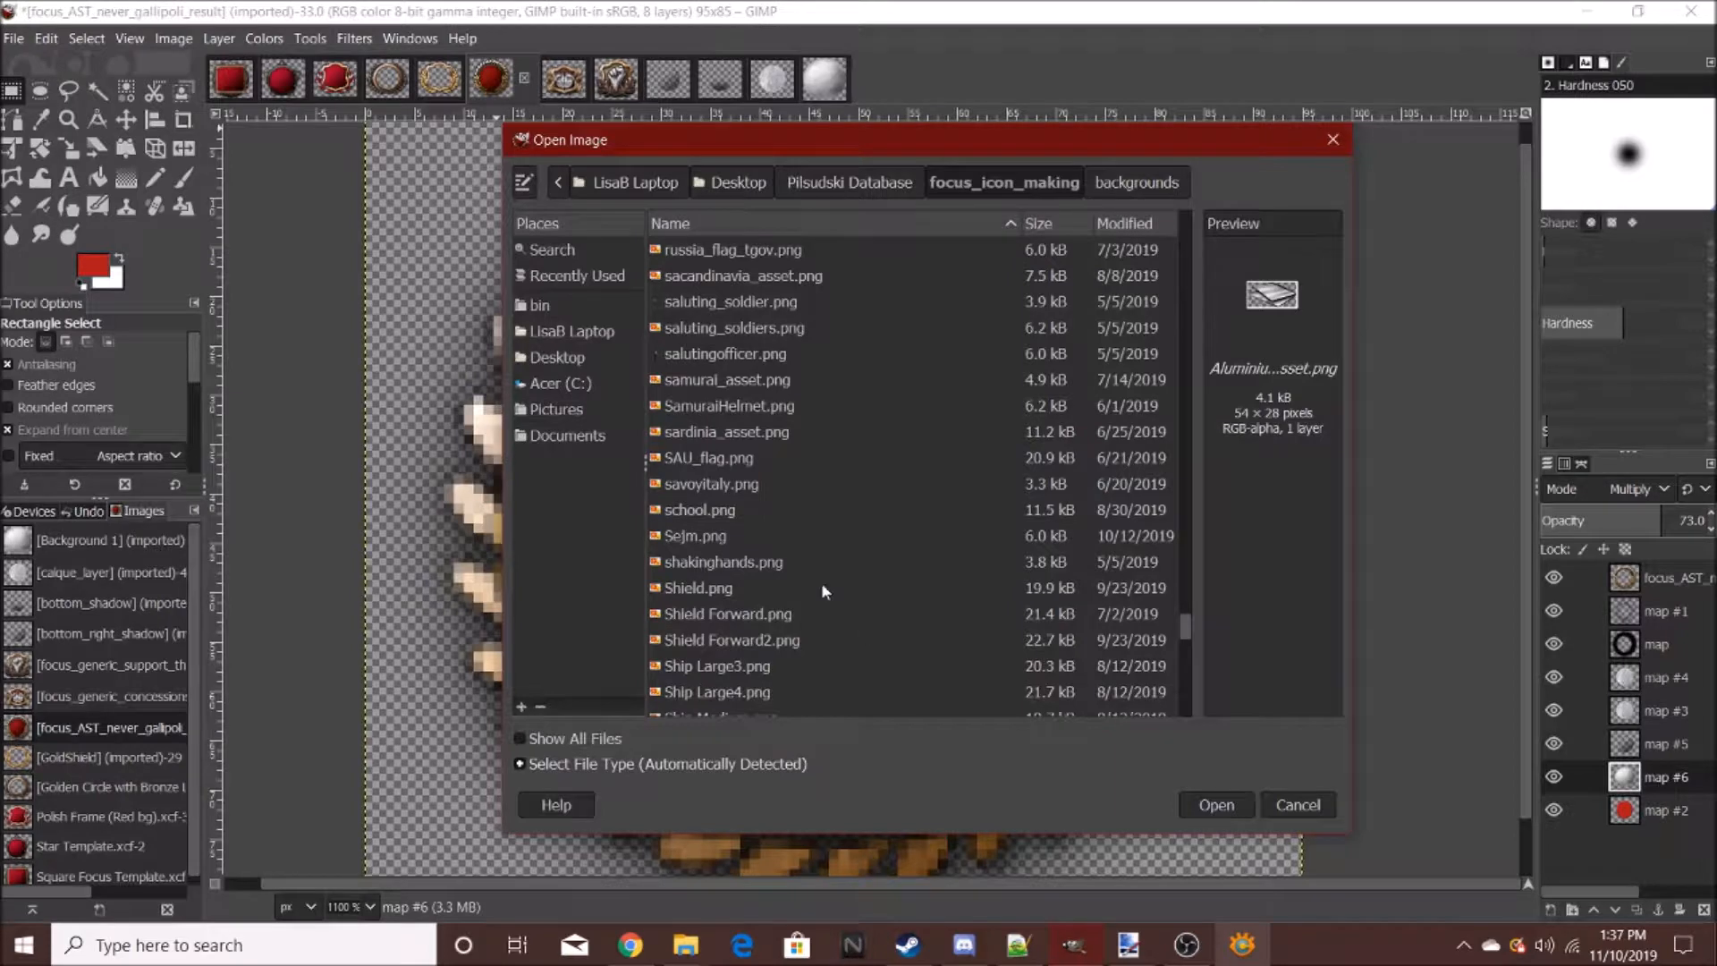
- Preview the samurai images and open SamuraiHelmet.png
{"action": "left_click", "coordinate": [728, 528]}
{"action": "left_click", "coordinate": [740, 481]}
{"action": "left_click", "coordinate": [735, 413]}
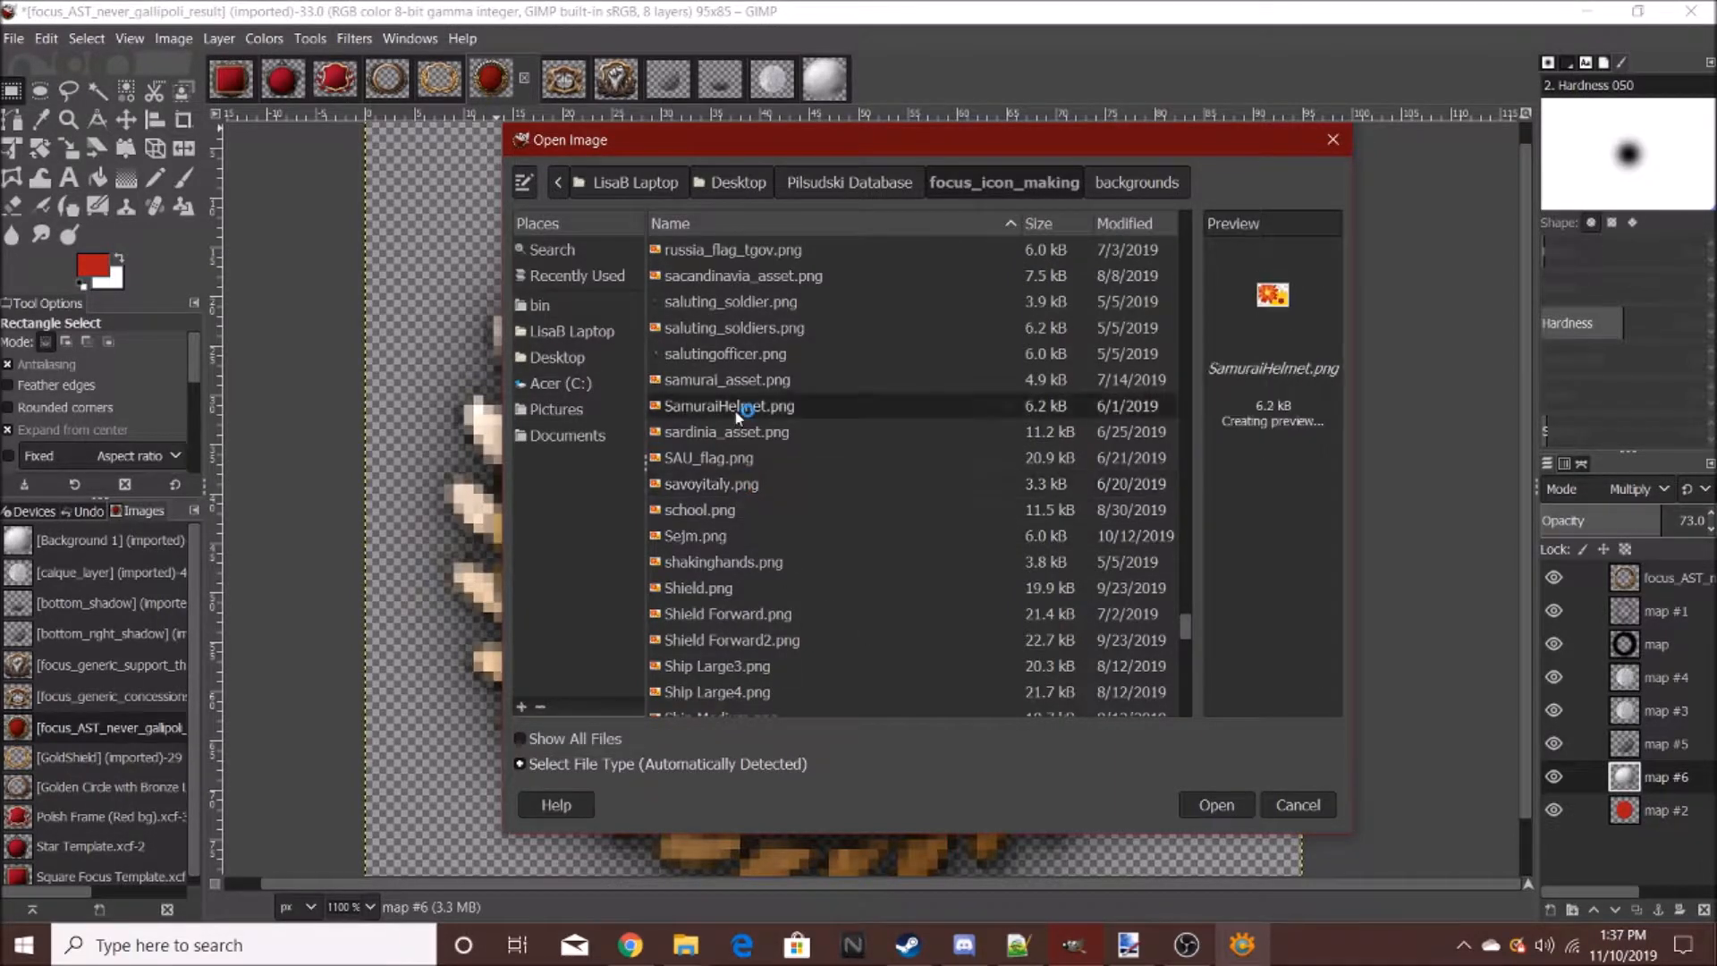
{"action": "left_click", "coordinate": [762, 379]}
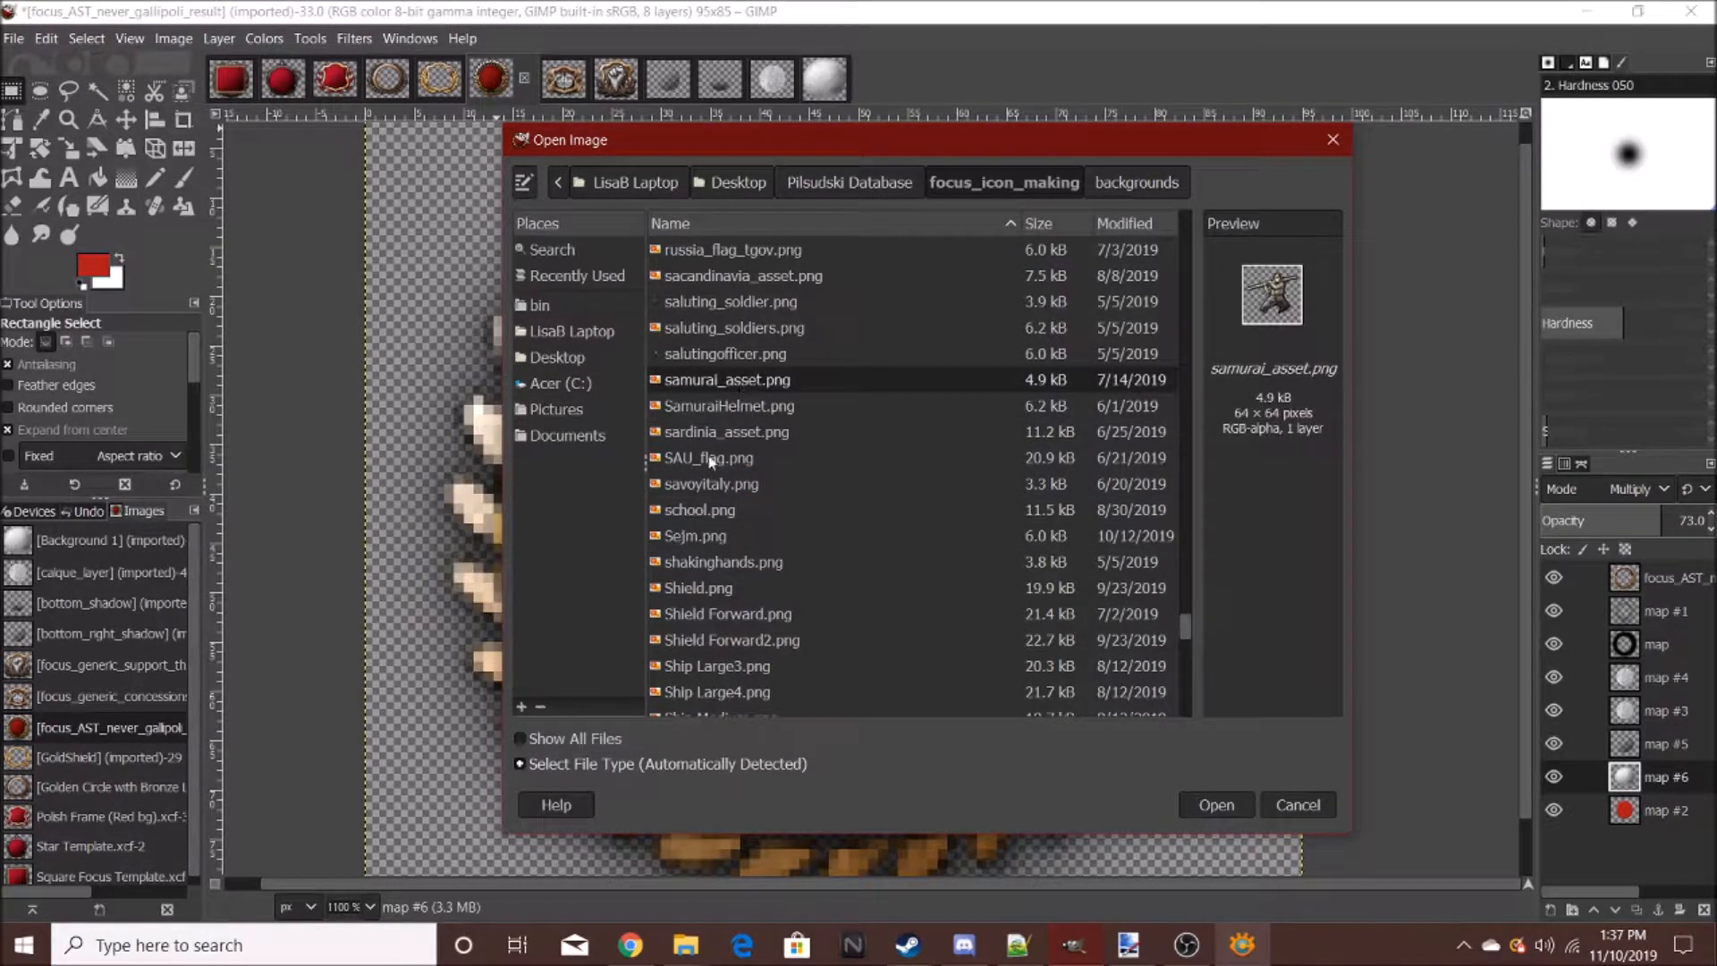
{"action": "left_click", "coordinate": [705, 432]}
{"action": "double_click", "coordinate": [706, 406]}
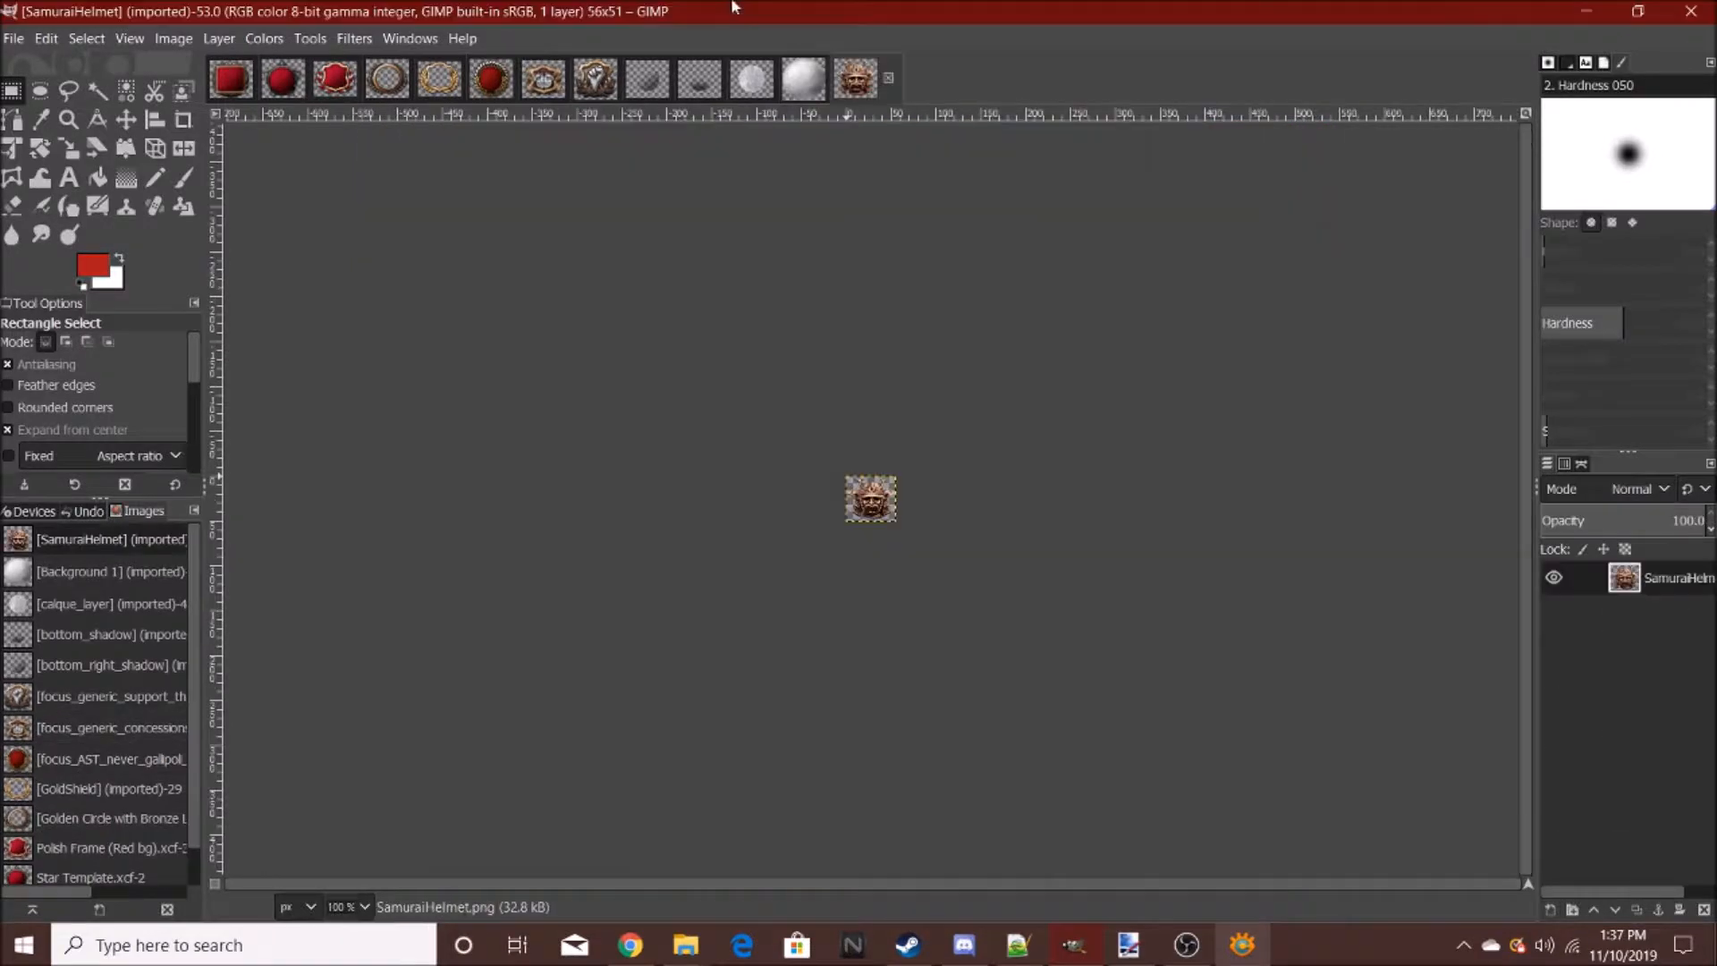
- Add a transparent layer at the top of the wreath image, paste the samurai helmet and anchor it there
{"action": "left_click", "coordinate": [491, 79]}
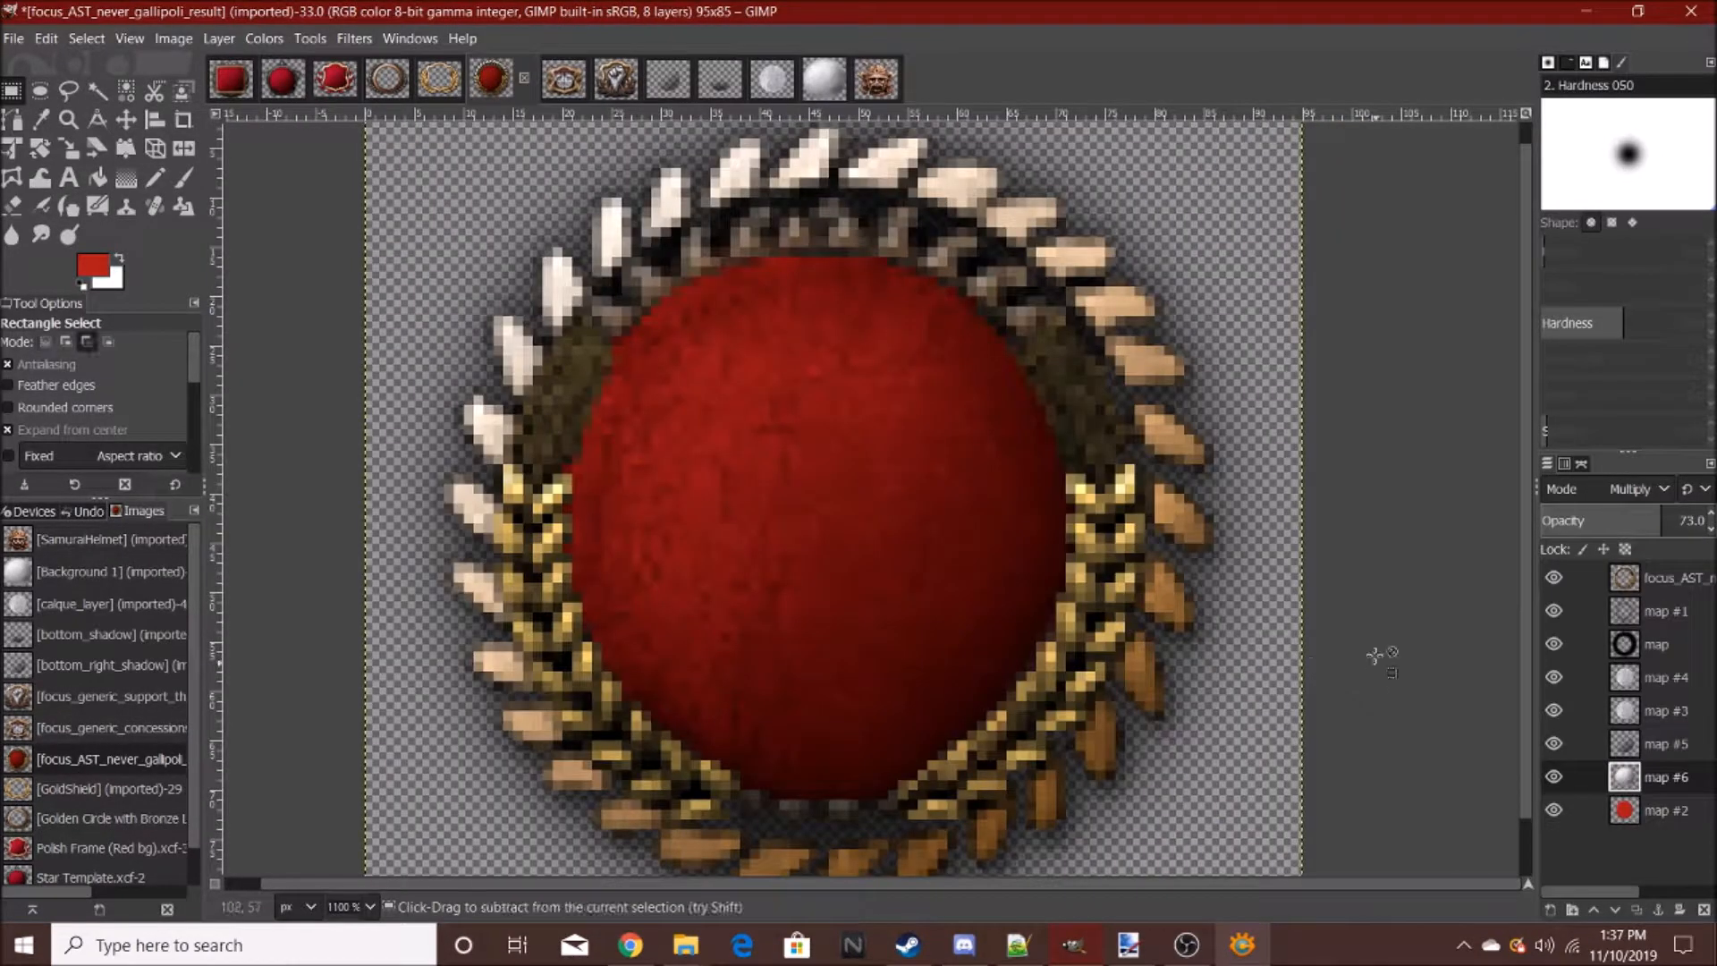
{"action": "right_click", "coordinate": [1630, 578]}
{"action": "left_click", "coordinate": [1487, 154]}
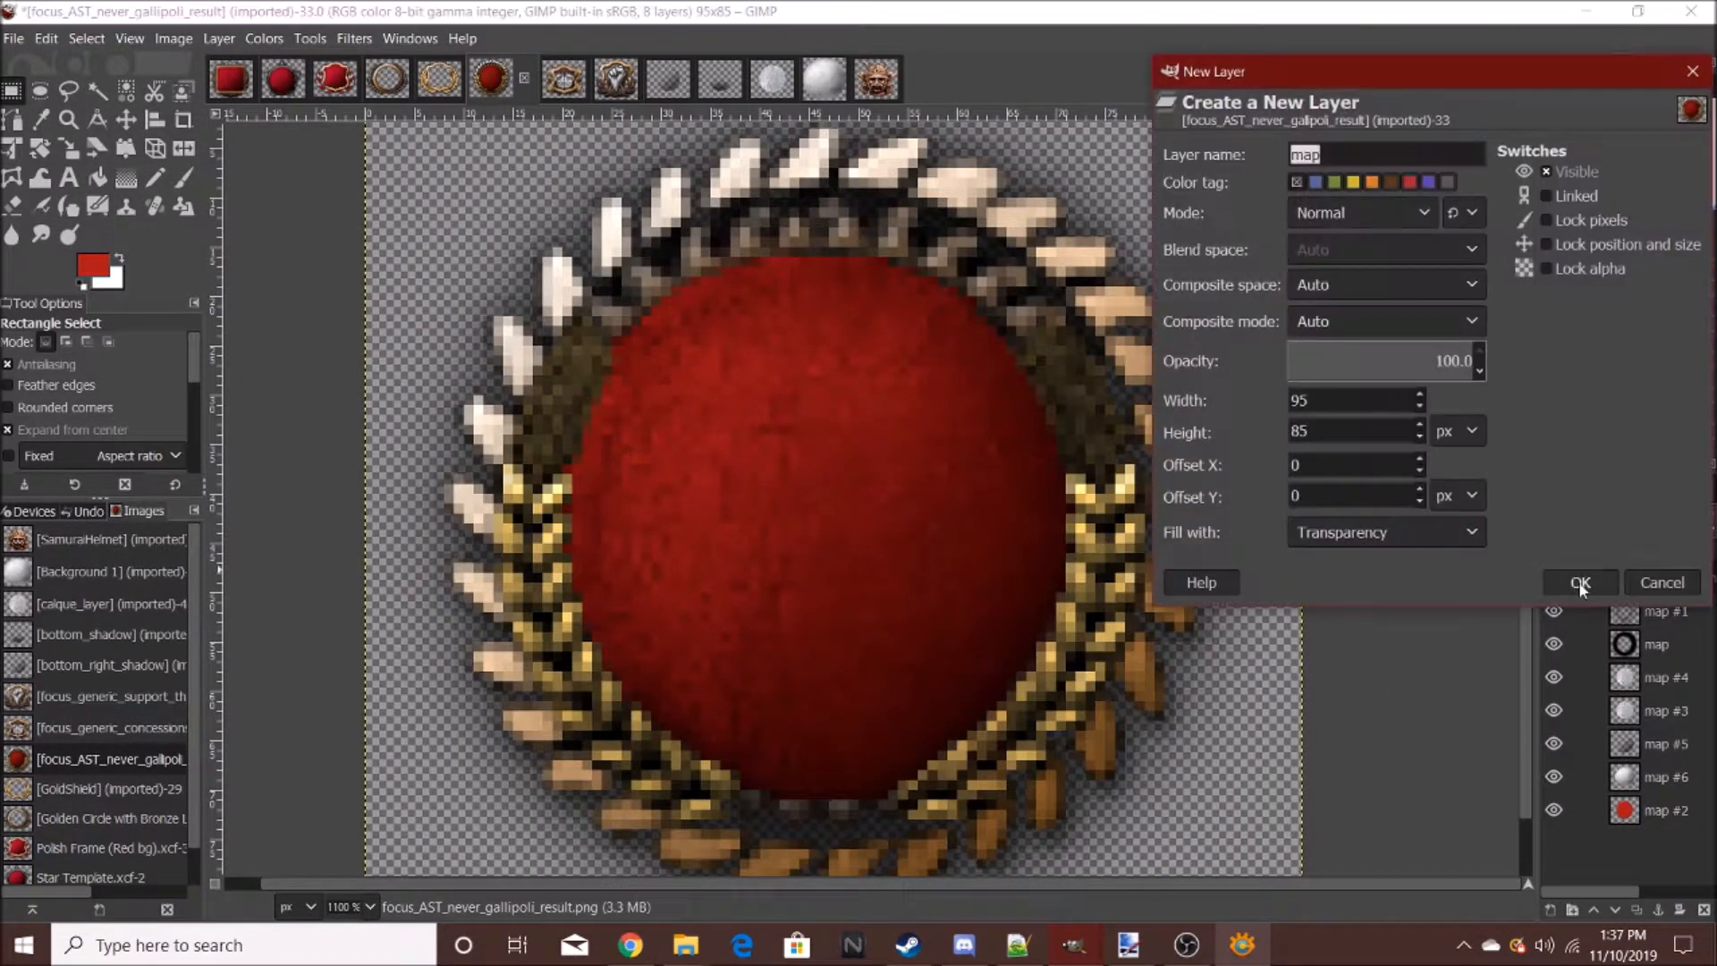
{"action": "left_click", "coordinate": [1581, 582]}
{"action": "key", "text": "ctrl+v"}
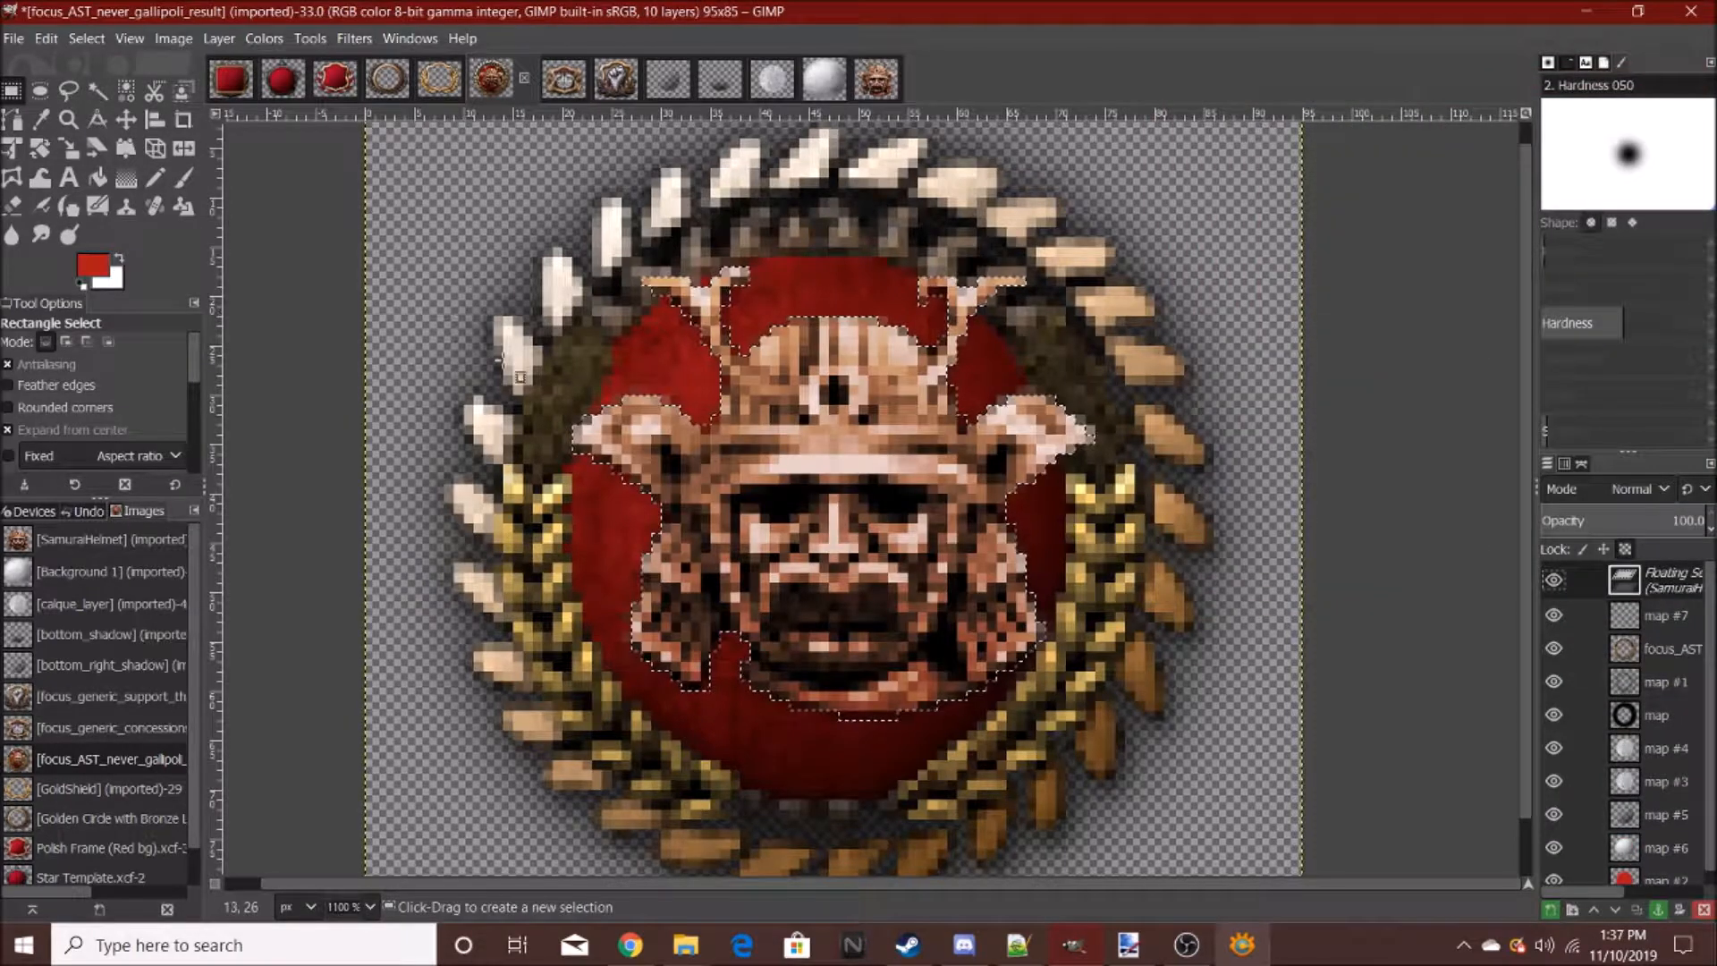
{"action": "key", "text": "ctrl+h"}
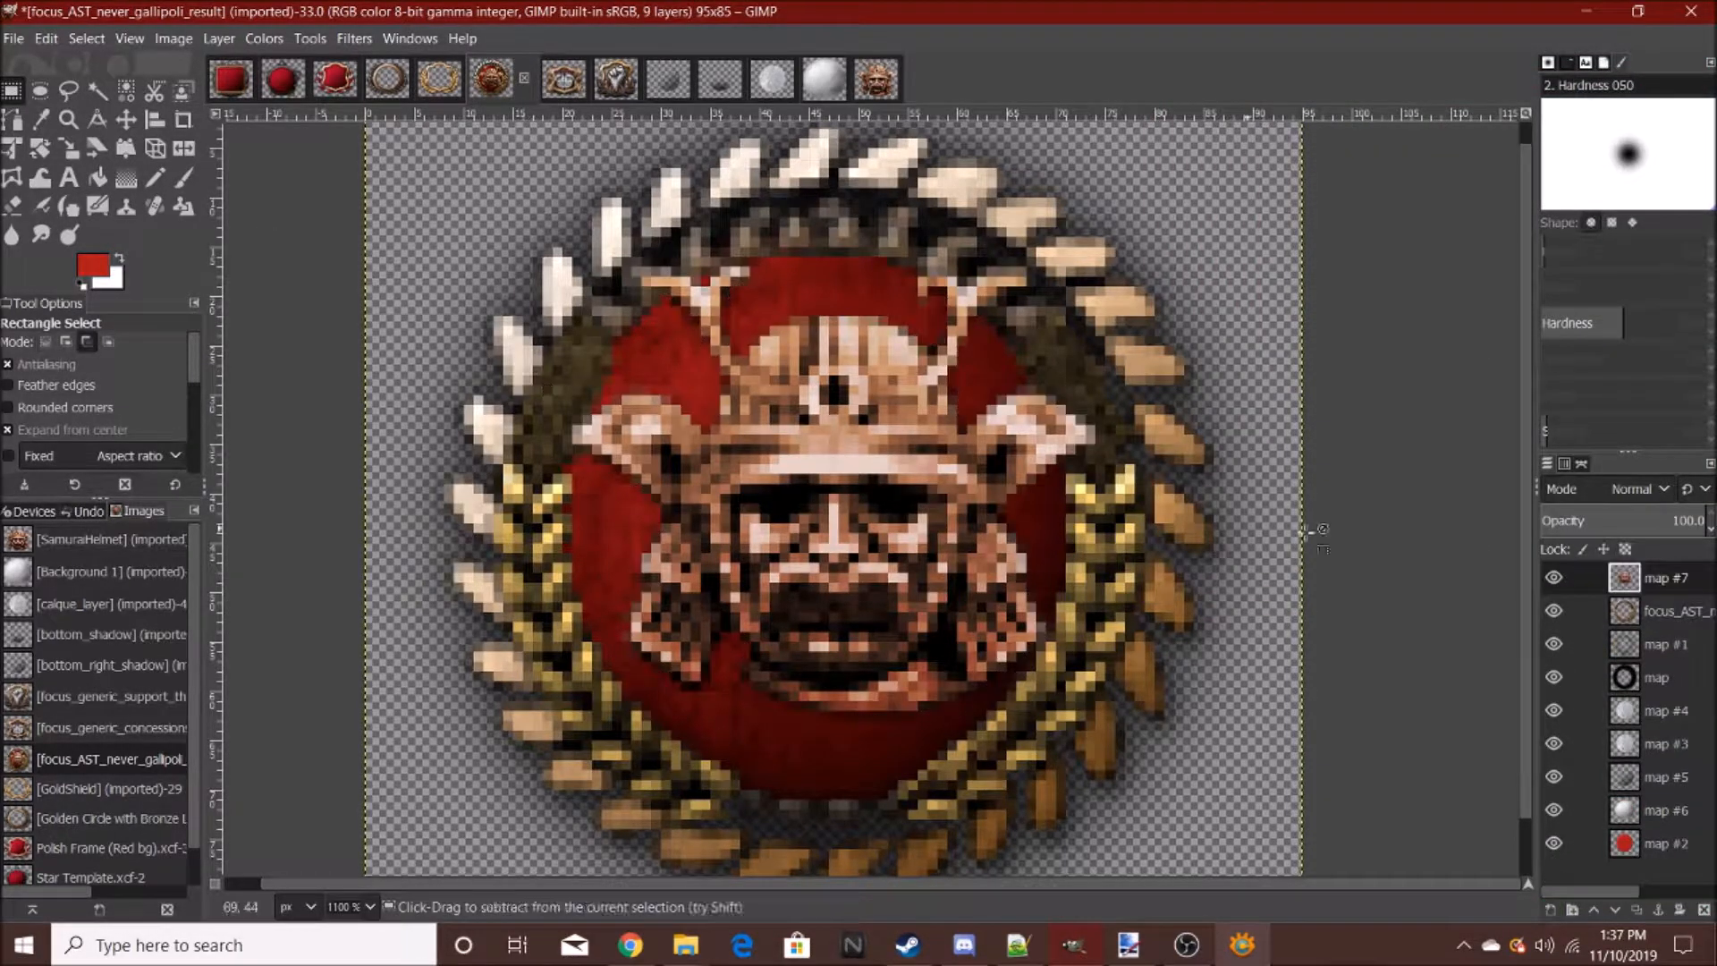
- Copy the helmet layer, add another transparent layer above it and paste the helmet copy
{"action": "key", "text": "ctrl+c"}
{"action": "right_click", "coordinate": [1673, 578]}
{"action": "left_click", "coordinate": [1487, 155]}
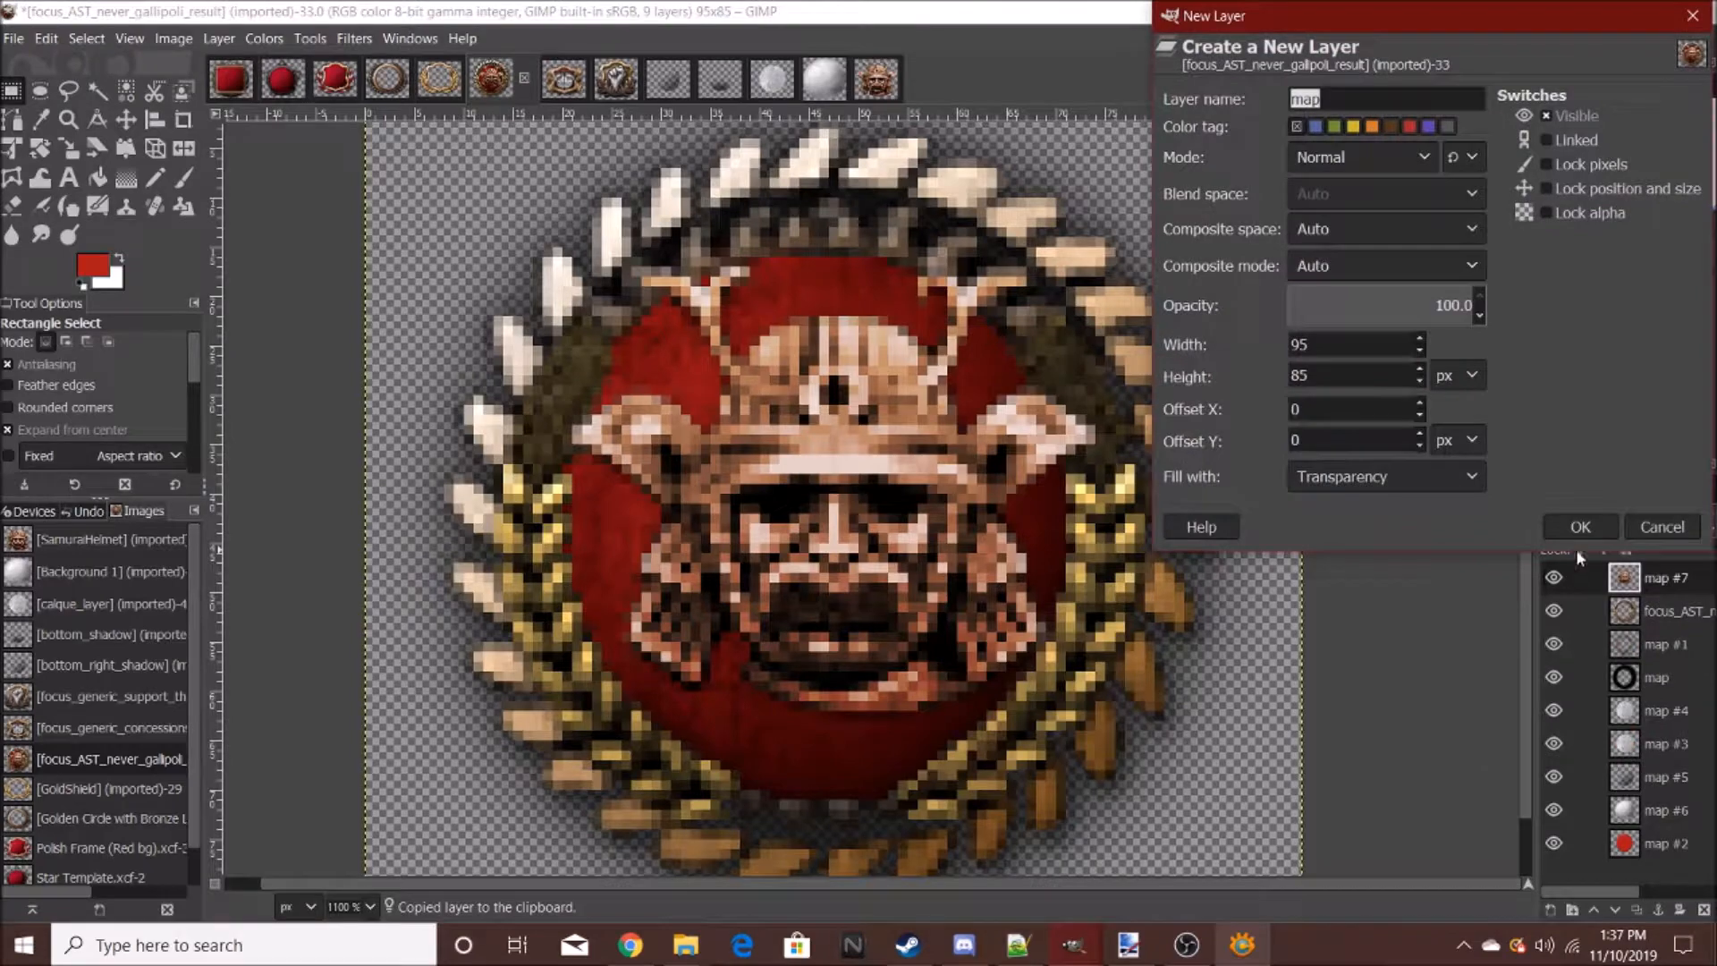
{"action": "left_click", "coordinate": [1579, 526]}
{"action": "key", "text": "ctrl+v"}
- Paint the pasted helmet copy solid black using the Paintbrush with the Hardness 050 brush at size 258
{"action": "left_click", "coordinate": [183, 177]}
{"action": "left_click", "coordinate": [83, 285]}
{"action": "scroll", "coordinate": [1074, 488], "scroll_direction": "down", "scroll_amount": 4}
{"action": "left_click_drag", "start_coordinate": [984, 339], "coordinate": [1046, 434]}
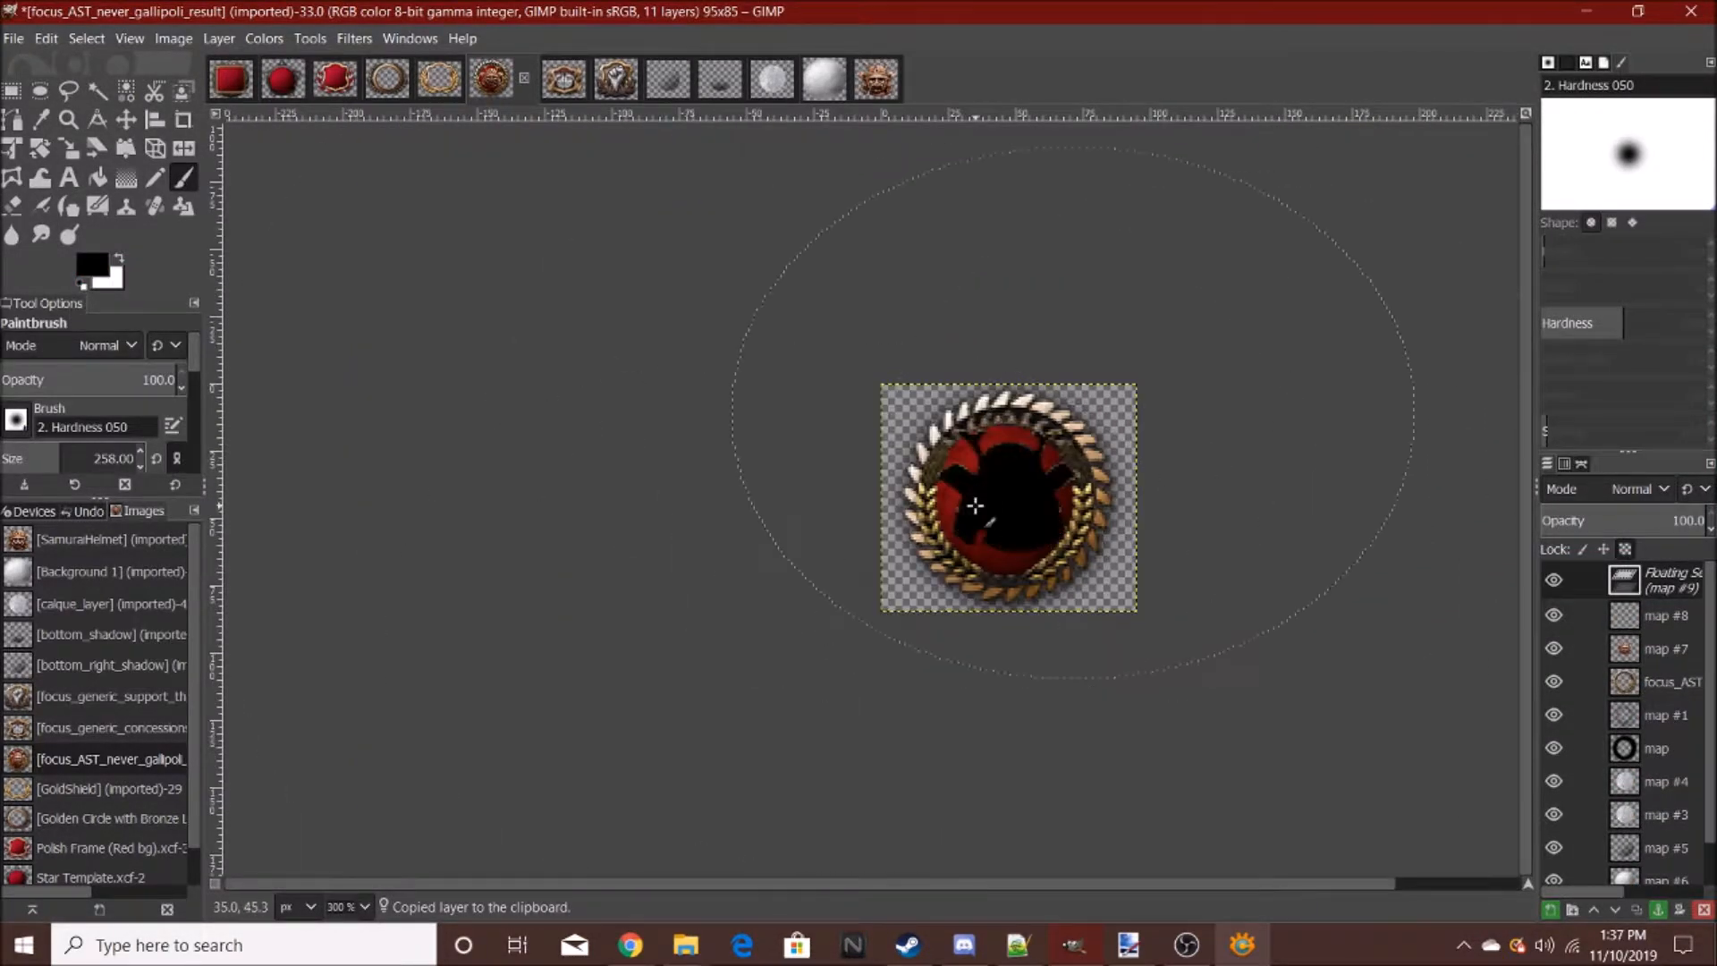
- Anchor the black helmet copy, copy it, add another transparent layer above and paste and anchor the copy there
{"action": "scroll", "coordinate": [1136, 414], "scroll_direction": "up", "scroll_amount": 2}
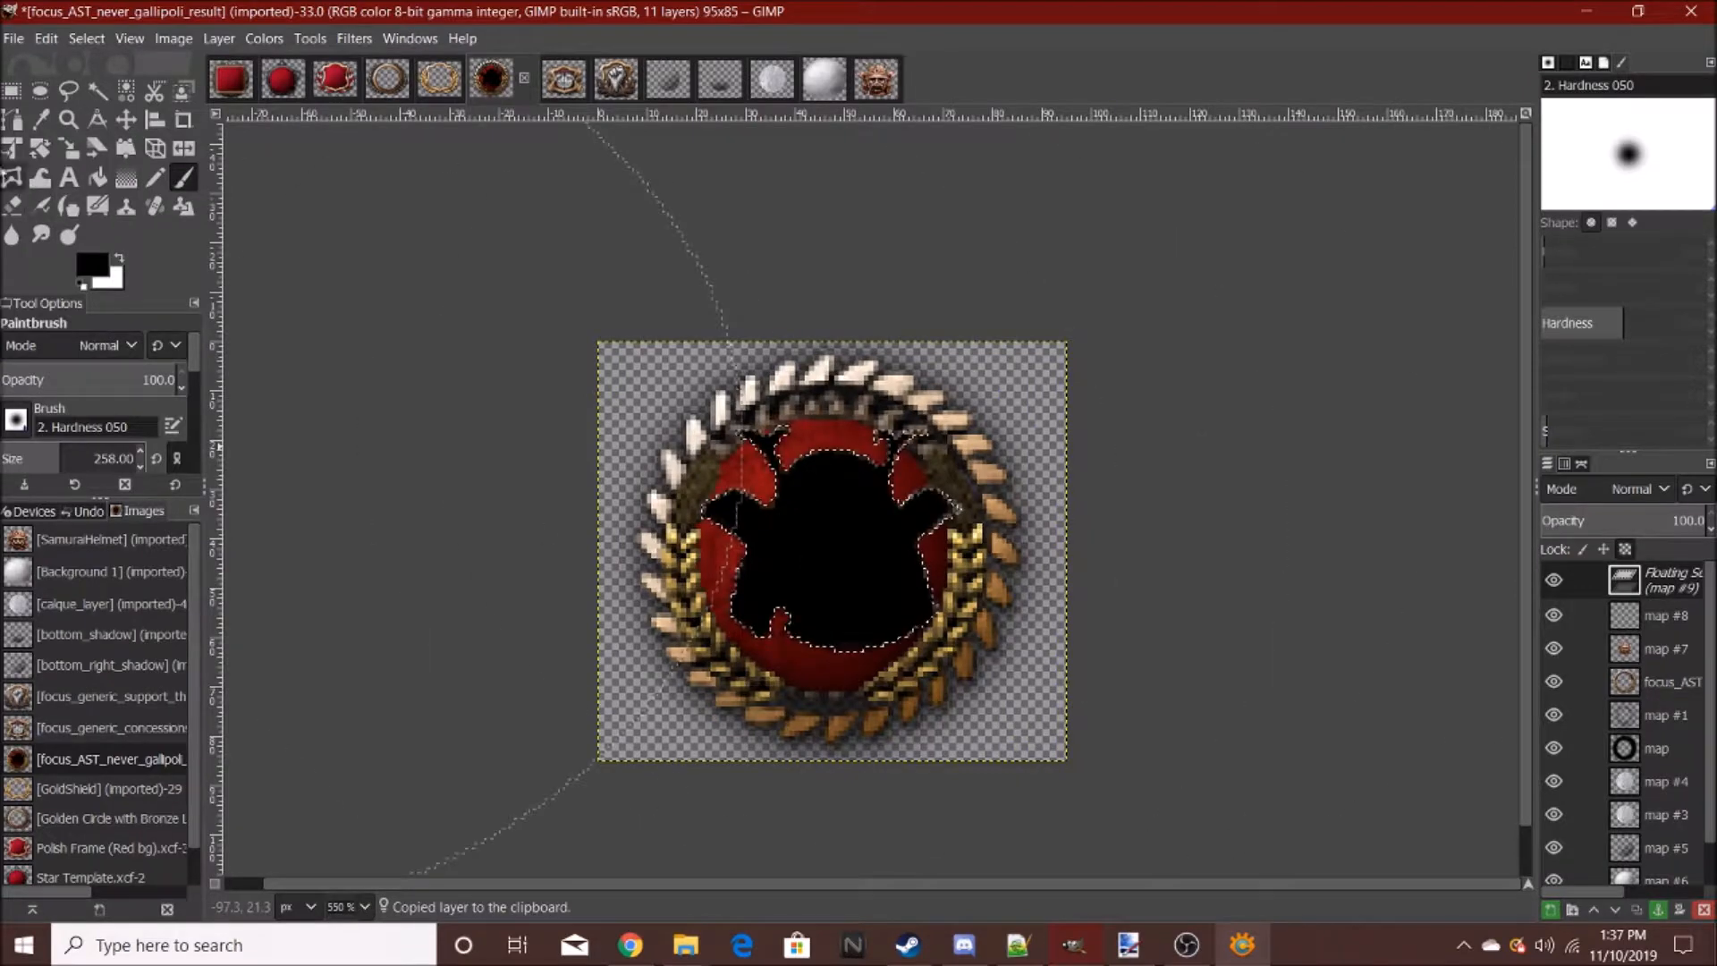
{"action": "left_click", "coordinate": [8, 97]}
{"action": "left_click", "coordinate": [763, 315]}
{"action": "key", "text": "ctrl+c"}
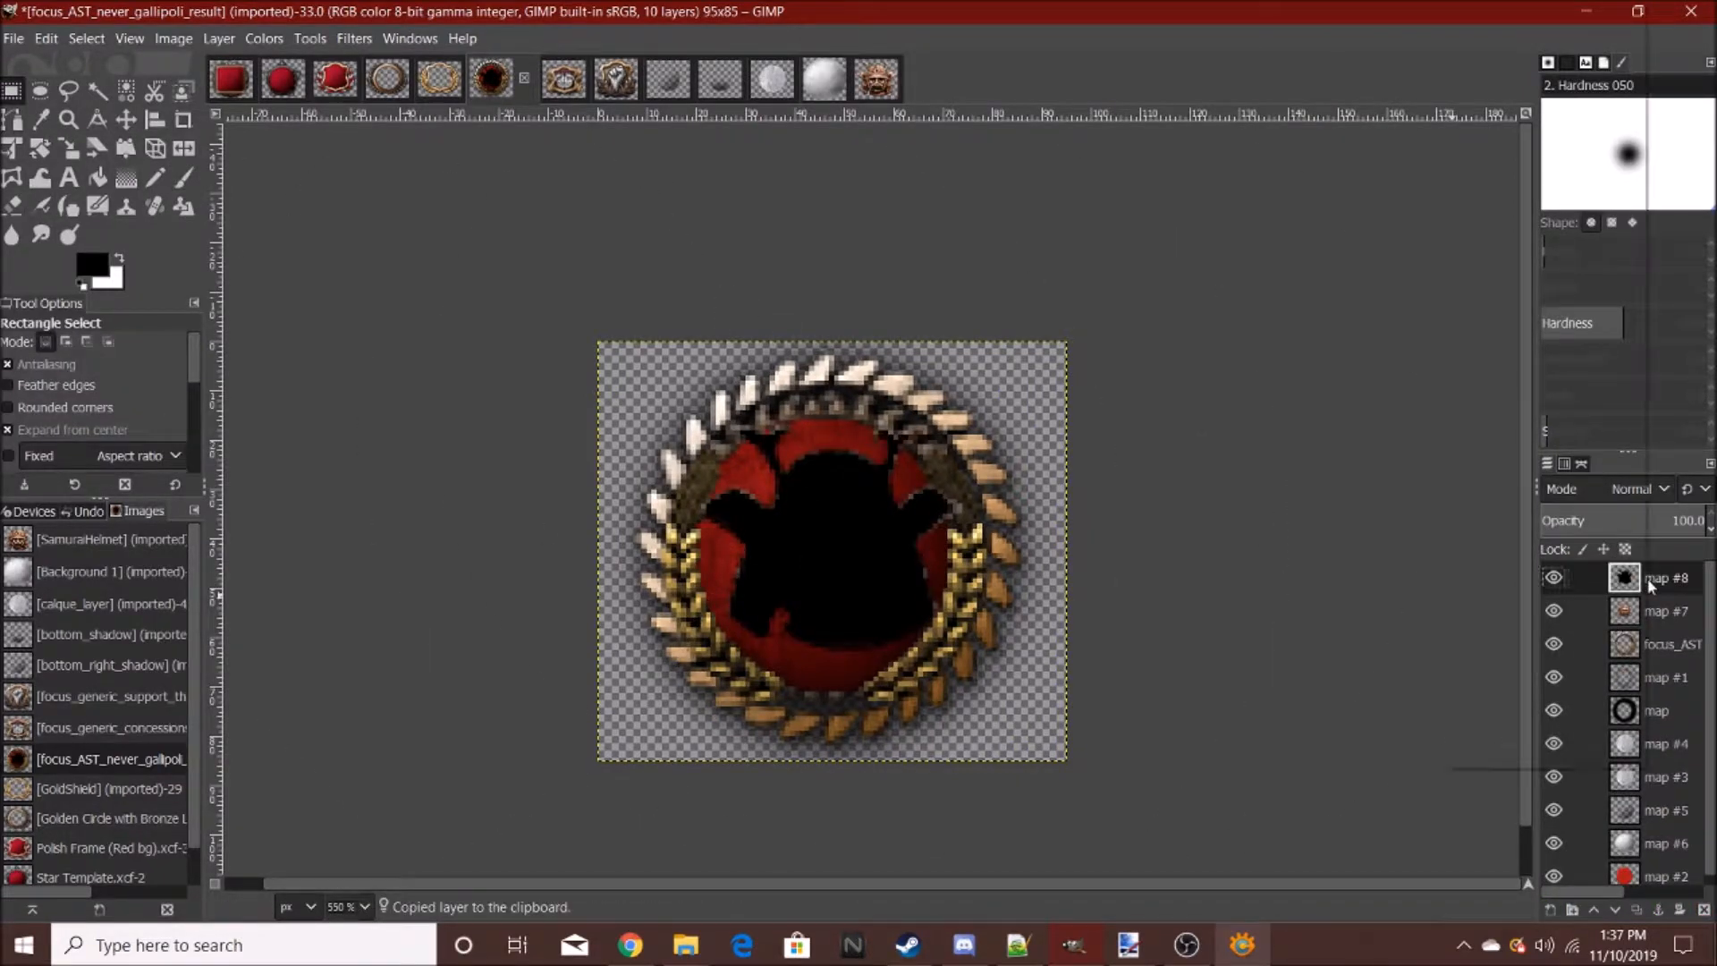
{"action": "right_click", "coordinate": [1652, 583]}
{"action": "left_click", "coordinate": [1503, 153]}
{"action": "key", "text": "Return"}
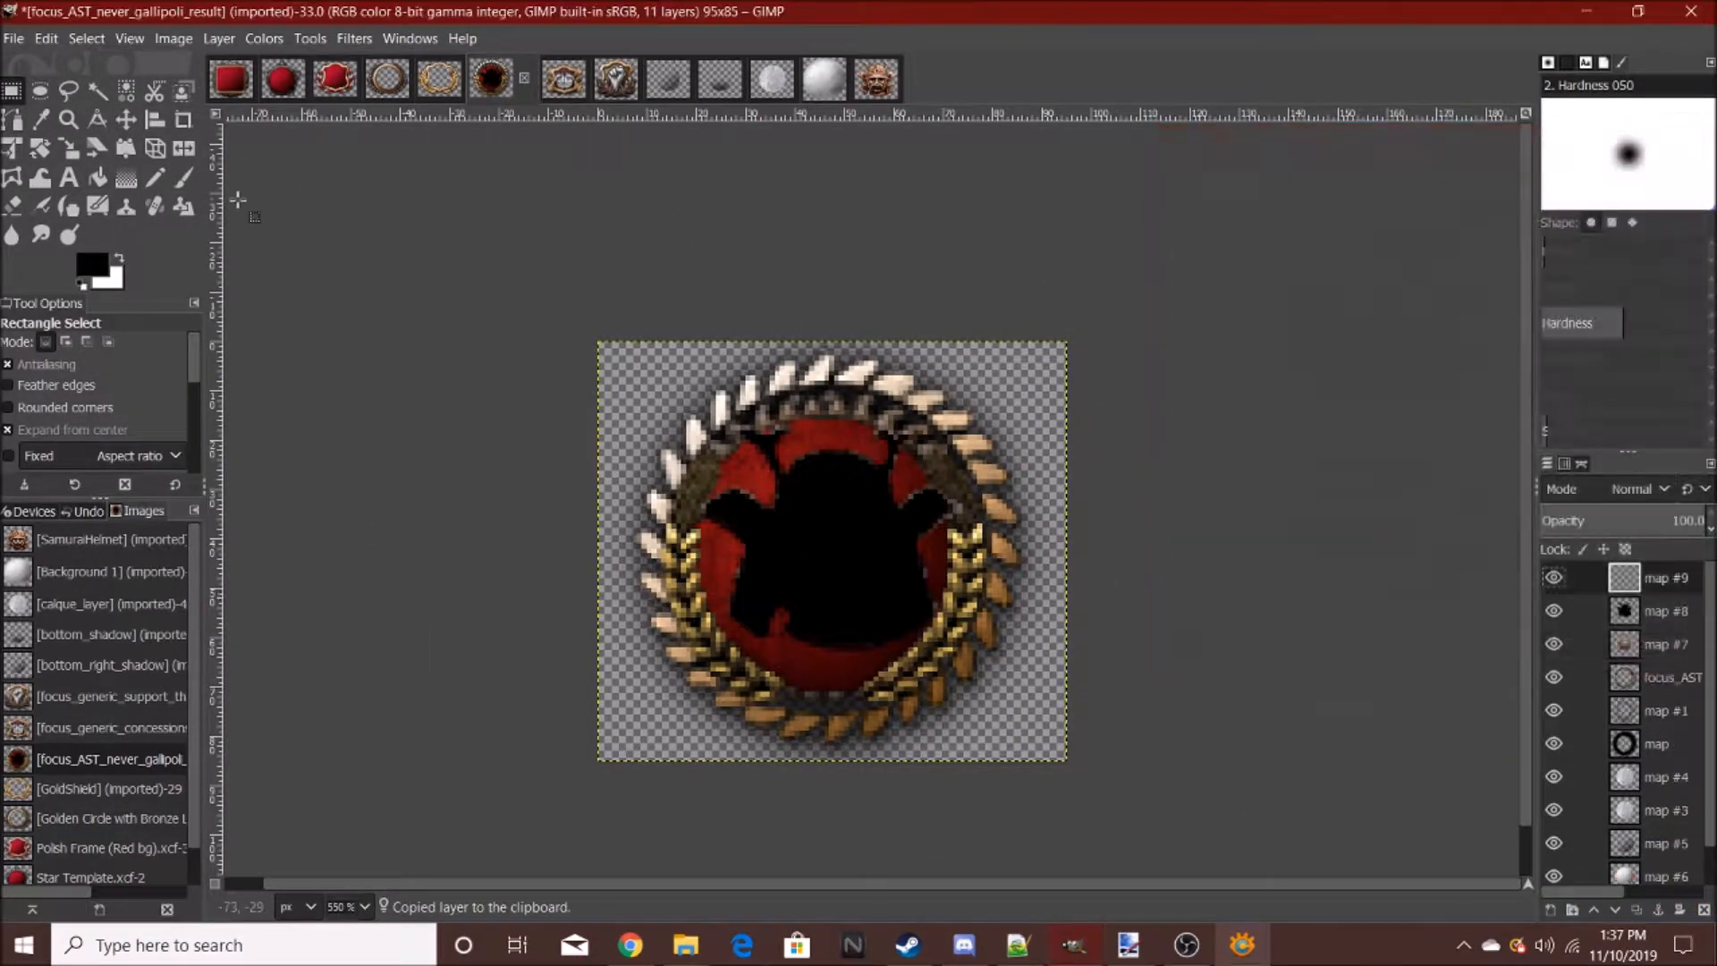
{"action": "key", "text": "ctrl+v"}
{"action": "left_click", "coordinate": [528, 229]}
- Apply a Gaussian Blur of size 2.50 in X and Y to the top black helmet layer
{"action": "left_click", "coordinate": [350, 39]}
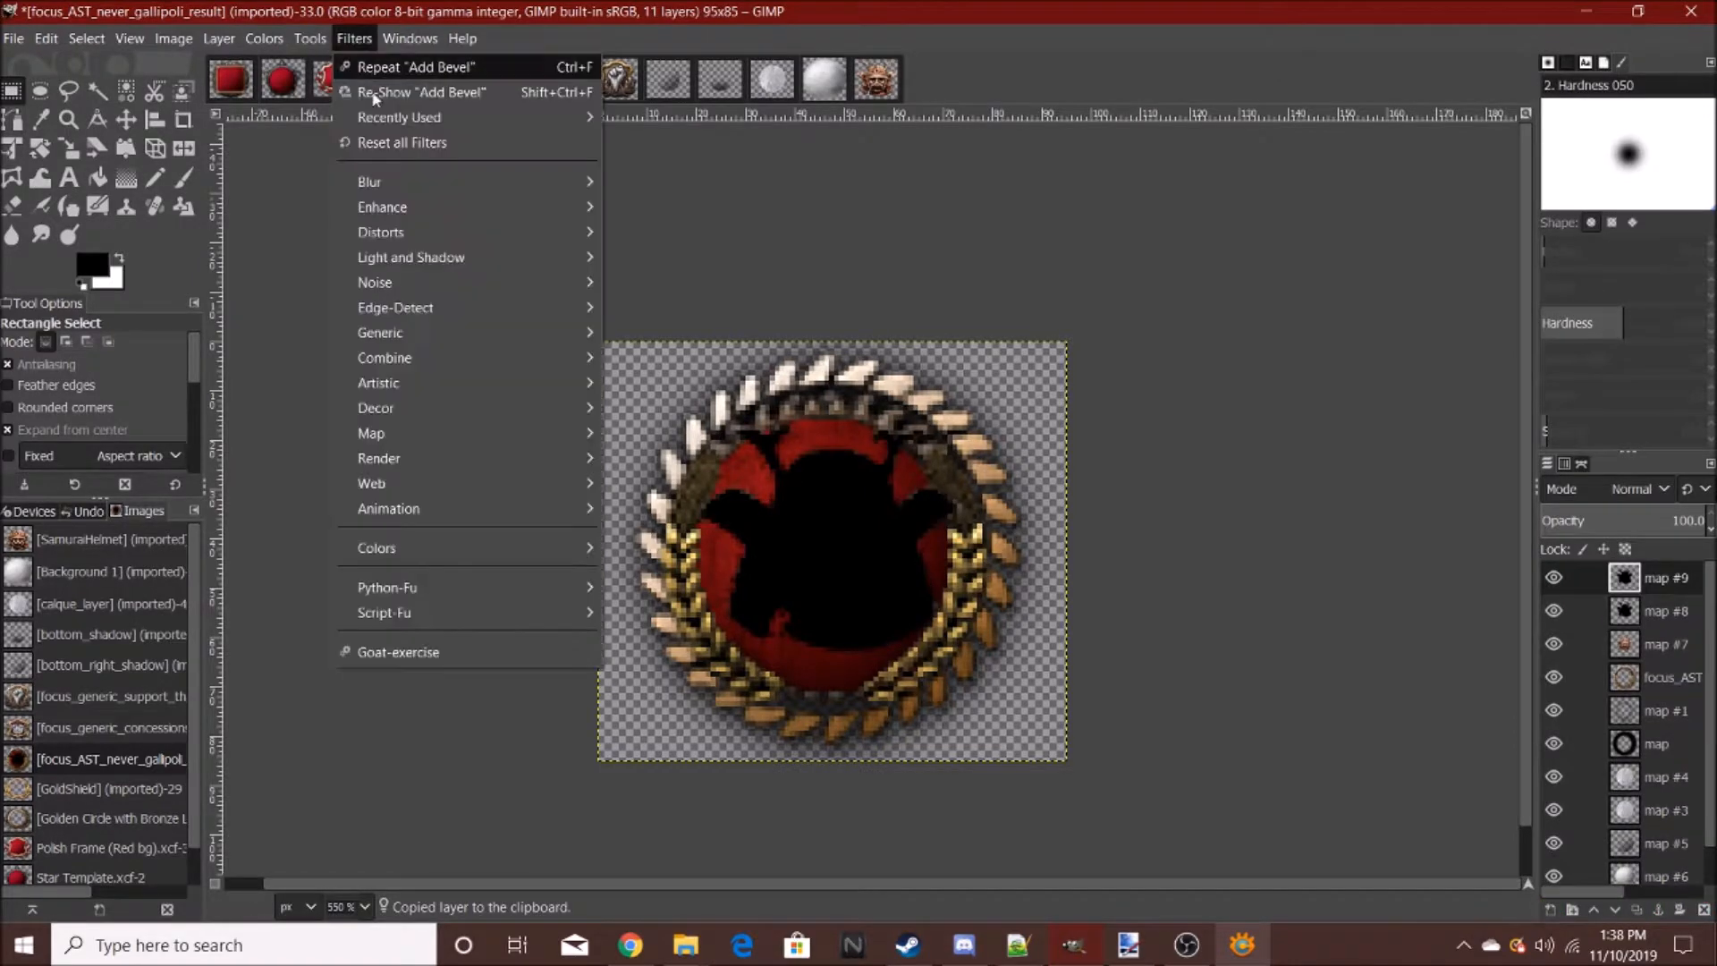
{"action": "mouse_move", "coordinate": [383, 176]}
{"action": "left_click", "coordinate": [652, 176]}
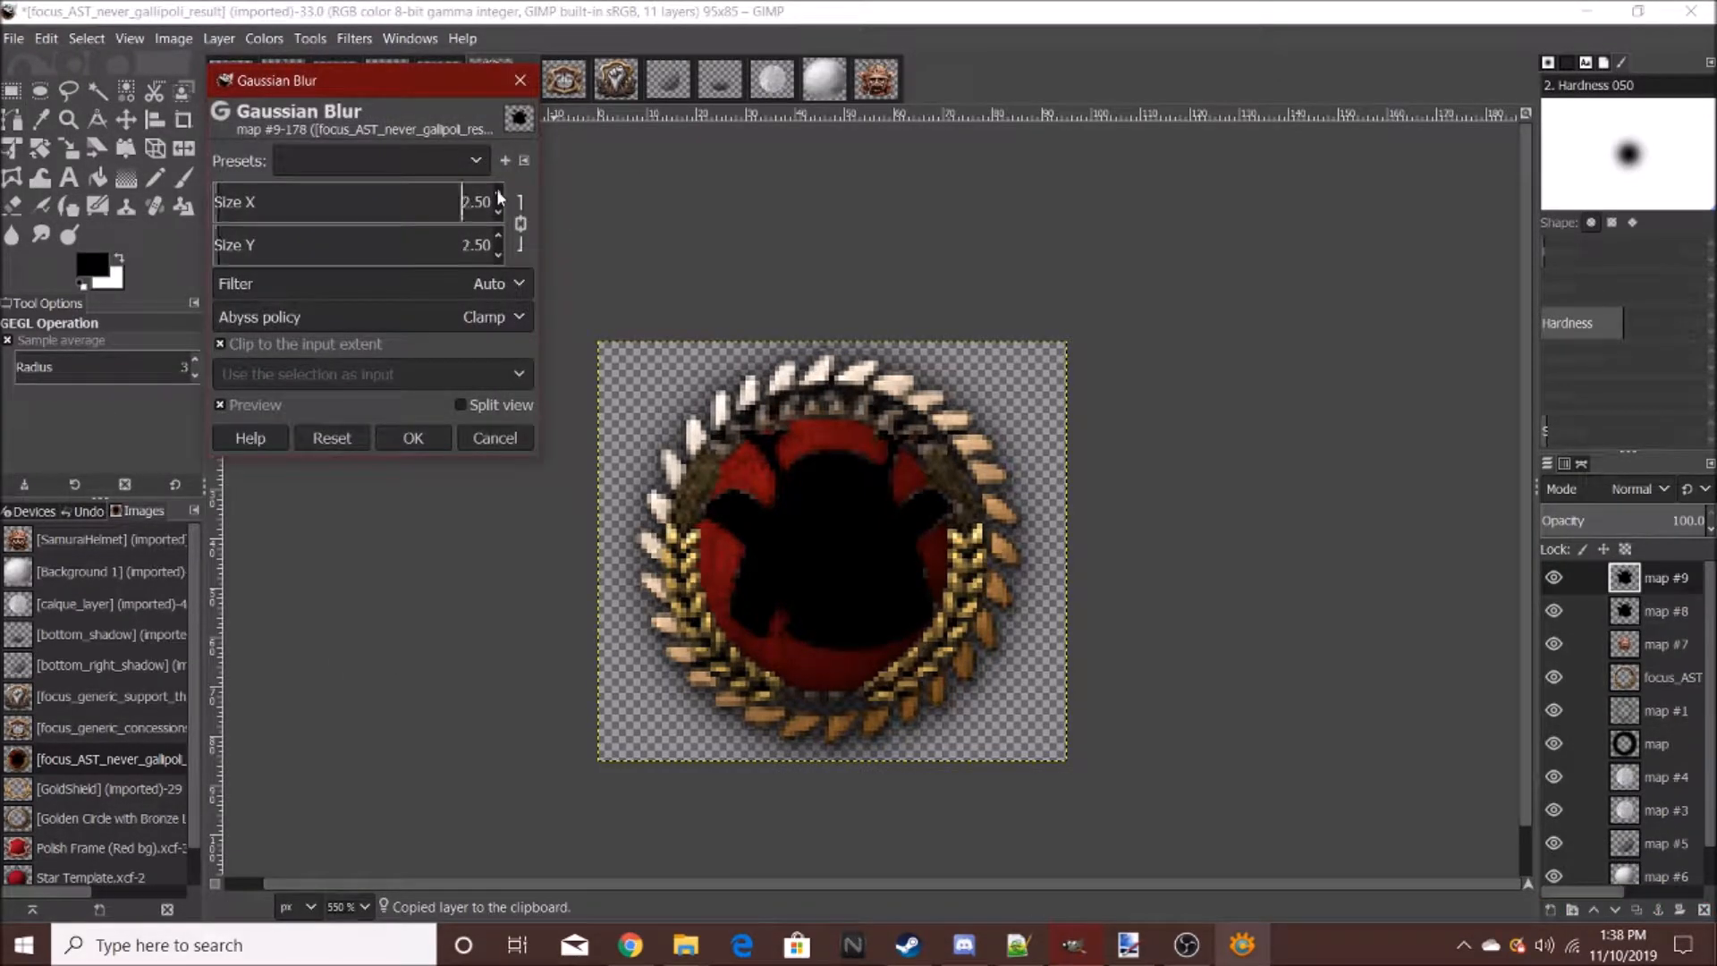
{"action": "left_click", "coordinate": [412, 438]}
- Merge the blurred layer into the black helmet layer, move it beneath the samurai helmet and merge the helmet down onto it
{"action": "right_click", "coordinate": [1646, 578]}
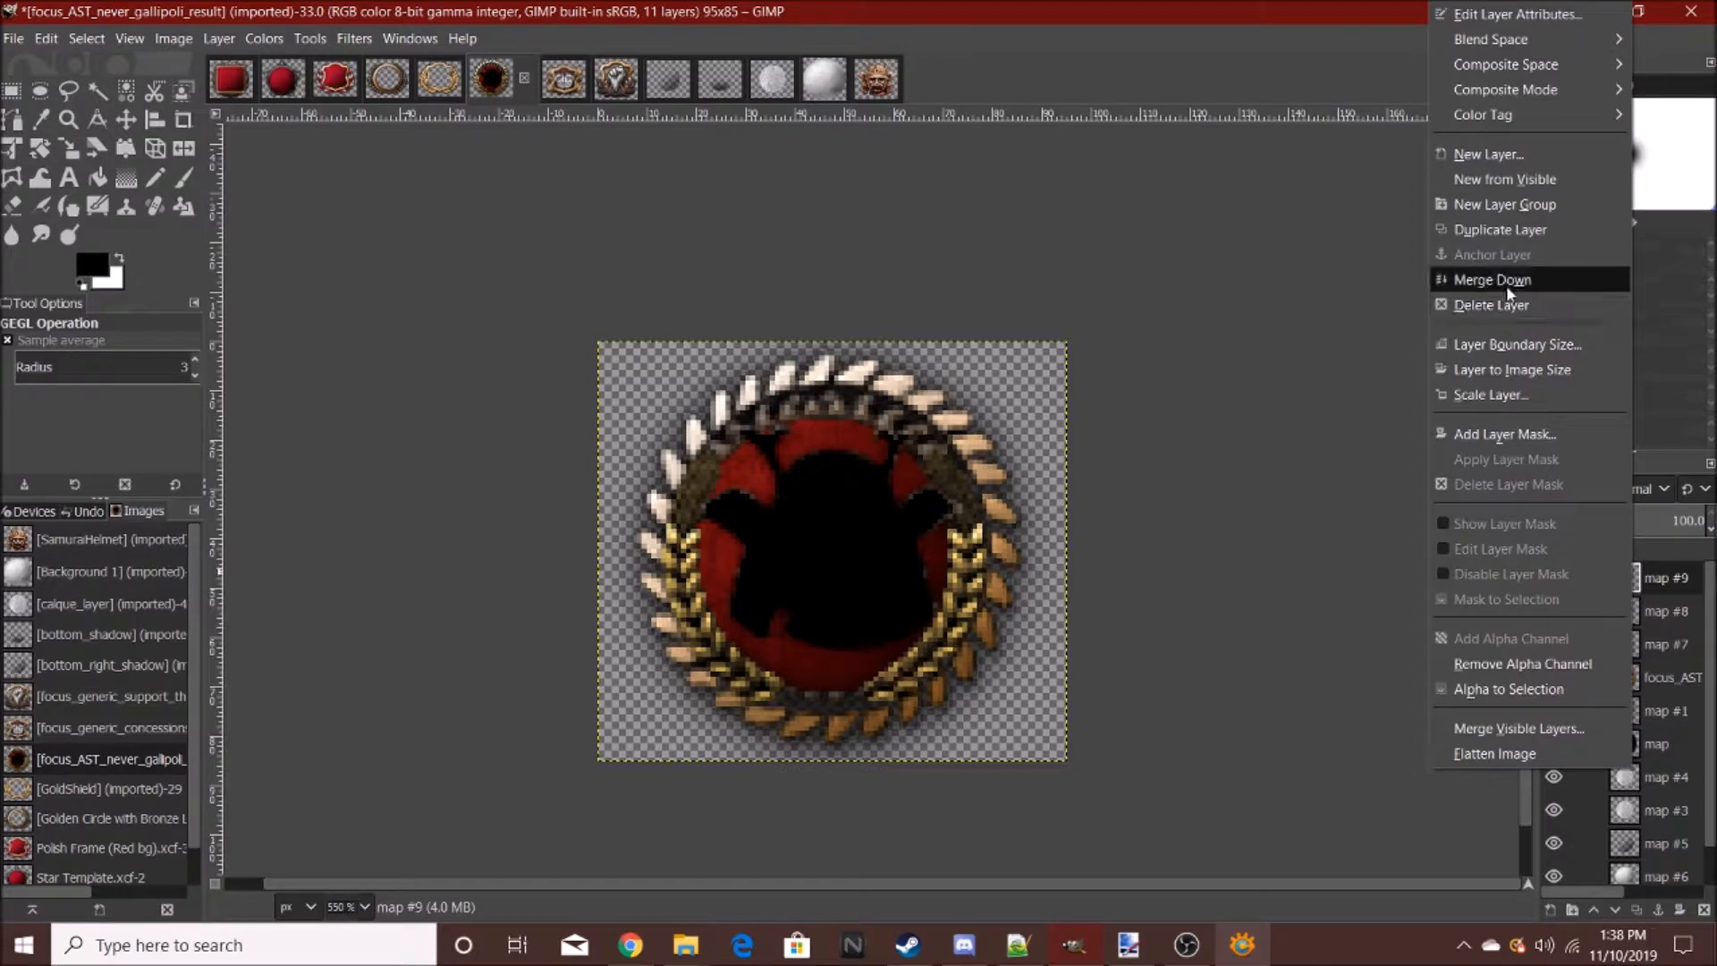
{"action": "left_click", "coordinate": [1510, 288]}
{"action": "left_click_drag", "start_coordinate": [1625, 577], "coordinate": [1646, 637]}
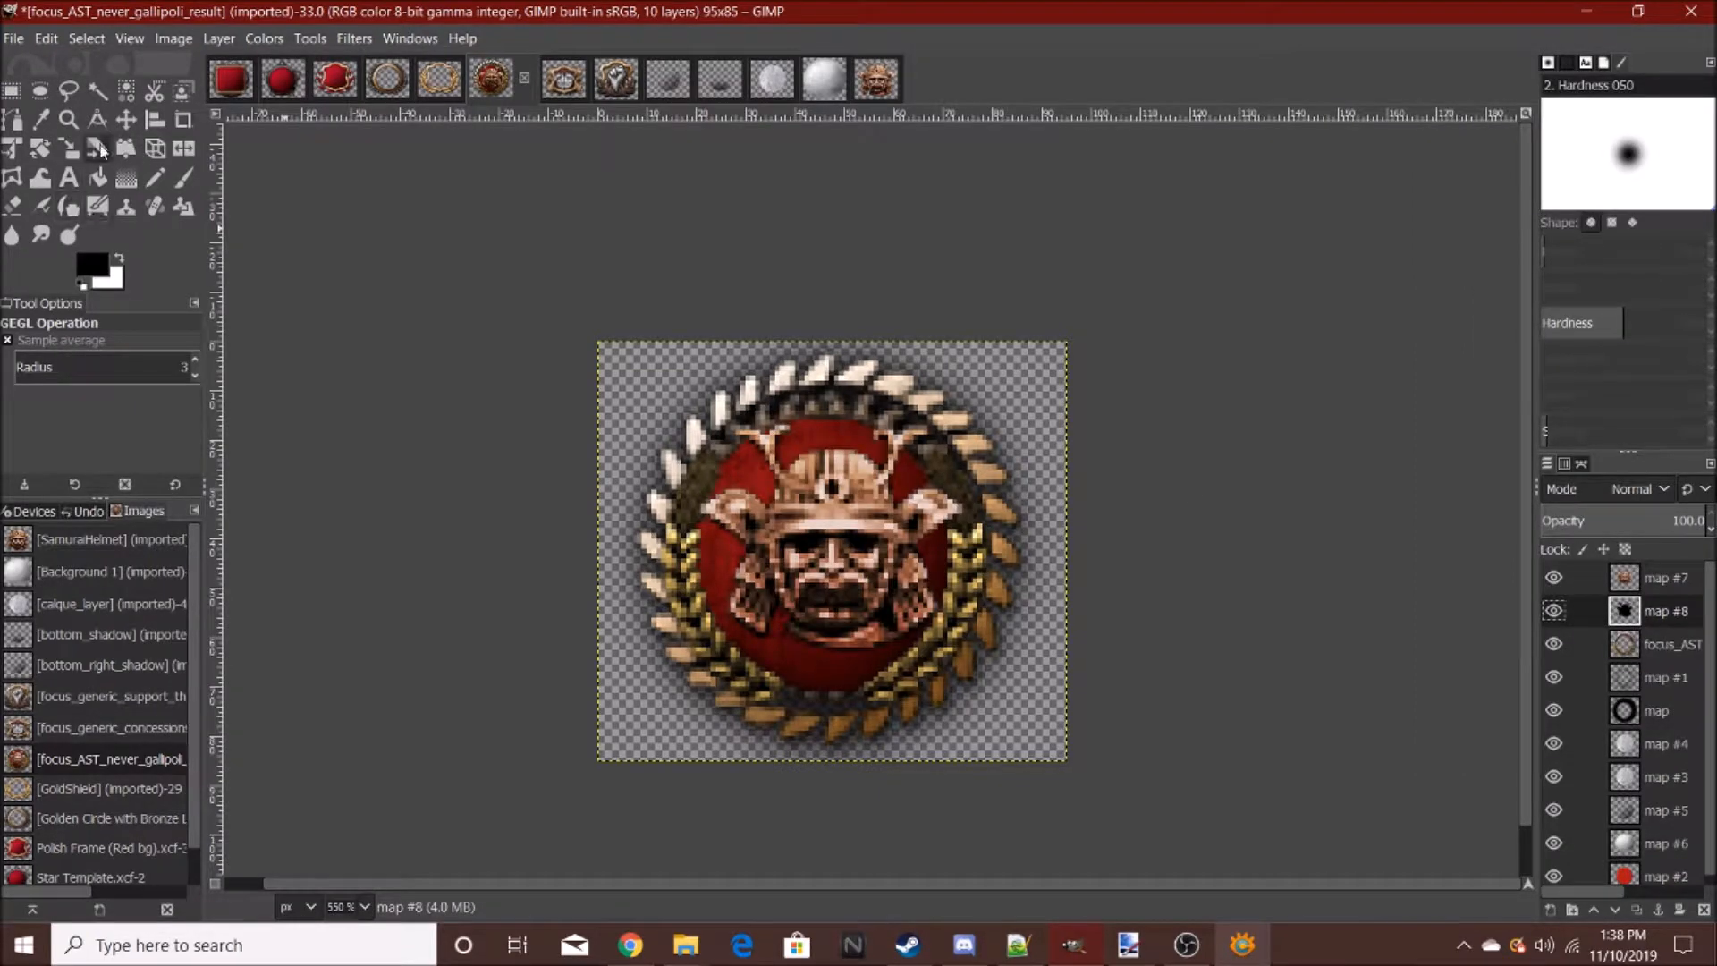
{"action": "right_click", "coordinate": [1628, 583]}
{"action": "left_click", "coordinate": [1467, 278]}
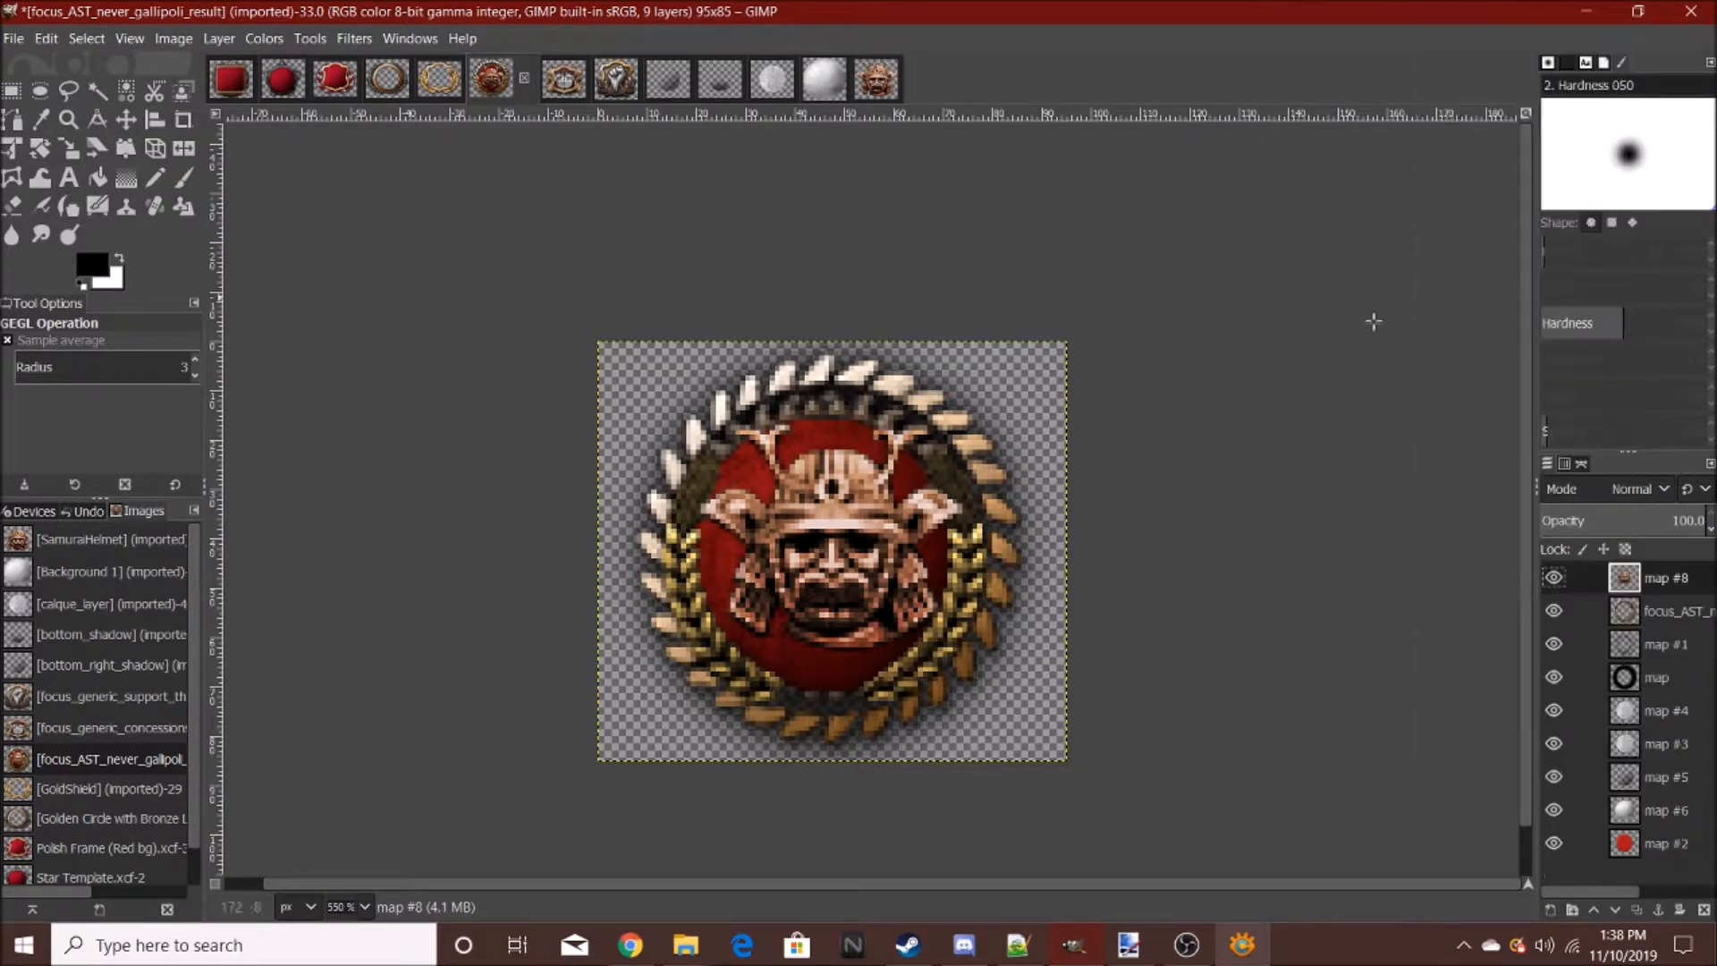
- Copy the merged helmet layer, paste it over itself and anchor it into the same layer
{"action": "key", "text": "ctrl+c"}
{"action": "key", "text": "ctrl+v"}
{"action": "scroll", "coordinate": [725, 503], "scroll_direction": "up", "scroll_amount": 5}
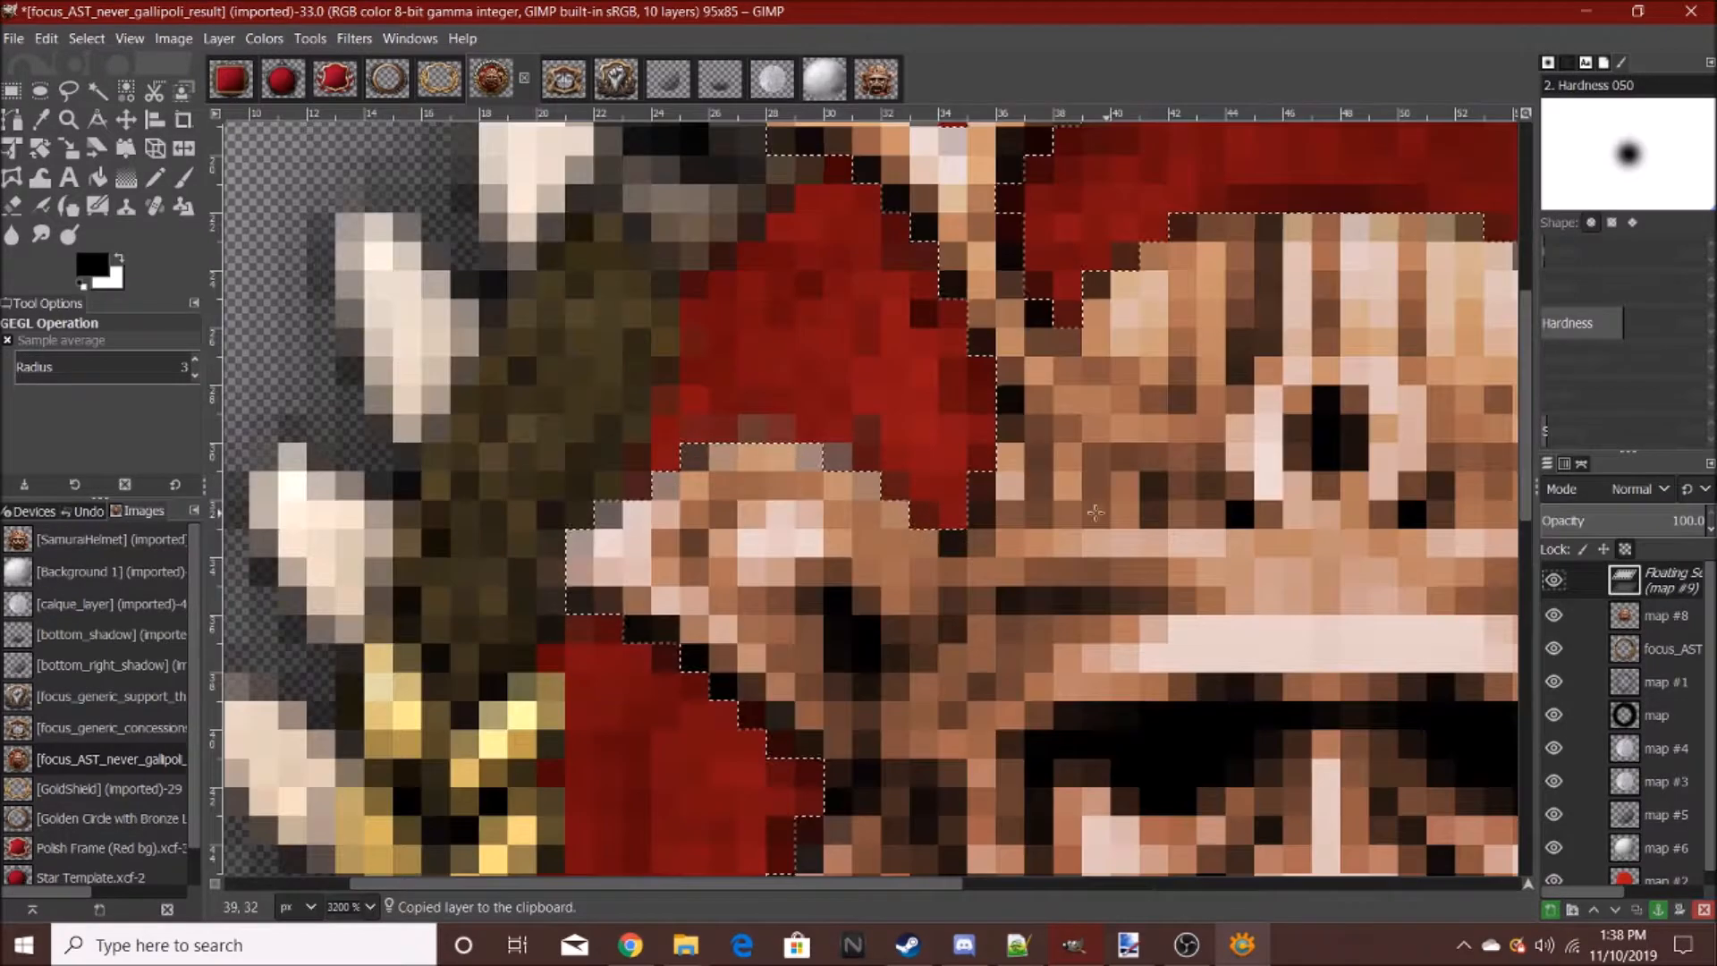
{"action": "scroll", "coordinate": [1073, 513], "scroll_direction": "down", "scroll_amount": 6}
{"action": "scroll", "coordinate": [1185, 530], "scroll_direction": "up", "scroll_amount": 4}
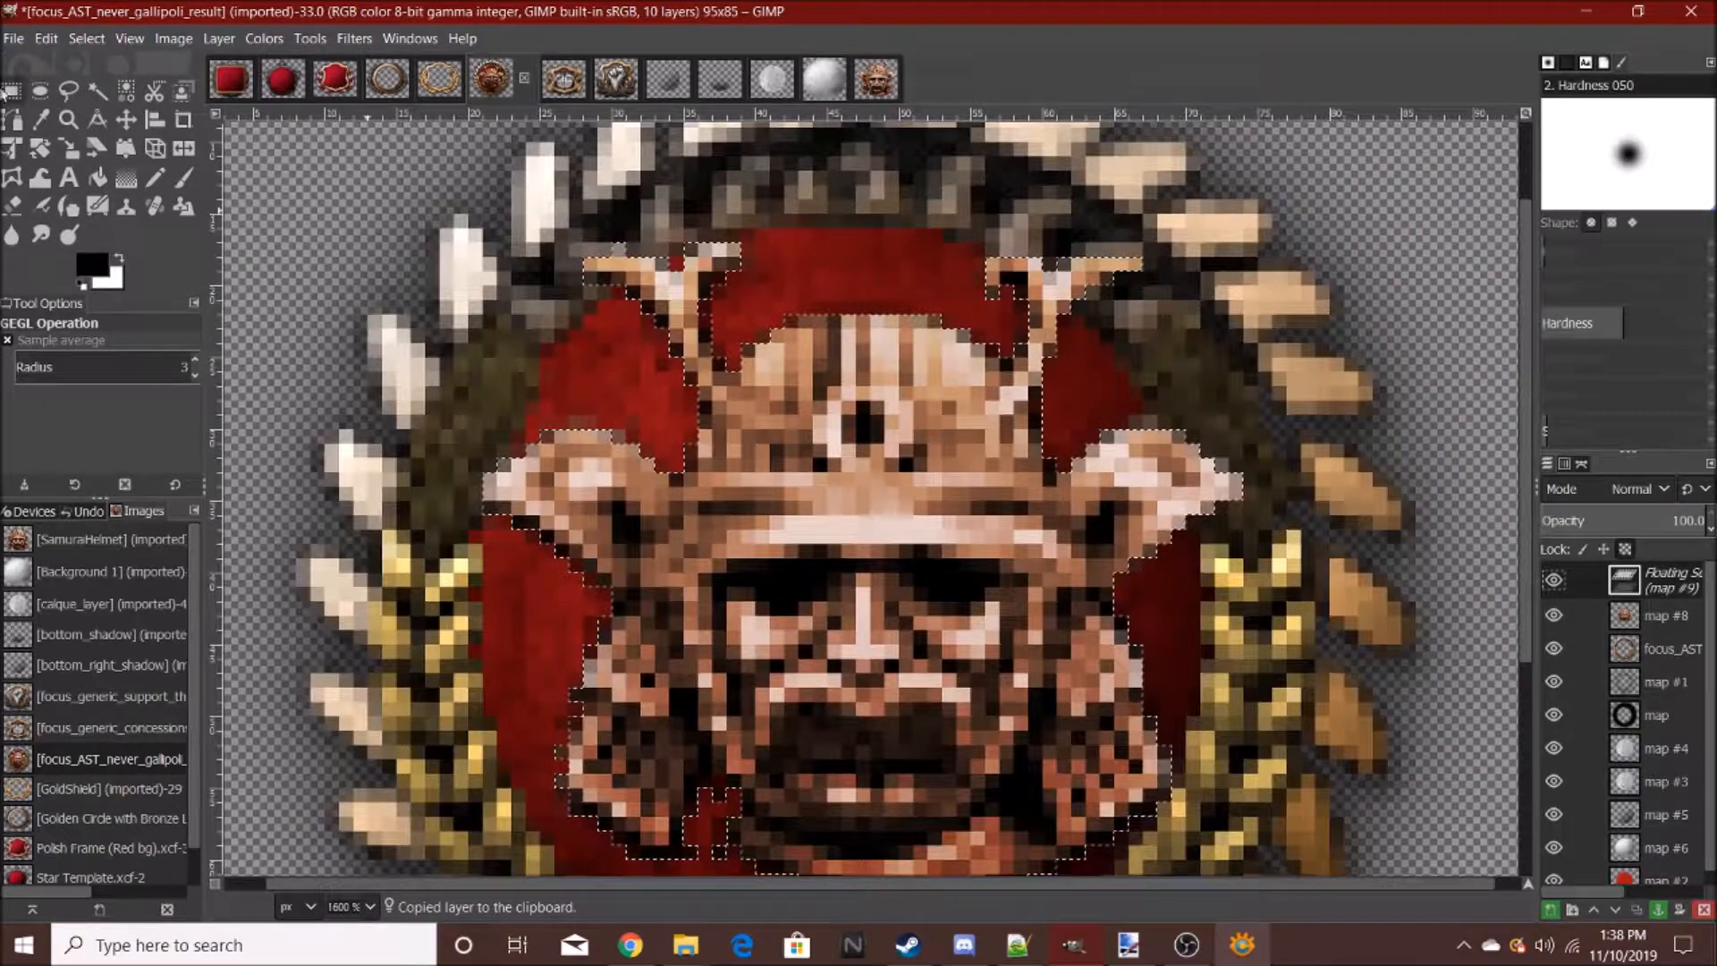
{"action": "left_click", "coordinate": [11, 89]}
{"action": "left_click", "coordinate": [1073, 560]}
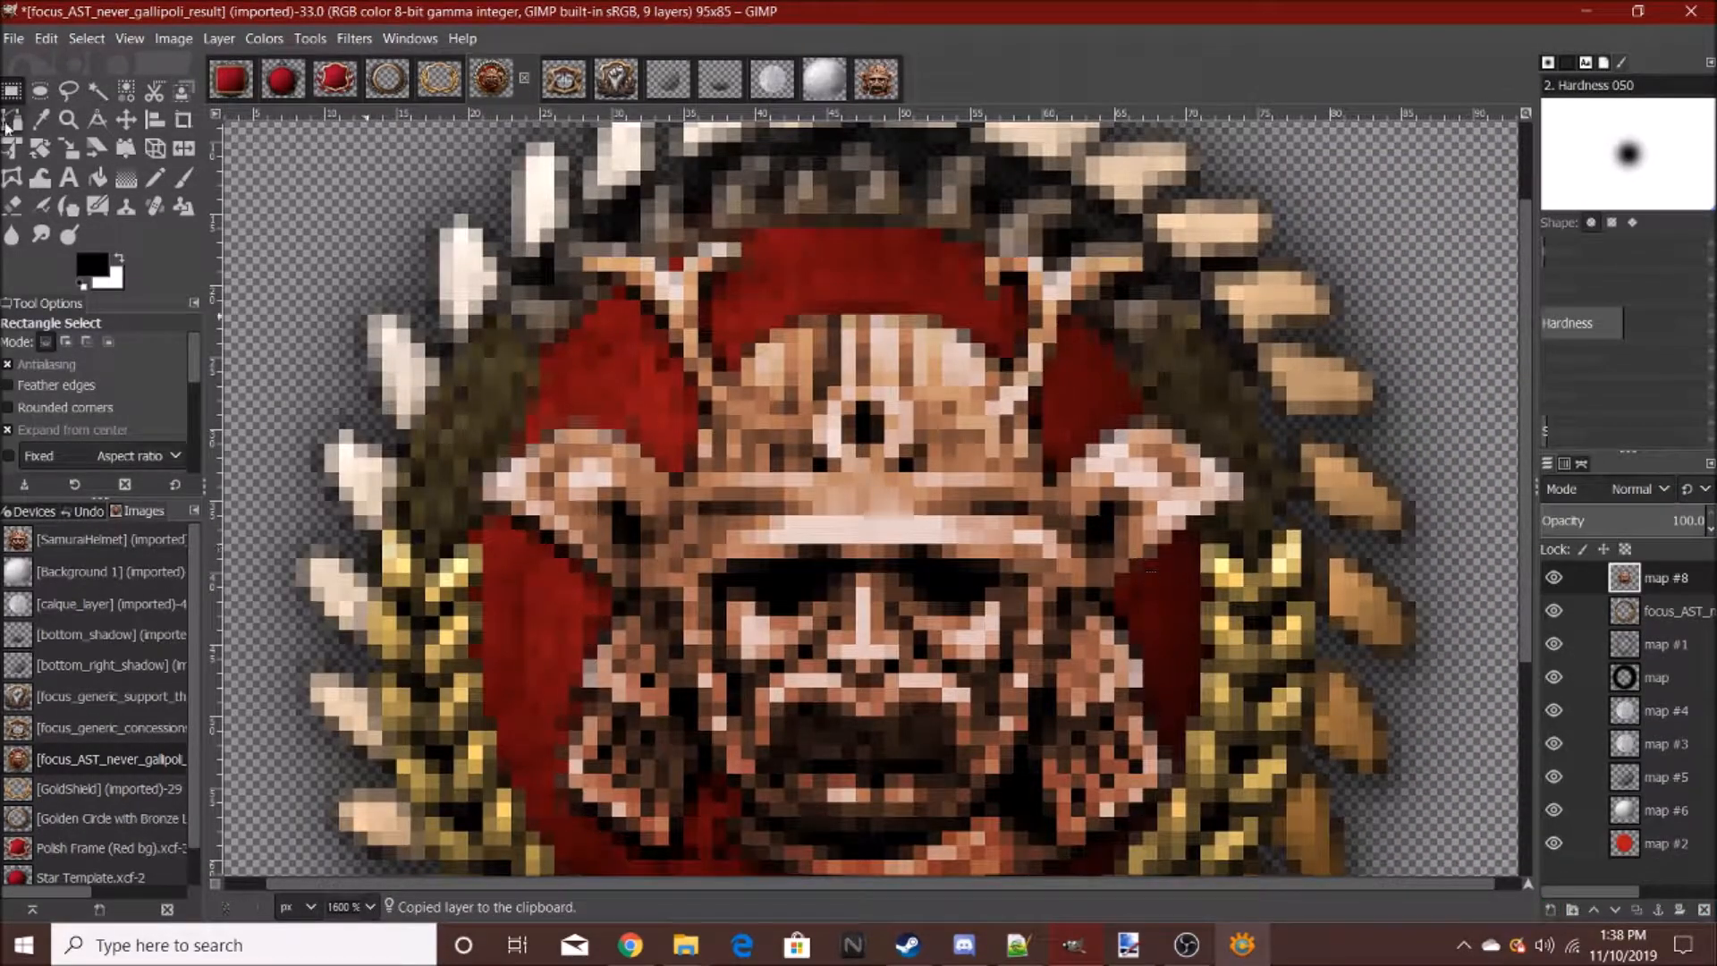
- Scale the helmet layer up to 105 × 94 pixels and keep it centred in the wreath
{"action": "left_click", "coordinate": [70, 149]}
{"action": "left_click", "coordinate": [836, 464]}
{"action": "scroll", "coordinate": [899, 538], "scroll_direction": "down", "scroll_amount": 4}
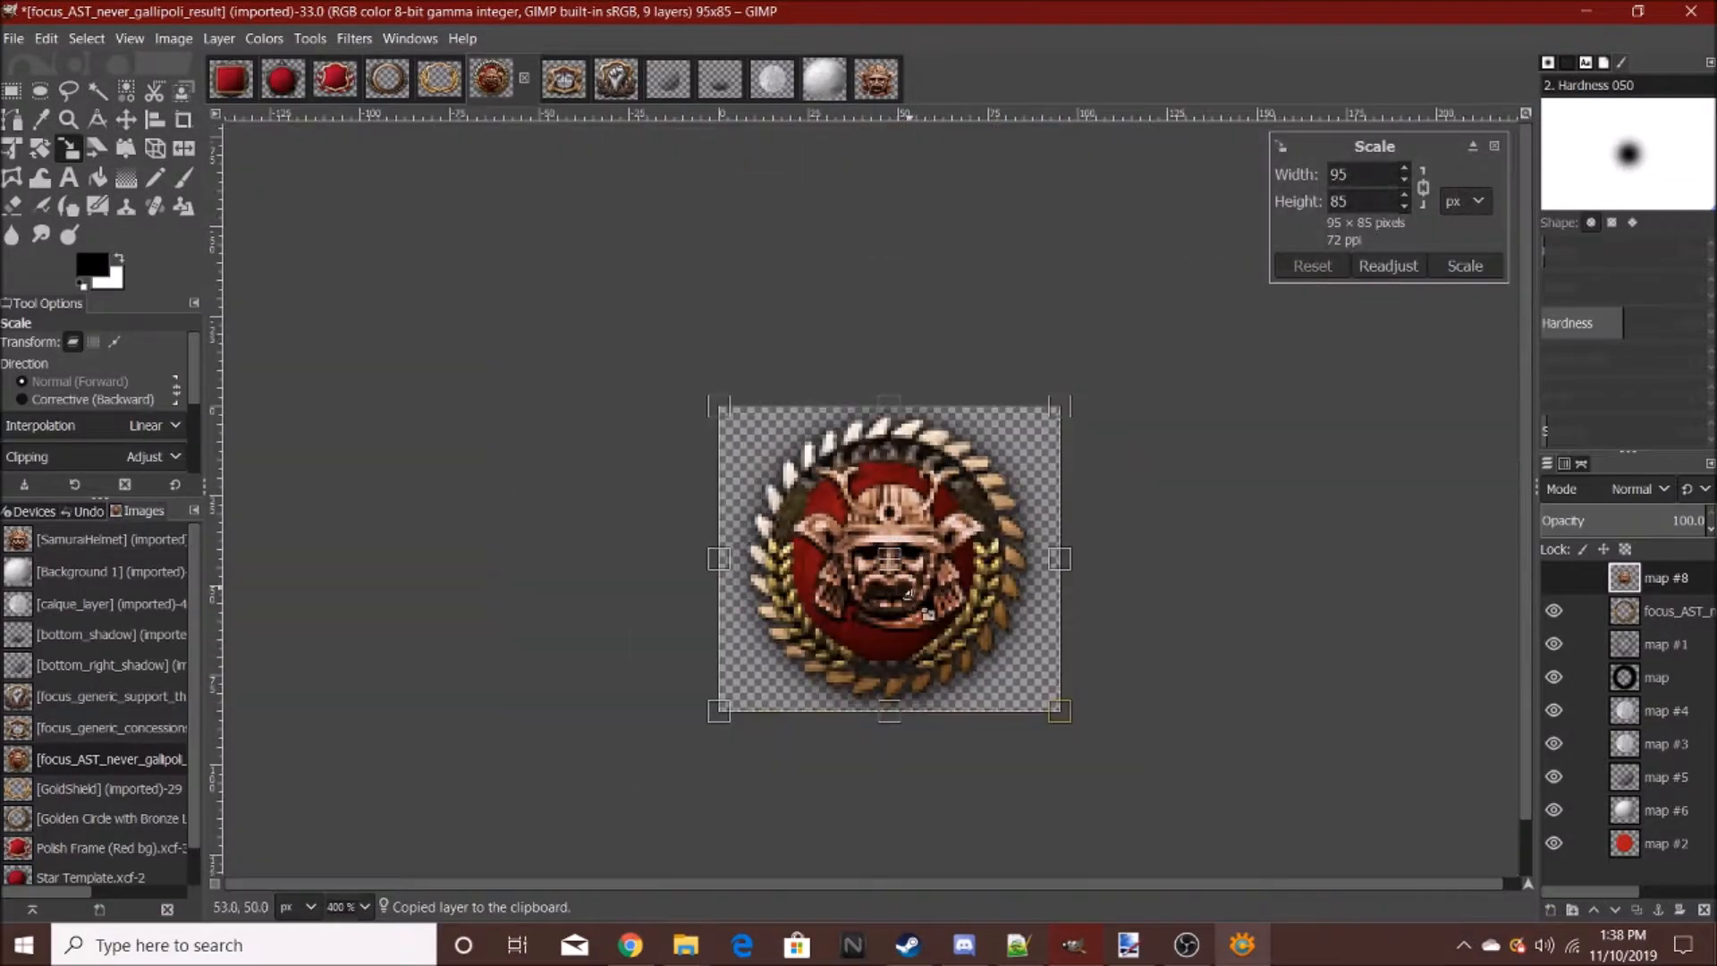
{"action": "scroll", "coordinate": [914, 582], "scroll_direction": "up", "scroll_amount": 1}
{"action": "left_click_drag", "start_coordinate": [775, 562], "coordinate": [882, 564]}
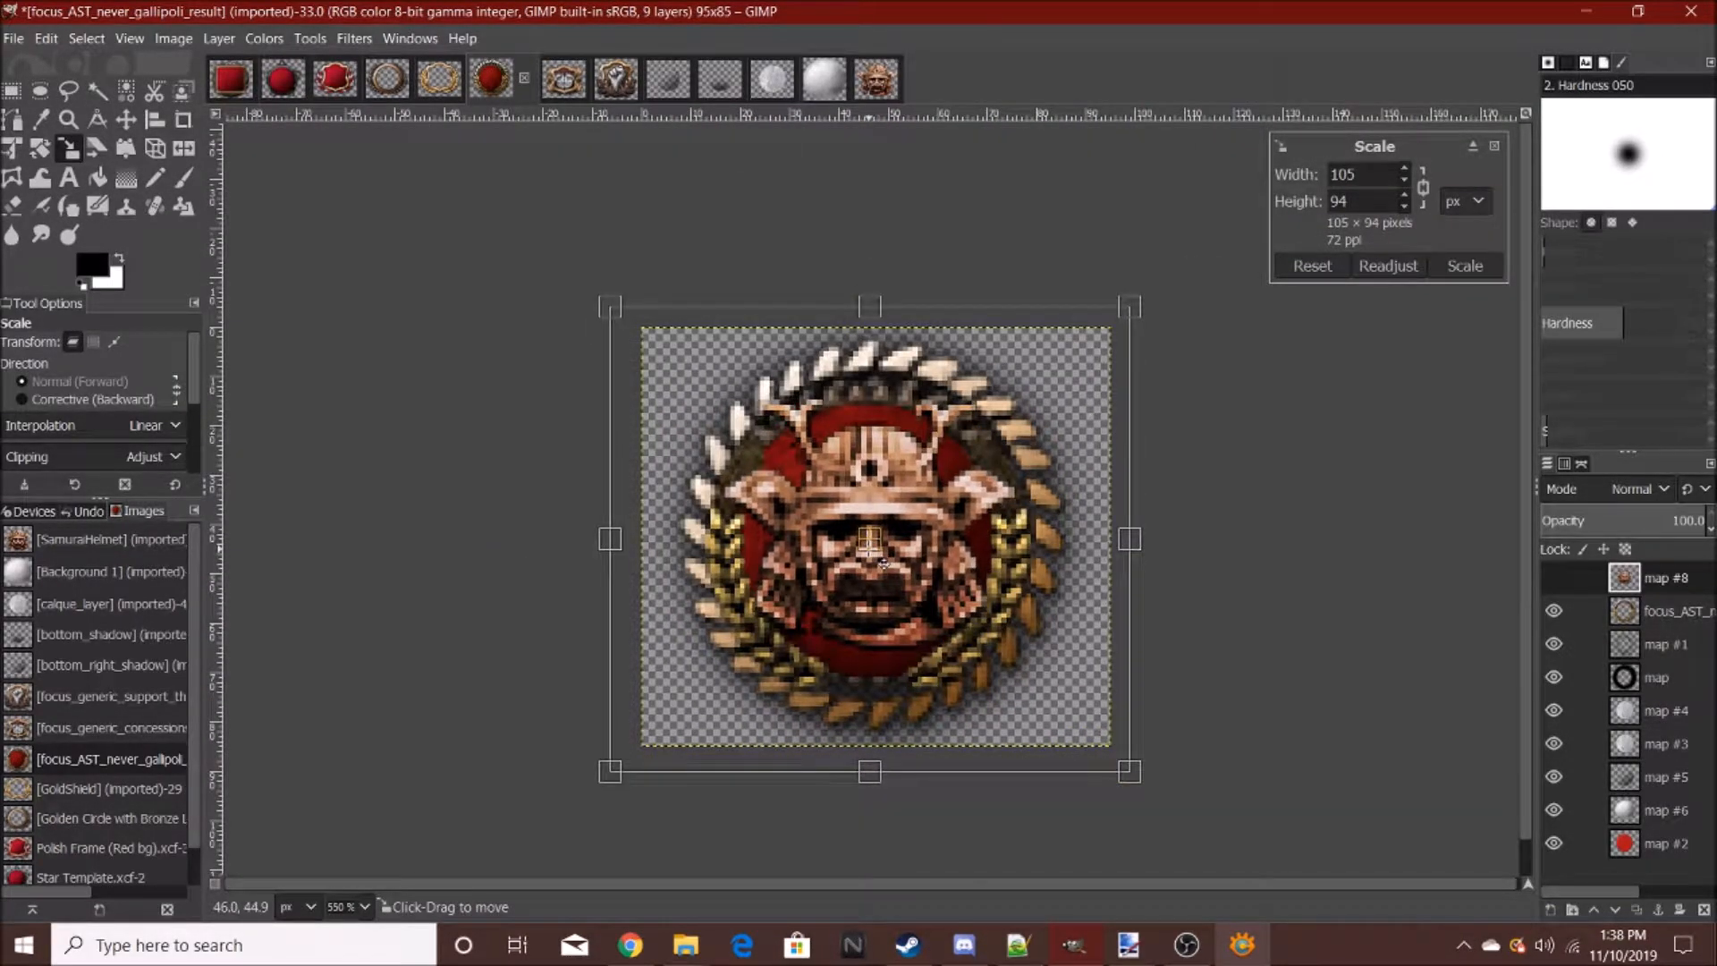
{"action": "left_click", "coordinate": [1464, 265]}
{"action": "scroll", "coordinate": [1037, 586], "scroll_direction": "down", "scroll_amount": 5}
{"action": "scroll", "coordinate": [1038, 586], "scroll_direction": "up", "scroll_amount": 6}
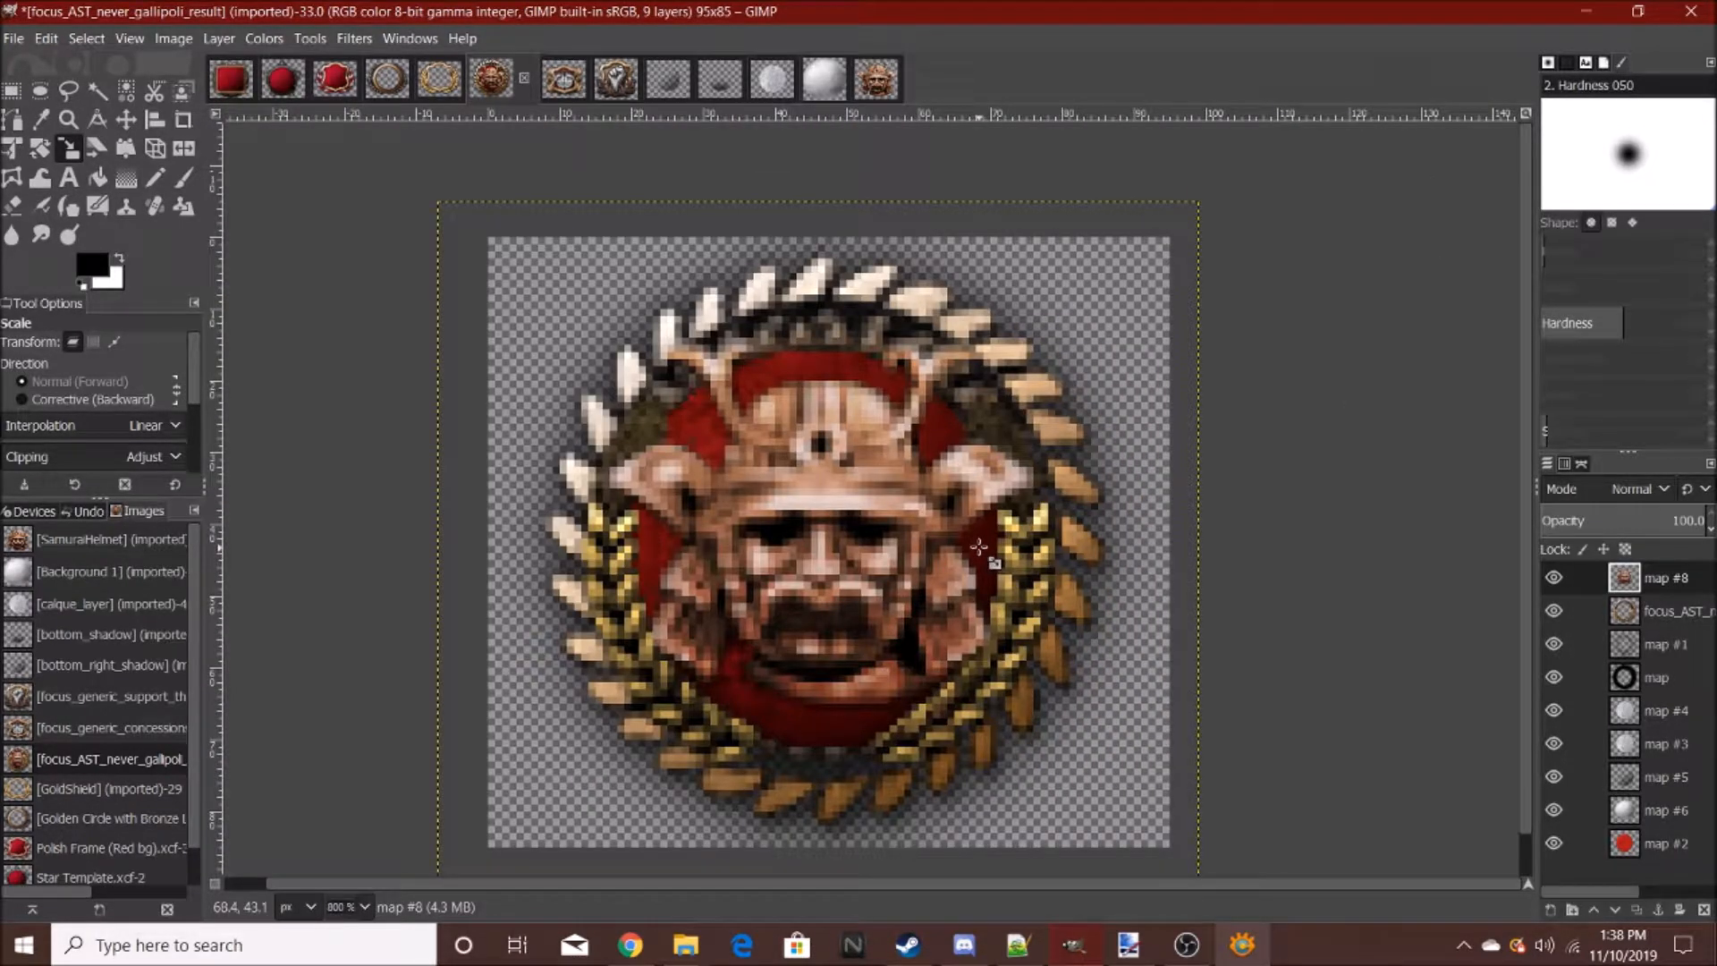
{"action": "scroll", "coordinate": [979, 546], "scroll_direction": "down", "scroll_amount": 7}
{"action": "scroll", "coordinate": [984, 573], "scroll_direction": "up", "scroll_amount": 5}
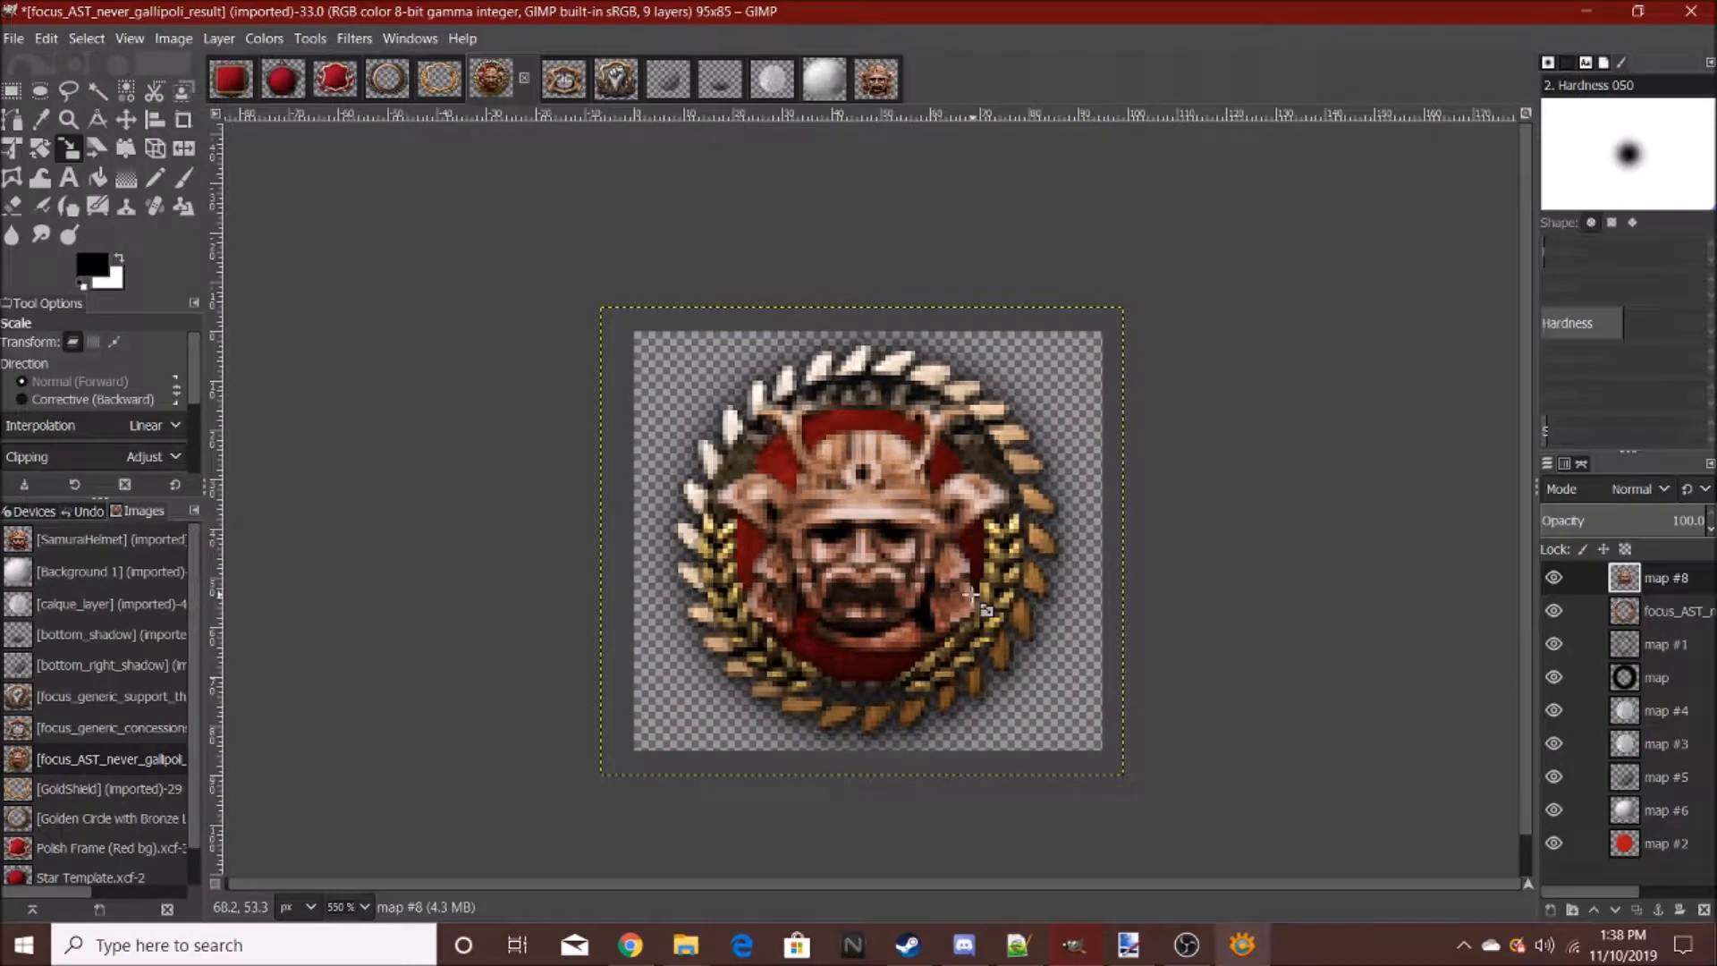
- Cut the samurai helmet layer out of the wreath image
{"action": "scroll", "coordinate": [972, 595], "scroll_direction": "up", "scroll_amount": 5}
{"action": "key", "text": "ctrl+x"}
{"action": "scroll", "coordinate": [939, 537], "scroll_direction": "down", "scroll_amount": 6}
{"action": "scroll", "coordinate": [767, 484], "scroll_direction": "up", "scroll_amount": 8}
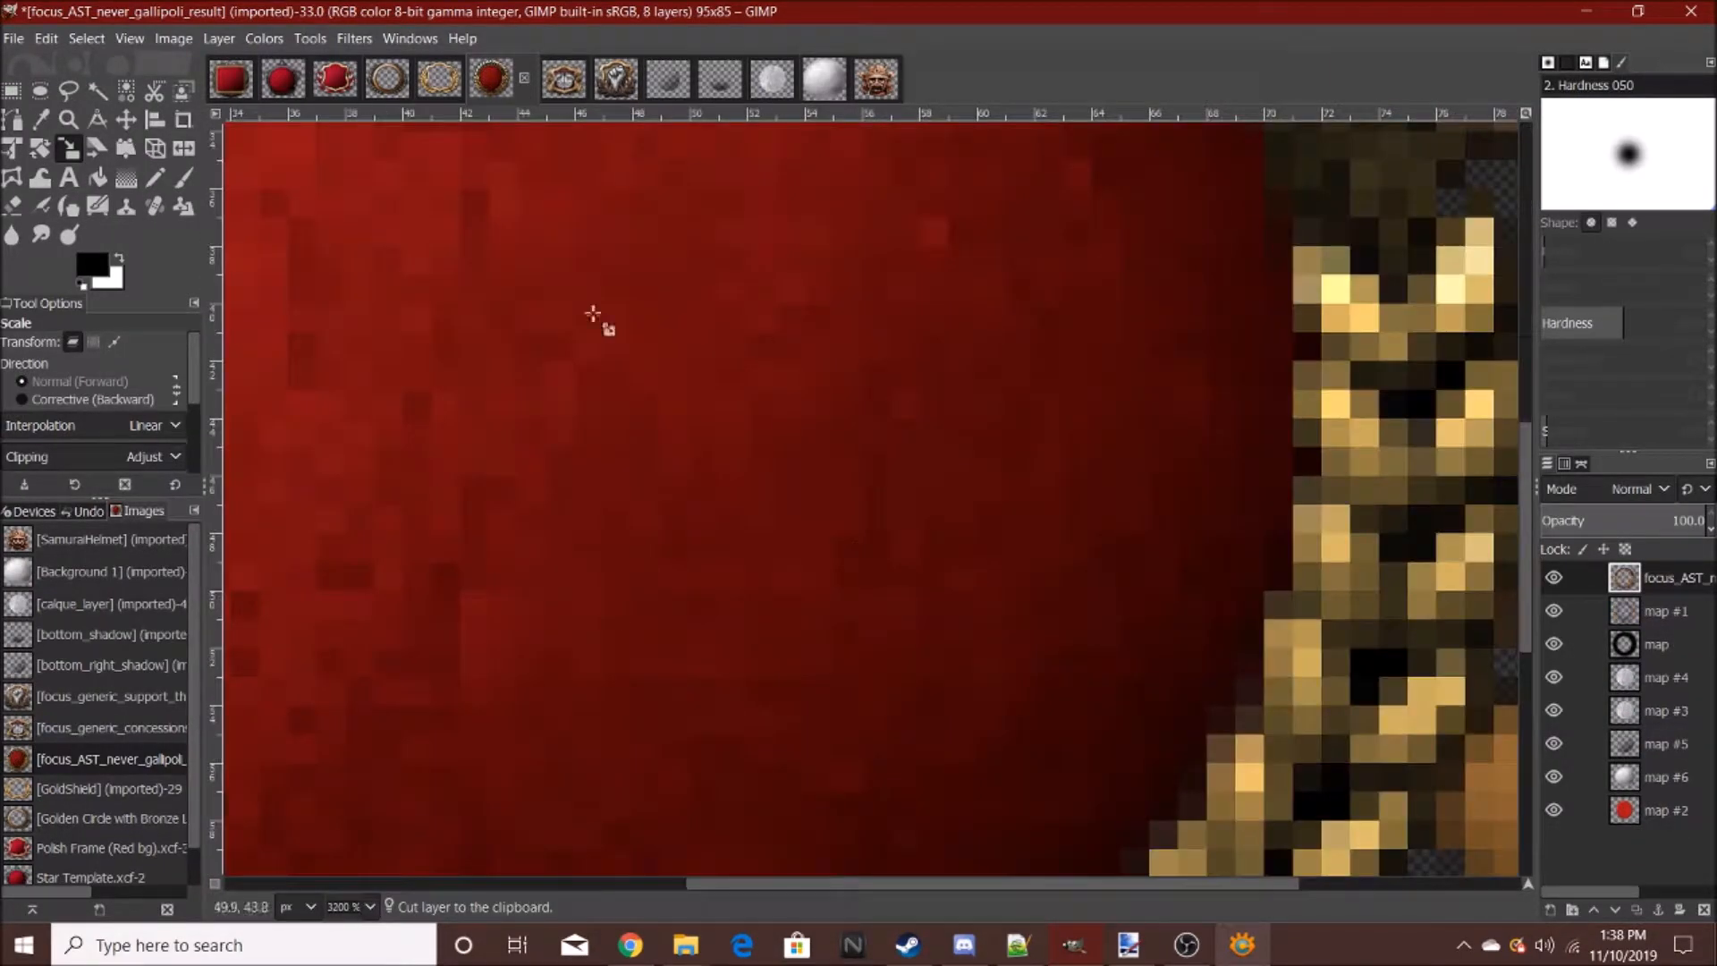
- Switch to the focus_generic_concessions image and trace the shield frame's inner right edge with Free Select, starting from the bottom tip
{"action": "left_click", "coordinate": [573, 88]}
{"action": "scroll", "coordinate": [886, 537], "scroll_direction": "up", "scroll_amount": 6}
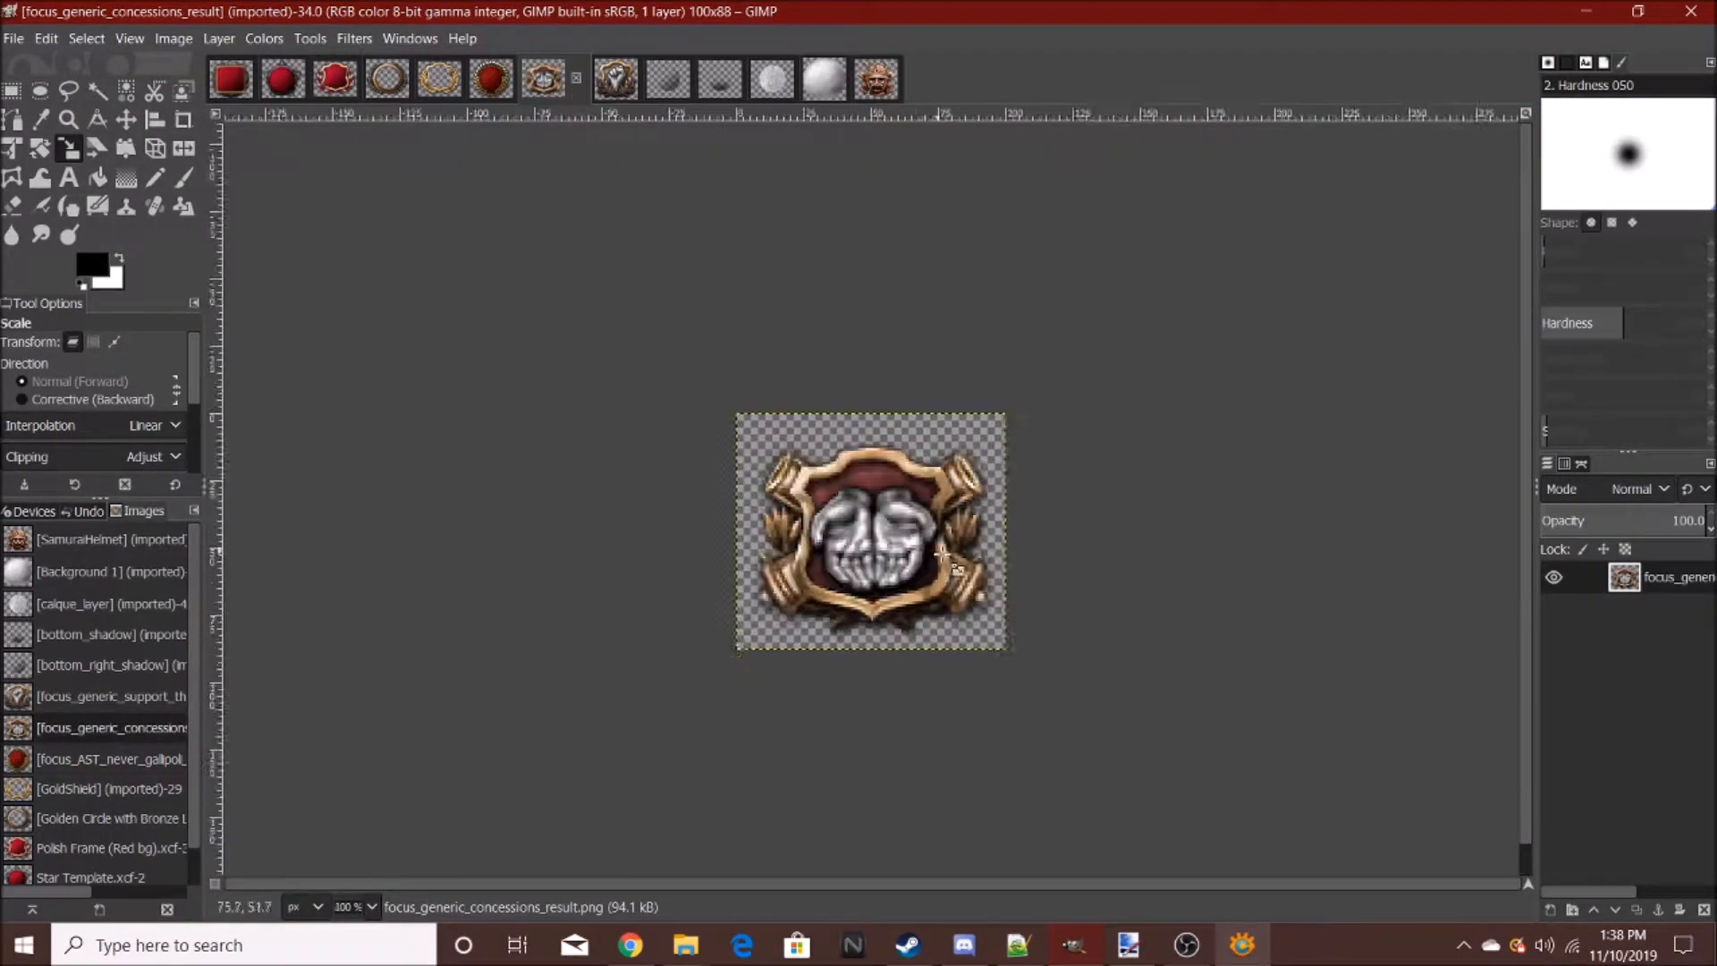
{"action": "scroll", "coordinate": [890, 527], "scroll_direction": "up", "scroll_amount": 1}
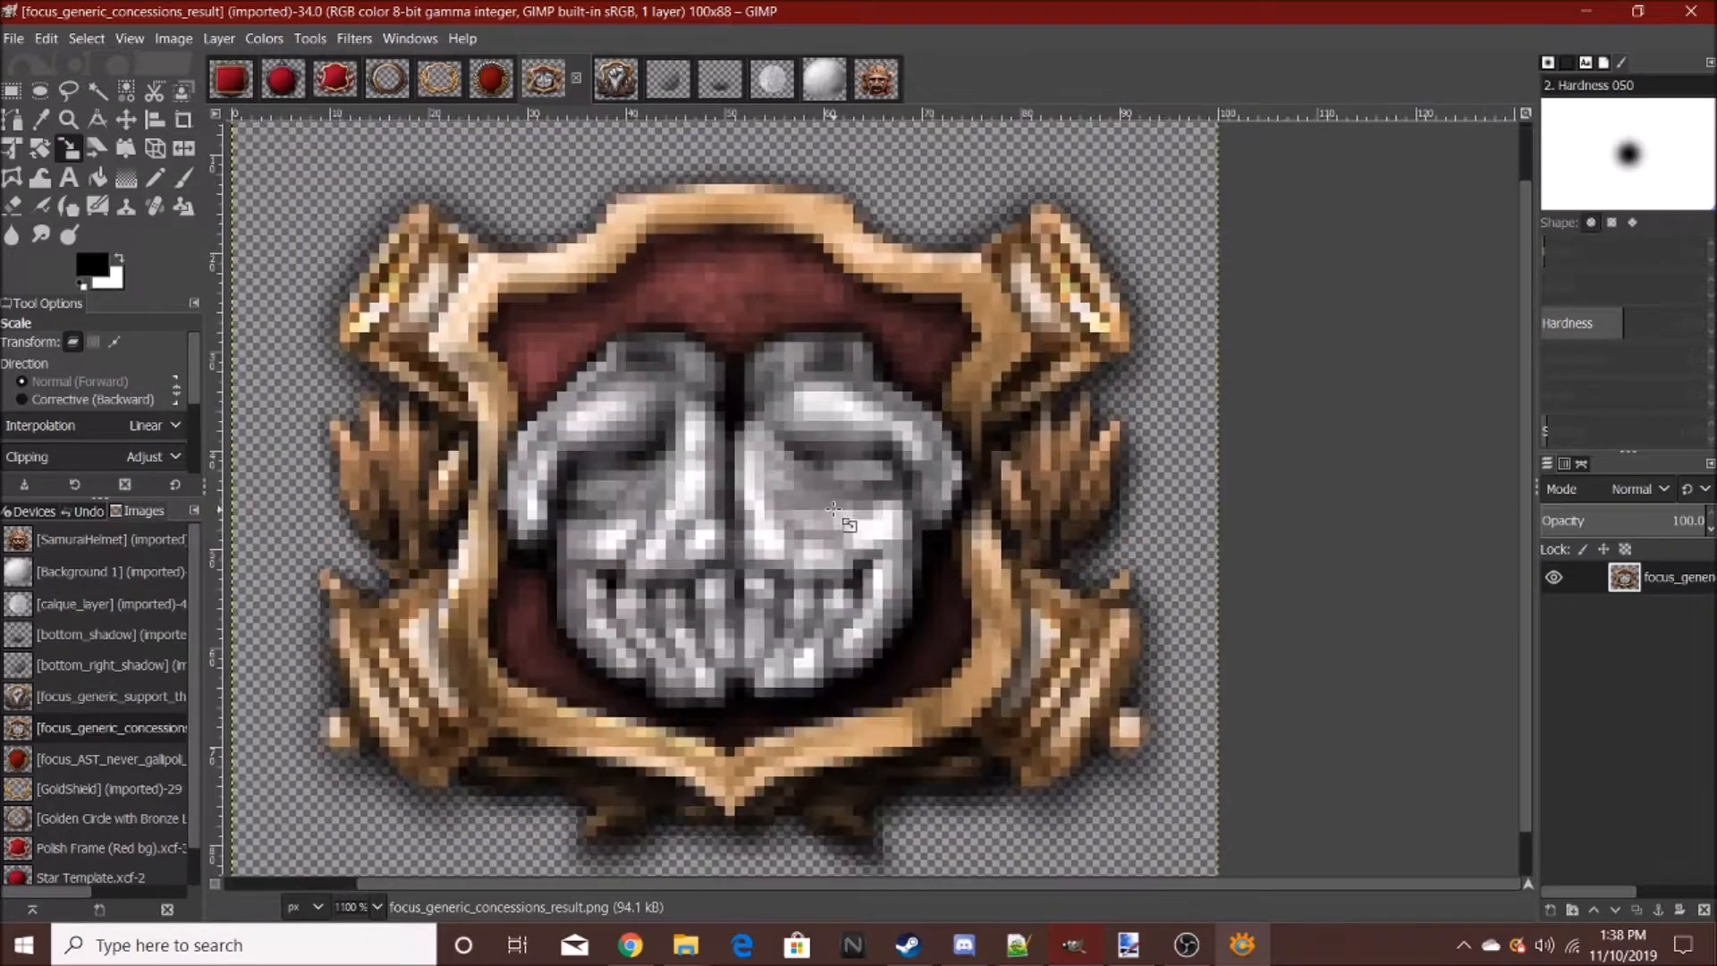
{"action": "left_click", "coordinate": [68, 90]}
{"action": "scroll", "coordinate": [730, 752], "scroll_direction": "up", "scroll_amount": 2}
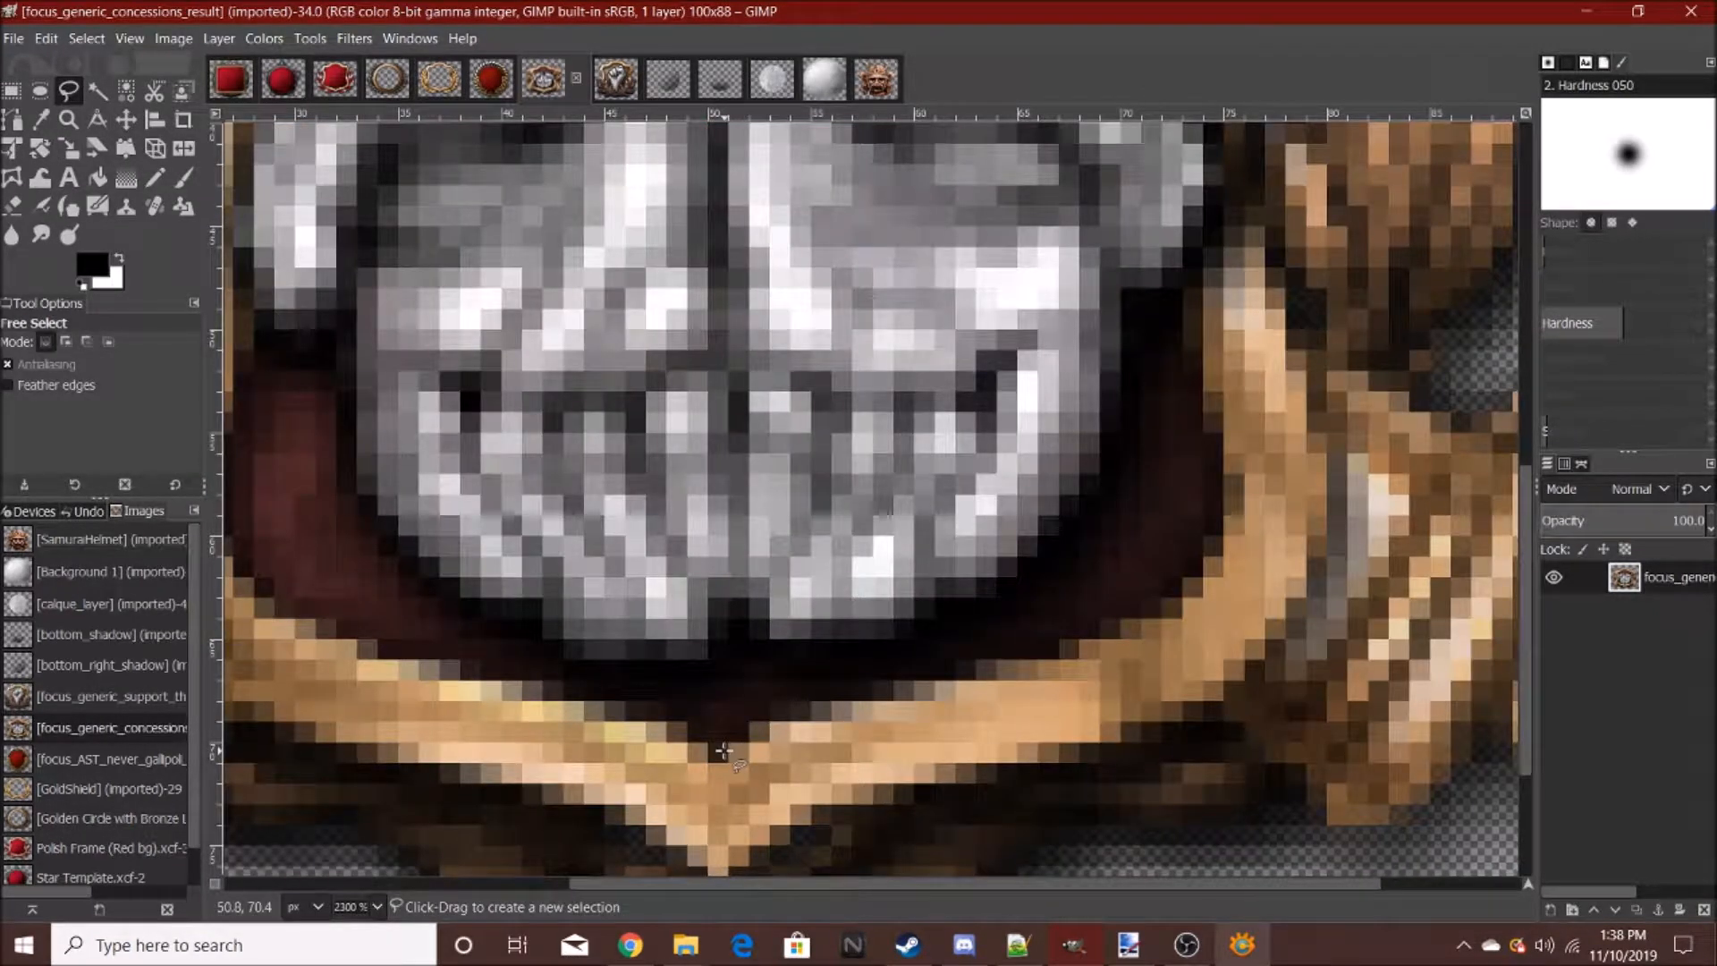
{"action": "left_click", "coordinate": [714, 766]}
{"action": "left_click", "coordinate": [1018, 661]}
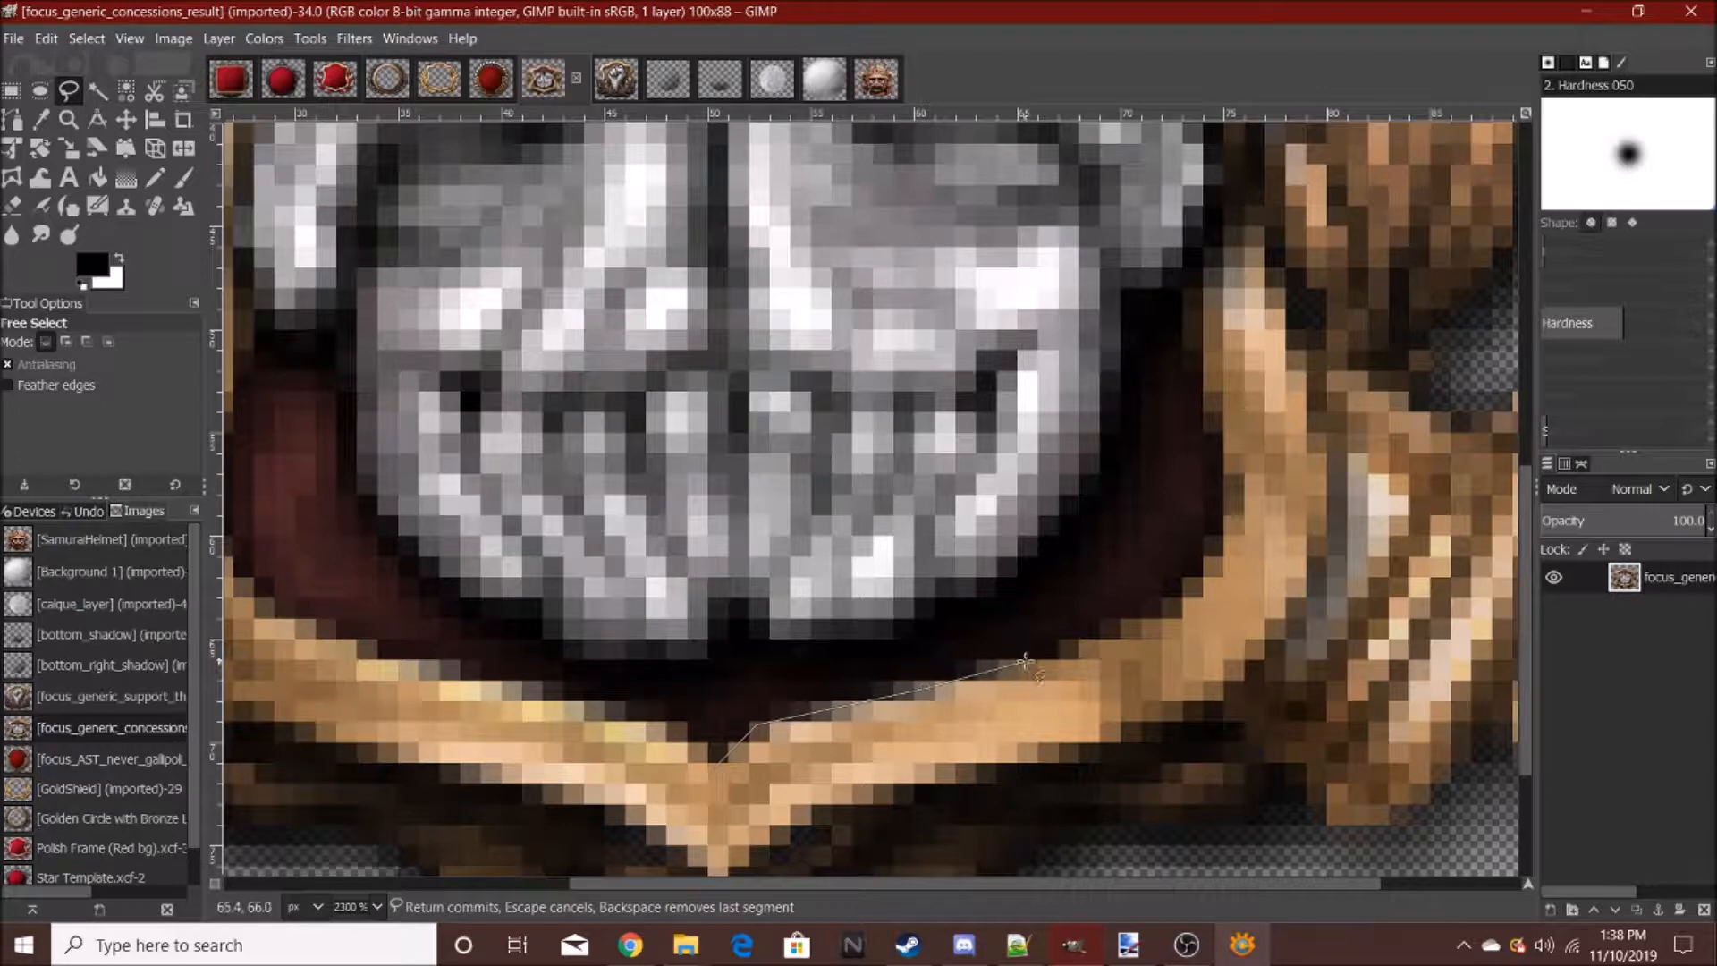
{"action": "left_click", "coordinate": [1179, 328]}
{"action": "left_click", "coordinate": [1190, 266]}
{"action": "scroll", "coordinate": [1252, 467], "scroll_direction": "up", "scroll_amount": 3}
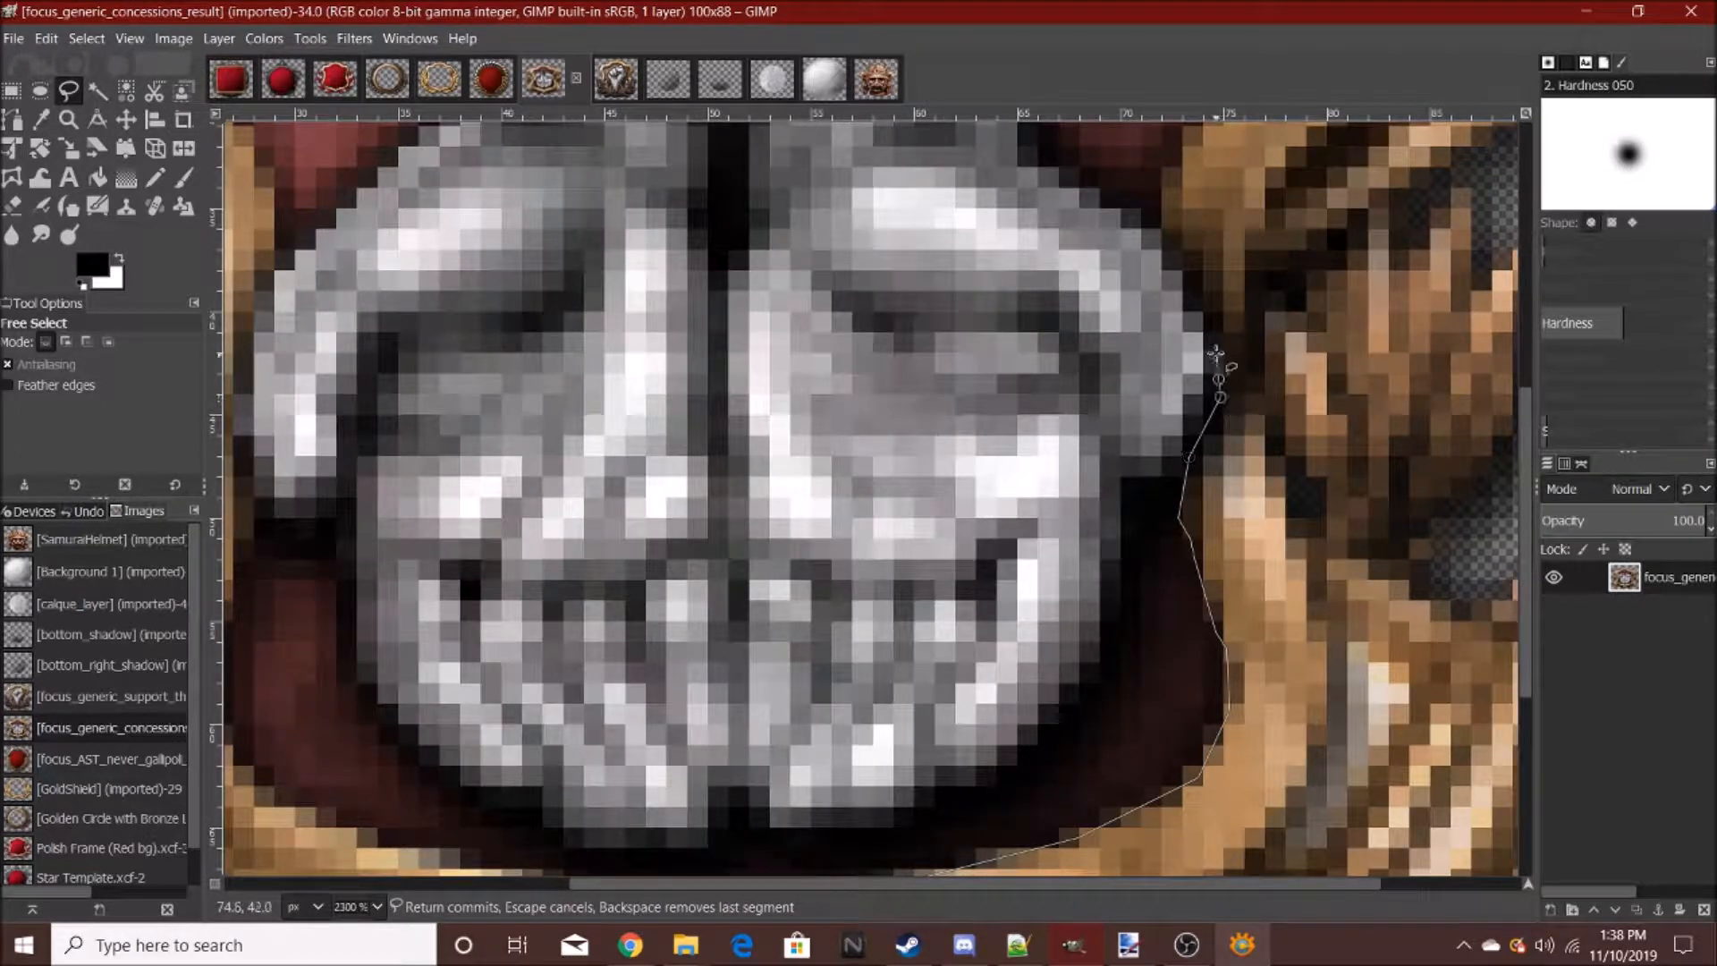
{"action": "scroll", "coordinate": [1163, 241], "scroll_direction": "up", "scroll_amount": 5}
{"action": "left_click", "coordinate": [1154, 608]}
{"action": "left_click", "coordinate": [1168, 549]}
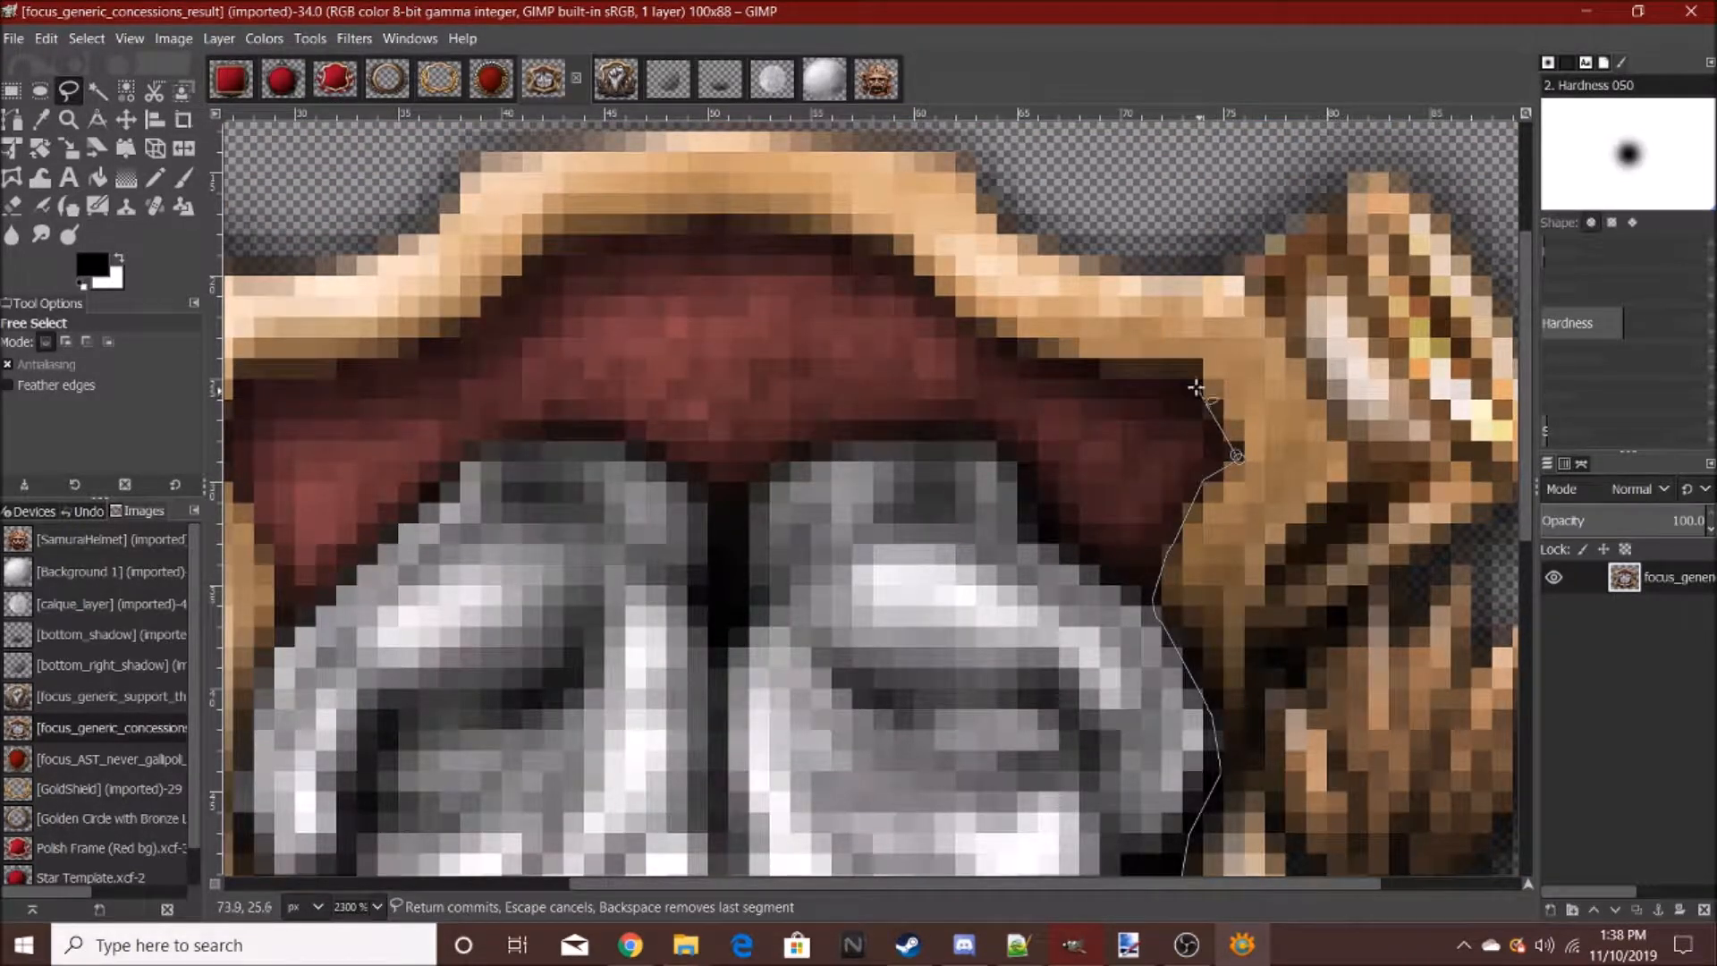
- Continue the Free Select outline along the shield frame's inner top edge to its upper left corner
{"action": "left_click", "coordinate": [1063, 366]}
{"action": "left_click", "coordinate": [1026, 358]}
{"action": "left_click", "coordinate": [834, 241]}
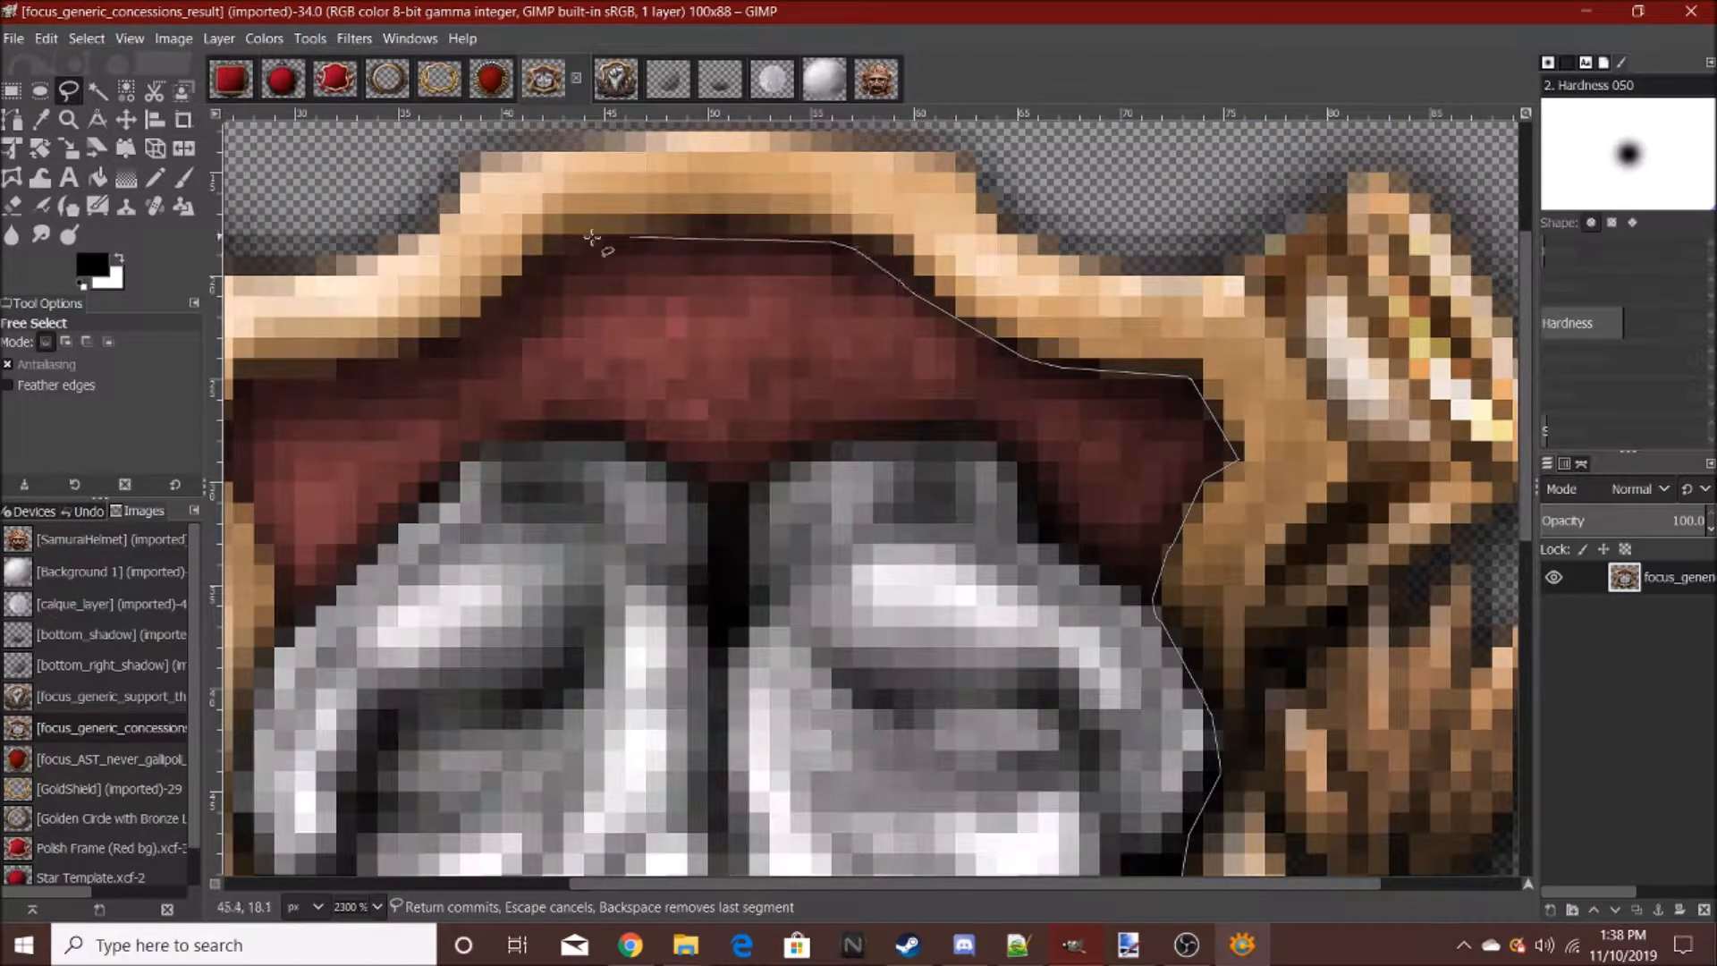
{"action": "left_click", "coordinate": [427, 358]}
{"action": "scroll", "coordinate": [456, 372], "scroll_direction": "down", "scroll_amount": 4, "text": "ctrl"}
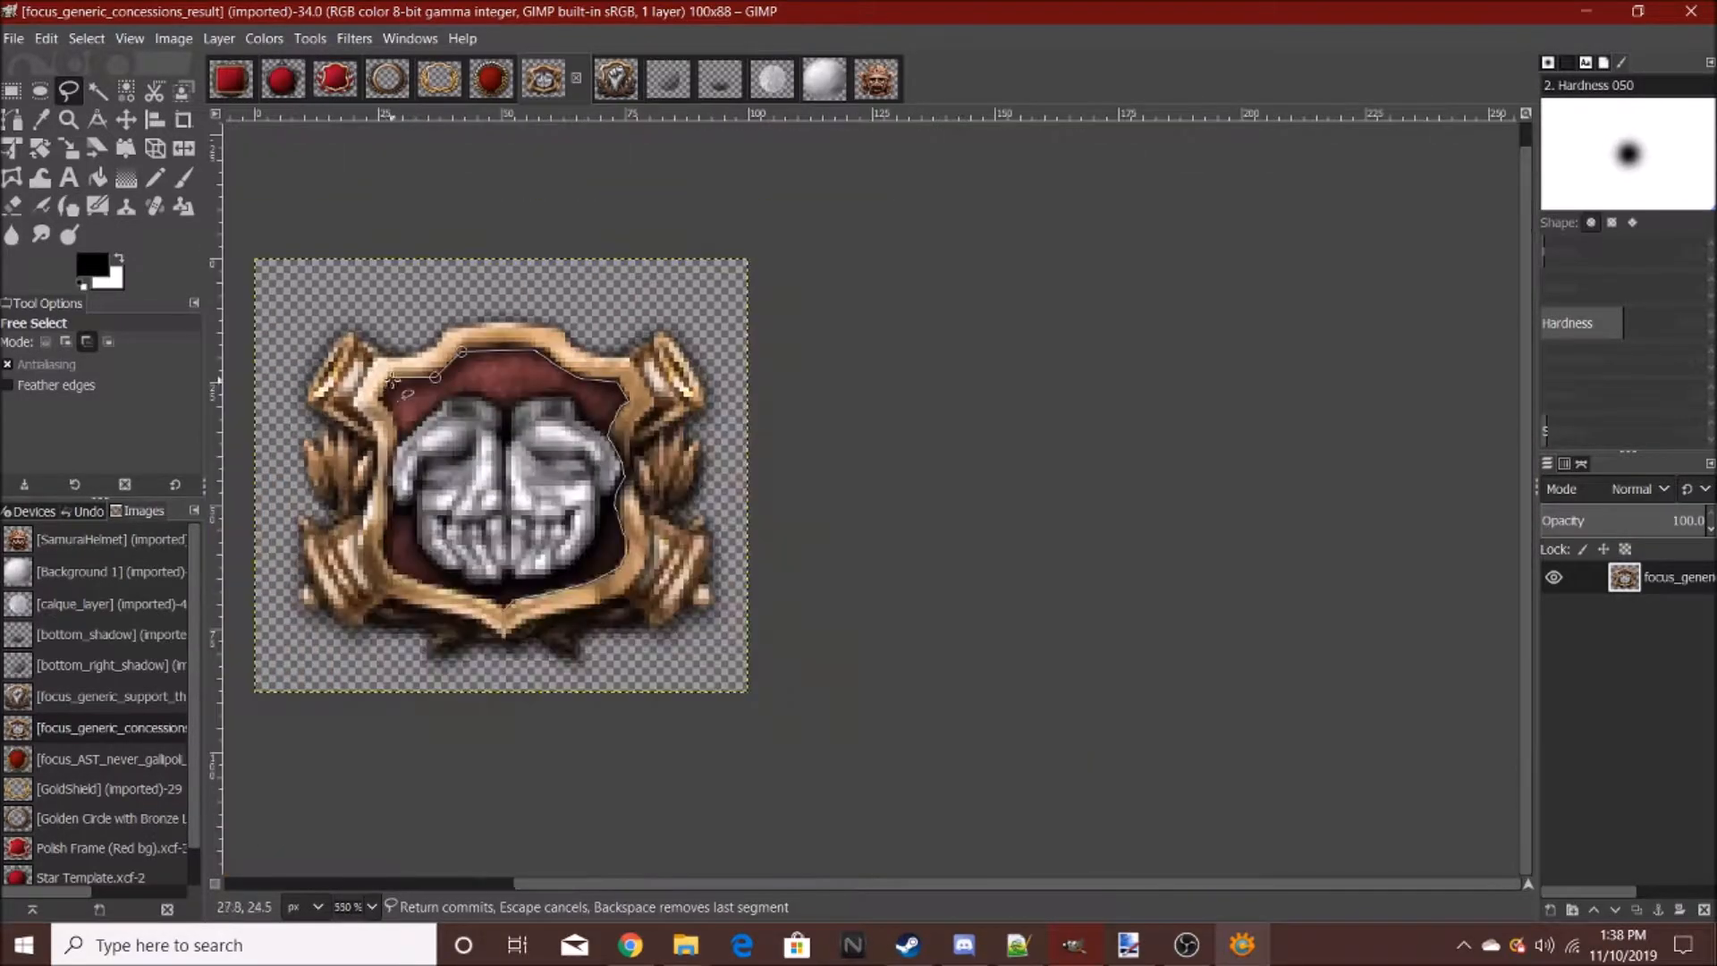
{"action": "scroll", "coordinate": [456, 394], "scroll_direction": "up", "scroll_amount": 5, "text": "ctrl"}
{"action": "left_click", "coordinate": [451, 386]}
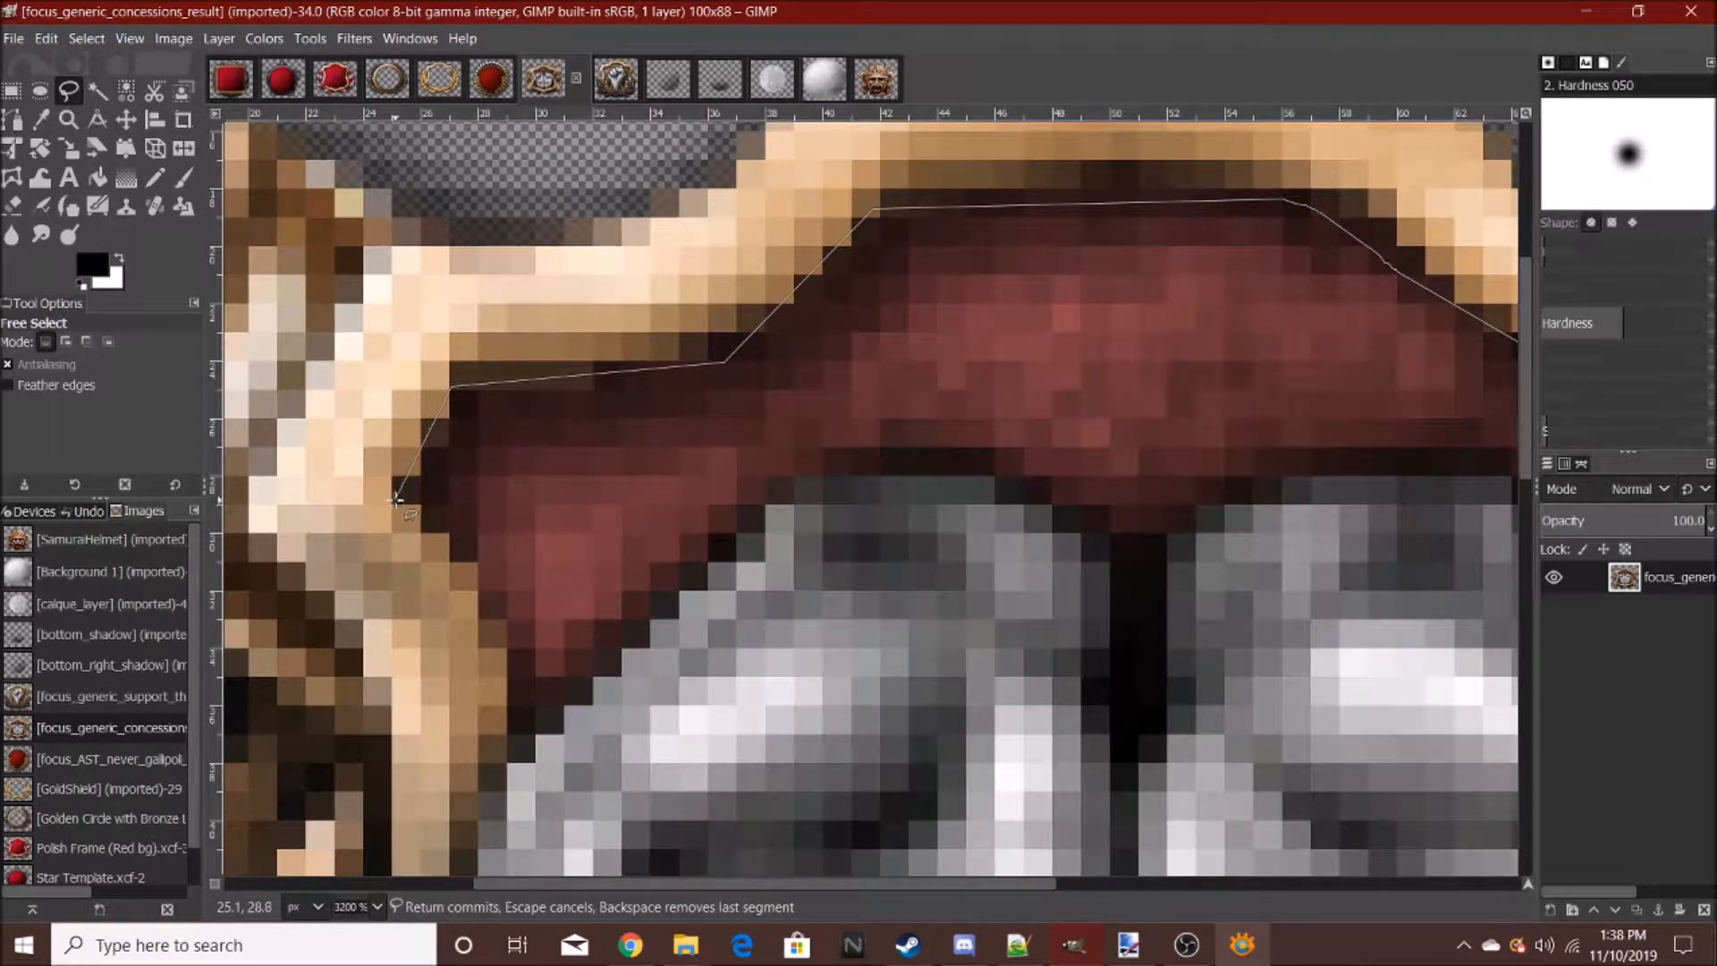
- Trace the shield frame's inner left and lower left edges and close the outline at the bottom tip
{"action": "left_click", "coordinate": [510, 726]}
{"action": "scroll", "coordinate": [510, 720], "scroll_direction": "down", "scroll_amount": 5}
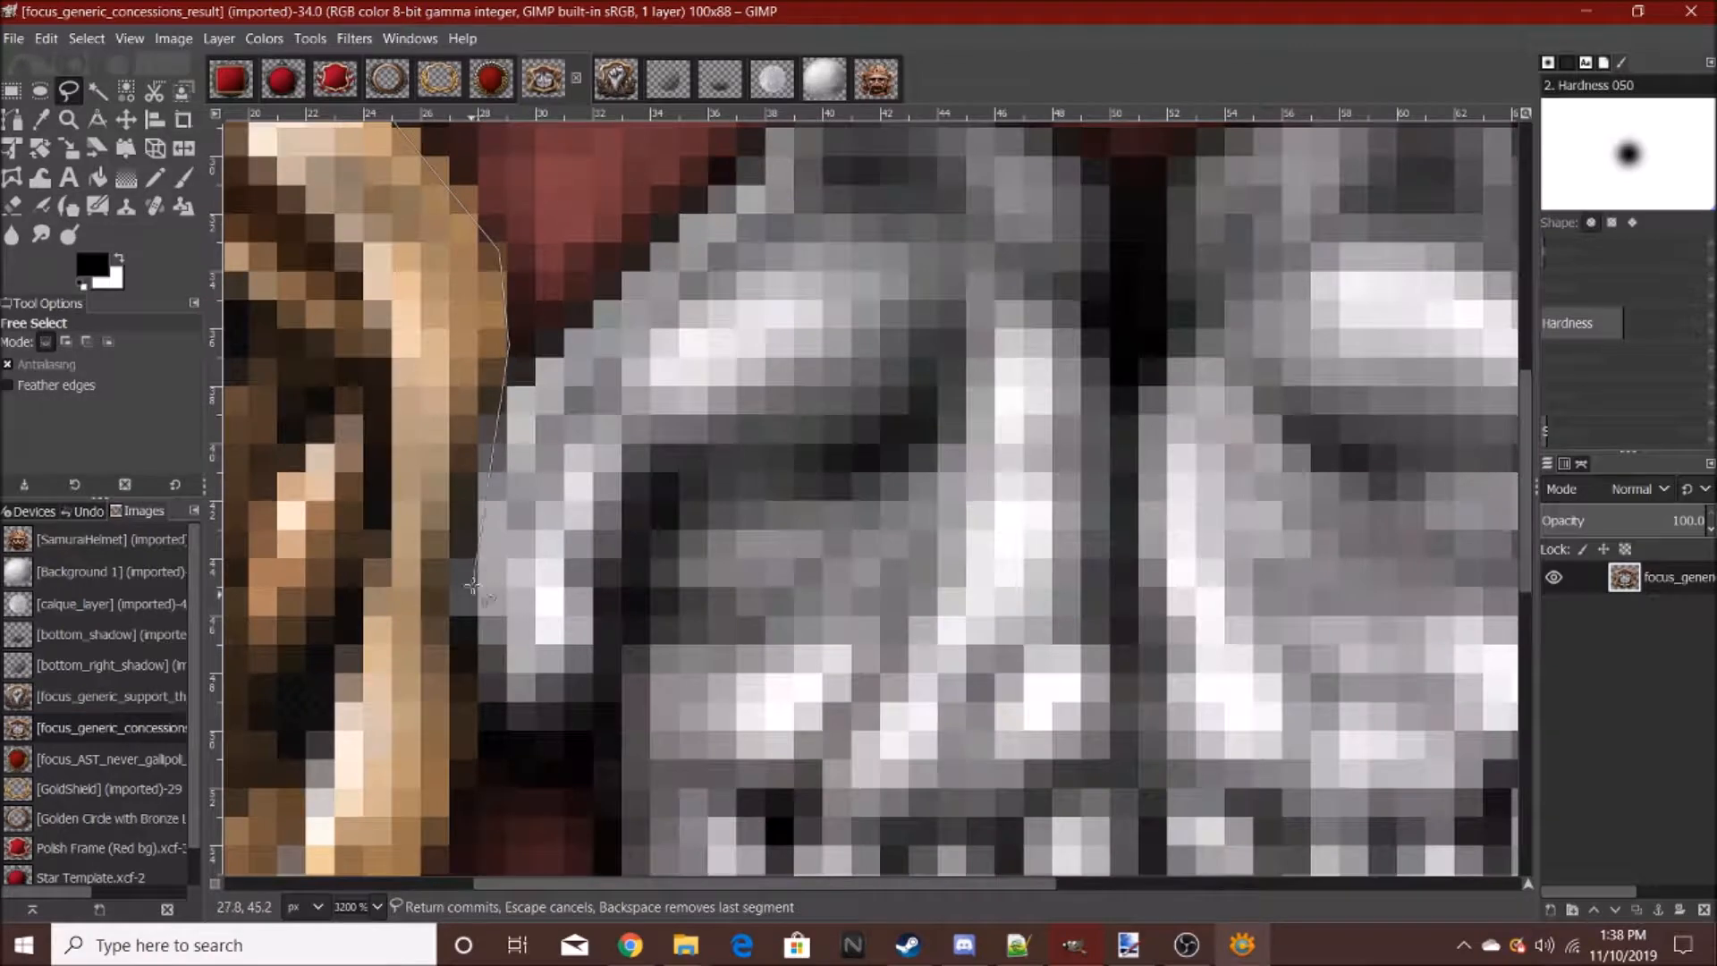
{"action": "left_click", "coordinate": [483, 740]}
{"action": "scroll", "coordinate": [483, 740], "scroll_direction": "down", "scroll_amount": 7}
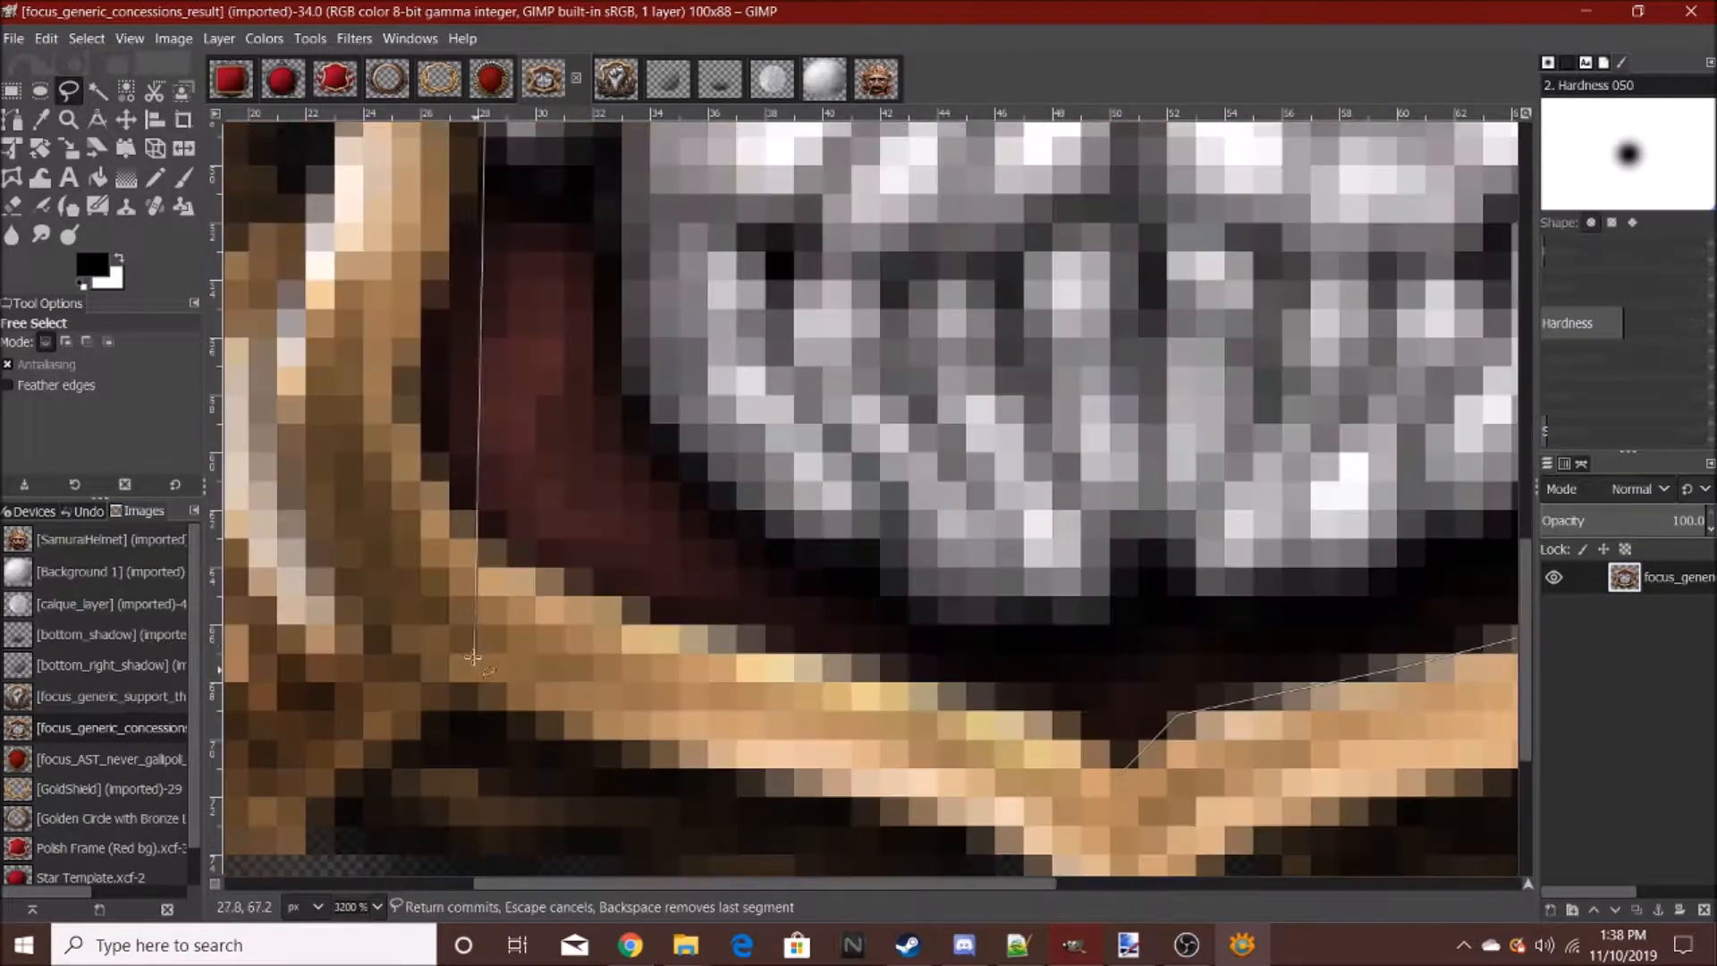
{"action": "left_click", "coordinate": [425, 343]}
{"action": "left_click", "coordinate": [431, 457]}
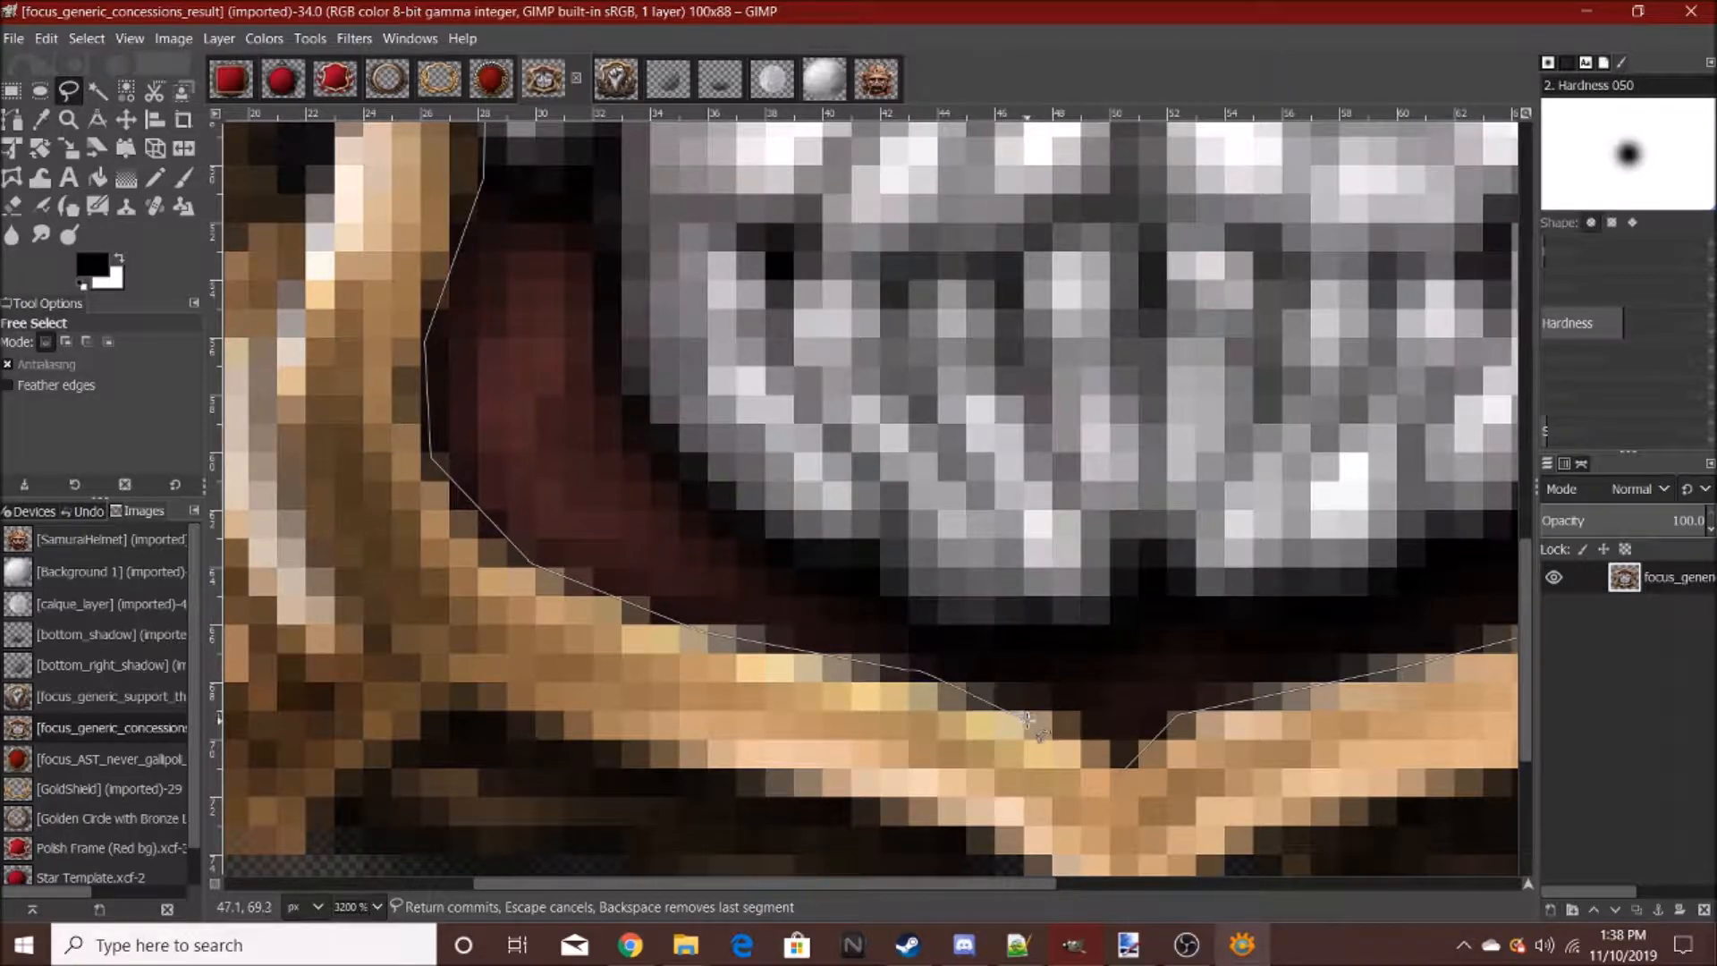
{"action": "left_click", "coordinate": [1115, 767]}
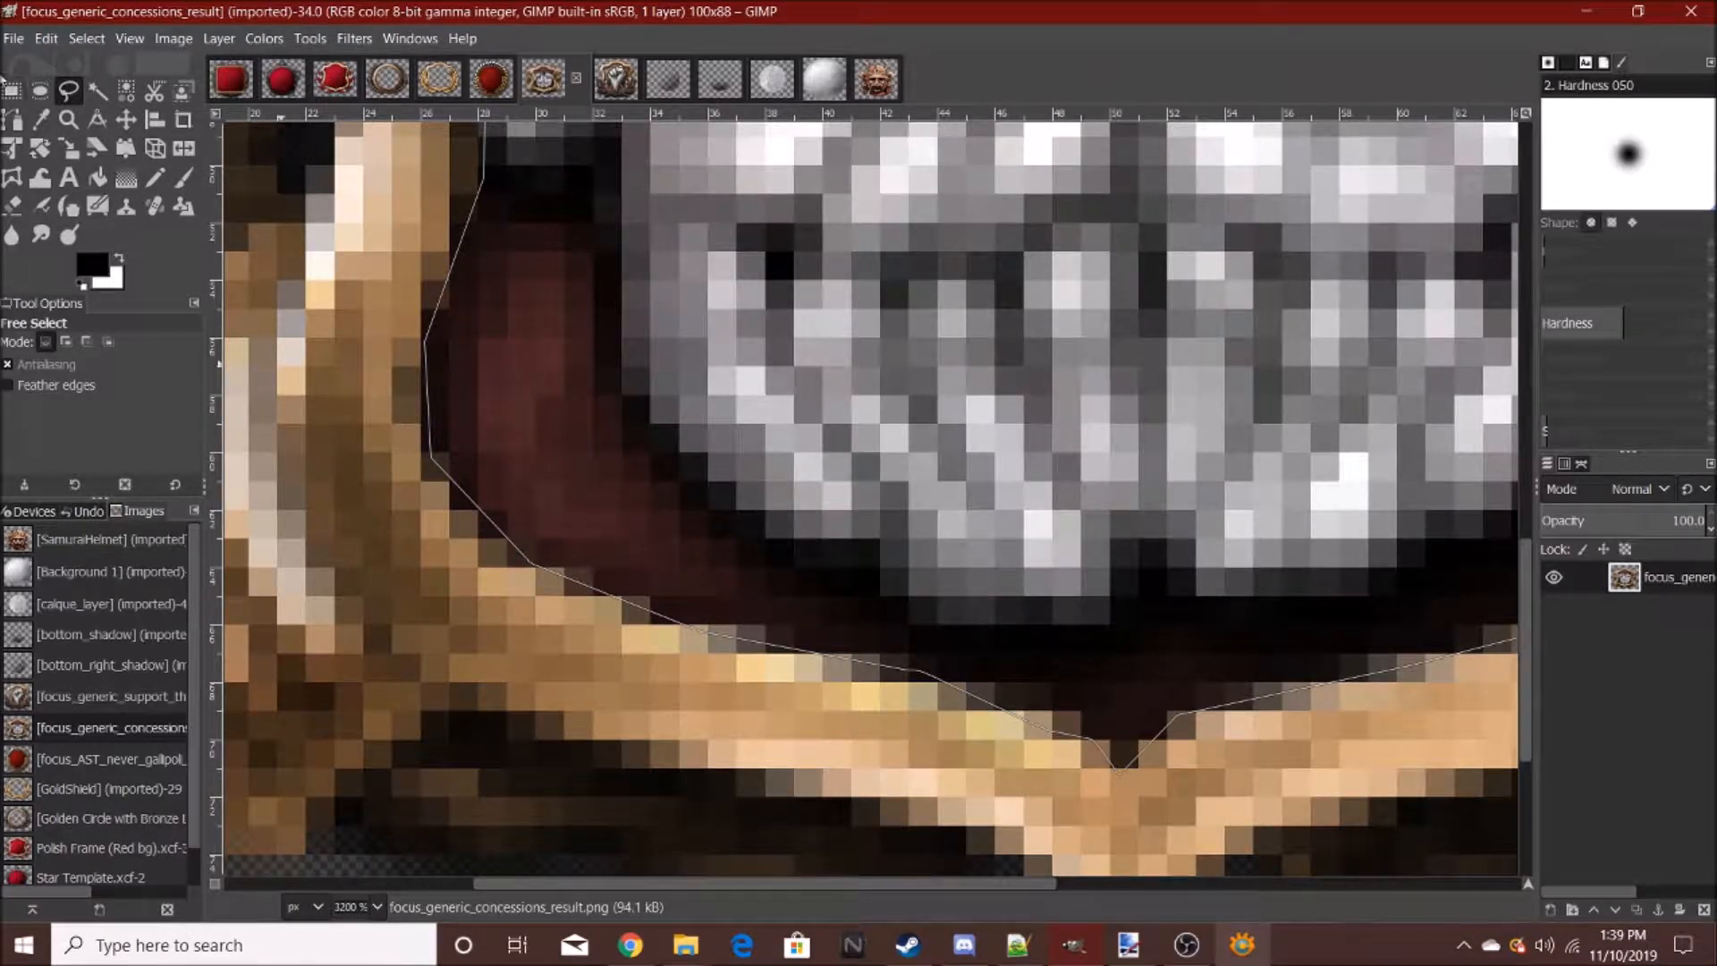
- Cut out the selected masks and red background from inside the shield frame and clear the selection
{"action": "left_click", "coordinate": [11, 90]}
{"action": "key", "text": "ctrl+x"}
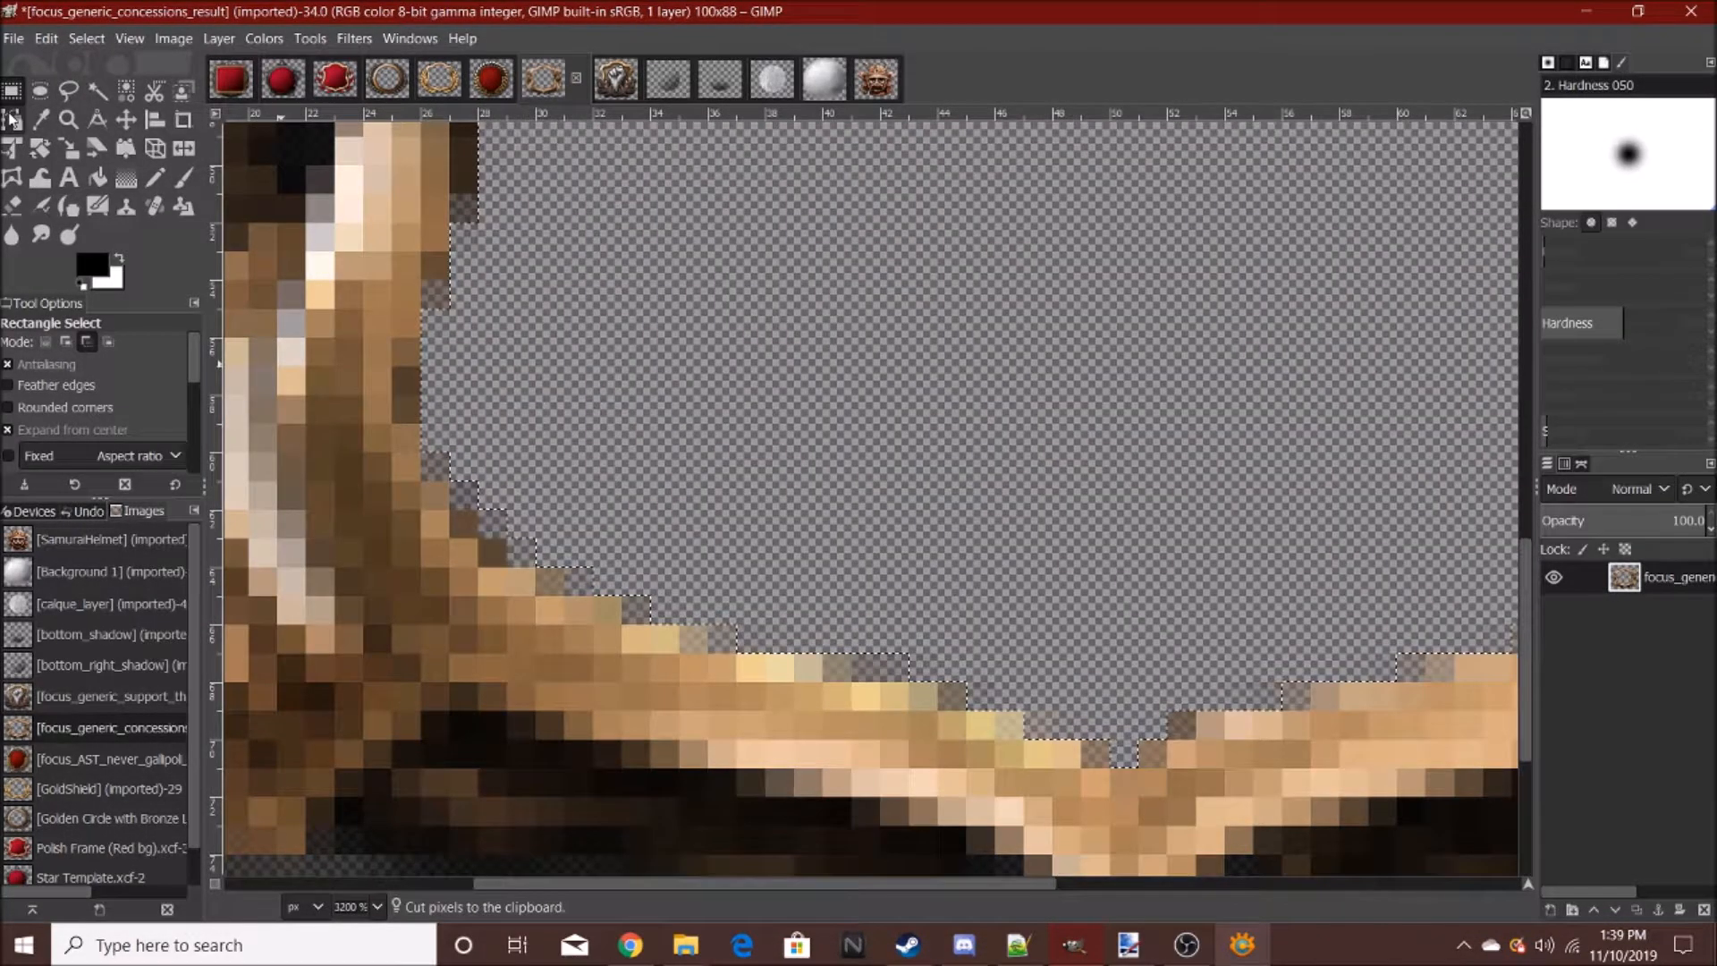
{"action": "left_click", "coordinate": [367, 624]}
{"action": "scroll", "coordinate": [868, 361], "scroll_direction": "down", "scroll_amount": 6}
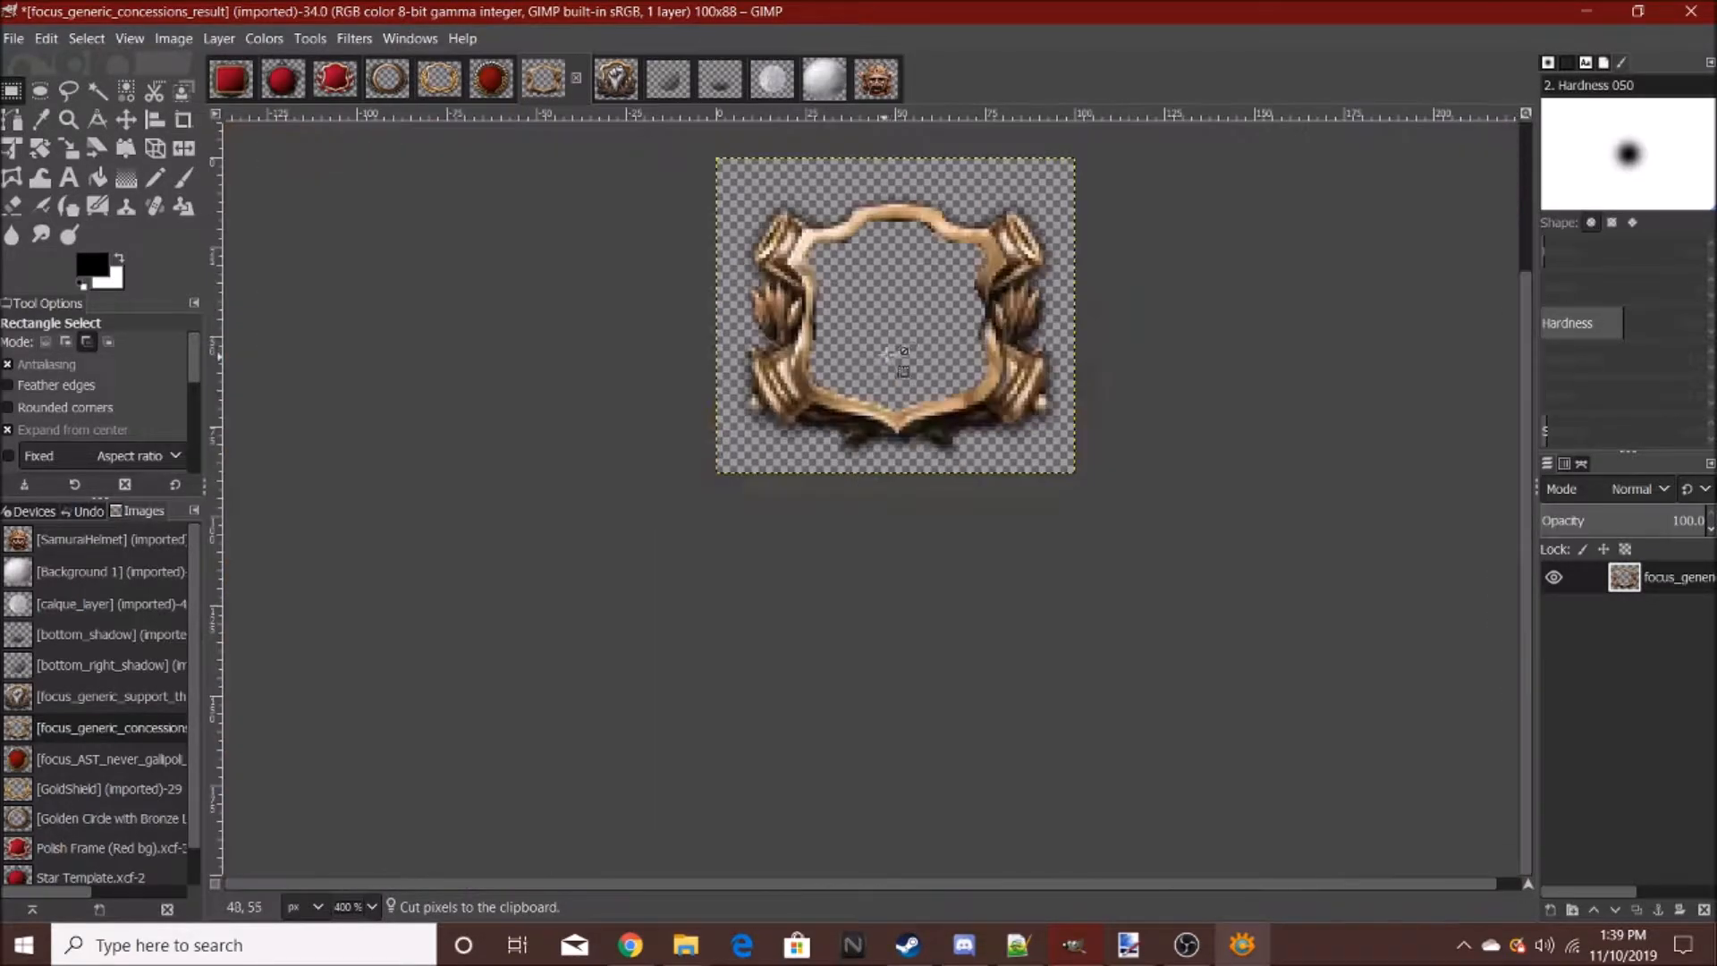
- Erase the leftover dark pixels along the frame's inner left edge using the Eraser with the Hardness 050 brush at size 3
{"action": "scroll", "coordinate": [930, 289], "scroll_direction": "up", "scroll_amount": 7}
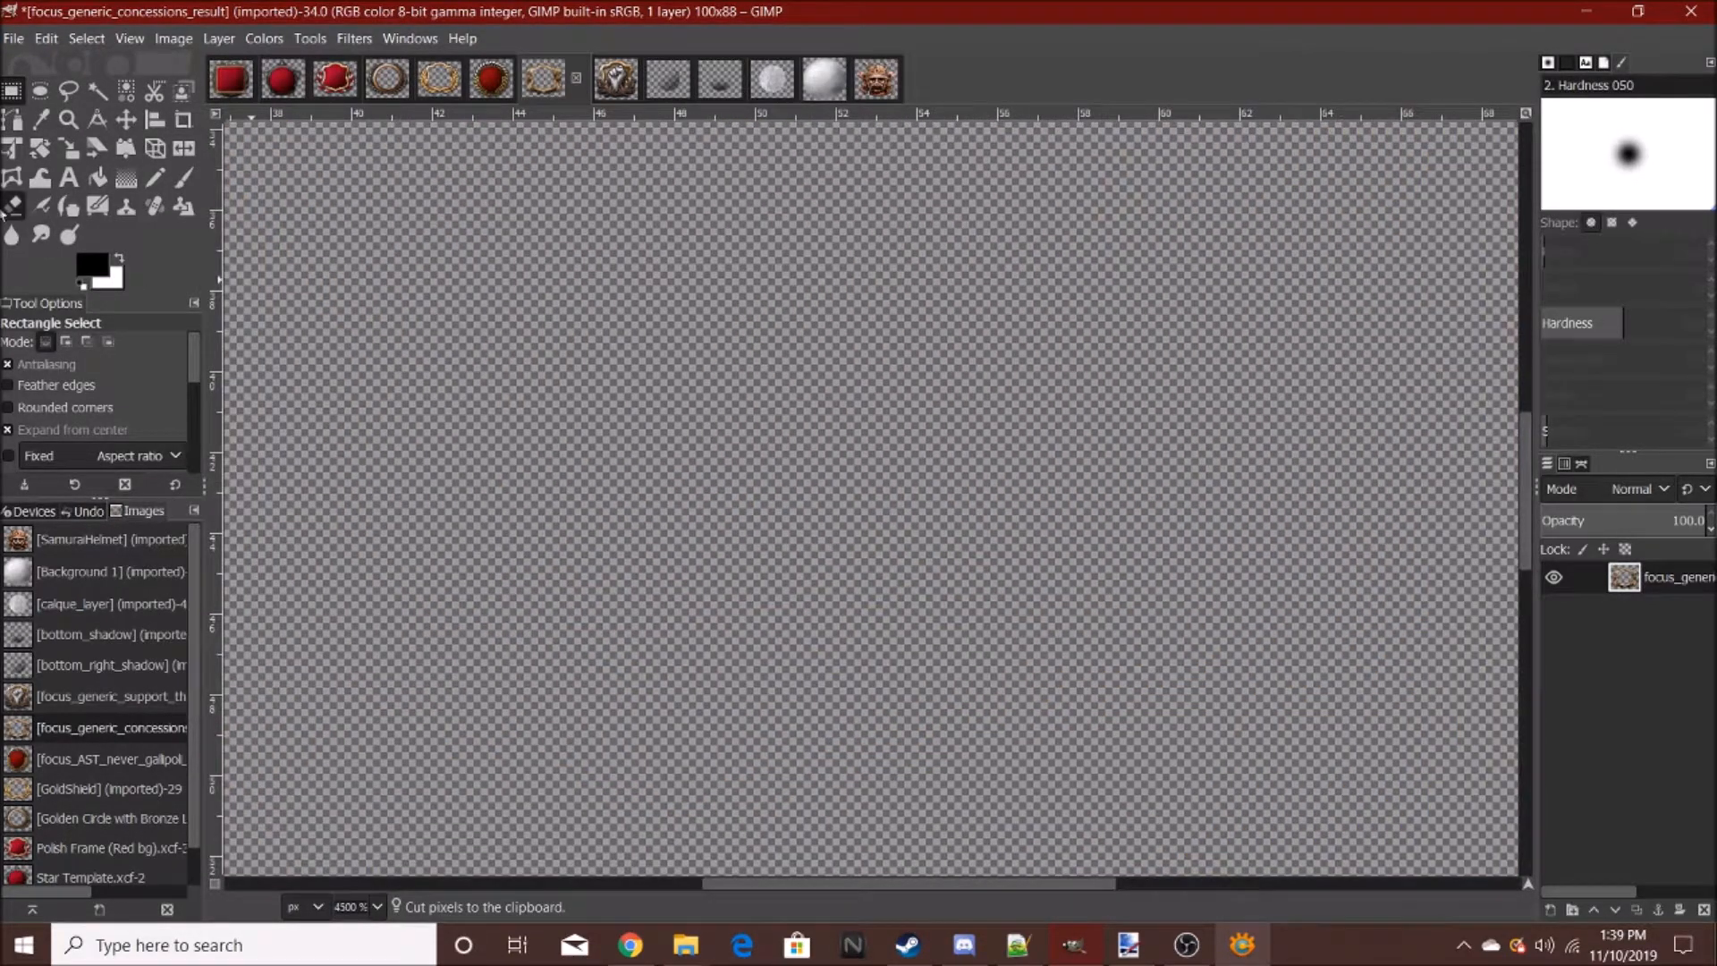
{"action": "left_click", "coordinate": [12, 206]}
{"action": "scroll", "coordinate": [438, 483], "scroll_direction": "down", "scroll_amount": 5}
{"action": "scroll", "coordinate": [326, 576], "scroll_direction": "up", "scroll_amount": 3}
{"action": "left_click_drag", "start_coordinate": [29, 464], "coordinate": [3, 459]}
{"action": "mouse_move", "coordinate": [400, 488]}
{"action": "left_mouse_down"}
{"action": "mouse_move", "coordinate": [401, 625]}
{"action": "mouse_move", "coordinate": [393, 479]}
{"action": "mouse_move", "coordinate": [402, 595]}
{"action": "mouse_move", "coordinate": [411, 410]}
{"action": "left_mouse_up"}
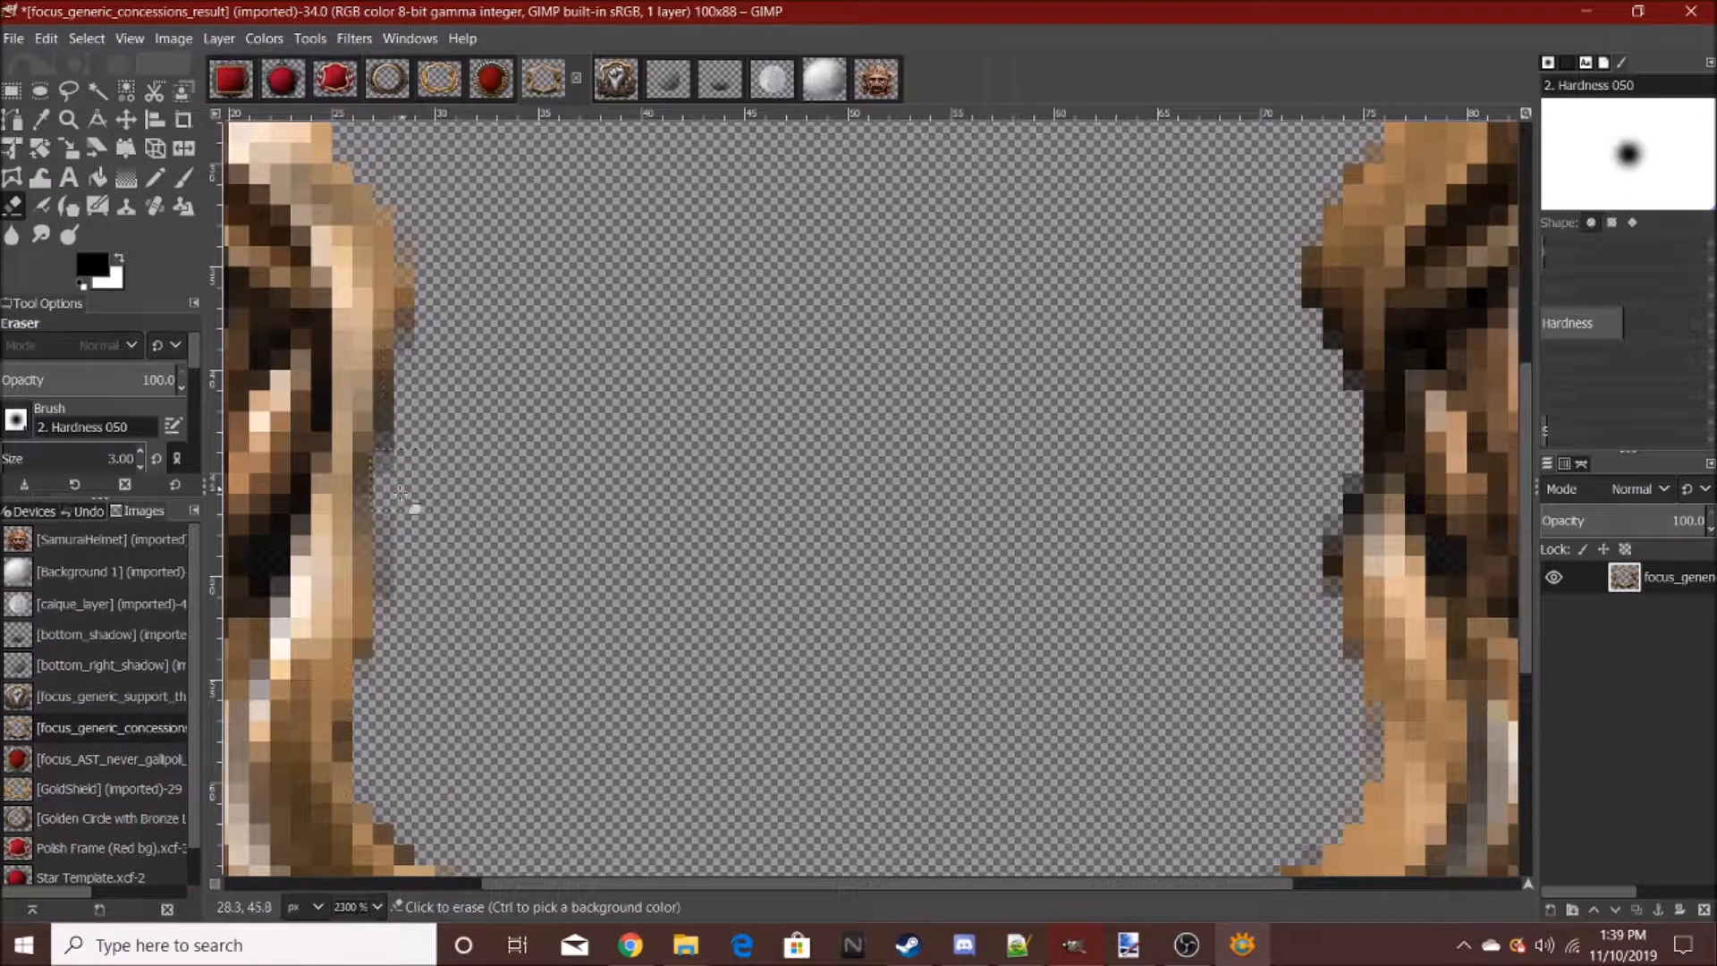
{"action": "mouse_move", "coordinate": [401, 520]}
{"action": "left_mouse_down"}
{"action": "mouse_move", "coordinate": [399, 367]}
{"action": "mouse_move", "coordinate": [404, 637]}
{"action": "mouse_move", "coordinate": [425, 235]}
{"action": "left_mouse_up"}
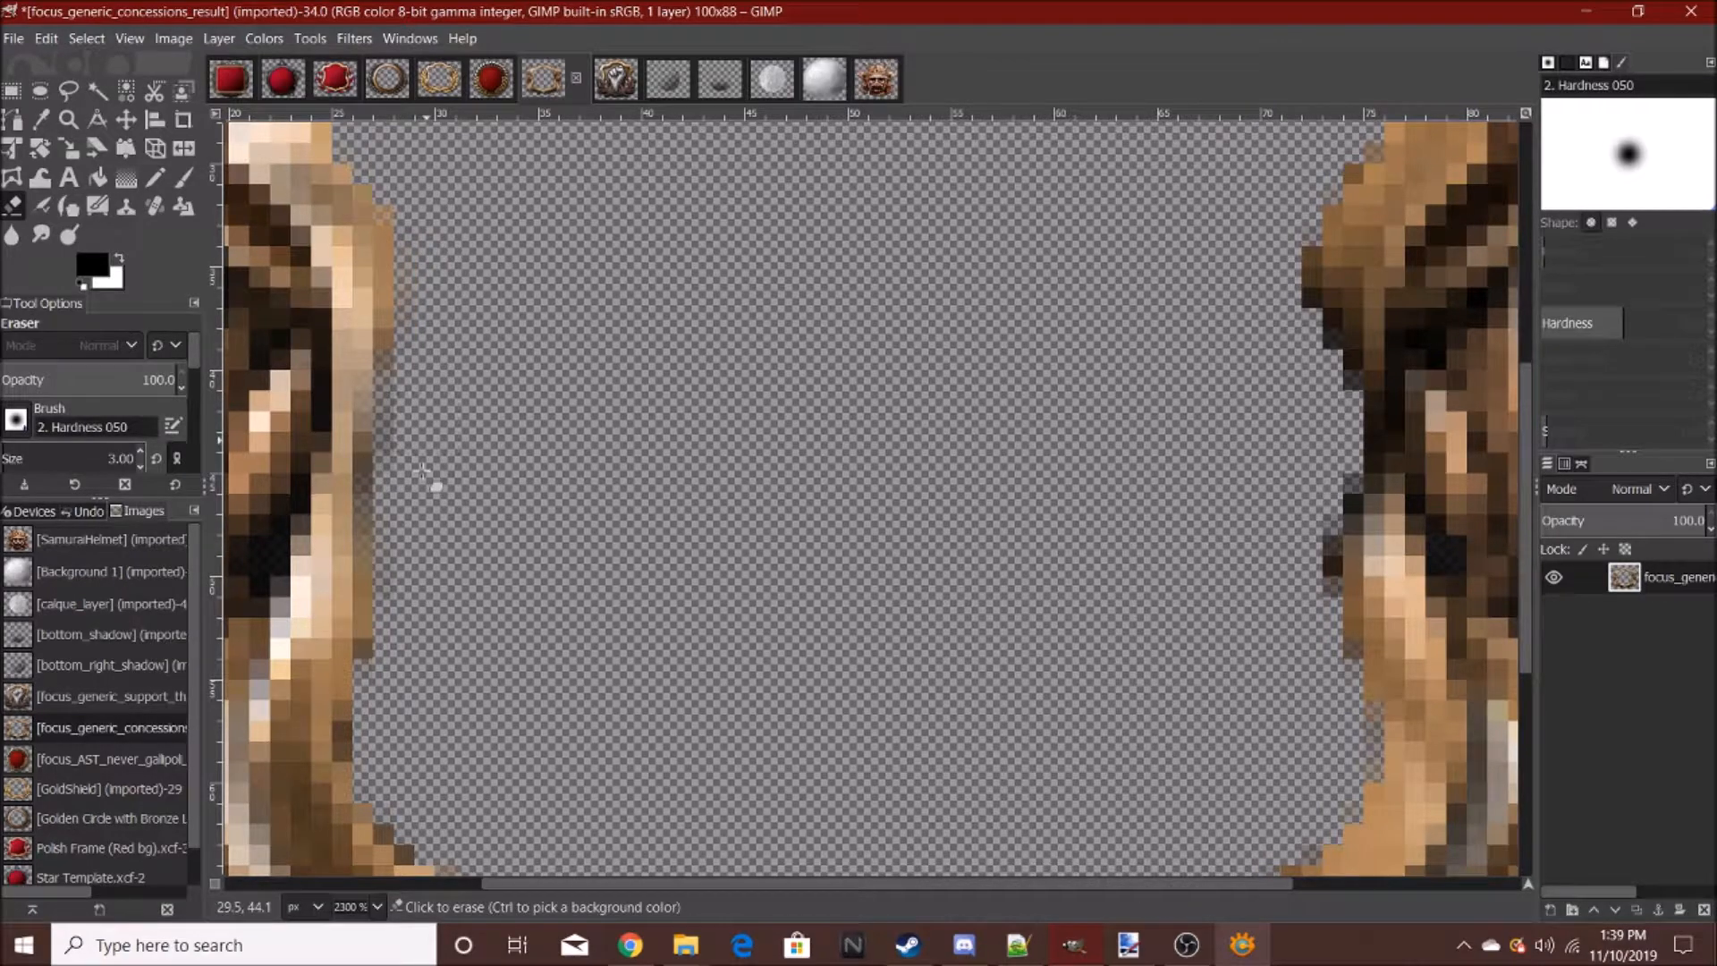
{"action": "left_click_drag", "start_coordinate": [396, 626], "coordinate": [398, 394]}
{"action": "scroll", "coordinate": [841, 608], "scroll_direction": "down", "scroll_amount": 6}
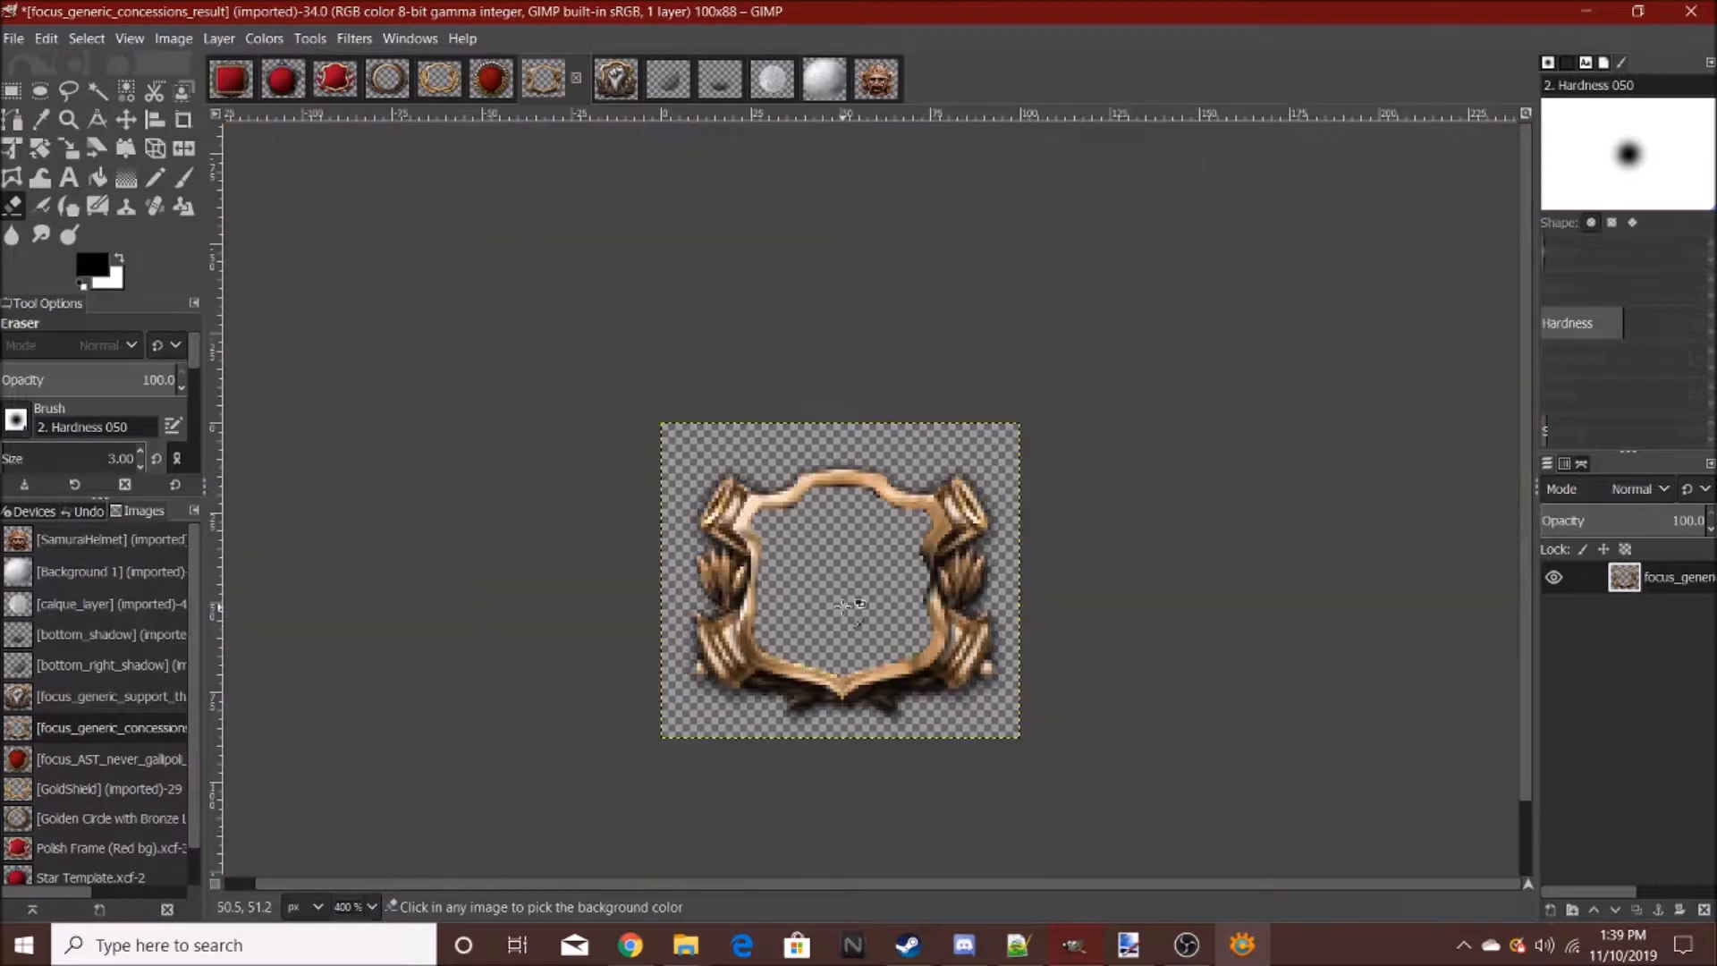
- Erase the leftover pixels along the shield frame's inner right edge with the size 3 Eraser
{"action": "scroll", "coordinate": [895, 617], "scroll_direction": "up", "scroll_amount": 8}
{"action": "mouse_move", "coordinate": [833, 778]}
{"action": "left_mouse_down"}
{"action": "mouse_move", "coordinate": [876, 508]}
{"action": "mouse_move", "coordinate": [864, 840]}
{"action": "mouse_move", "coordinate": [896, 572]}
{"action": "mouse_move", "coordinate": [896, 696]}
{"action": "mouse_move", "coordinate": [906, 382]}
{"action": "mouse_move", "coordinate": [840, 275]}
{"action": "mouse_move", "coordinate": [915, 433]}
{"action": "mouse_move", "coordinate": [805, 256]}
{"action": "mouse_move", "coordinate": [879, 697]}
{"action": "left_mouse_up"}
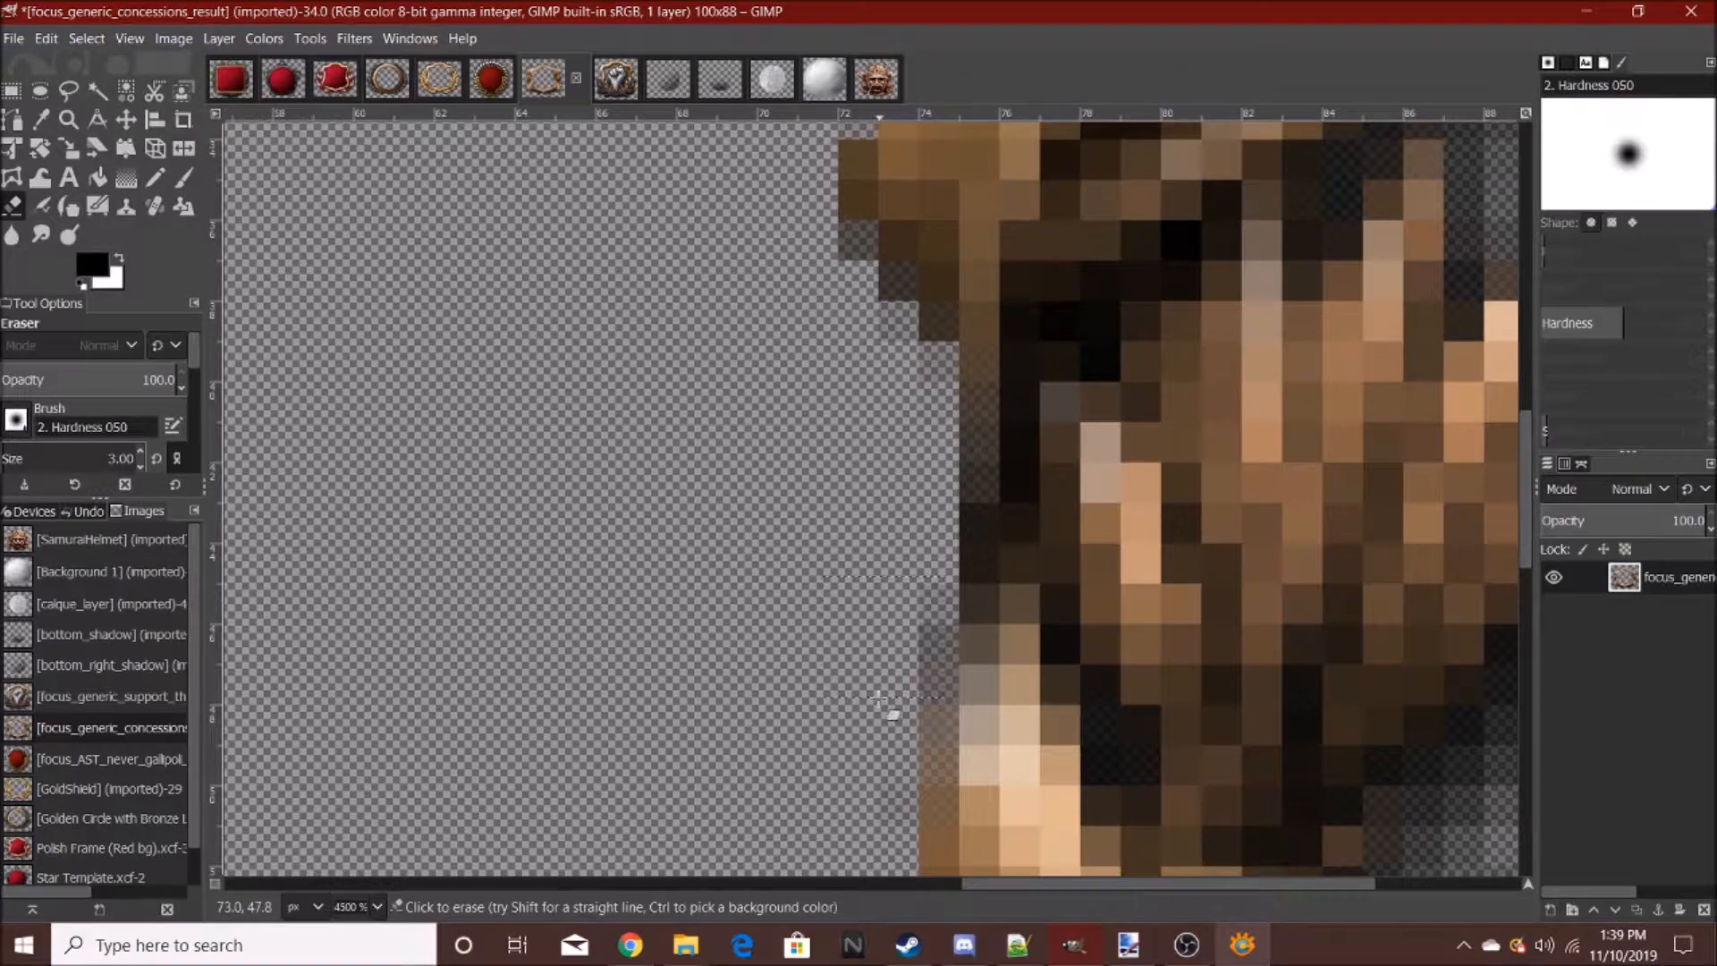
{"action": "scroll", "coordinate": [868, 543], "scroll_direction": "down", "scroll_amount": 8}
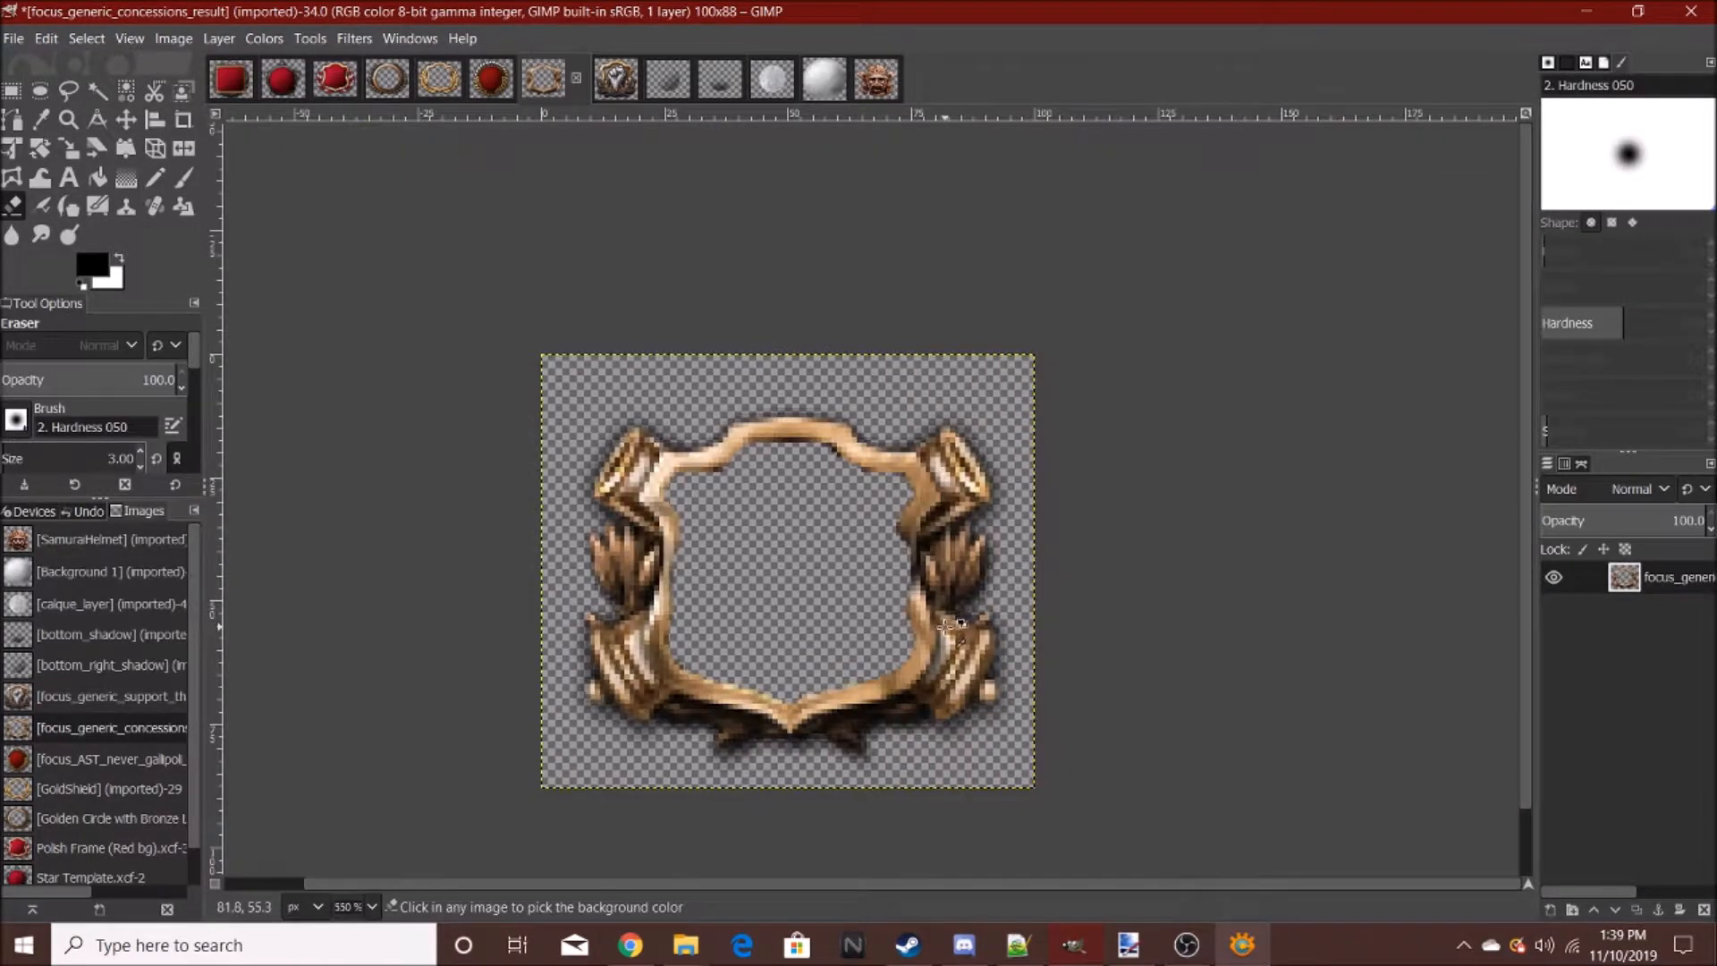
{"action": "scroll", "coordinate": [950, 625], "scroll_direction": "down", "scroll_amount": 8}
{"action": "scroll", "coordinate": [920, 621], "scroll_direction": "up", "scroll_amount": 8}
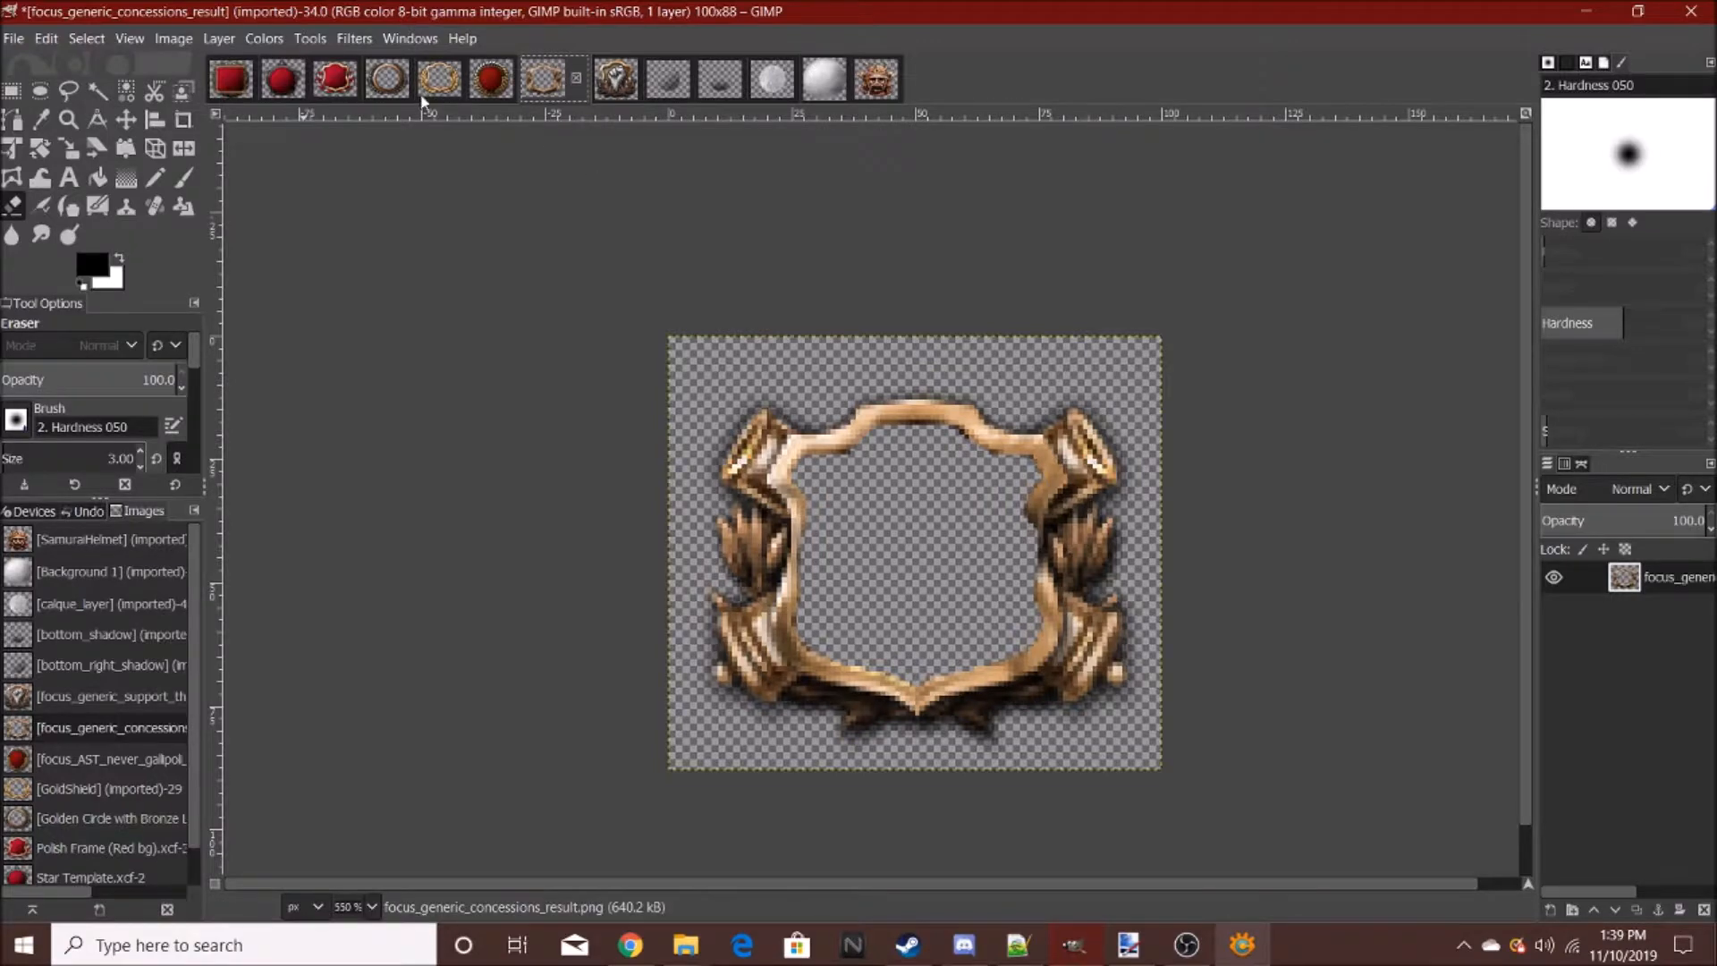
- In the GoldShield image, start a Free Select outline at the shield's bottom tip and trace its outer right edge up to the upper right corner
{"action": "left_click", "coordinate": [438, 79]}
{"action": "left_click", "coordinate": [65, 92]}
{"action": "scroll", "coordinate": [905, 526], "scroll_direction": "up", "scroll_amount": 9}
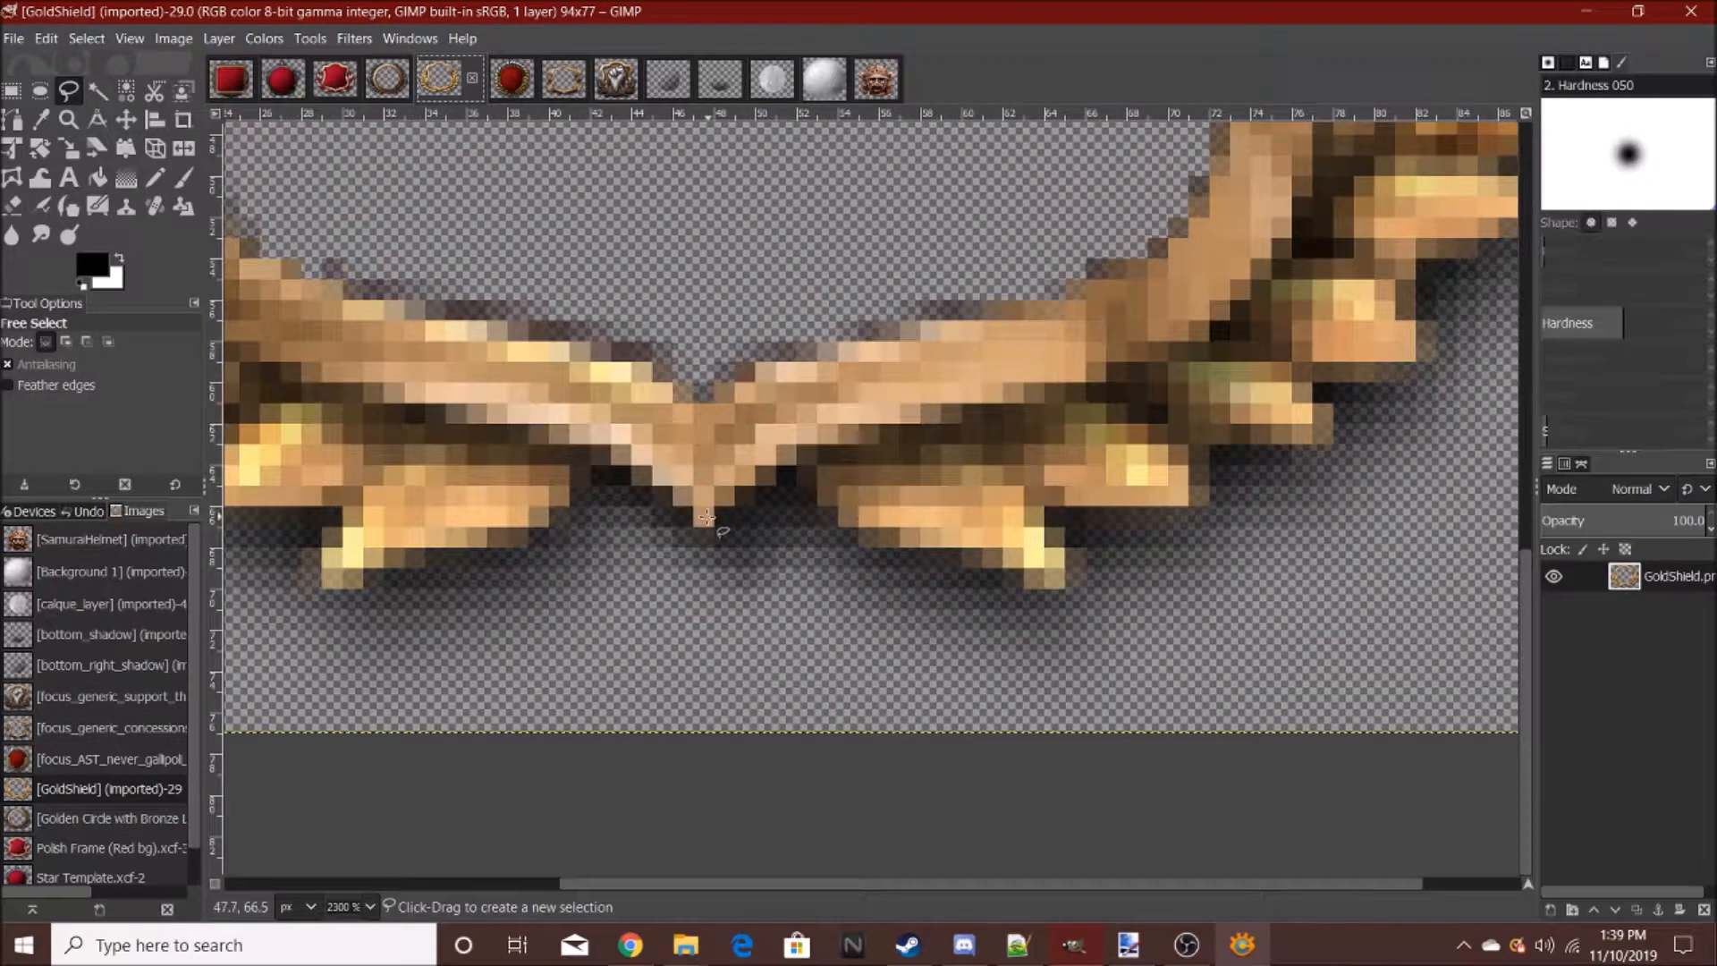
{"action": "left_click", "coordinate": [706, 517]}
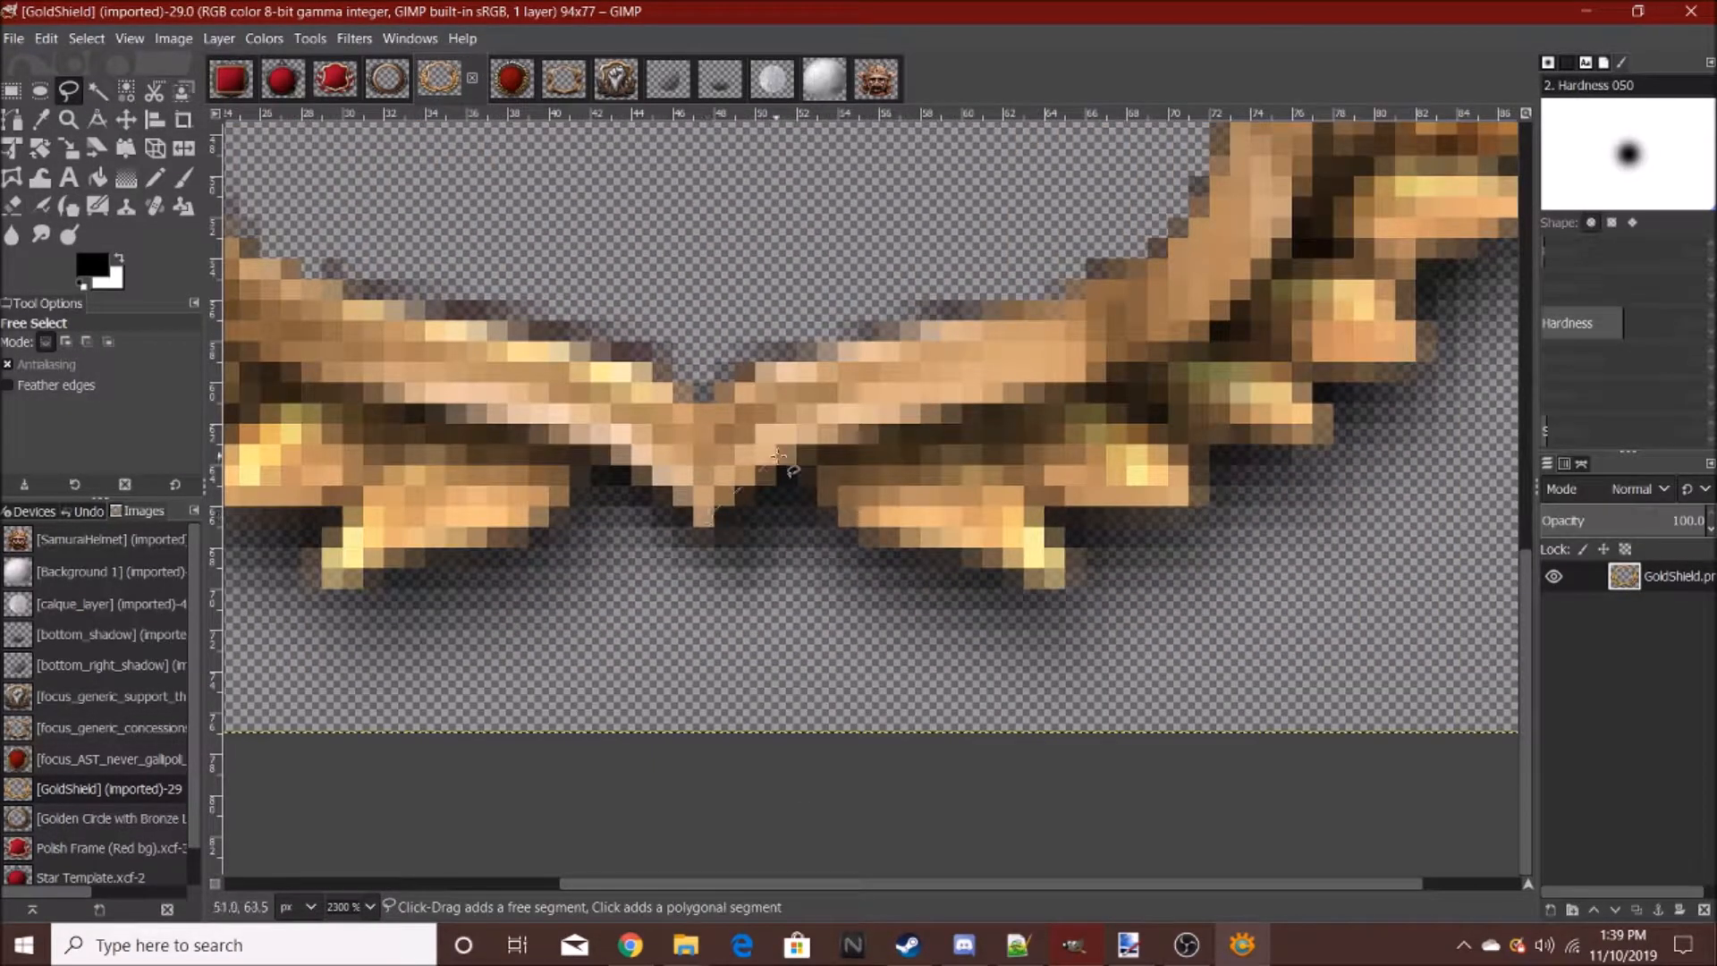
{"action": "left_click", "coordinate": [1298, 234]}
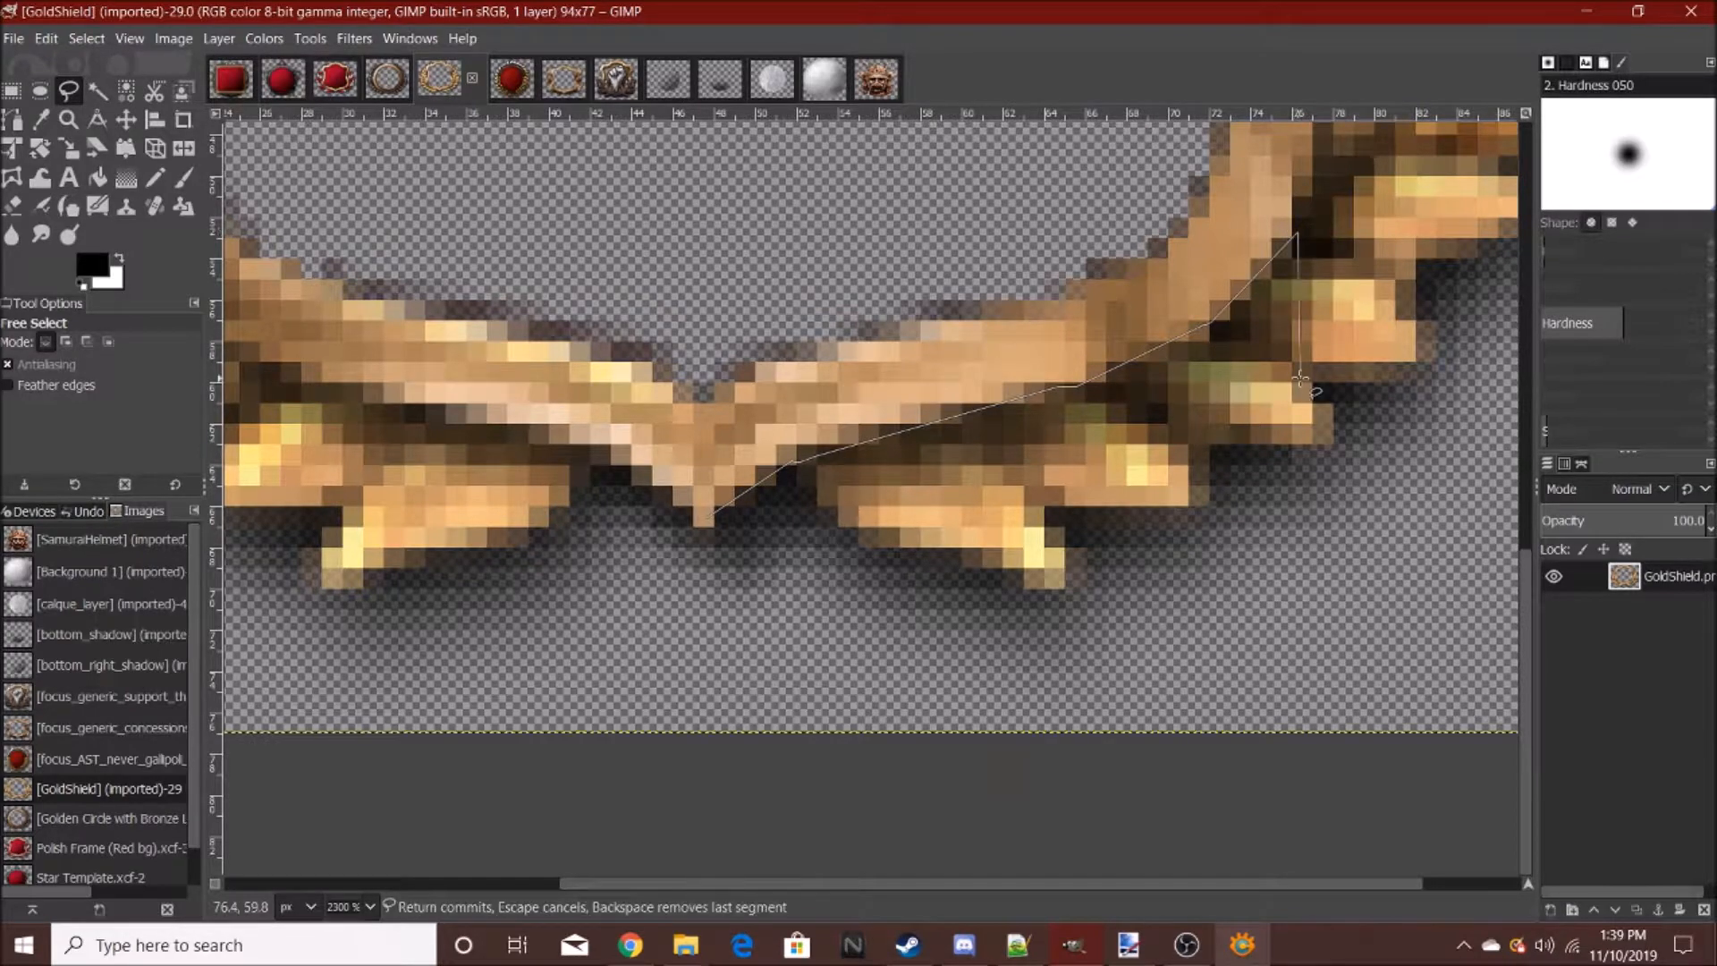
{"action": "scroll", "coordinate": [1326, 541], "scroll_direction": "up", "scroll_amount": 5}
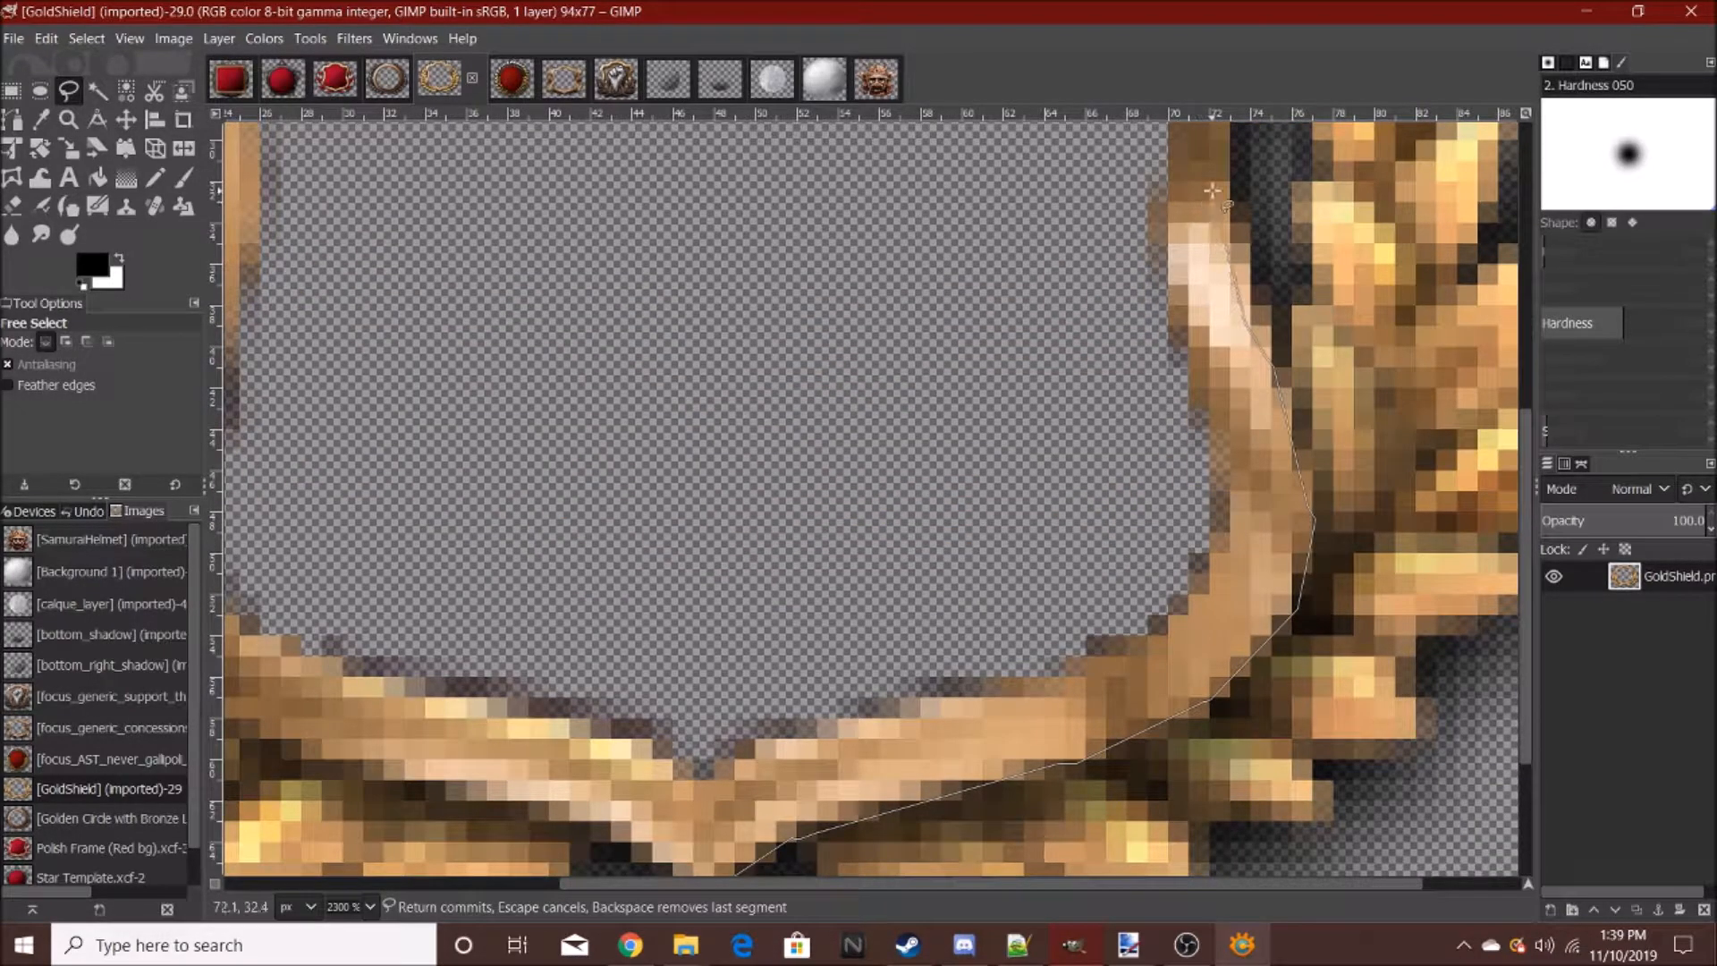
{"action": "scroll", "coordinate": [1249, 355], "scroll_direction": "up", "scroll_amount": 5}
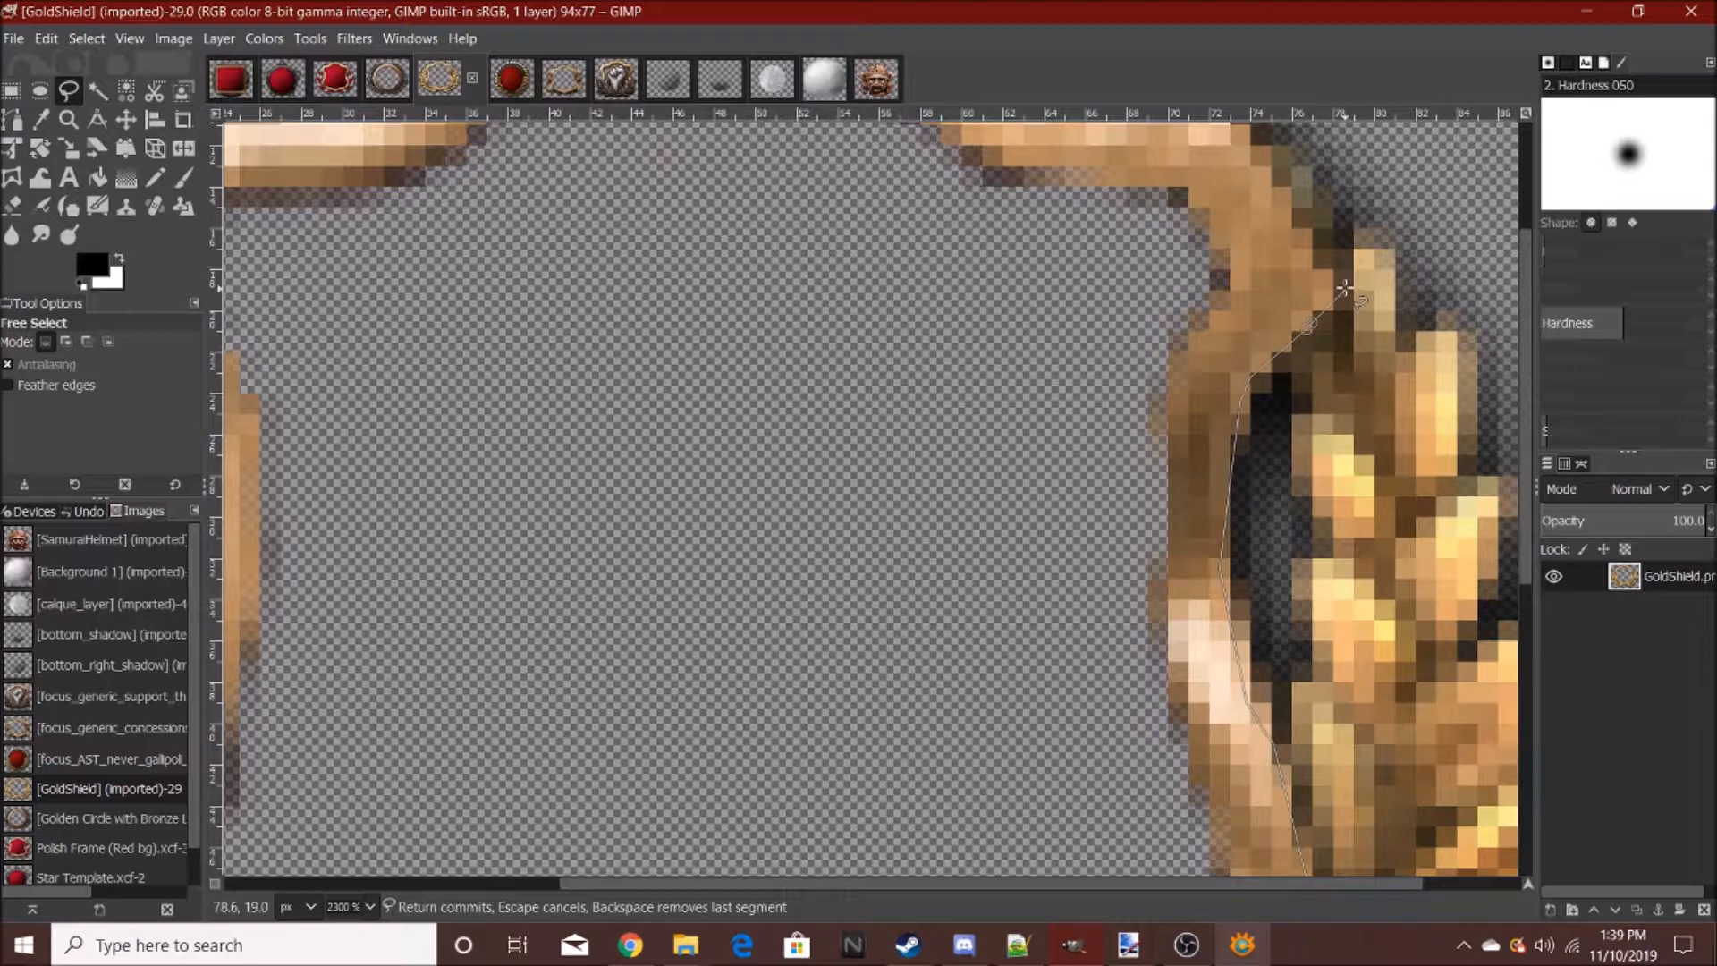
- Continue the Free Select outline from the upper right corner along the shield's outer top edge
{"action": "scroll", "coordinate": [1285, 195], "scroll_direction": "up", "scroll_amount": 3}
{"action": "left_click", "coordinate": [1056, 307]}
{"action": "left_click", "coordinate": [608, 183]}
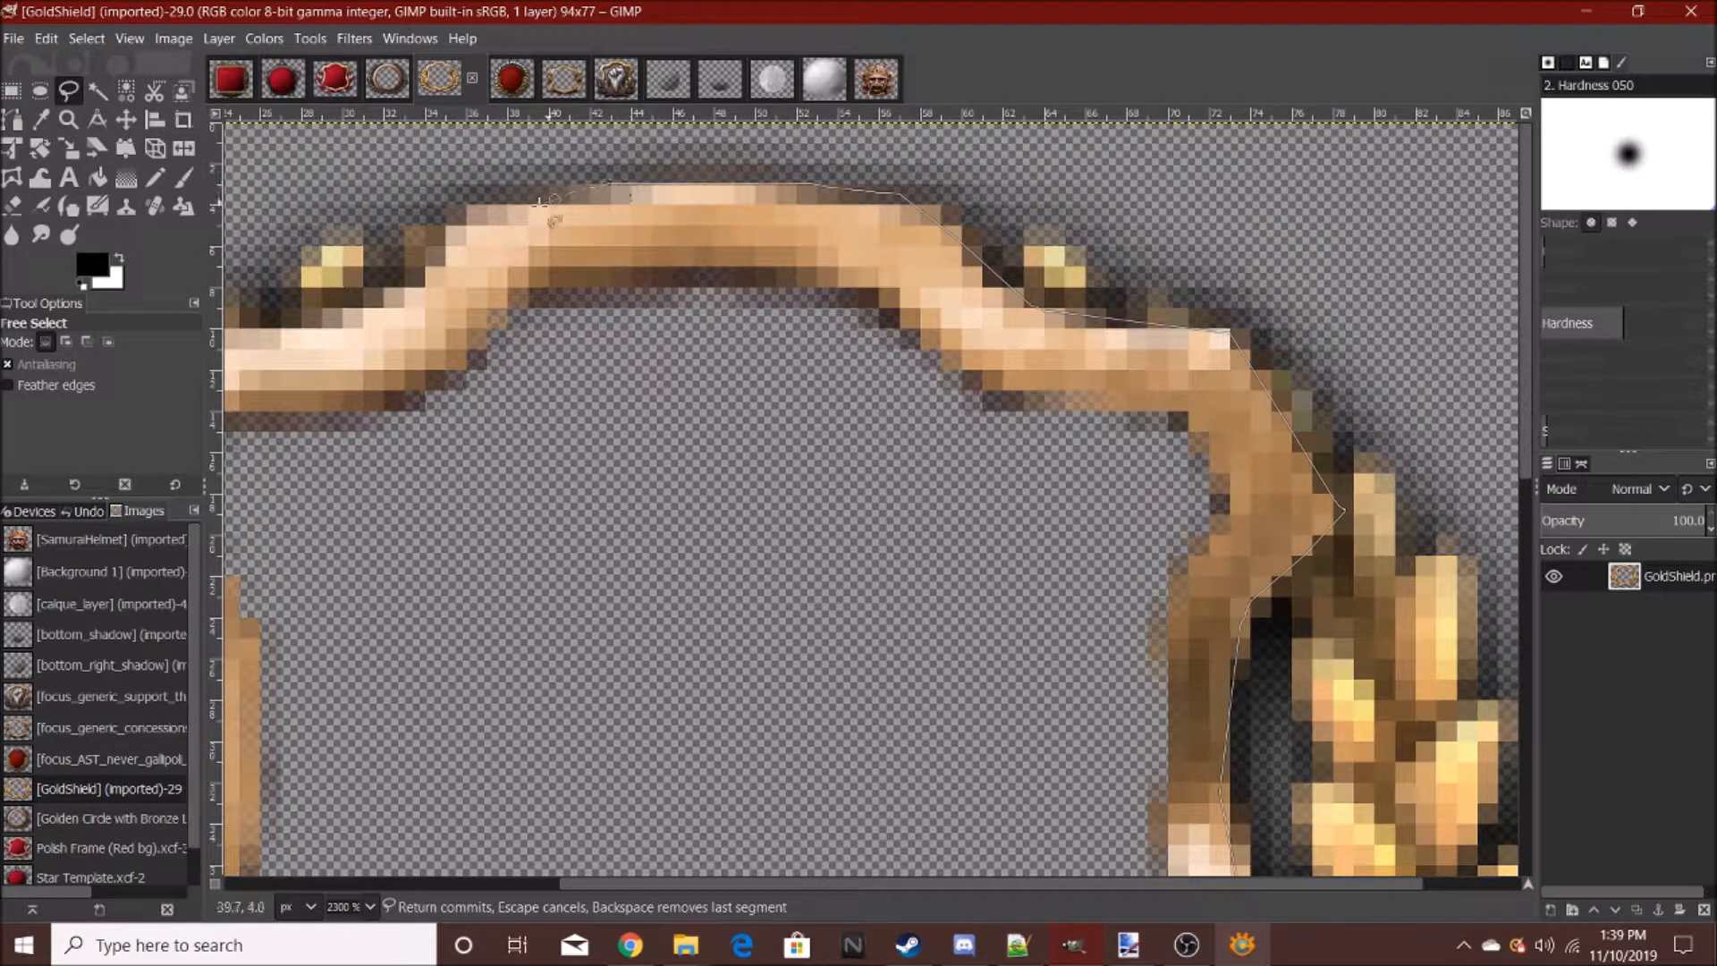
{"action": "left_click", "coordinate": [367, 319]}
- Trace the shield's upper left corner and outer left and lower left edges, and close the outline at the bottom tip
{"action": "scroll", "coordinate": [368, 319], "scroll_direction": "down", "scroll_amount": 5}
{"action": "scroll", "coordinate": [267, 328], "scroll_direction": "up", "scroll_amount": 5}
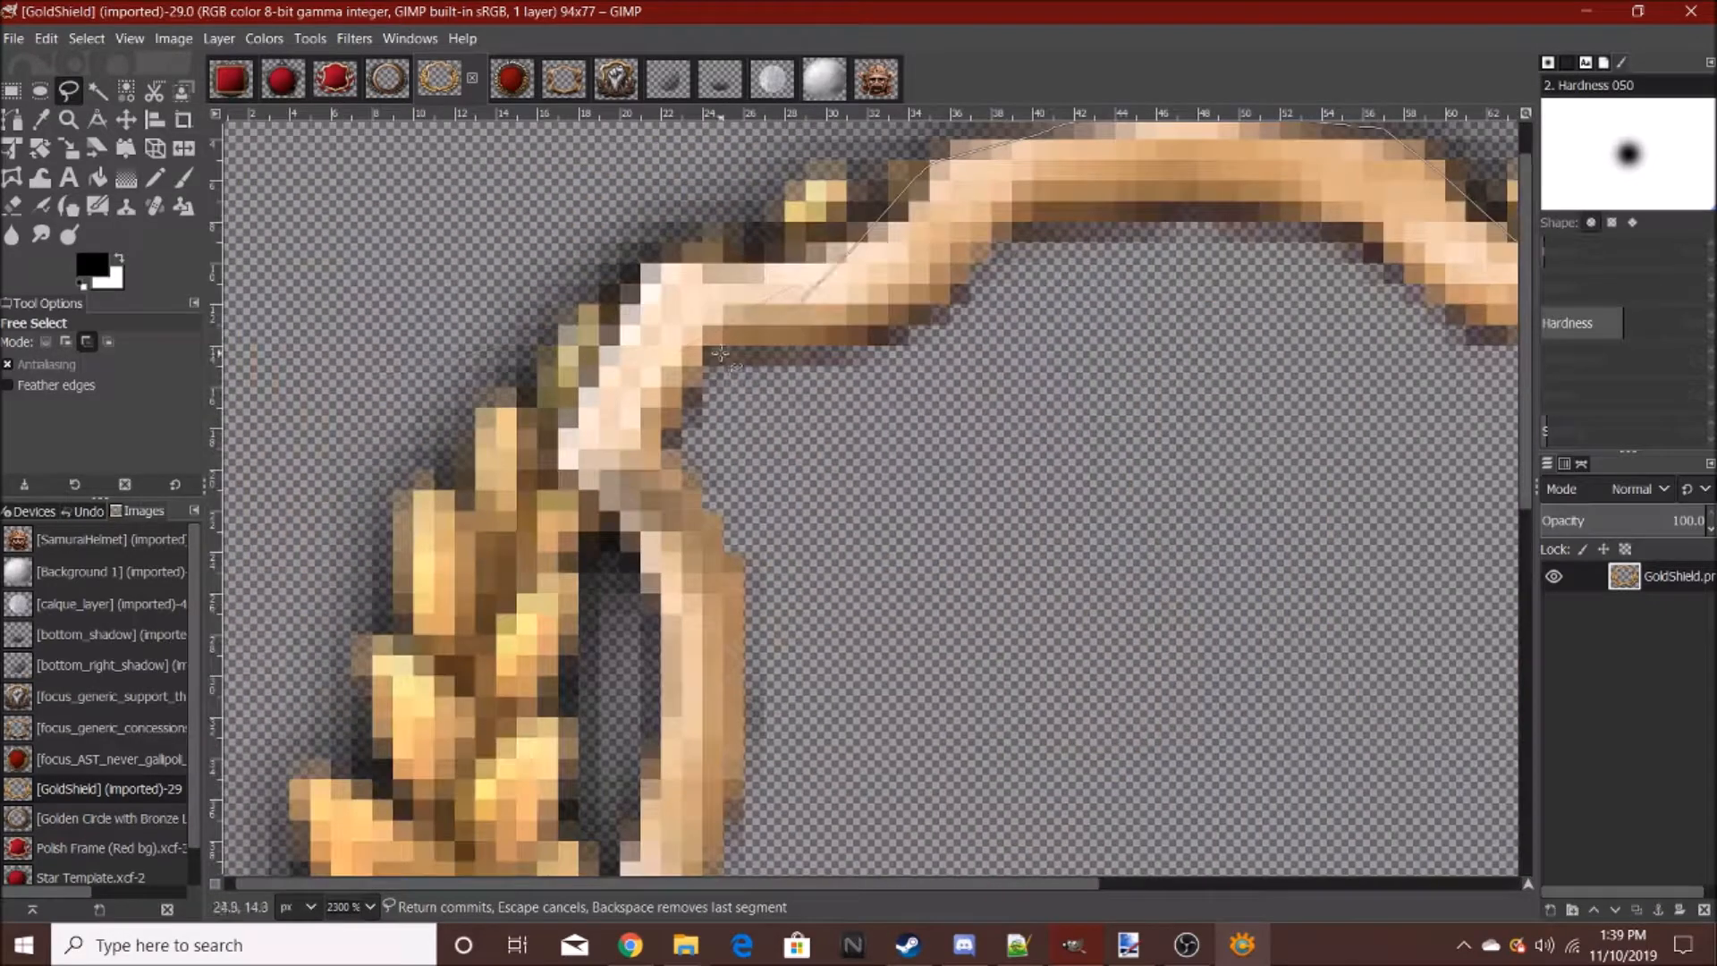
{"action": "left_click", "coordinate": [660, 266]}
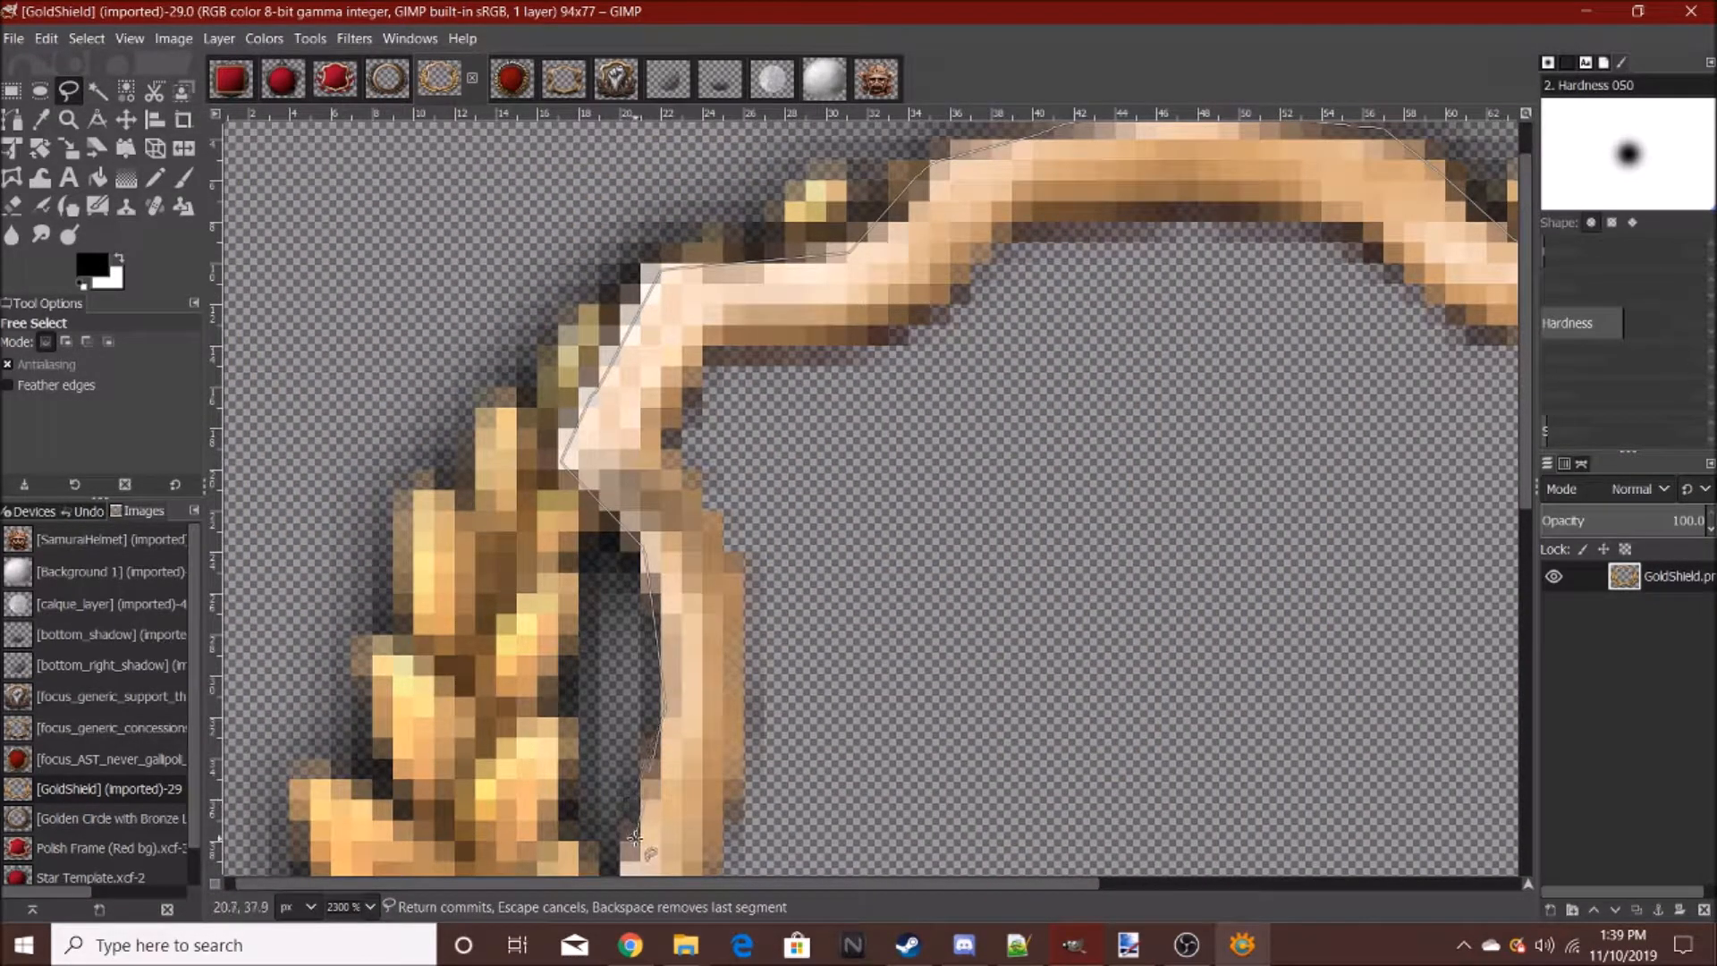
{"action": "scroll", "coordinate": [631, 819], "scroll_direction": "down", "scroll_amount": 5}
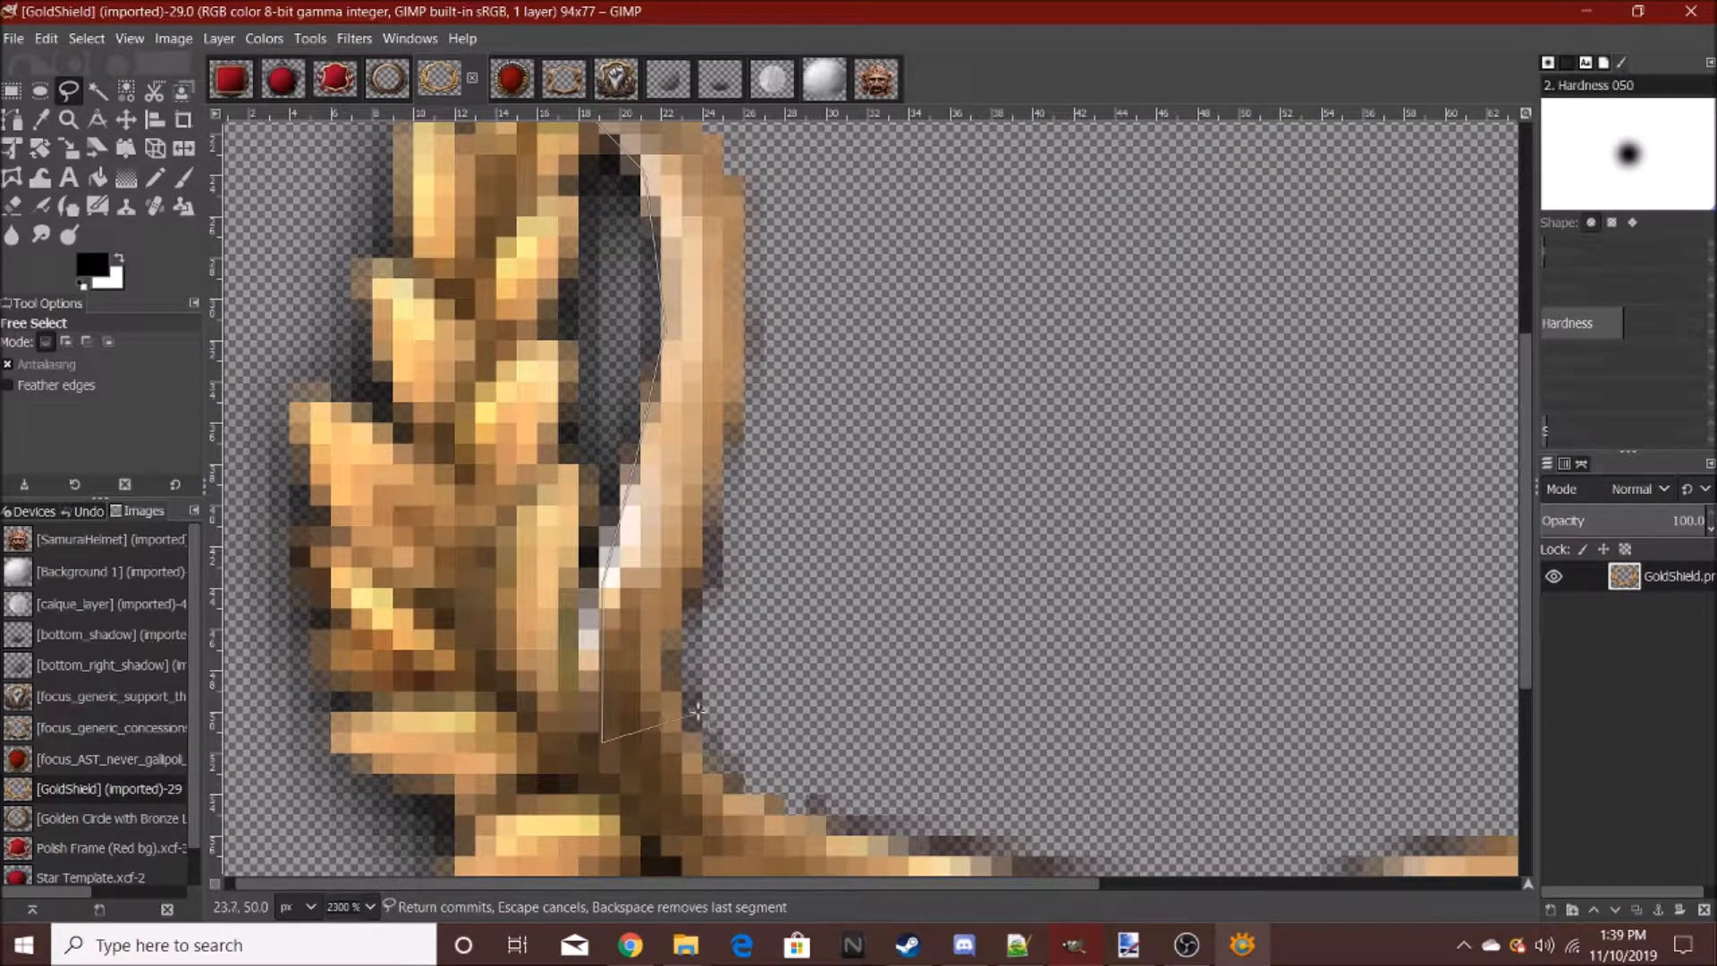
{"action": "scroll", "coordinate": [697, 712], "scroll_direction": "down", "scroll_amount": 3}
{"action": "left_click", "coordinate": [898, 757]}
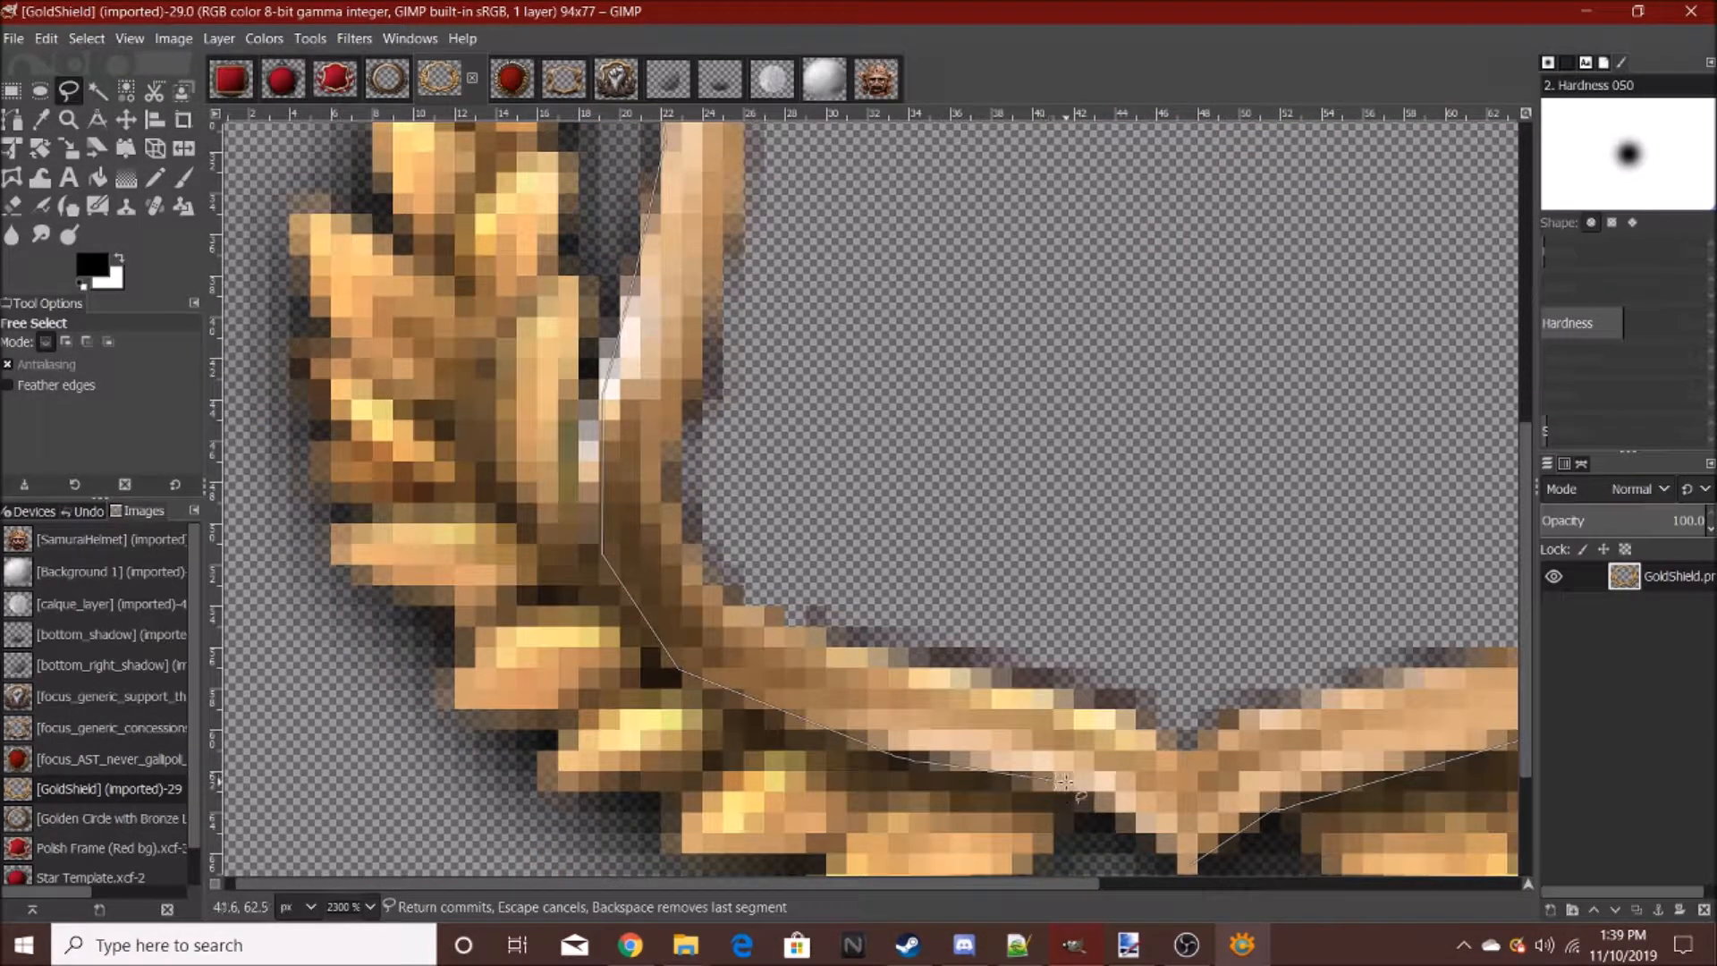
{"action": "left_click", "coordinate": [1192, 866]}
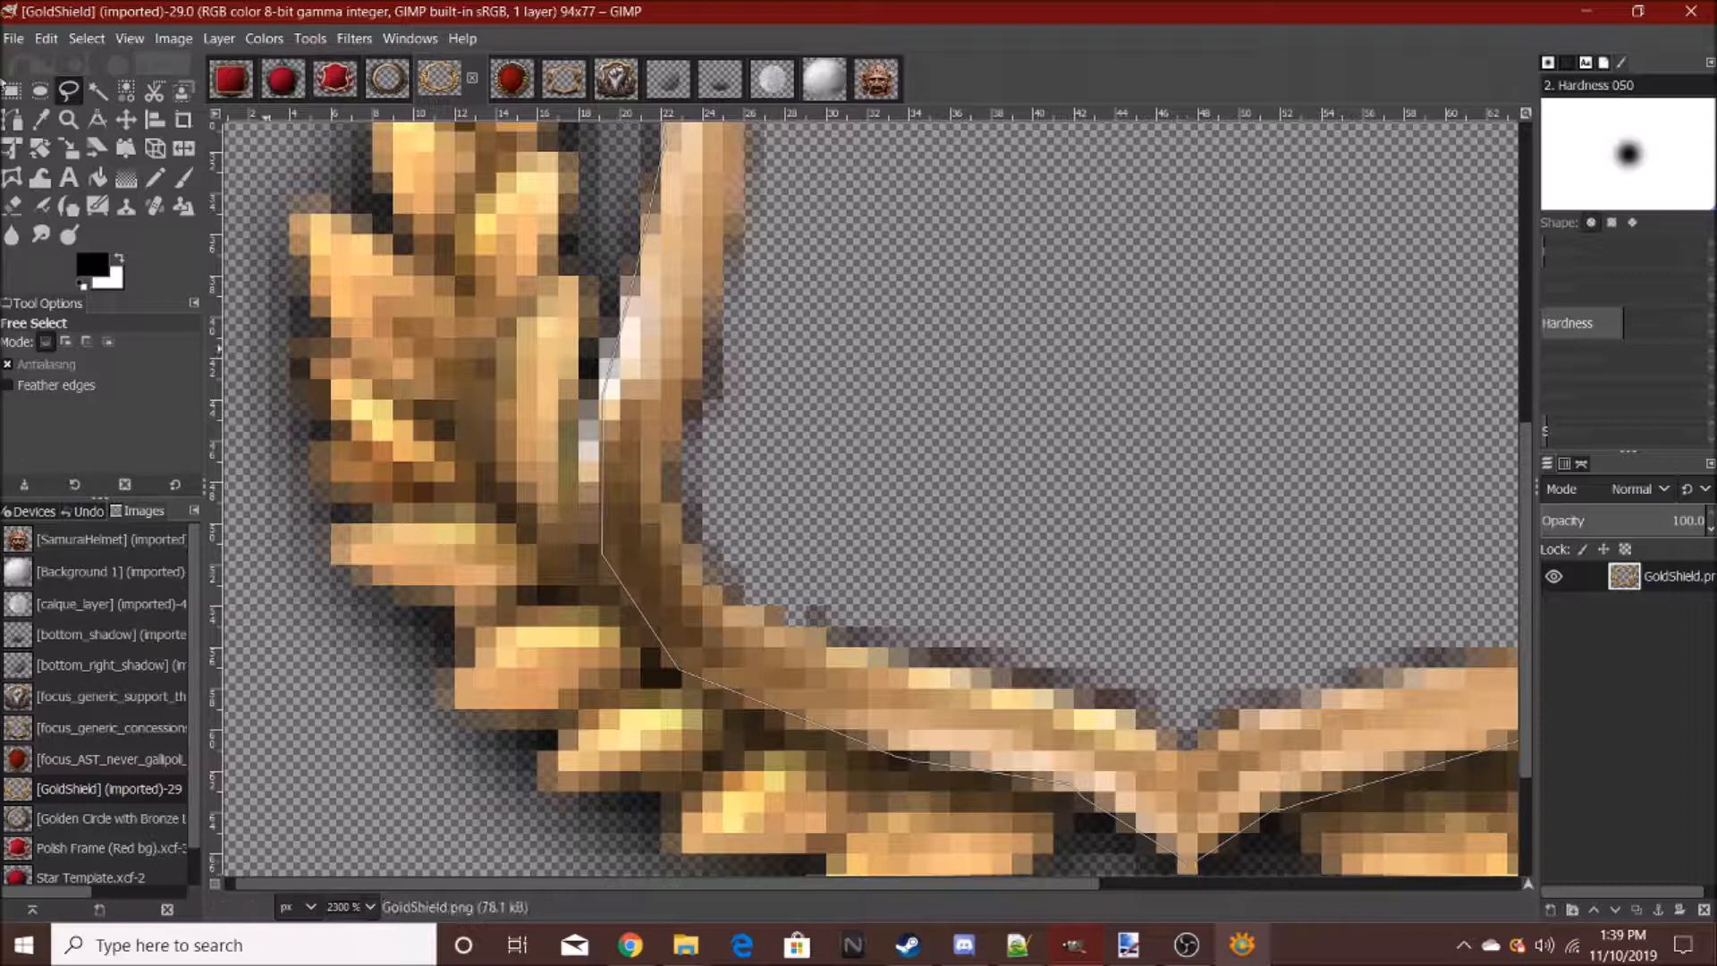
- Copy the selected gold shield frame and paste it onto a new layer in the focus_generic_concessions image
{"action": "left_click", "coordinate": [11, 90]}
{"action": "key", "text": "ctrl+c"}
{"action": "left_click", "coordinate": [567, 79]}
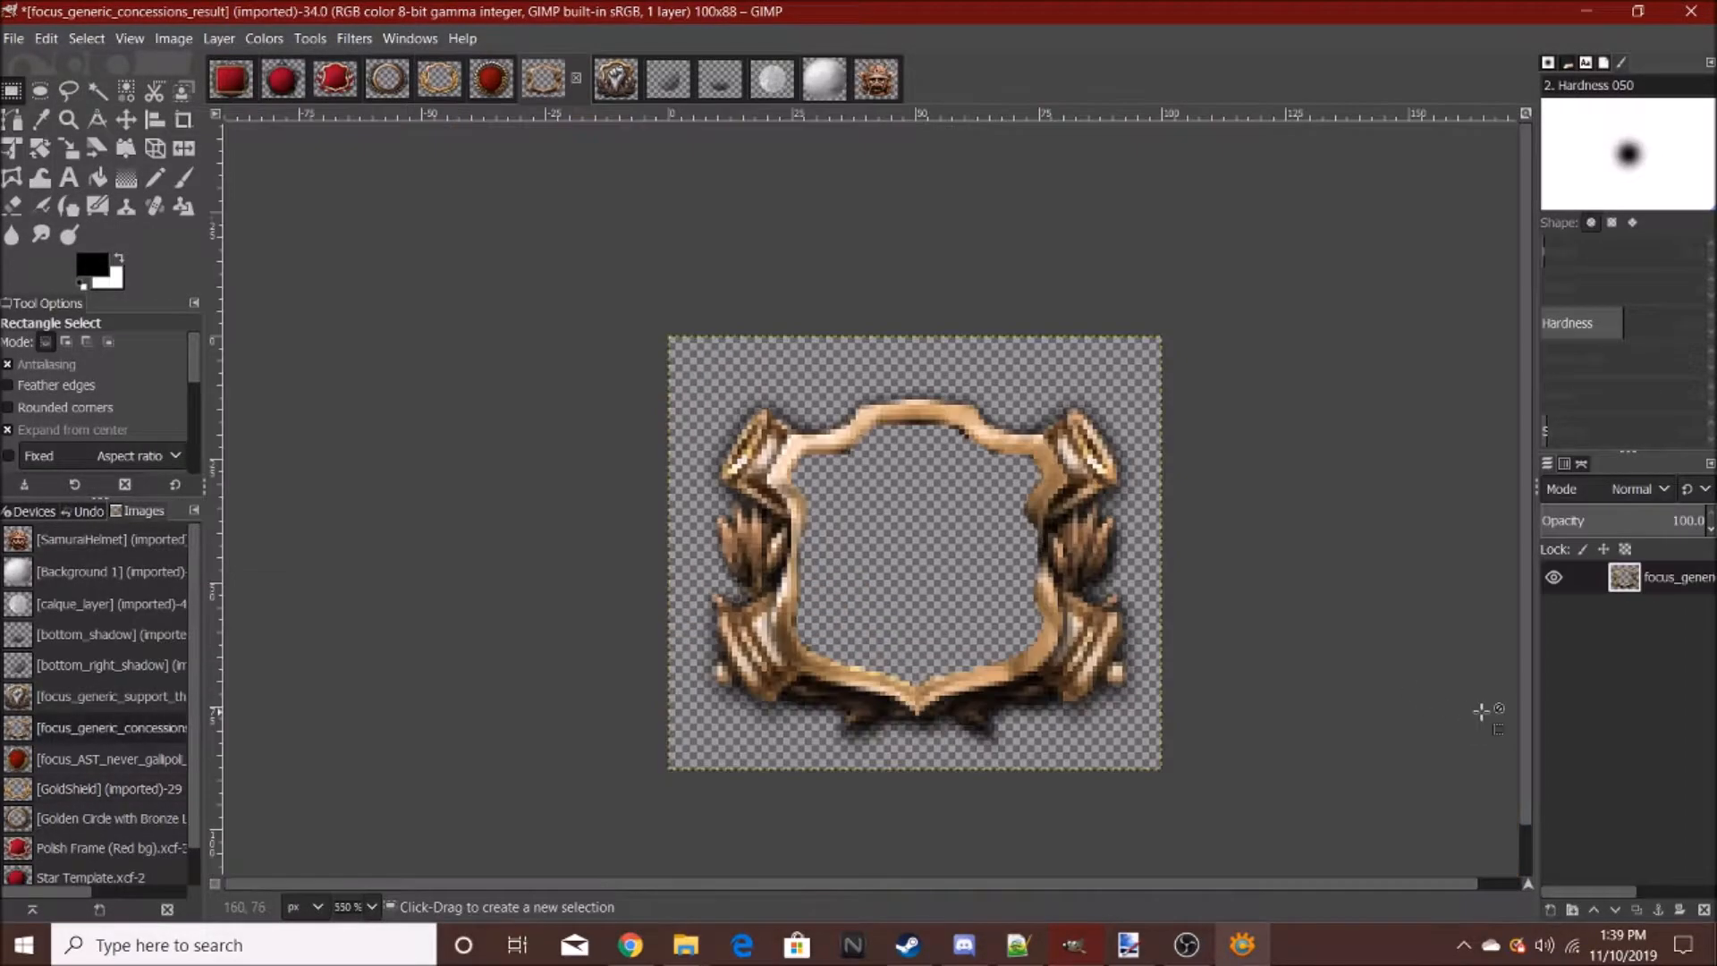
{"action": "right_click", "coordinate": [1685, 605]}
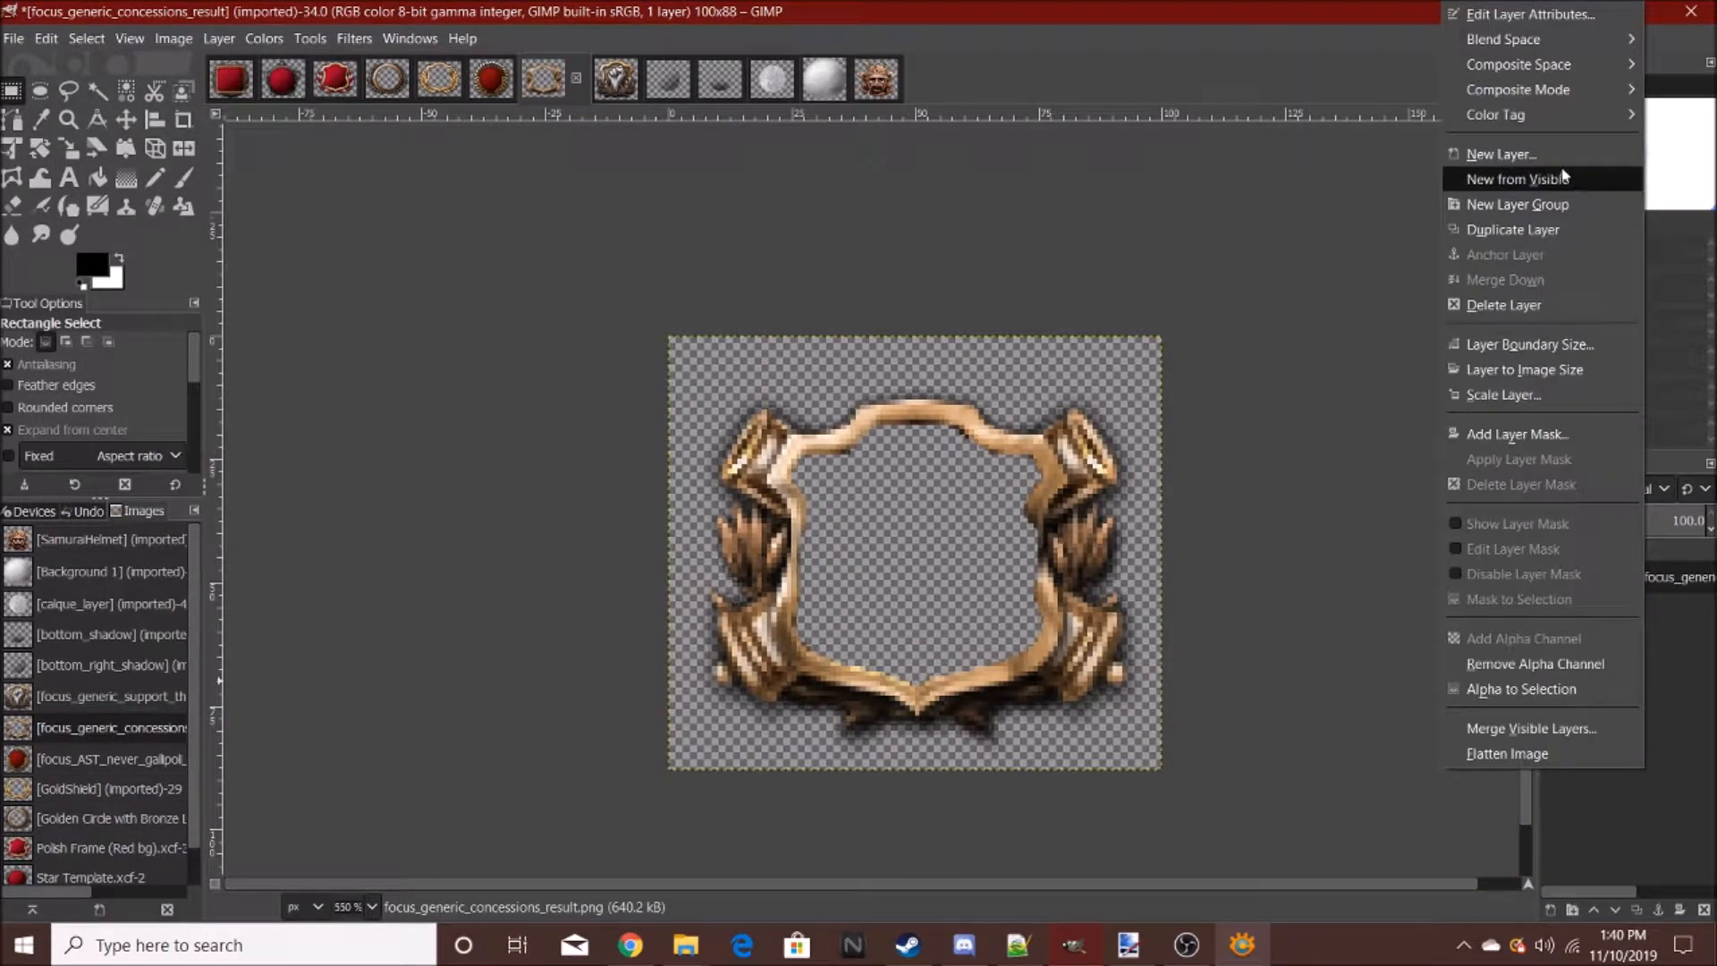
{"action": "left_click", "coordinate": [1521, 142]}
{"action": "left_click", "coordinate": [1577, 529]}
{"action": "key", "text": "ctrl+v"}
{"action": "key", "text": "4"}
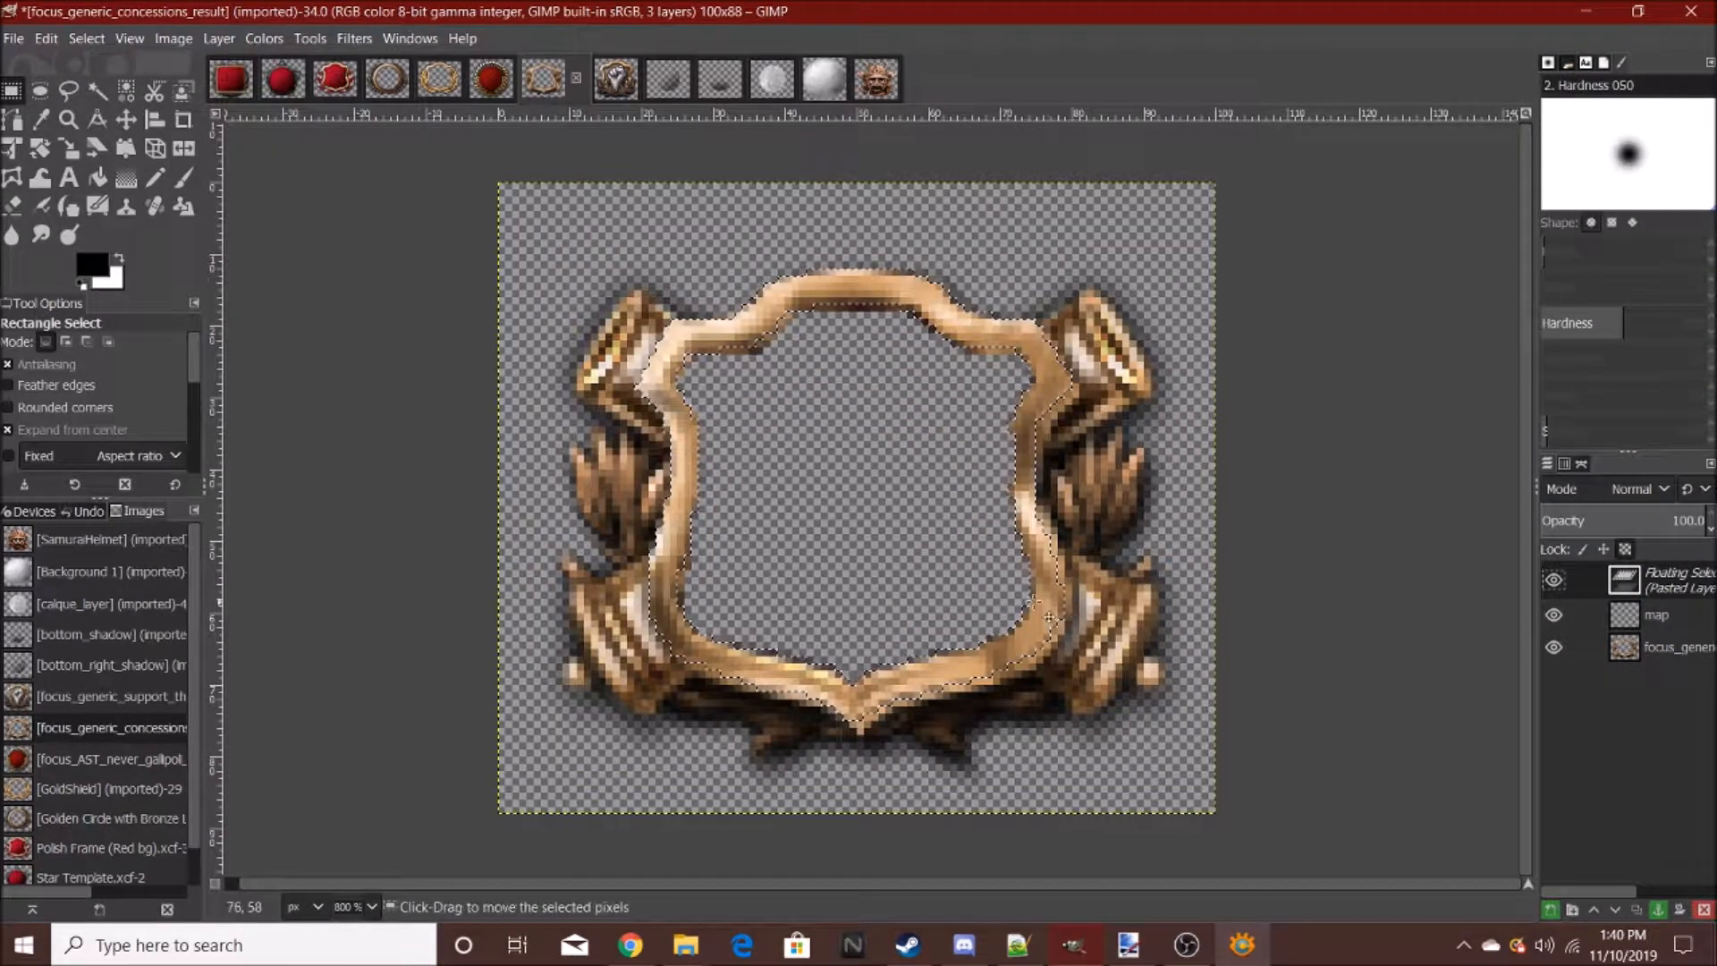
- Nudge the pasted frame 1 pixel right and 1 pixel down, anchor it, and merge its layer down onto the icon
{"action": "left_click_drag", "start_coordinate": [1049, 604], "coordinate": [1055, 611]}
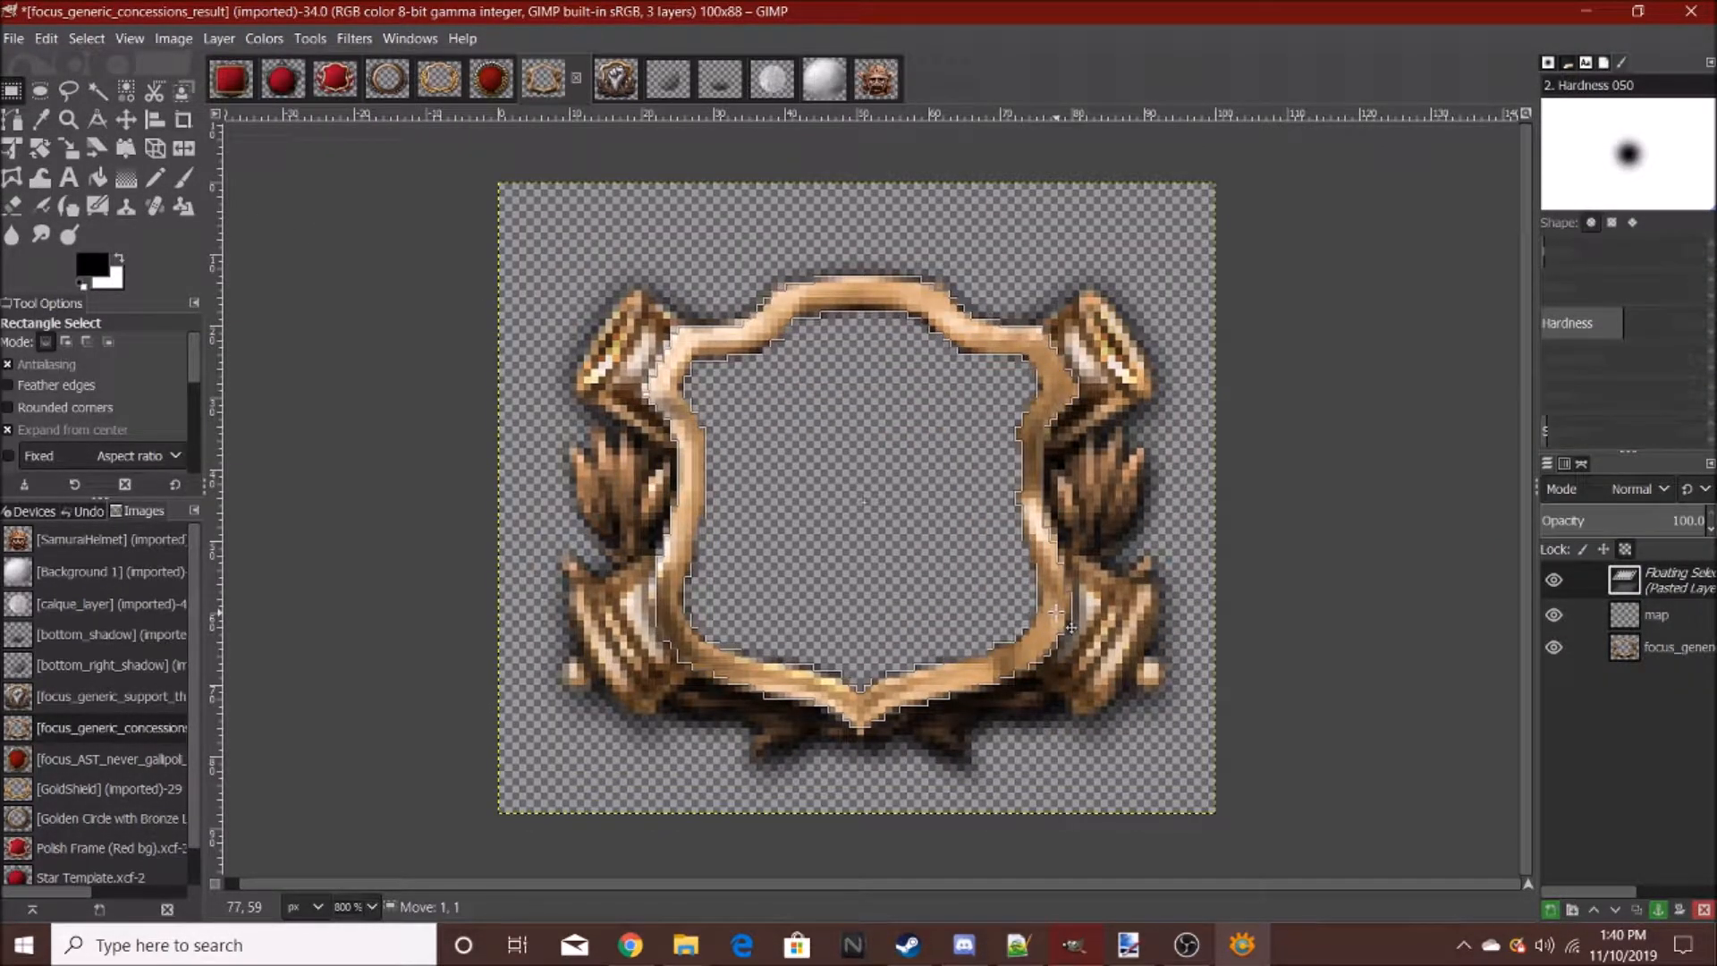
{"action": "left_click", "coordinate": [1039, 207]}
{"action": "scroll", "coordinate": [1067, 433], "scroll_direction": "down", "scroll_amount": 5}
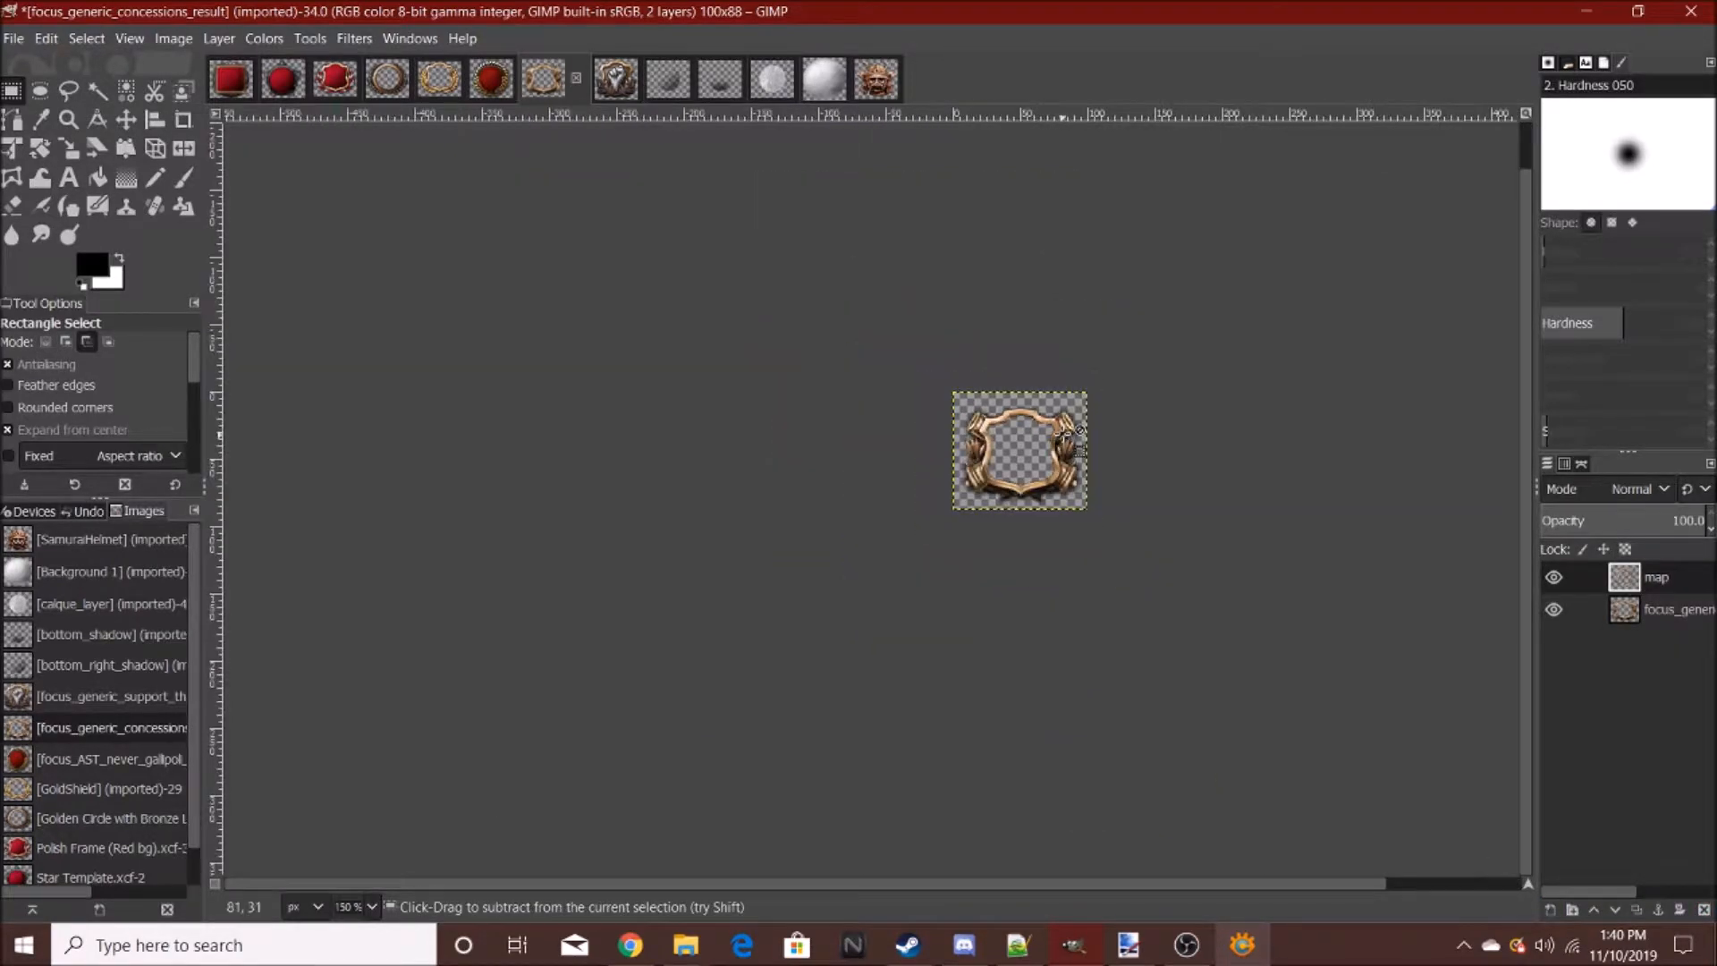
{"action": "key", "text": "4"}
{"action": "right_click", "coordinate": [1572, 573]}
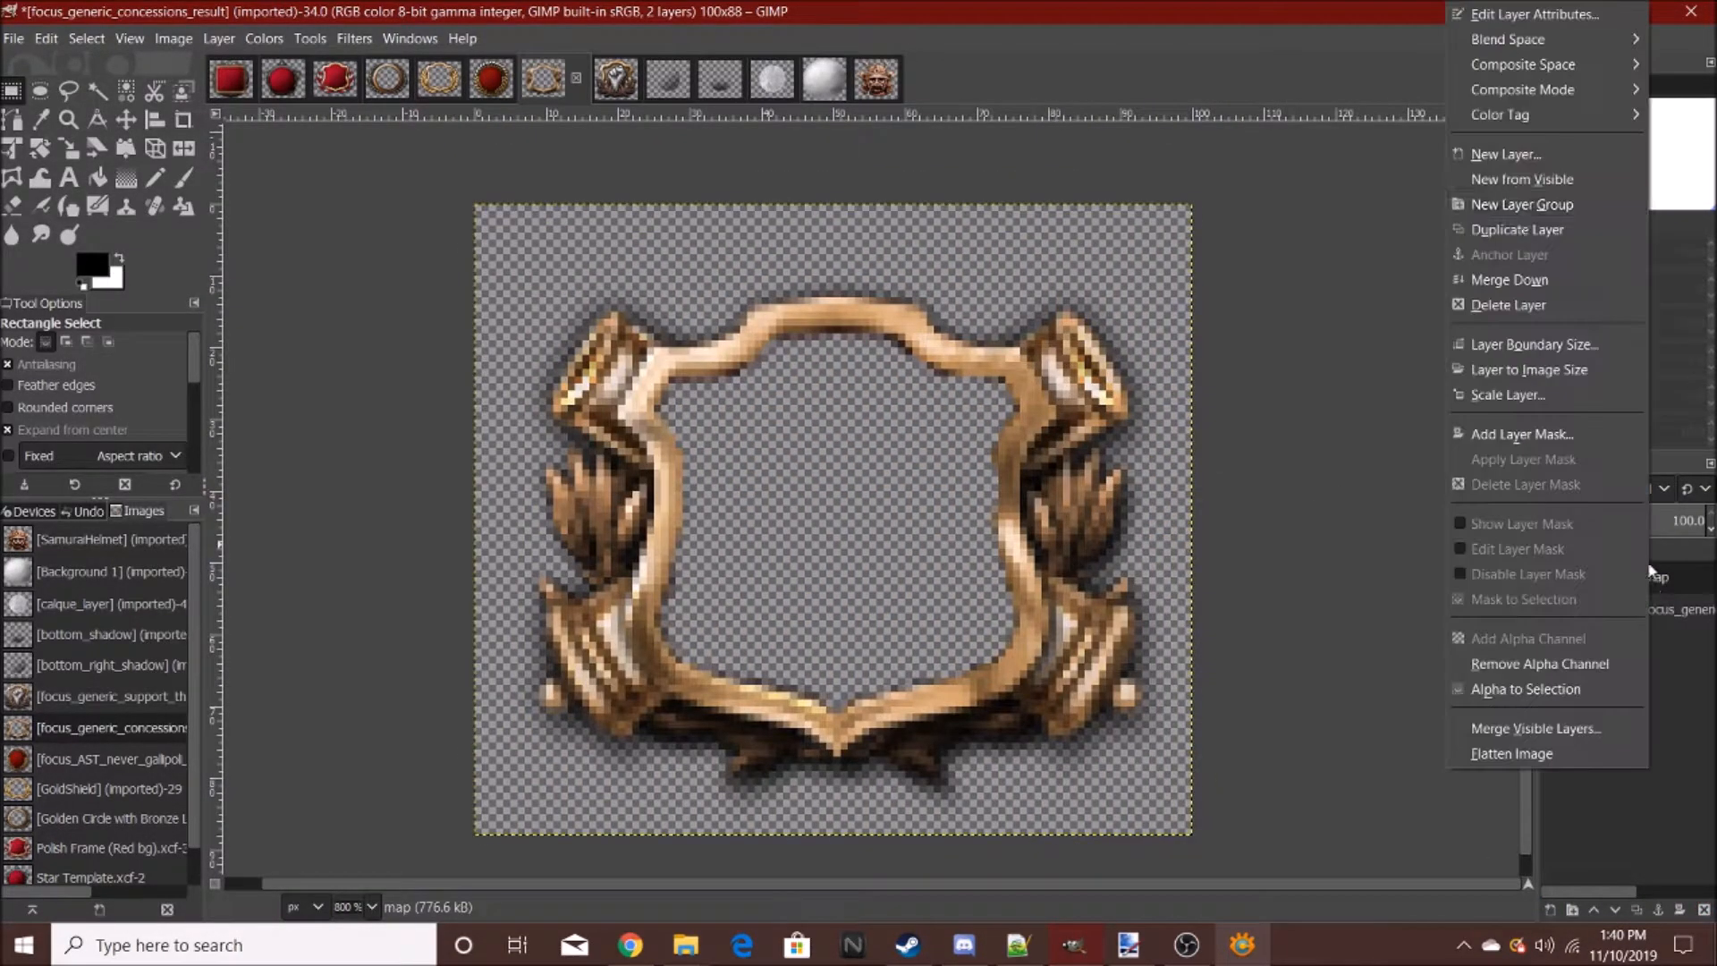
{"action": "left_click", "coordinate": [1485, 280]}
- Erase the stray dark pixels along the merged frame's inner top and left edges, comparing them with the GoldShield frame
{"action": "left_click", "coordinate": [12, 205]}
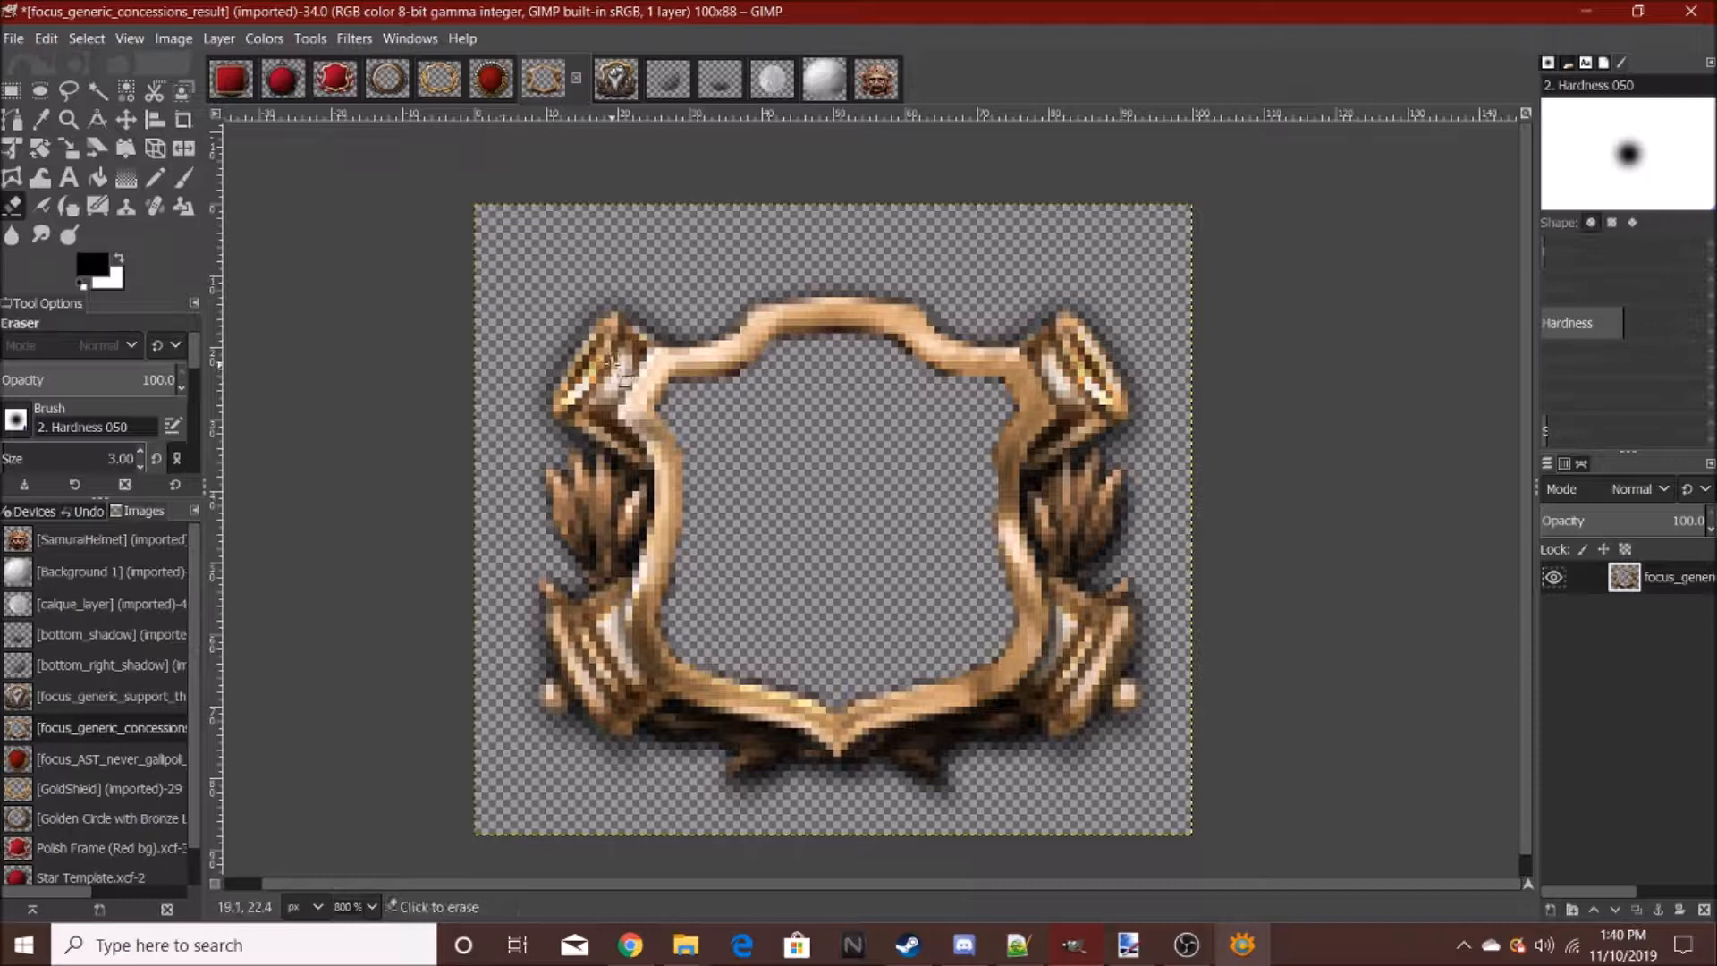
{"action": "key", "text": "5"}
{"action": "mouse_move", "coordinate": [1007, 287]}
{"action": "left_mouse_down"}
{"action": "mouse_move", "coordinate": [892, 277]}
{"action": "mouse_move", "coordinate": [774, 304]}
{"action": "mouse_move", "coordinate": [663, 388]}
{"action": "mouse_move", "coordinate": [662, 360]}
{"action": "mouse_move", "coordinate": [567, 390]}
{"action": "left_mouse_up"}
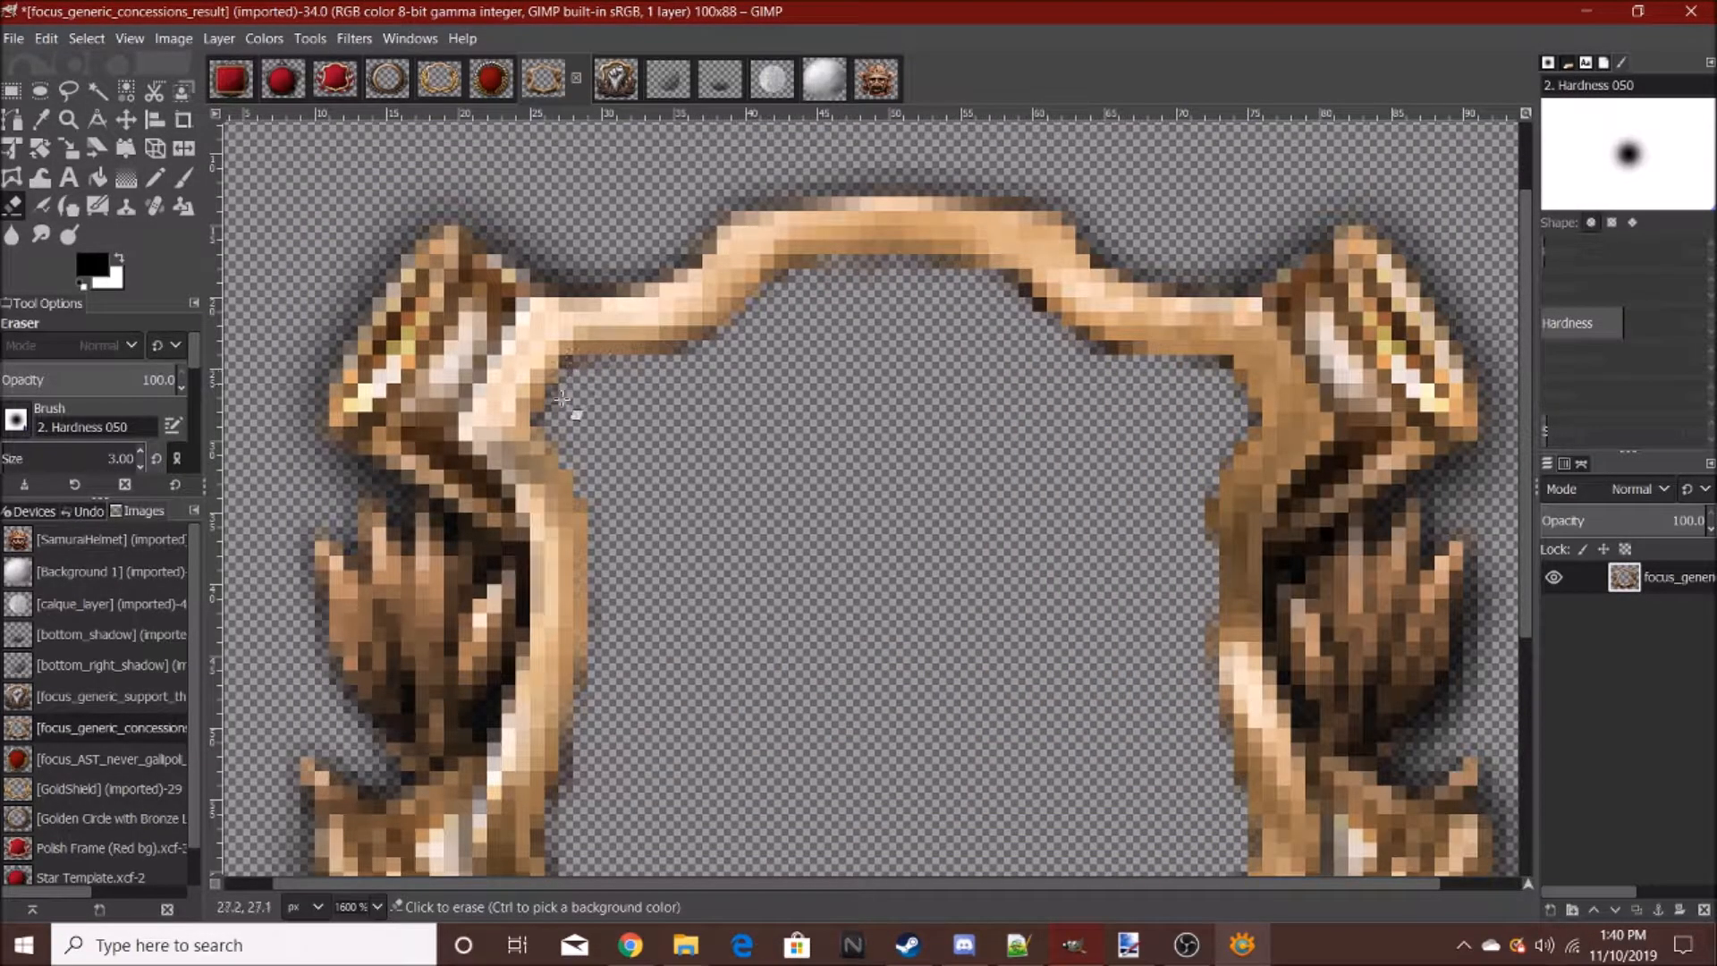
{"action": "left_click_drag", "start_coordinate": [587, 746], "coordinate": [564, 809]}
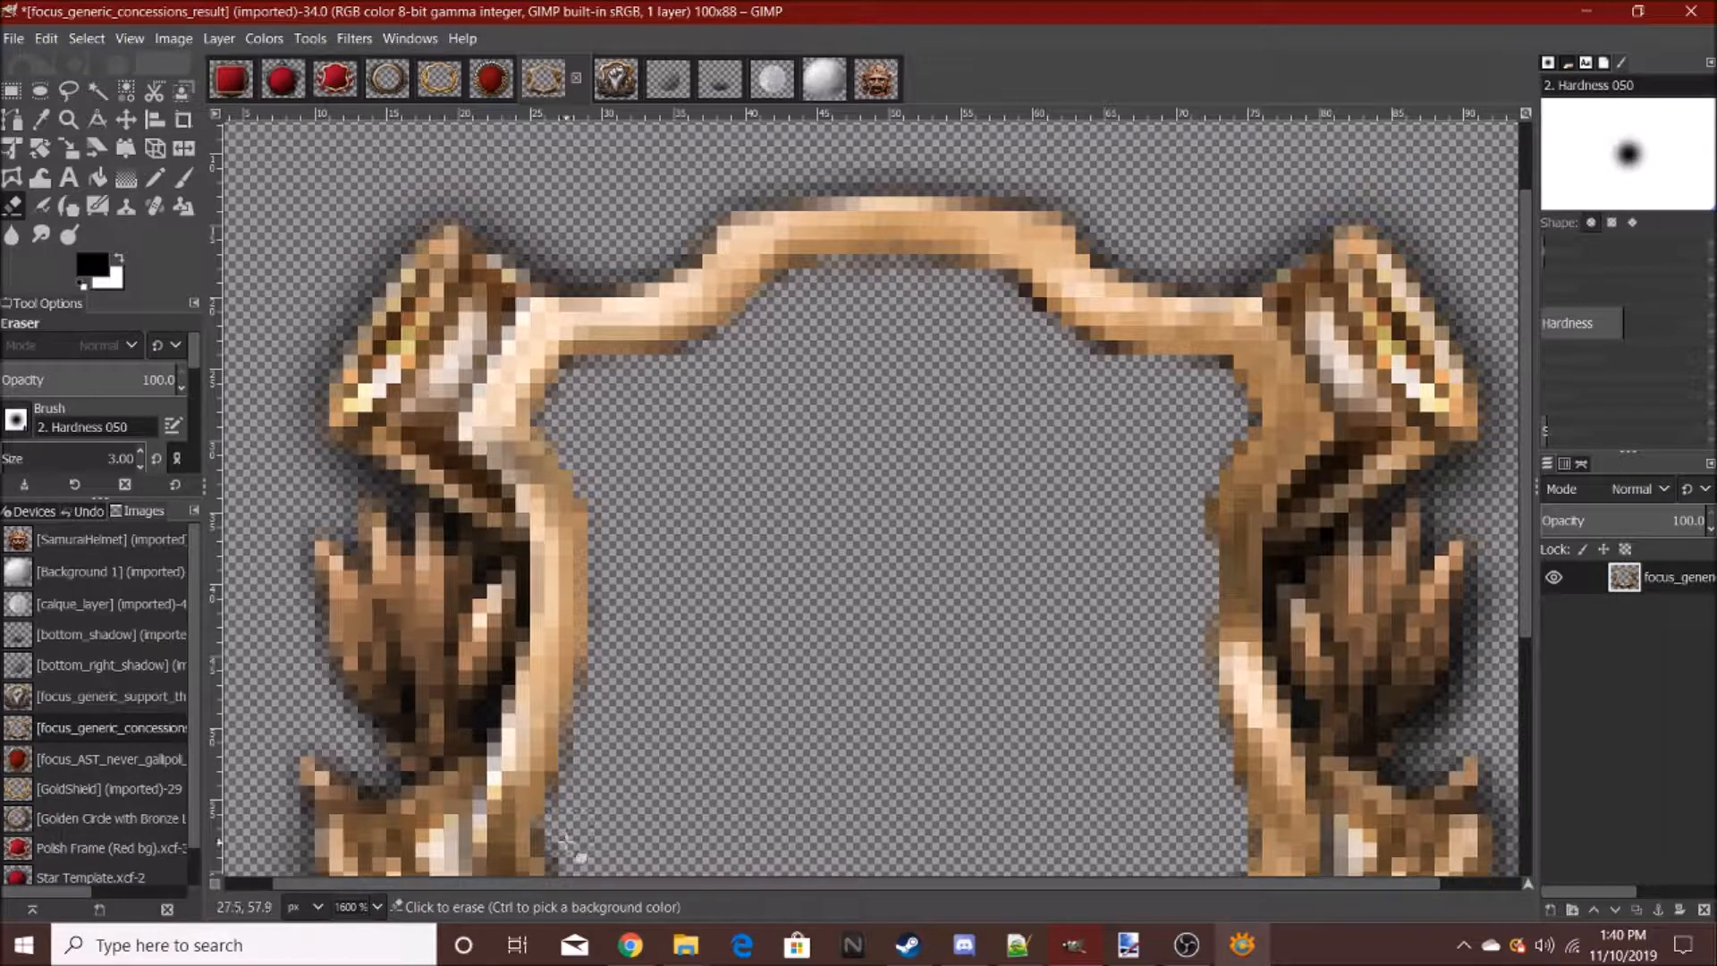
{"action": "left_click", "coordinate": [447, 89]}
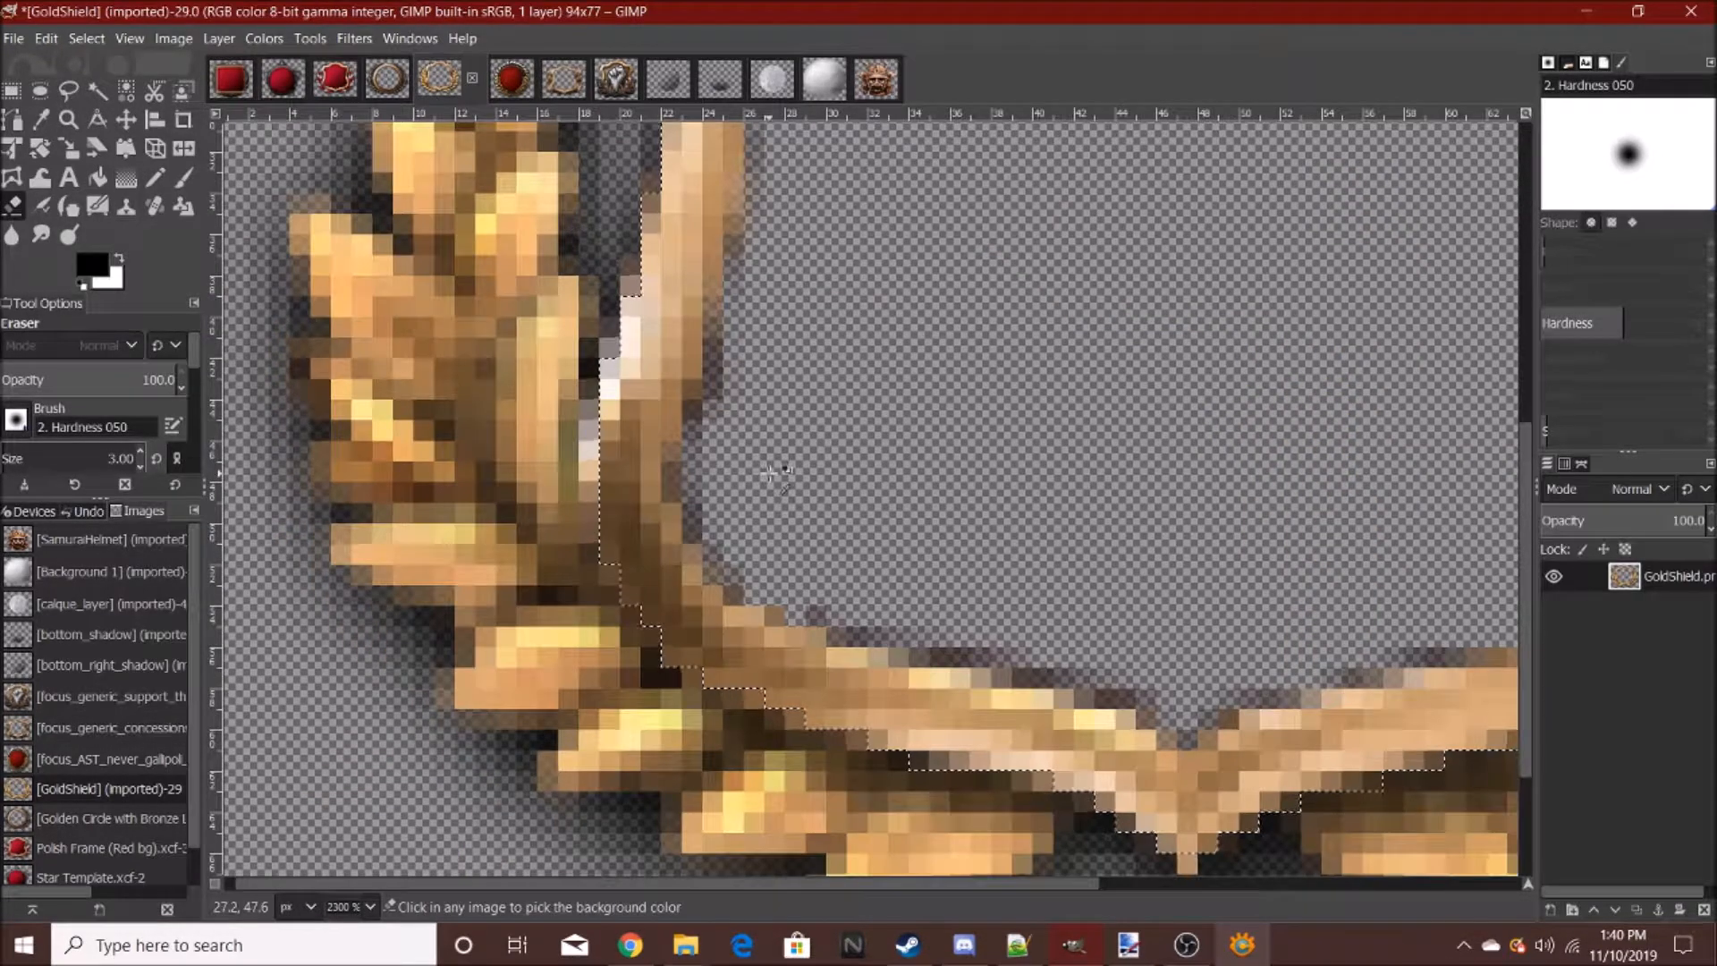
{"action": "left_click", "coordinate": [544, 79]}
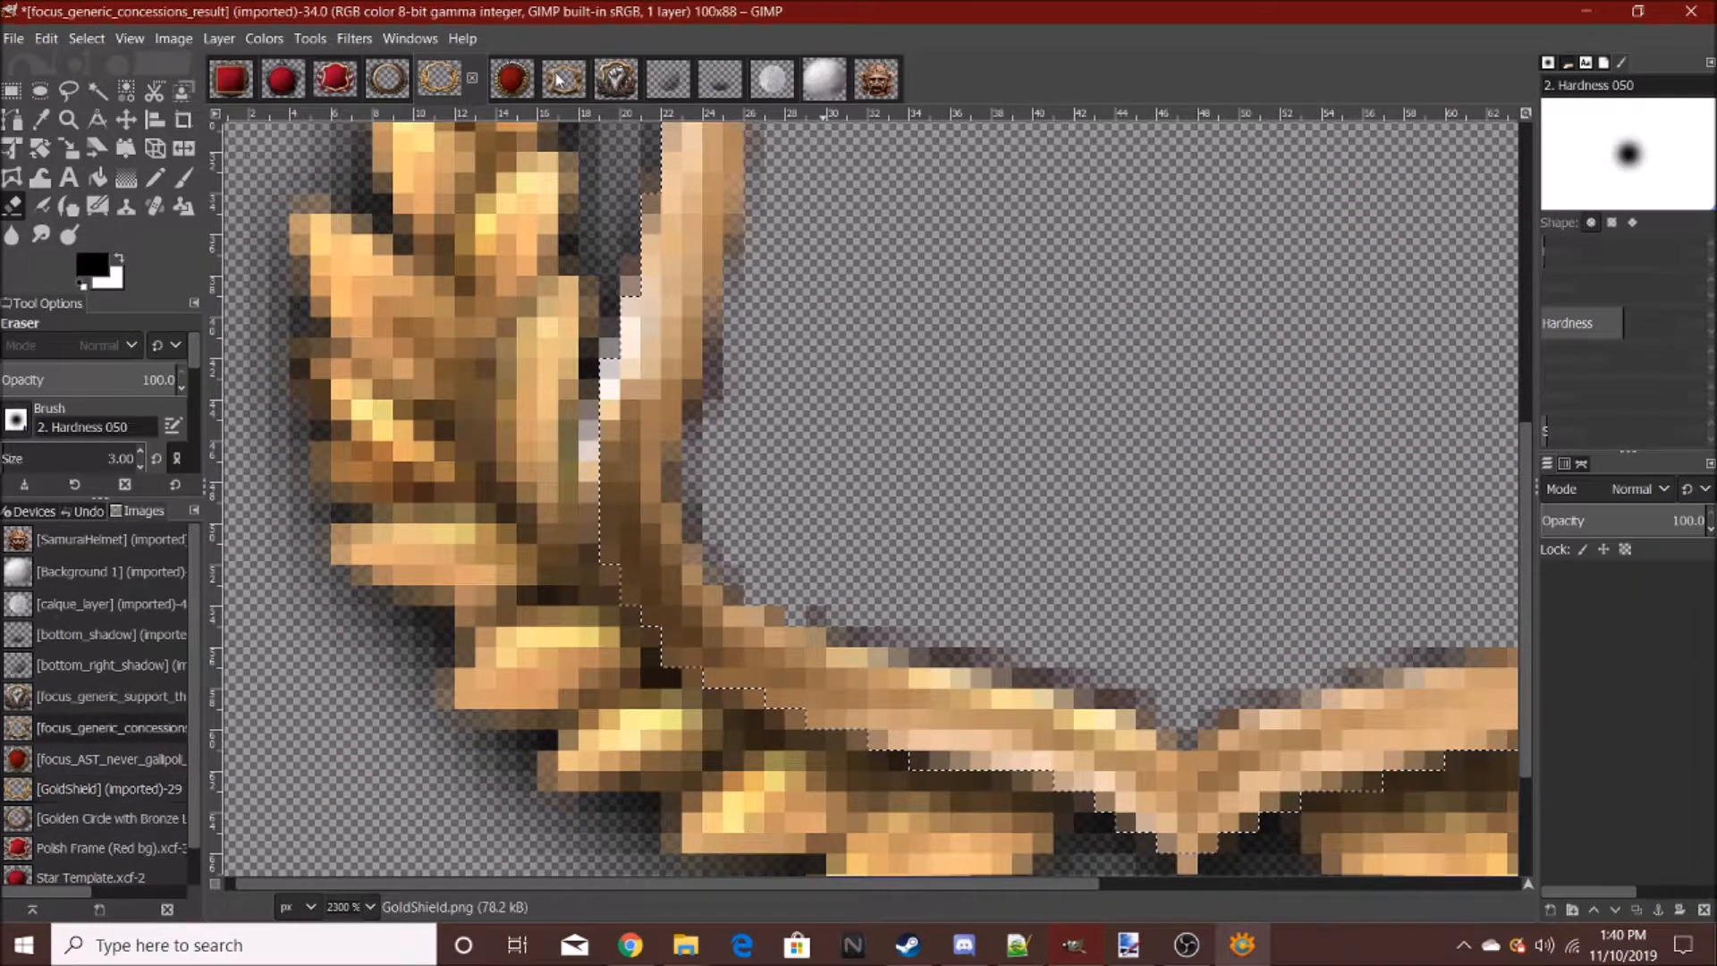
{"action": "scroll", "coordinate": [759, 791], "scroll_direction": "down", "scroll_amount": 4}
{"action": "scroll", "coordinate": [758, 791], "scroll_direction": "up", "scroll_amount": 6}
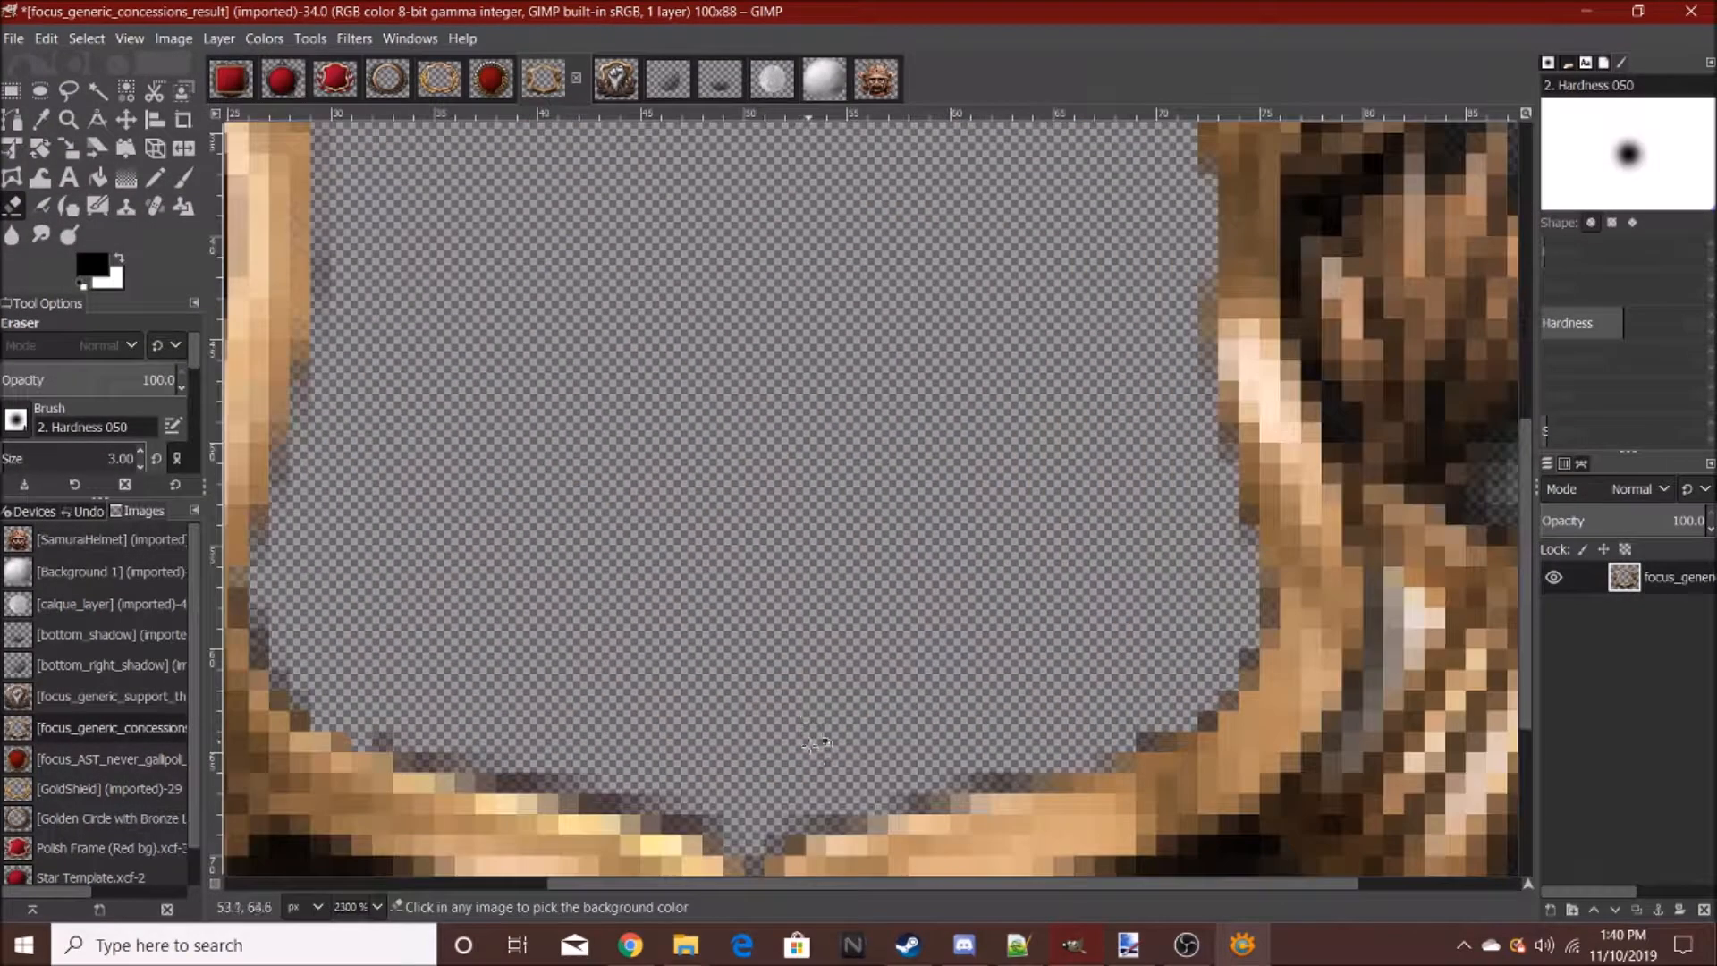
- Erase the dark fringe pixels along the lower and side inner edges of the shield frame with the 3 px eraser
{"action": "left_click_drag", "start_coordinate": [706, 819], "coordinate": [360, 735]}
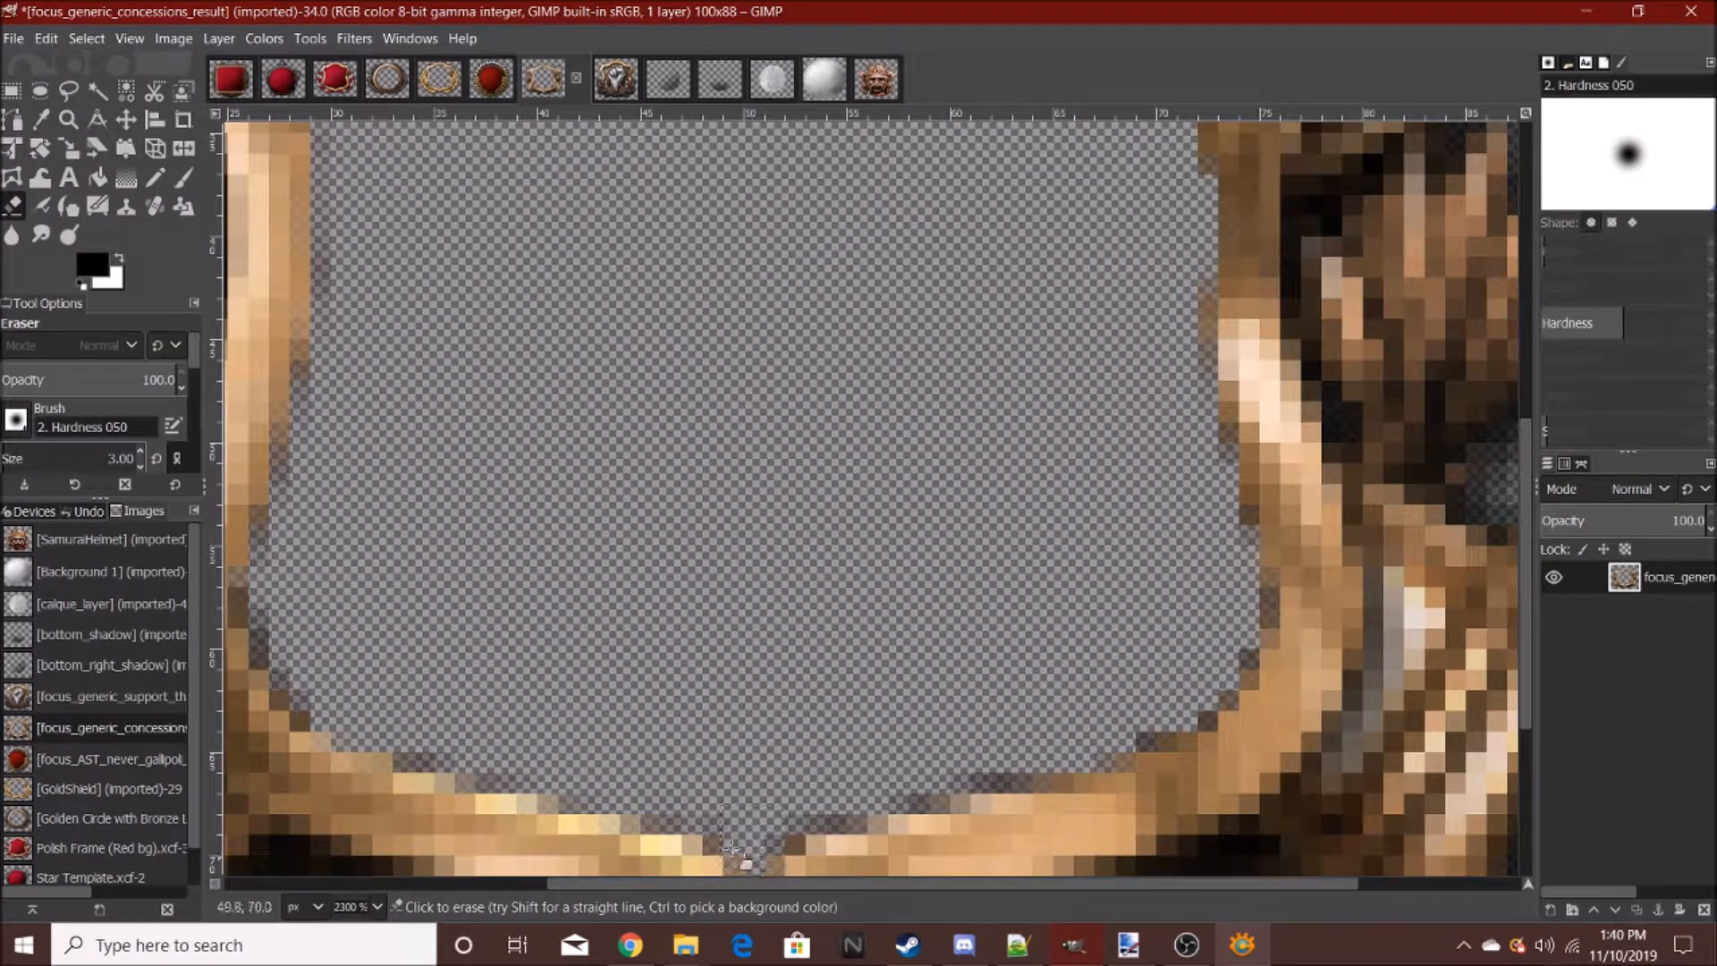
{"action": "left_click_drag", "start_coordinate": [879, 793], "coordinate": [796, 829]}
{"action": "mouse_move", "coordinate": [1040, 756]}
{"action": "left_mouse_down"}
{"action": "mouse_move", "coordinate": [843, 812]}
{"action": "mouse_move", "coordinate": [1187, 730]}
{"action": "mouse_move", "coordinate": [1218, 699]}
{"action": "left_mouse_up"}
{"action": "mouse_move", "coordinate": [1255, 645]}
{"action": "left_mouse_down"}
{"action": "mouse_move", "coordinate": [1223, 705]}
{"action": "mouse_move", "coordinate": [1210, 468]}
{"action": "mouse_move", "coordinate": [1256, 602]}
{"action": "mouse_move", "coordinate": [1207, 698]}
{"action": "mouse_move", "coordinate": [993, 789]}
{"action": "mouse_move", "coordinate": [631, 822]}
{"action": "mouse_move", "coordinate": [501, 796]}
{"action": "mouse_move", "coordinate": [301, 698]}
{"action": "left_mouse_up"}
{"action": "mouse_move", "coordinate": [260, 636]}
{"action": "left_mouse_down"}
{"action": "mouse_move", "coordinate": [305, 722]}
{"action": "mouse_move", "coordinate": [262, 616]}
{"action": "mouse_move", "coordinate": [269, 539]}
{"action": "left_mouse_up"}
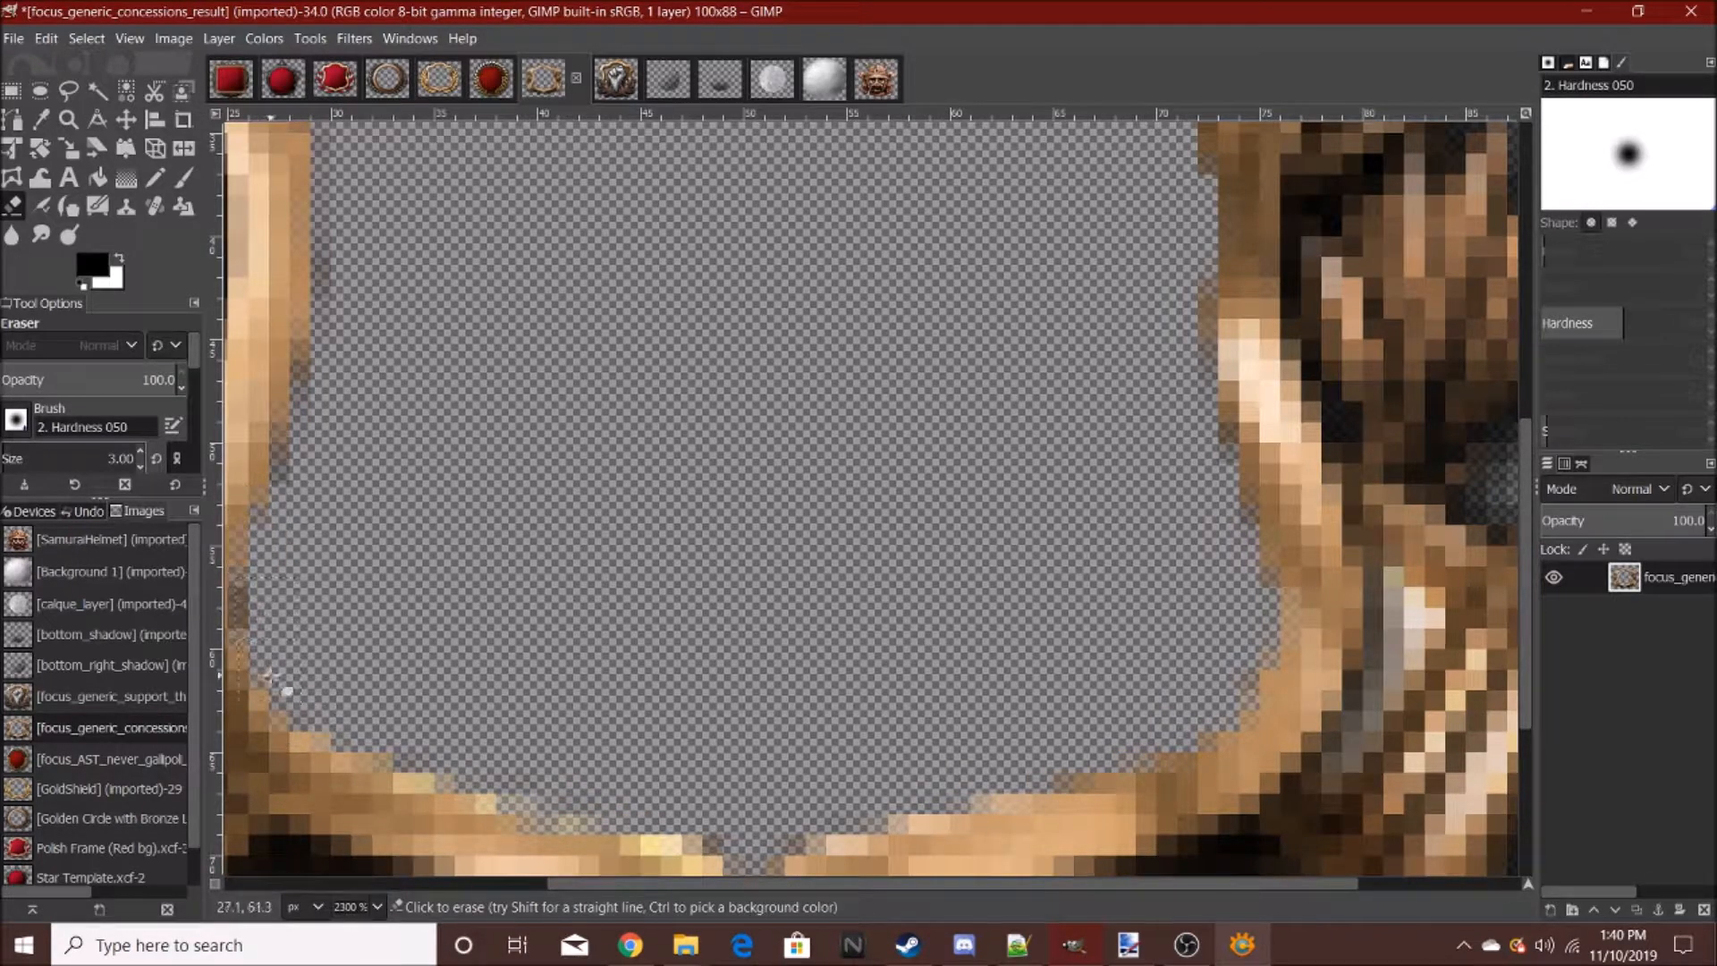
- Erase the leftover dark pixels beneath the shield frame's top arch along its inner edge
{"action": "scroll", "coordinate": [751, 776], "scroll_direction": "down", "scroll_amount": 5, "text": "ctrl"}
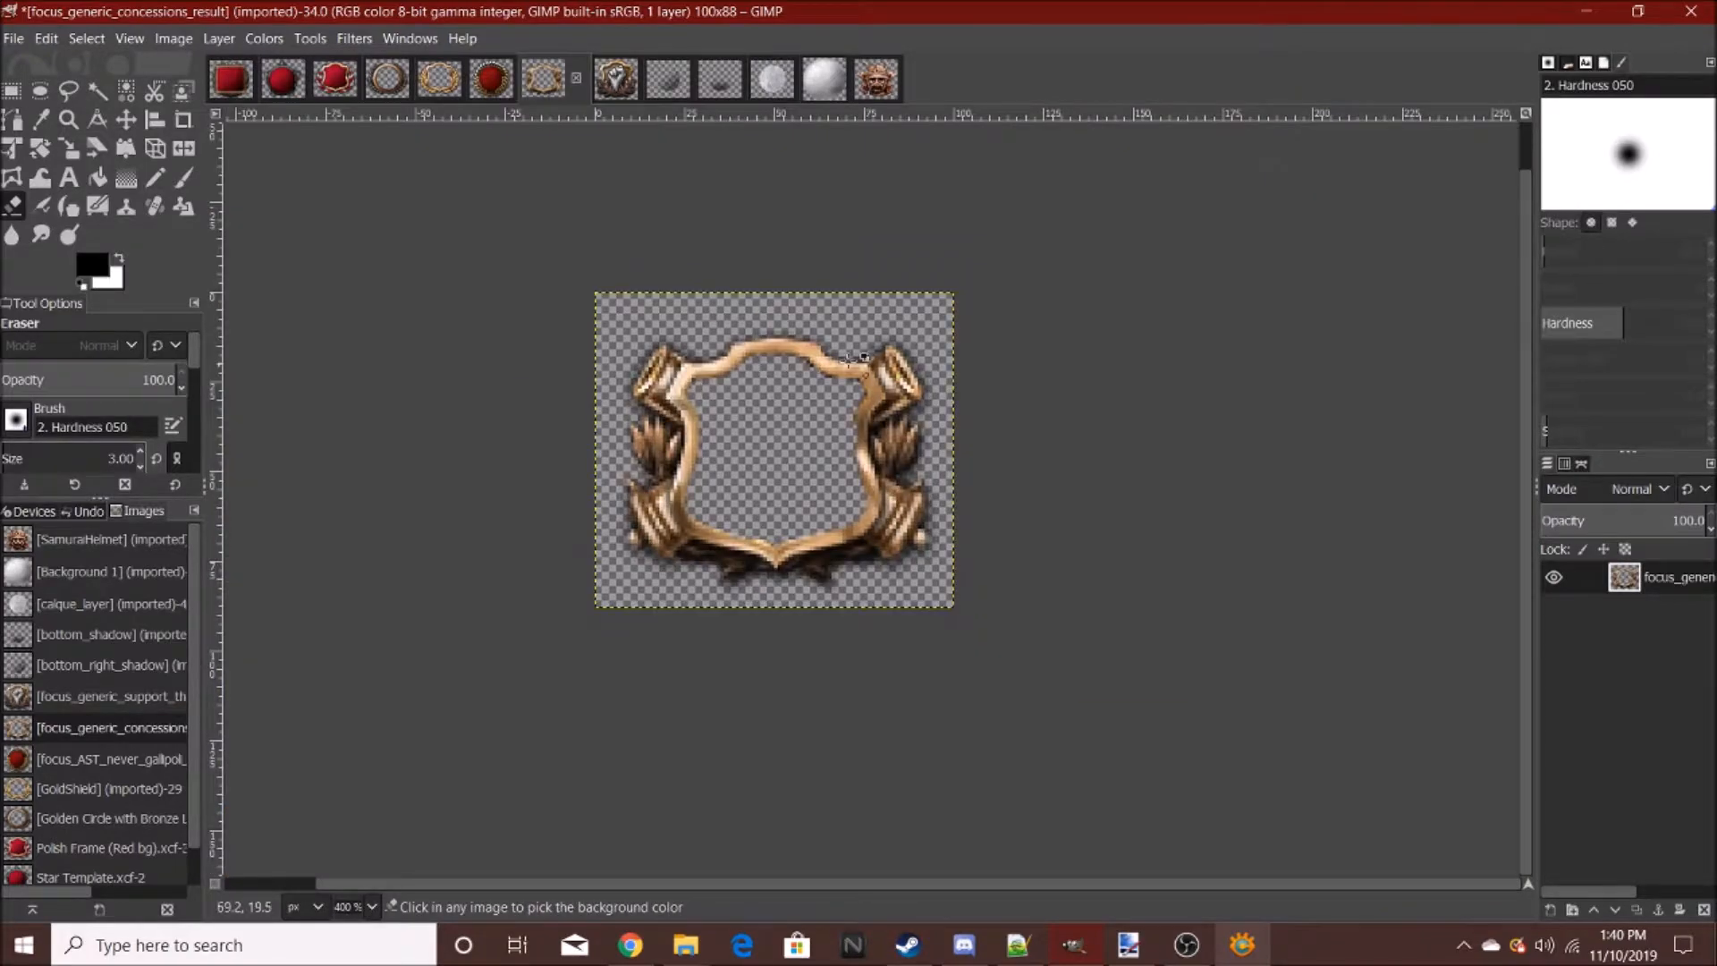
{"action": "scroll", "coordinate": [825, 363], "scroll_direction": "up", "scroll_amount": 6, "text": "ctrl"}
{"action": "left_click_drag", "start_coordinate": [805, 541], "coordinate": [680, 432]}
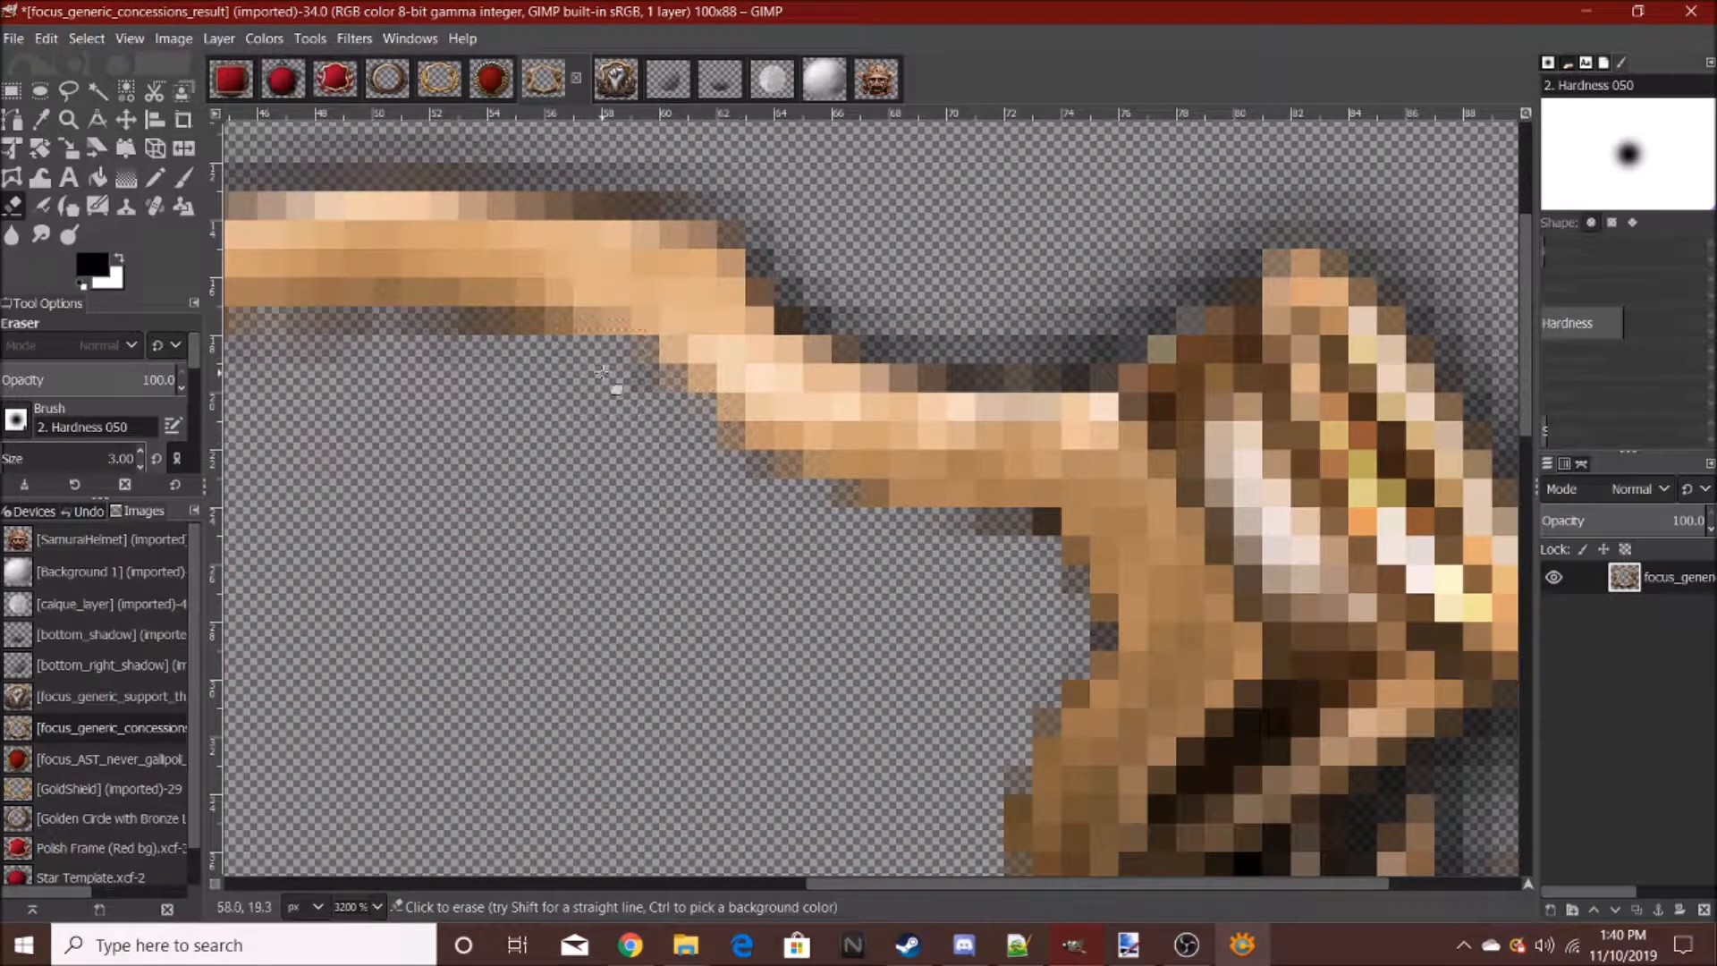
{"action": "scroll", "coordinate": [591, 384], "scroll_direction": "down", "scroll_amount": 4, "text": "ctrl"}
{"action": "scroll", "coordinate": [443, 390], "scroll_direction": "up", "scroll_amount": 4, "text": "ctrl"}
{"action": "mouse_move", "coordinate": [491, 419]}
{"action": "left_mouse_down"}
{"action": "mouse_move", "coordinate": [866, 408]}
{"action": "mouse_move", "coordinate": [575, 393]}
{"action": "left_mouse_up"}
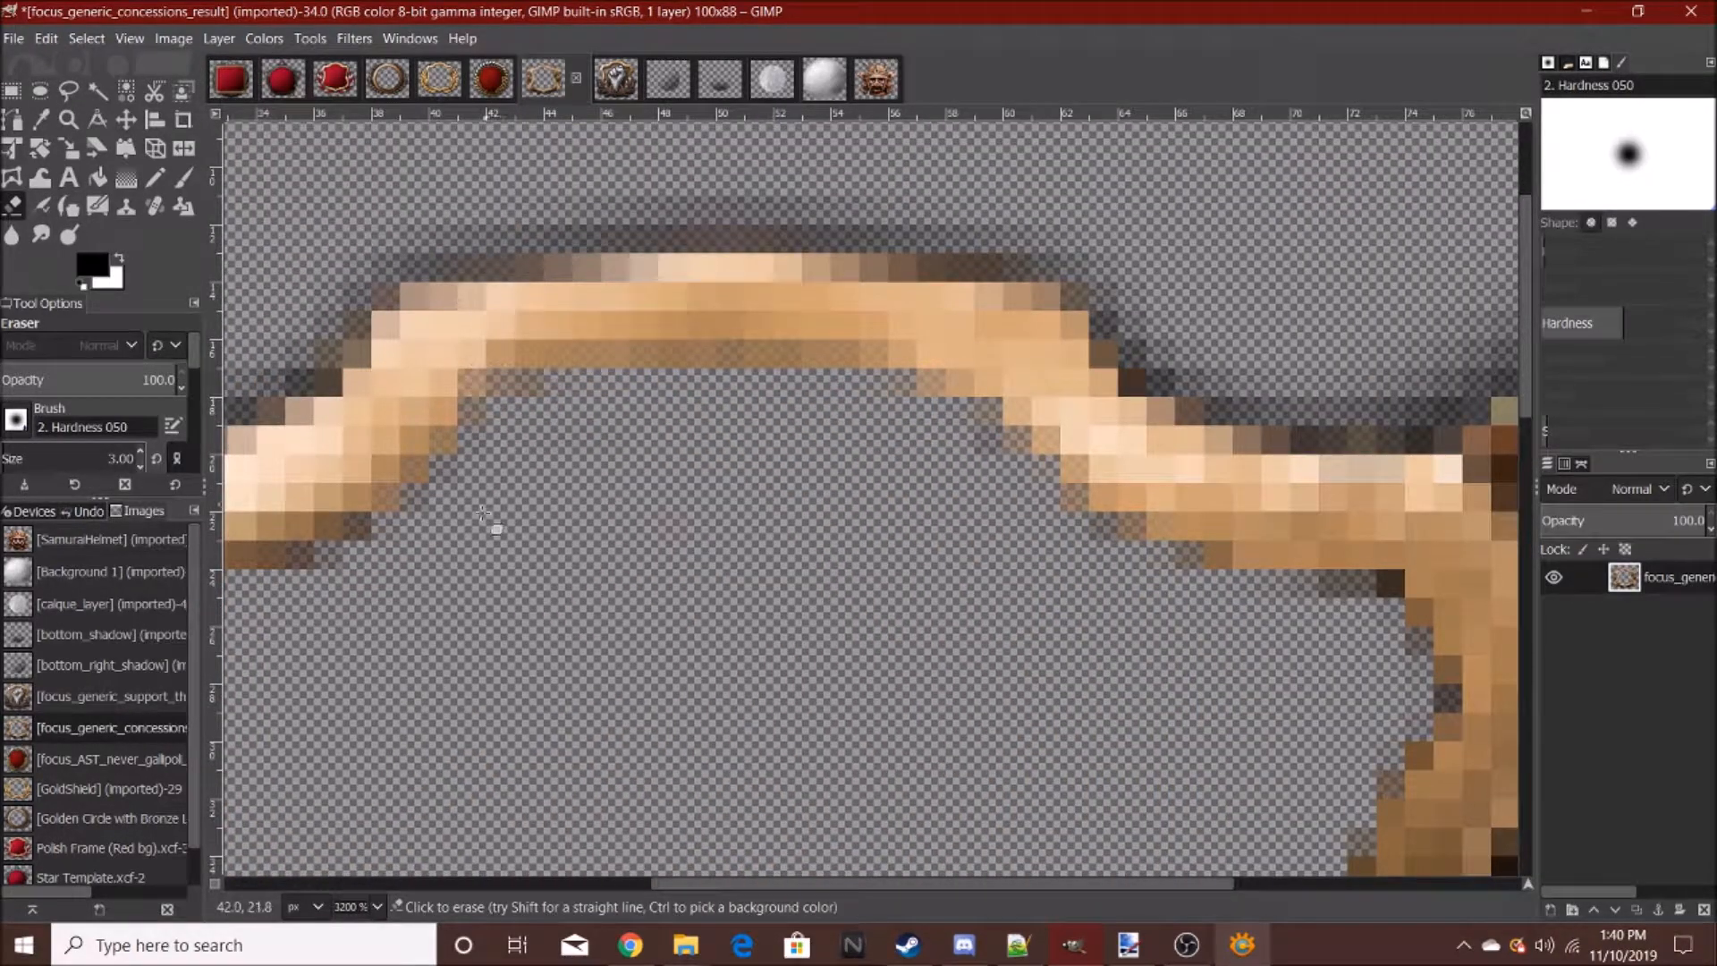
- Clean the dark pixels off the shield frame's upper-right inner corner with the eraser
{"action": "scroll", "coordinate": [779, 638], "scroll_direction": "down", "scroll_amount": 6, "text": "ctrl"}
{"action": "scroll", "coordinate": [818, 673], "scroll_direction": "up", "scroll_amount": 5, "text": "ctrl"}
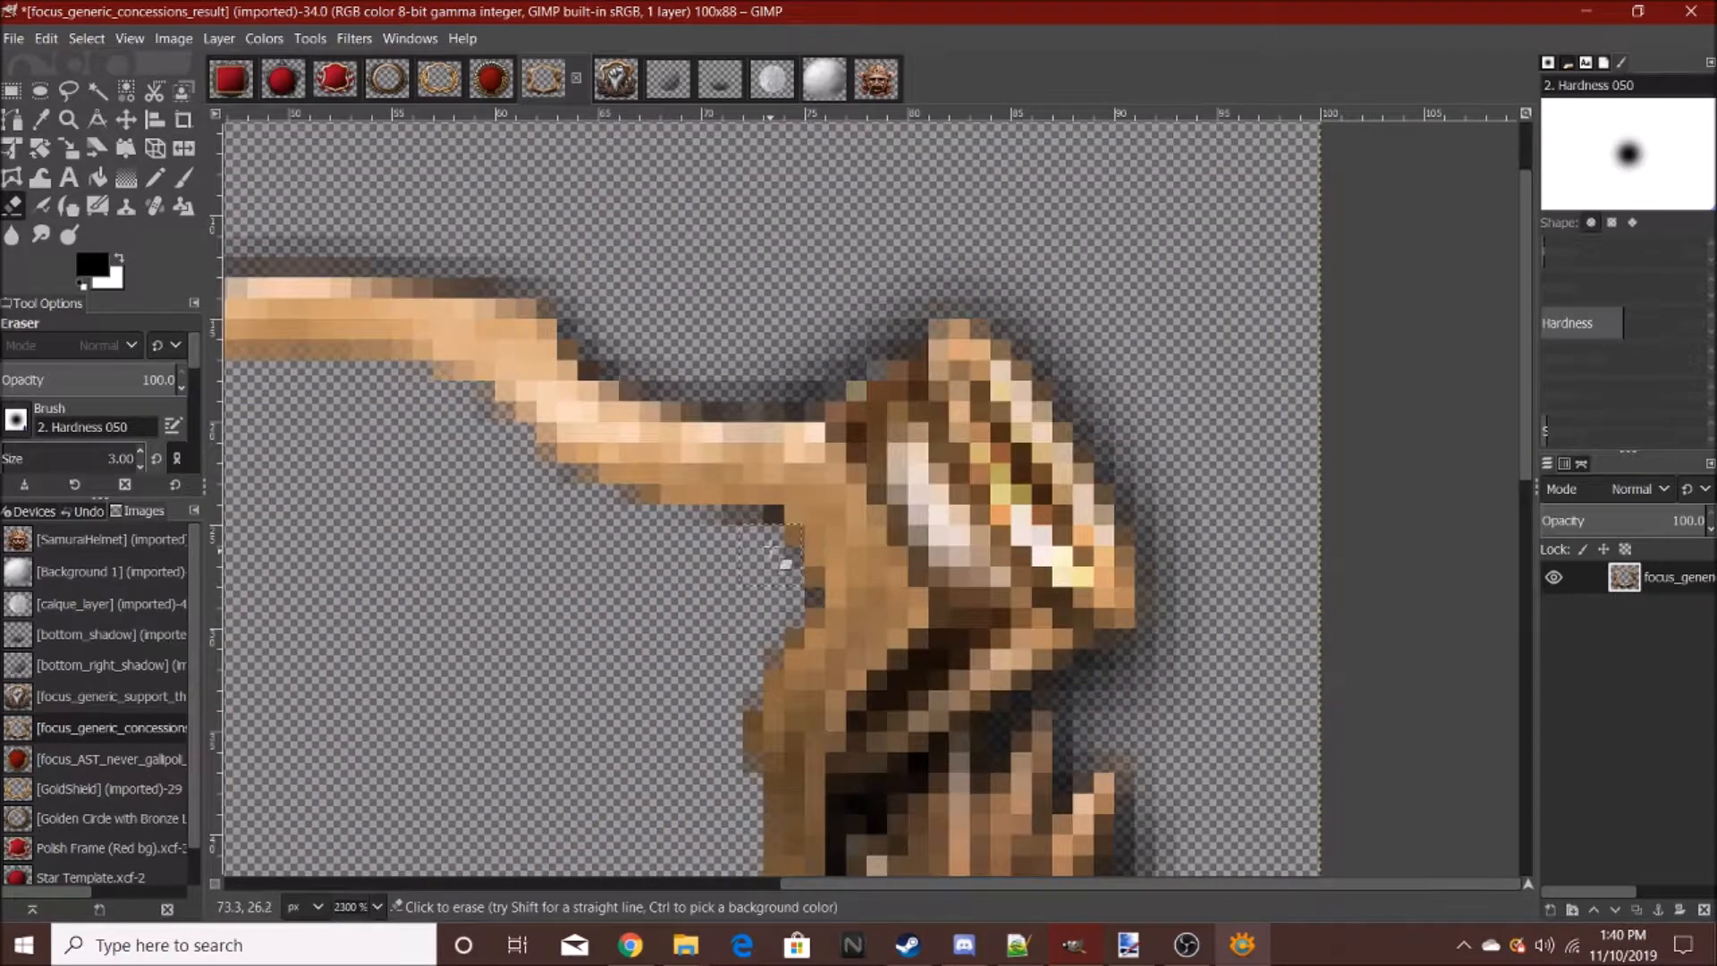
{"action": "mouse_move", "coordinate": [799, 605]}
{"action": "left_mouse_down"}
{"action": "mouse_move", "coordinate": [799, 572]}
{"action": "mouse_move", "coordinate": [761, 645]}
{"action": "mouse_move", "coordinate": [733, 788]}
{"action": "left_mouse_up"}
{"action": "left_click_drag", "start_coordinate": [751, 557], "coordinate": [659, 516]}
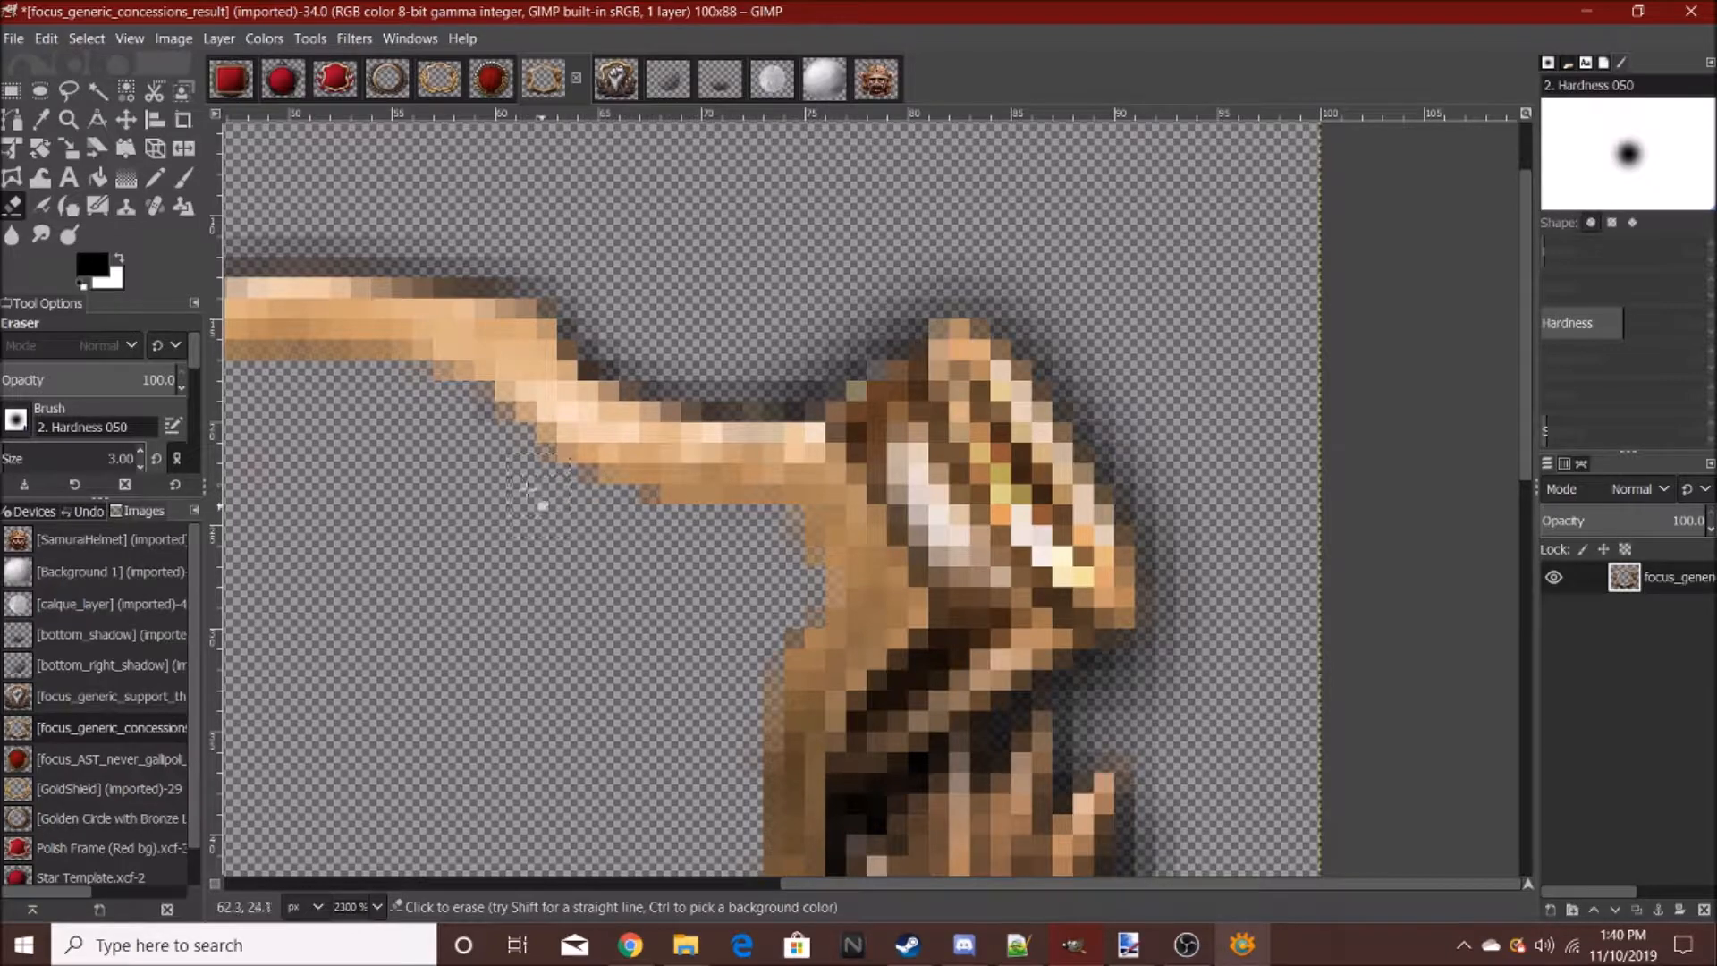
- Erase the stray dark pixels along the shield frame's upper-left inner edge
{"action": "scroll", "coordinate": [752, 751], "scroll_direction": "down", "scroll_amount": 7, "text": "ctrl"}
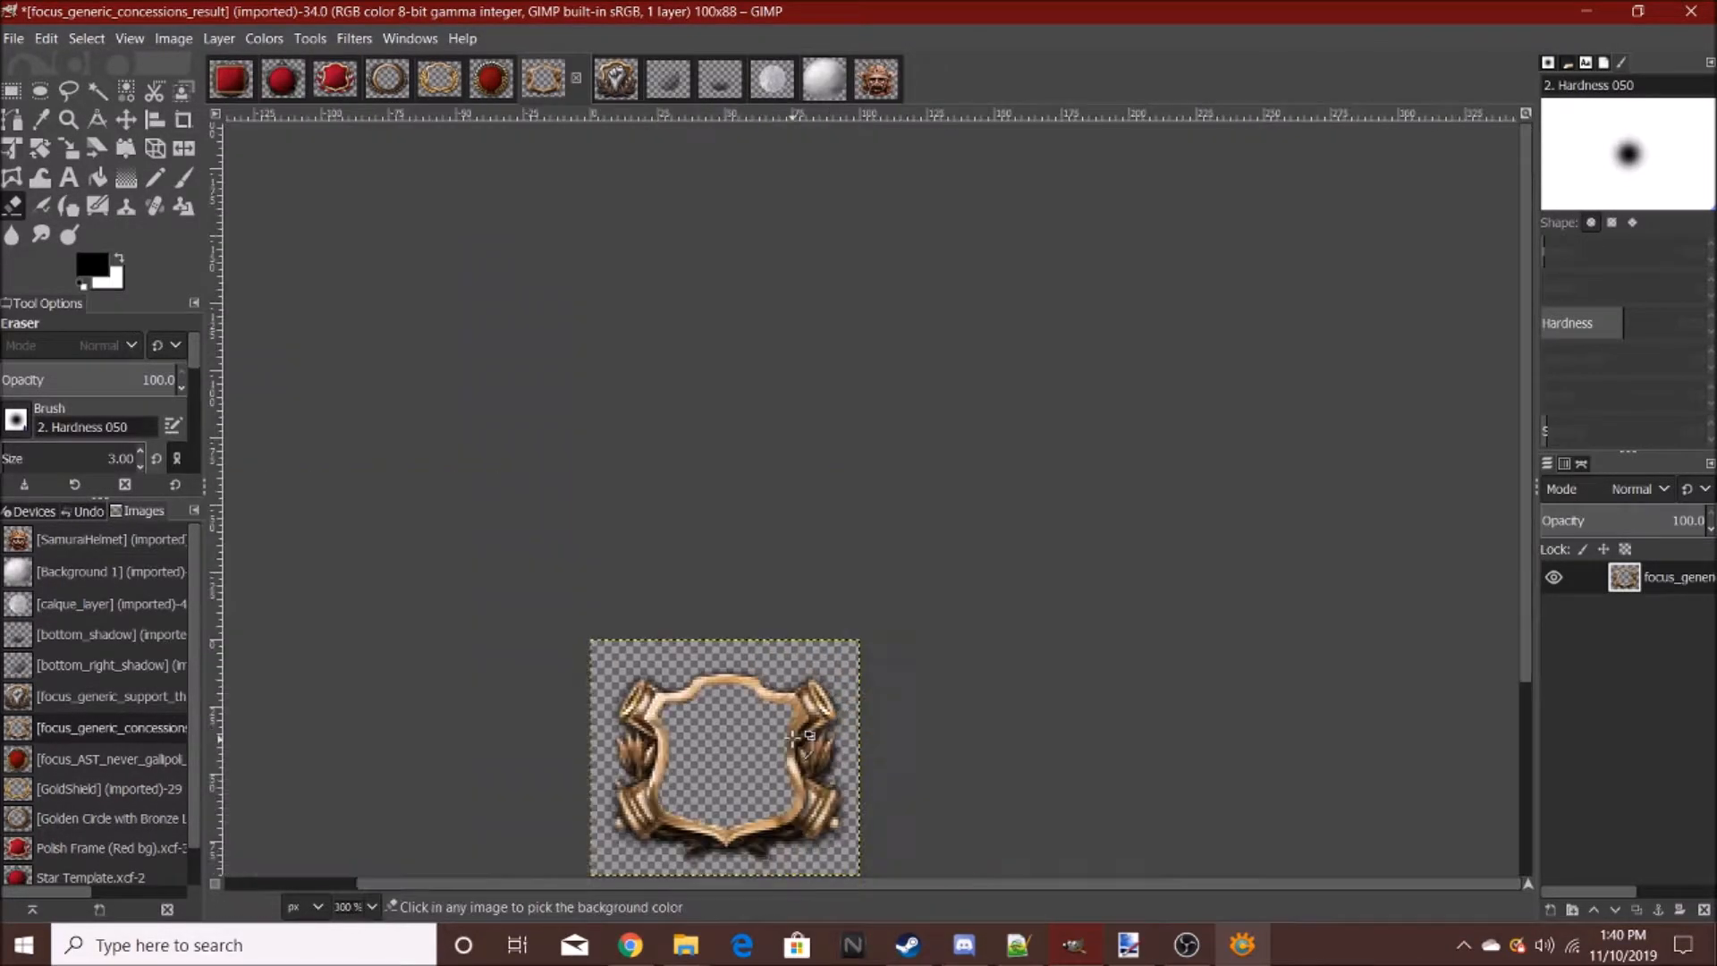
{"action": "scroll", "coordinate": [792, 760], "scroll_direction": "up", "scroll_amount": 4, "text": "ctrl"}
{"action": "scroll", "coordinate": [792, 759], "scroll_direction": "up", "scroll_amount": 1, "text": "ctrl"}
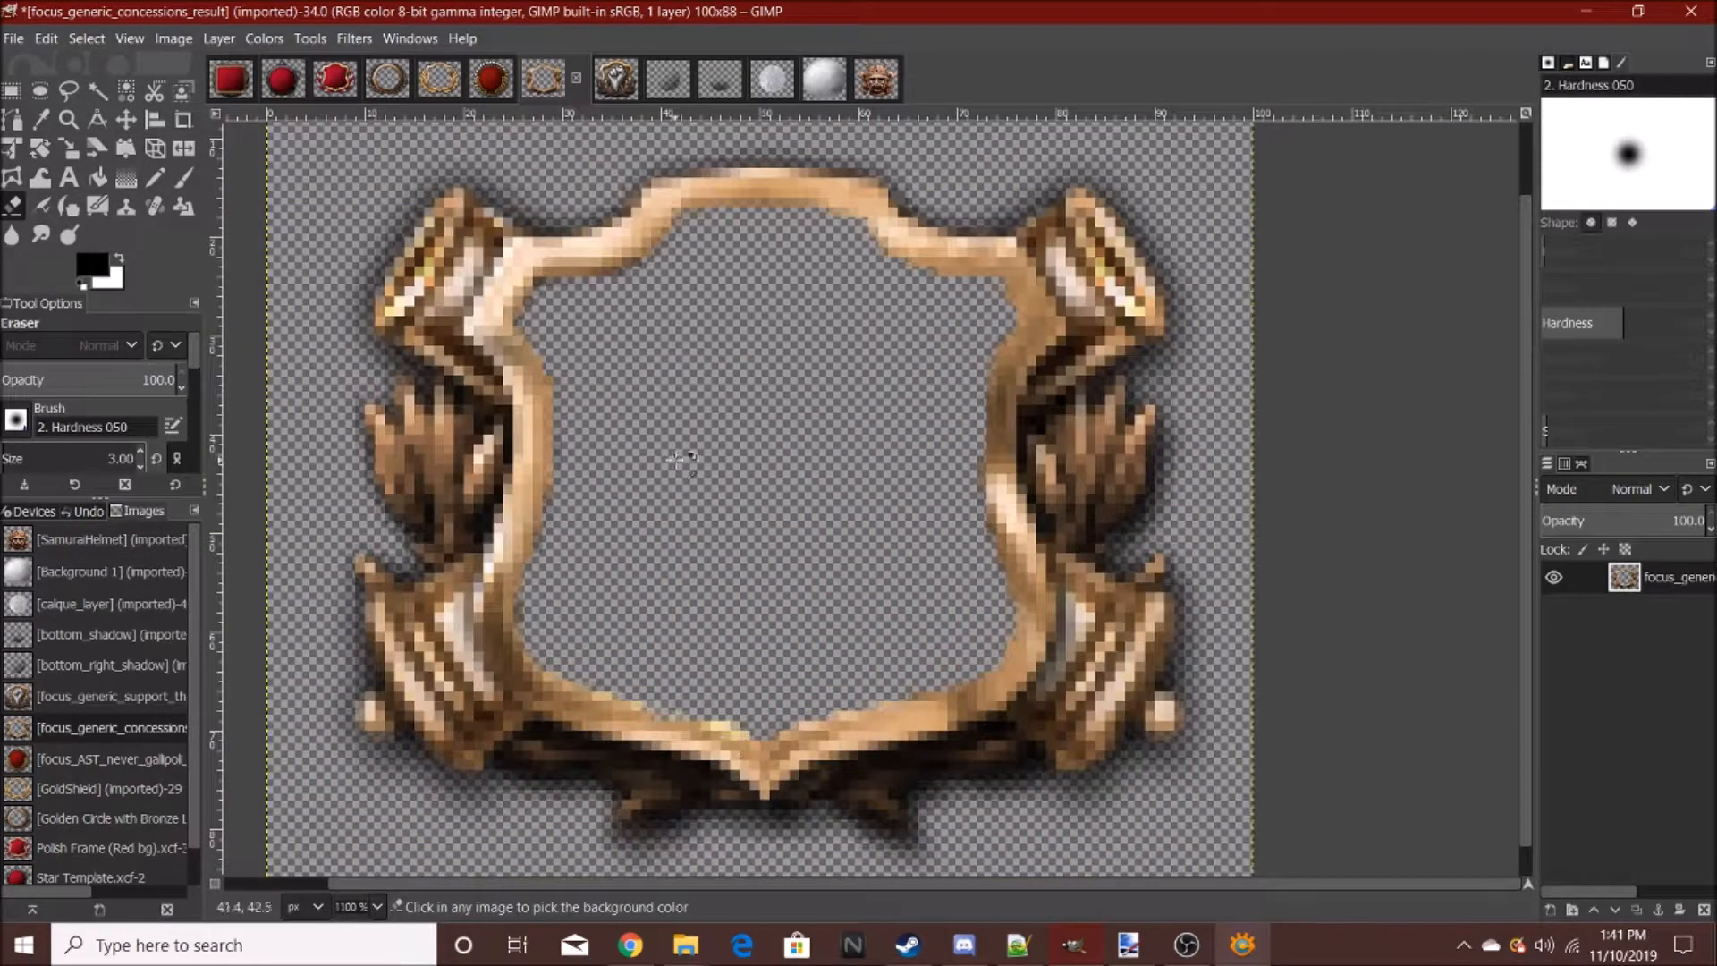
{"action": "scroll", "coordinate": [683, 459], "scroll_direction": "down", "scroll_amount": 1, "text": "ctrl"}
{"action": "scroll", "coordinate": [538, 313], "scroll_direction": "up", "scroll_amount": 4, "text": "ctrl"}
{"action": "mouse_move", "coordinate": [661, 475]}
{"action": "left_mouse_down"}
{"action": "mouse_move", "coordinate": [590, 597]}
{"action": "mouse_move", "coordinate": [933, 429]}
{"action": "mouse_move", "coordinate": [782, 484]}
{"action": "mouse_move", "coordinate": [632, 480]}
{"action": "mouse_move", "coordinate": [1045, 398]}
{"action": "left_mouse_up"}
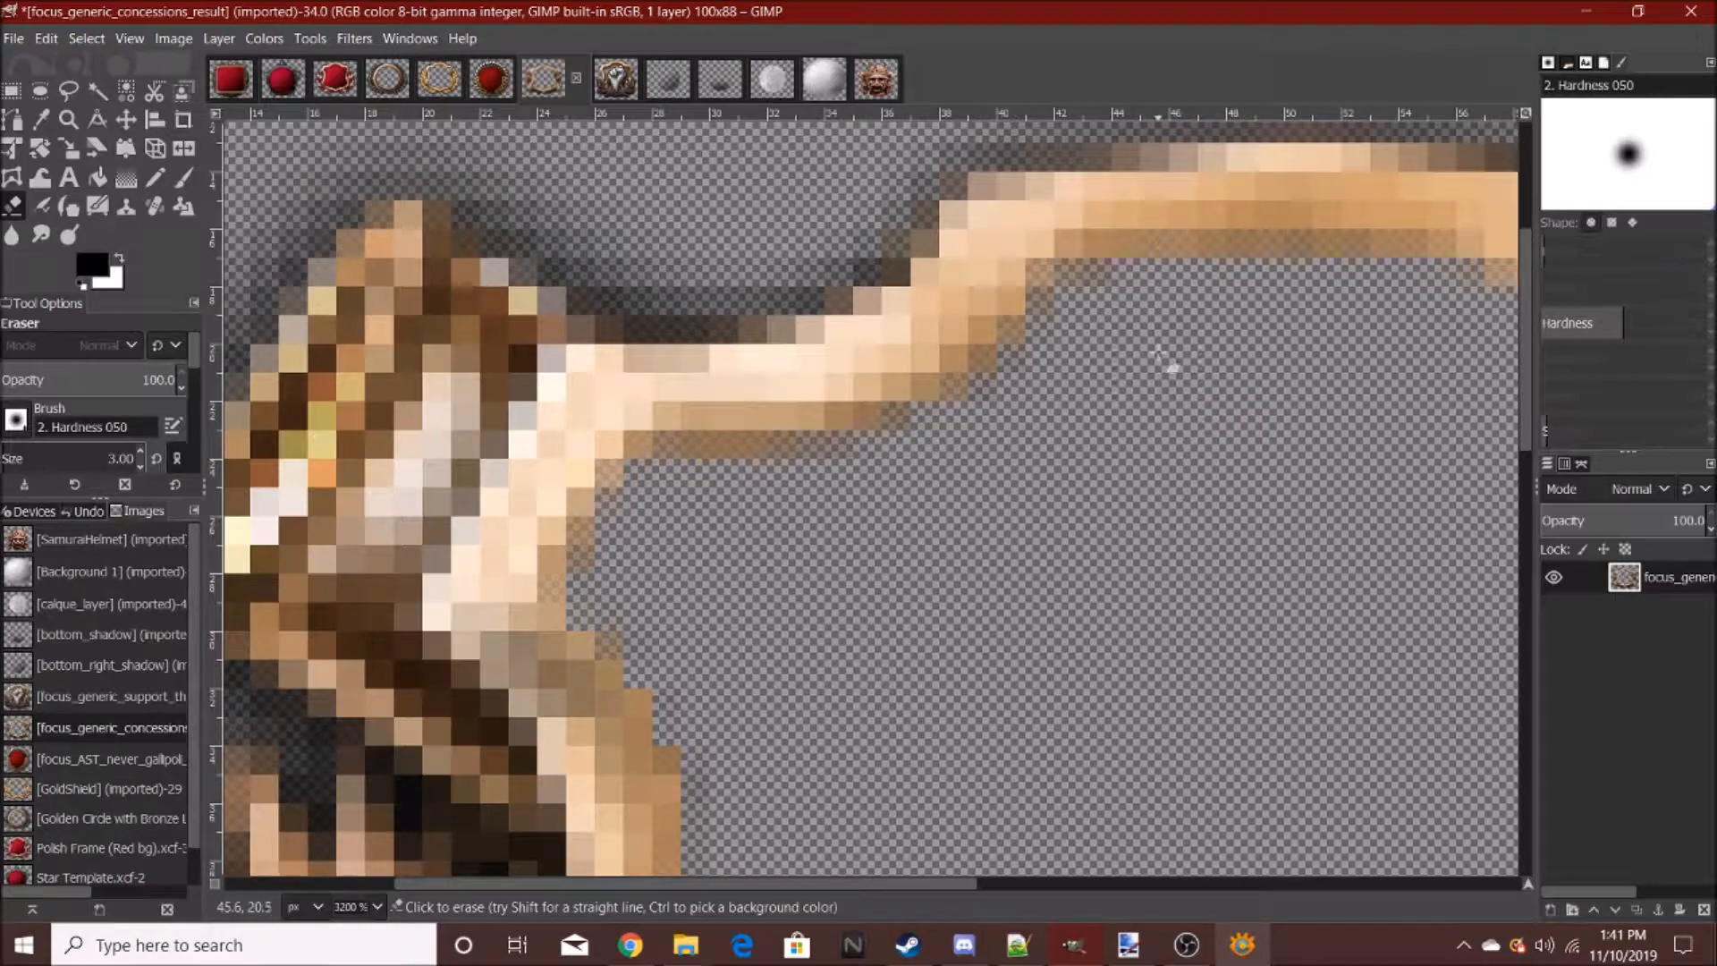
{"action": "scroll", "coordinate": [885, 523], "scroll_direction": "down", "scroll_amount": 10, "text": "ctrl"}
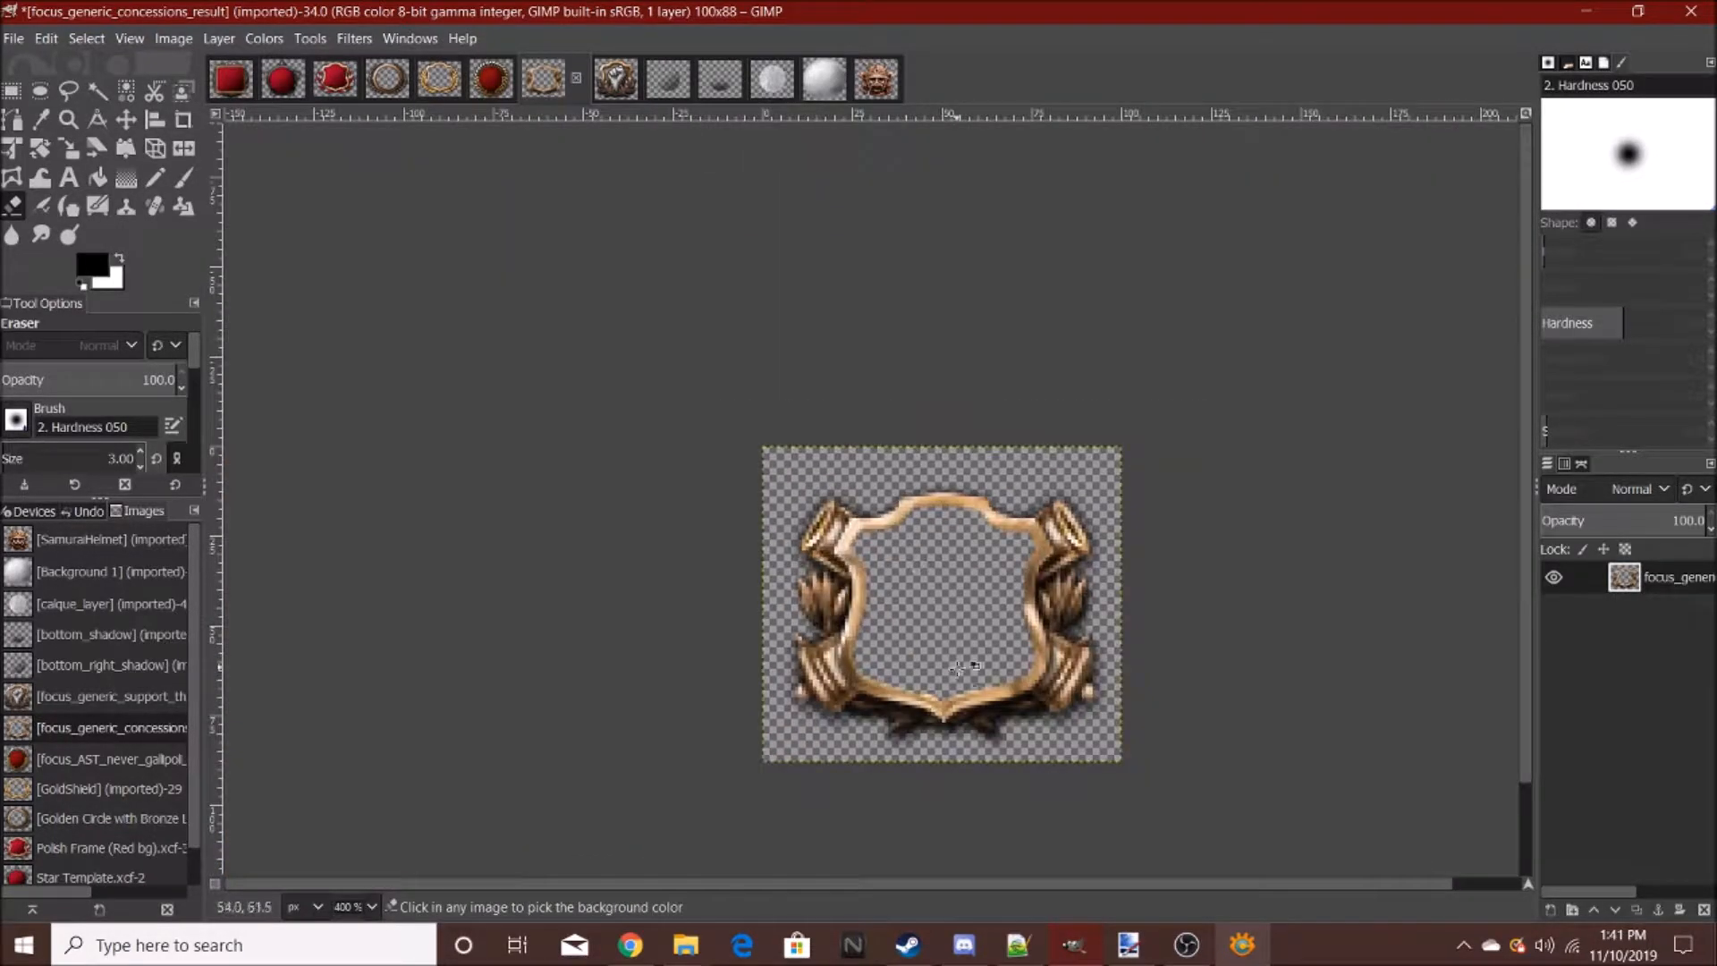
{"action": "scroll", "coordinate": [975, 684], "scroll_direction": "up", "scroll_amount": 8, "text": "ctrl"}
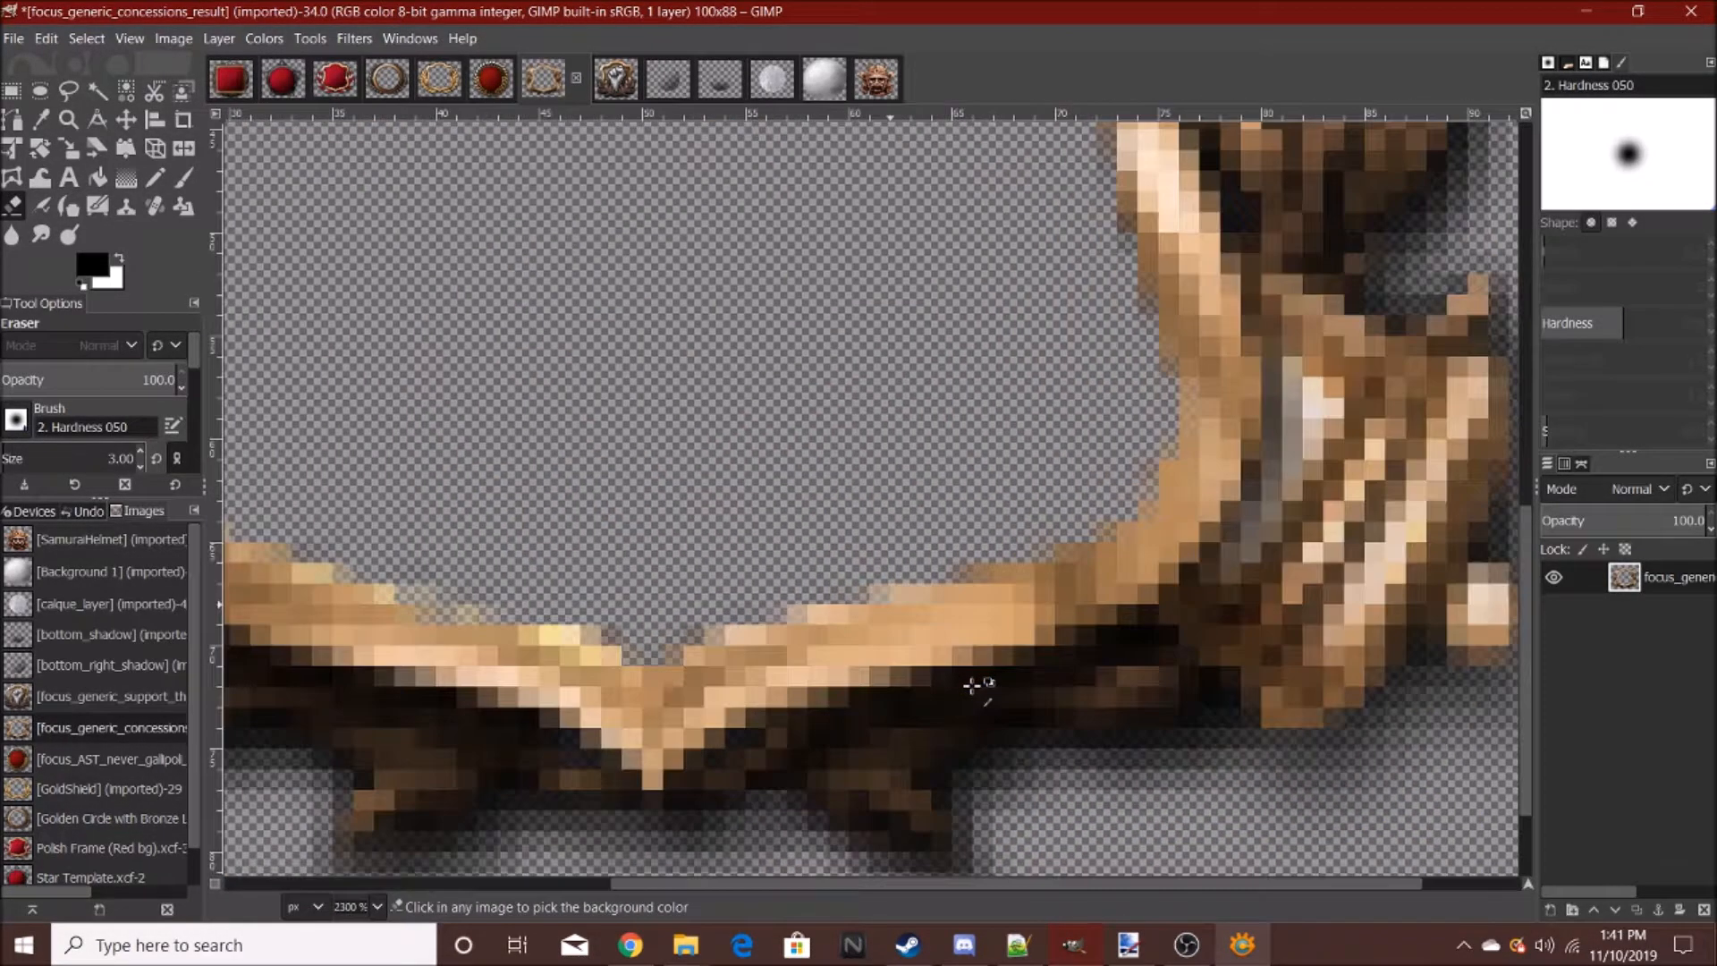
{"action": "scroll", "coordinate": [978, 689], "scroll_direction": "down", "scroll_amount": 6, "text": "ctrl"}
{"action": "left_click", "coordinate": [68, 90]}
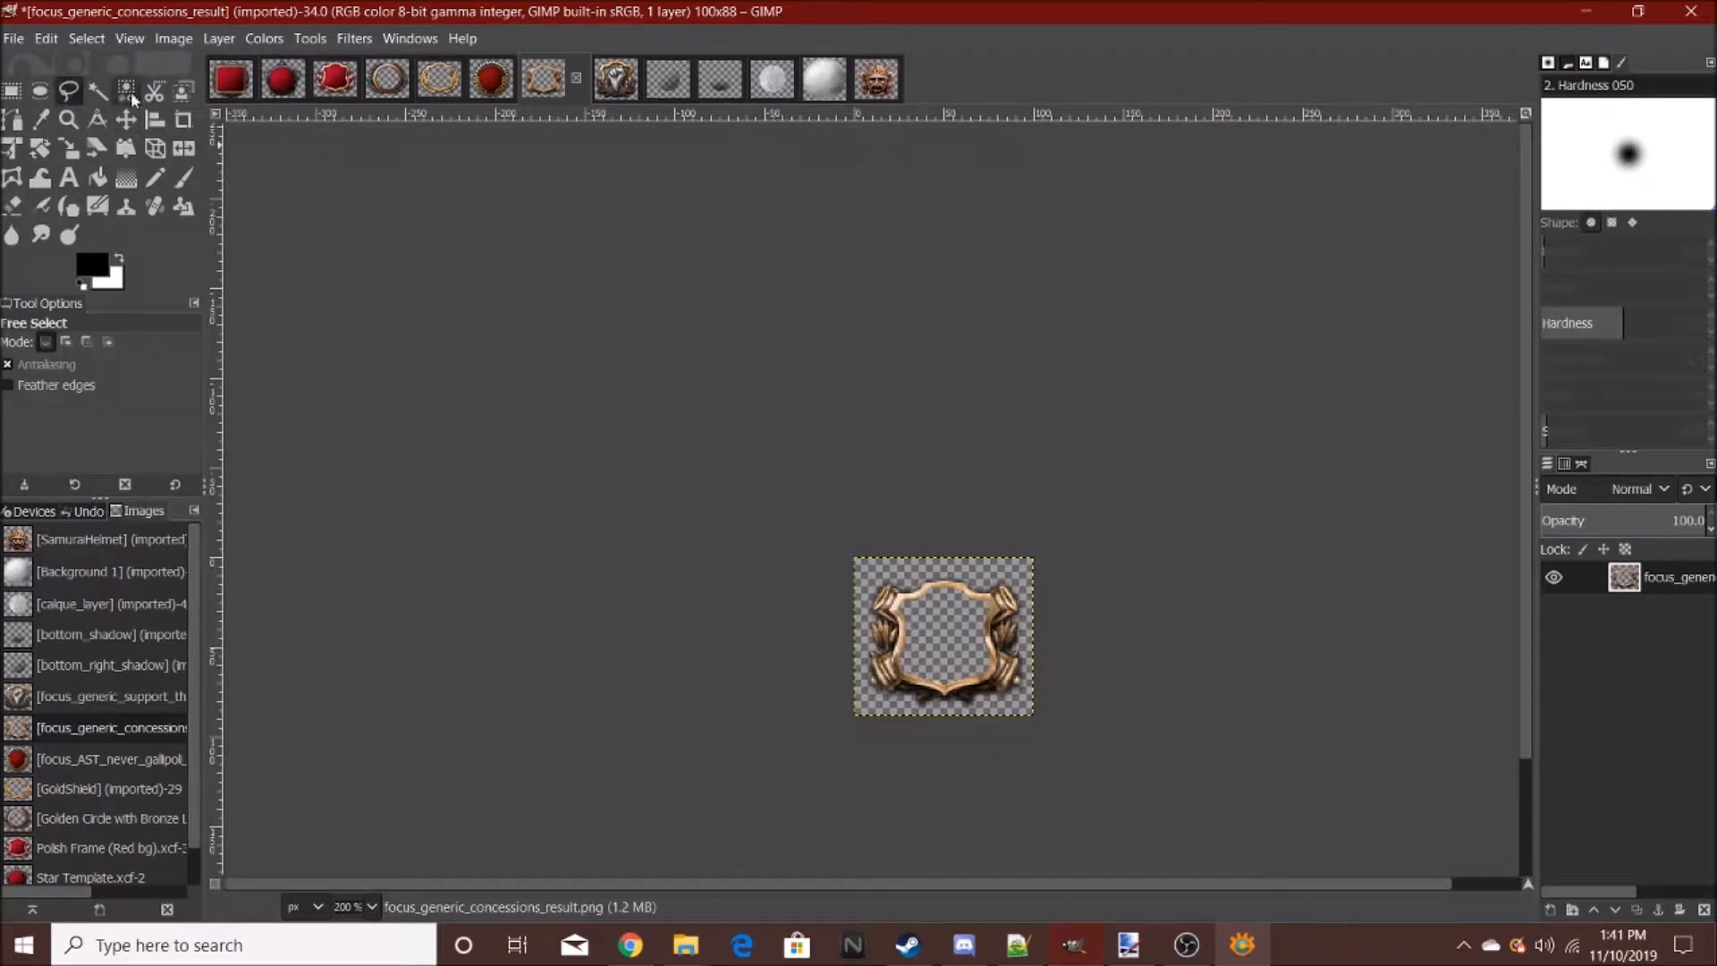
{"action": "left_click", "coordinate": [98, 91]}
{"action": "scroll", "coordinate": [1051, 725], "scroll_direction": "up", "scroll_amount": 2, "text": "ctrl"}
{"action": "left_click", "coordinate": [1044, 720]}
{"action": "scroll", "coordinate": [1054, 726], "scroll_direction": "up", "scroll_amount": 2, "text": "ctrl"}
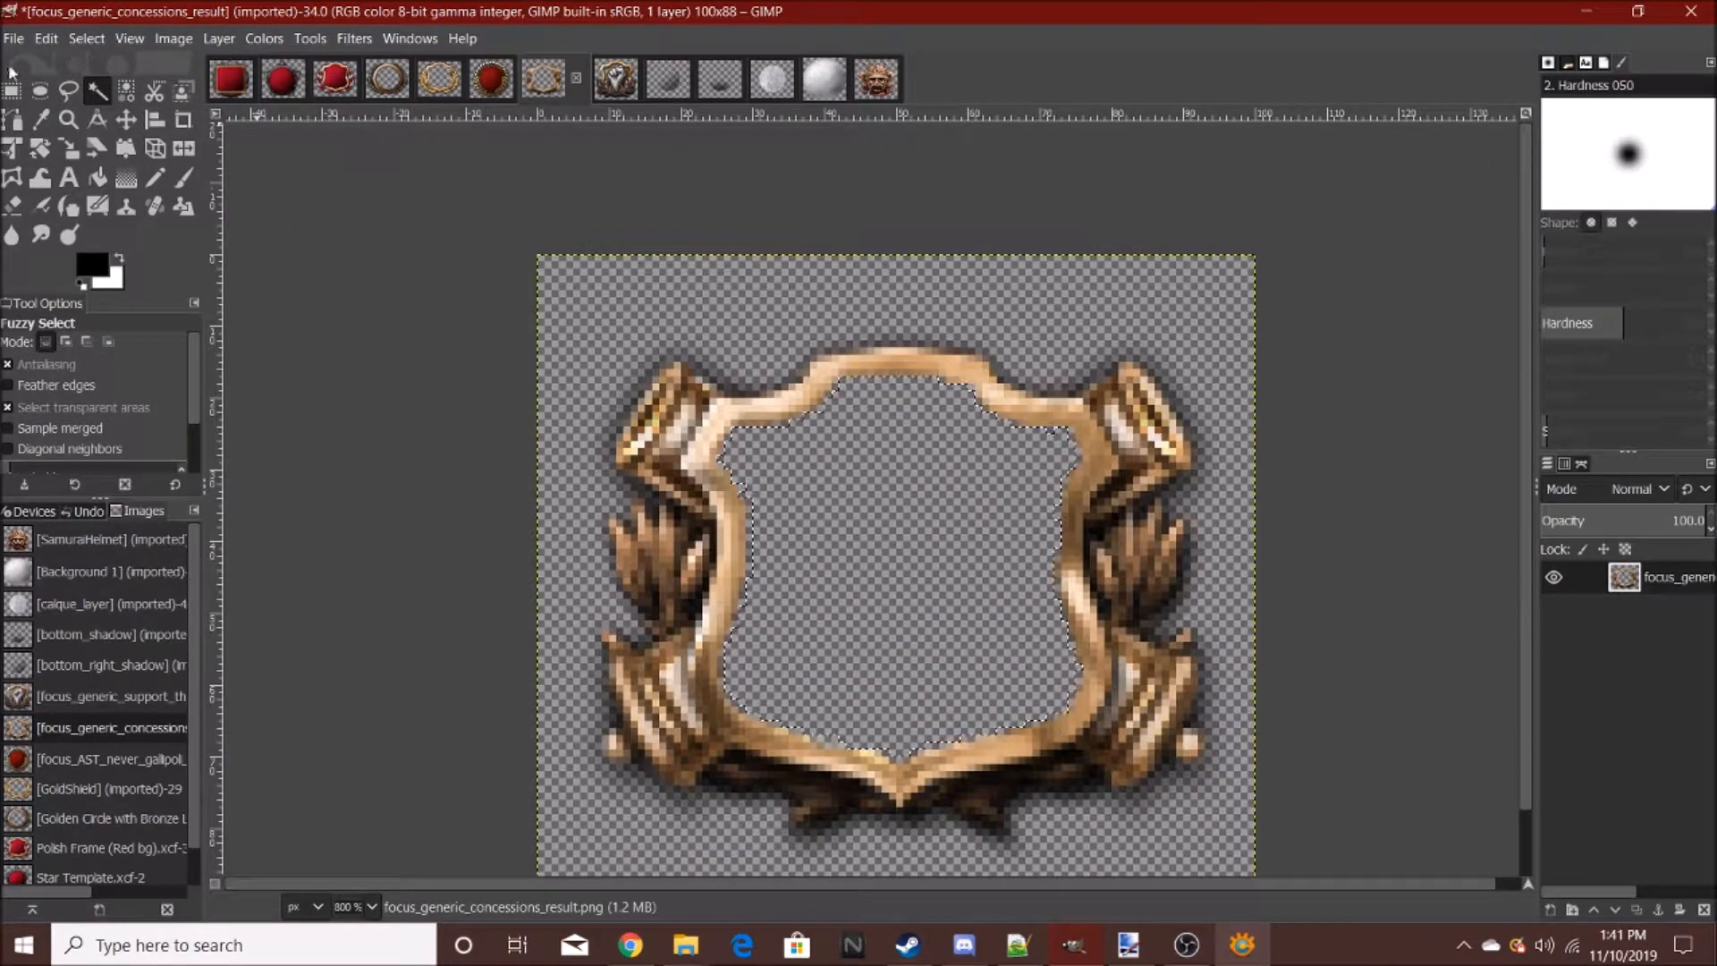
{"action": "key", "text": "r"}
{"action": "left_click", "coordinate": [645, 269]}
- Copy the frame layer, create a new transparent layer named map, and paste the copied frame over it
{"action": "key", "text": "ctrl+c"}
{"action": "right_click", "coordinate": [1611, 700]}
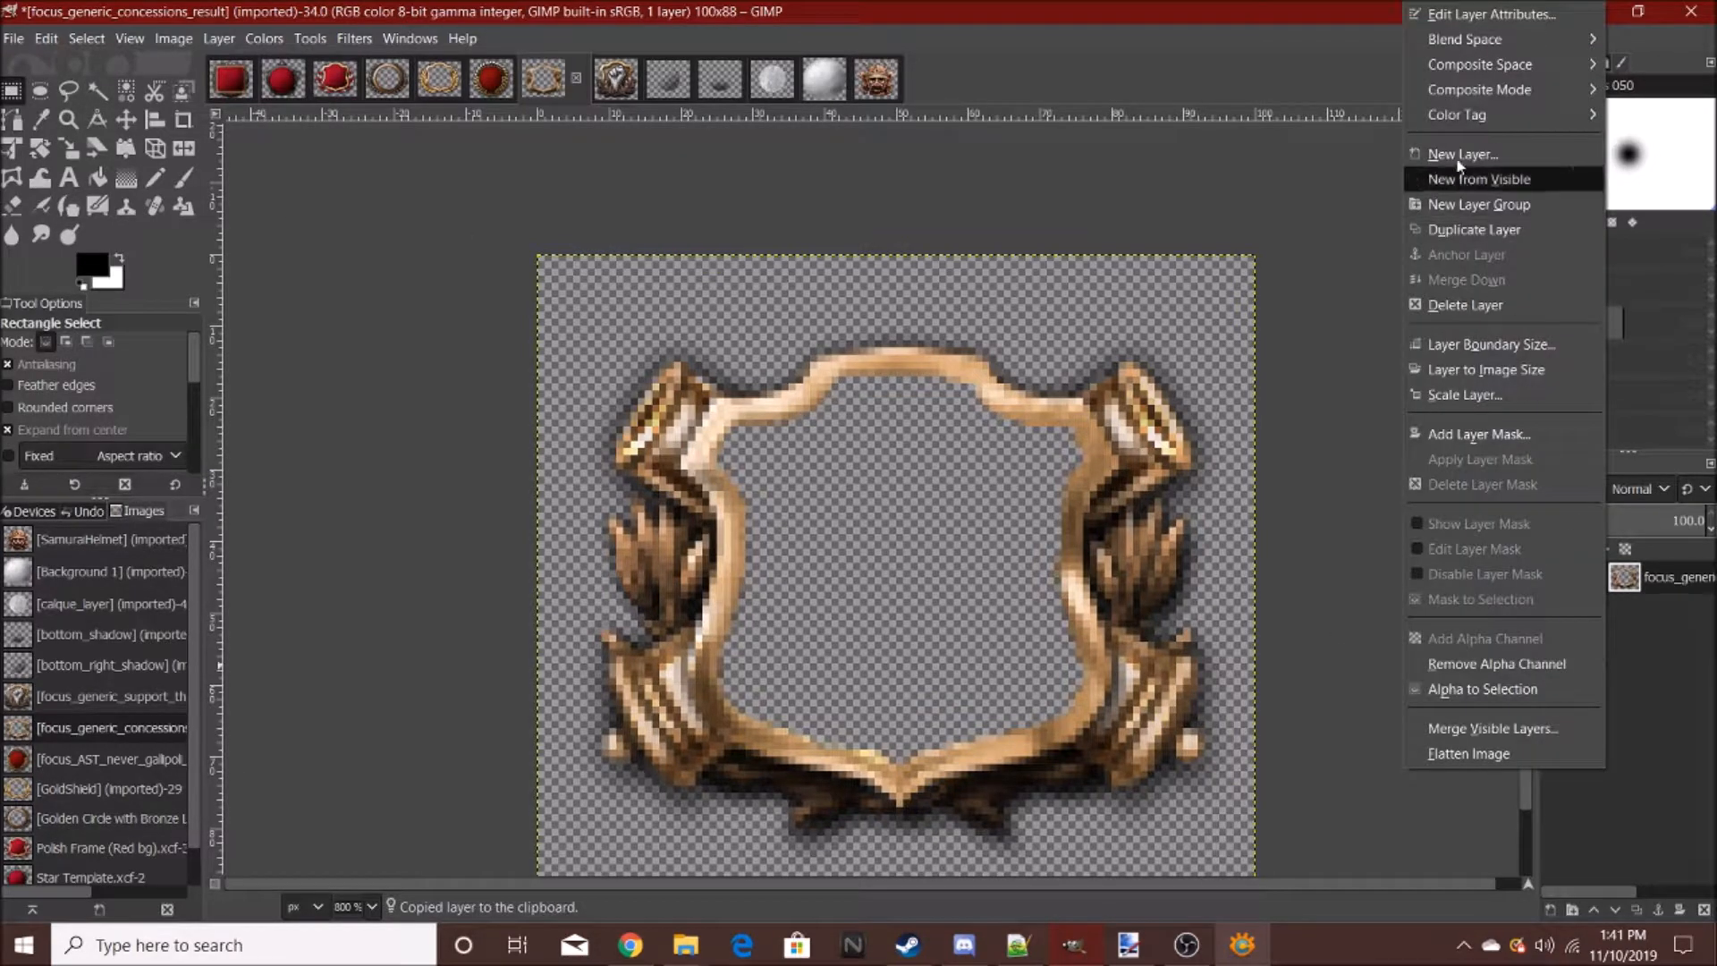
{"action": "left_click", "coordinate": [1462, 156]}
{"action": "key", "text": "Return"}
{"action": "key", "text": "ctrl+v"}
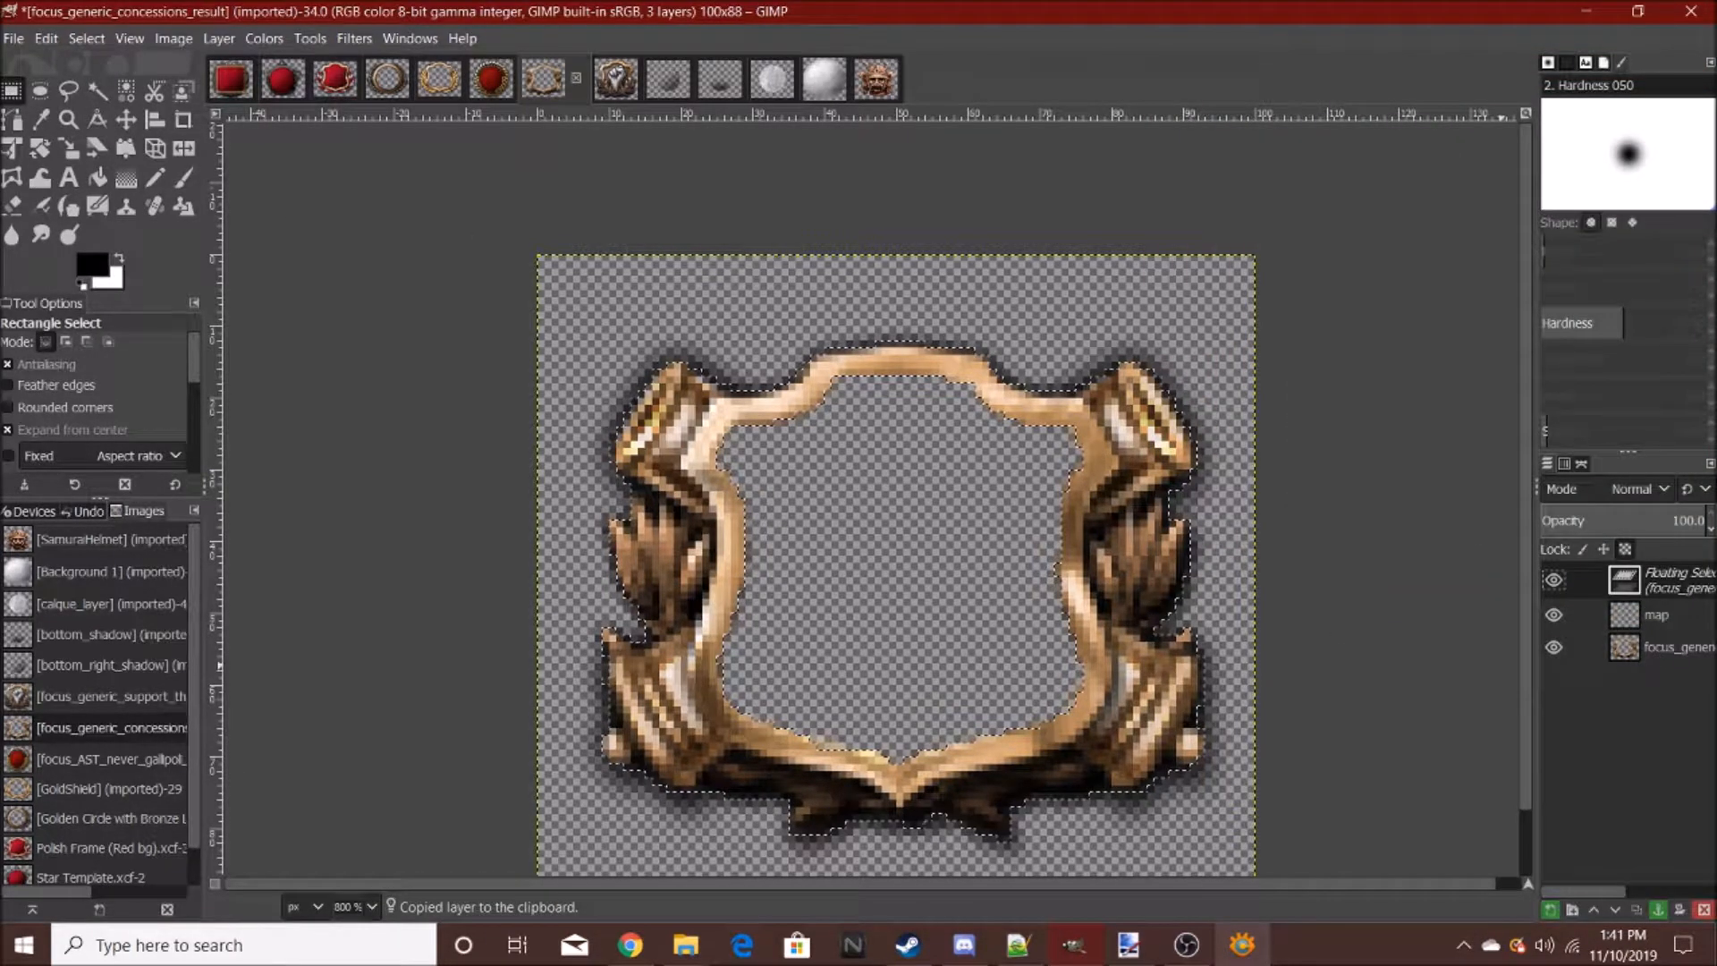
- Paint the pasted frame black with a 408 px Paintbrush and anchor it to the map layer
{"action": "left_click", "coordinate": [183, 178]}
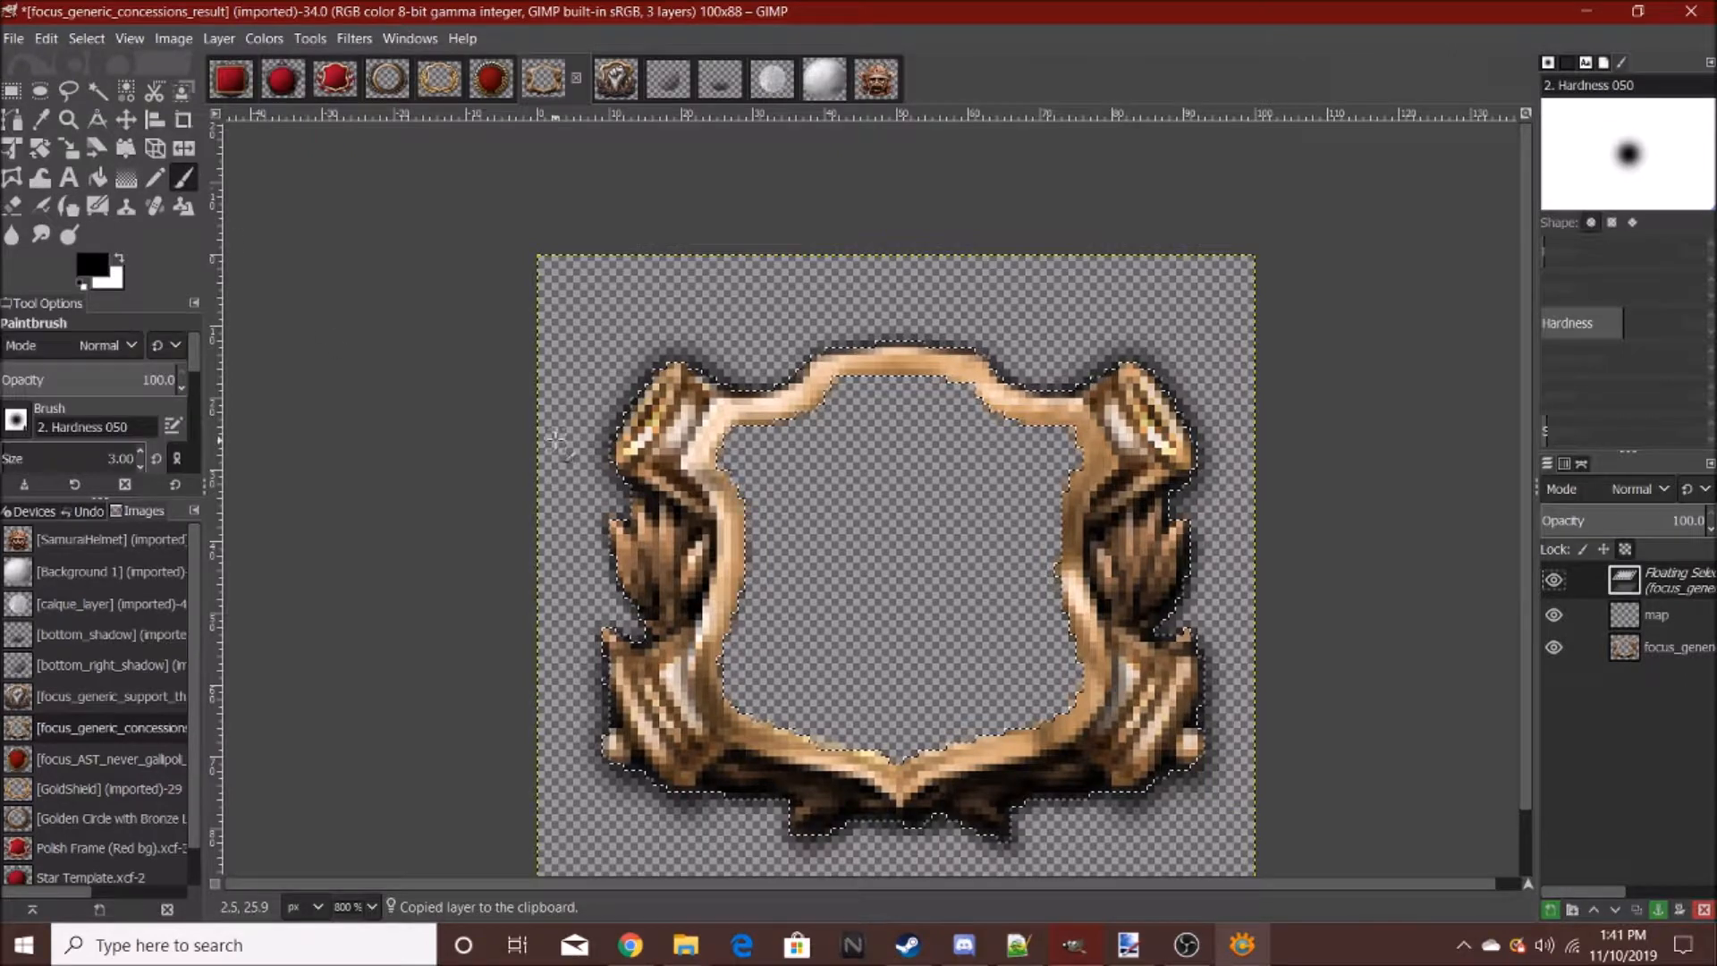
{"action": "left_click", "coordinate": [78, 452]}
{"action": "scroll", "coordinate": [780, 464], "scroll_direction": "down", "scroll_amount": 4}
{"action": "left_click_drag", "start_coordinate": [985, 414], "coordinate": [617, 452]}
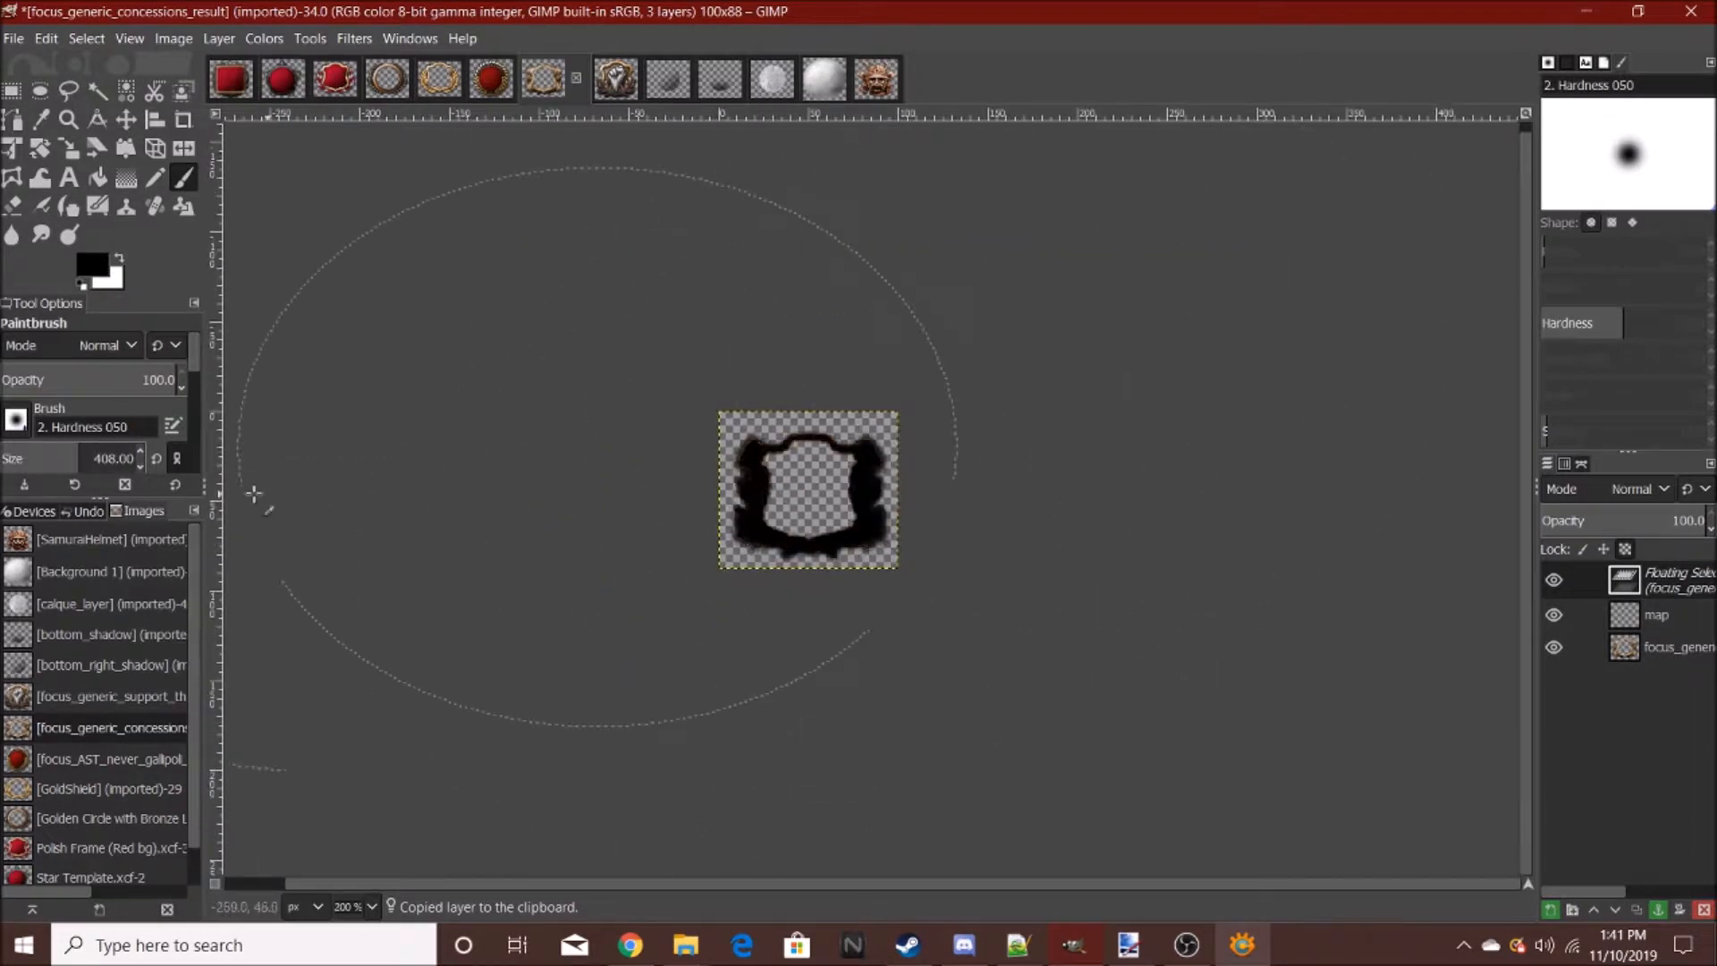
{"action": "left_click", "coordinate": [18, 92]}
{"action": "key", "text": "ctrl+h"}
{"action": "scroll", "coordinate": [716, 384], "scroll_direction": "up", "scroll_amount": 3}
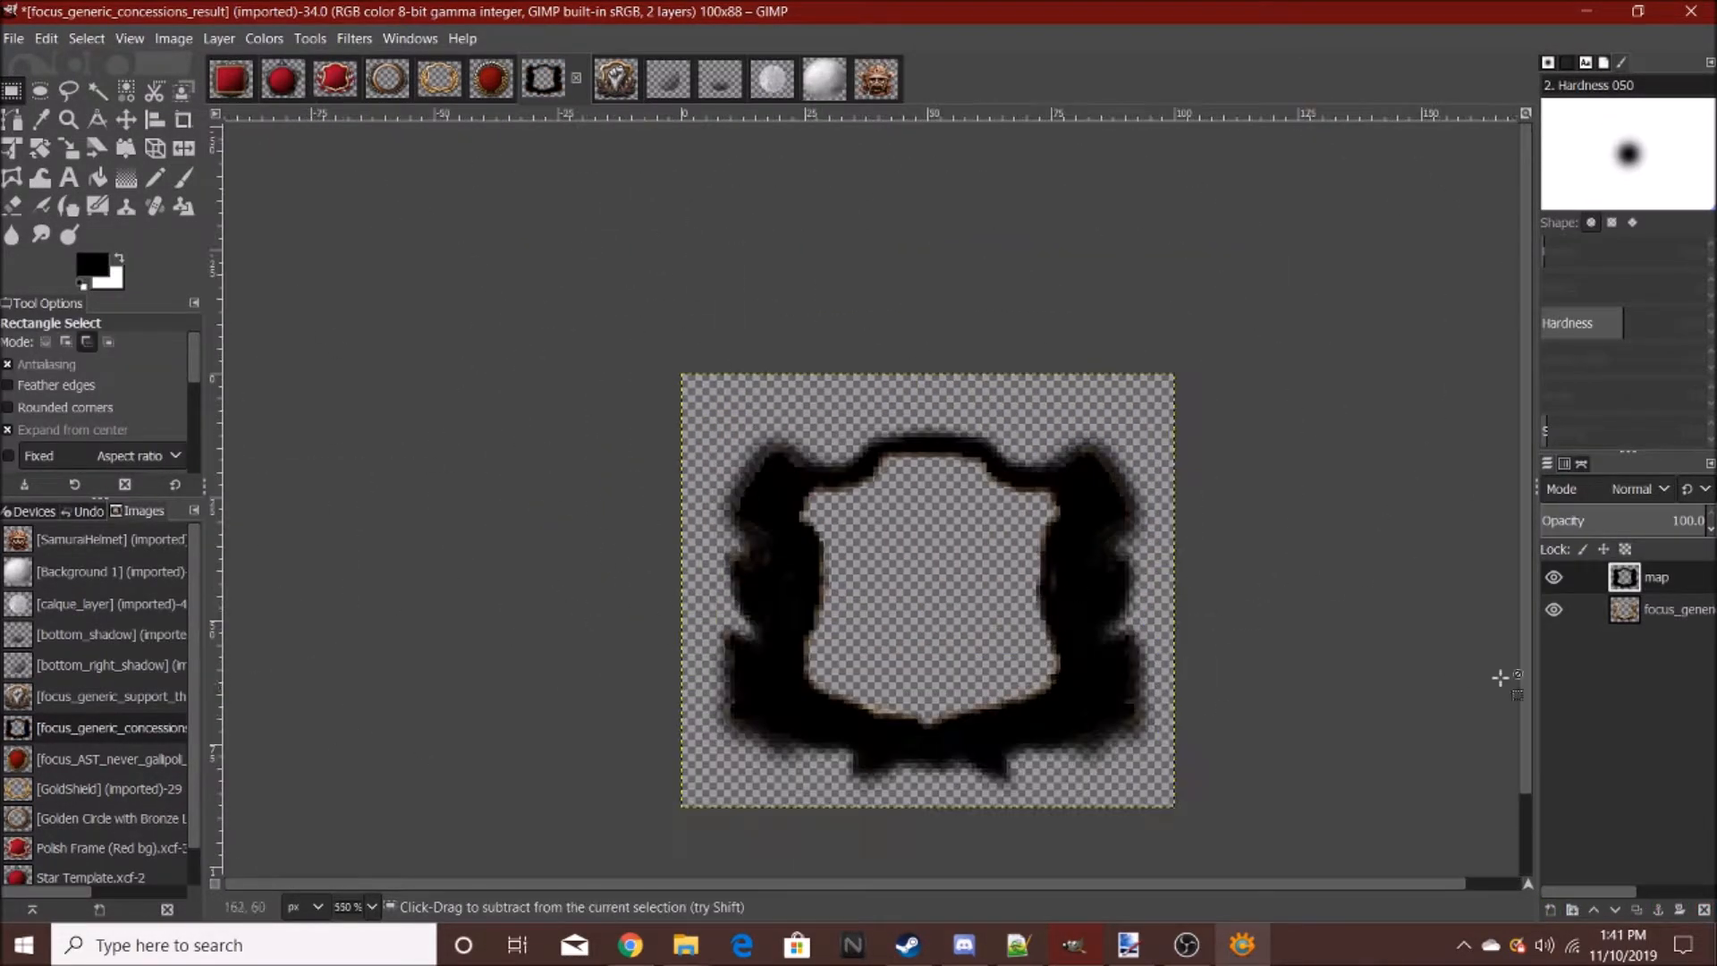
- Add another transparent layer, paste the black frame silhouette into it and anchor it
{"action": "right_click", "coordinate": [1679, 819]}
{"action": "left_click", "coordinate": [1526, 202]}
{"action": "type", "text": "map"}
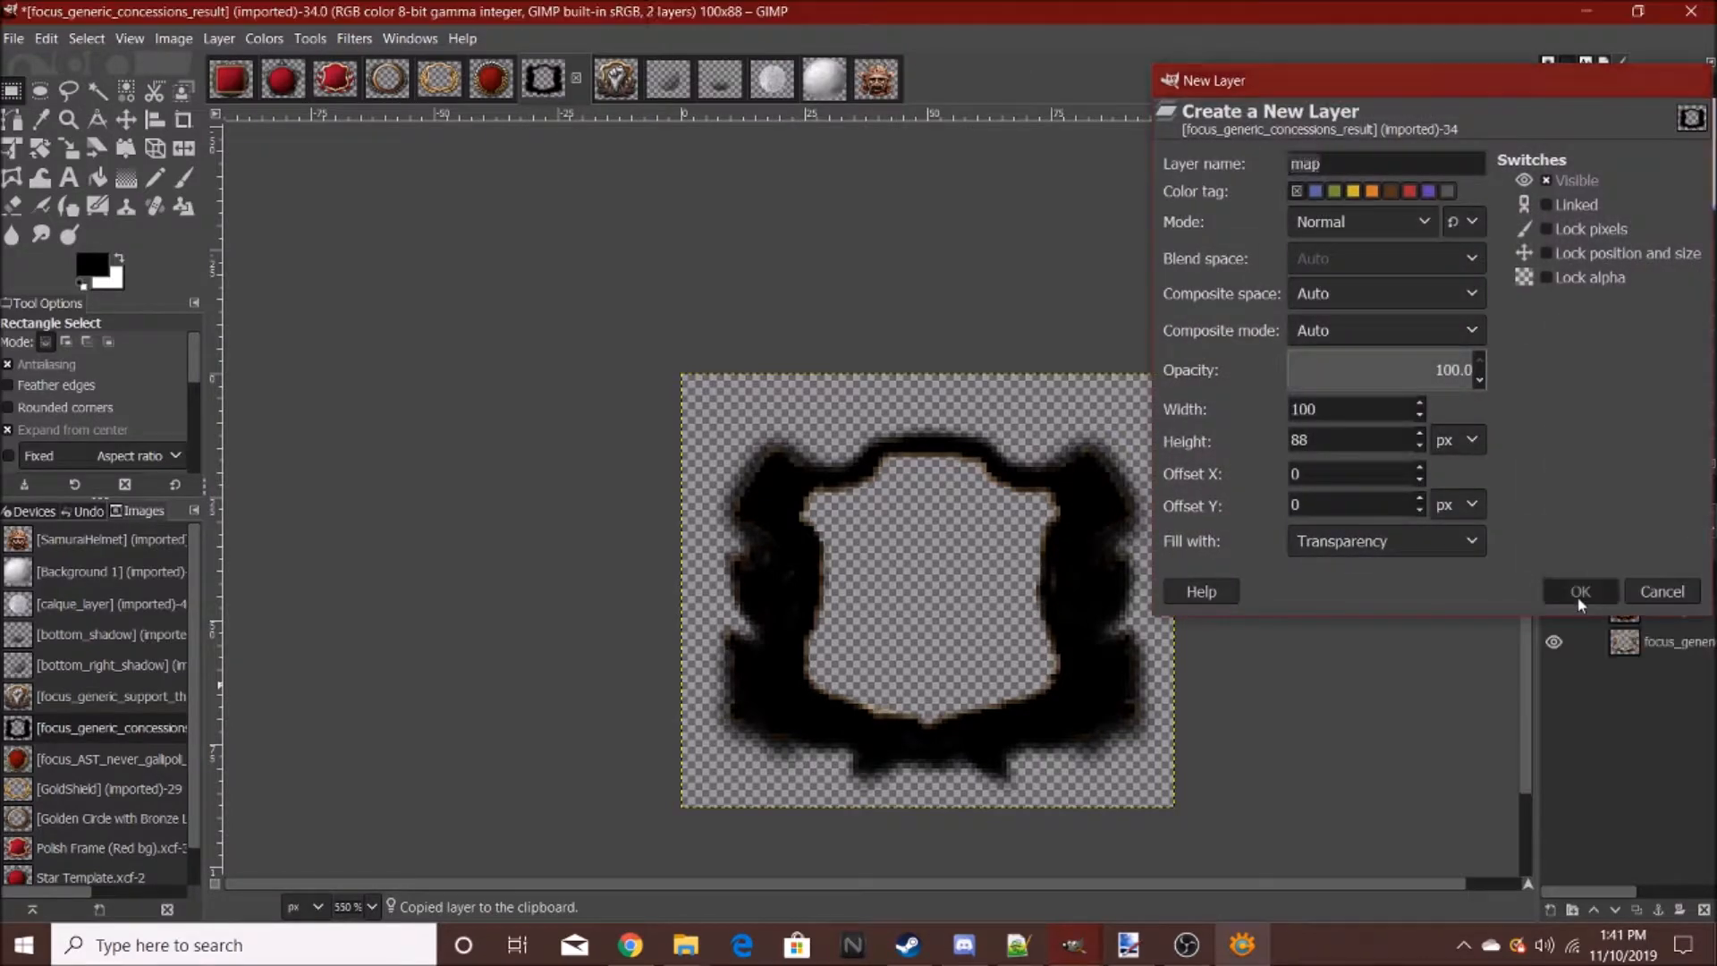
{"action": "left_click", "coordinate": [1576, 591]}
{"action": "key", "text": "ctrl+v"}
{"action": "key", "text": "ctrl+h"}
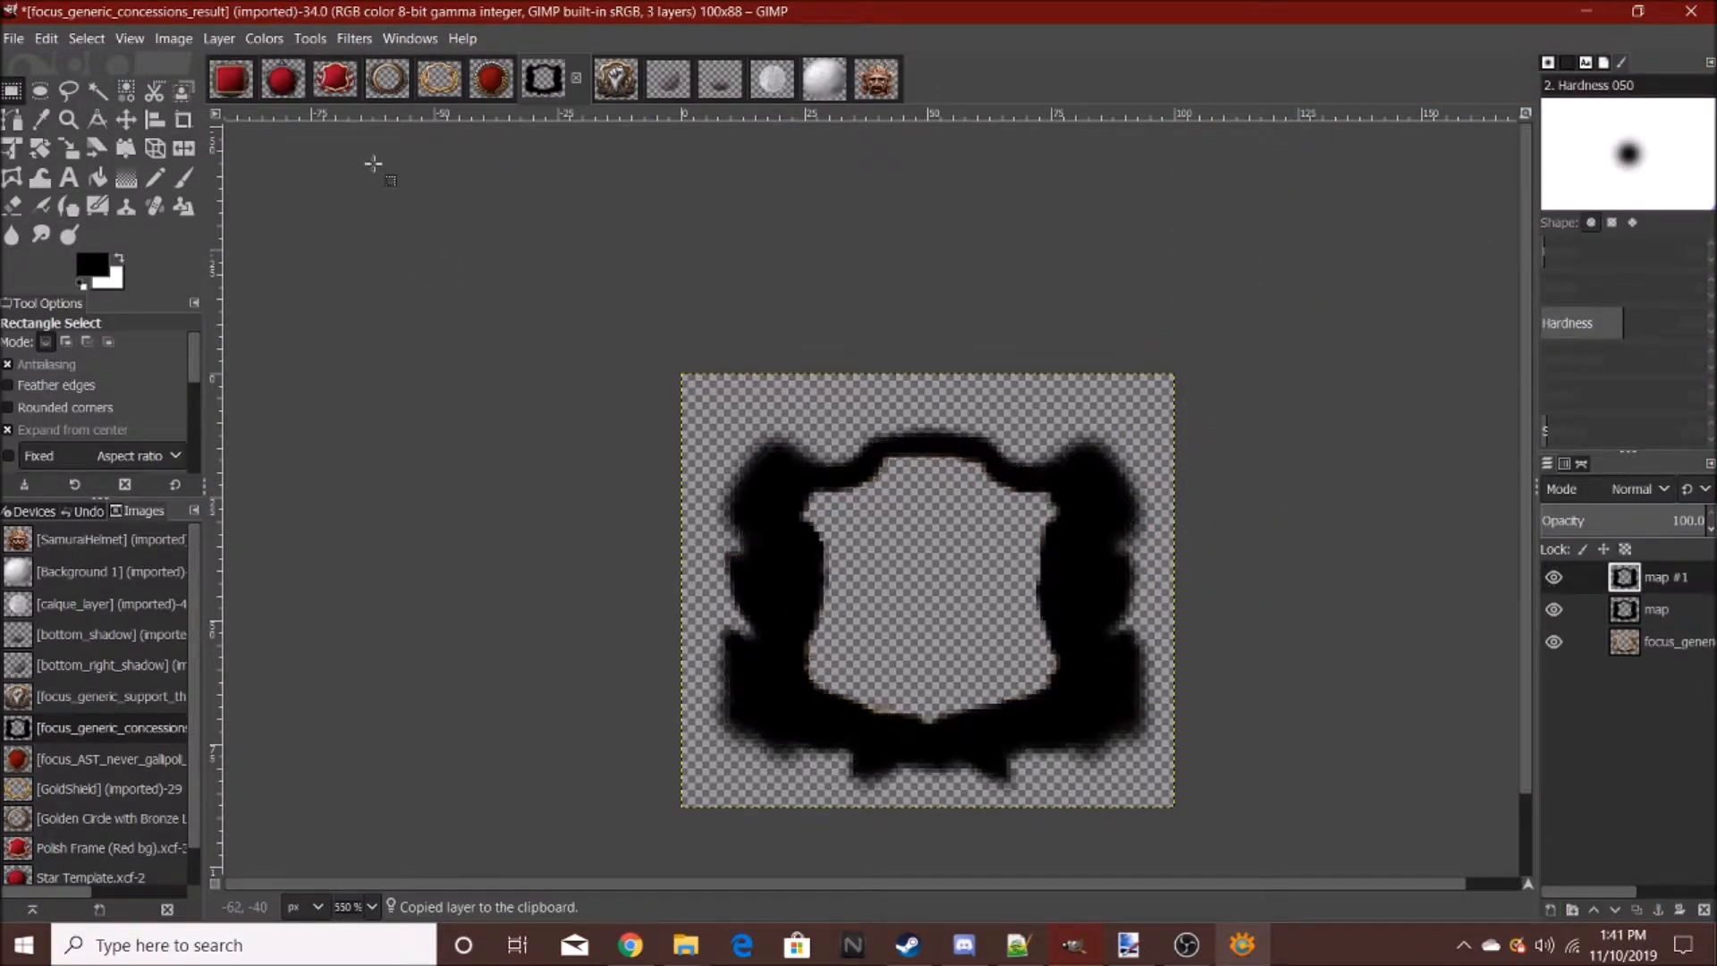
- Apply a Gaussian Blur of 3.50 in X and Y to the new silhouette layer
{"action": "left_click", "coordinate": [354, 38]}
{"action": "mouse_move", "coordinate": [359, 187]}
{"action": "left_click", "coordinate": [675, 183]}
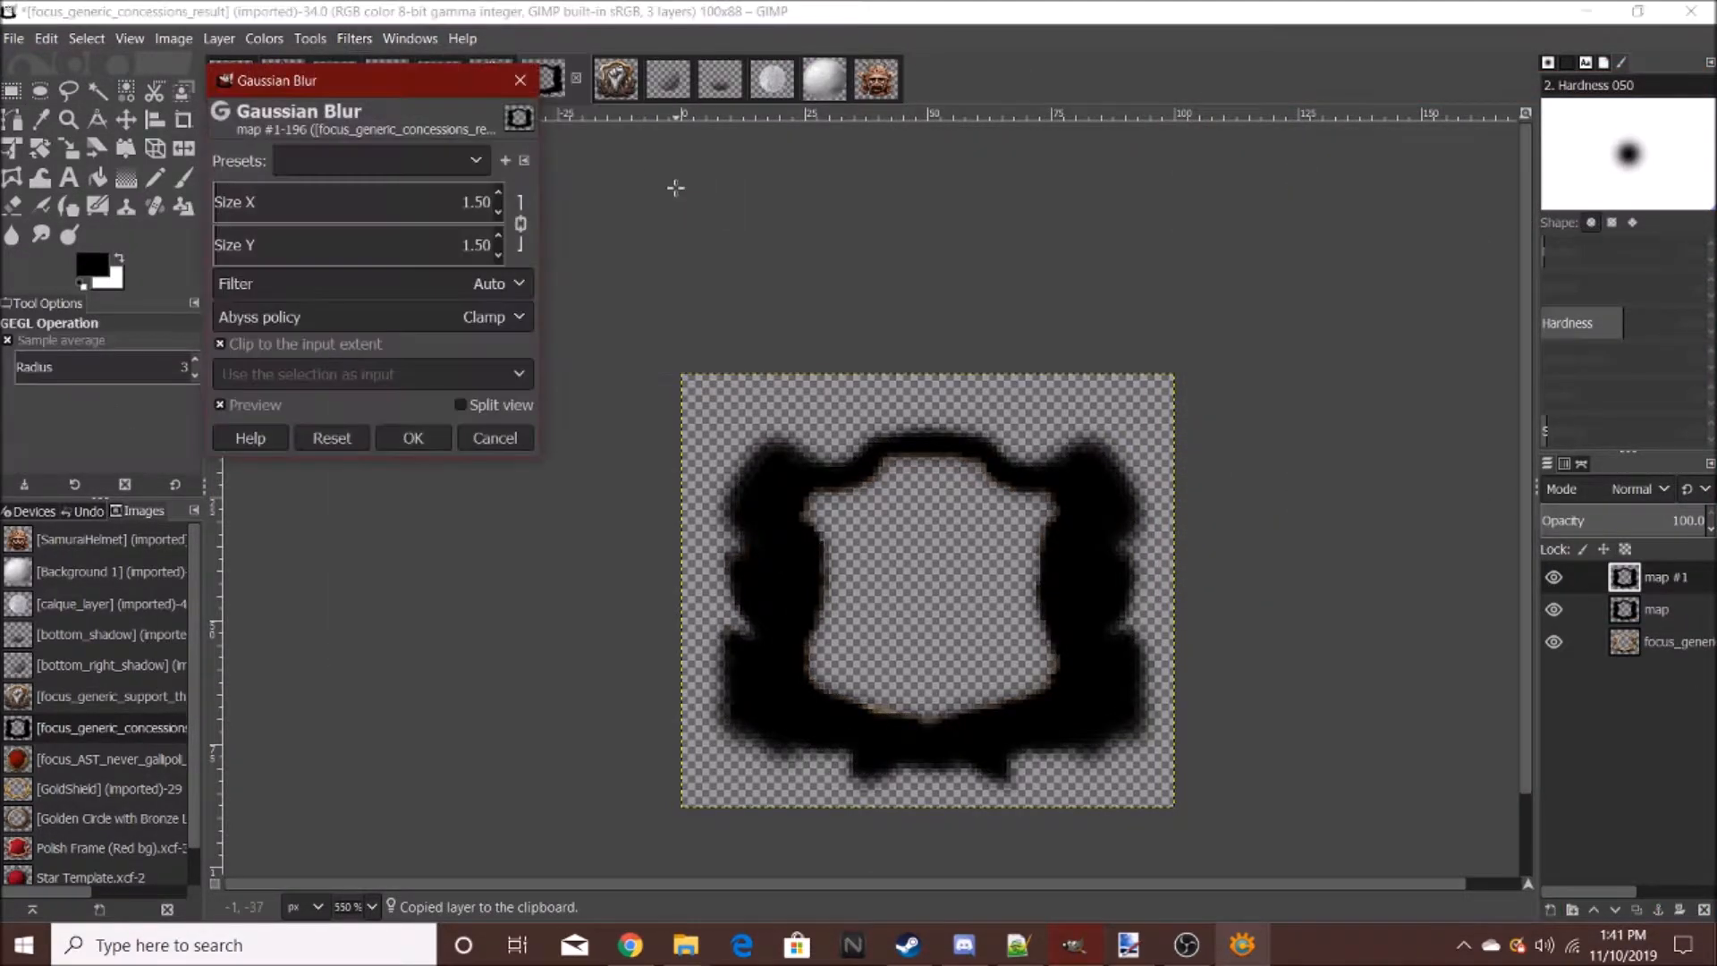
{"action": "double_click", "coordinate": [498, 194]}
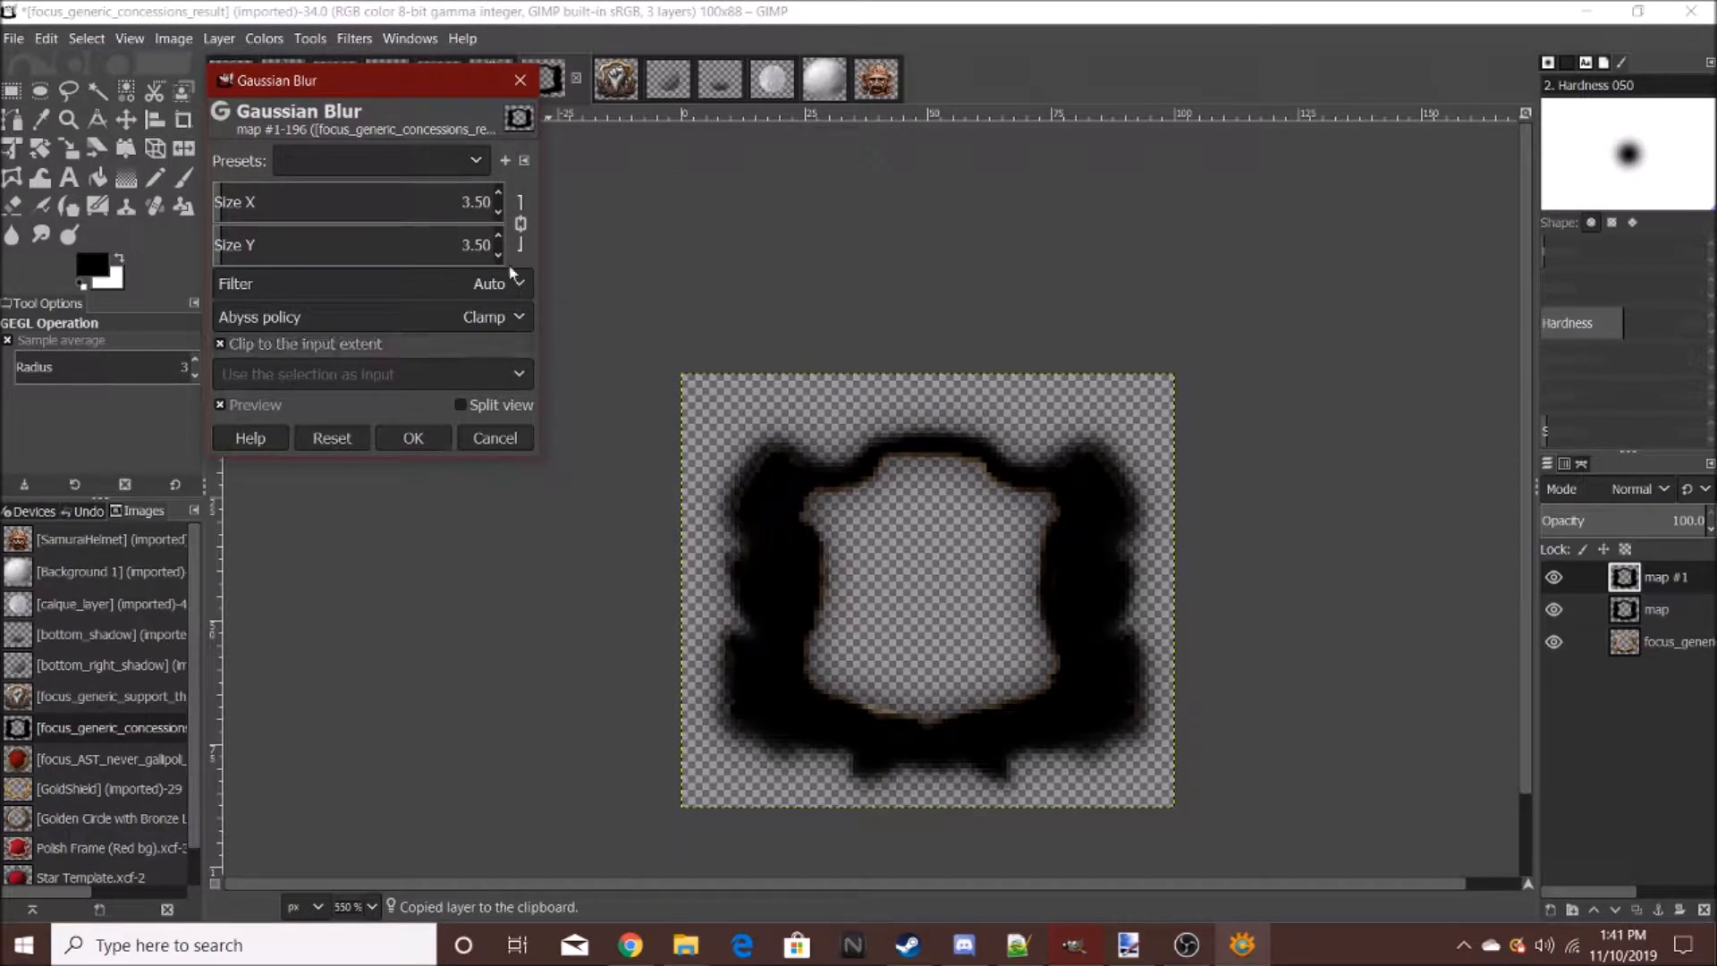
{"action": "left_click", "coordinate": [410, 436]}
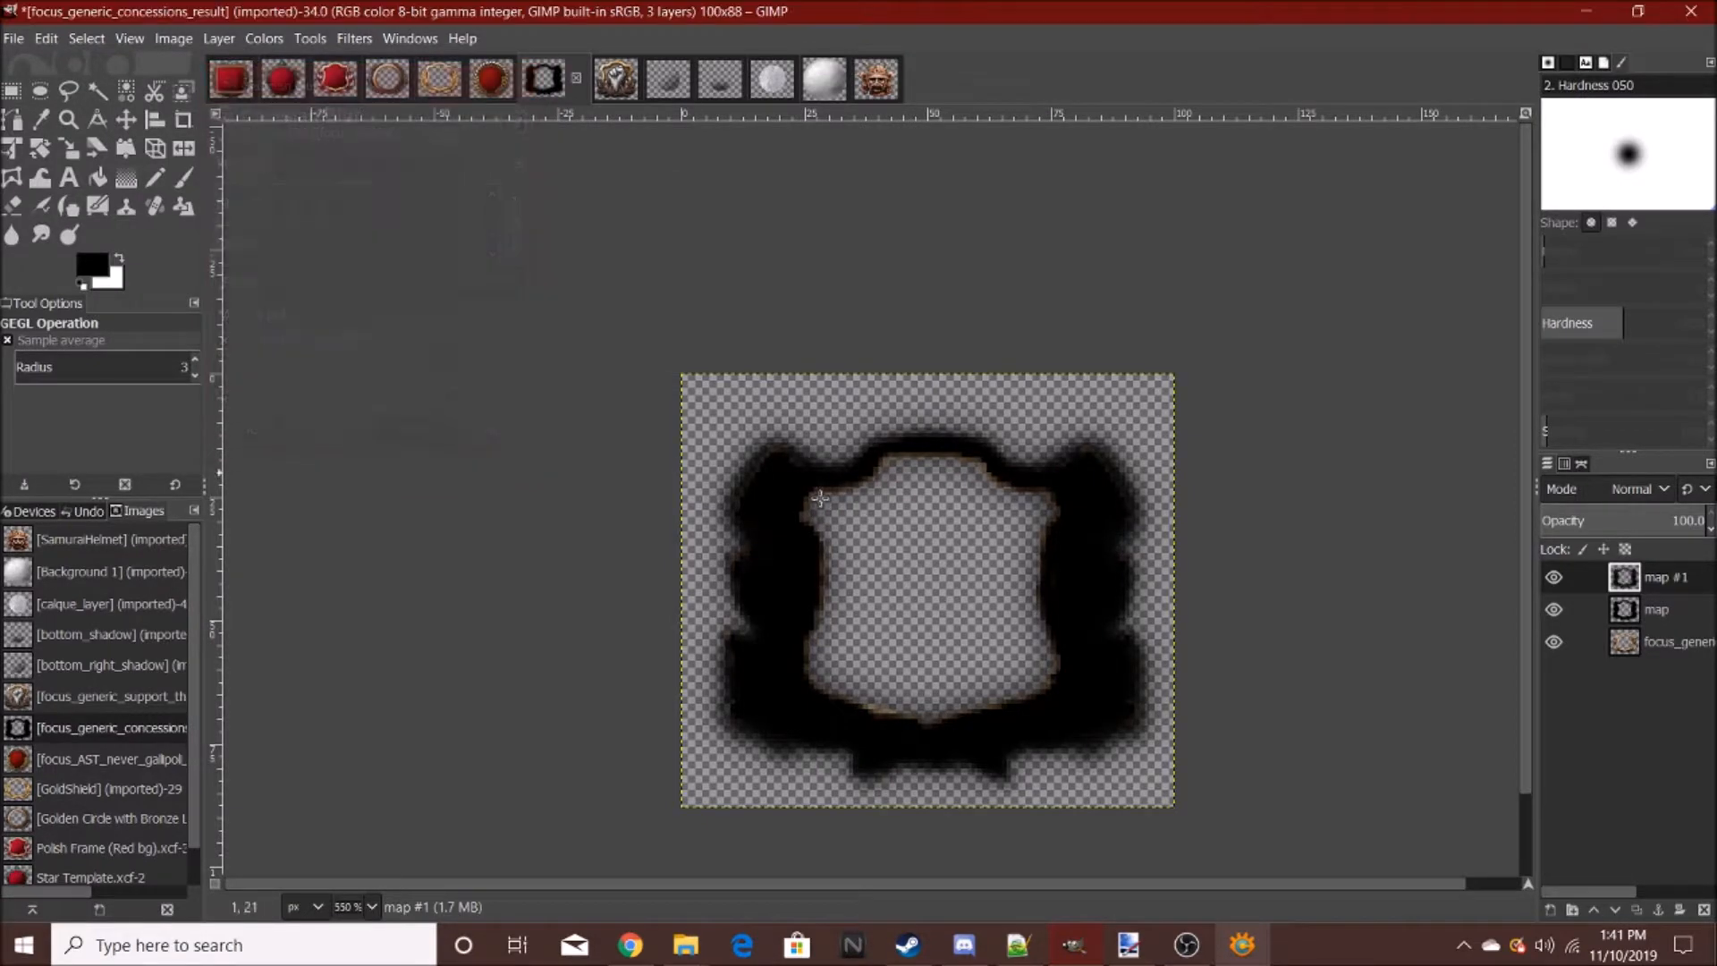
- Merge the blurred silhouette down into the map layer and move that layer beneath the frame layer, keeping the two separate
{"action": "right_click", "coordinate": [1648, 584]}
{"action": "left_click", "coordinate": [1522, 280]}
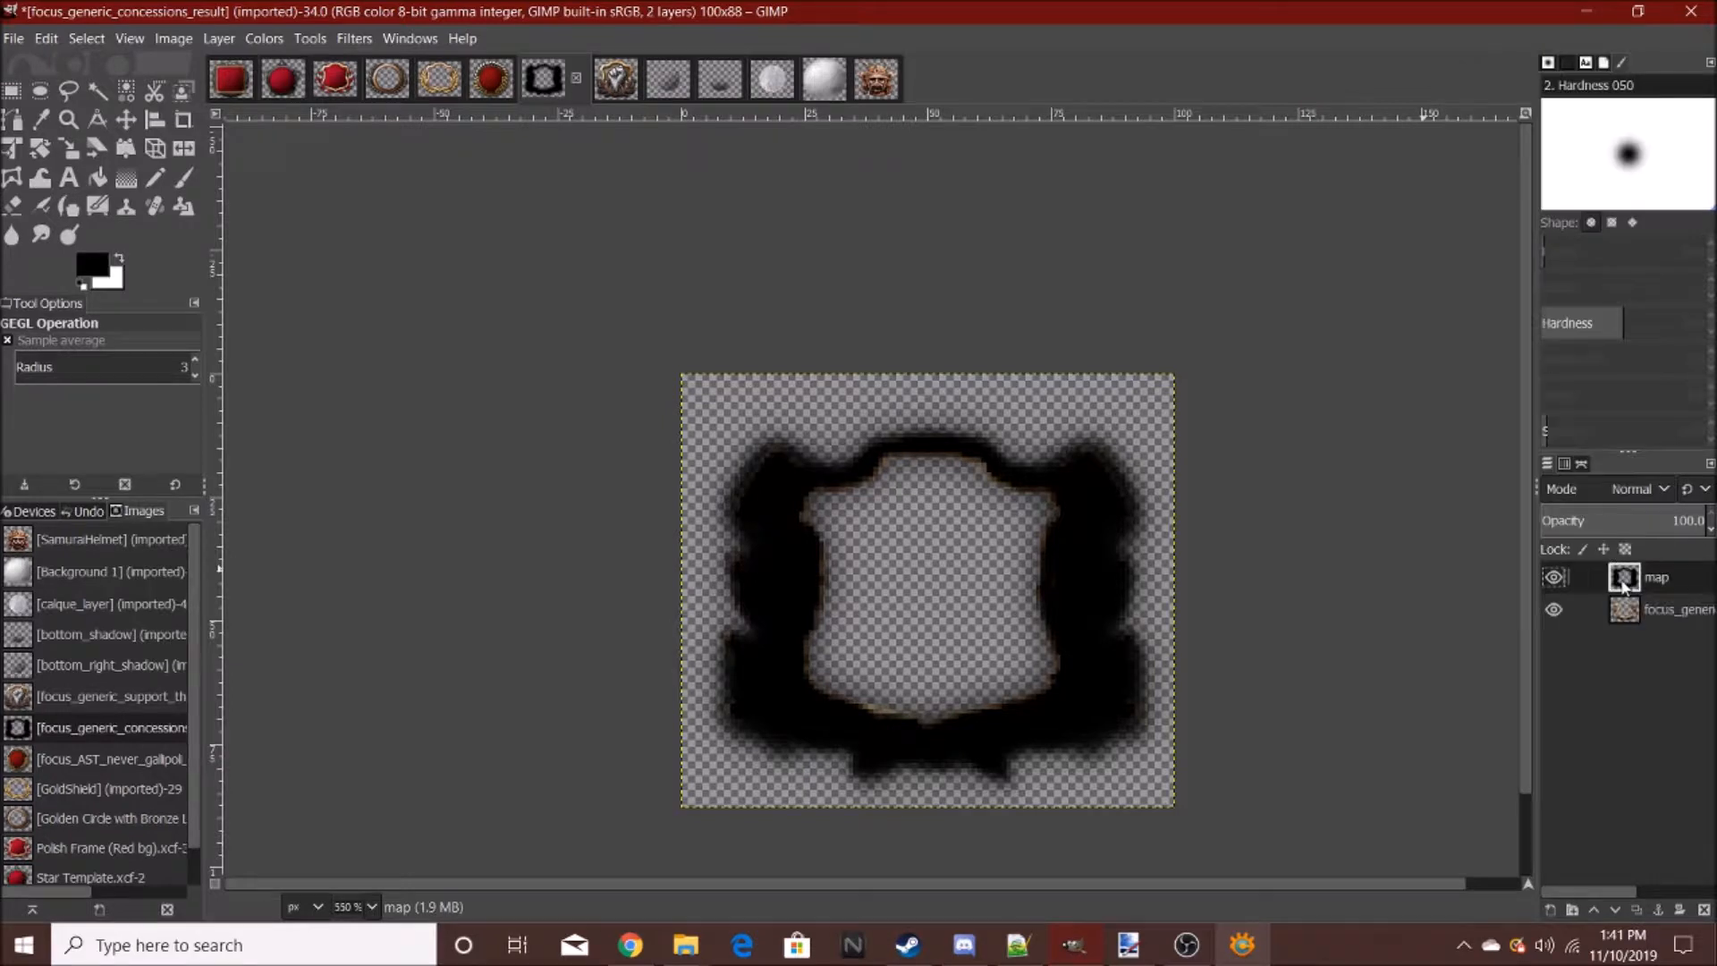
{"action": "left_click_drag", "start_coordinate": [1624, 583], "coordinate": [1647, 655]}
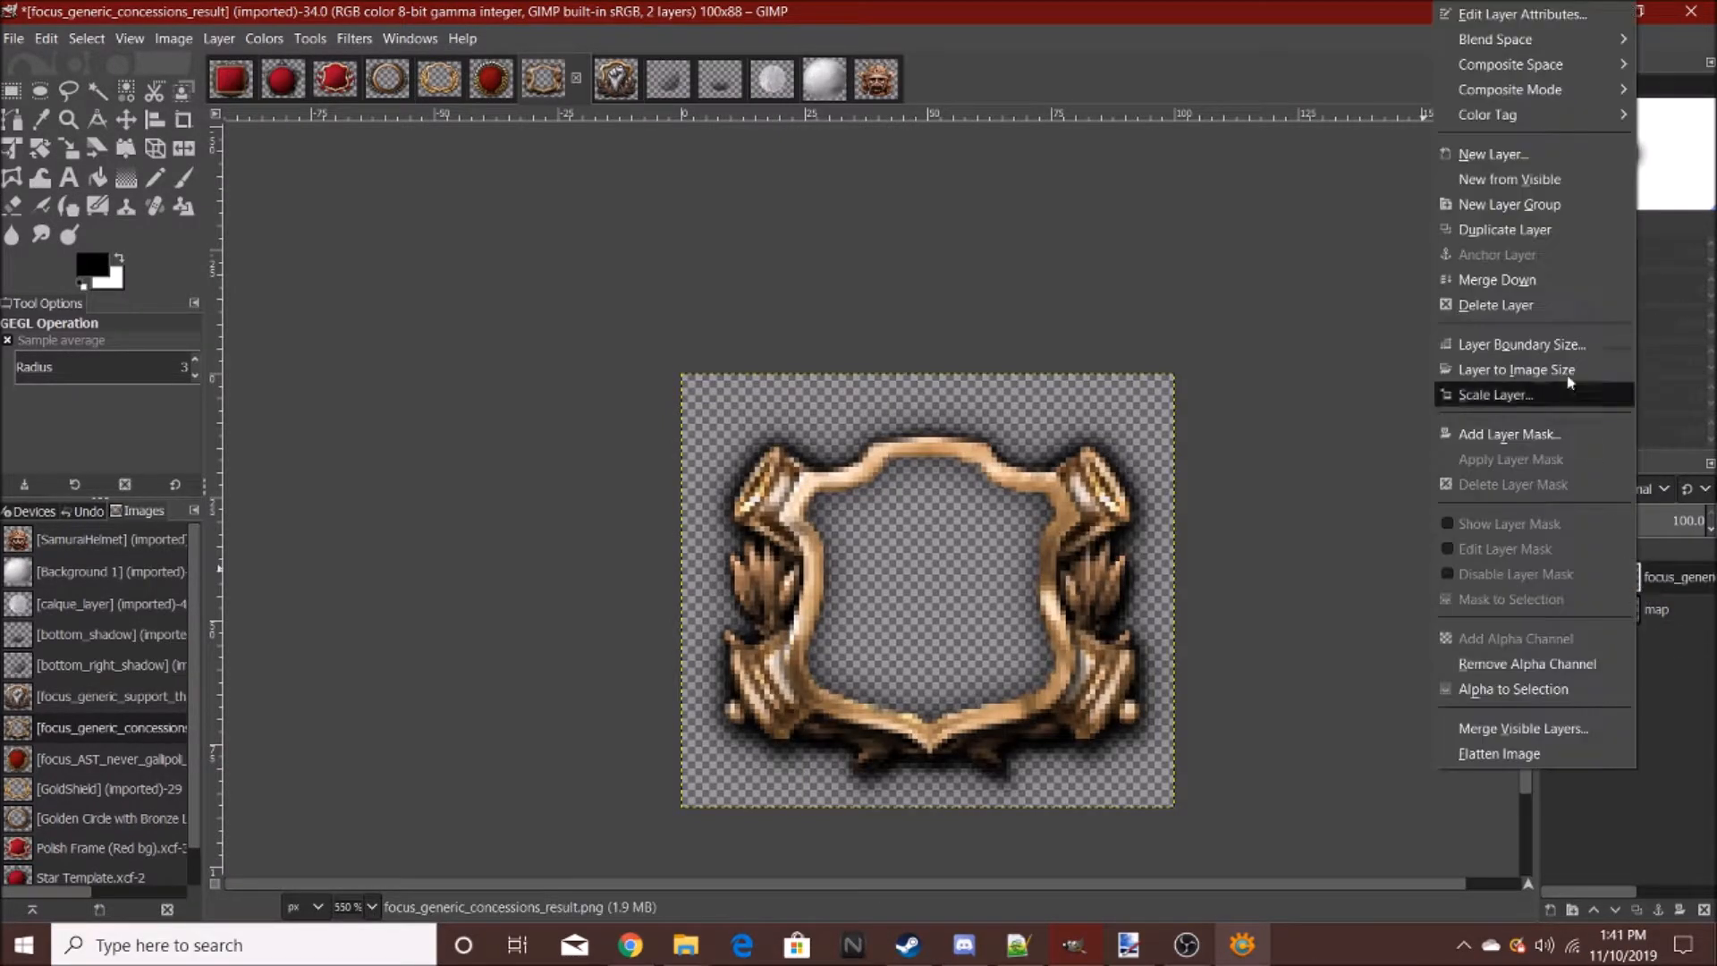
{"action": "left_click", "coordinate": [1512, 280]}
{"action": "key", "text": "ctrl+z"}
- Set the map shadow layer's opacity to 65.9 and check the shadow around the frame
{"action": "left_click", "coordinate": [1656, 609]}
{"action": "left_click", "coordinate": [1653, 517]}
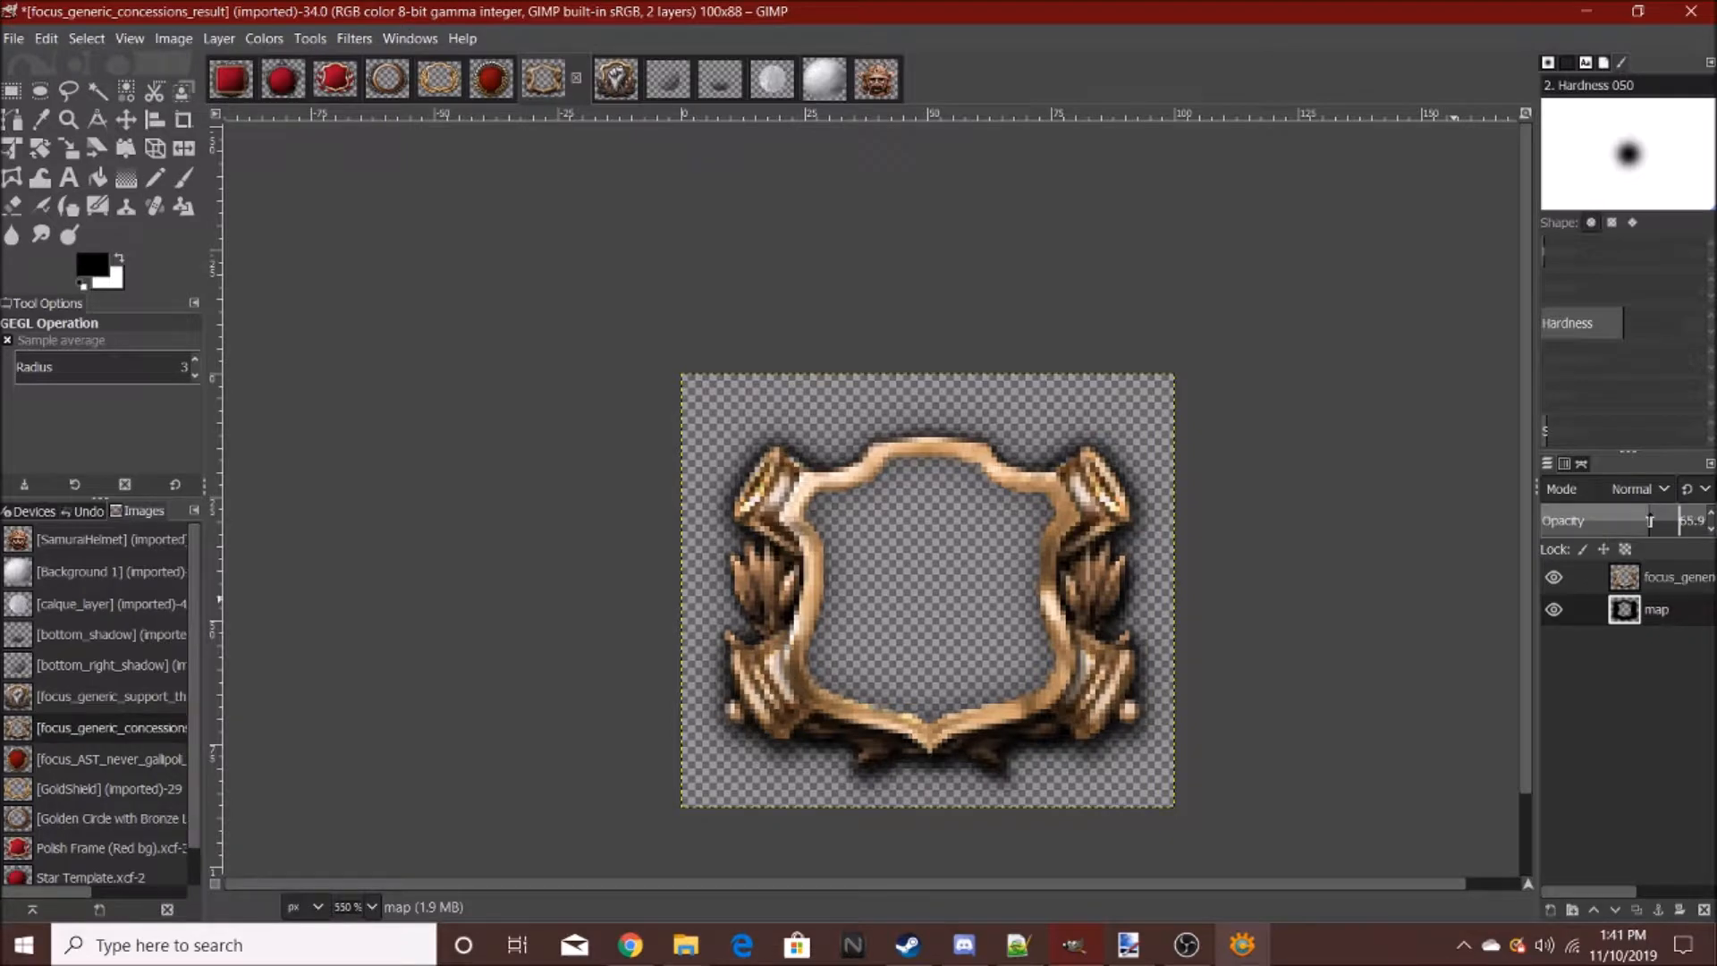
{"action": "scroll", "coordinate": [1103, 597], "scroll_direction": "down", "scroll_amount": 5}
{"action": "scroll", "coordinate": [1103, 599], "scroll_direction": "up", "scroll_amount": 6}
{"action": "scroll", "coordinate": [1037, 685], "scroll_direction": "down", "scroll_amount": 1}
{"action": "scroll", "coordinate": [1033, 689], "scroll_direction": "down", "scroll_amount": 3}
{"action": "scroll", "coordinate": [1037, 691], "scroll_direction": "up", "scroll_amount": 4}
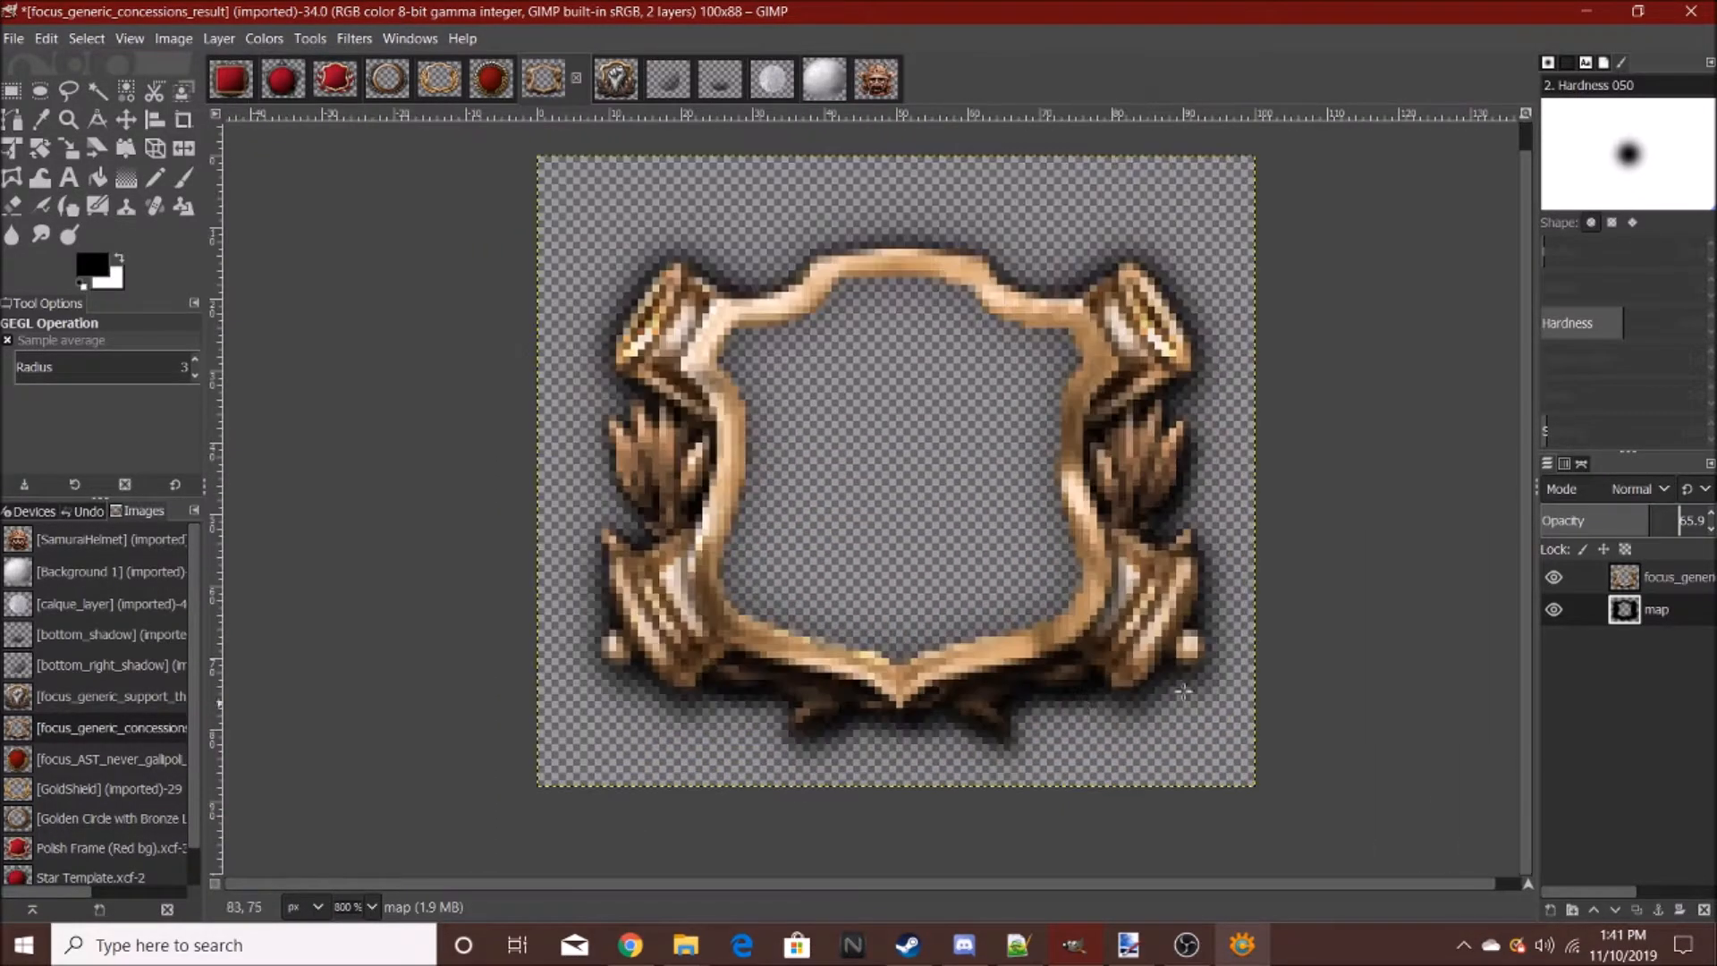
- Try merging the frame layer down onto the map shadow layer and undo the merge
{"action": "right_click", "coordinate": [1624, 579]}
{"action": "left_click", "coordinate": [1467, 277]}
{"action": "scroll", "coordinate": [1170, 523], "scroll_direction": "down", "scroll_amount": 7}
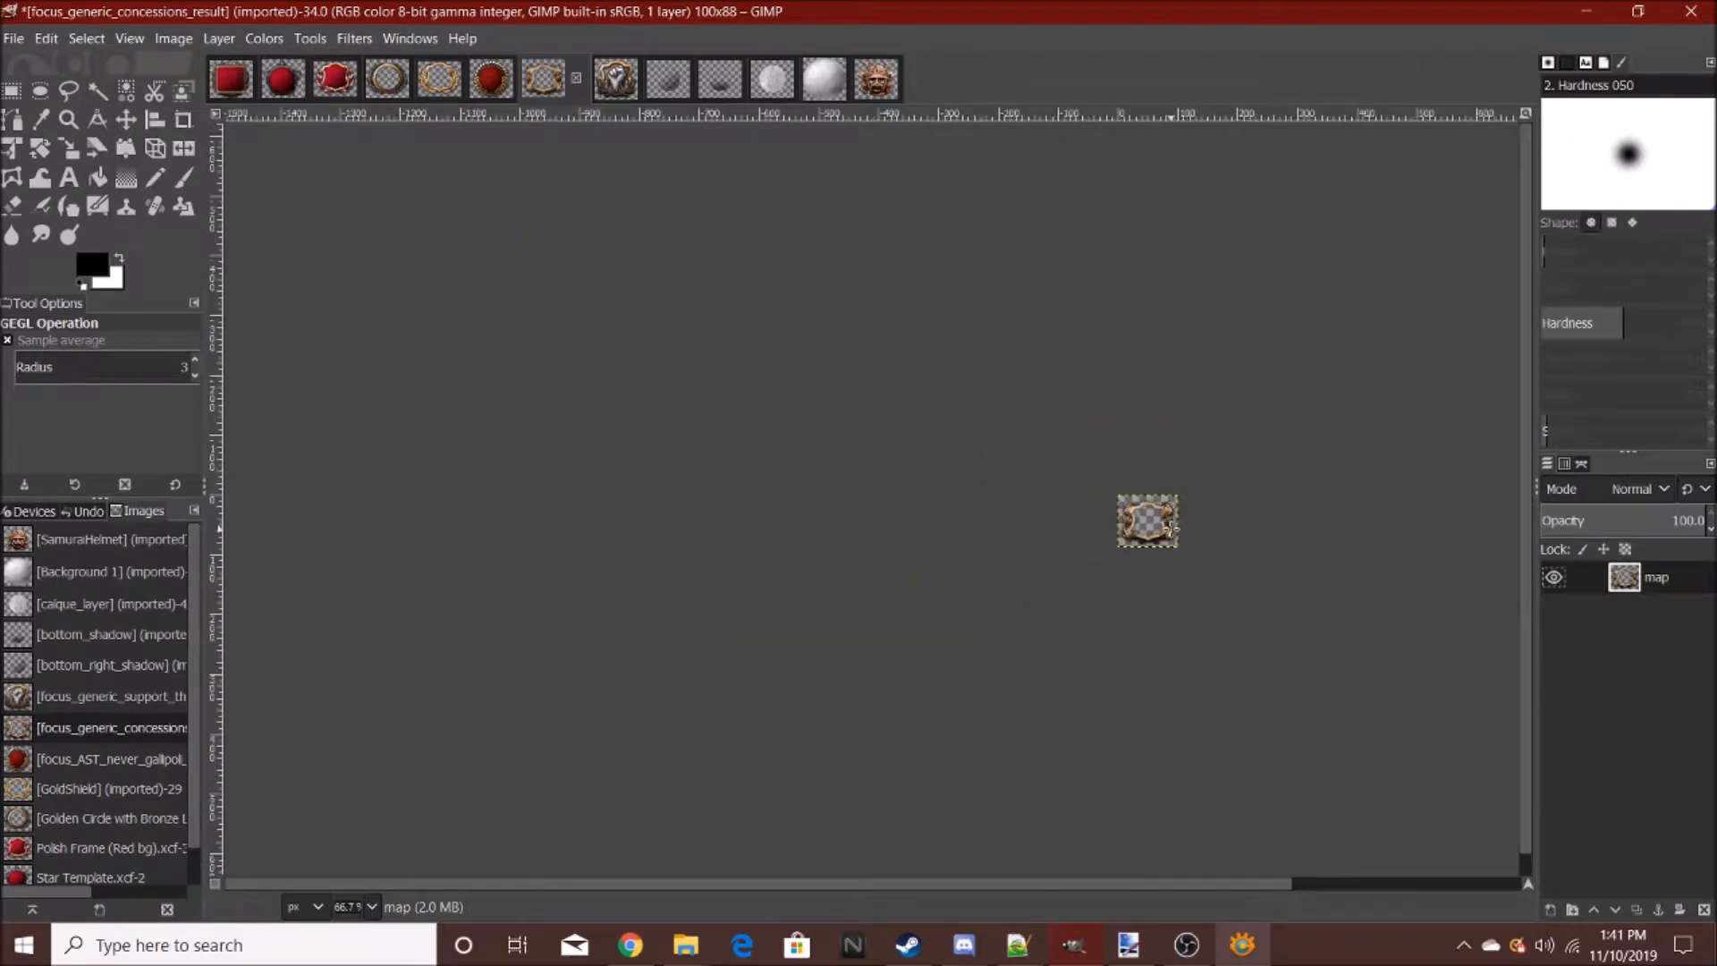
{"action": "scroll", "coordinate": [1172, 527], "scroll_direction": "up", "scroll_amount": 6}
{"action": "scroll", "coordinate": [1101, 535], "scroll_direction": "down", "scroll_amount": 5}
{"action": "scroll", "coordinate": [1100, 535], "scroll_direction": "up", "scroll_amount": 5}
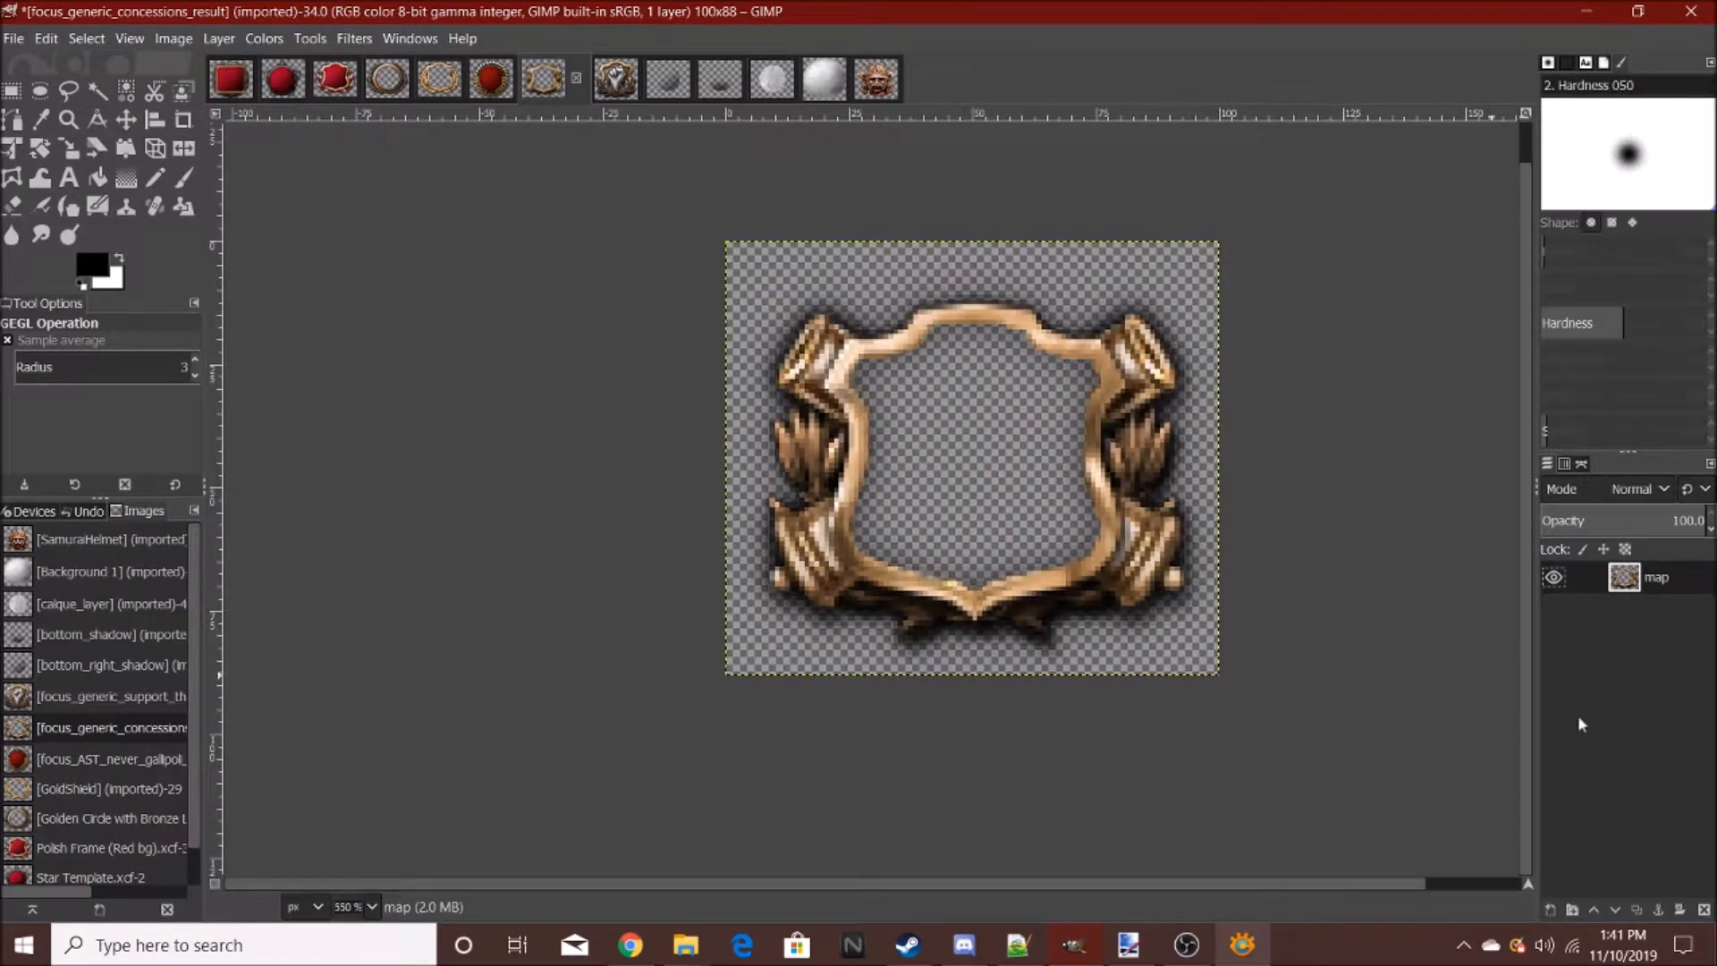
{"action": "key", "text": "ctrl+z"}
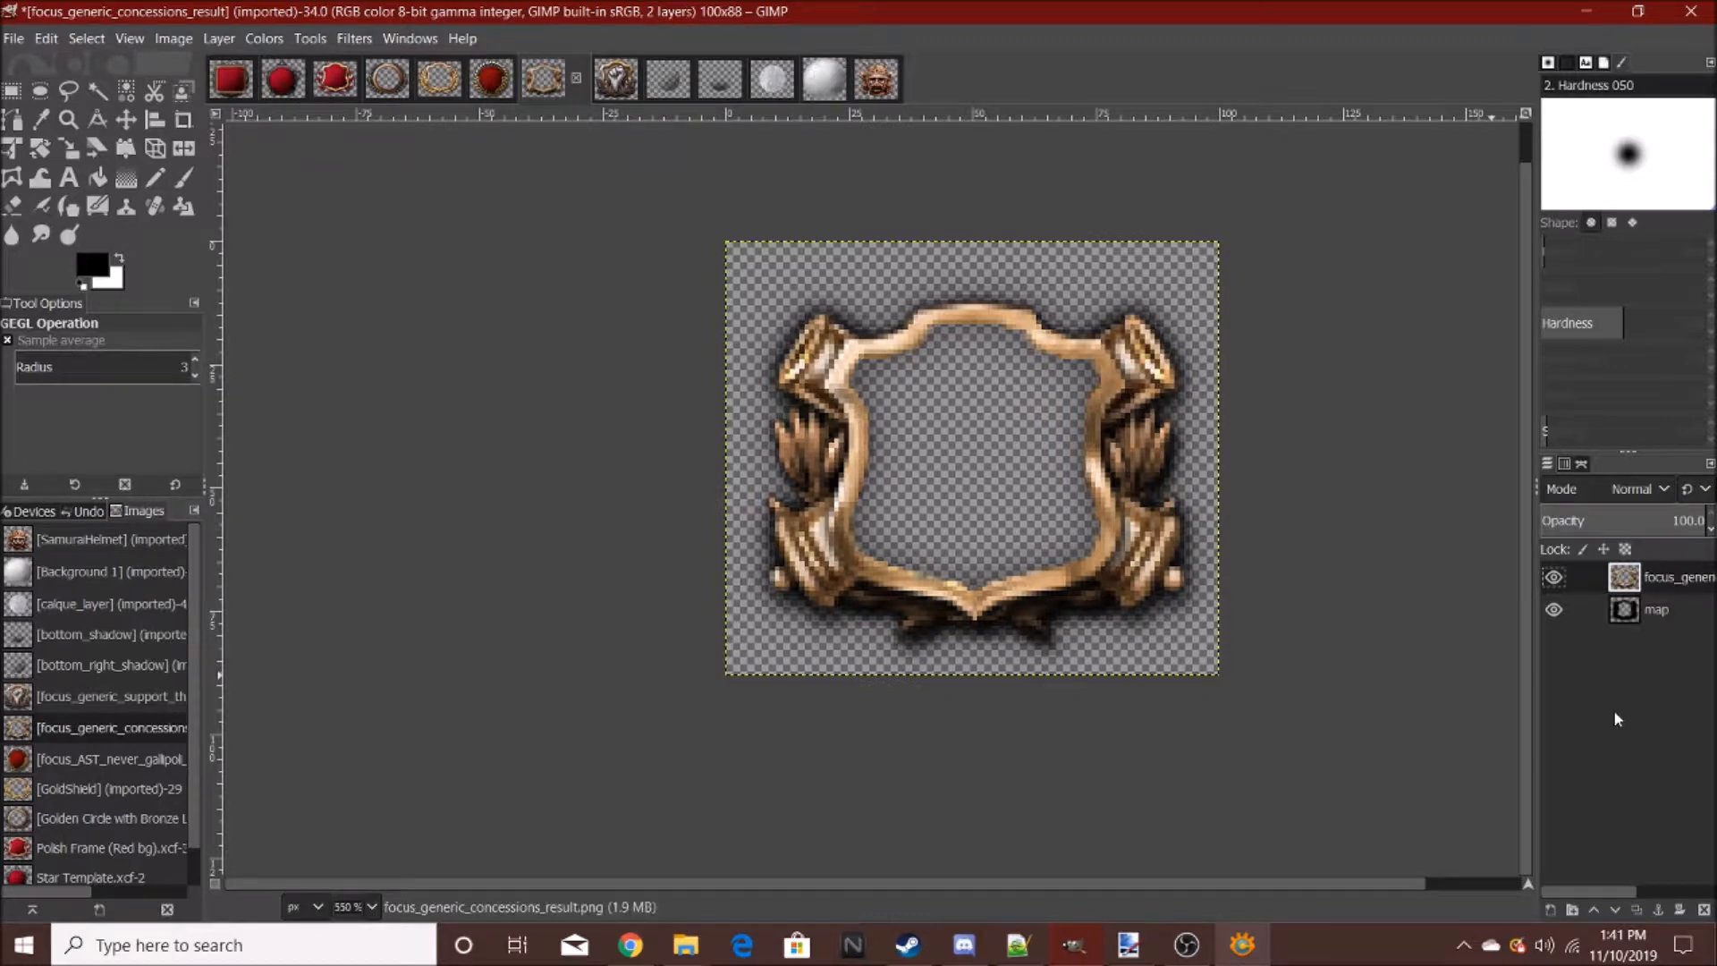
- Create a new transparent 100 x 88 px layer above the frame layer
{"action": "right_click", "coordinate": [1619, 703]}
{"action": "left_click", "coordinate": [1469, 158]}
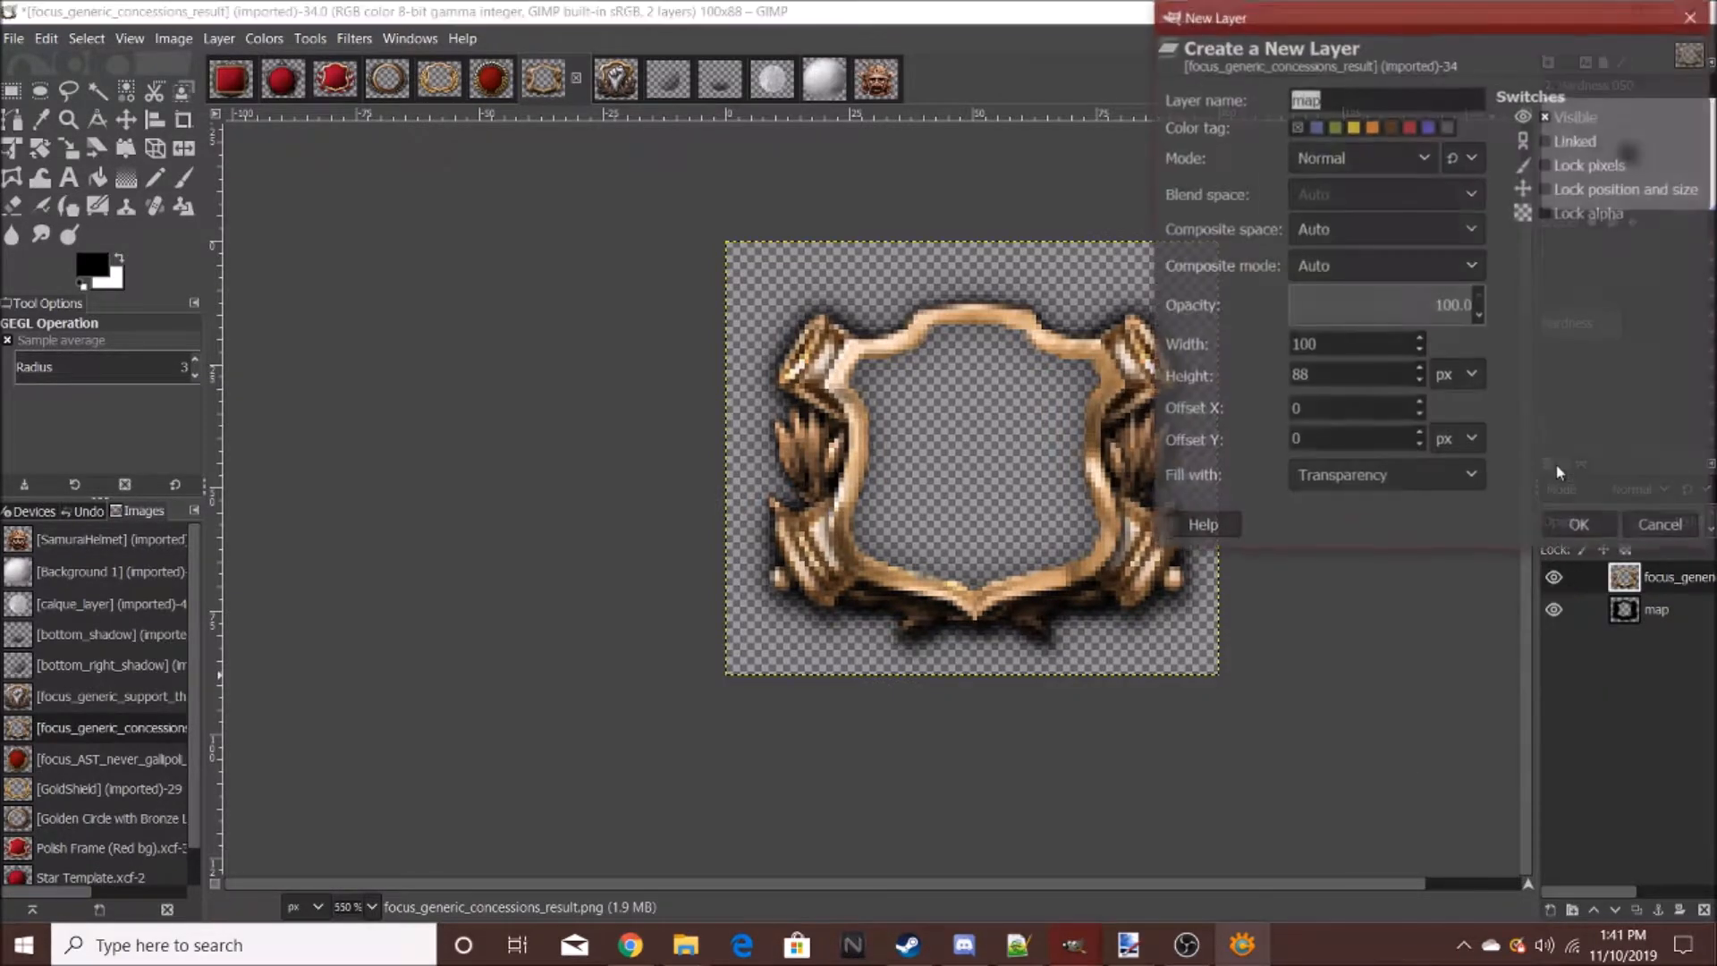
{"action": "left_click", "coordinate": [1581, 529]}
- Fuzzy-select the transparent interior of the shield on the frame layer
{"action": "scroll", "coordinate": [1131, 484], "scroll_direction": "up", "scroll_amount": 2}
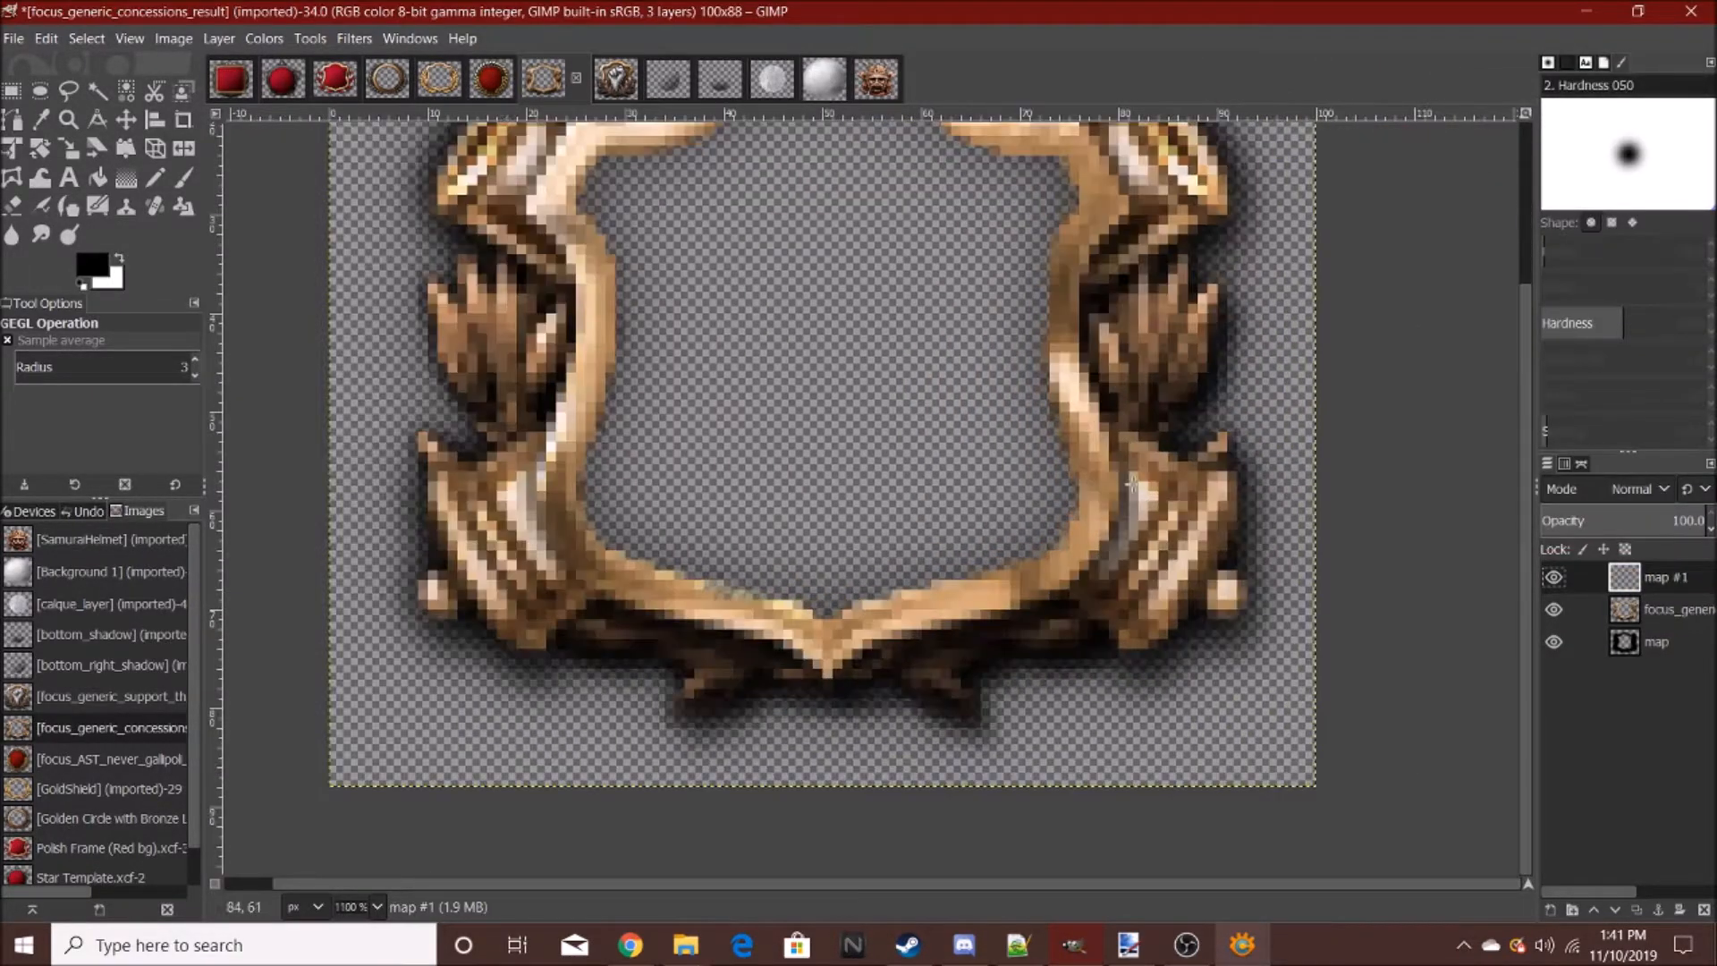
{"action": "left_click", "coordinate": [96, 90]}
{"action": "left_click", "coordinate": [842, 405]}
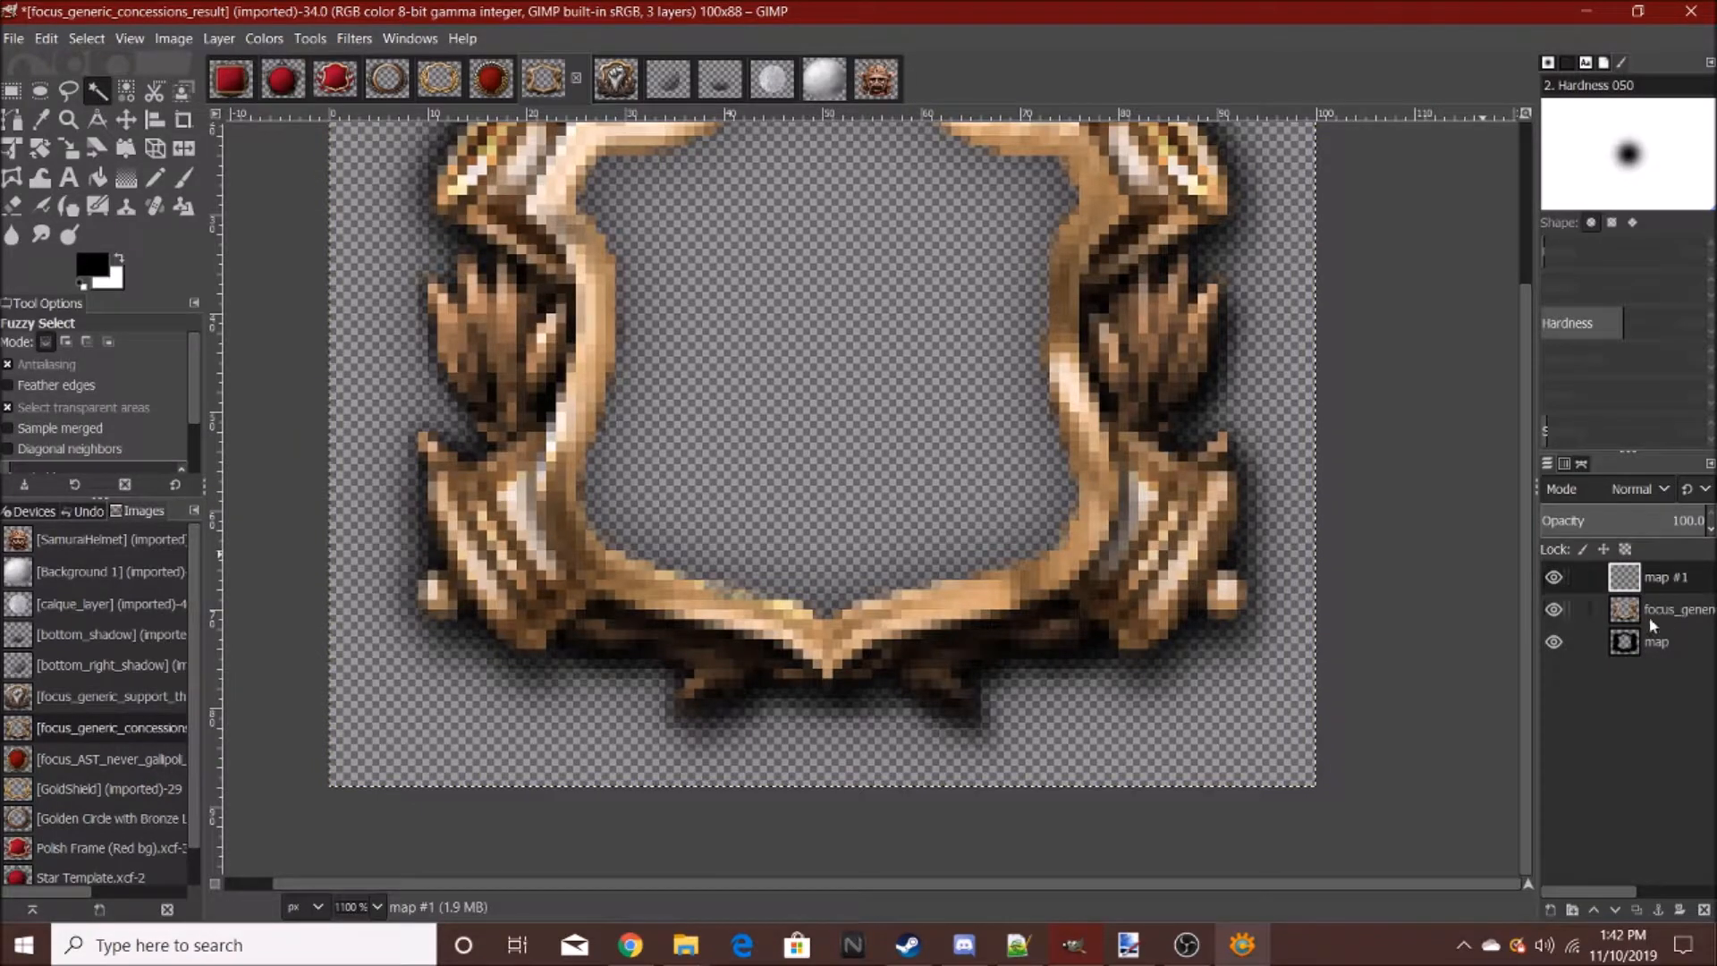
{"action": "scroll", "coordinate": [842, 405], "scroll_direction": "up", "scroll_amount": 2}
- Shrink the interior selection by 1 px twice
{"action": "left_click", "coordinate": [88, 39]}
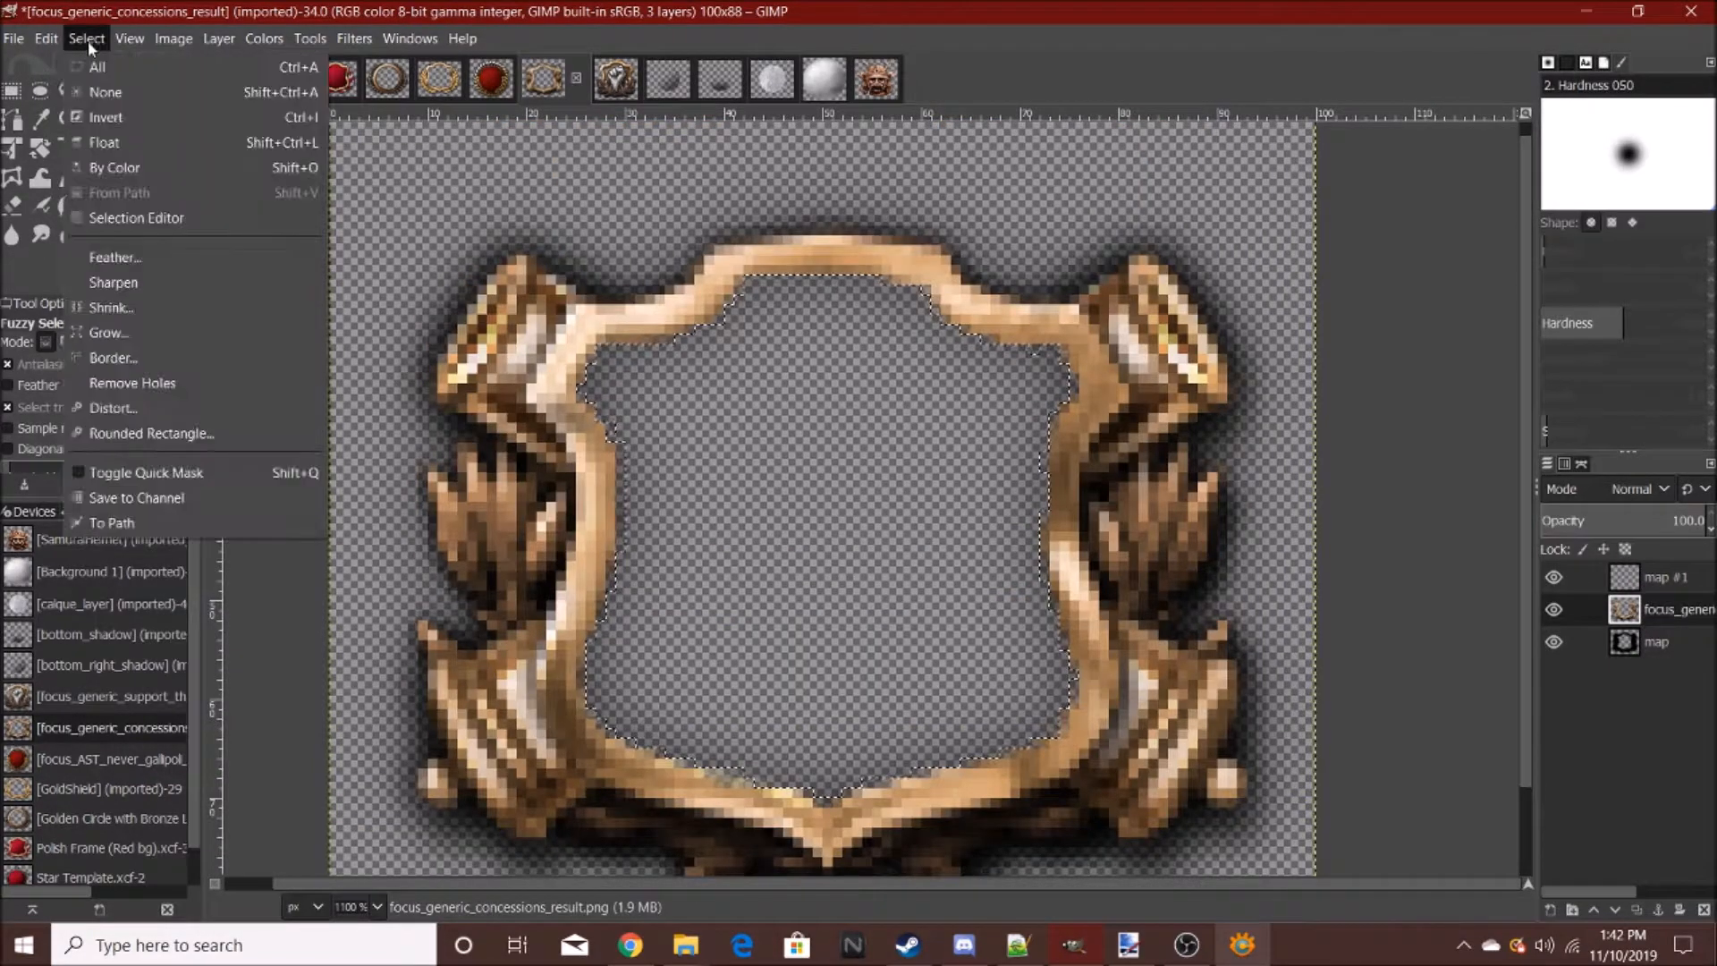
{"action": "left_click", "coordinate": [107, 307]}
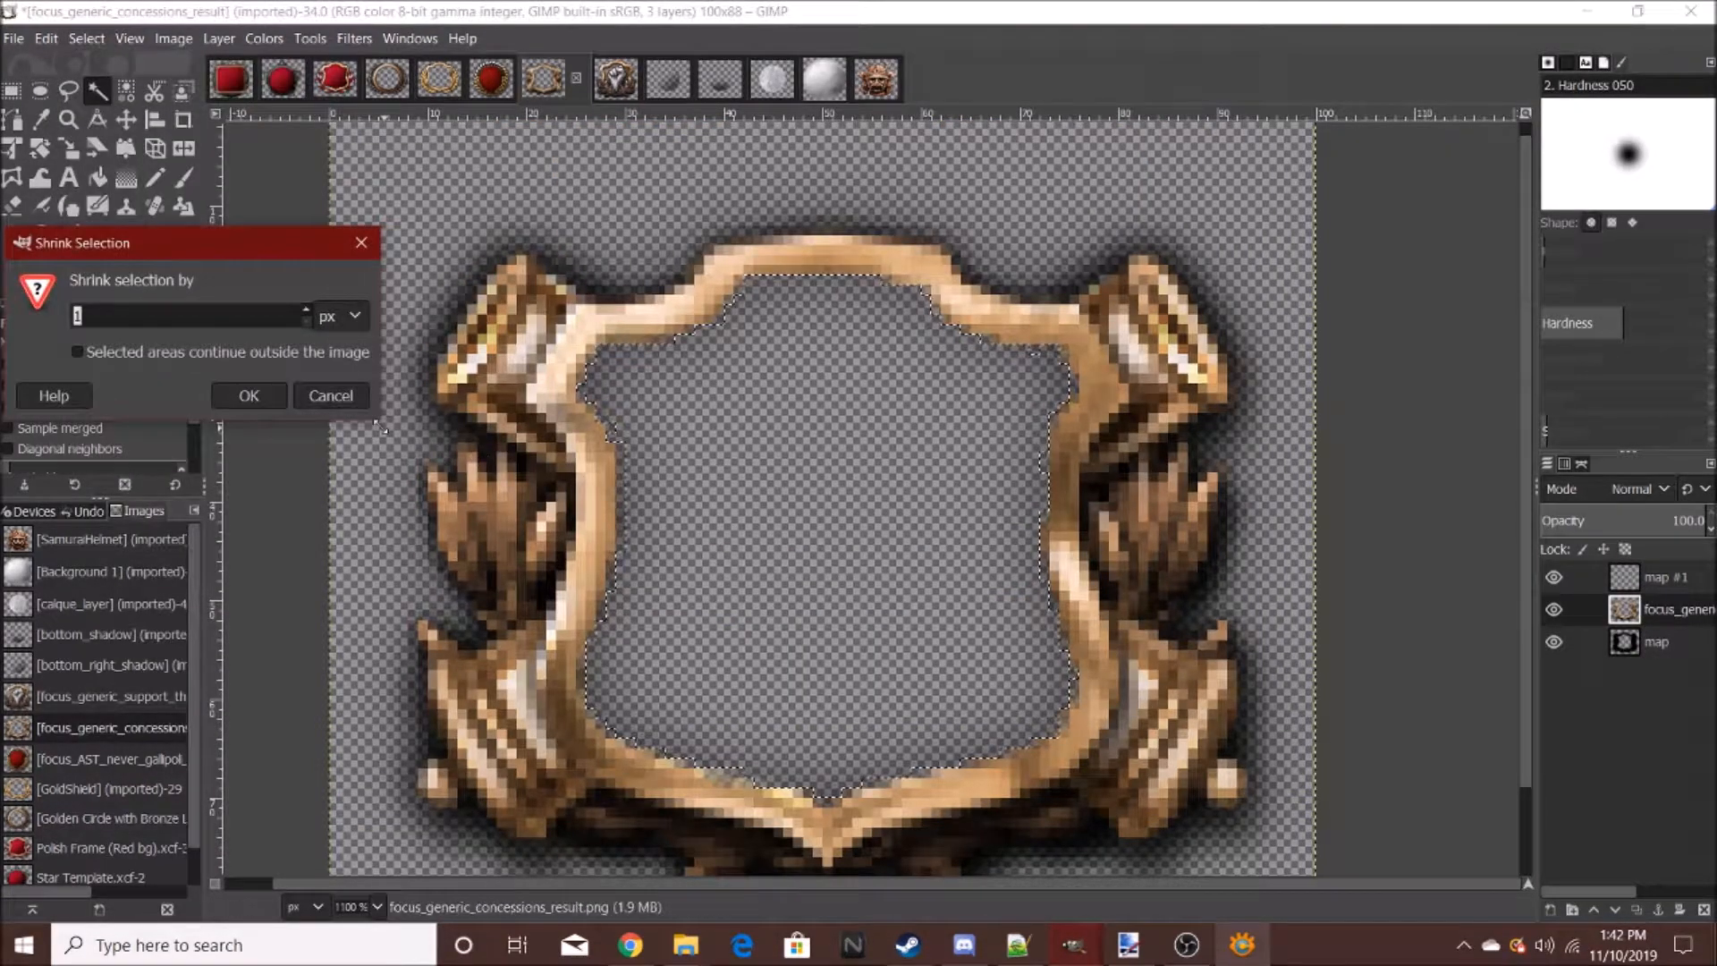
{"action": "left_click", "coordinate": [249, 396]}
{"action": "left_click", "coordinate": [88, 38]}
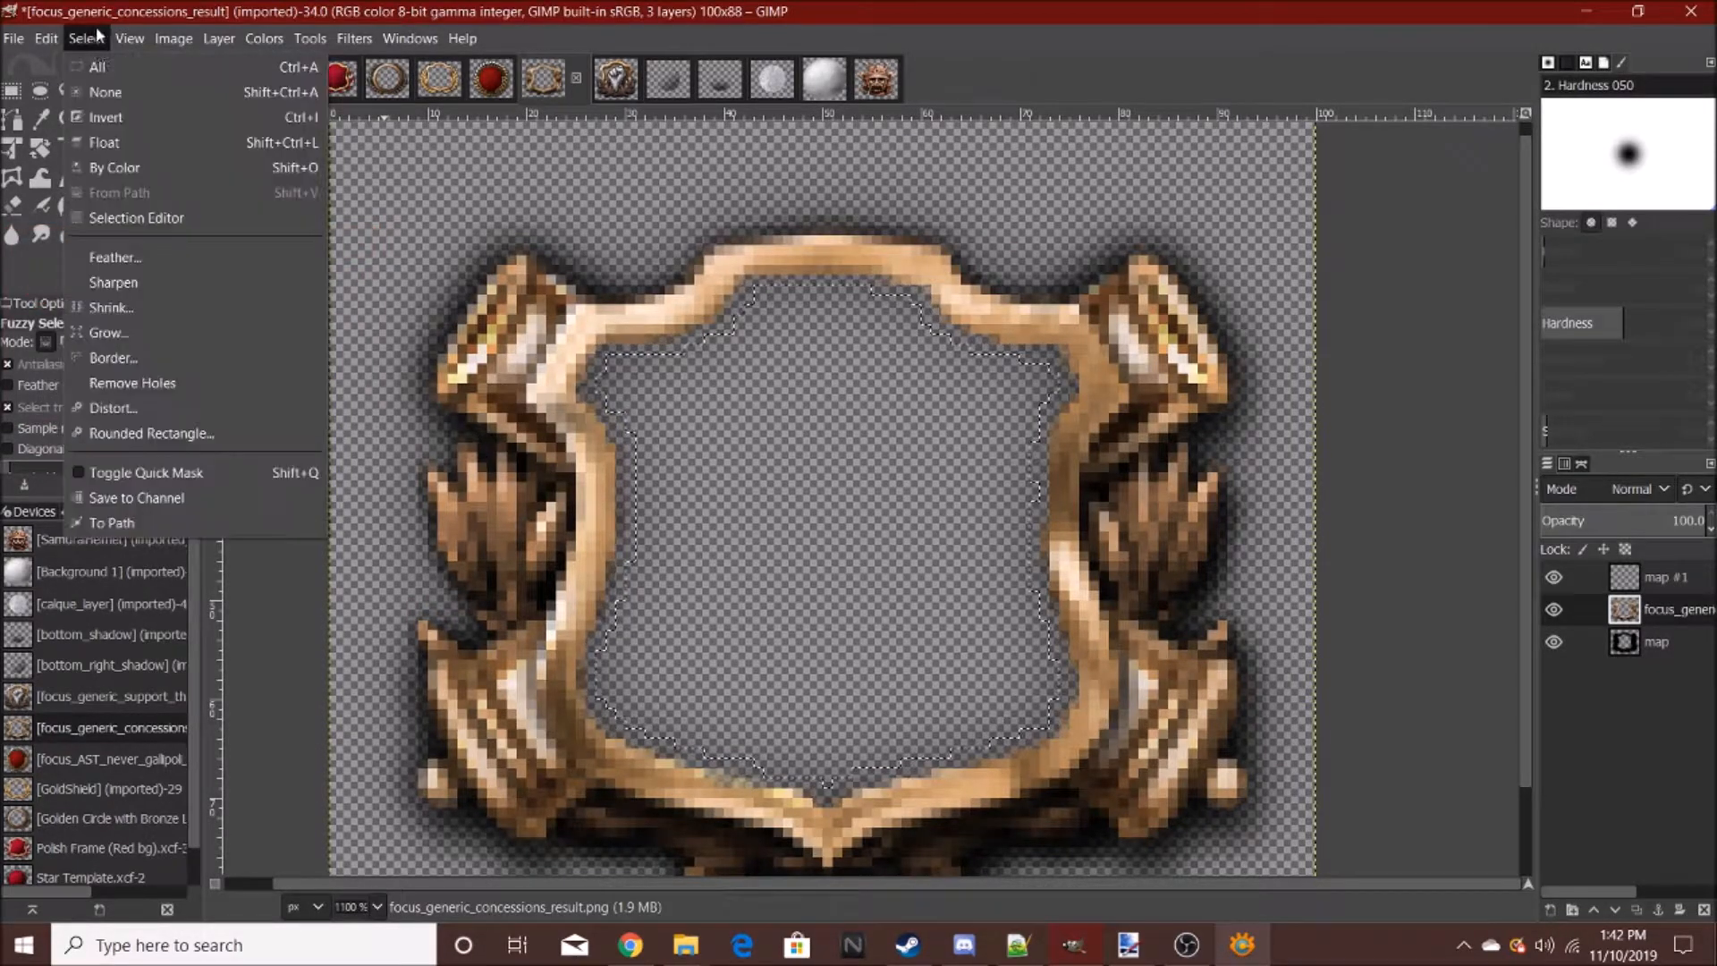
{"action": "left_click", "coordinate": [112, 307]}
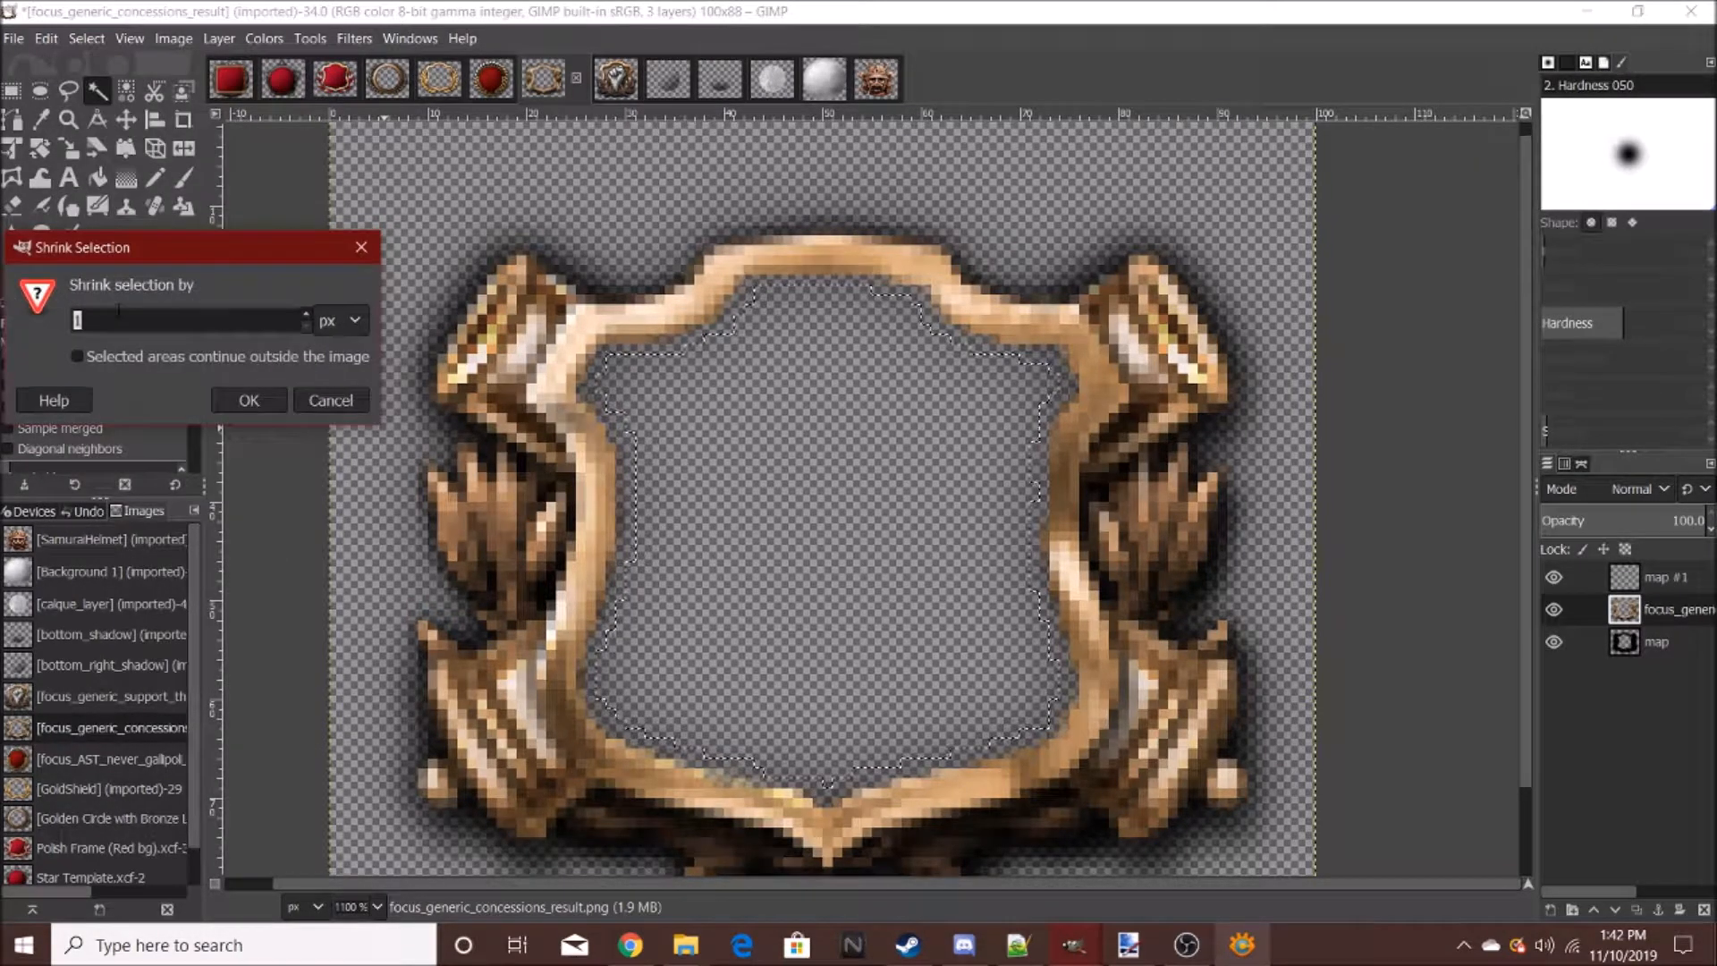
{"action": "key", "text": "Return"}
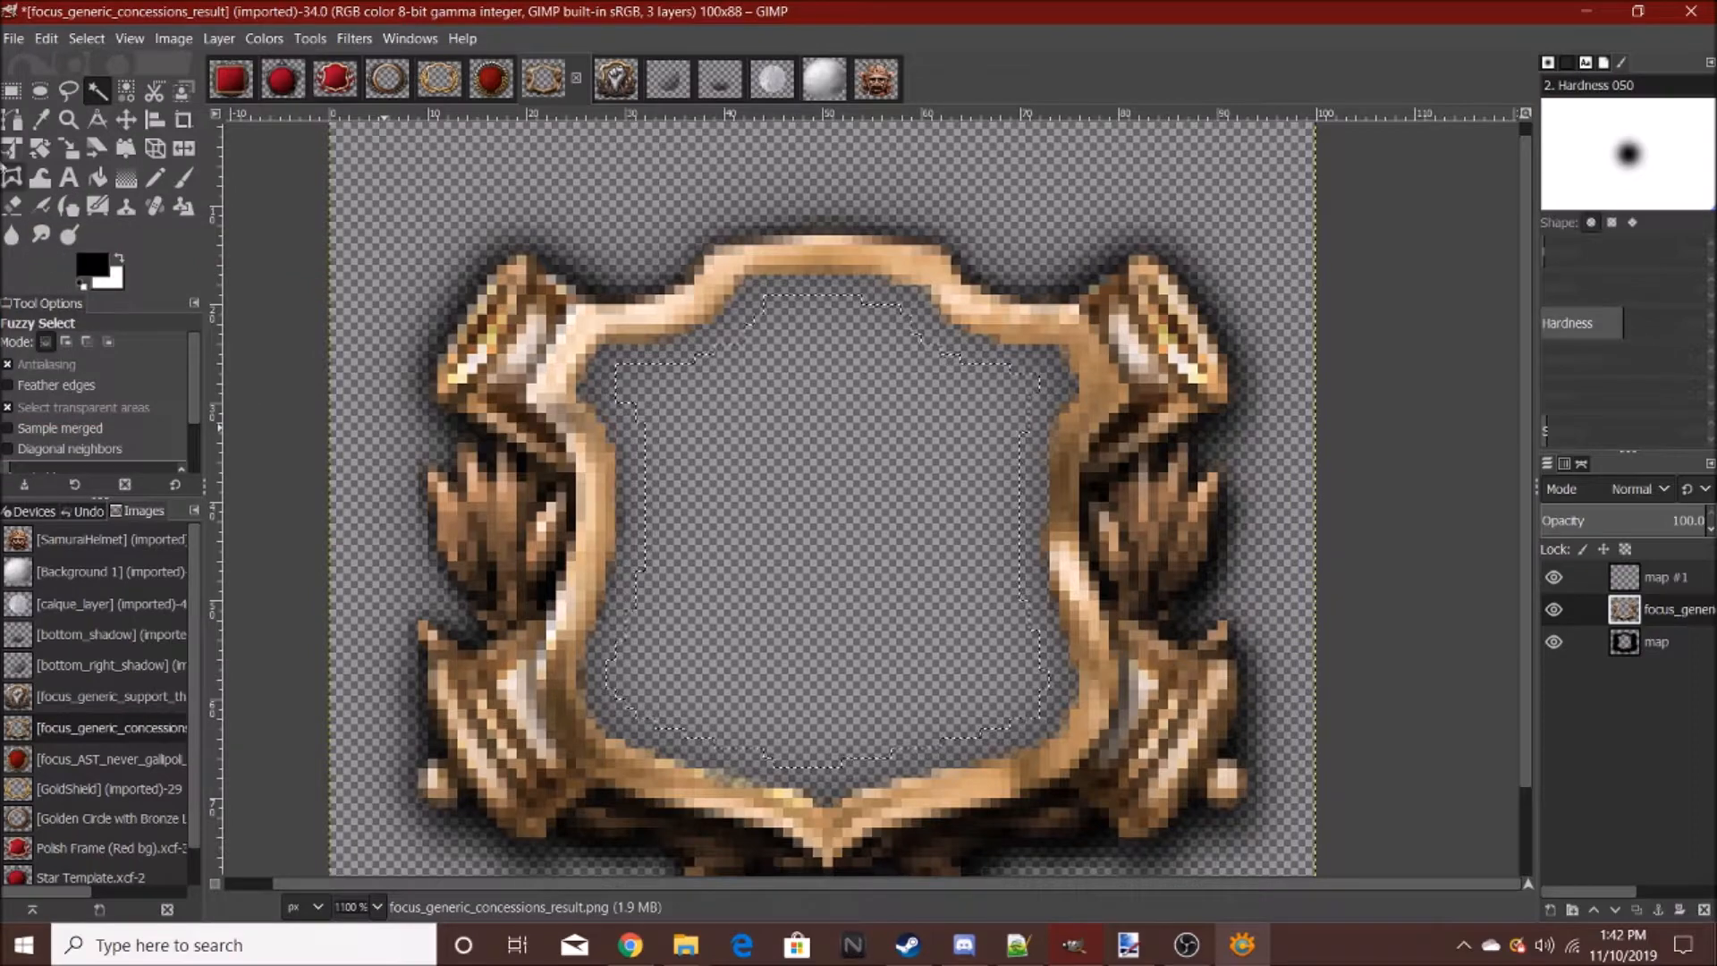
- Paint the shrunken selection white and the remaining gap between it and the frame black
{"action": "left_click", "coordinate": [183, 178]}
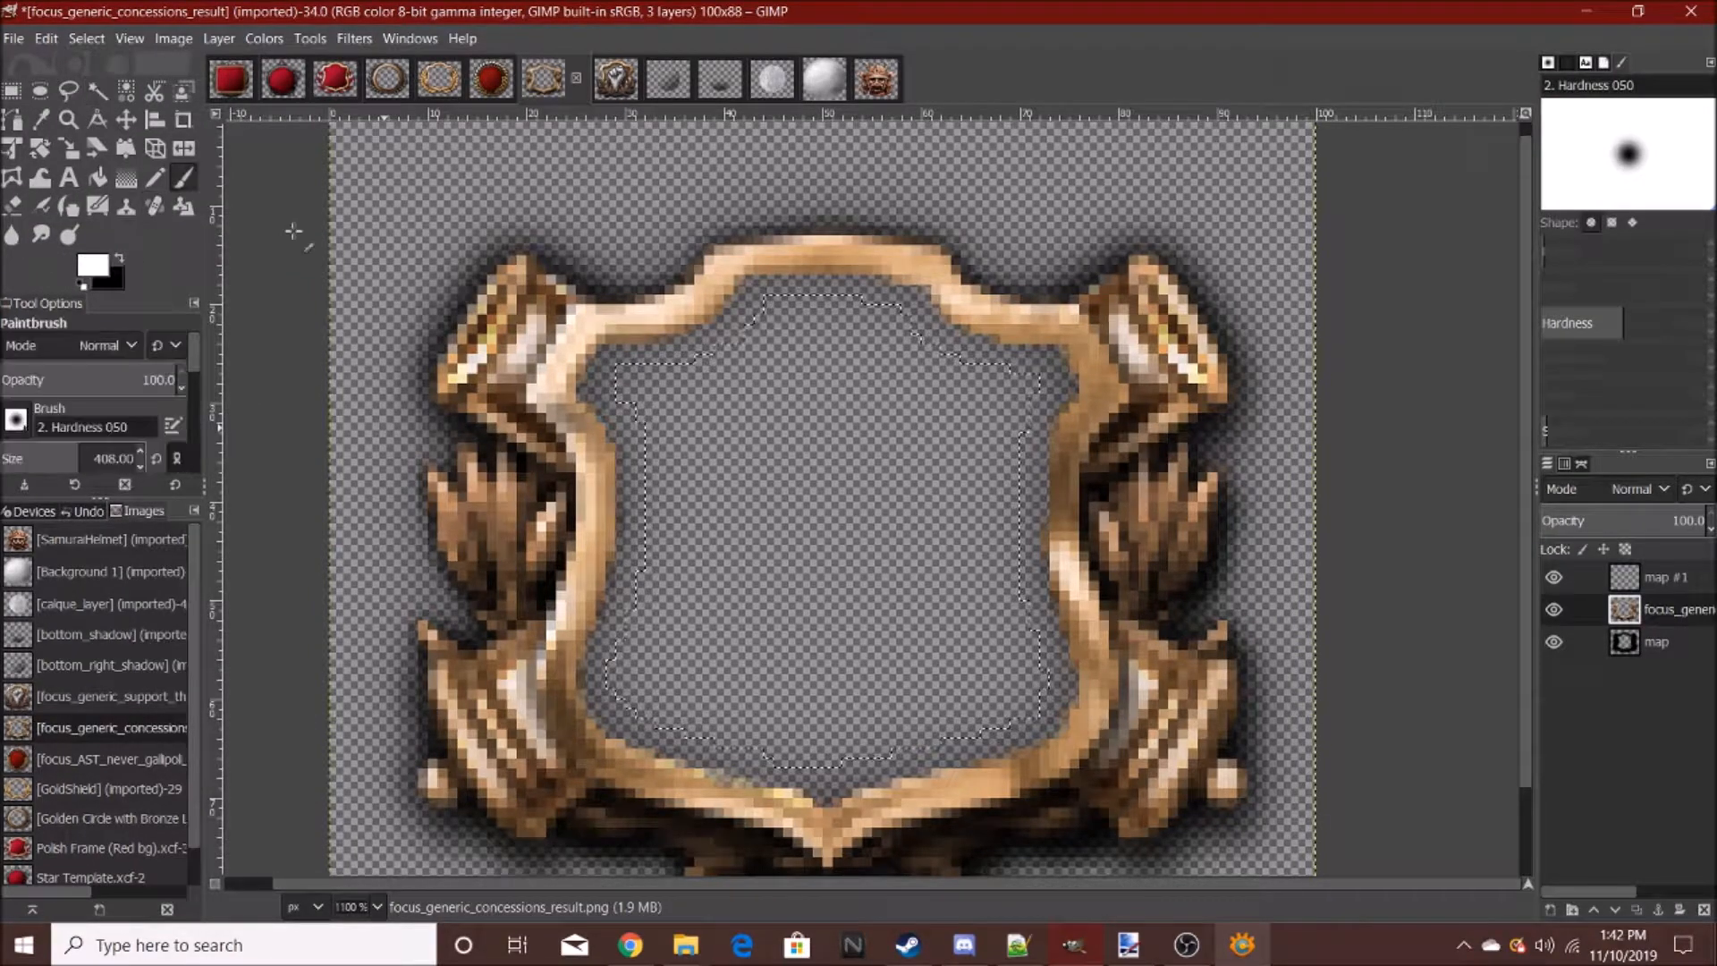
{"action": "left_click", "coordinate": [295, 234]}
{"action": "left_click", "coordinate": [98, 89]}
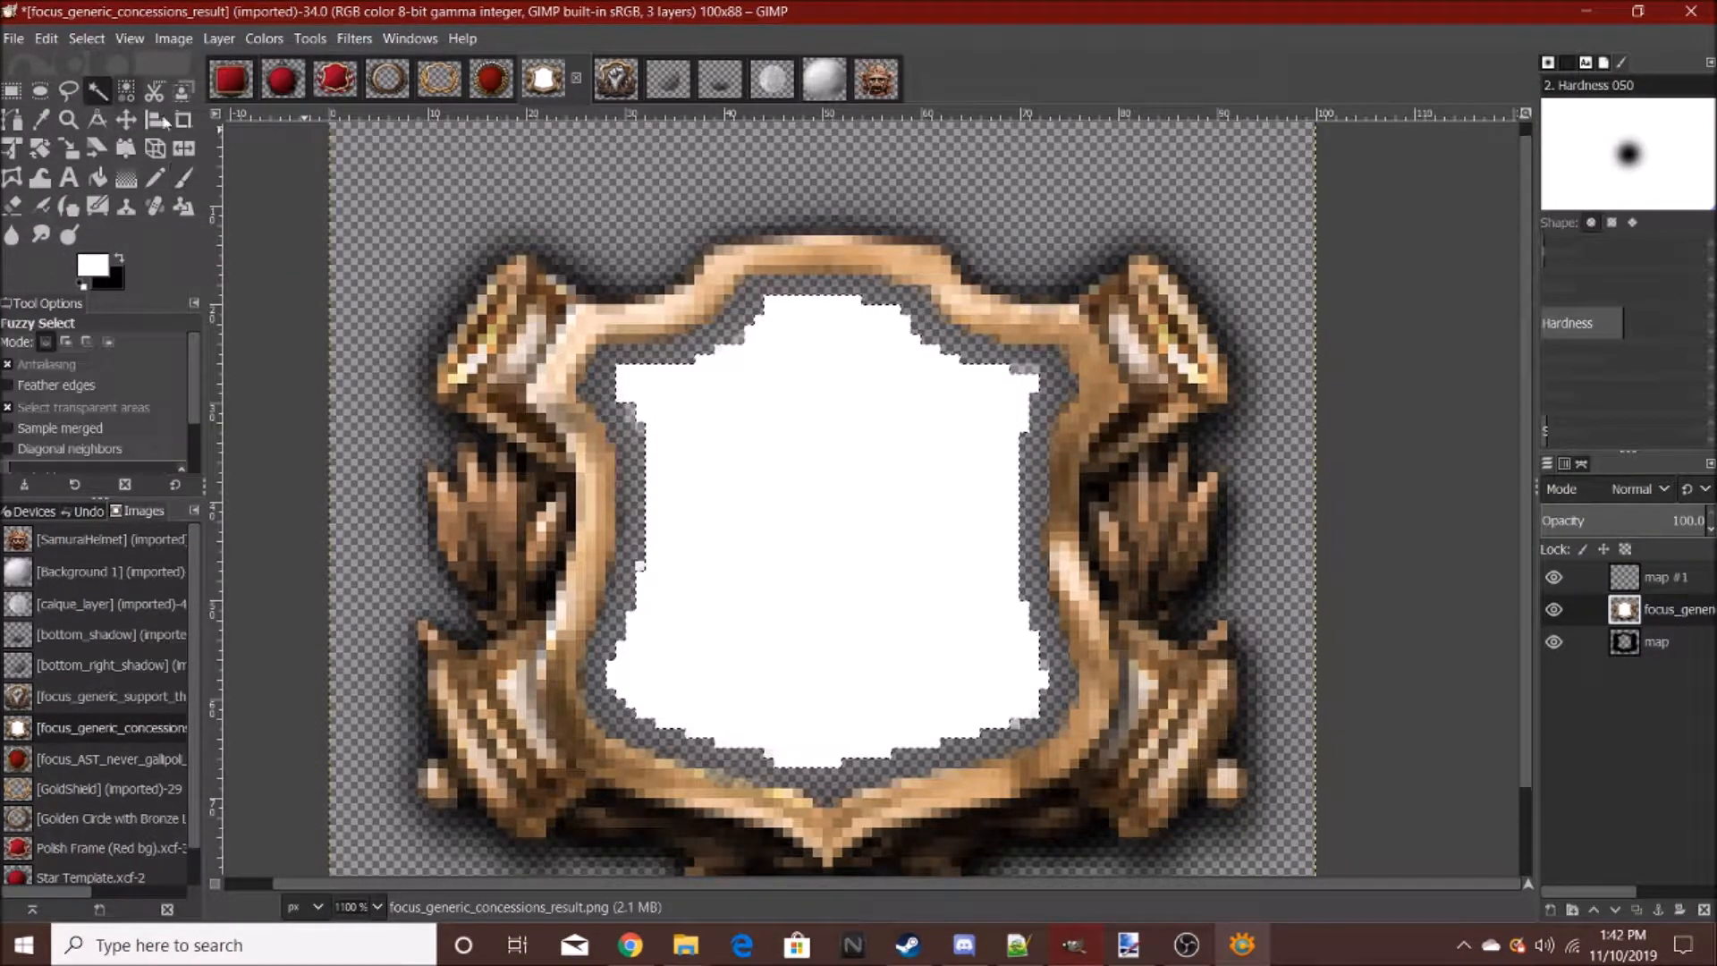
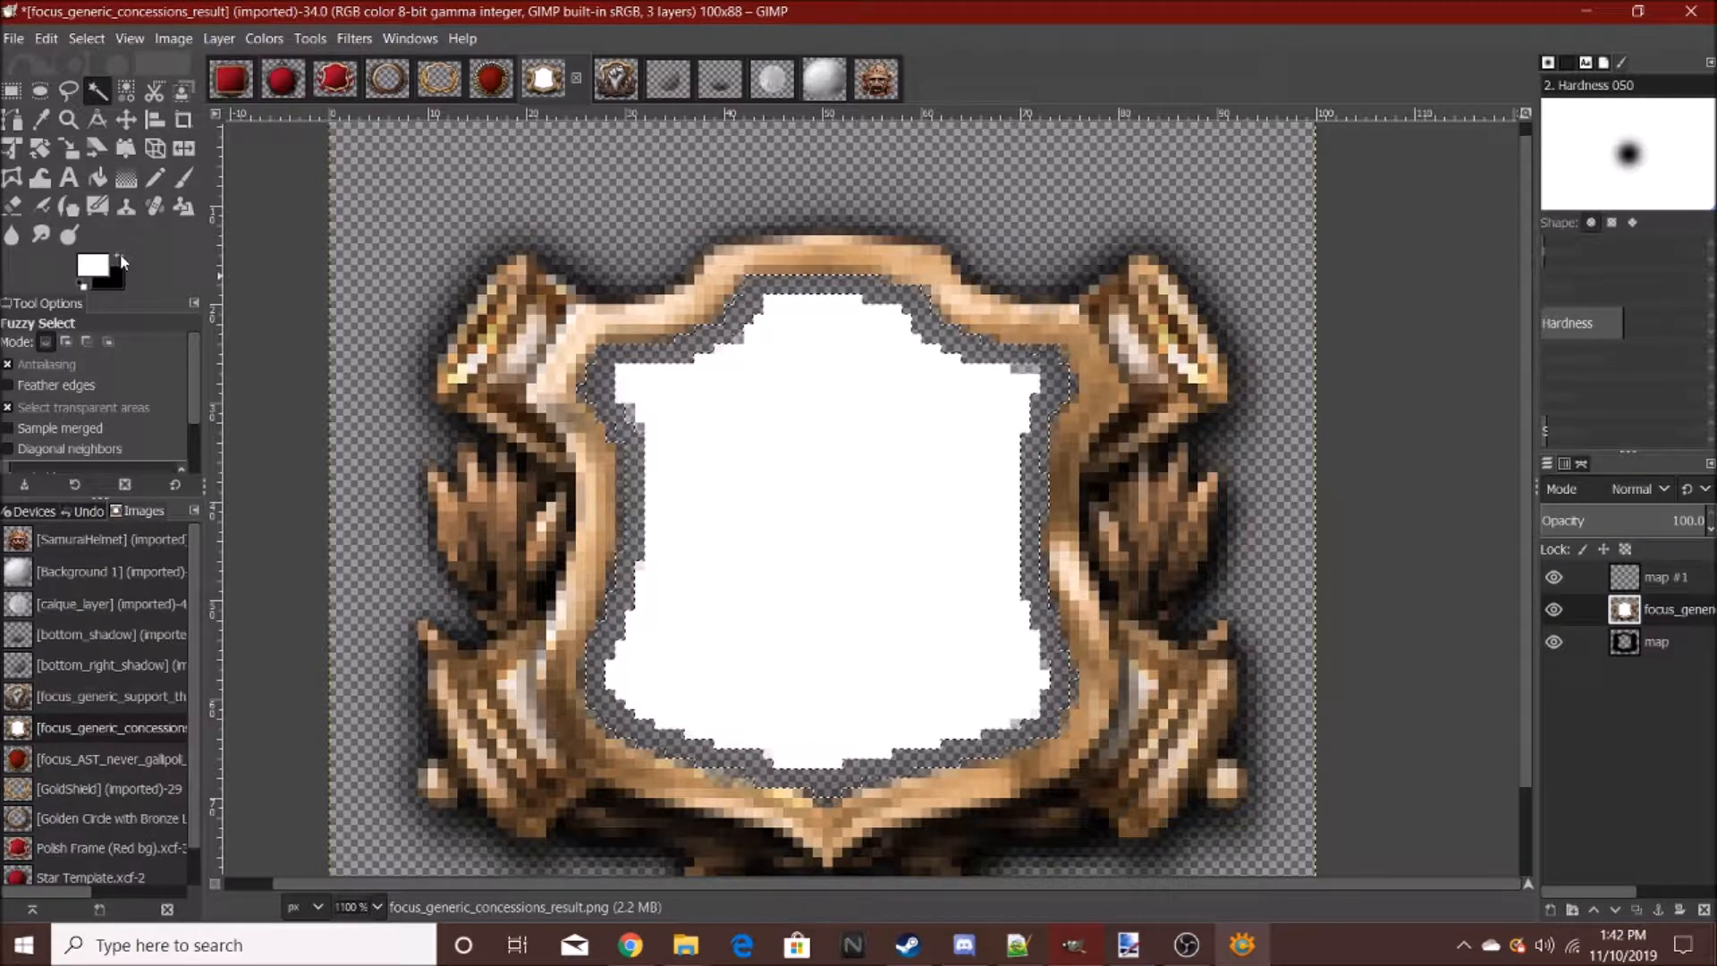
{"action": "left_click", "coordinate": [183, 179]}
{"action": "left_click", "coordinate": [748, 615]}
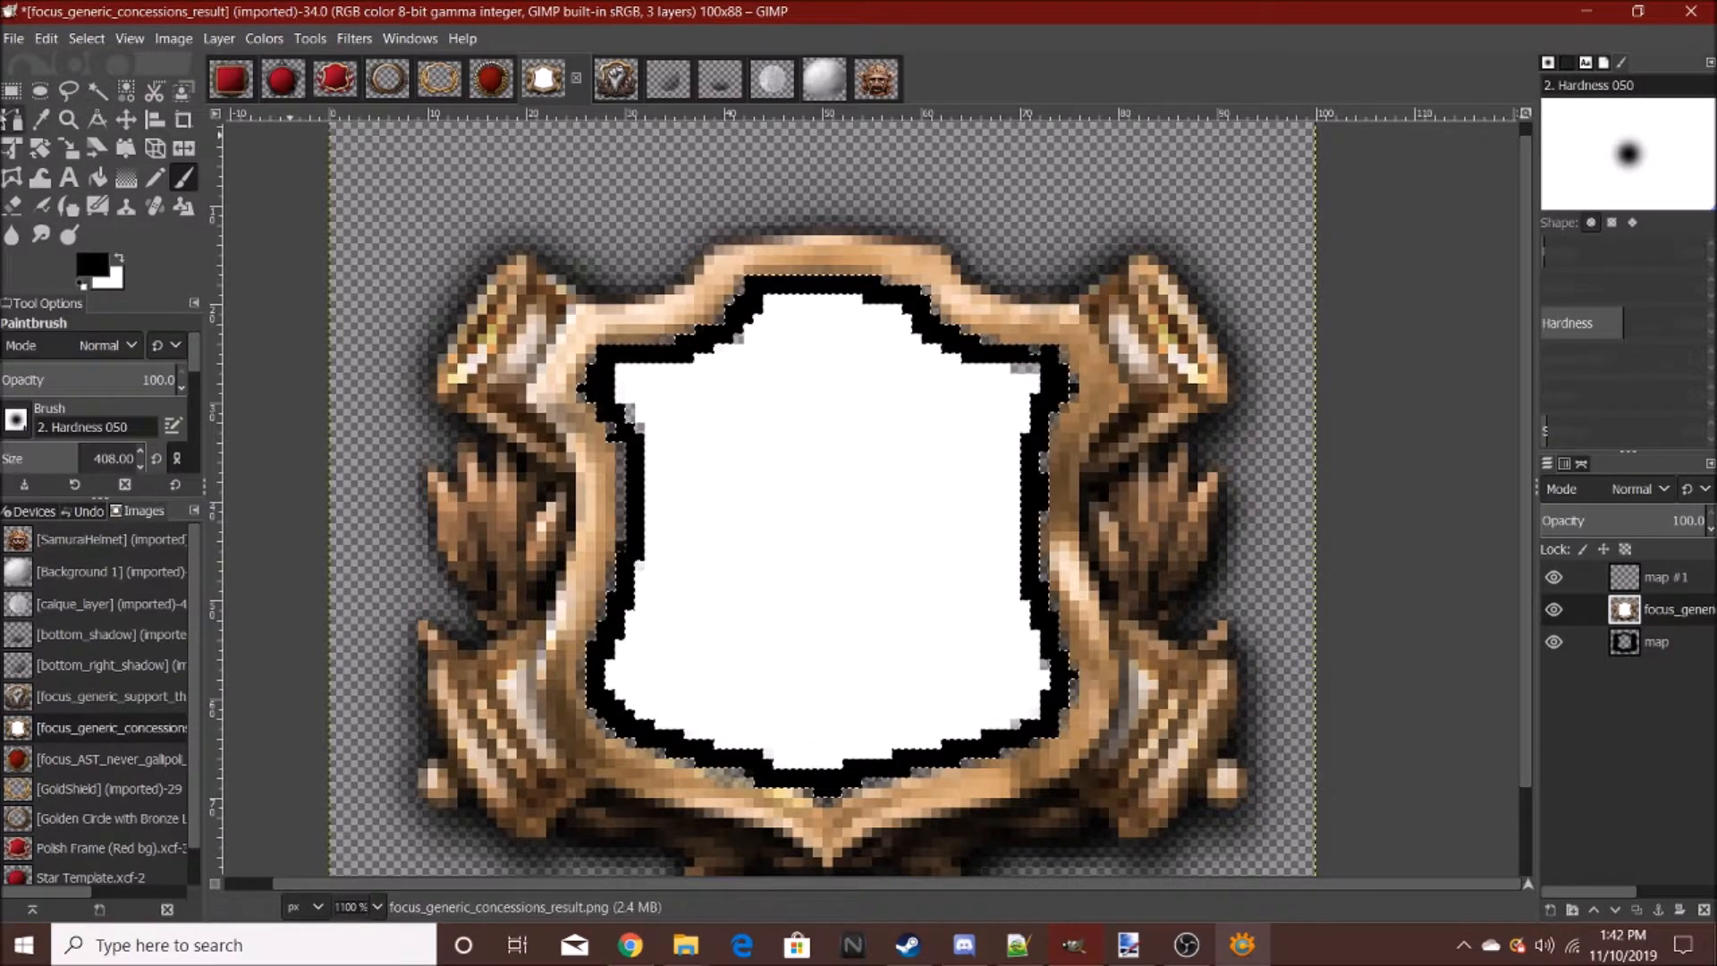
- Remove the white centre and cut the black inner outline from the frame layer to the clipboard
{"action": "left_click", "coordinate": [12, 89]}
{"action": "left_click", "coordinate": [260, 127]}
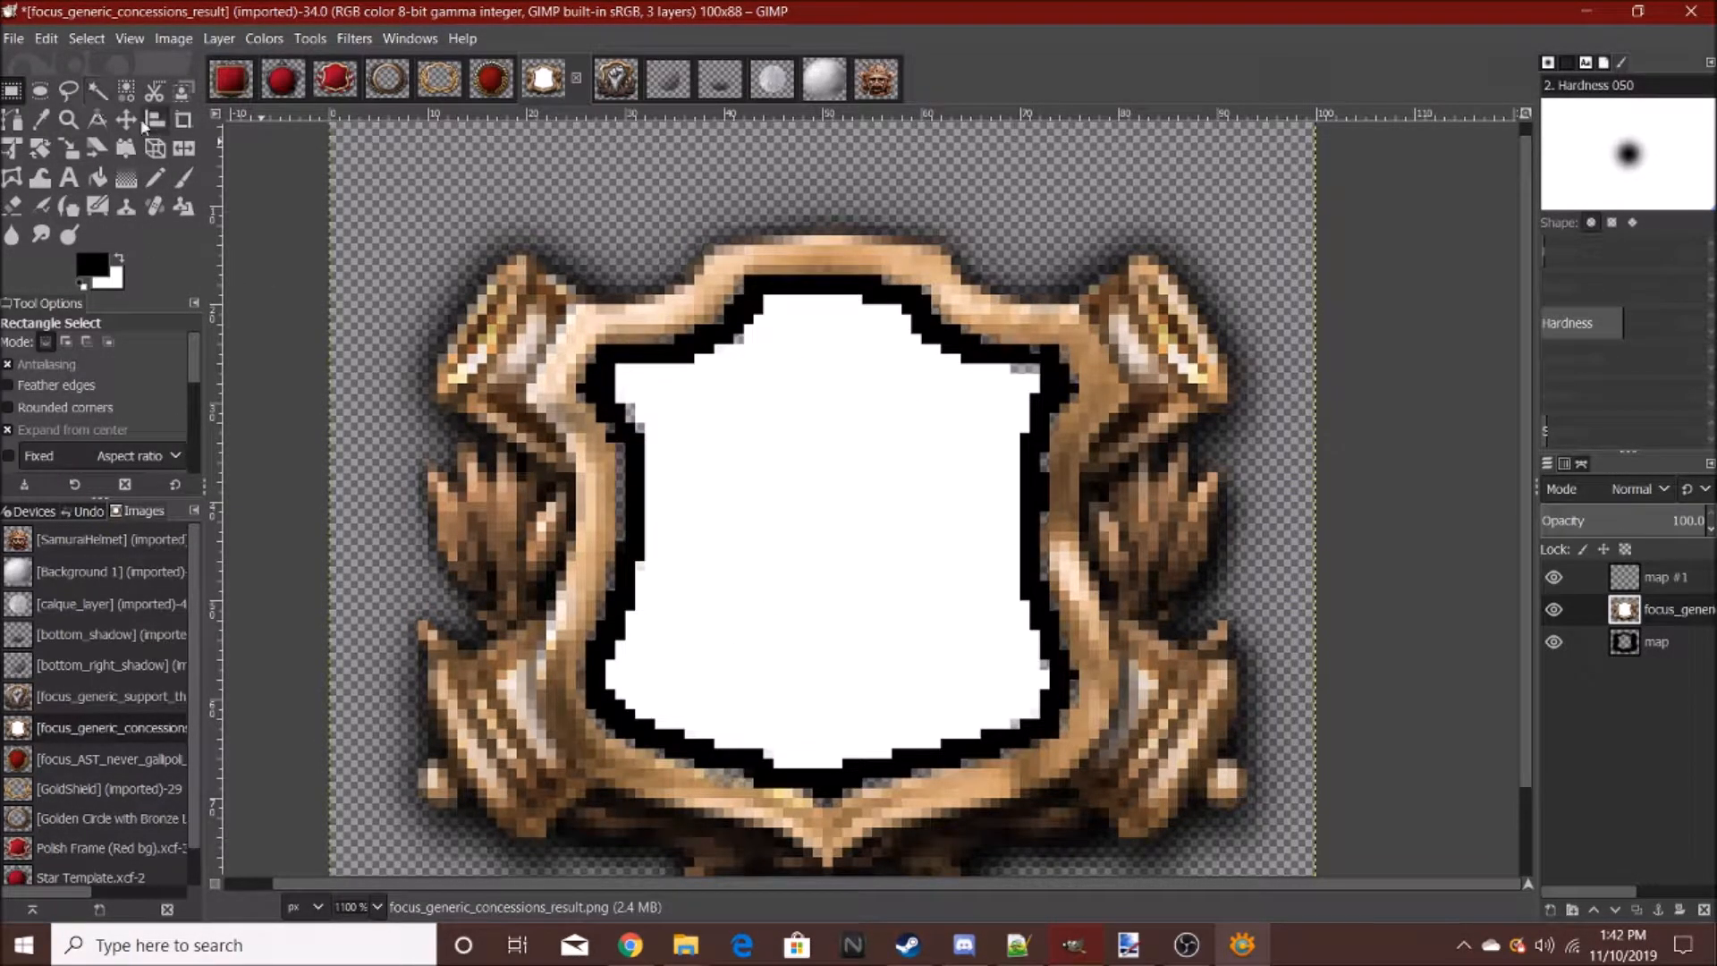
{"action": "left_click", "coordinate": [97, 89]}
{"action": "left_click", "coordinate": [691, 360]}
{"action": "key", "text": "ctrl+x"}
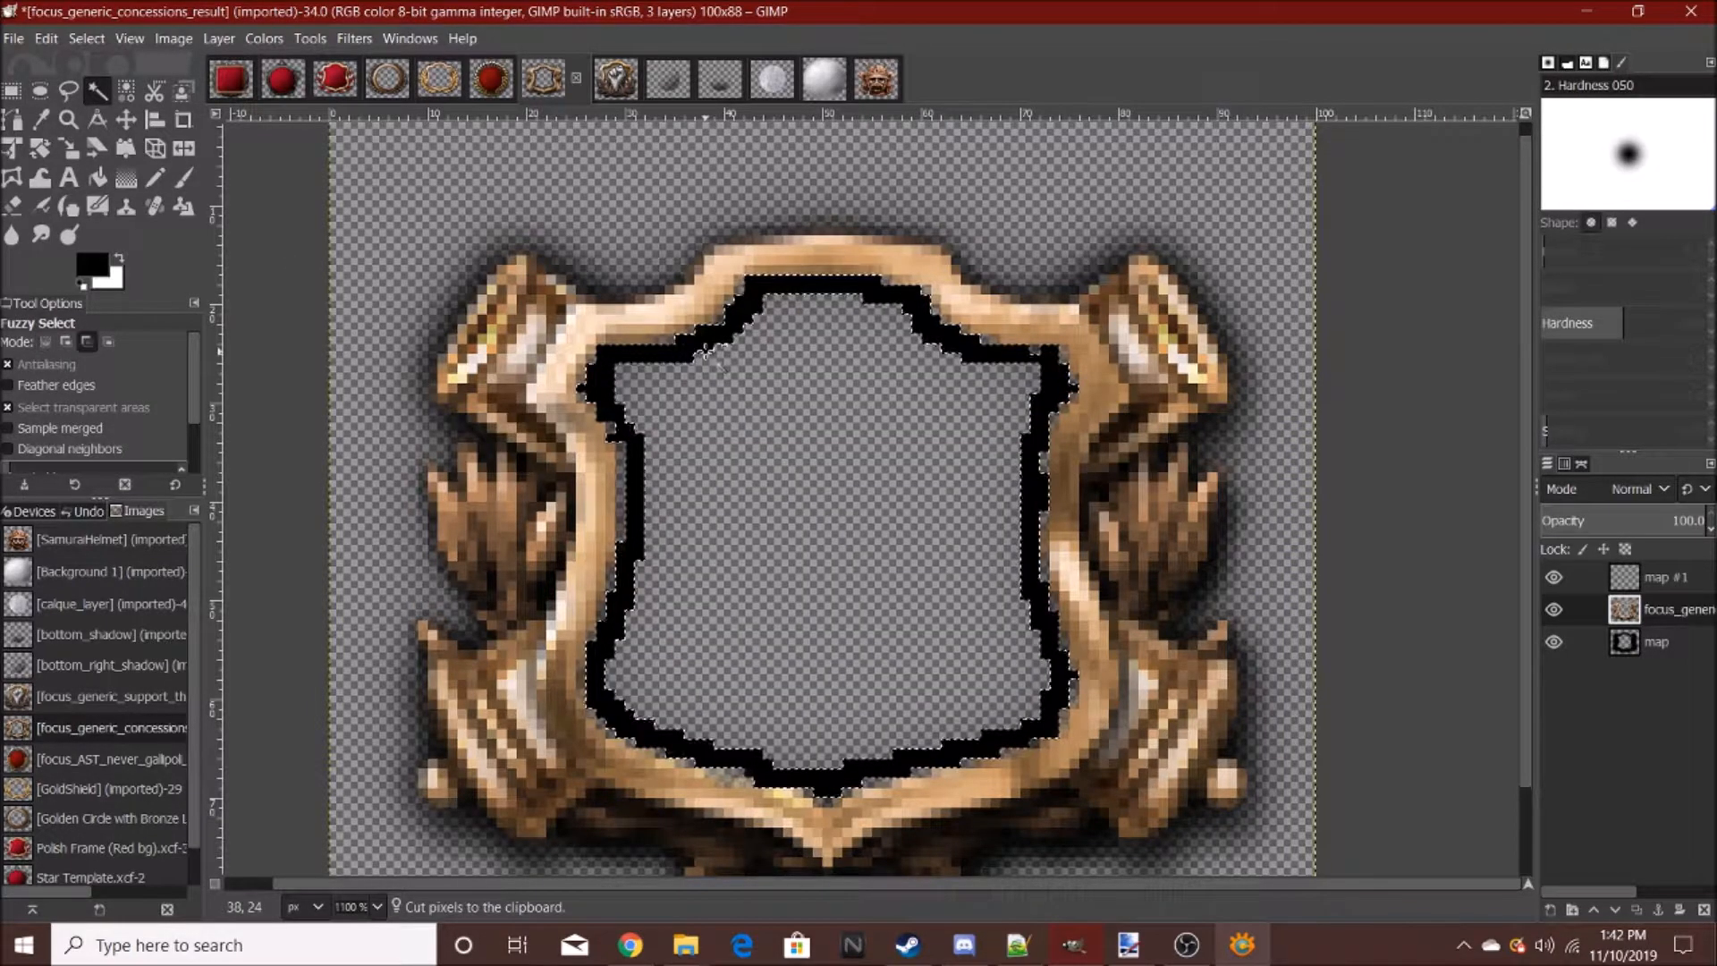
{"action": "left_click", "coordinate": [12, 89]}
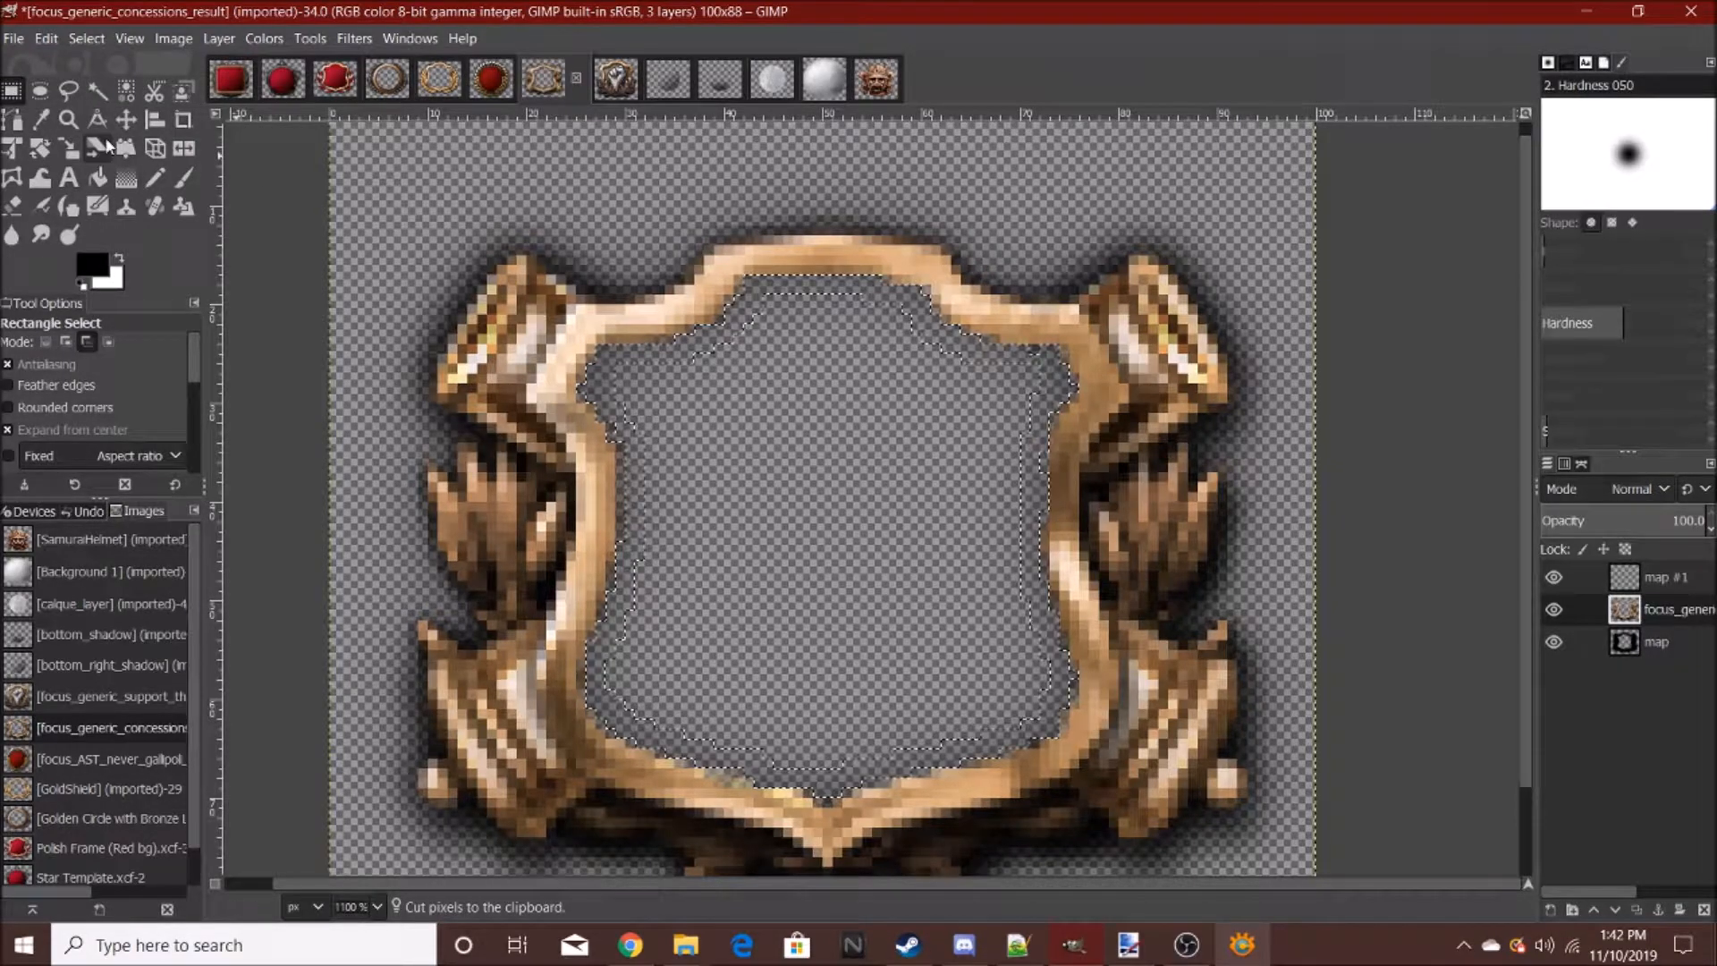
- Move the map #1 layer beneath the frame layer and paste the black outline into it, aligned with the frame's inner edge
{"action": "right_click", "coordinate": [1598, 719]}
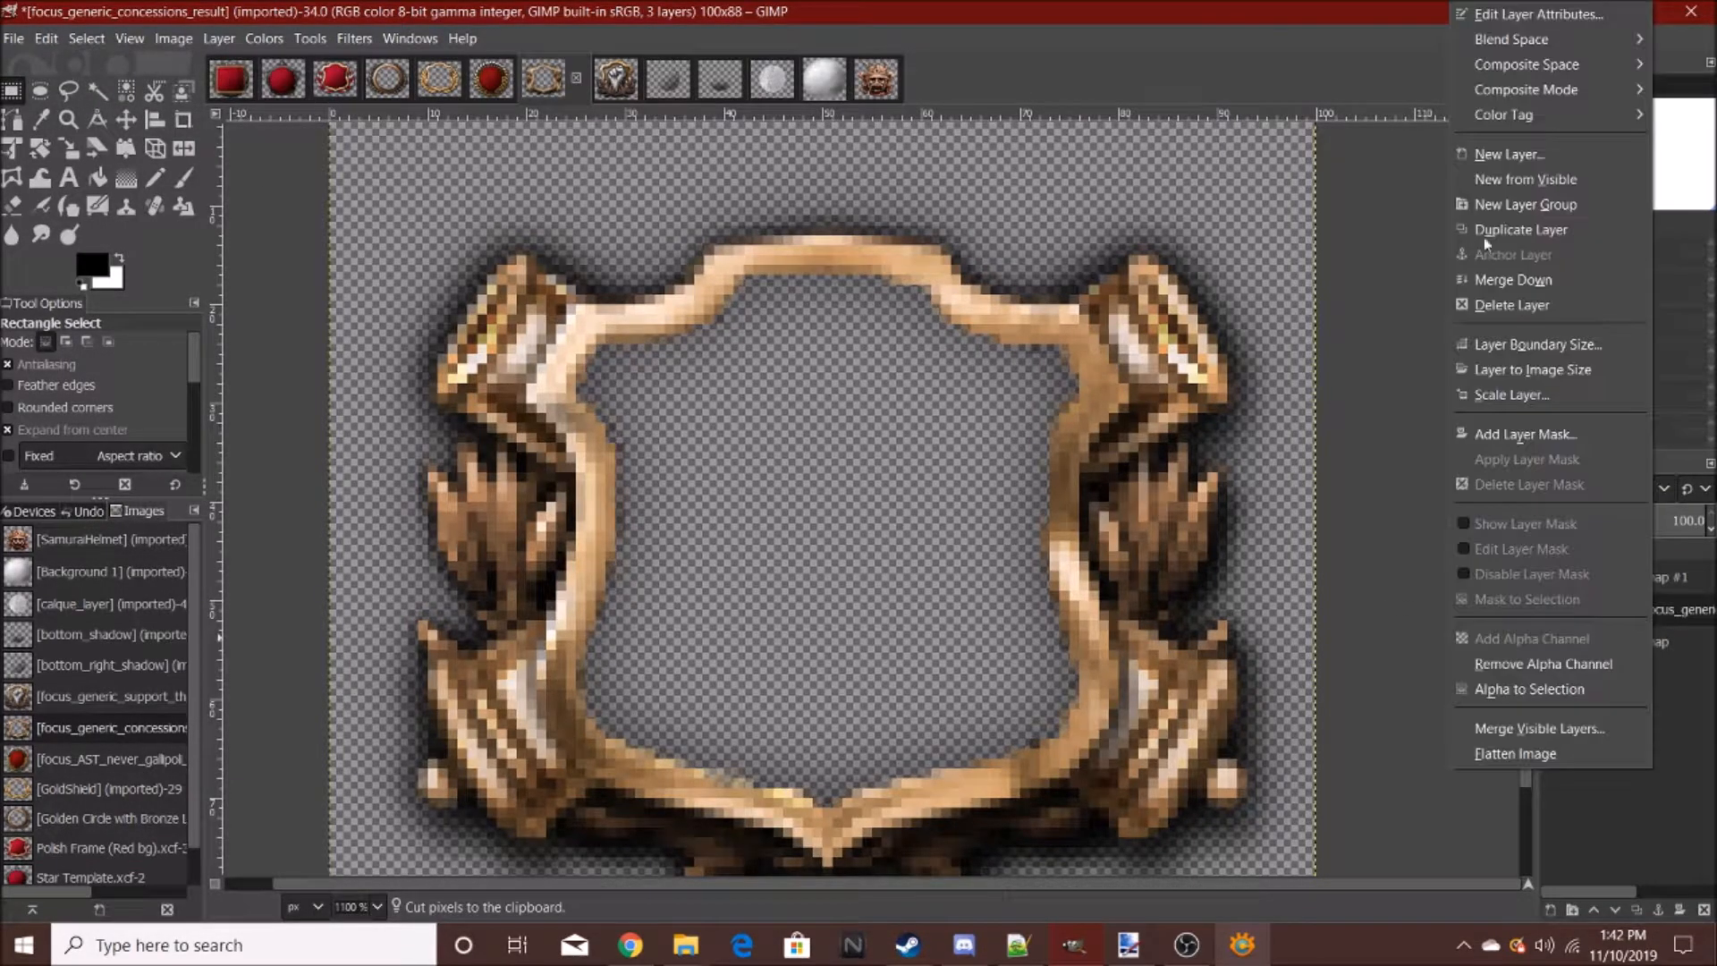
{"action": "left_click", "coordinate": [1675, 581]}
{"action": "left_click_drag", "start_coordinate": [1675, 585], "coordinate": [1667, 641]}
{"action": "key", "text": "ctrl+v"}
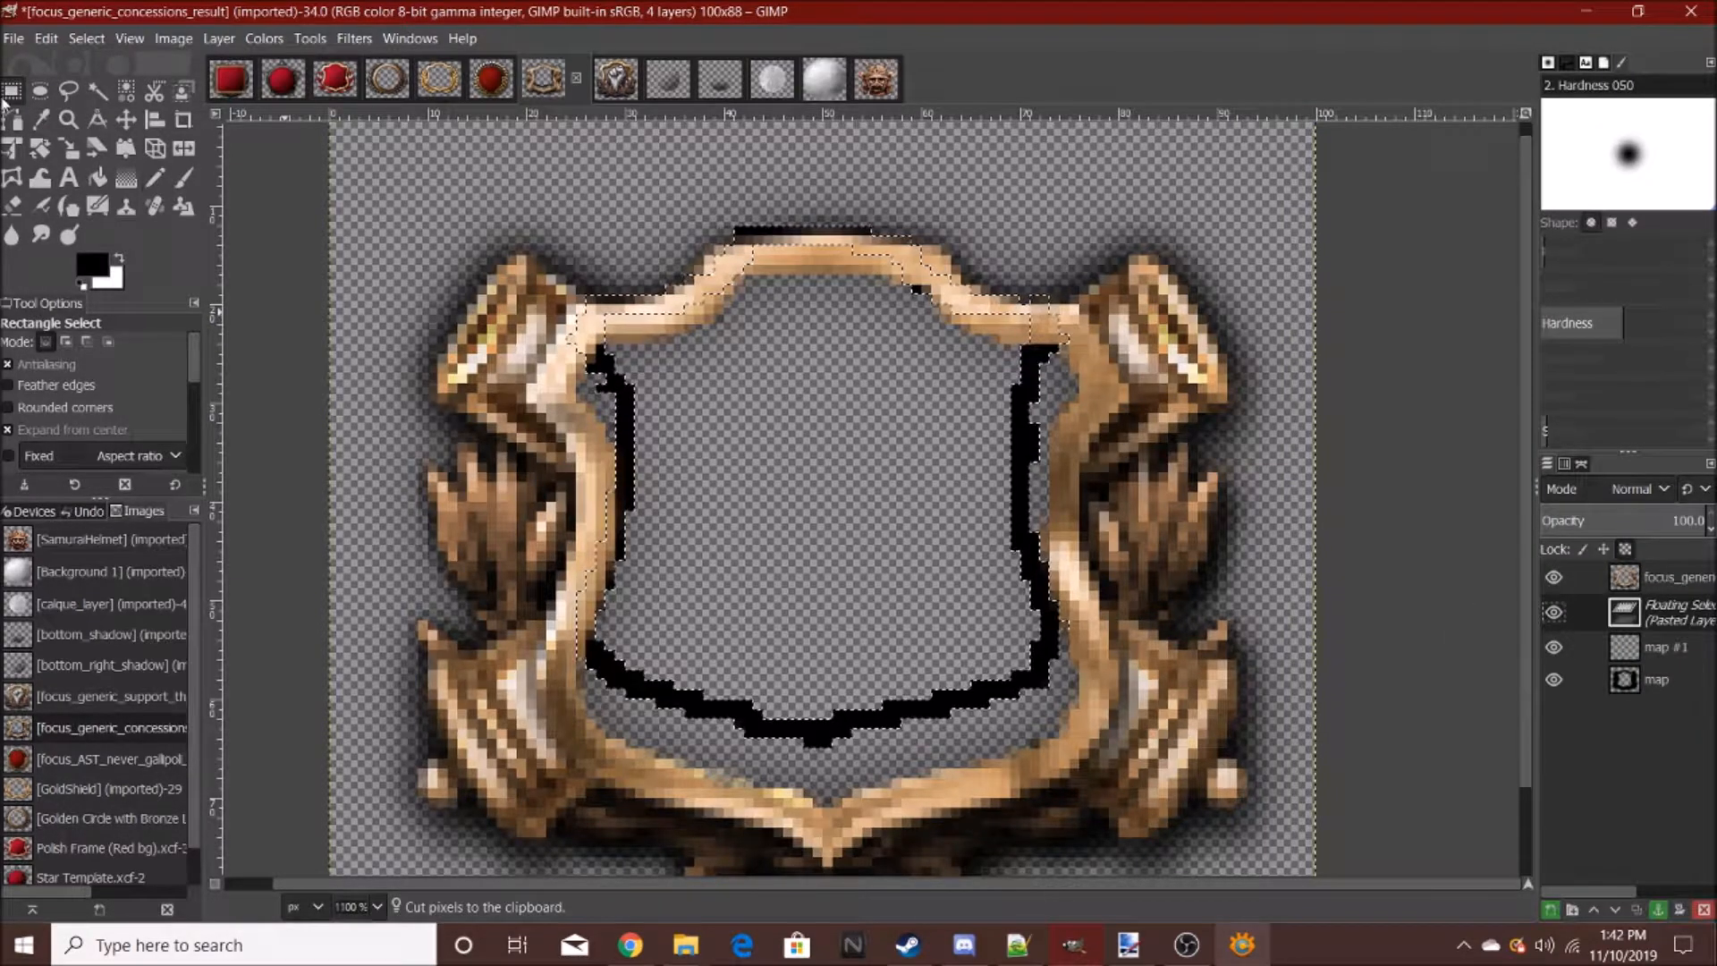
{"action": "left_click_drag", "start_coordinate": [609, 658], "coordinate": [618, 715]}
{"action": "left_click", "coordinate": [475, 293]}
- Apply a Gaussian Blur of 3.50 in X and Y to the black outline on the map #1 layer
{"action": "left_click", "coordinate": [354, 38]}
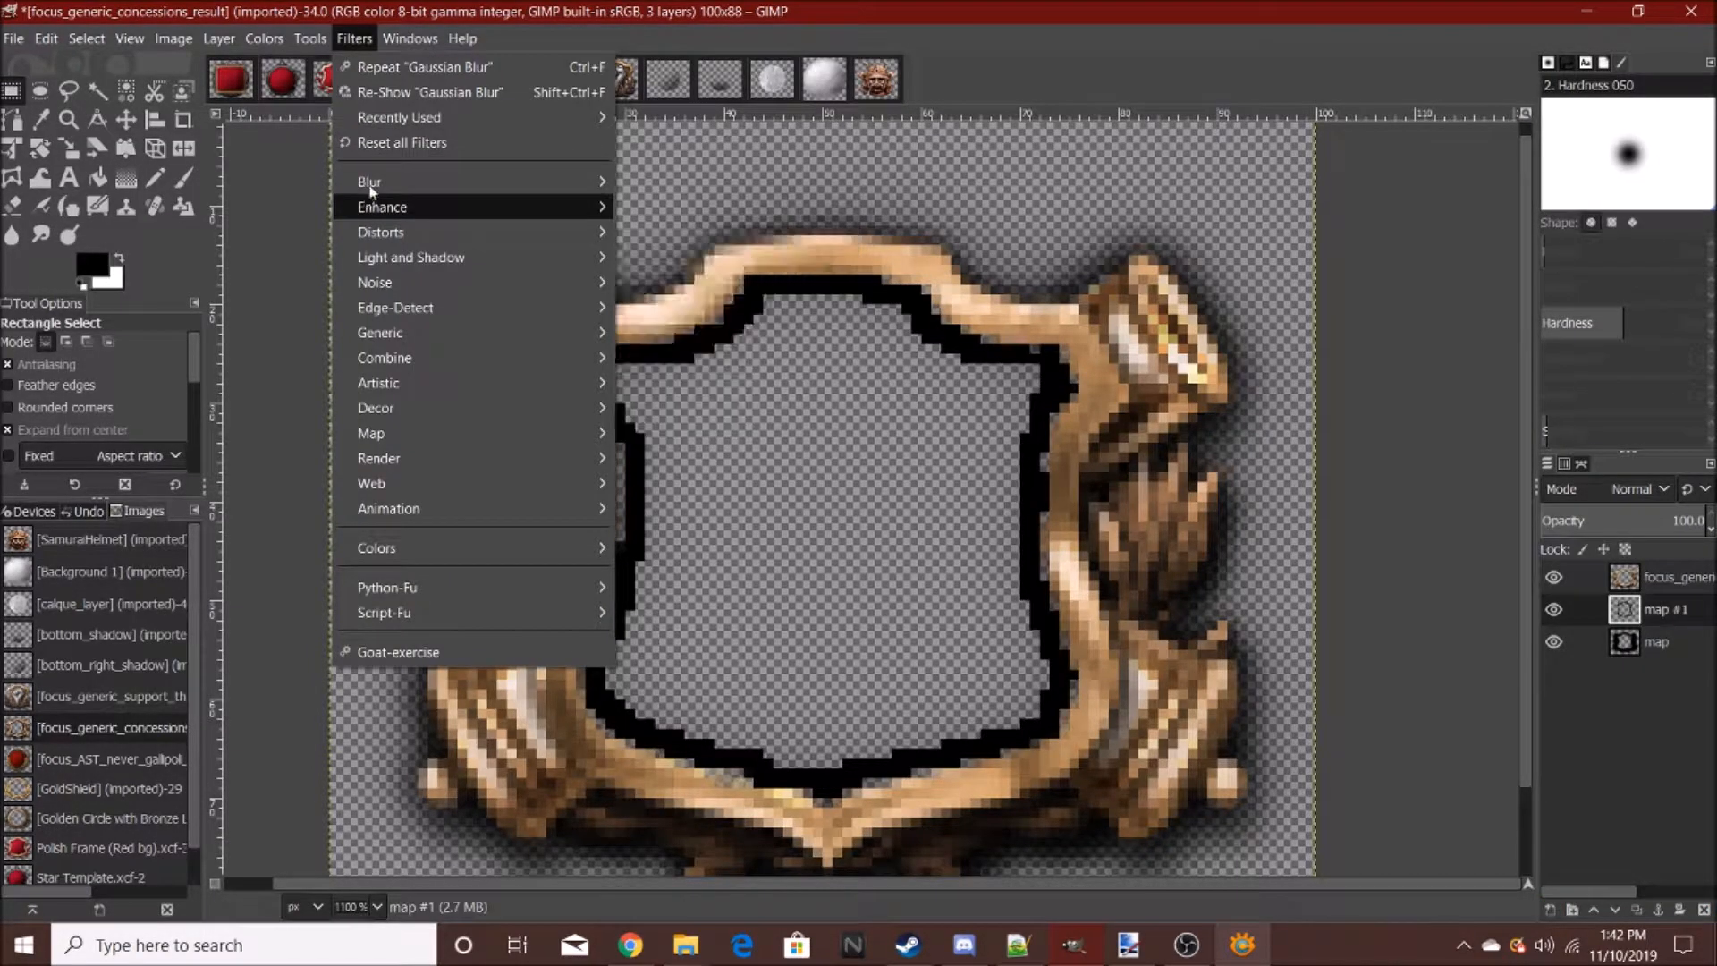
{"action": "mouse_move", "coordinate": [568, 185]}
{"action": "left_click", "coordinate": [685, 182]}
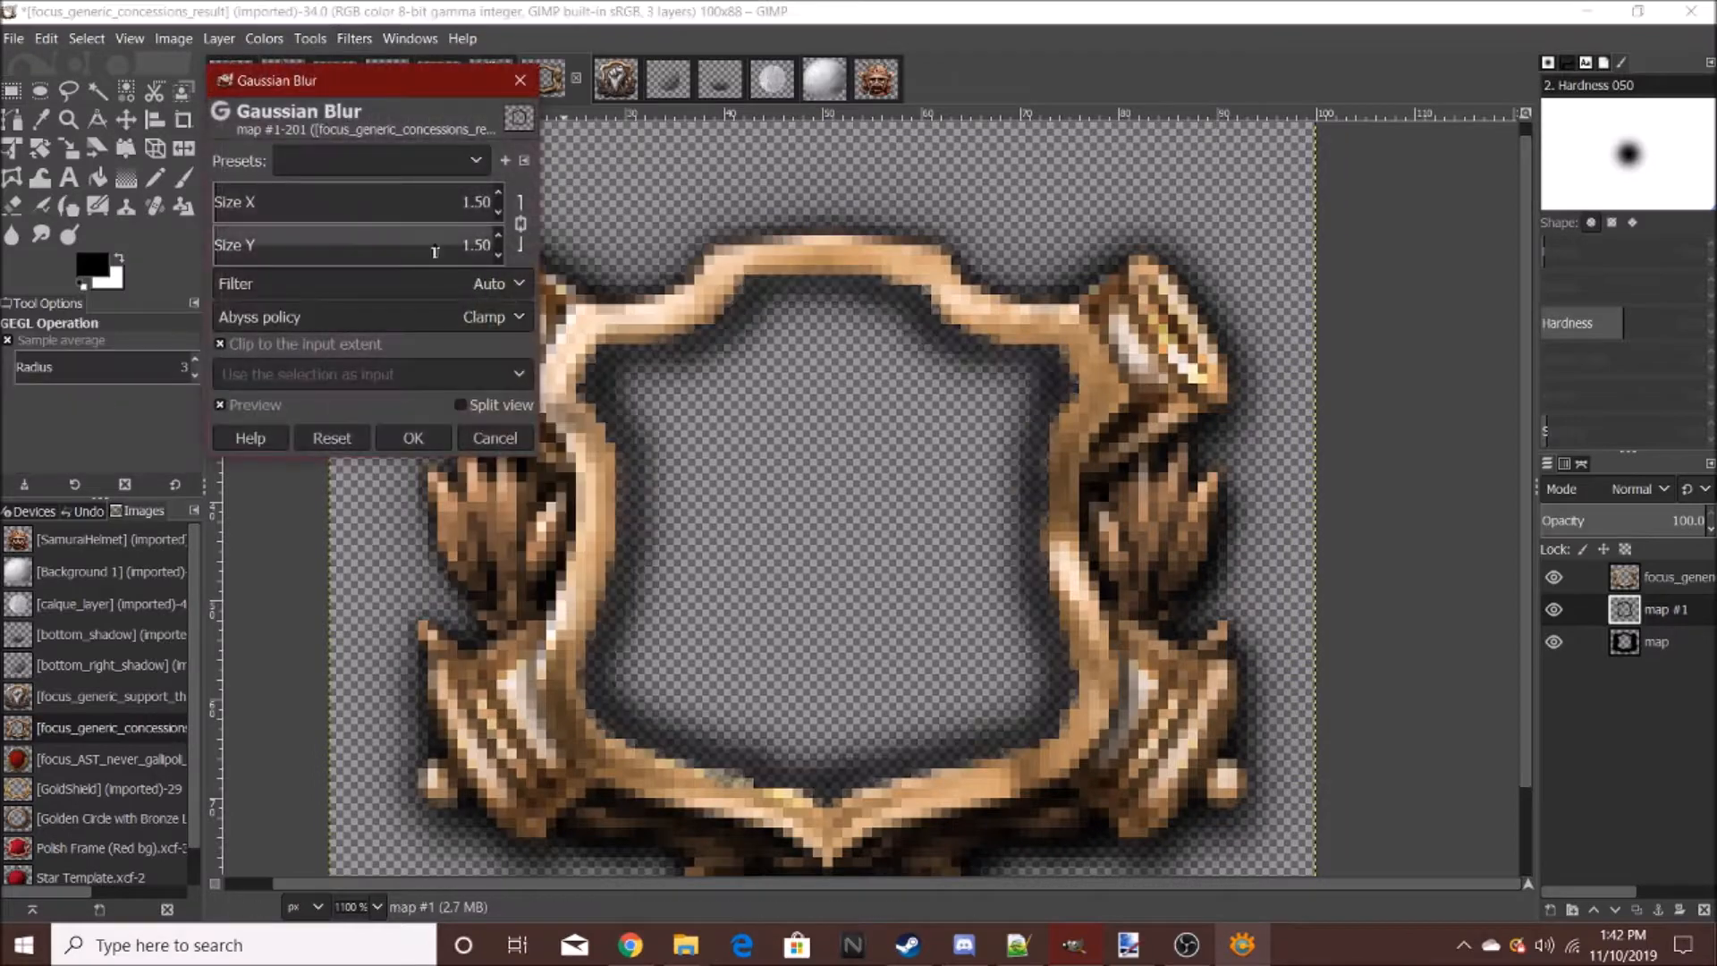
{"action": "left_click", "coordinate": [499, 196]}
{"action": "left_click", "coordinate": [499, 196]}
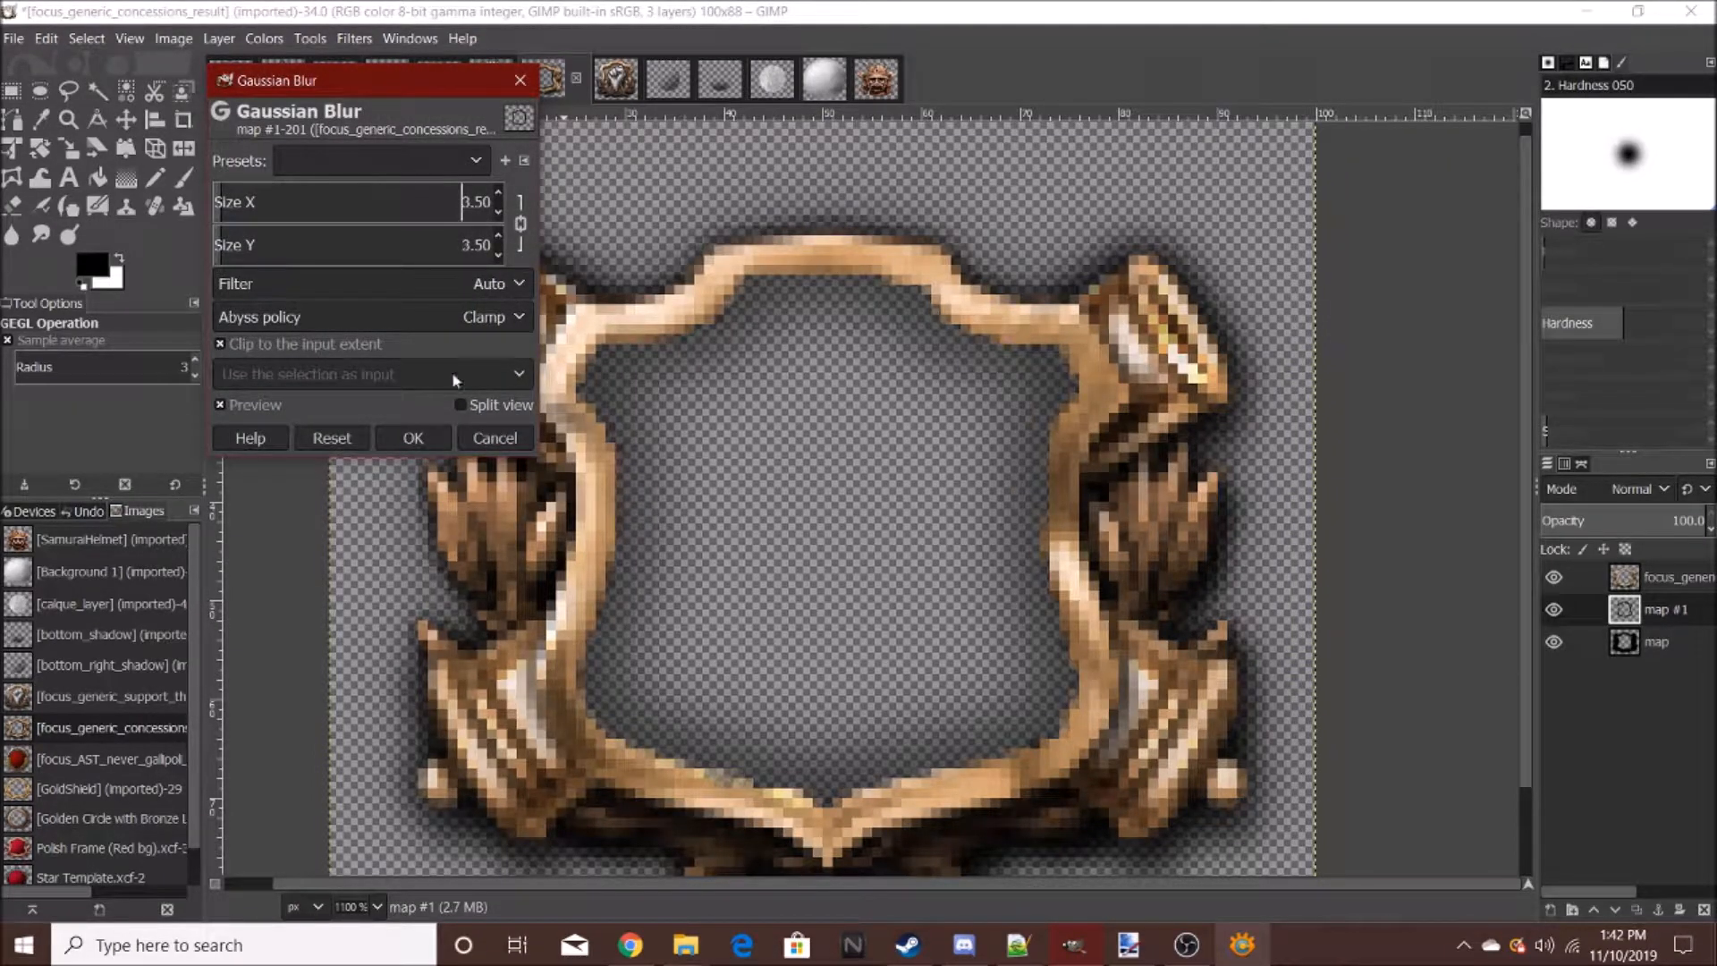
{"action": "left_click", "coordinate": [431, 438]}
{"action": "scroll", "coordinate": [1025, 573], "scroll_direction": "down", "scroll_amount": 8}
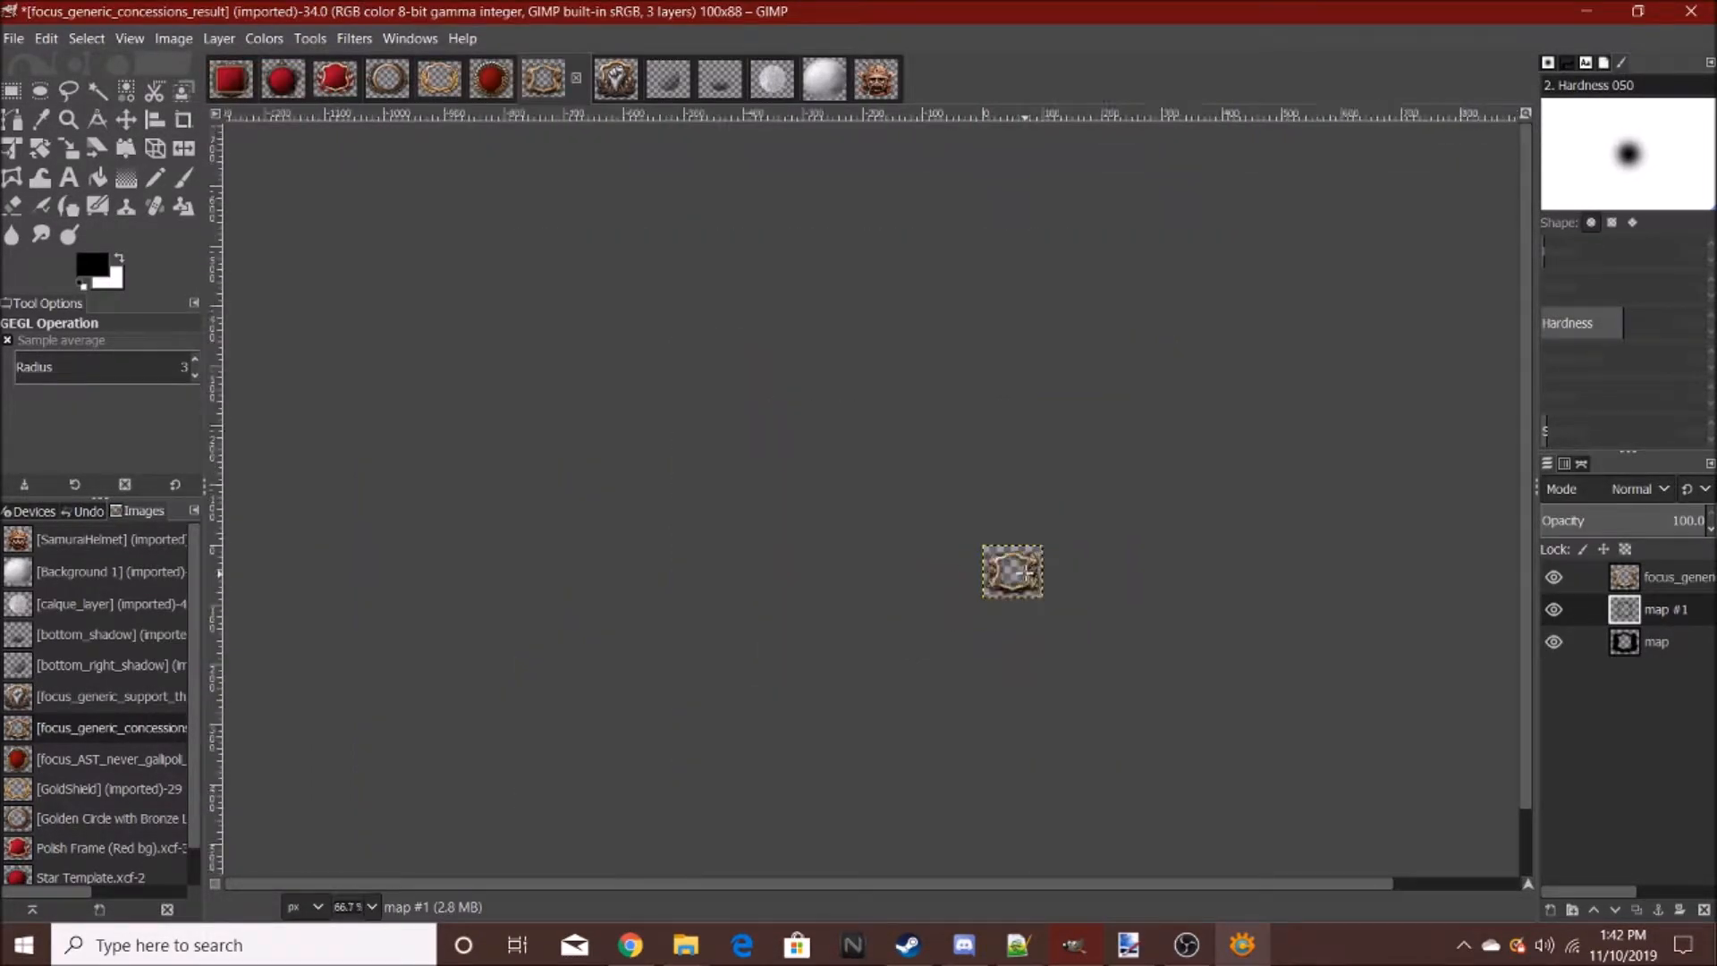
{"action": "scroll", "coordinate": [1025, 573], "scroll_direction": "up", "scroll_amount": 7}
- Make the frame layer active and fuzzy-select its transparent interior
{"action": "right_click", "coordinate": [1638, 584]}
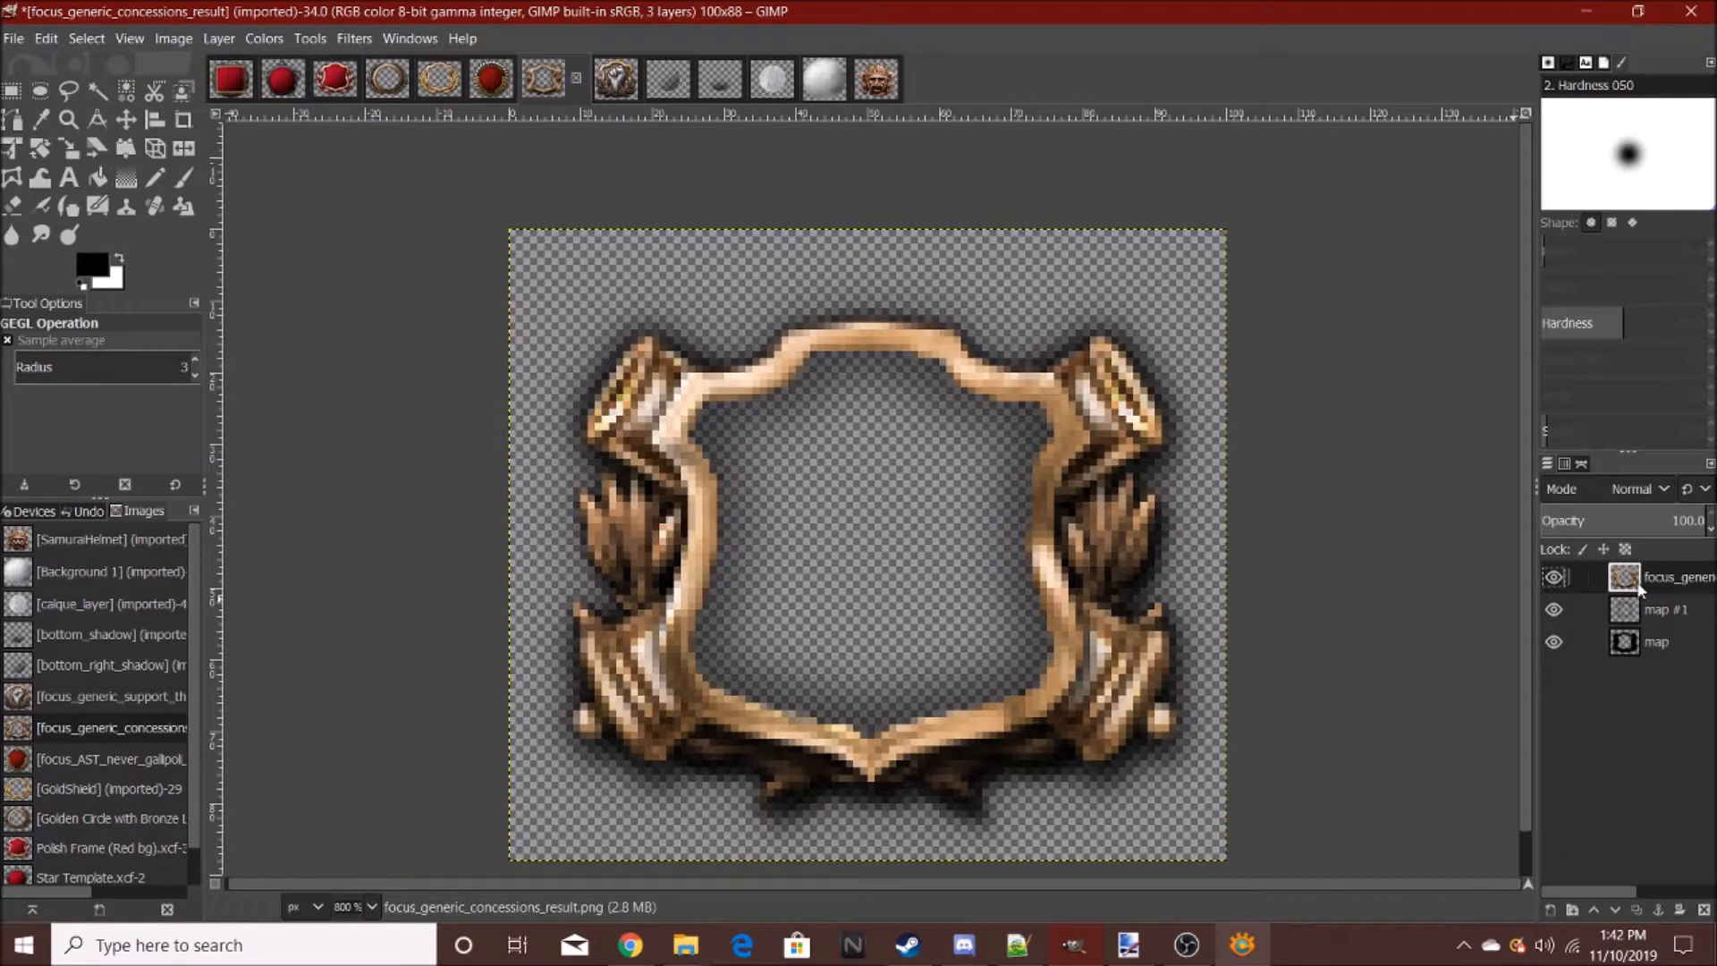
{"action": "left_click", "coordinate": [898, 458]}
{"action": "left_click", "coordinate": [96, 90]}
{"action": "left_click", "coordinate": [872, 563]}
- Set the foreground color to a red from the color history and paint the selected interior with it
{"action": "left_click", "coordinate": [87, 267]}
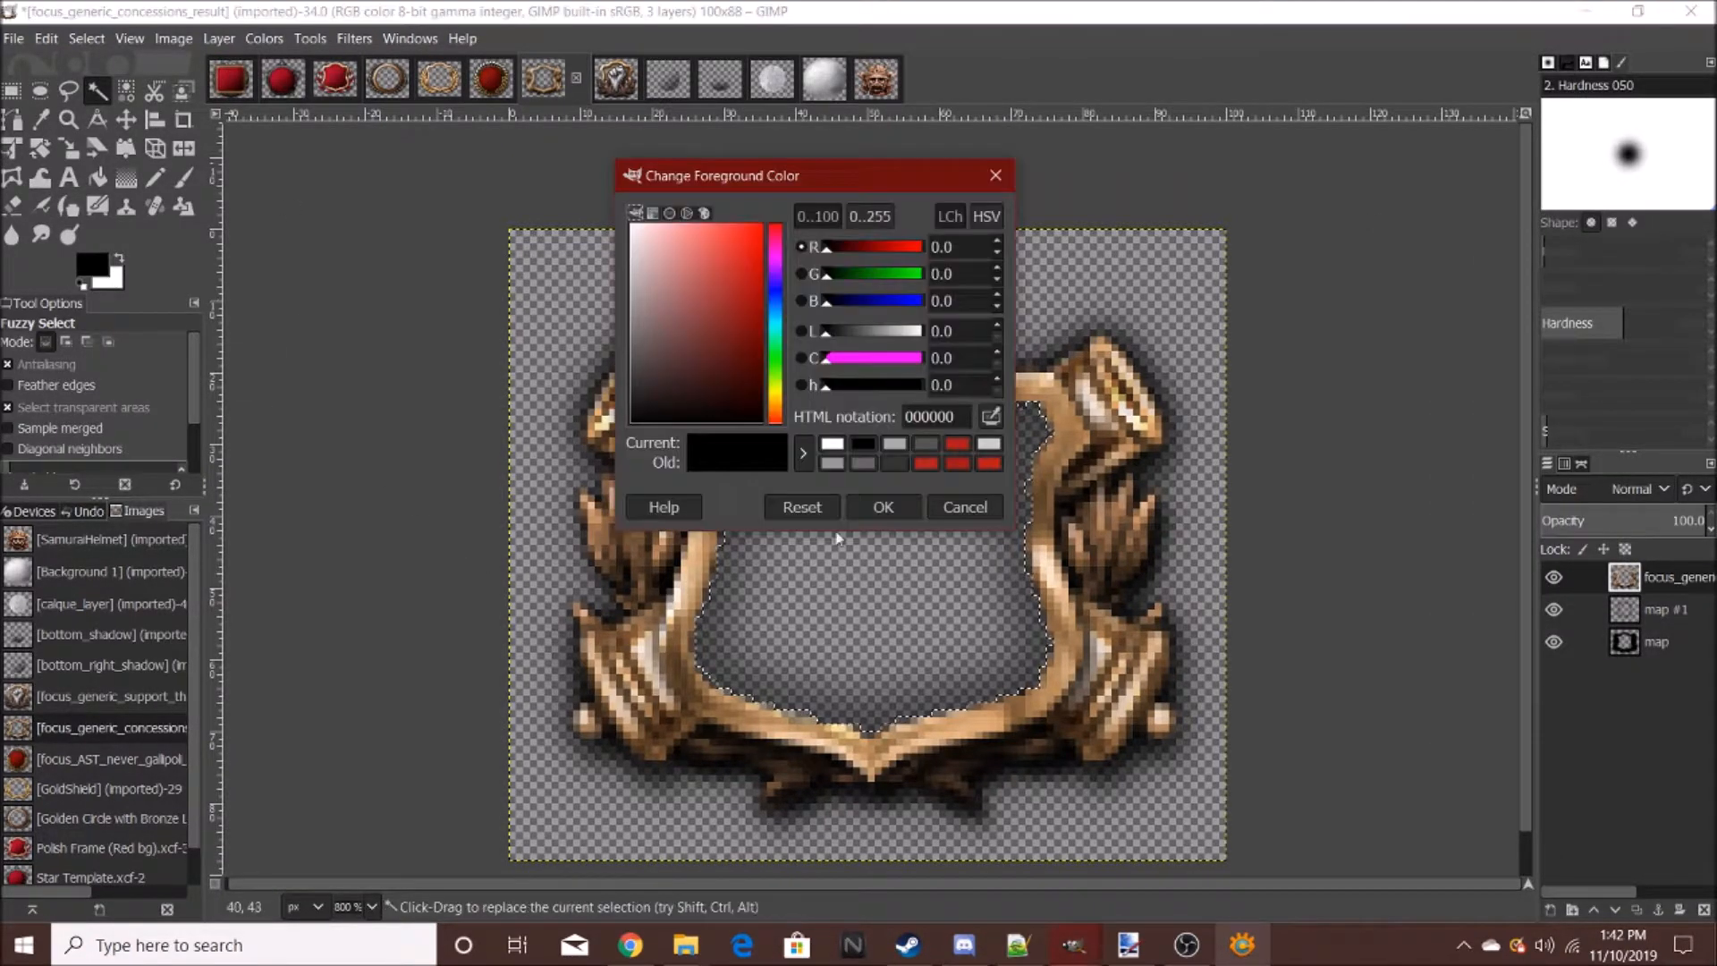
{"action": "left_click", "coordinate": [926, 463]}
{"action": "left_click", "coordinate": [890, 506]}
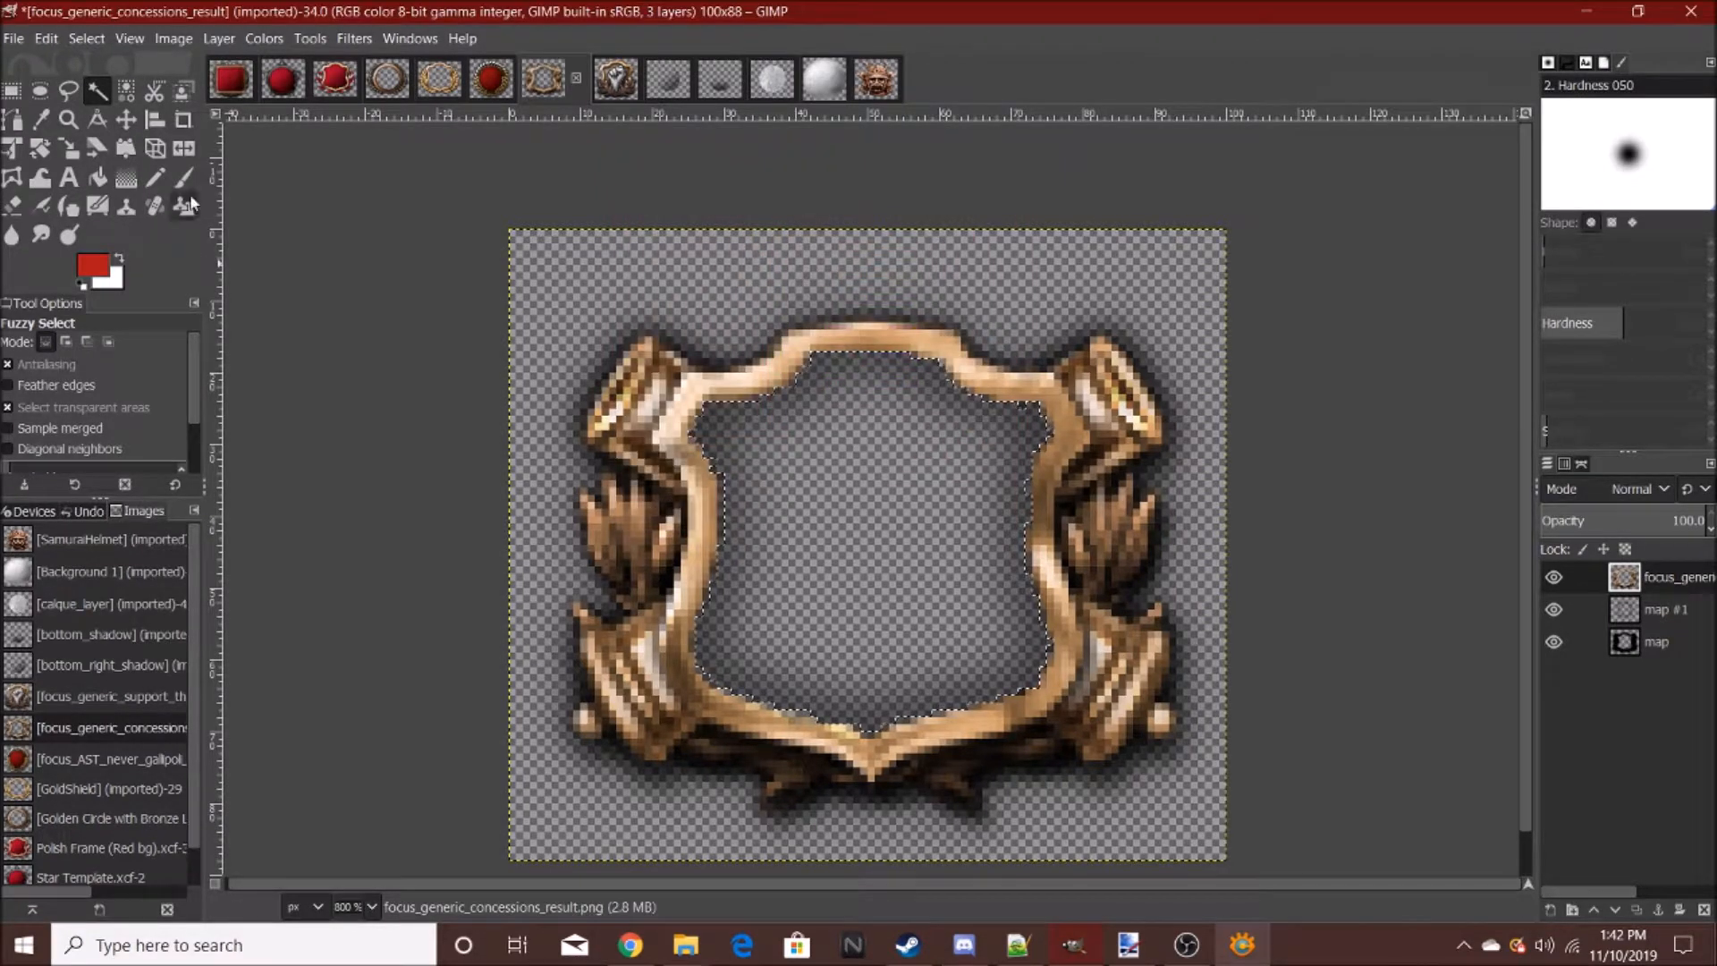
{"action": "left_click", "coordinate": [183, 177]}
{"action": "left_click", "coordinate": [698, 444]}
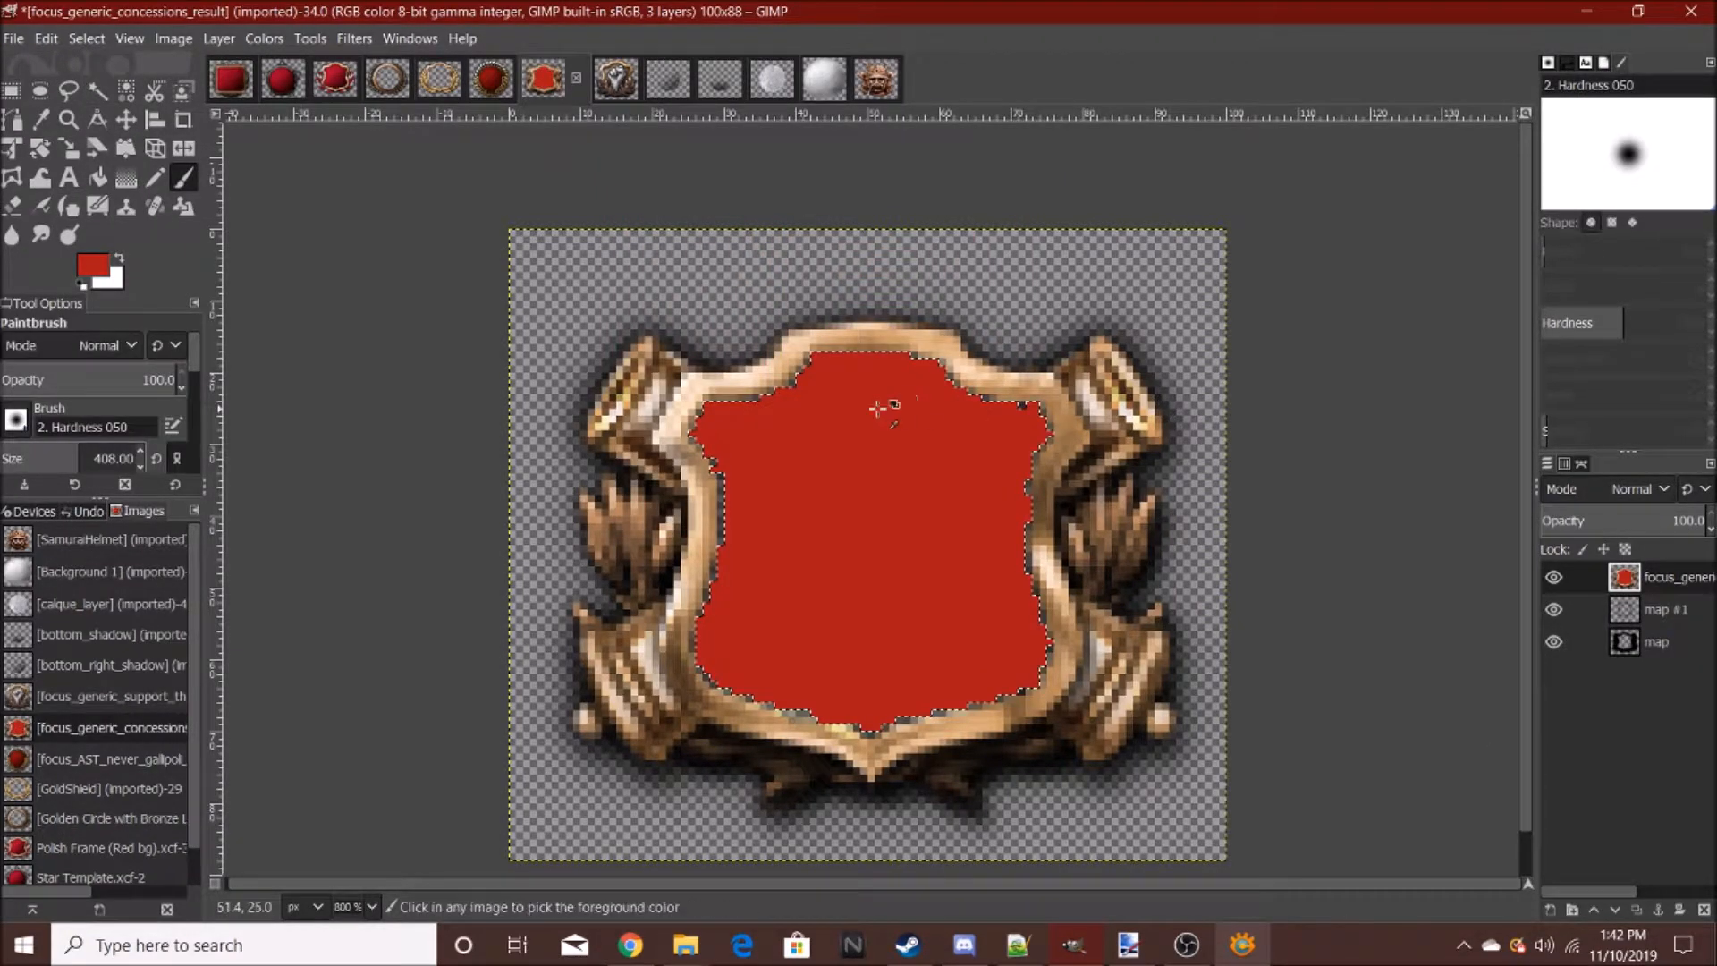
- Transfer the red fill from the frame layer to a new transparent 100 x 88 px layer at the bottom of the stack
{"action": "key", "text": "ctrl+x"}
{"action": "left_click", "coordinate": [12, 91]}
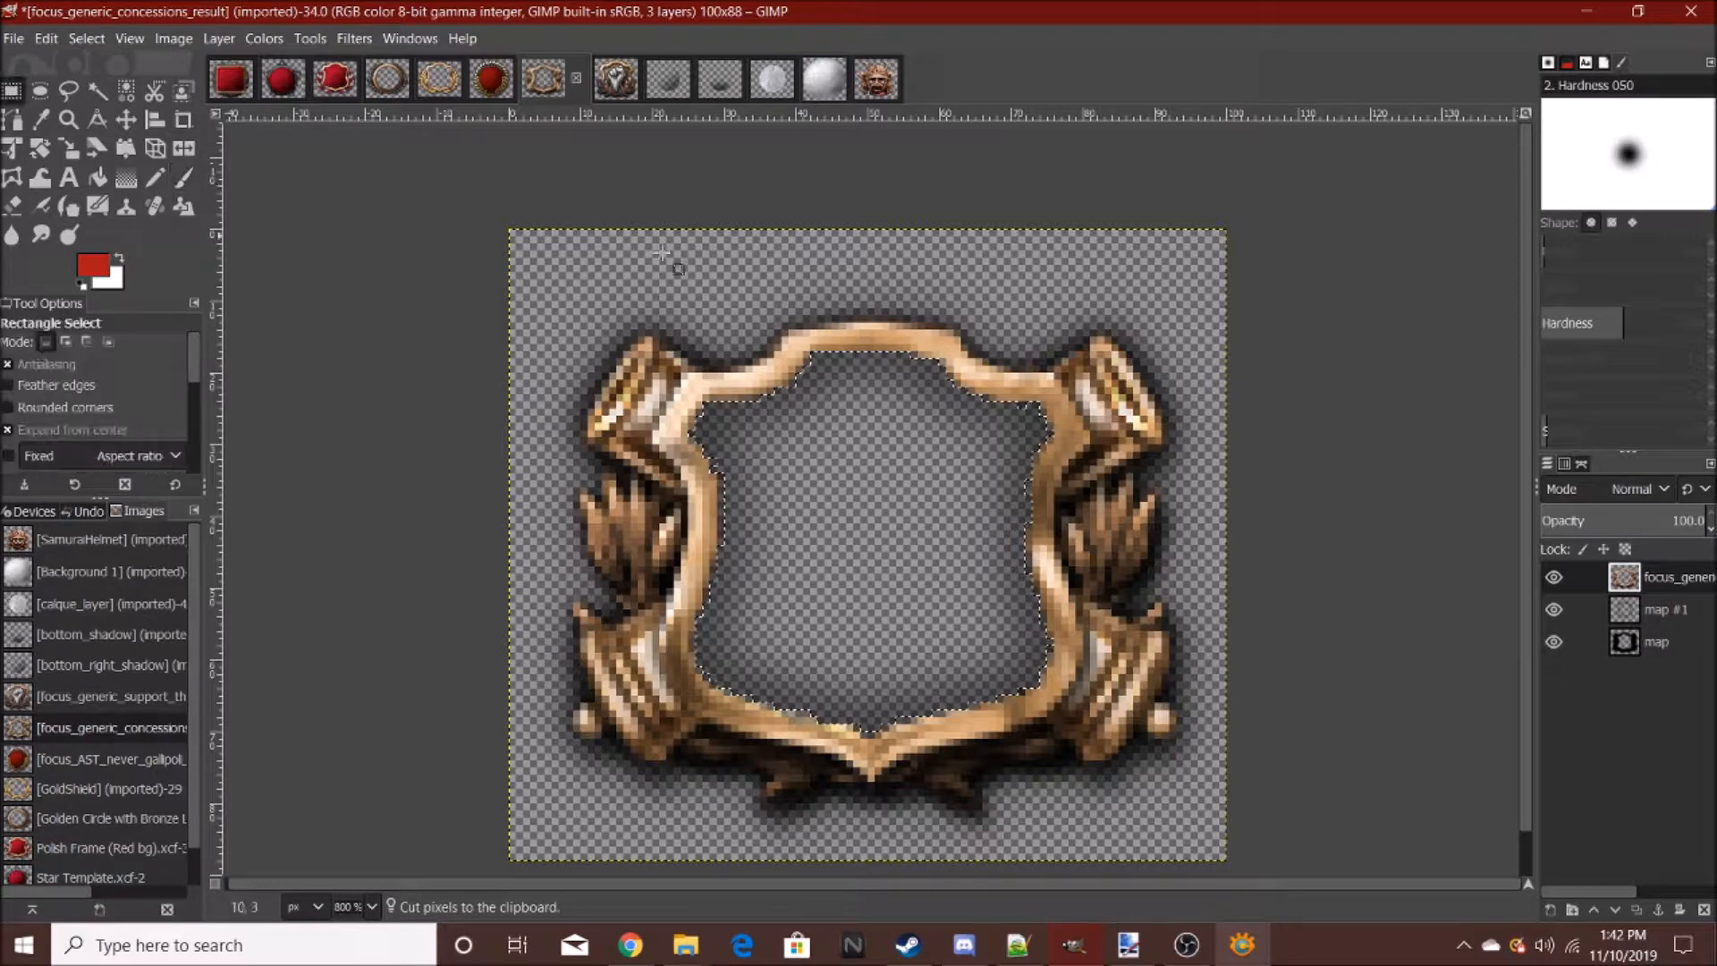
{"action": "right_click", "coordinate": [1682, 777]}
{"action": "left_click", "coordinate": [1592, 159]}
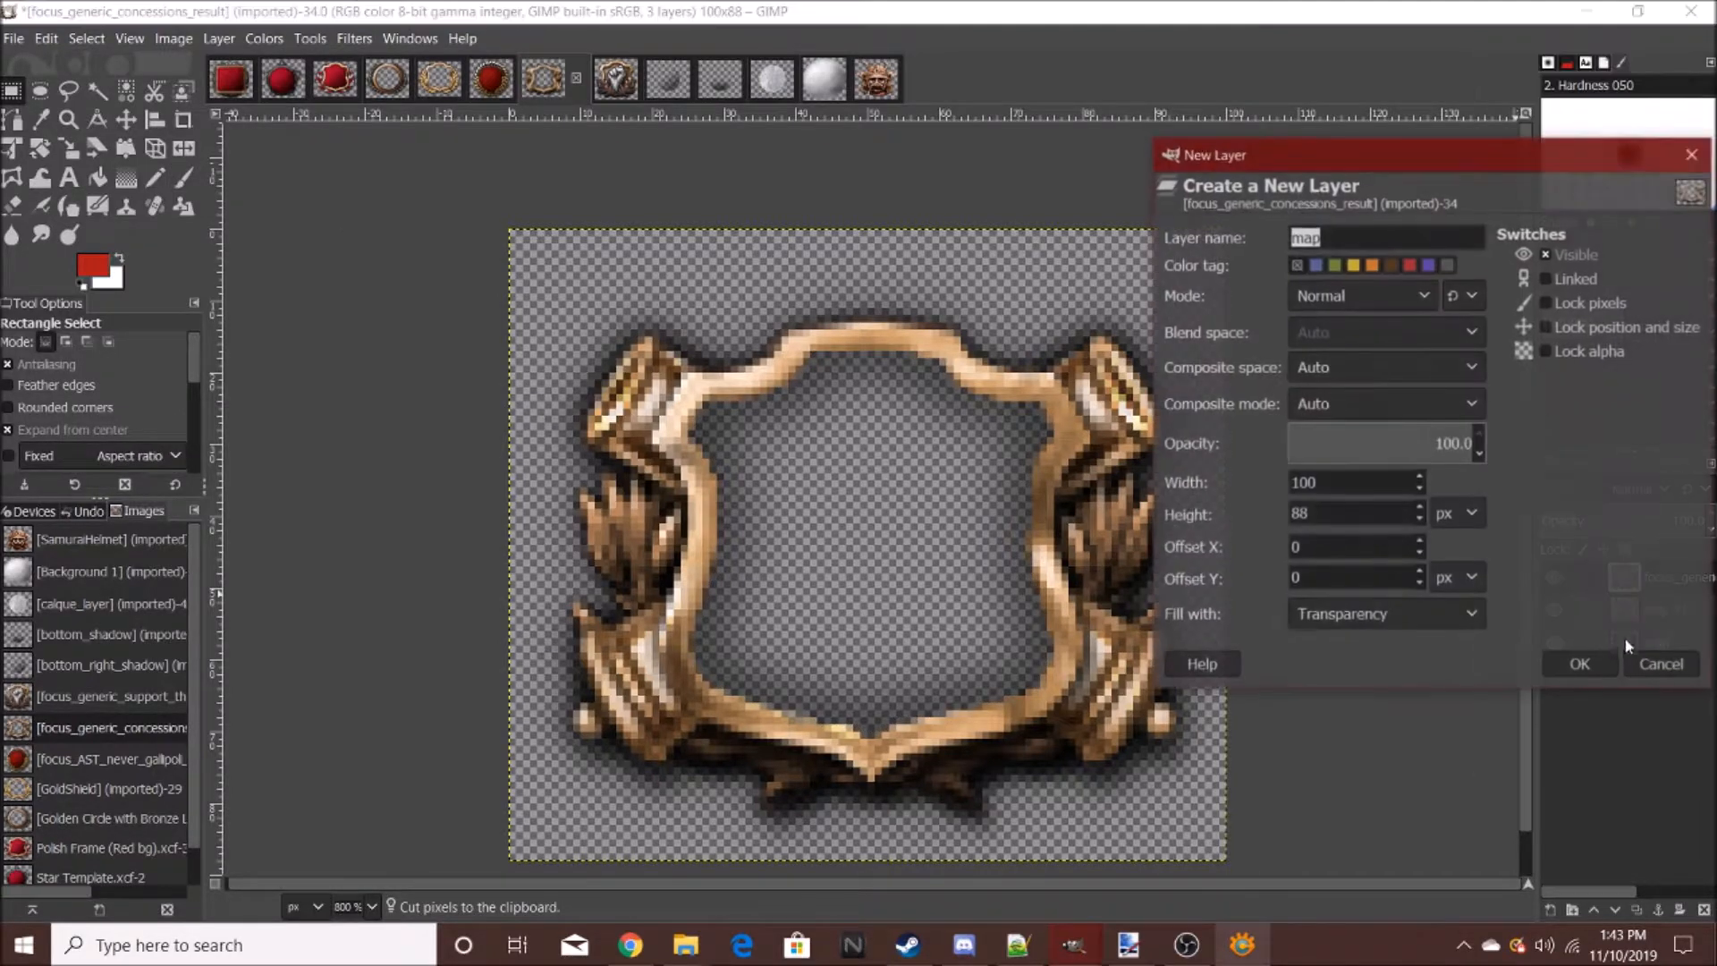
{"action": "left_click", "coordinate": [1587, 662]}
{"action": "left_click", "coordinate": [1657, 721]}
{"action": "key", "text": "ctrl+v"}
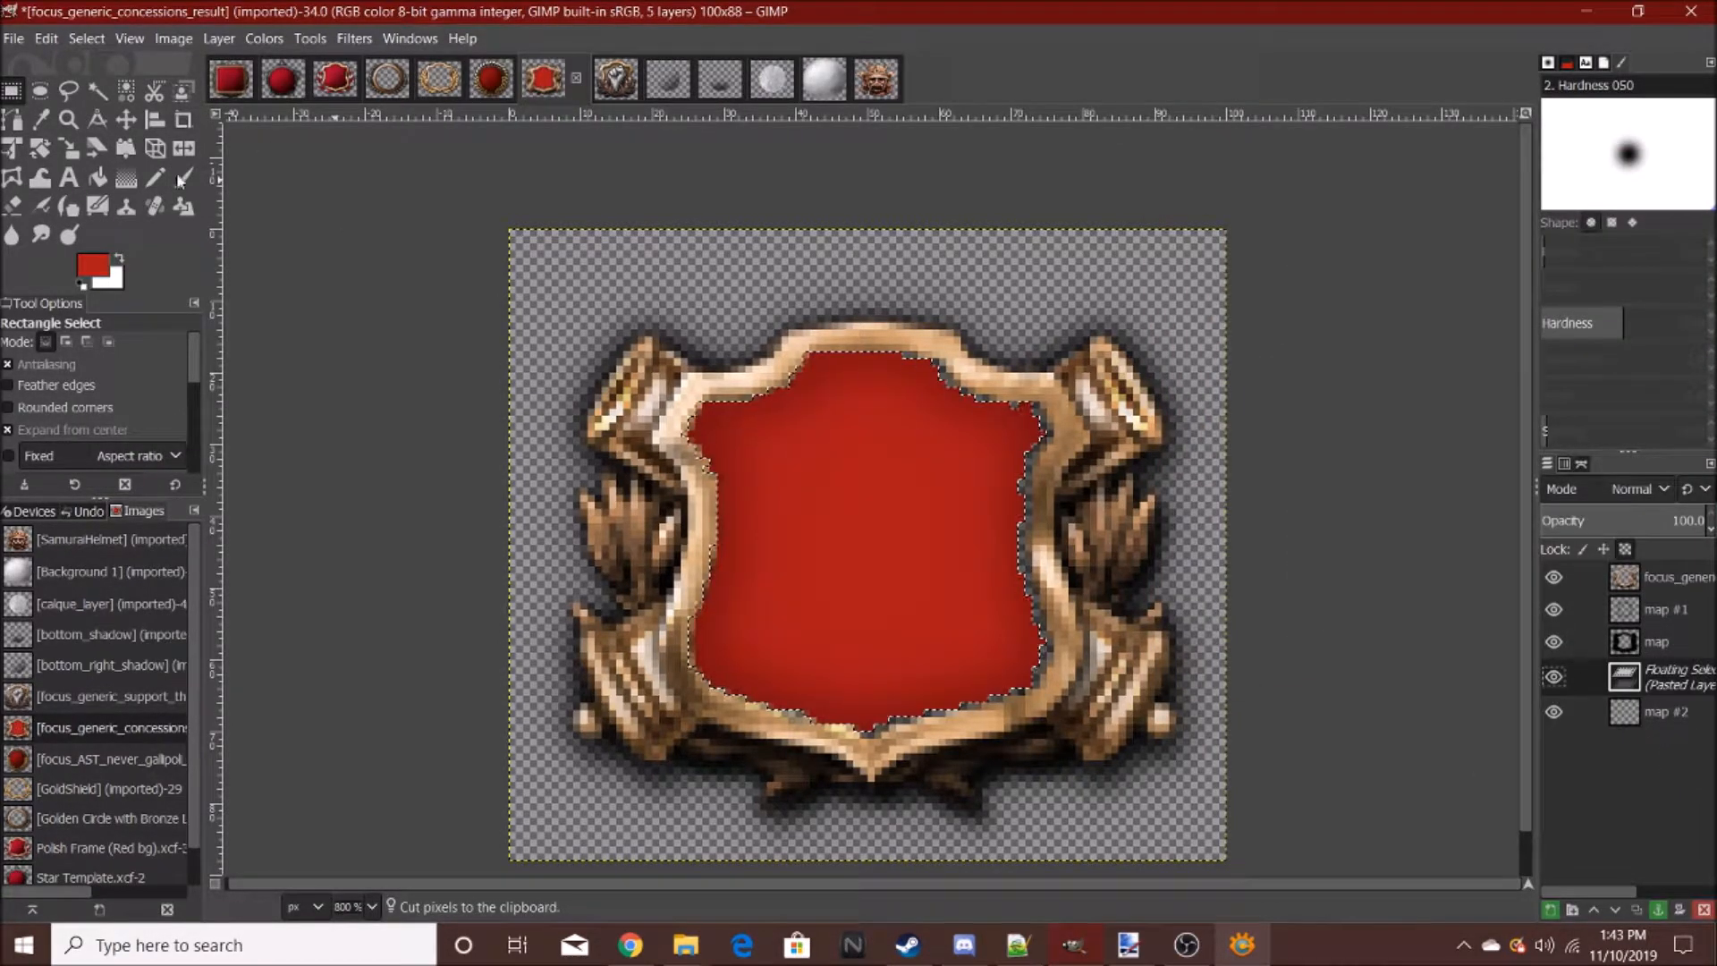
- Scale and reposition the pasted red fill to cover the frame's interior and anchor it to the map #2 layer
{"action": "left_click", "coordinate": [69, 147]}
{"action": "left_click", "coordinate": [862, 543]}
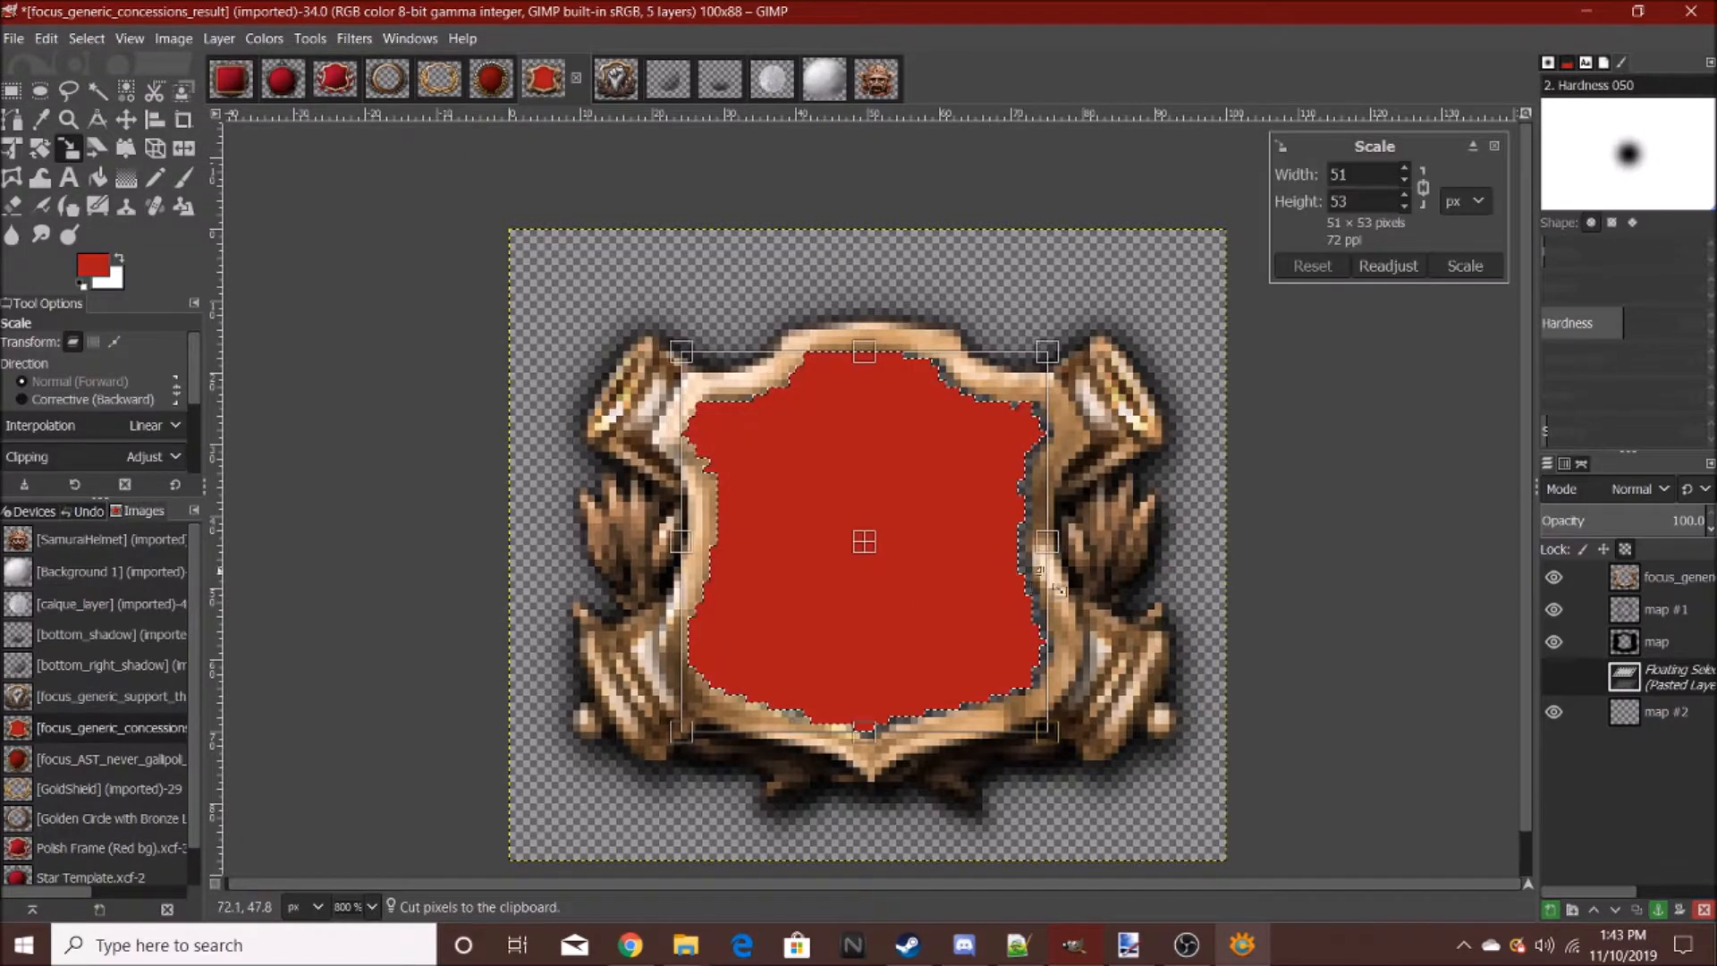
{"action": "left_click_drag", "start_coordinate": [873, 557], "coordinate": [872, 552]}
{"action": "left_click_drag", "start_coordinate": [692, 587], "coordinate": [701, 582]}
{"action": "left_click", "coordinate": [1465, 265]}
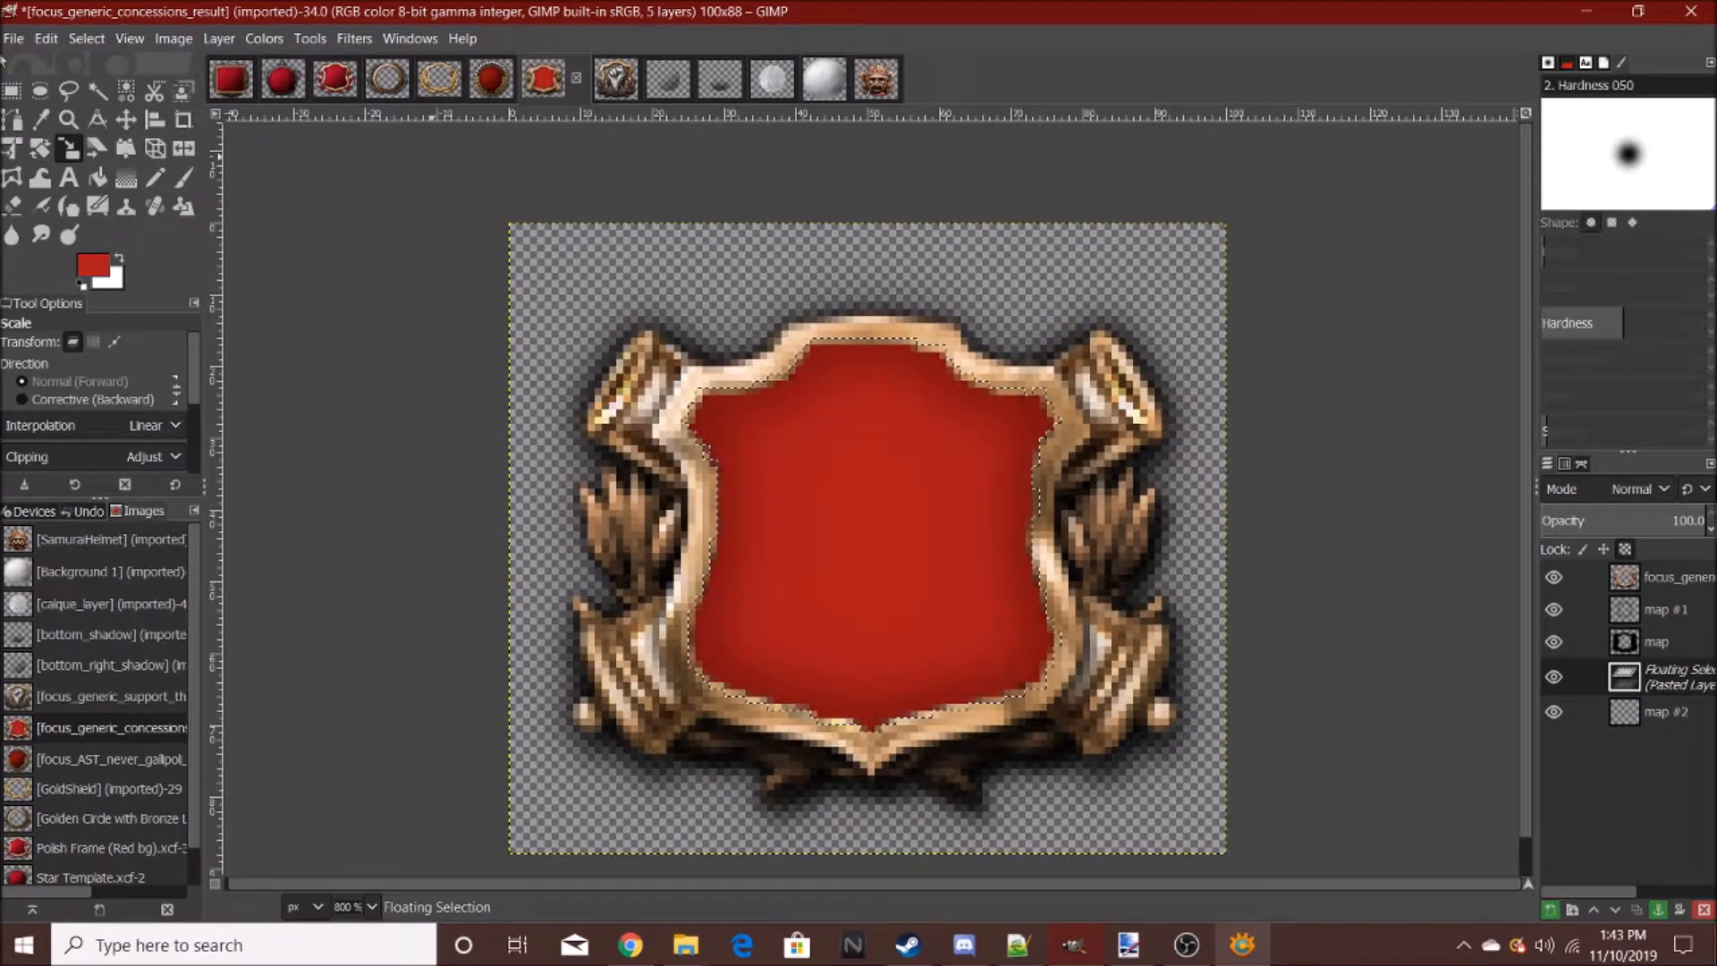
{"action": "left_click", "coordinate": [11, 90]}
{"action": "left_click", "coordinate": [866, 245]}
- Add a bevel with thickness 3 to the red fill layer
{"action": "scroll", "coordinate": [970, 469], "scroll_direction": "down", "scroll_amount": 5}
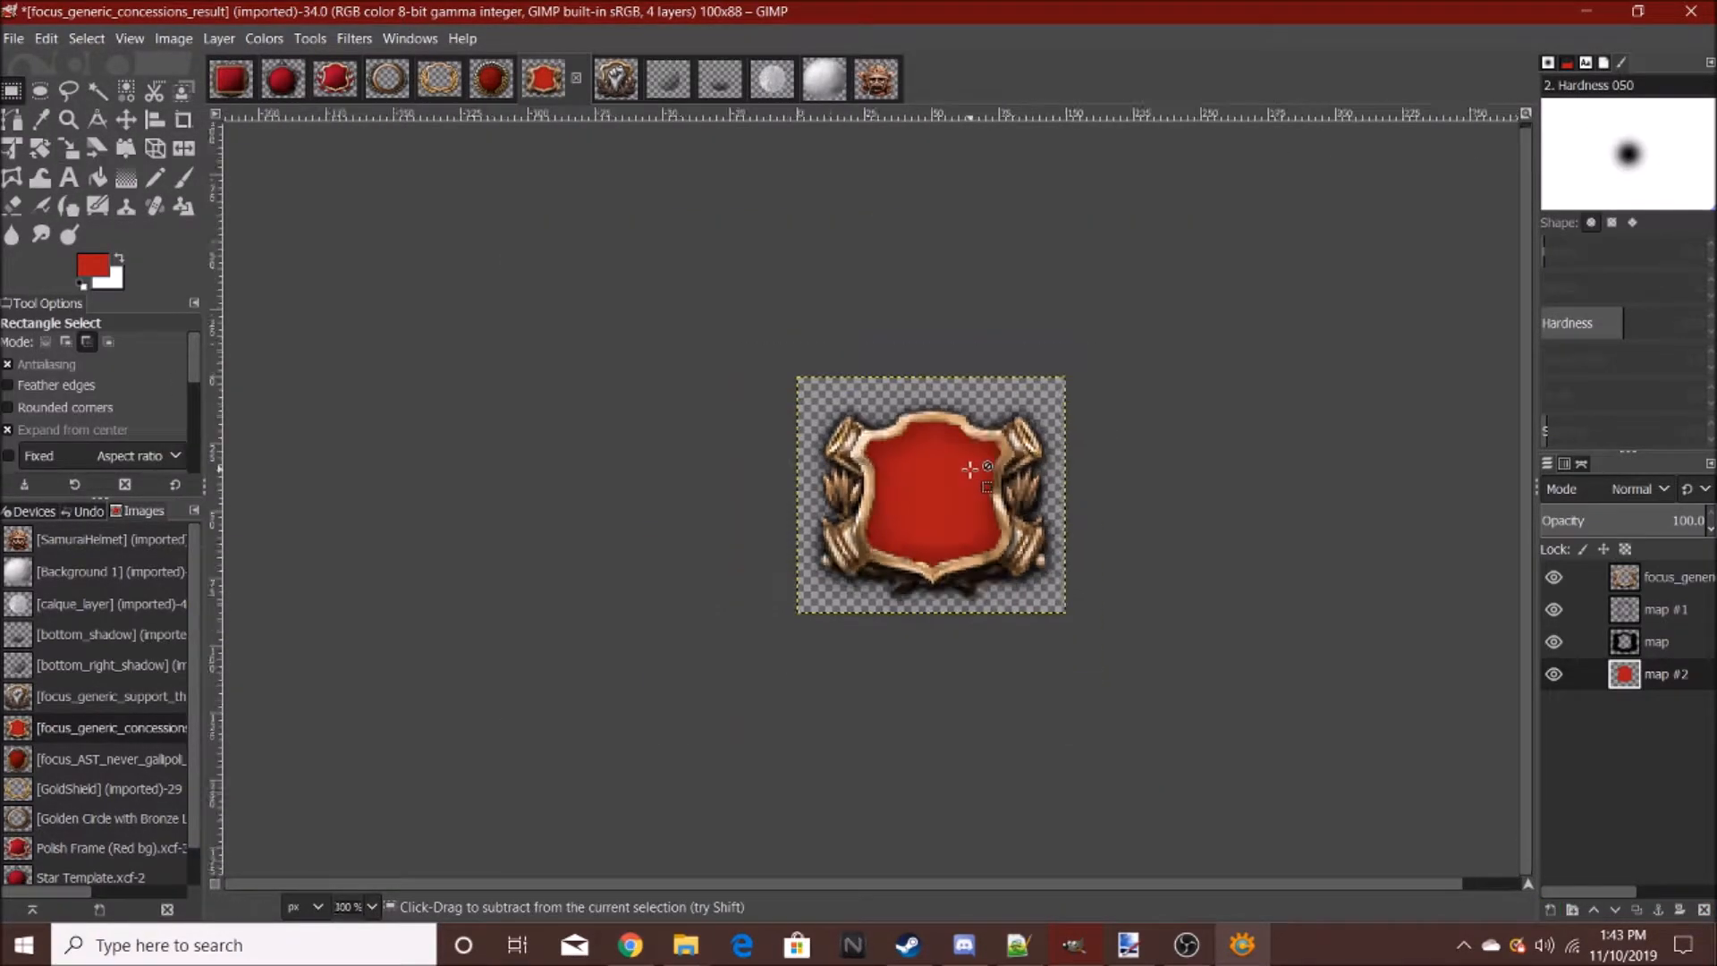
{"action": "scroll", "coordinate": [971, 470], "scroll_direction": "up", "scroll_amount": 4}
{"action": "left_click", "coordinate": [353, 39]}
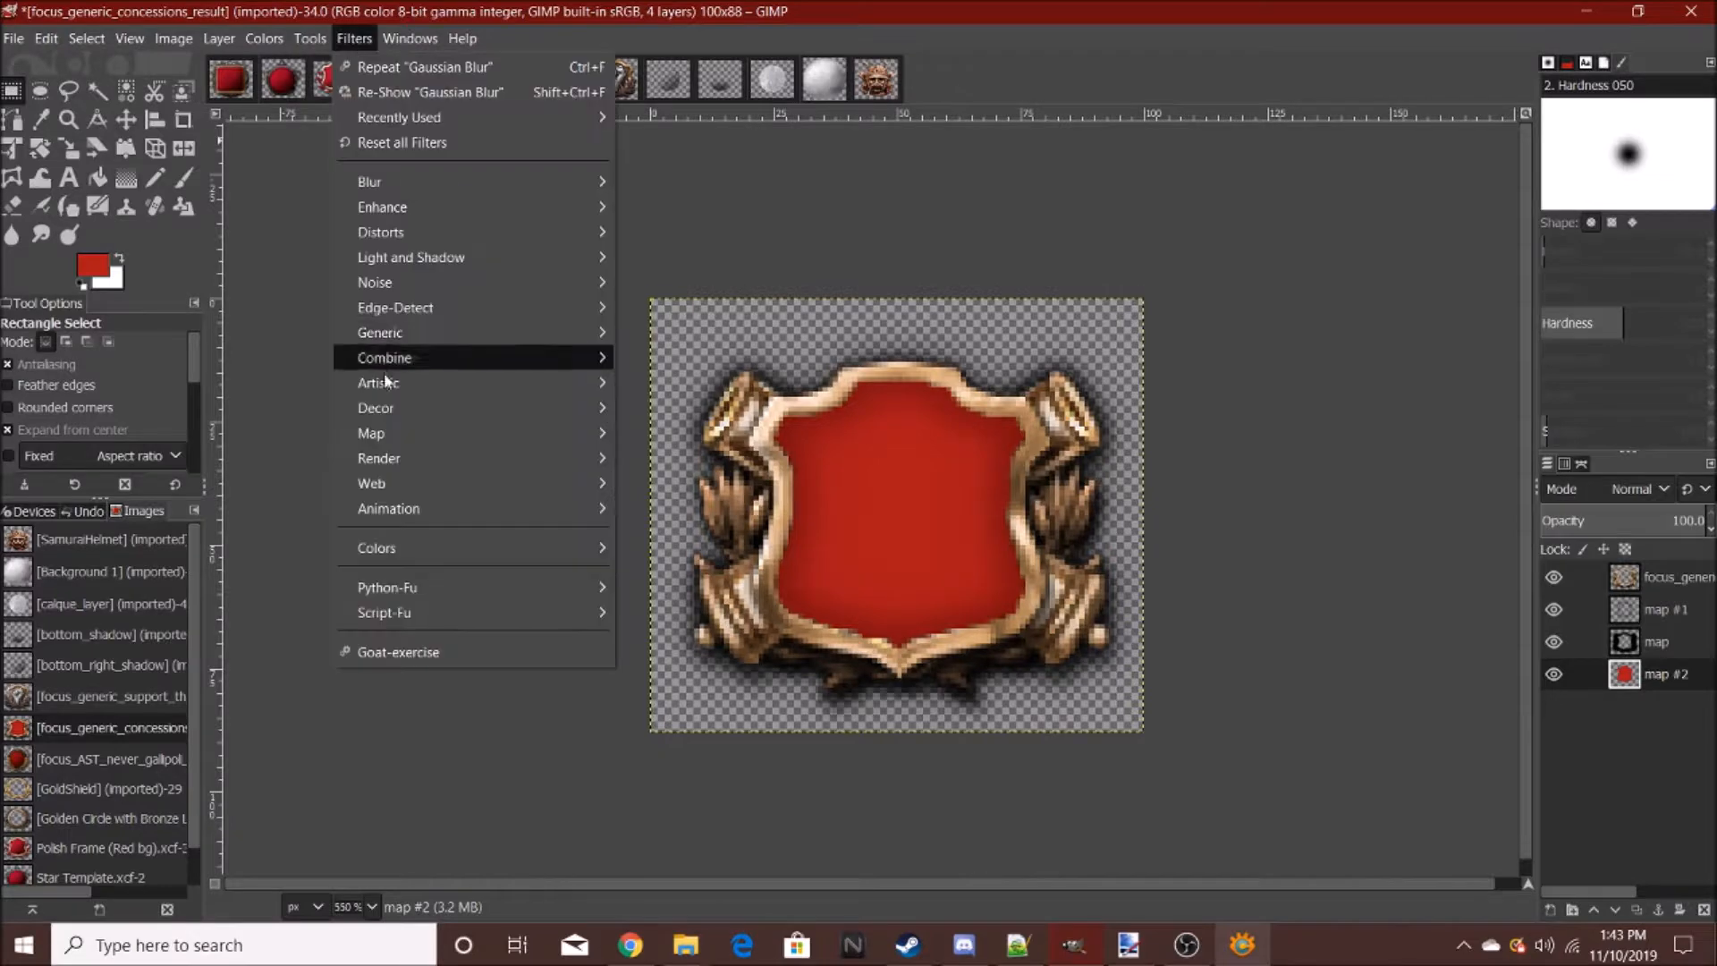
{"action": "mouse_move", "coordinate": [395, 407]}
{"action": "left_click", "coordinate": [671, 408]}
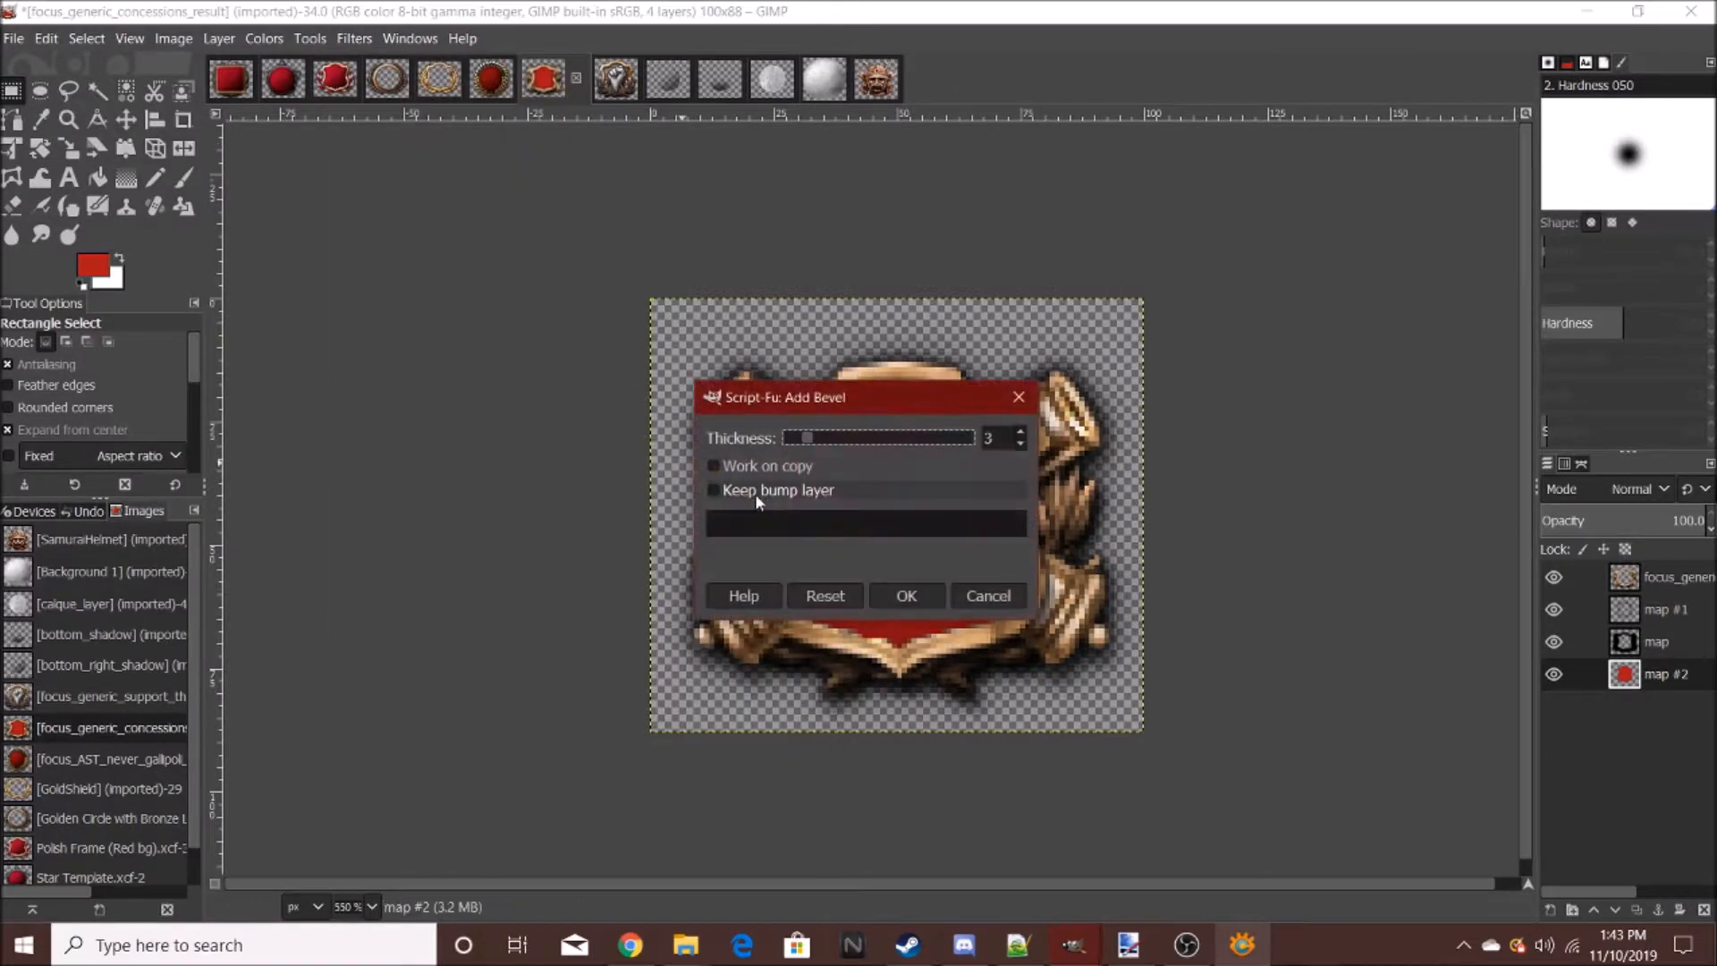
{"action": "left_click", "coordinate": [906, 595]}
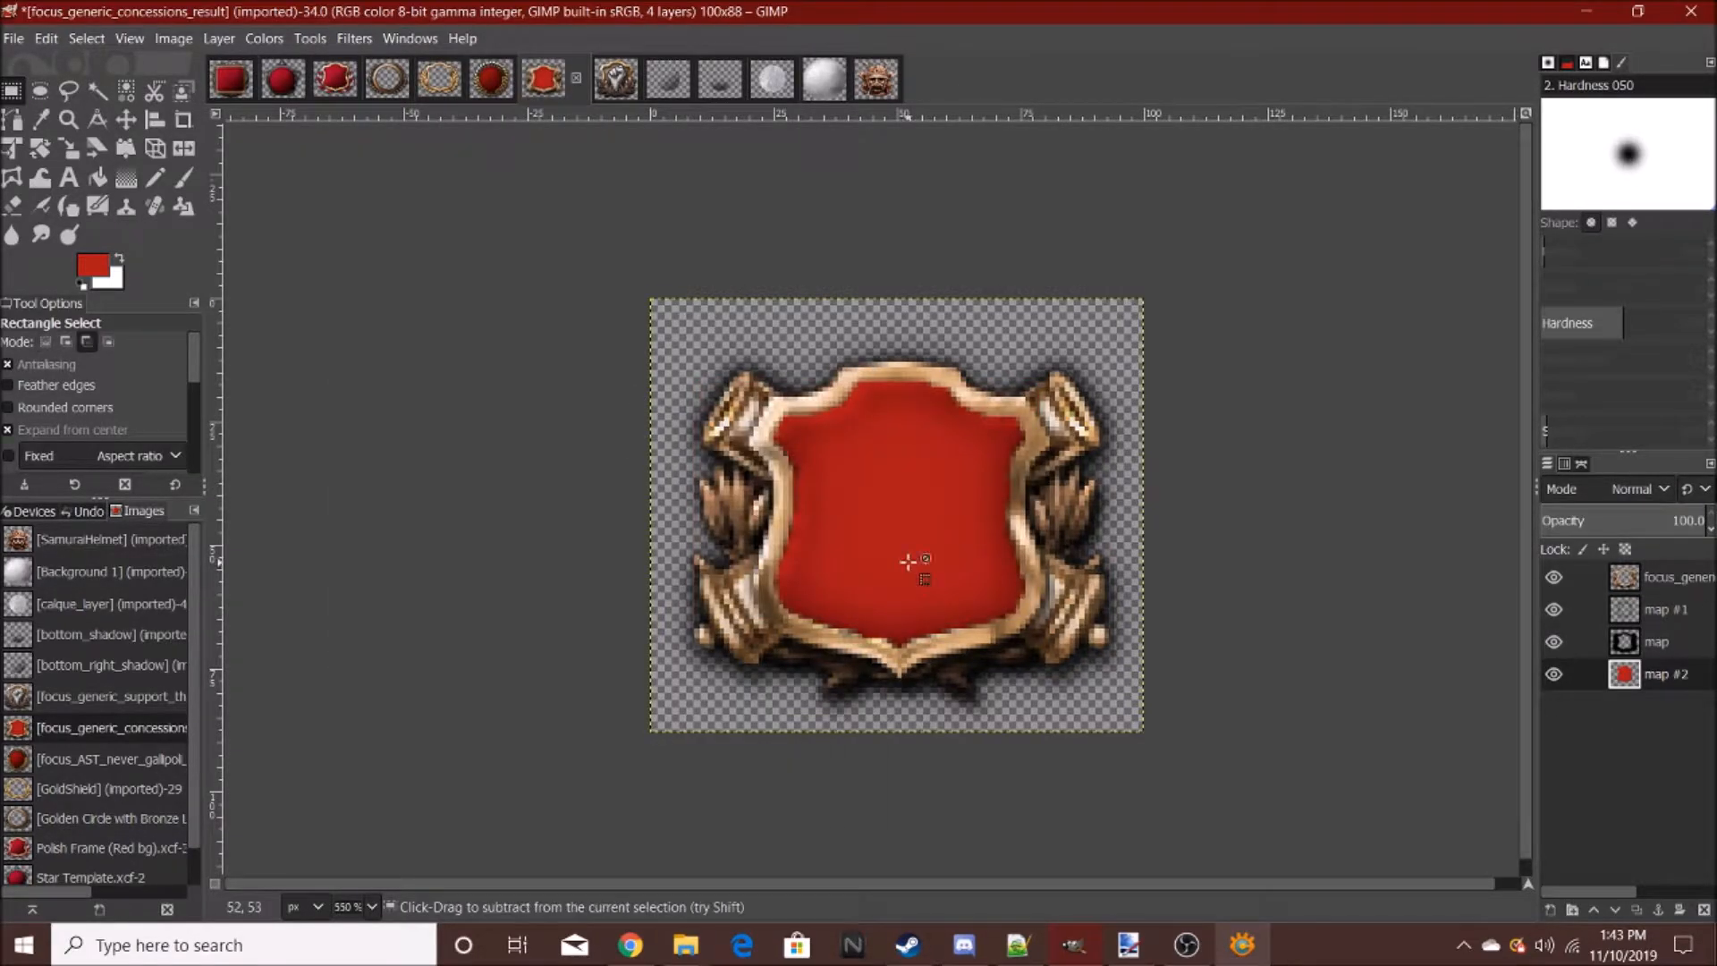
- Add a new transparent layer directly above the red fill layer map #2
{"action": "scroll", "coordinate": [913, 568], "scroll_direction": "down", "scroll_amount": 5}
{"action": "scroll", "coordinate": [970, 562], "scroll_direction": "up", "scroll_amount": 7}
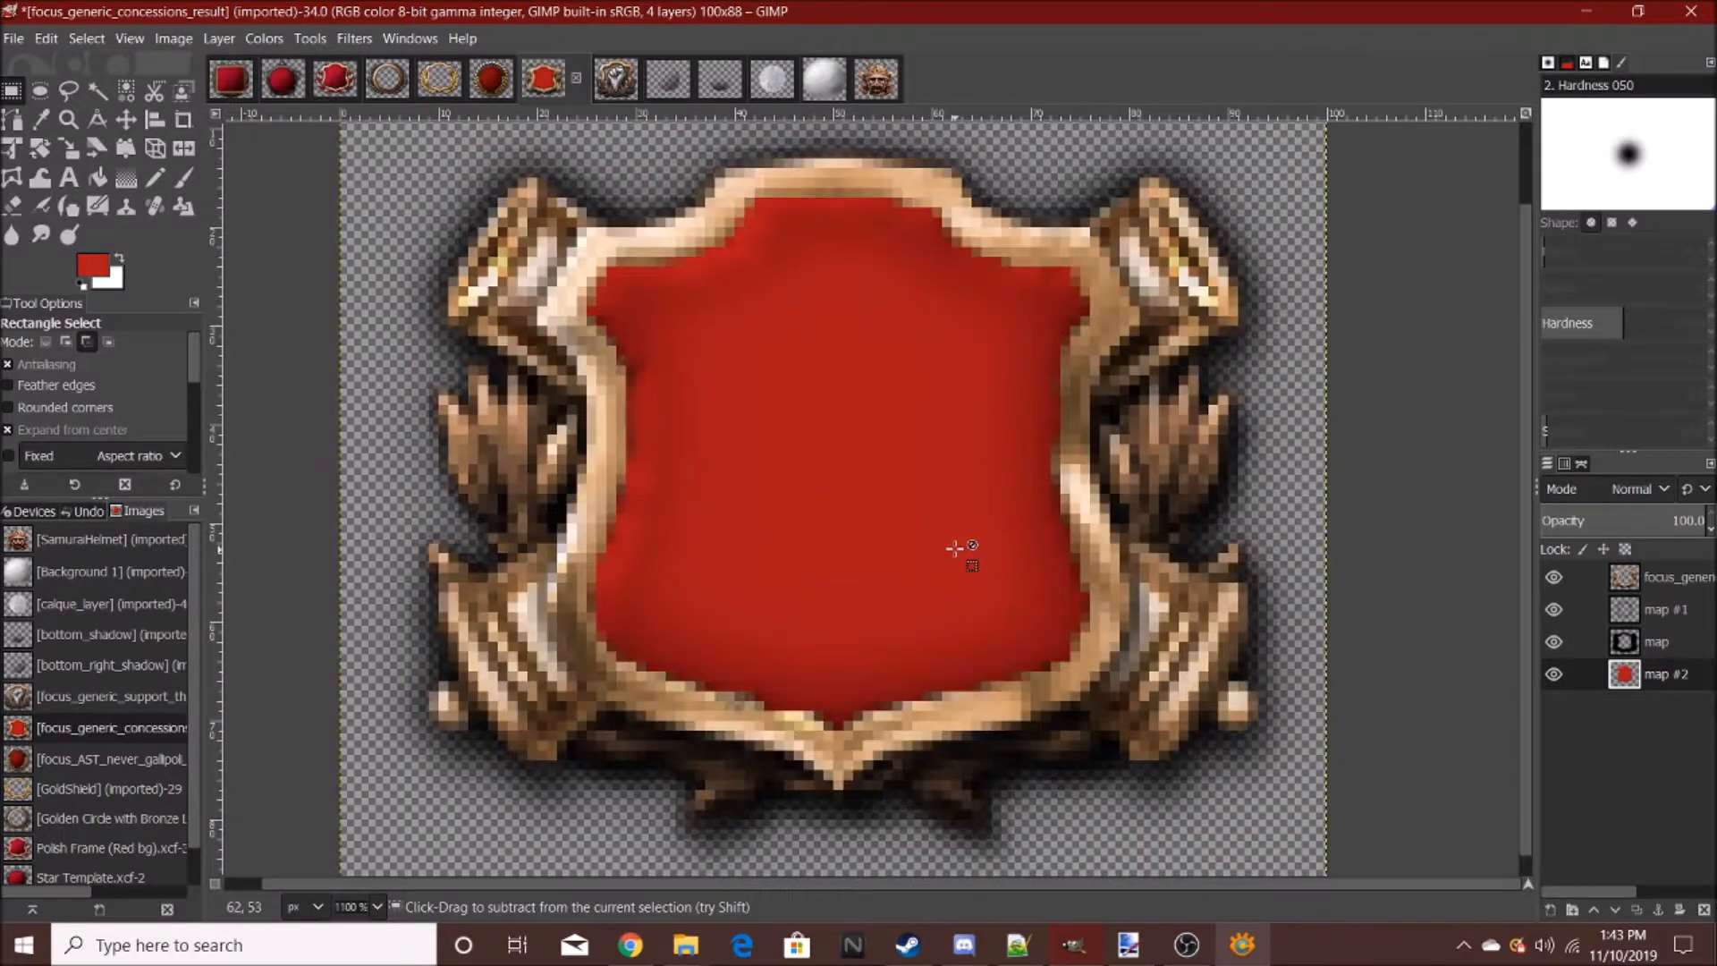
{"action": "scroll", "coordinate": [955, 547], "scroll_direction": "down", "scroll_amount": 7}
{"action": "scroll", "coordinate": [956, 547], "scroll_direction": "up", "scroll_amount": 6}
{"action": "right_click", "coordinate": [1612, 791]}
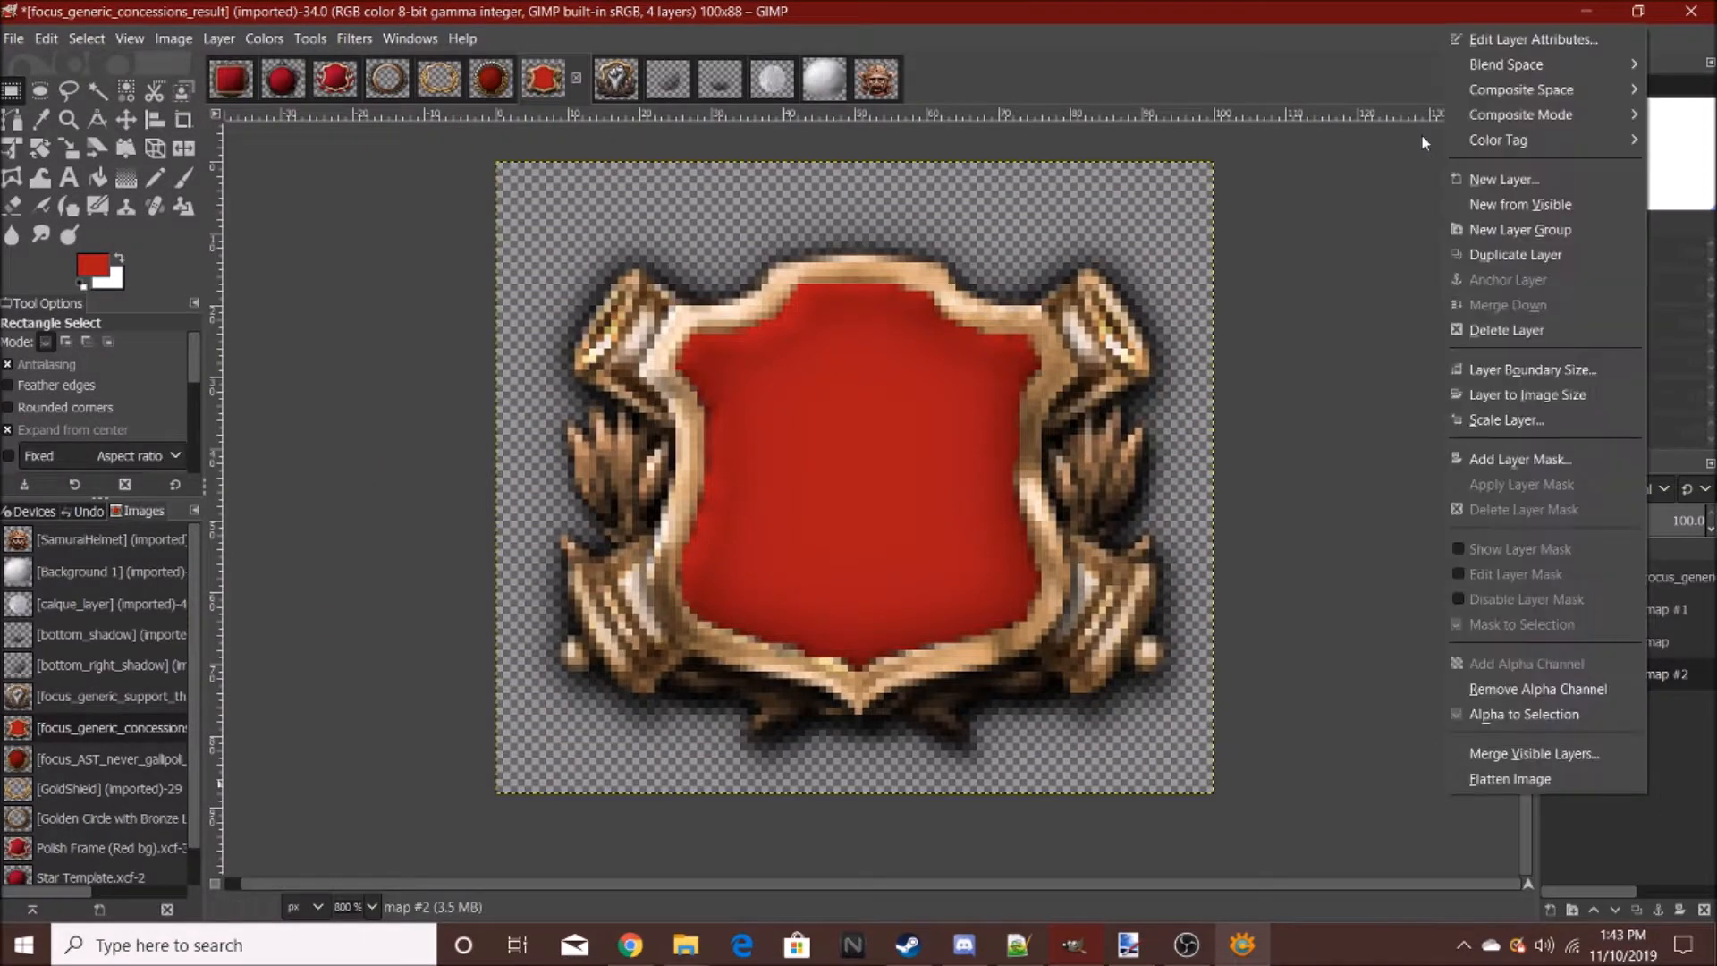
{"action": "left_click", "coordinate": [1519, 202]}
{"action": "key", "text": "ctrl+z"}
{"action": "right_click", "coordinate": [1646, 860]}
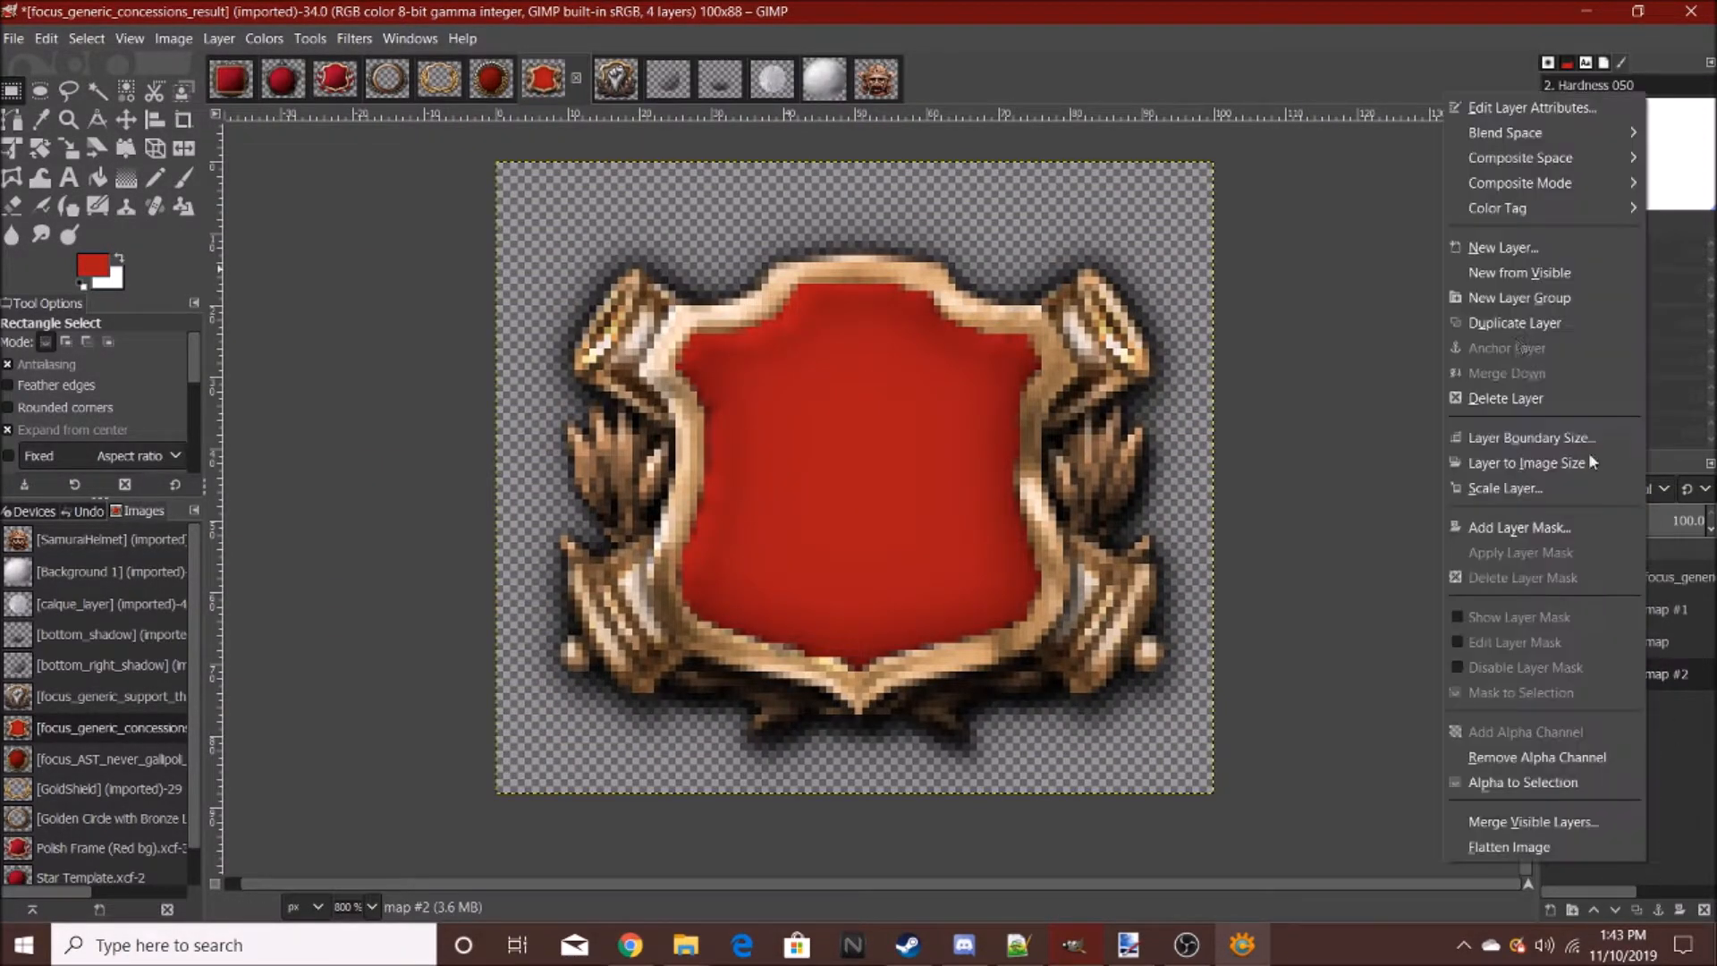
{"action": "left_click", "coordinate": [1505, 247]}
{"action": "left_click", "coordinate": [1579, 737]}
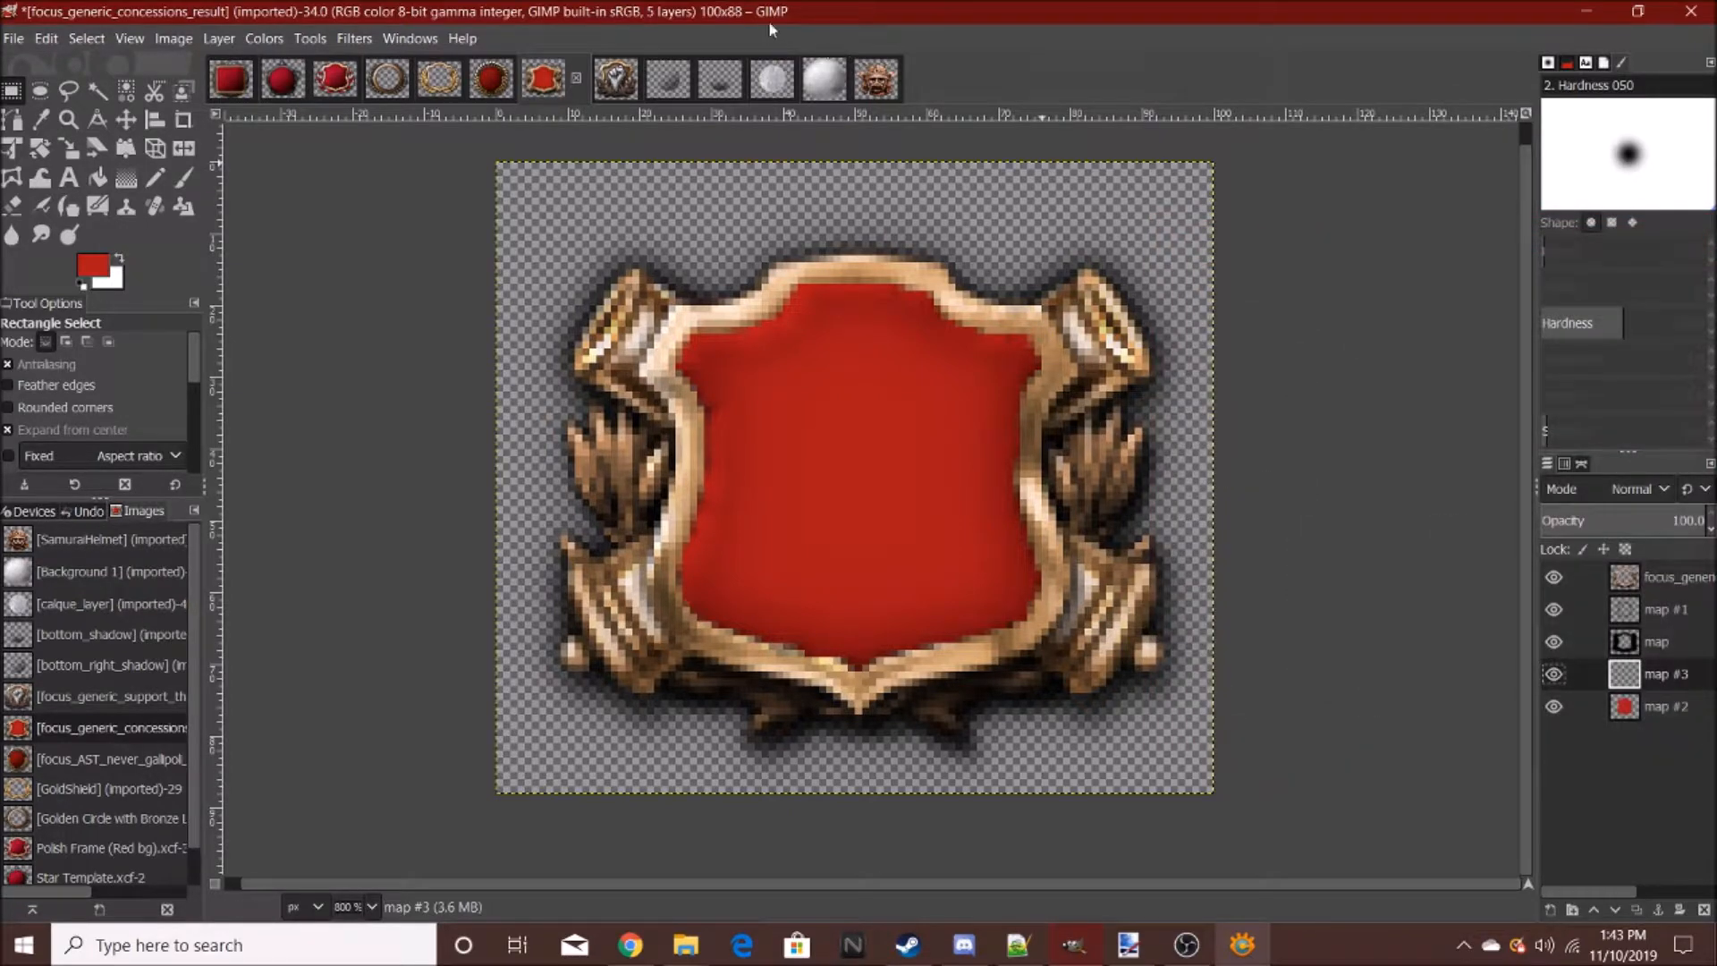
- Copy the grey texture from the calque_layer image and paste it over the frame's interior on the map #3 layer
{"action": "left_click", "coordinate": [775, 80]}
{"action": "left_click", "coordinate": [532, 75]}
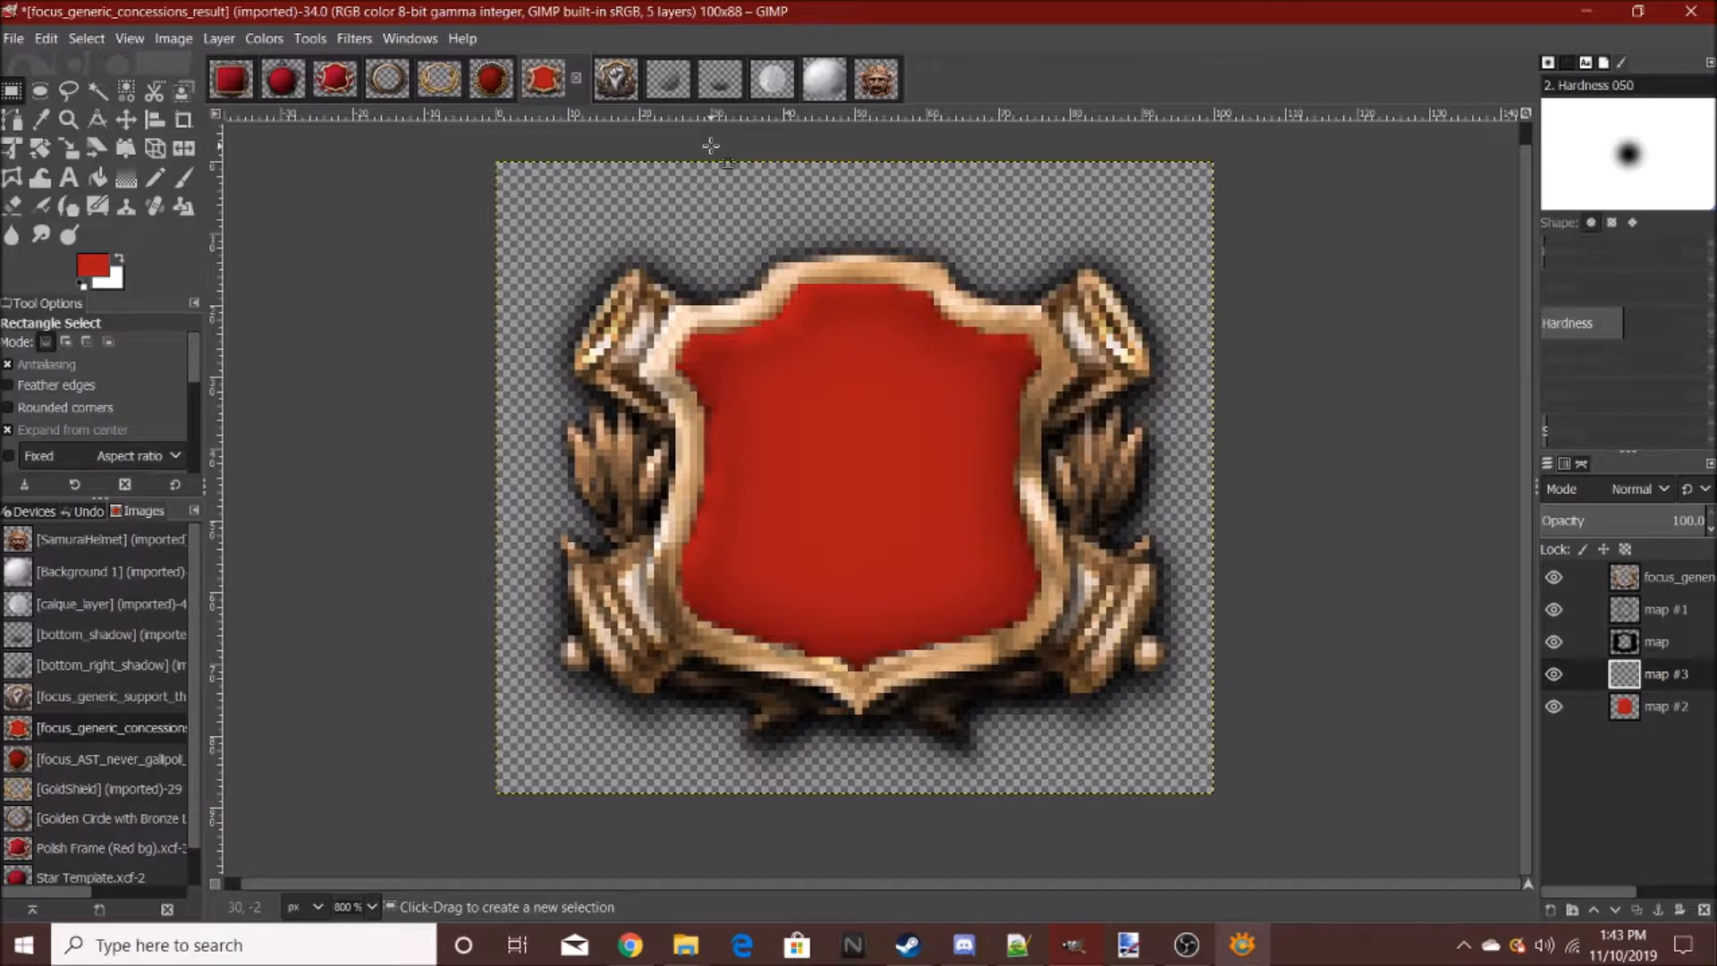
{"action": "key", "text": "ctrl+v"}
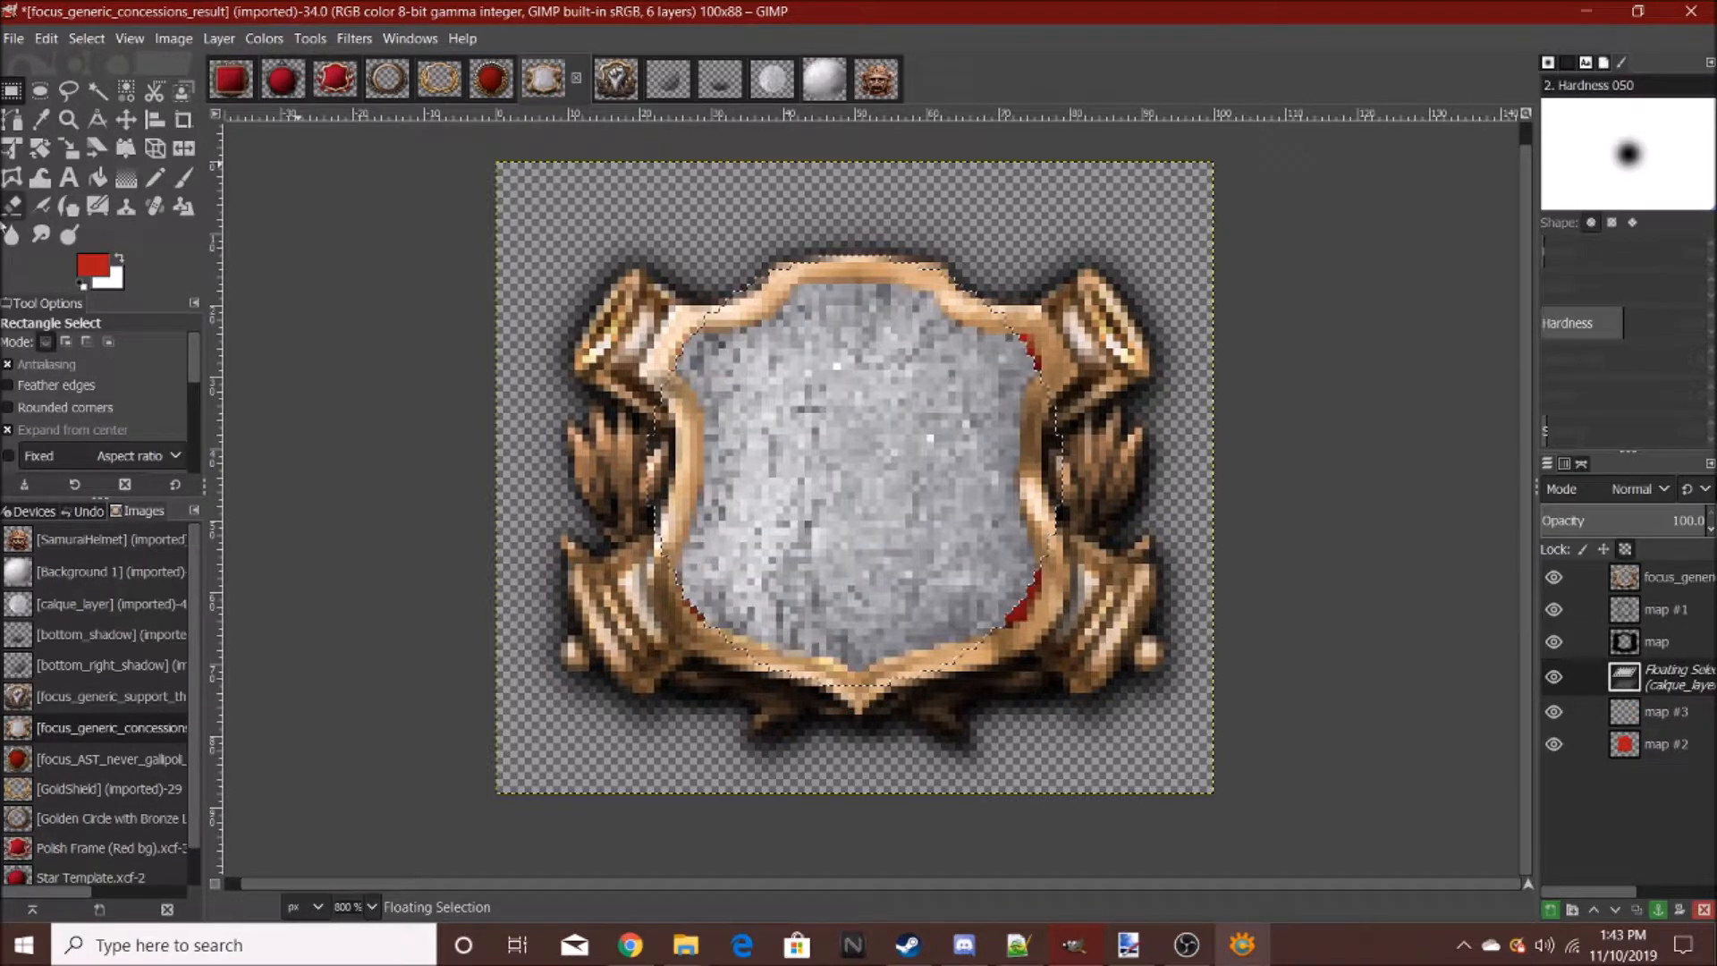
{"action": "left_click_drag", "start_coordinate": [803, 393], "coordinate": [825, 400]}
- Enlarge the pasted grey texture until it covers the frame's whole interior and anchor it to the map #3 layer
{"action": "left_click", "coordinate": [69, 147]}
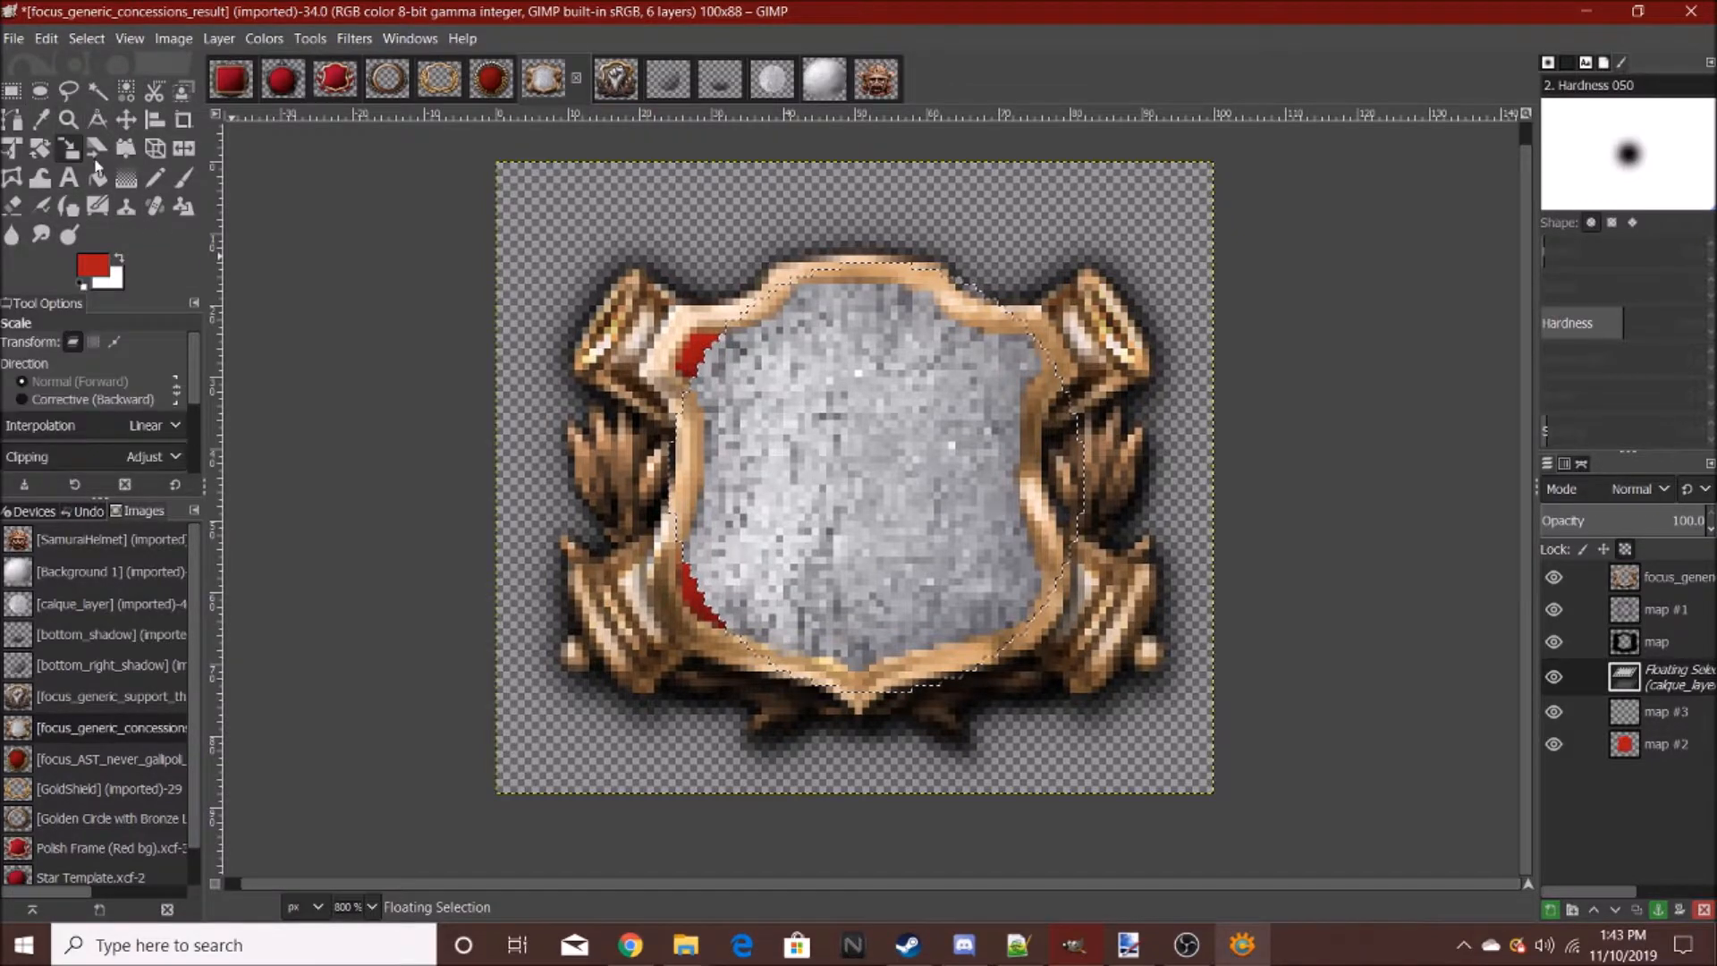
{"action": "left_click", "coordinate": [467, 280]}
{"action": "left_click_drag", "start_coordinate": [467, 280], "coordinate": [443, 272]}
{"action": "left_click_drag", "start_coordinate": [1020, 580], "coordinate": [1046, 602]}
{"action": "left_click", "coordinate": [1465, 266]}
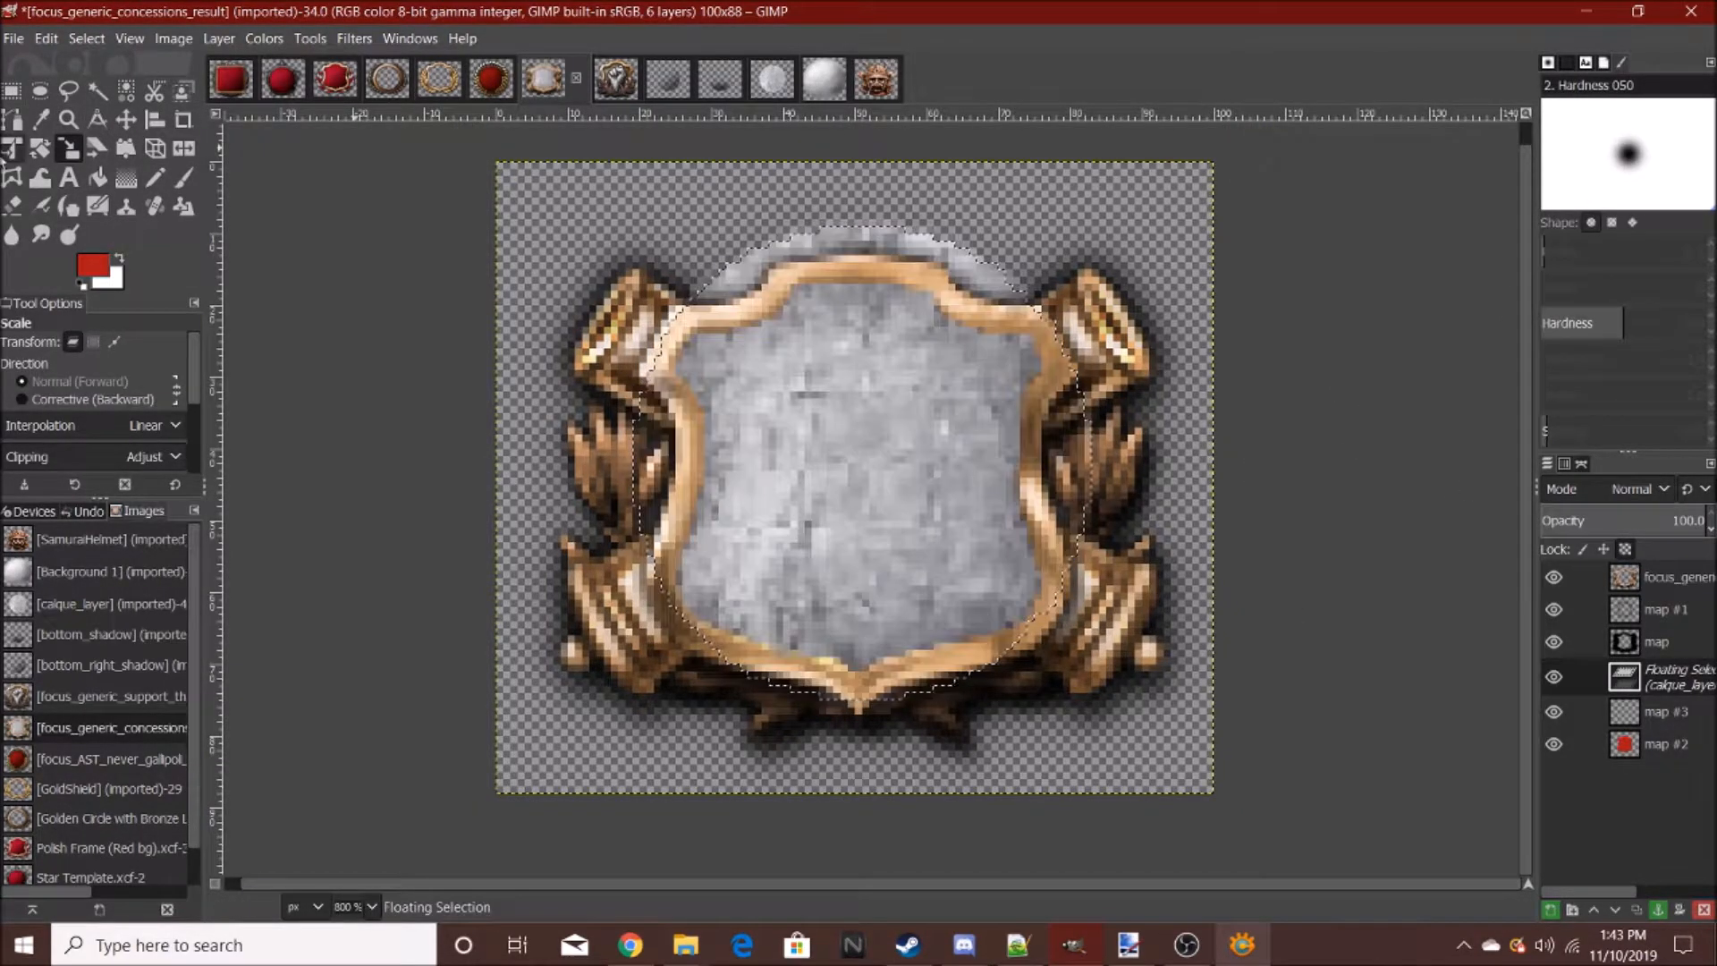
{"action": "key", "text": "r"}
{"action": "left_click", "coordinate": [583, 162]}
- Set the map #3 texture layer to Multiply mode at 63.2 opacity
{"action": "left_click", "coordinate": [1637, 488]}
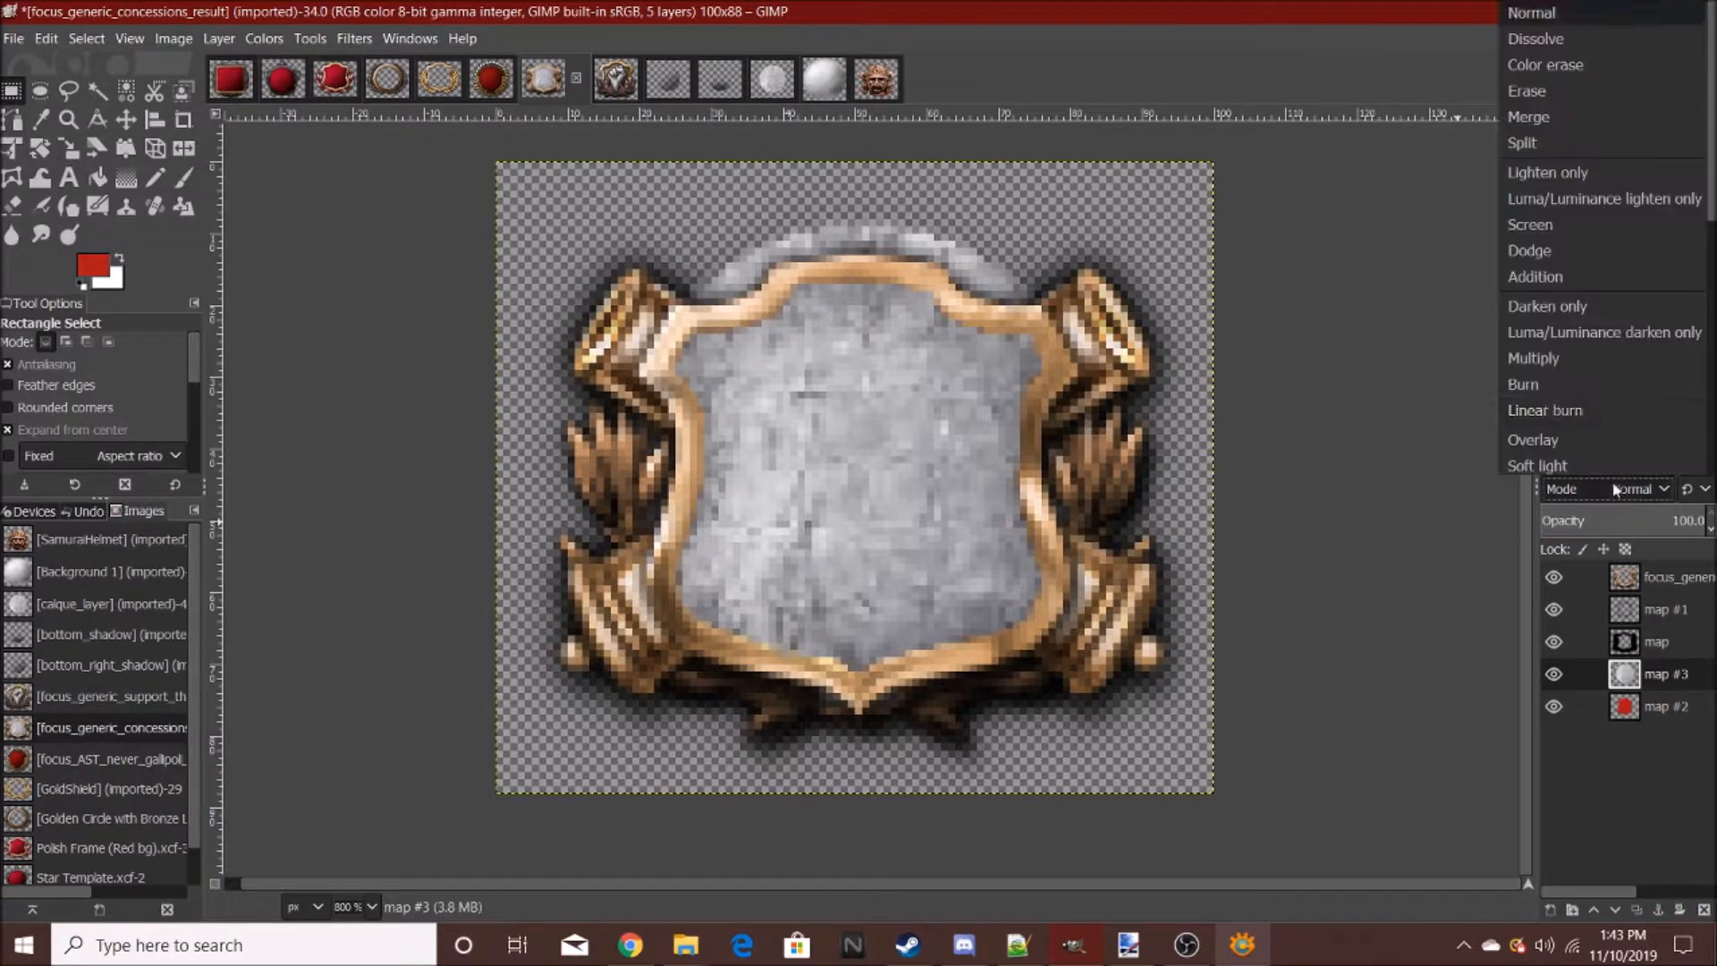
{"action": "left_click", "coordinate": [1529, 360]}
{"action": "left_click_drag", "start_coordinate": [1639, 518], "coordinate": [1646, 519]}
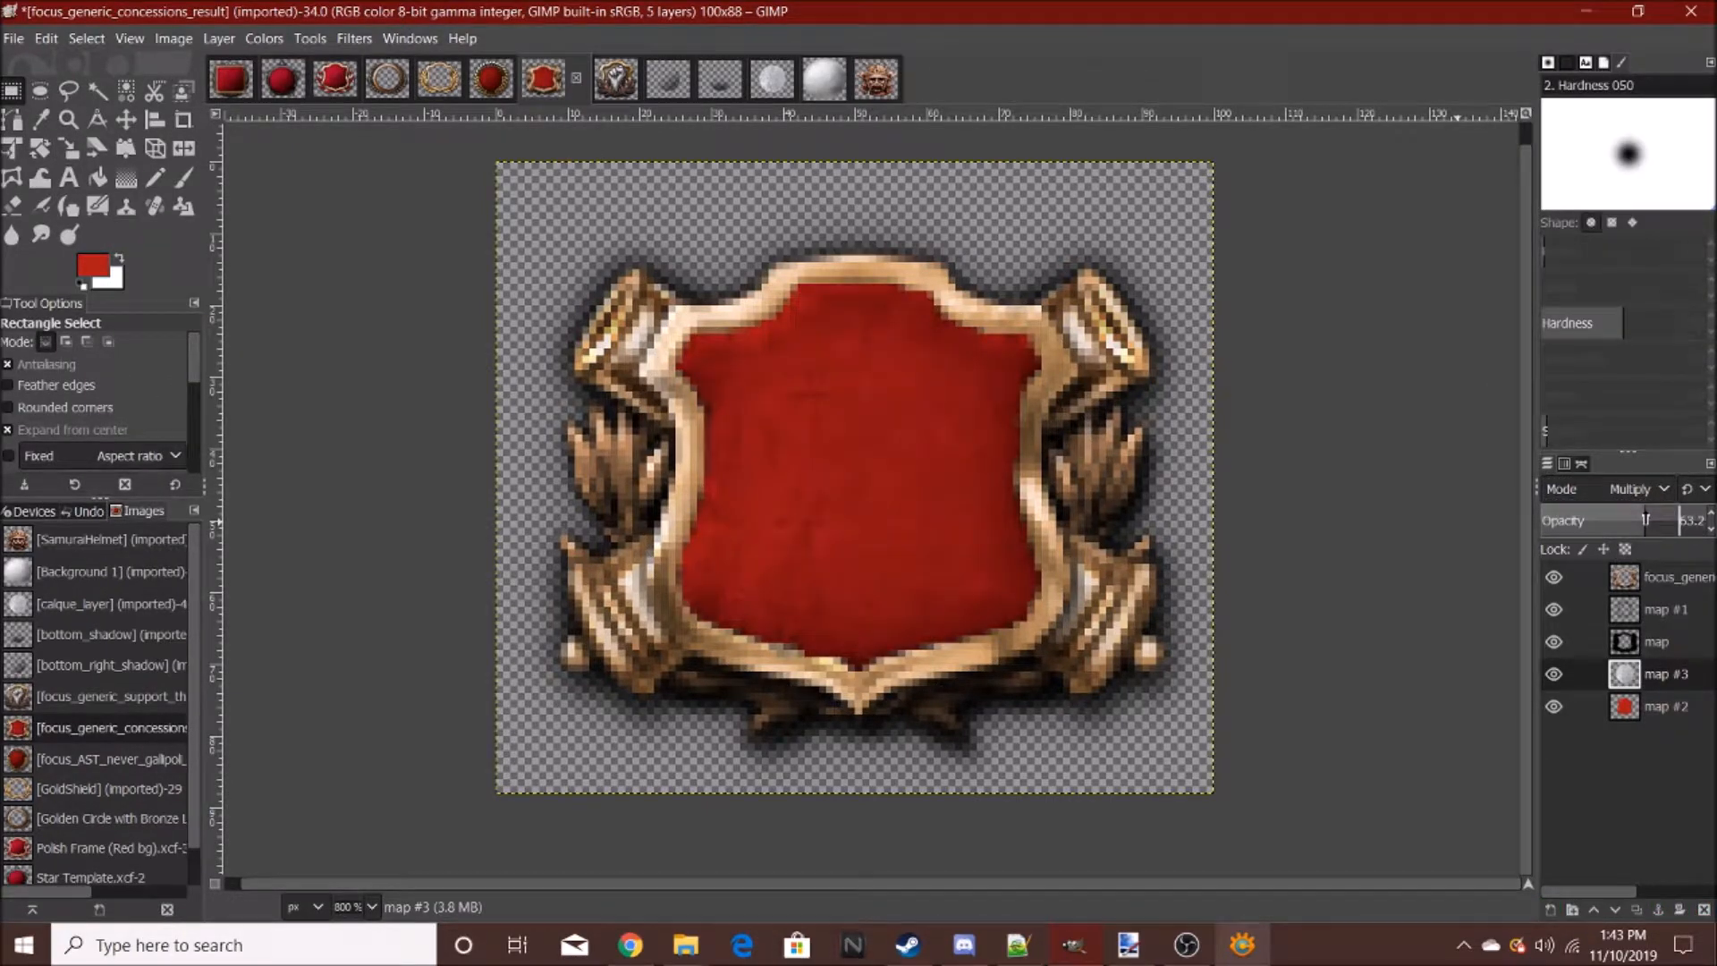
{"action": "scroll", "coordinate": [1079, 540], "scroll_direction": "down", "scroll_amount": 8}
{"action": "scroll", "coordinate": [1079, 539], "scroll_direction": "up", "scroll_amount": 7}
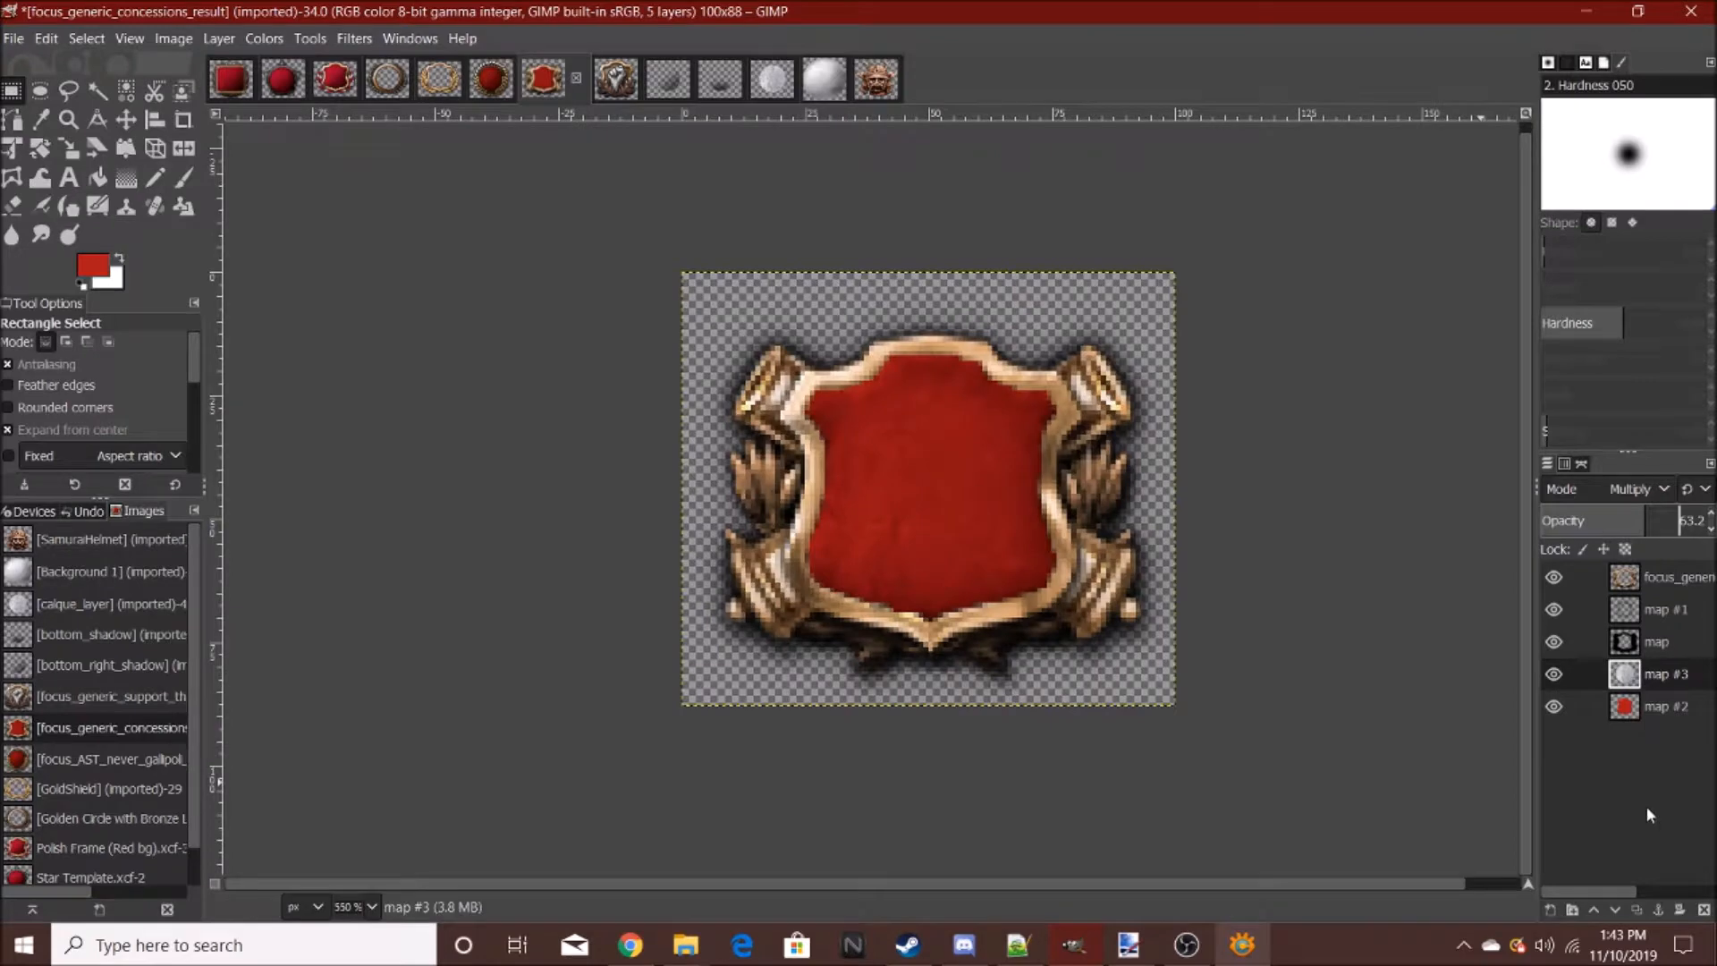
- Add a new transparent 100 x 88 px layer above map #3 and paste the grey texture into it again
{"action": "right_click", "coordinate": [1651, 816]}
{"action": "left_click", "coordinate": [1525, 181]}
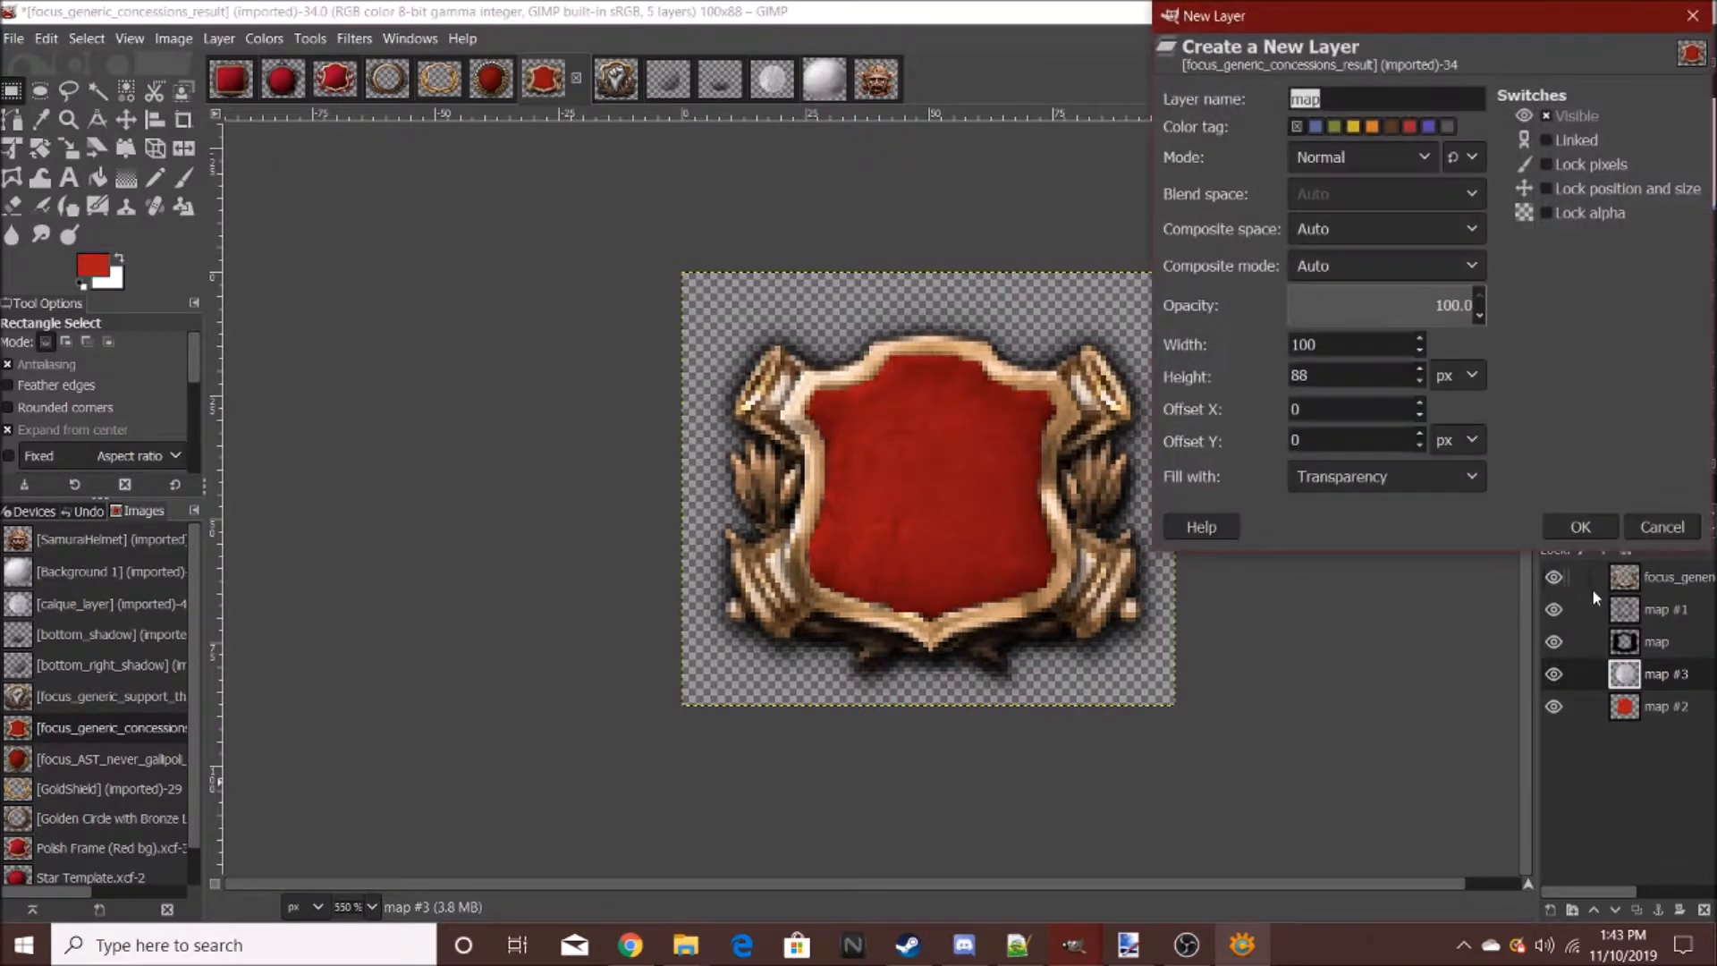
{"action": "left_click", "coordinate": [1581, 527]}
{"action": "key", "text": "ctrl+v"}
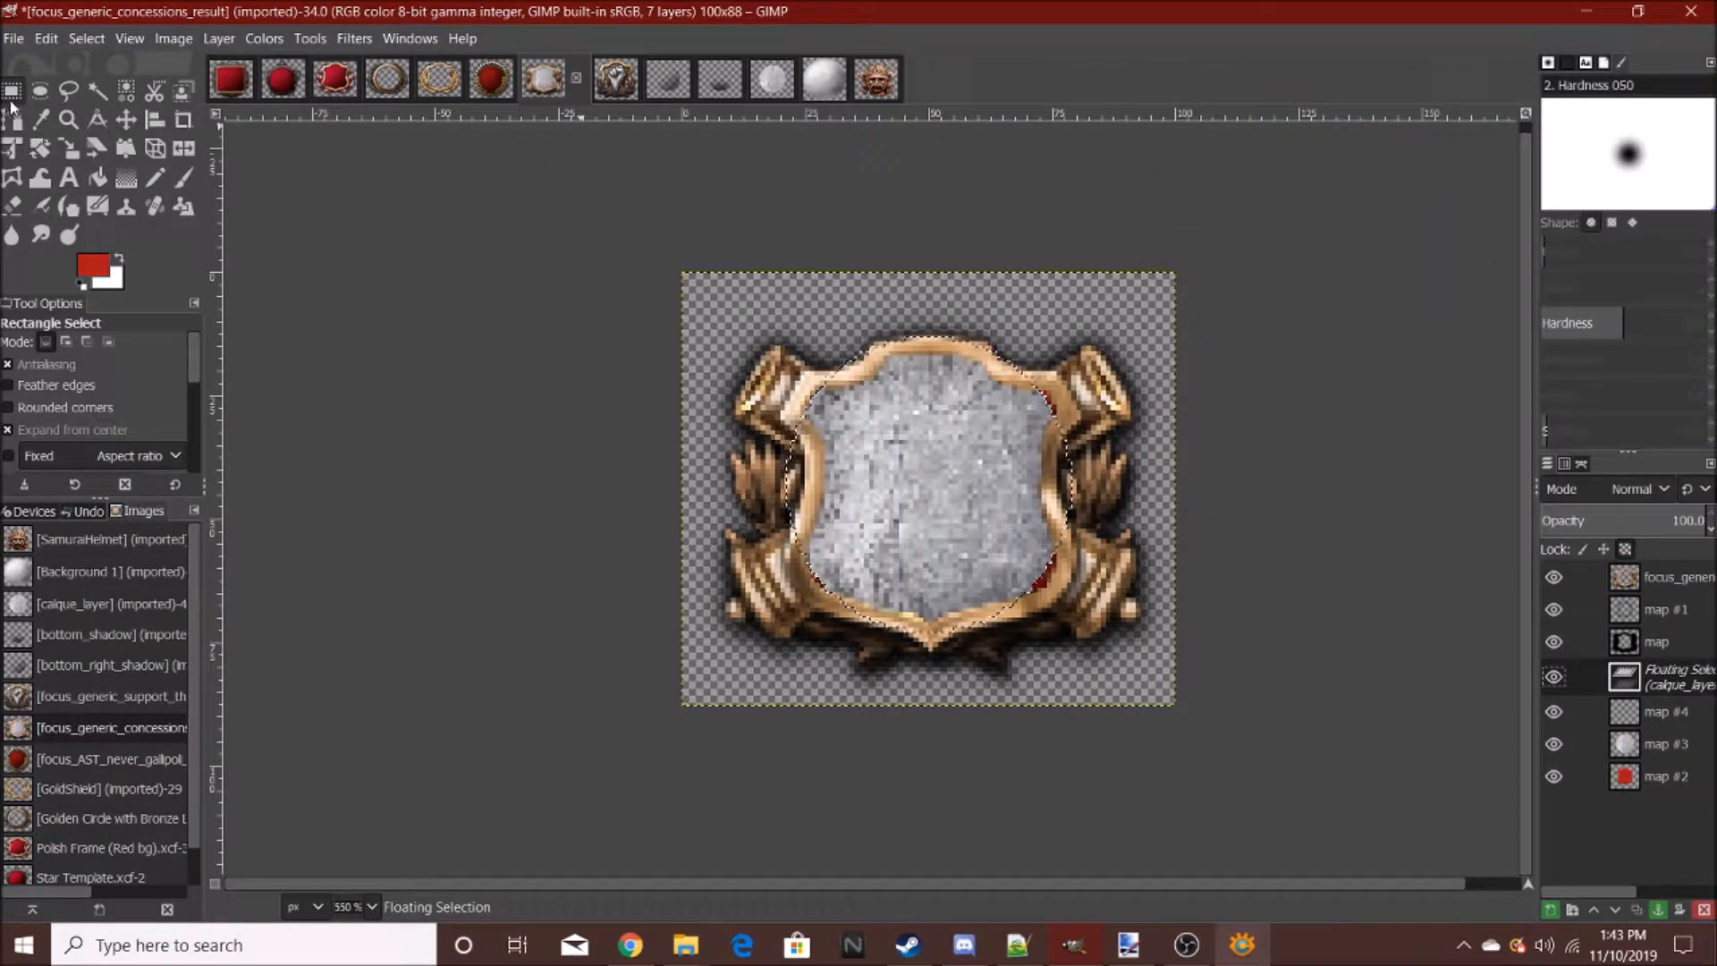
- Close the focus_generic_support_the_left_right_result fist icon image and return to the shield frame image
{"action": "left_click", "coordinate": [626, 77]}
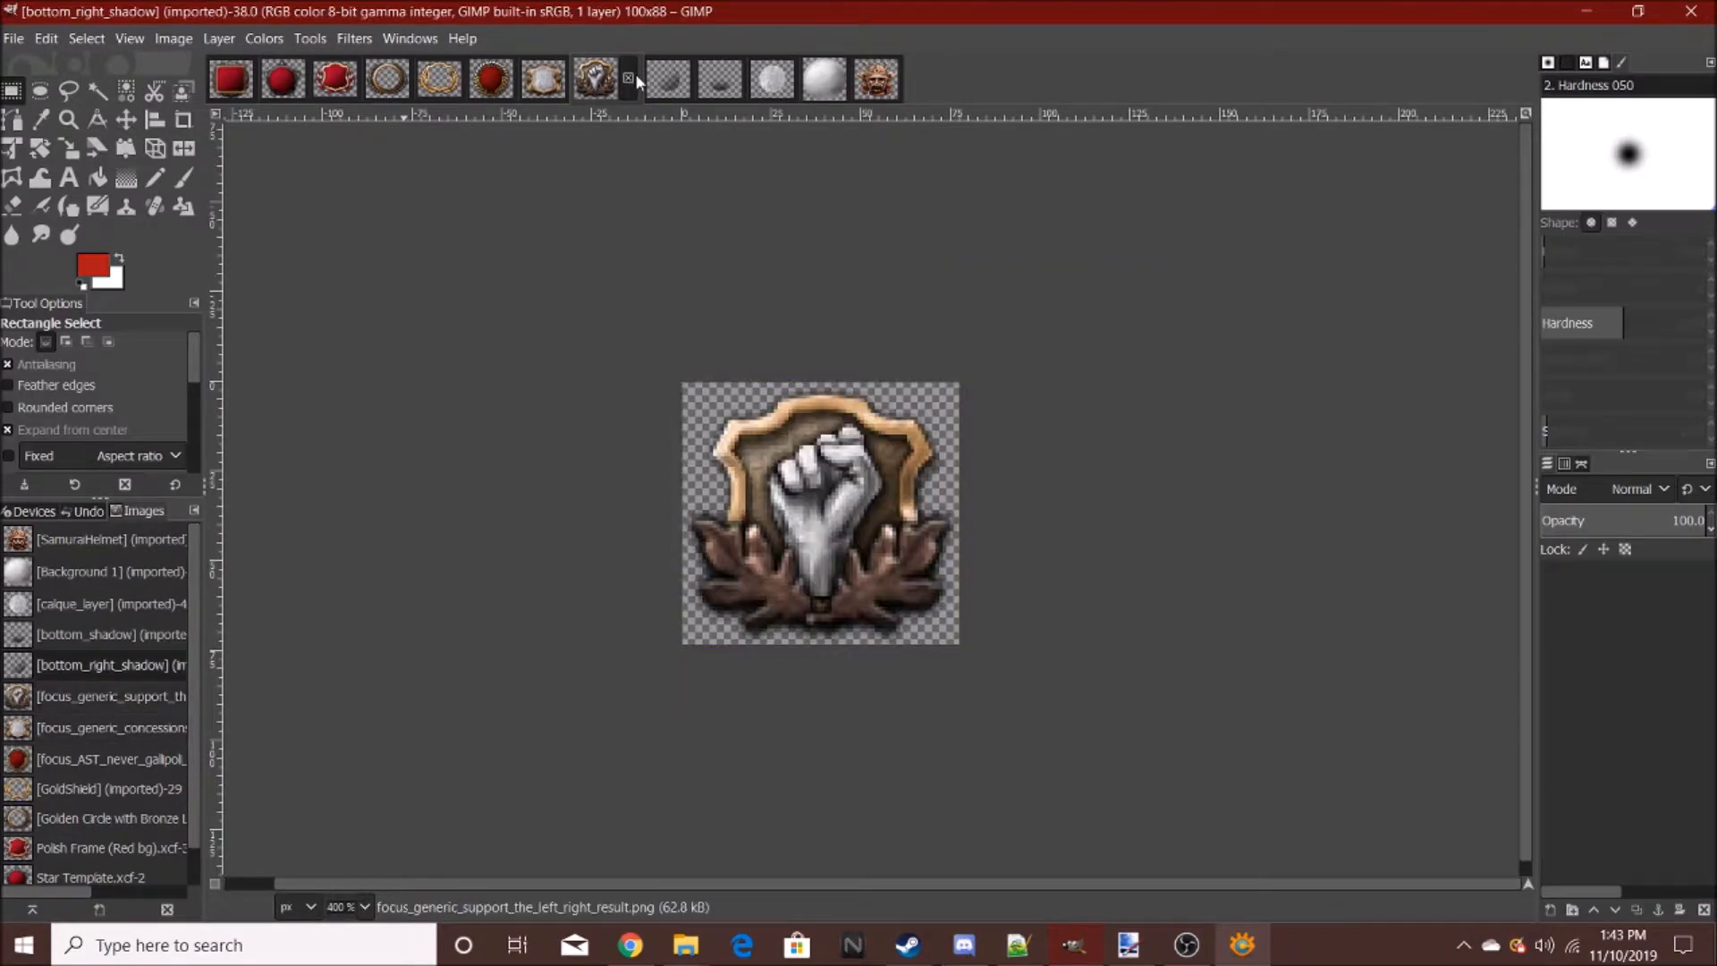
{"action": "left_click", "coordinate": [629, 77]}
{"action": "left_click", "coordinate": [562, 86]}
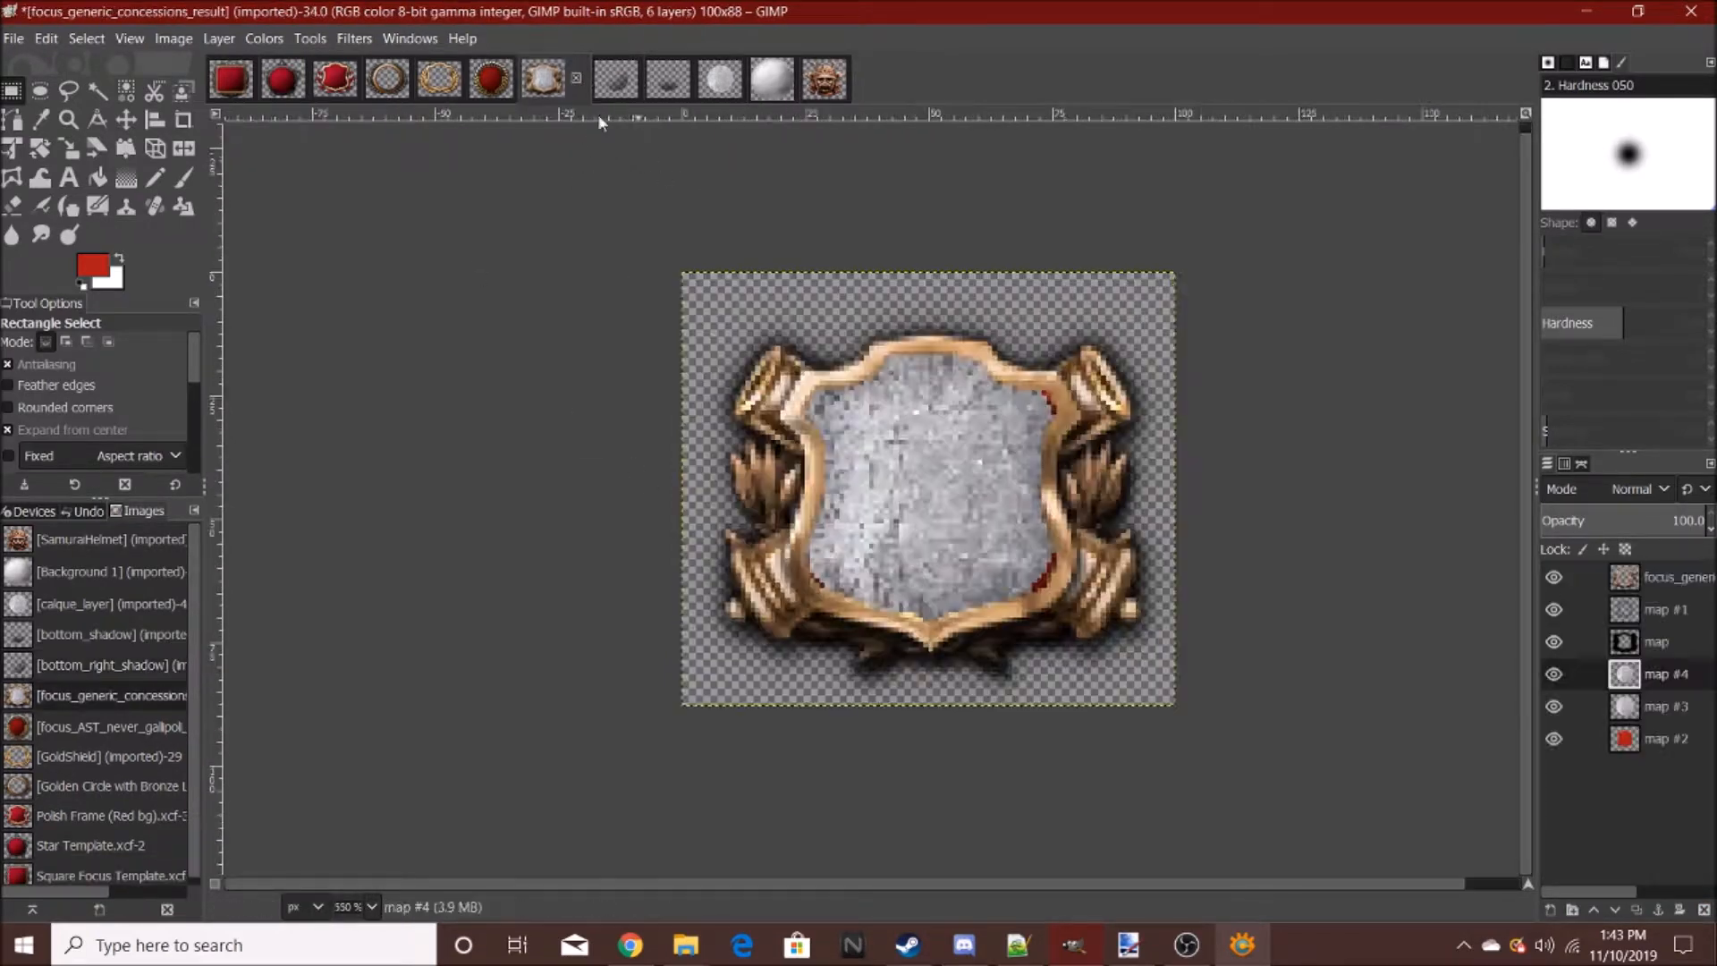
- Set the map #4 texture layer to Multiply mode at 22.7 opacity
{"action": "left_click", "coordinate": [1624, 488]}
{"action": "left_click", "coordinate": [1538, 362]}
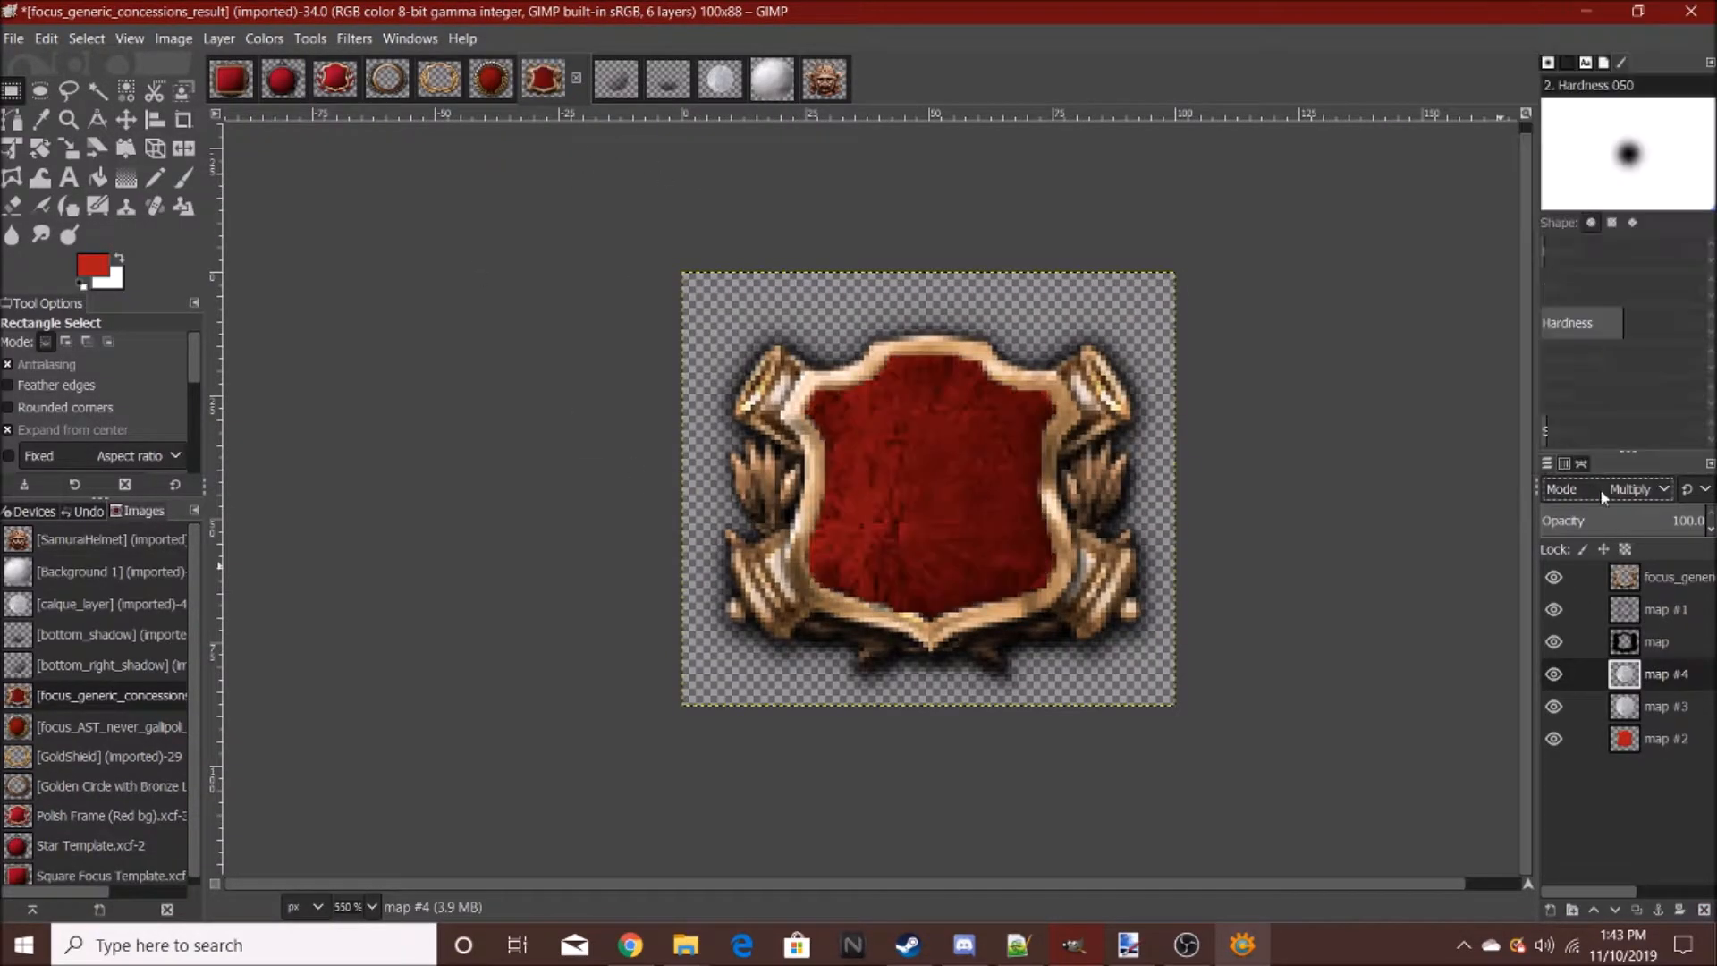
{"action": "left_click_drag", "start_coordinate": [1593, 518], "coordinate": [1581, 518]}
{"action": "scroll", "coordinate": [1078, 537], "scroll_direction": "down", "scroll_amount": 6}
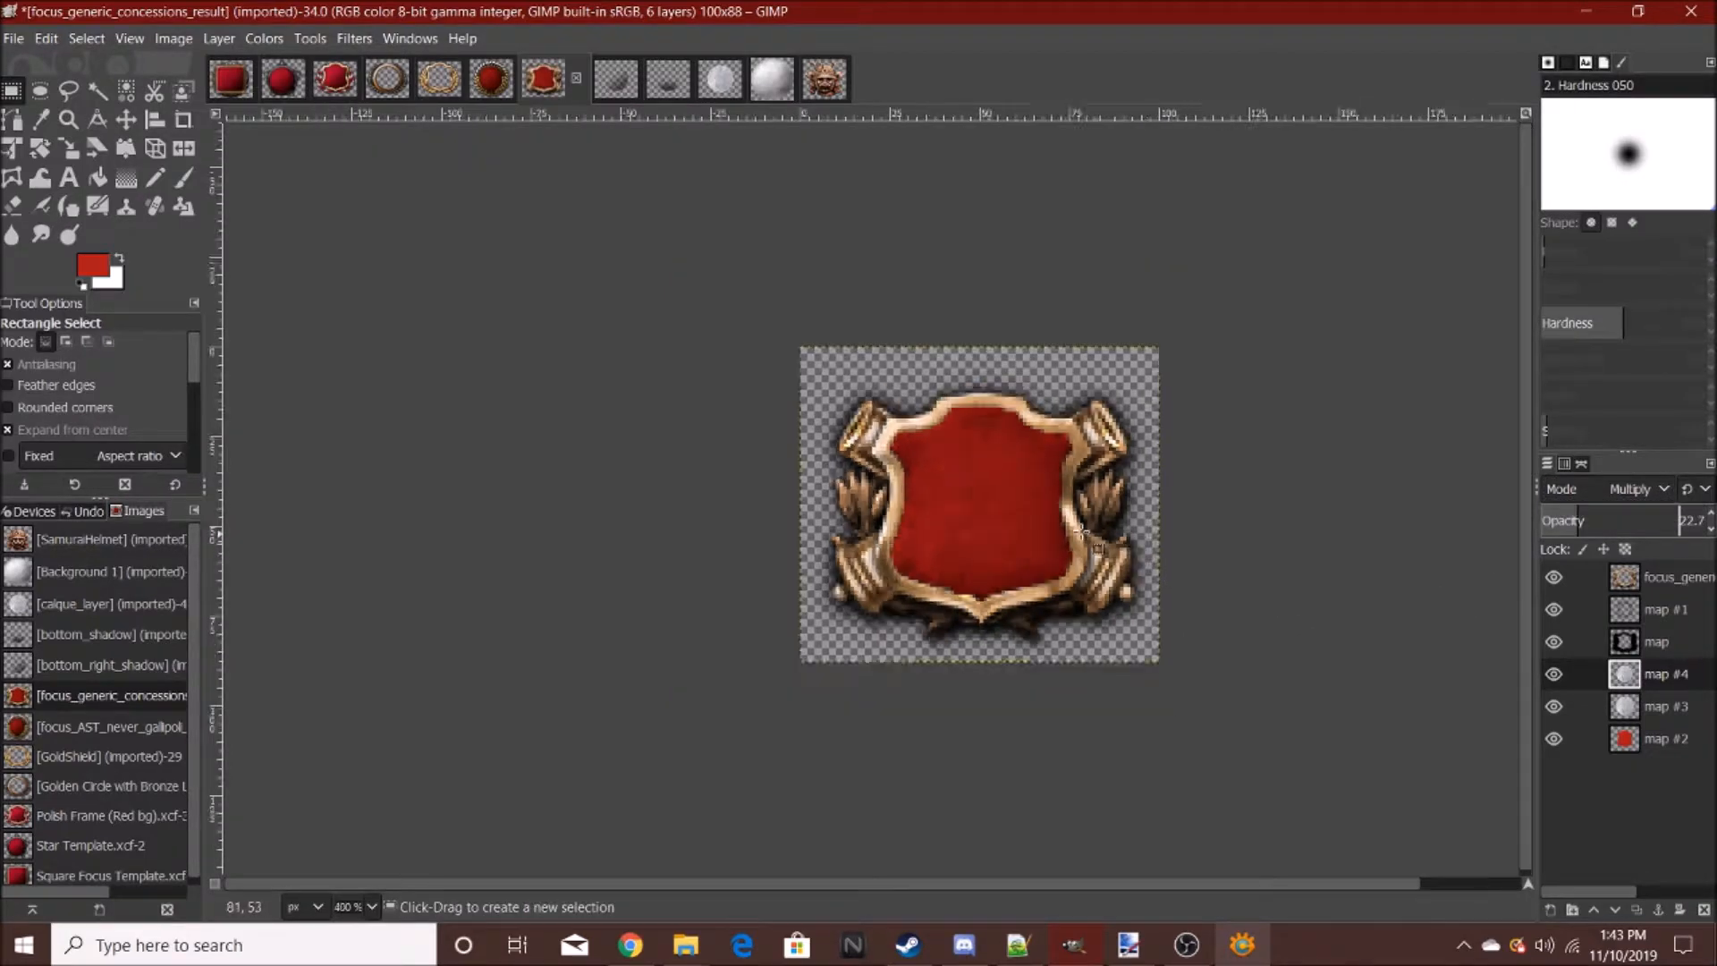
{"action": "scroll", "coordinate": [1078, 537], "scroll_direction": "up", "scroll_amount": 7}
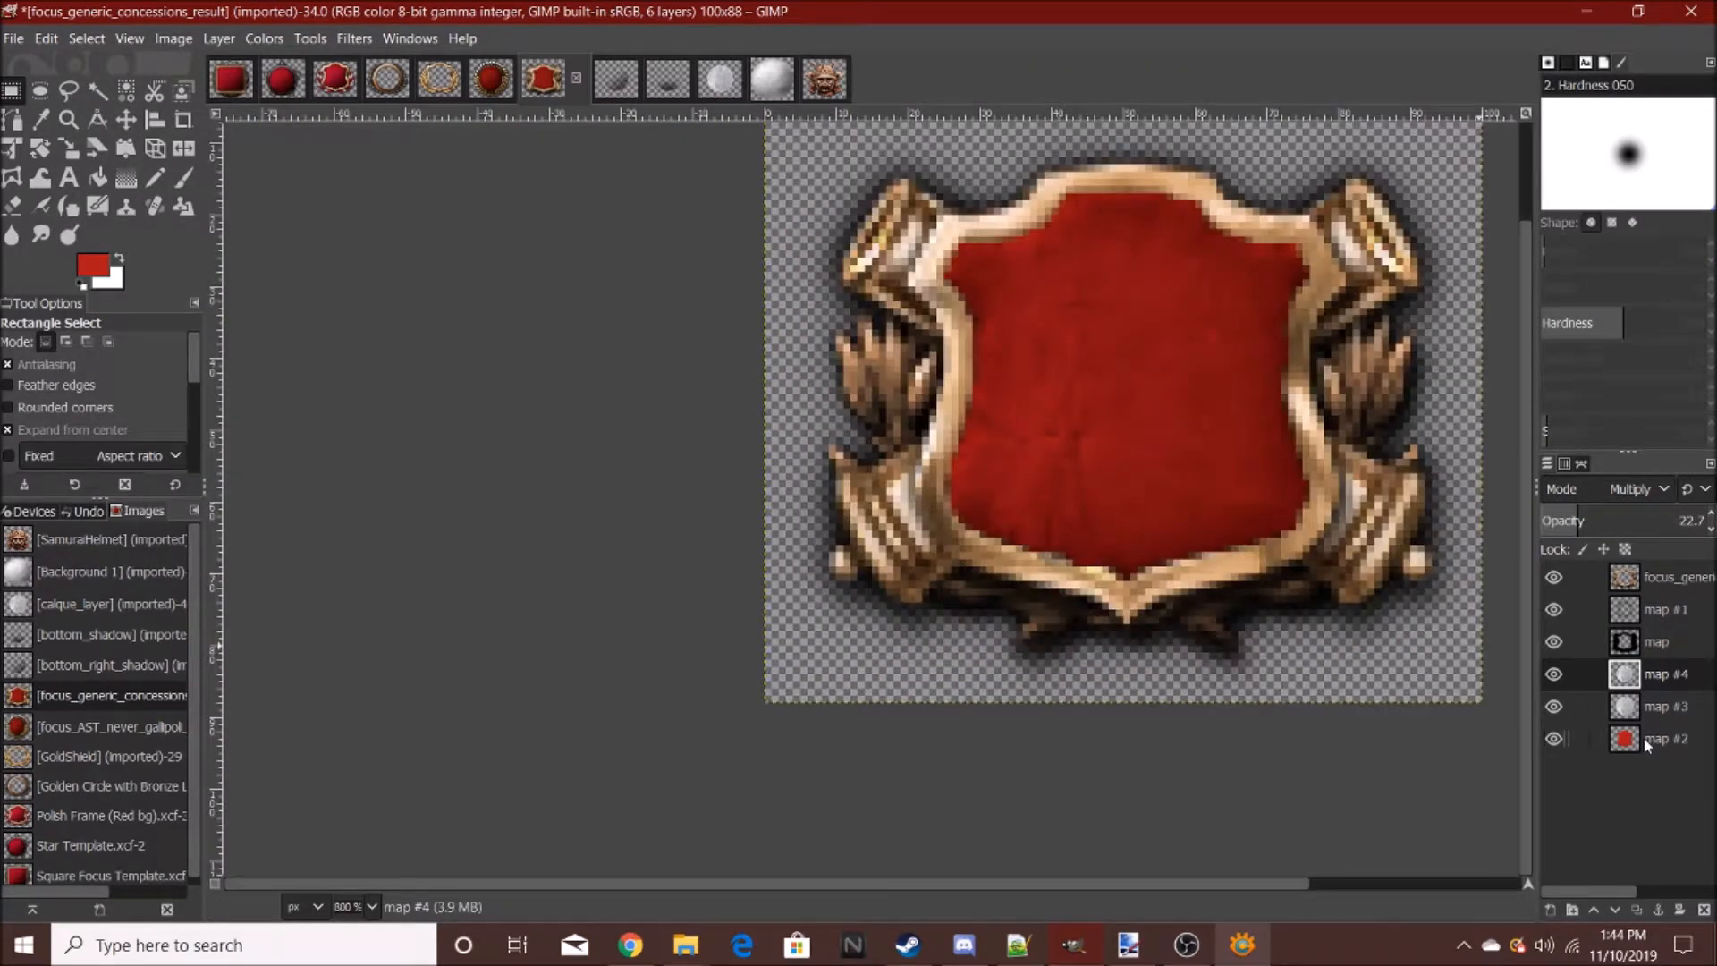
- Add a new transparent 100 x 88 px layer directly above map #2 and paste the shaded grey Background 1 image into it
{"action": "right_click", "coordinate": [1648, 744]}
{"action": "left_click", "coordinate": [1473, 146]}
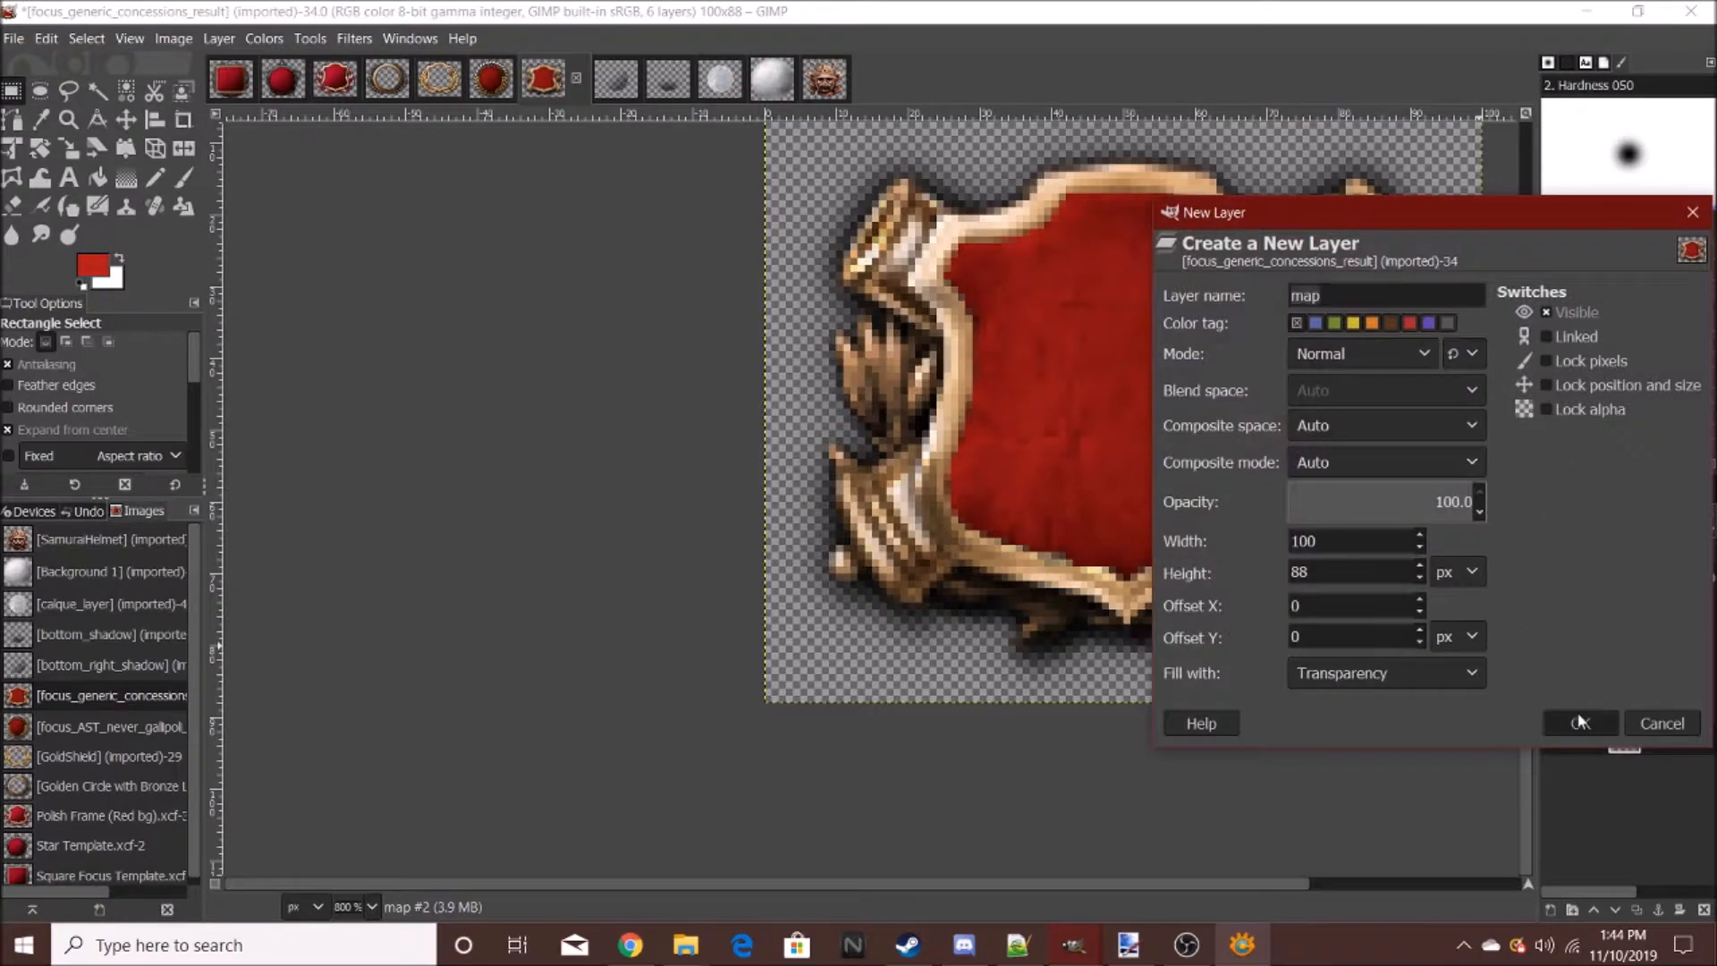
{"action": "left_click", "coordinate": [1579, 721]}
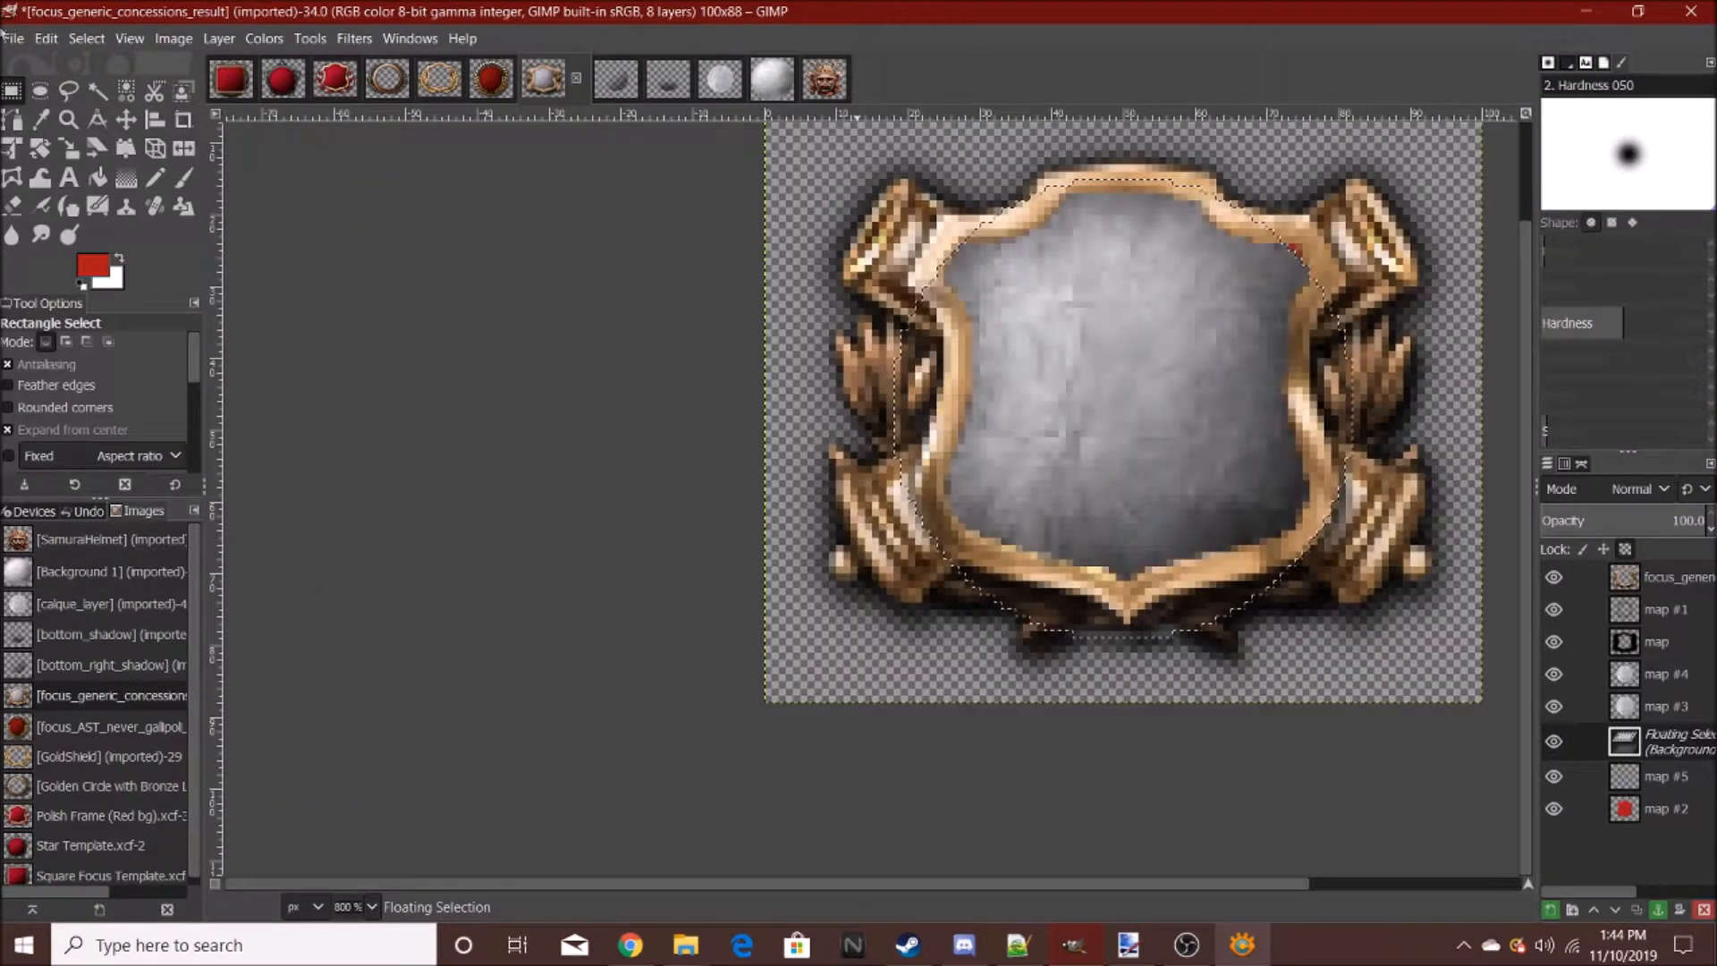
{"action": "left_click", "coordinate": [1121, 231]}
{"action": "key", "text": "ctrl+z"}
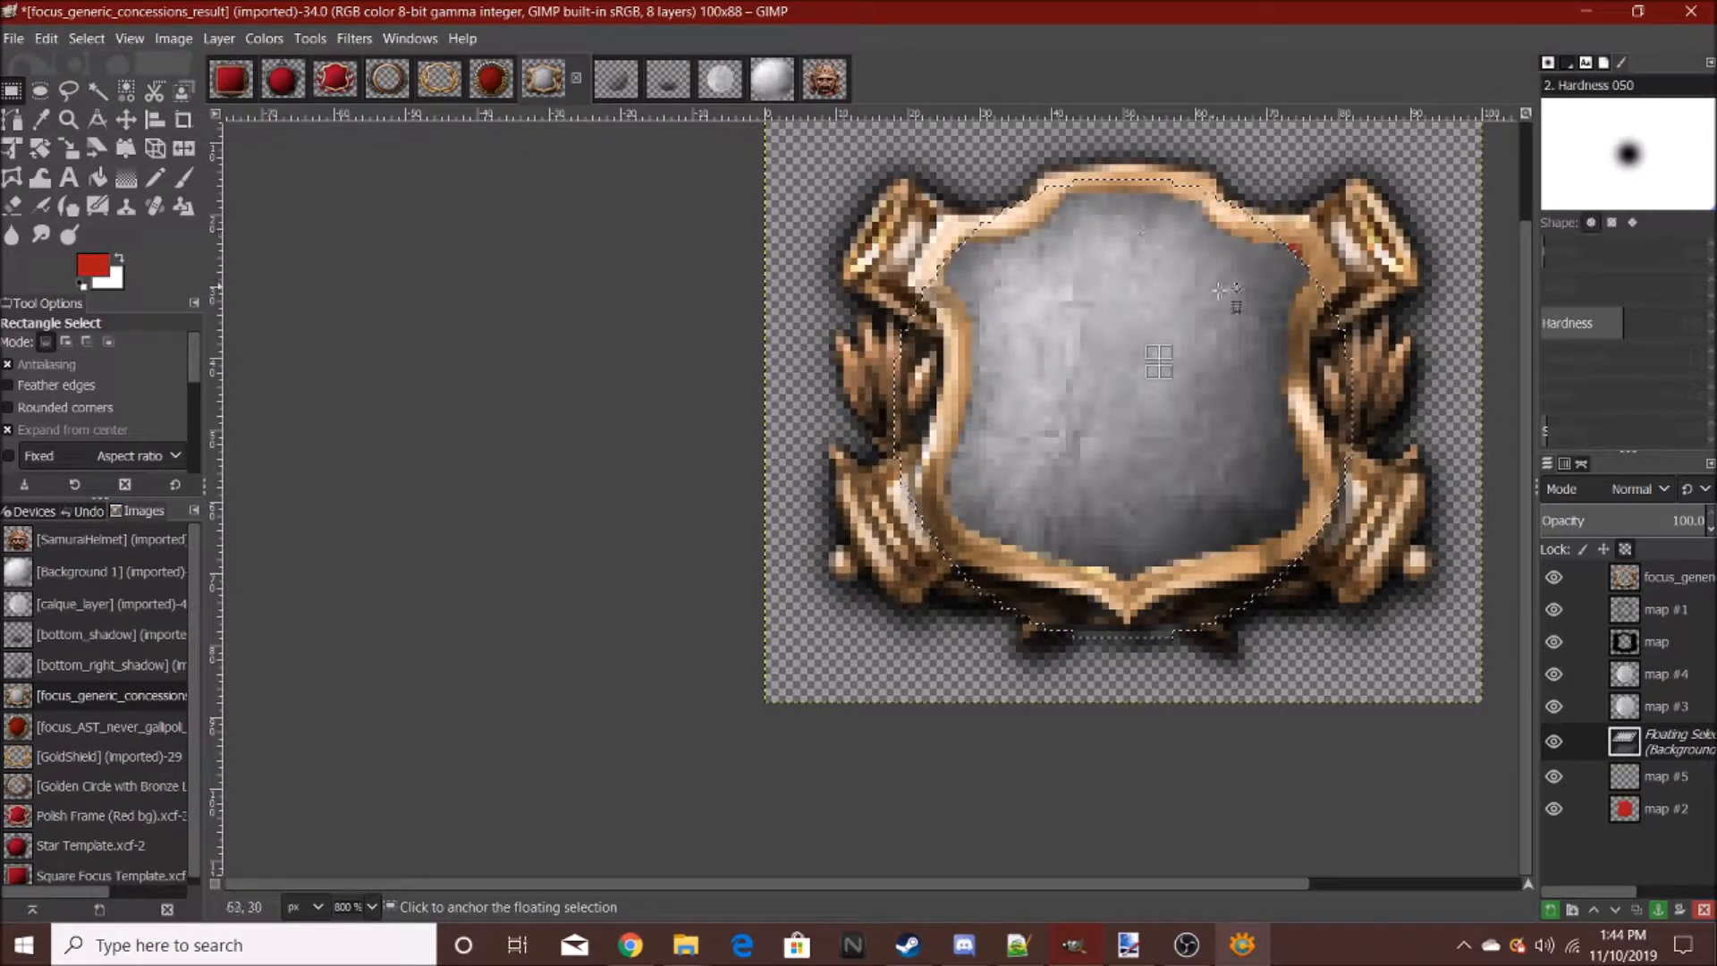
{"action": "left_click_drag", "start_coordinate": [680, 153], "coordinate": [1481, 702]}
{"action": "left_click", "coordinate": [1069, 841]}
{"action": "scroll", "coordinate": [1153, 754], "scroll_direction": "down", "scroll_amount": 3}
{"action": "scroll", "coordinate": [1235, 628], "scroll_direction": "up", "scroll_amount": 3}
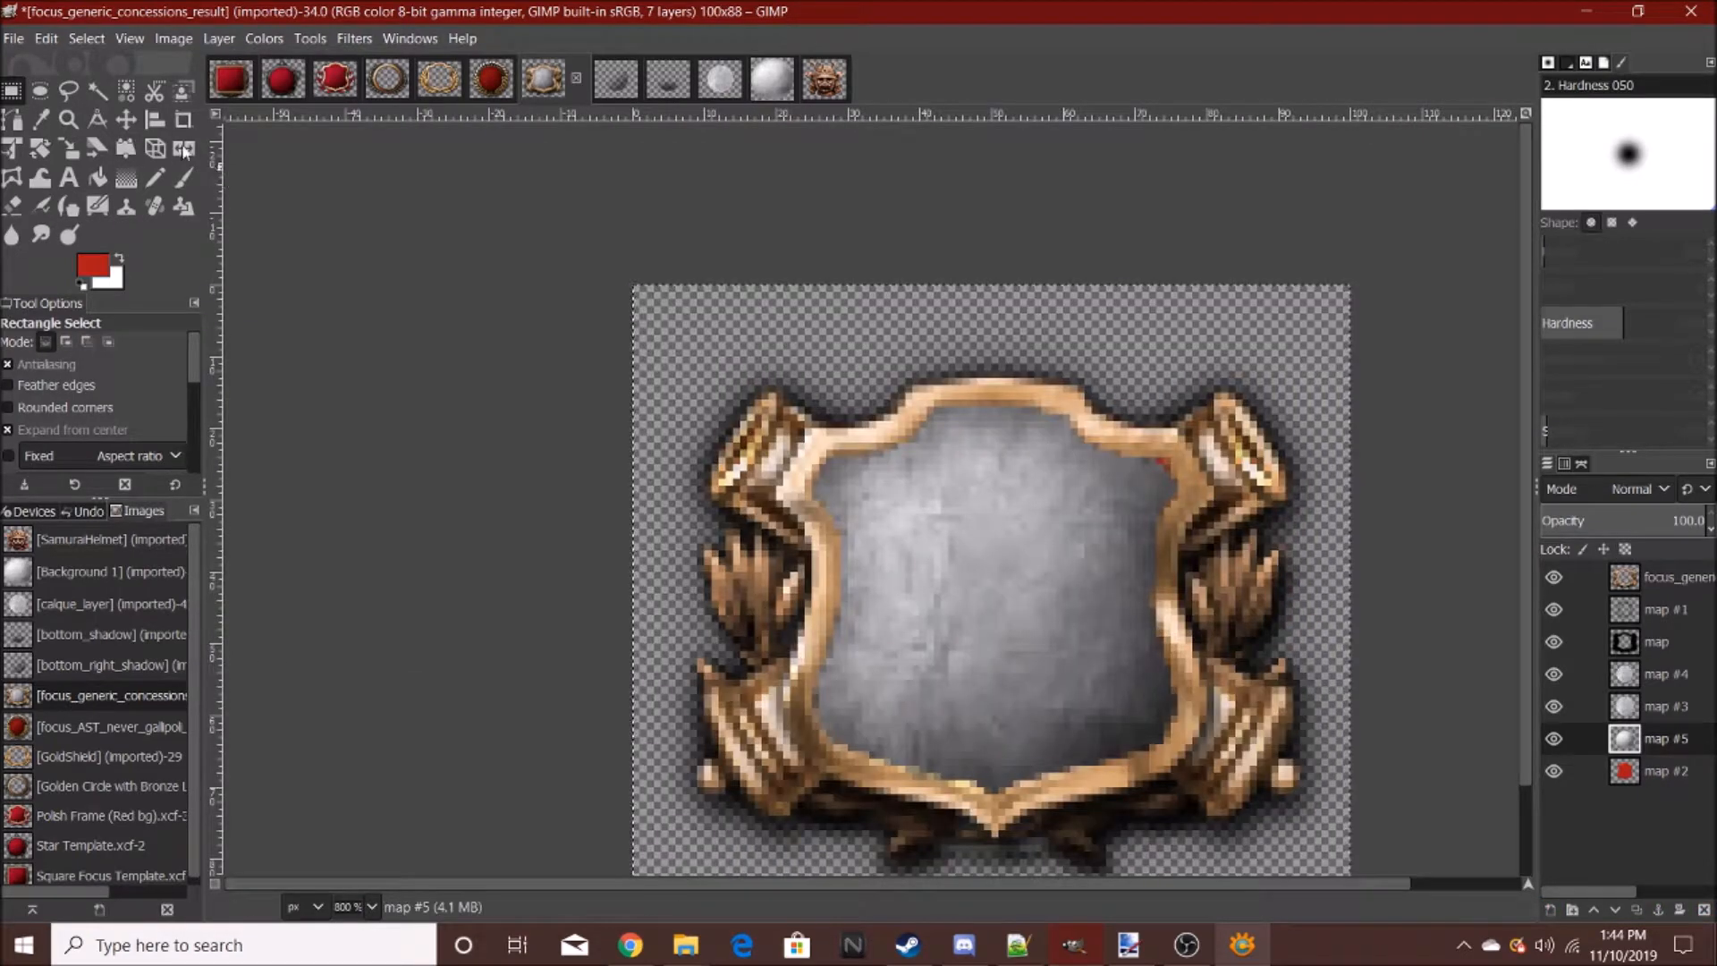
{"action": "left_click", "coordinate": [126, 120]}
{"action": "key", "text": "ctrl+v"}
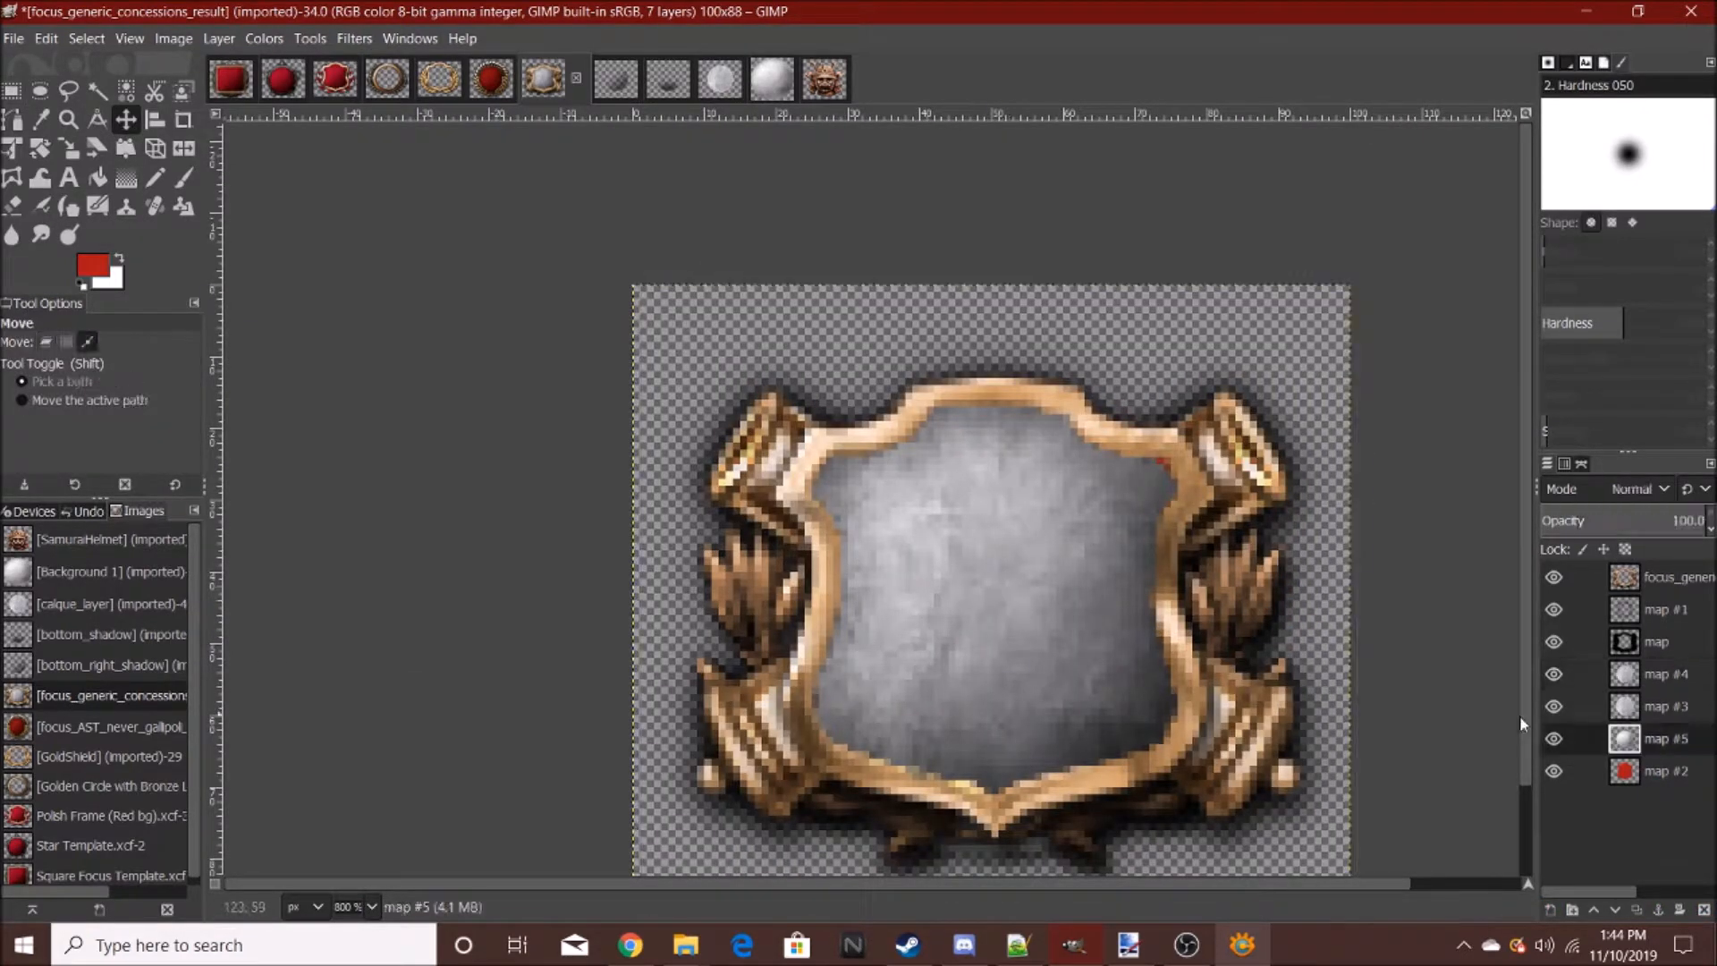
{"action": "key", "text": "r"}
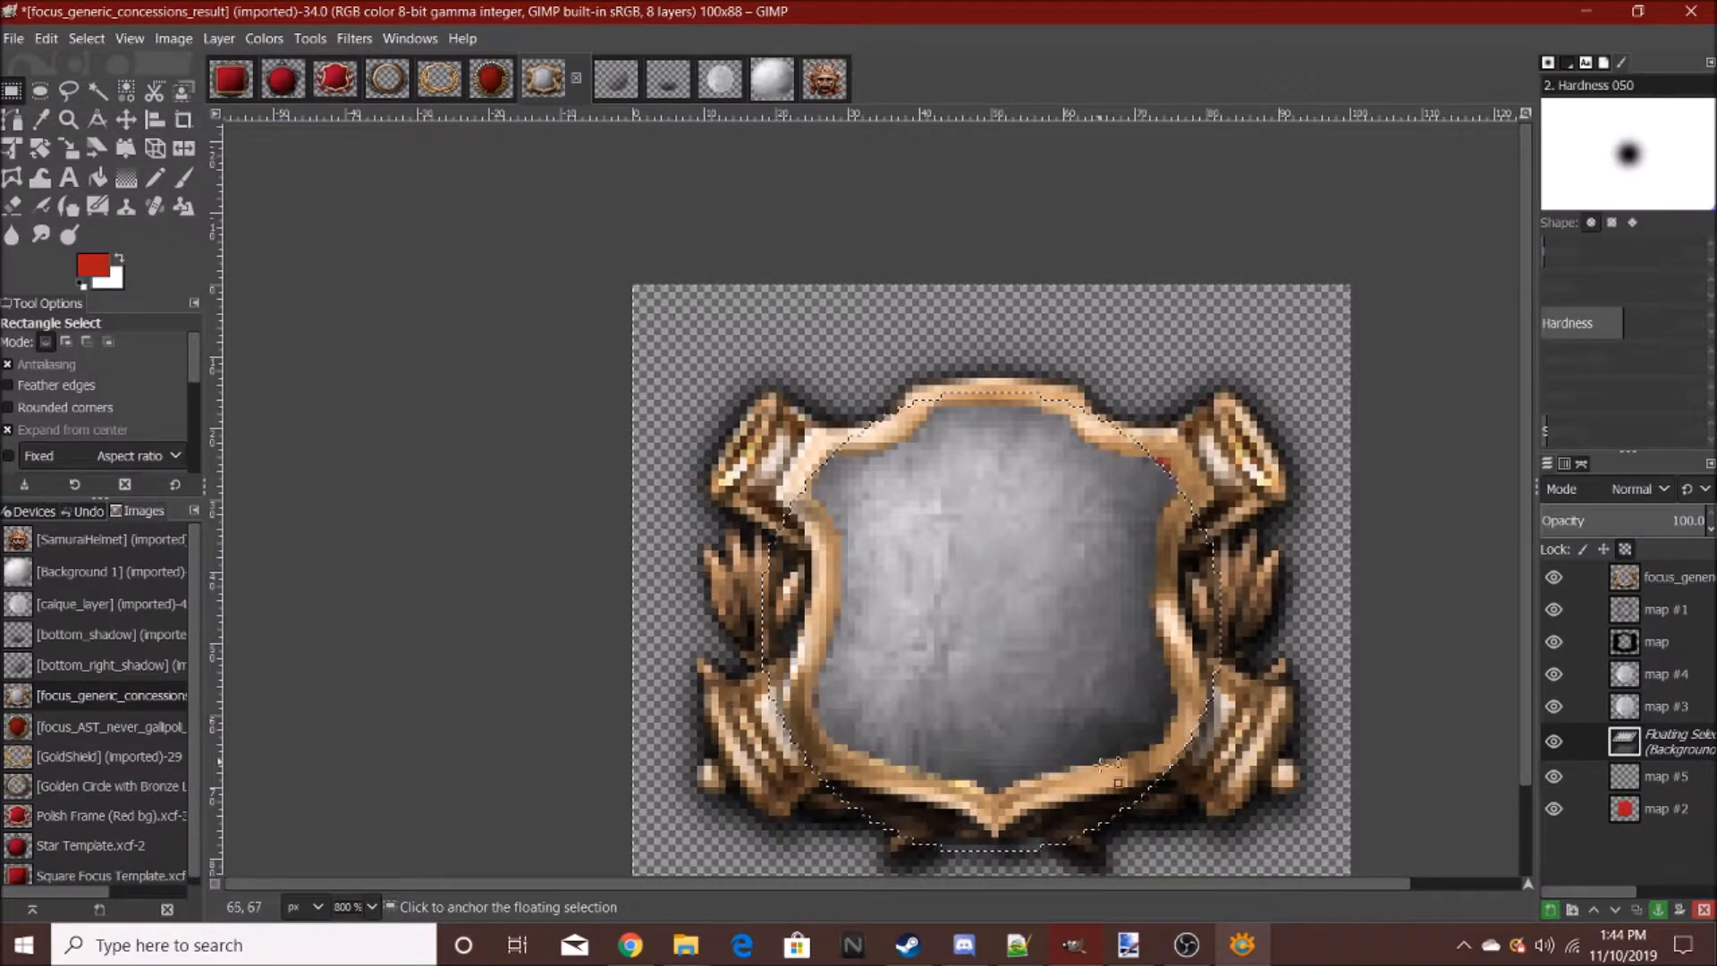
- Anchor the pasted shading to map #5 and shift that layer slightly right and up, keeping it directly above map #2
{"action": "left_click", "coordinate": [498, 663]}
{"action": "left_click_drag", "start_coordinate": [1658, 749], "coordinate": [1650, 577]}
{"action": "left_click", "coordinate": [126, 118]}
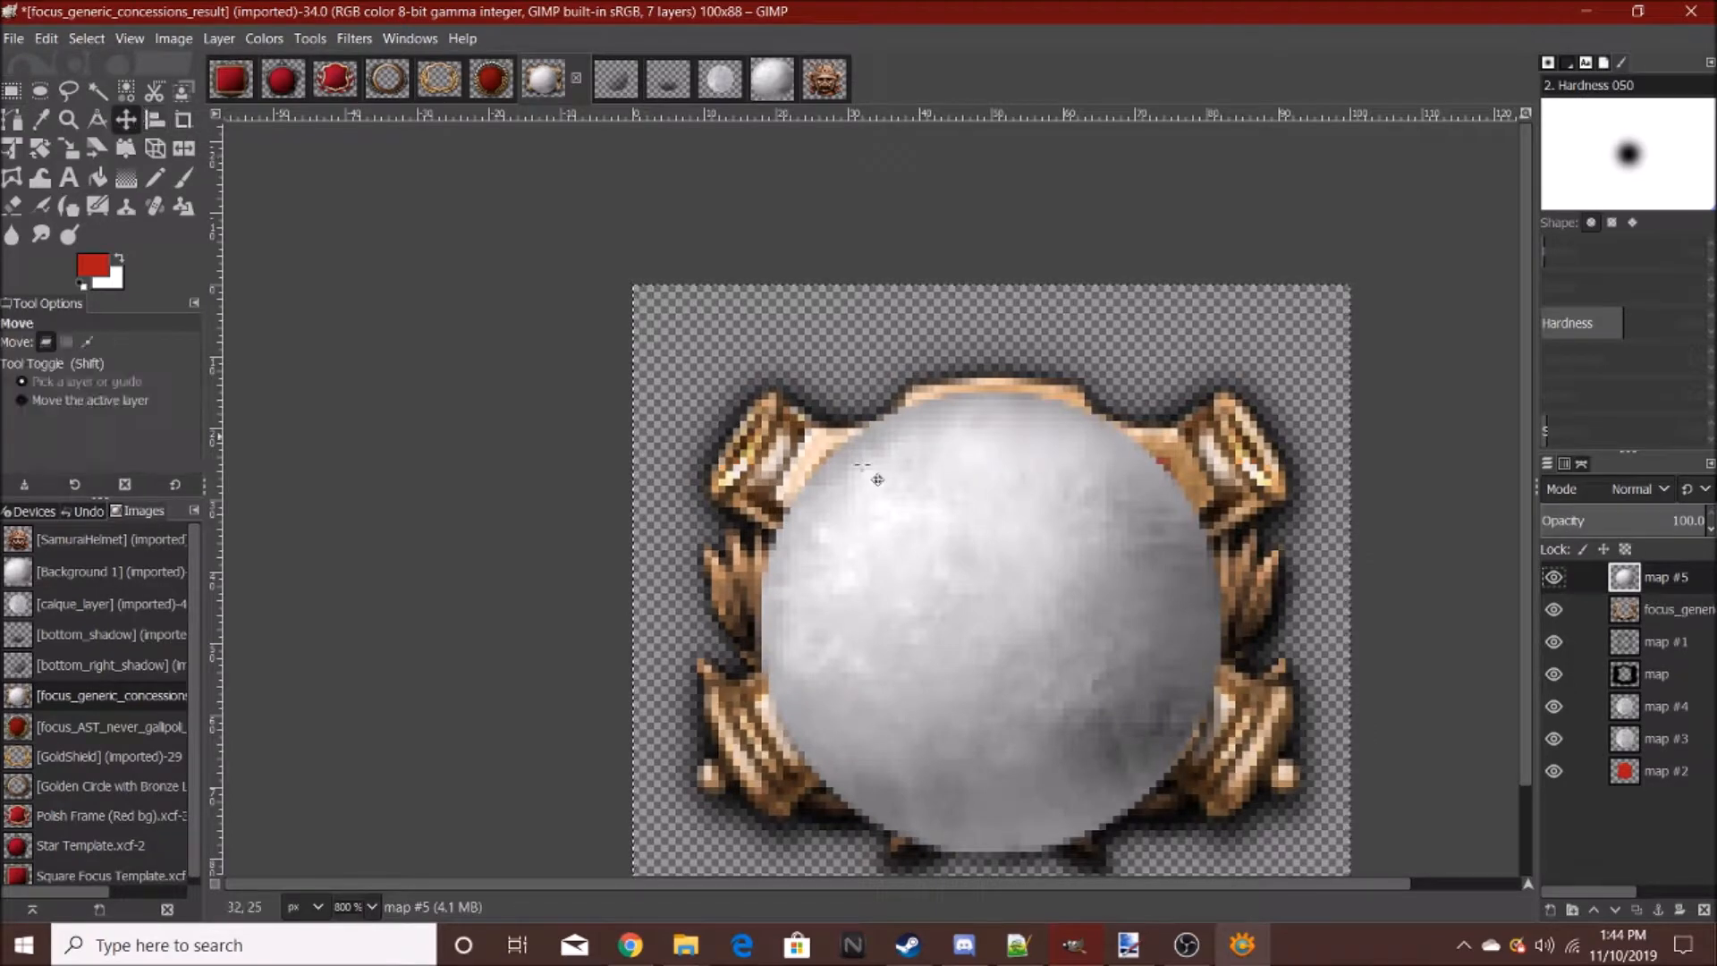
{"action": "left_click_drag", "start_coordinate": [1098, 568], "coordinate": [1112, 561]}
{"action": "left_click_drag", "start_coordinate": [1660, 707], "coordinate": [1669, 756]}
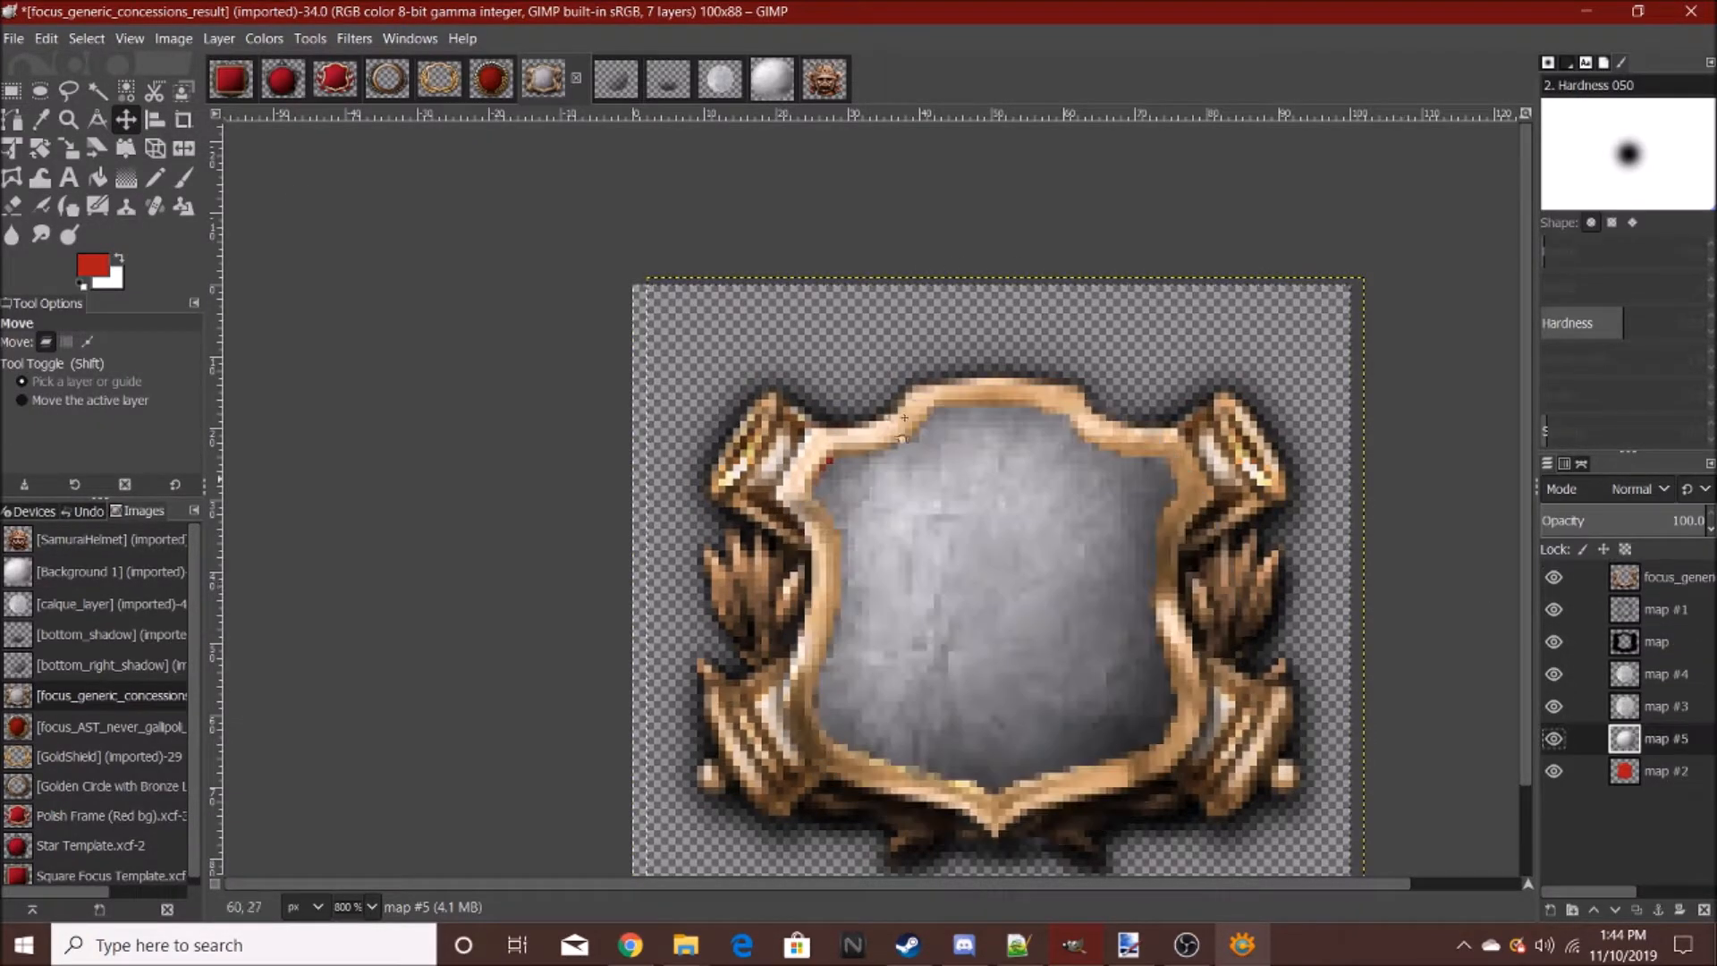
- Set the map #5 shading layer to Multiply mode at 65.9 opacity
{"action": "left_click", "coordinate": [1642, 489]}
{"action": "left_click", "coordinate": [1557, 356]}
{"action": "scroll", "coordinate": [1080, 613], "scroll_direction": "down", "scroll_amount": 5}
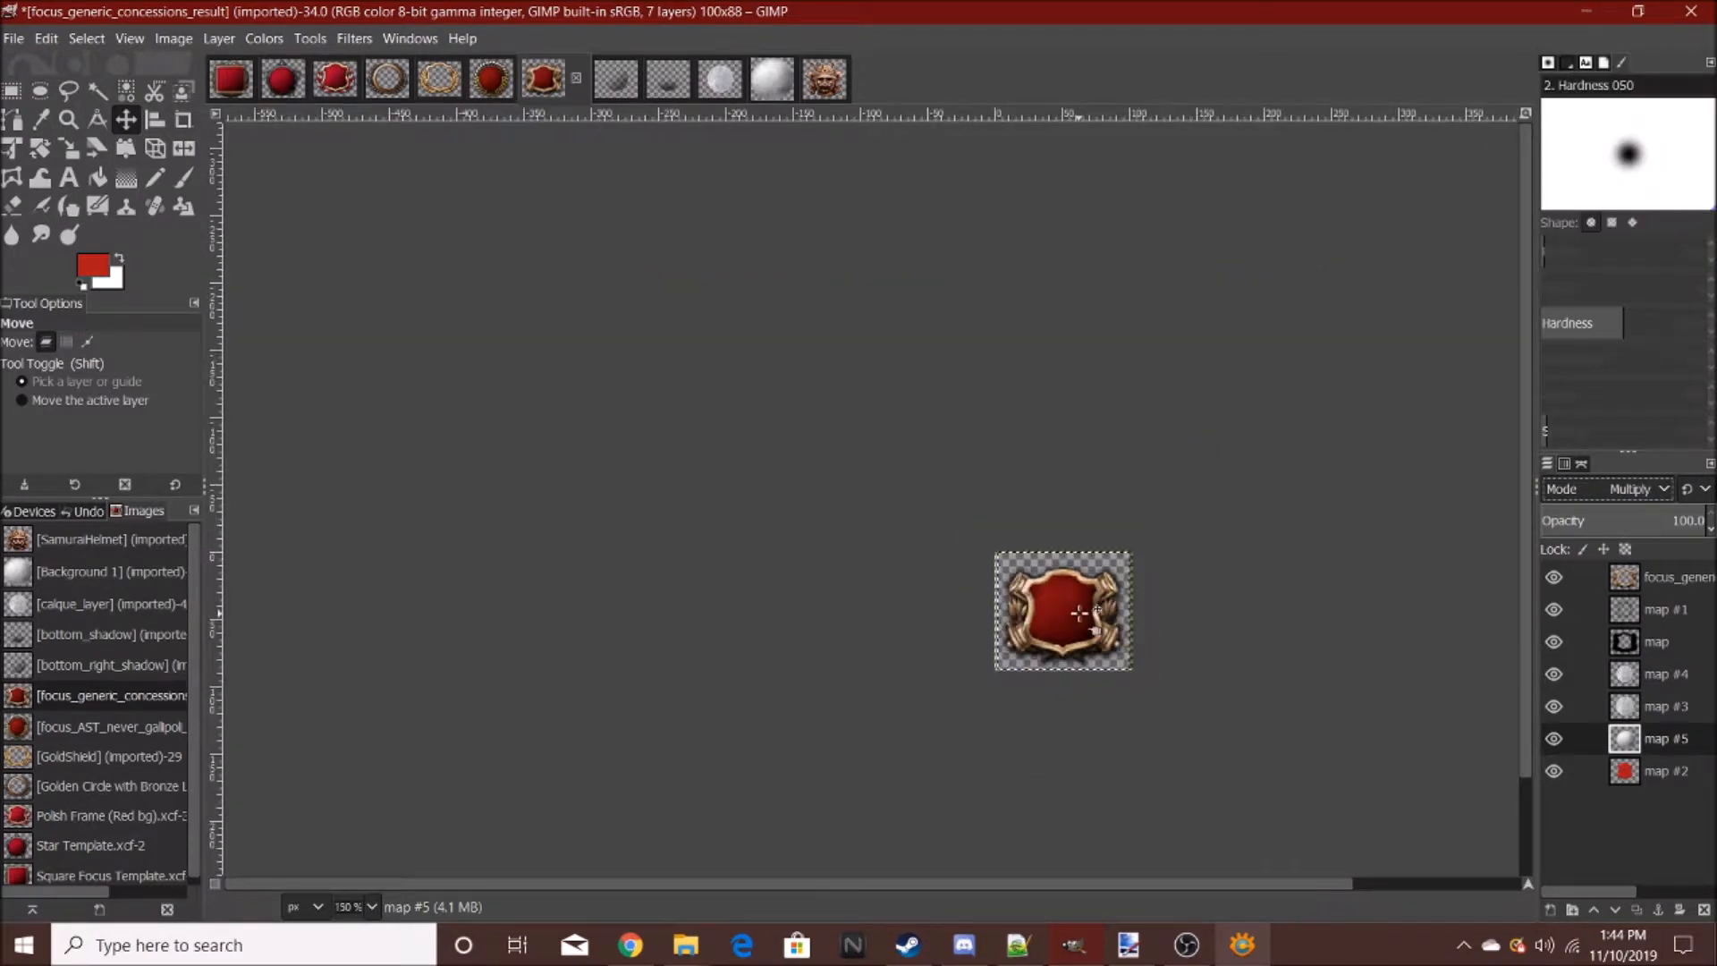
{"action": "scroll", "coordinate": [1080, 614], "scroll_direction": "up", "scroll_amount": 5}
{"action": "left_click_drag", "start_coordinate": [1681, 520], "coordinate": [1651, 523]}
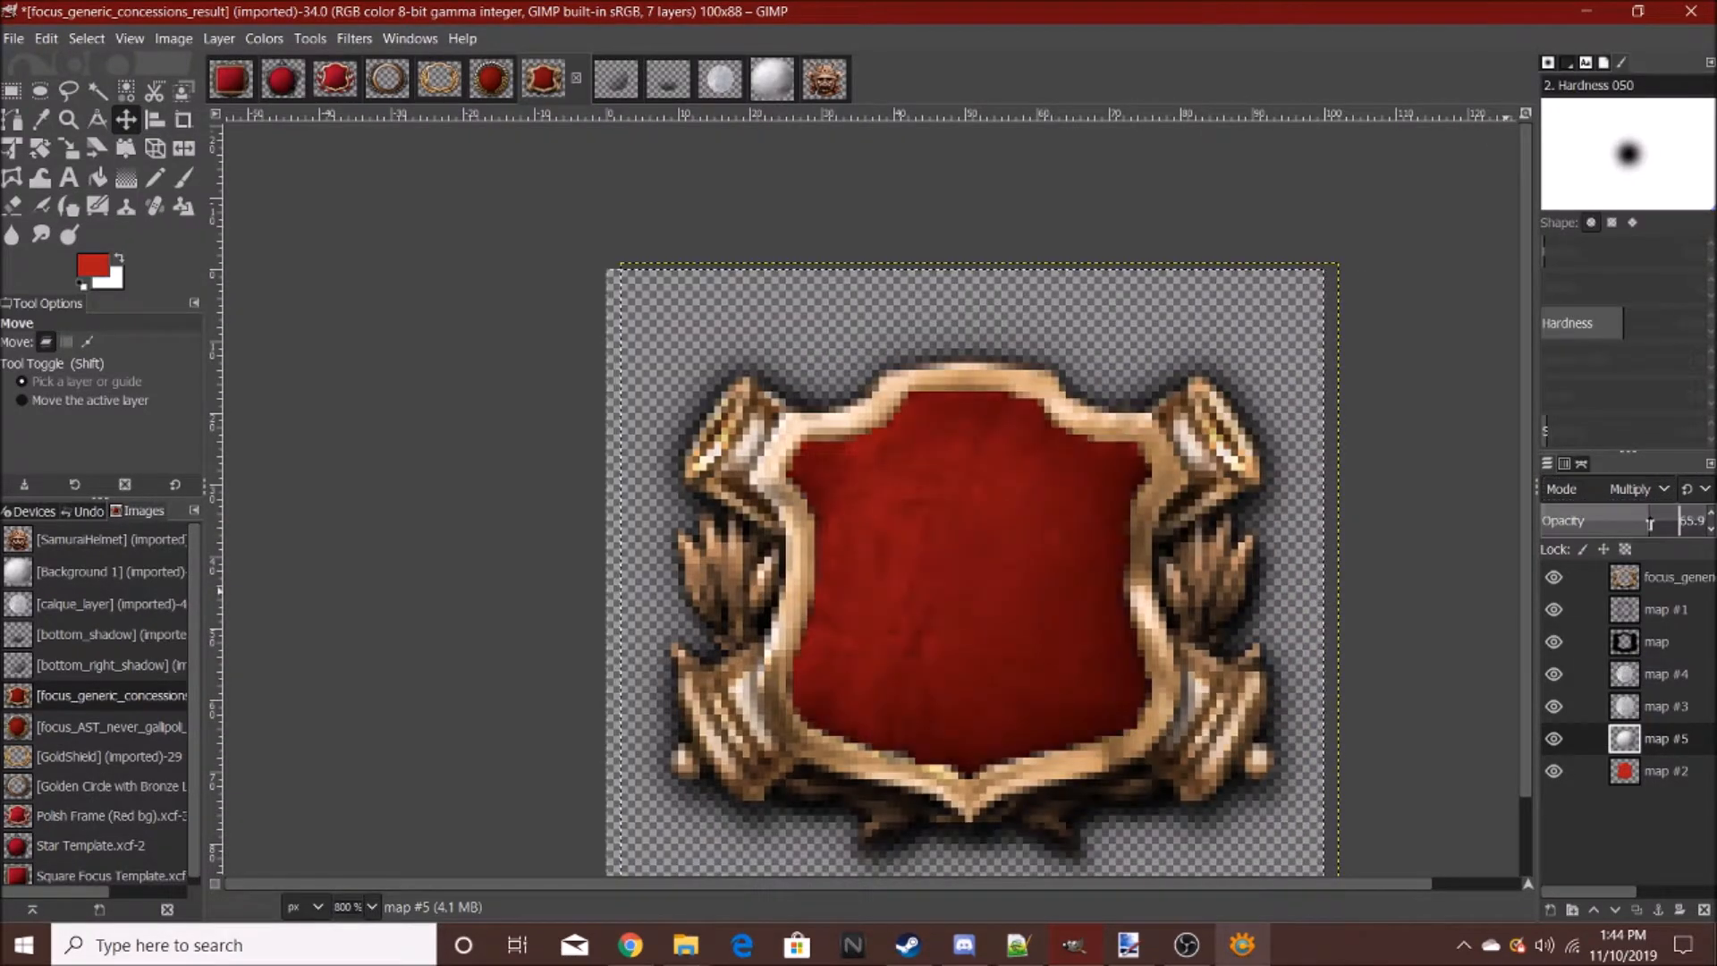
{"action": "scroll", "coordinate": [1113, 745], "scroll_direction": "down", "scroll_amount": 6}
{"action": "scroll", "coordinate": [1114, 745], "scroll_direction": "up", "scroll_amount": 5}
{"action": "scroll", "coordinate": [1114, 745], "scroll_direction": "down", "scroll_amount": 1}
{"action": "scroll", "coordinate": [1114, 745], "scroll_direction": "up", "scroll_amount": 5}
- Add a new transparent layer directly above the map #5 shading layer
{"action": "right_click", "coordinate": [1654, 742]}
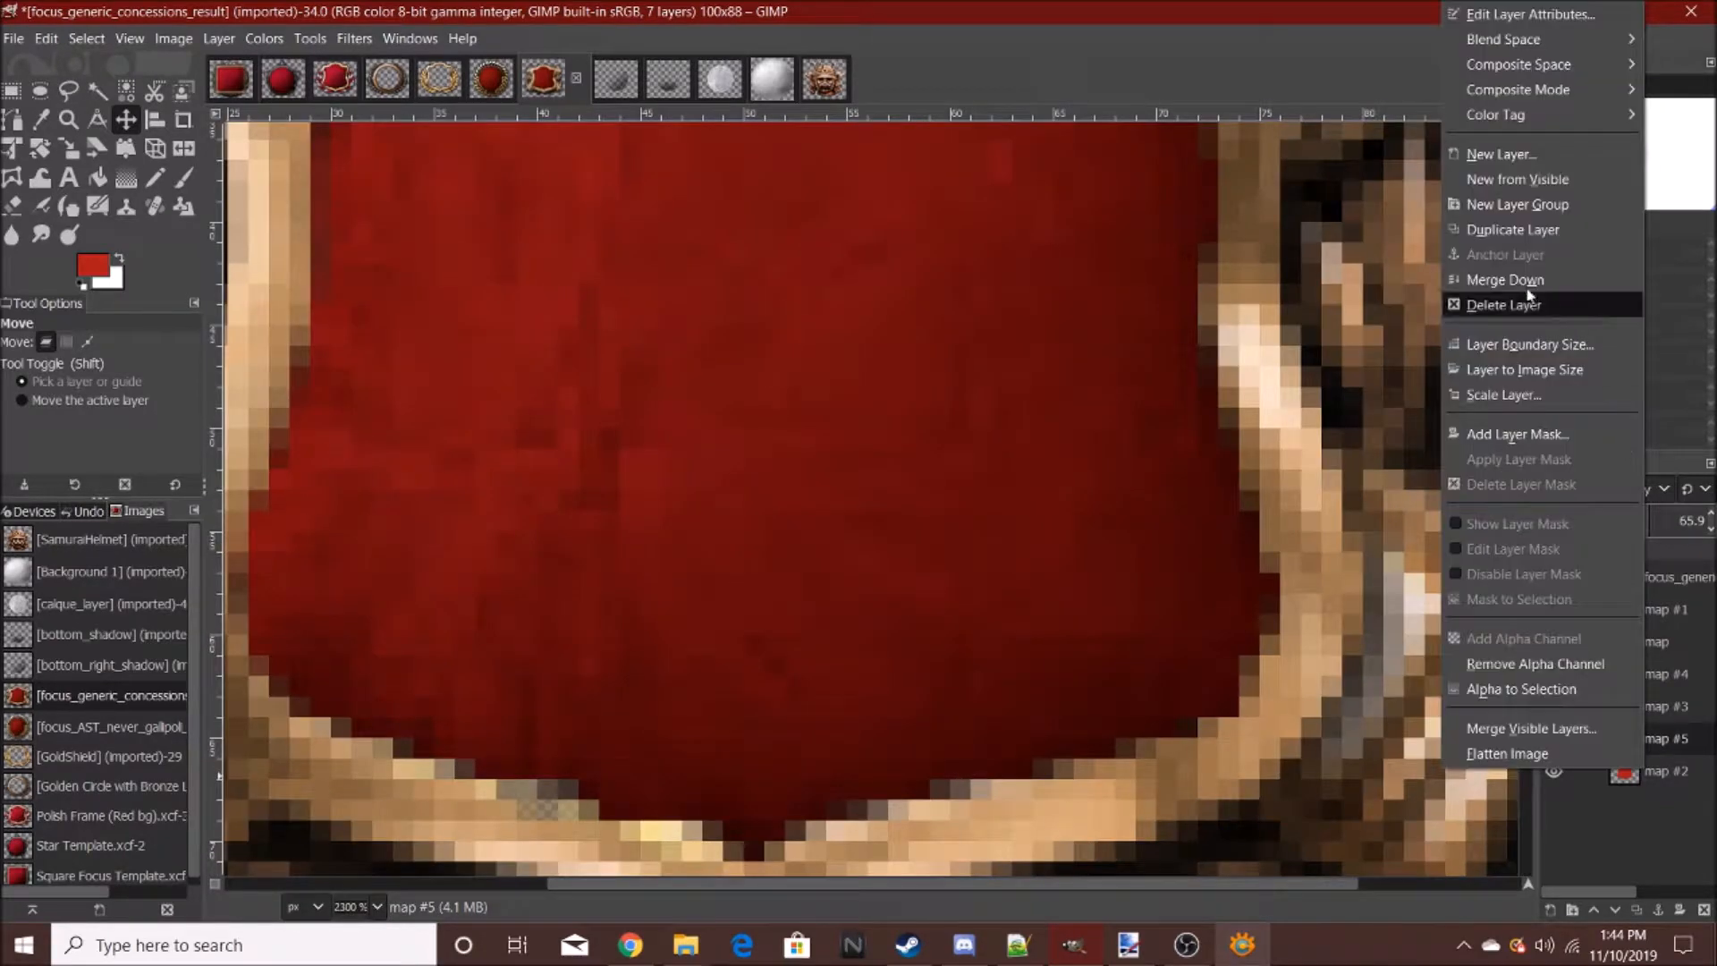
{"action": "left_click", "coordinate": [1574, 151]}
{"action": "left_click", "coordinate": [1572, 579]}
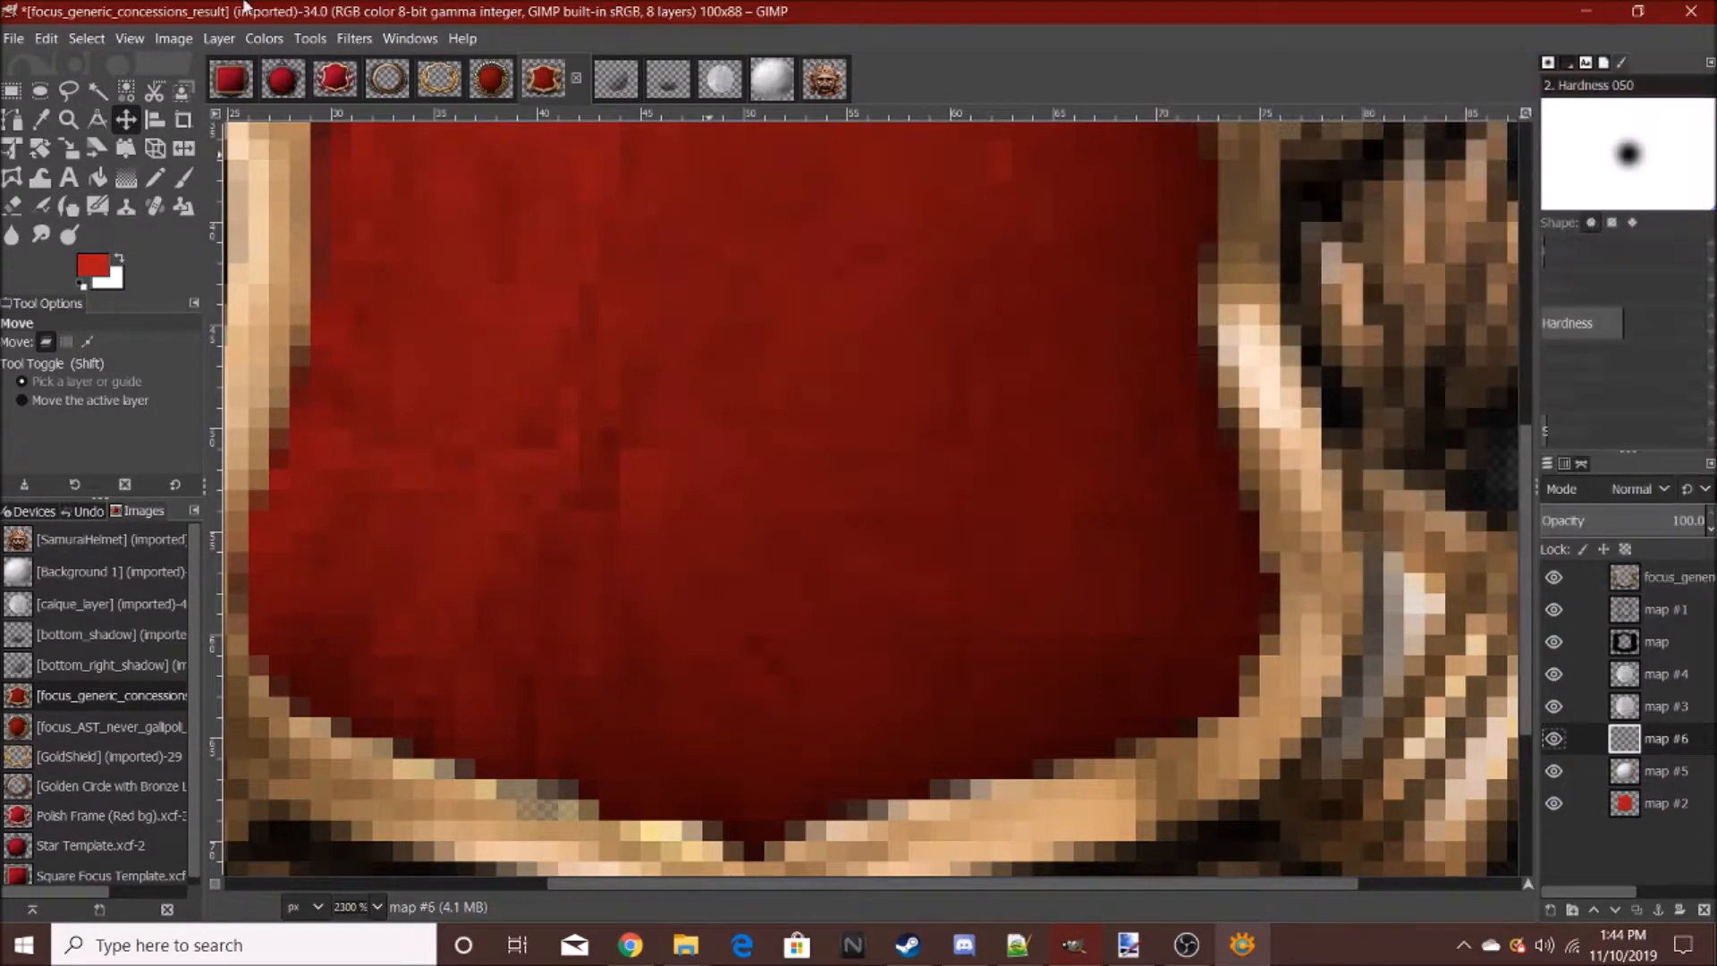
- Copy the shadow from the bottom_right_shadow image and paste it into the map #6 layer of the shield frame
{"action": "left_click", "coordinate": [615, 79]}
{"action": "key", "text": "ctrl+c"}
{"action": "left_click", "coordinate": [543, 79]}
{"action": "key", "text": "ctrl+v"}
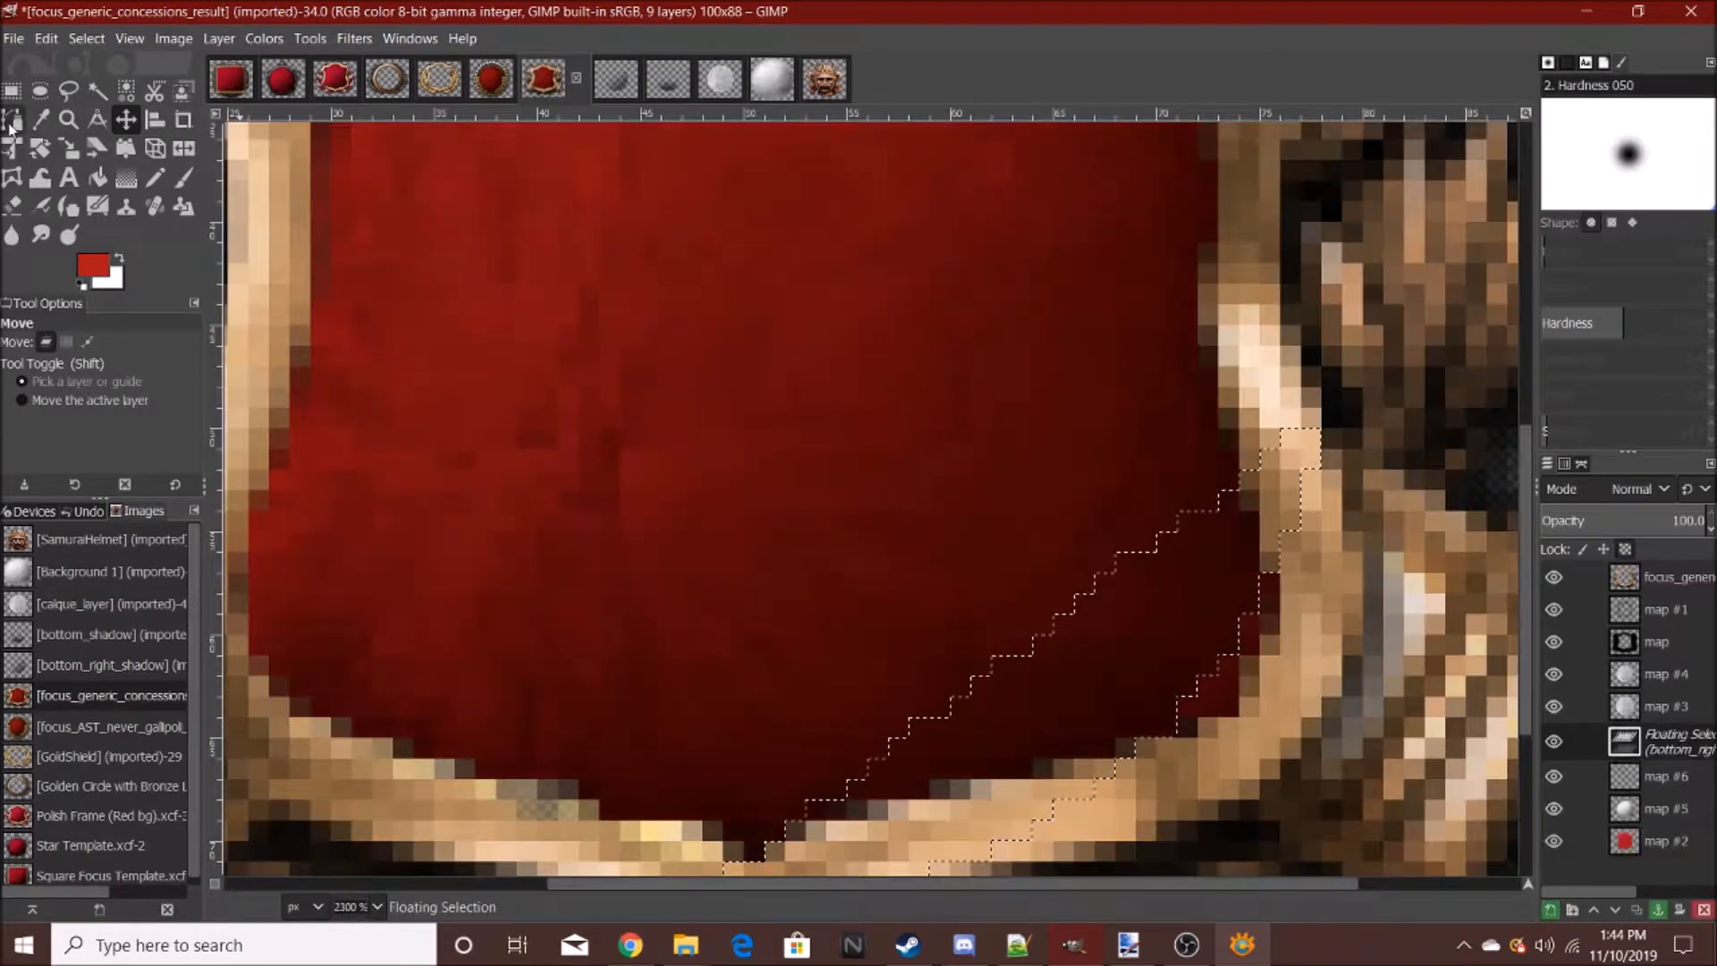
{"action": "left_click", "coordinate": [13, 90]}
{"action": "scroll", "coordinate": [968, 534], "scroll_direction": "down", "scroll_amount": 4}
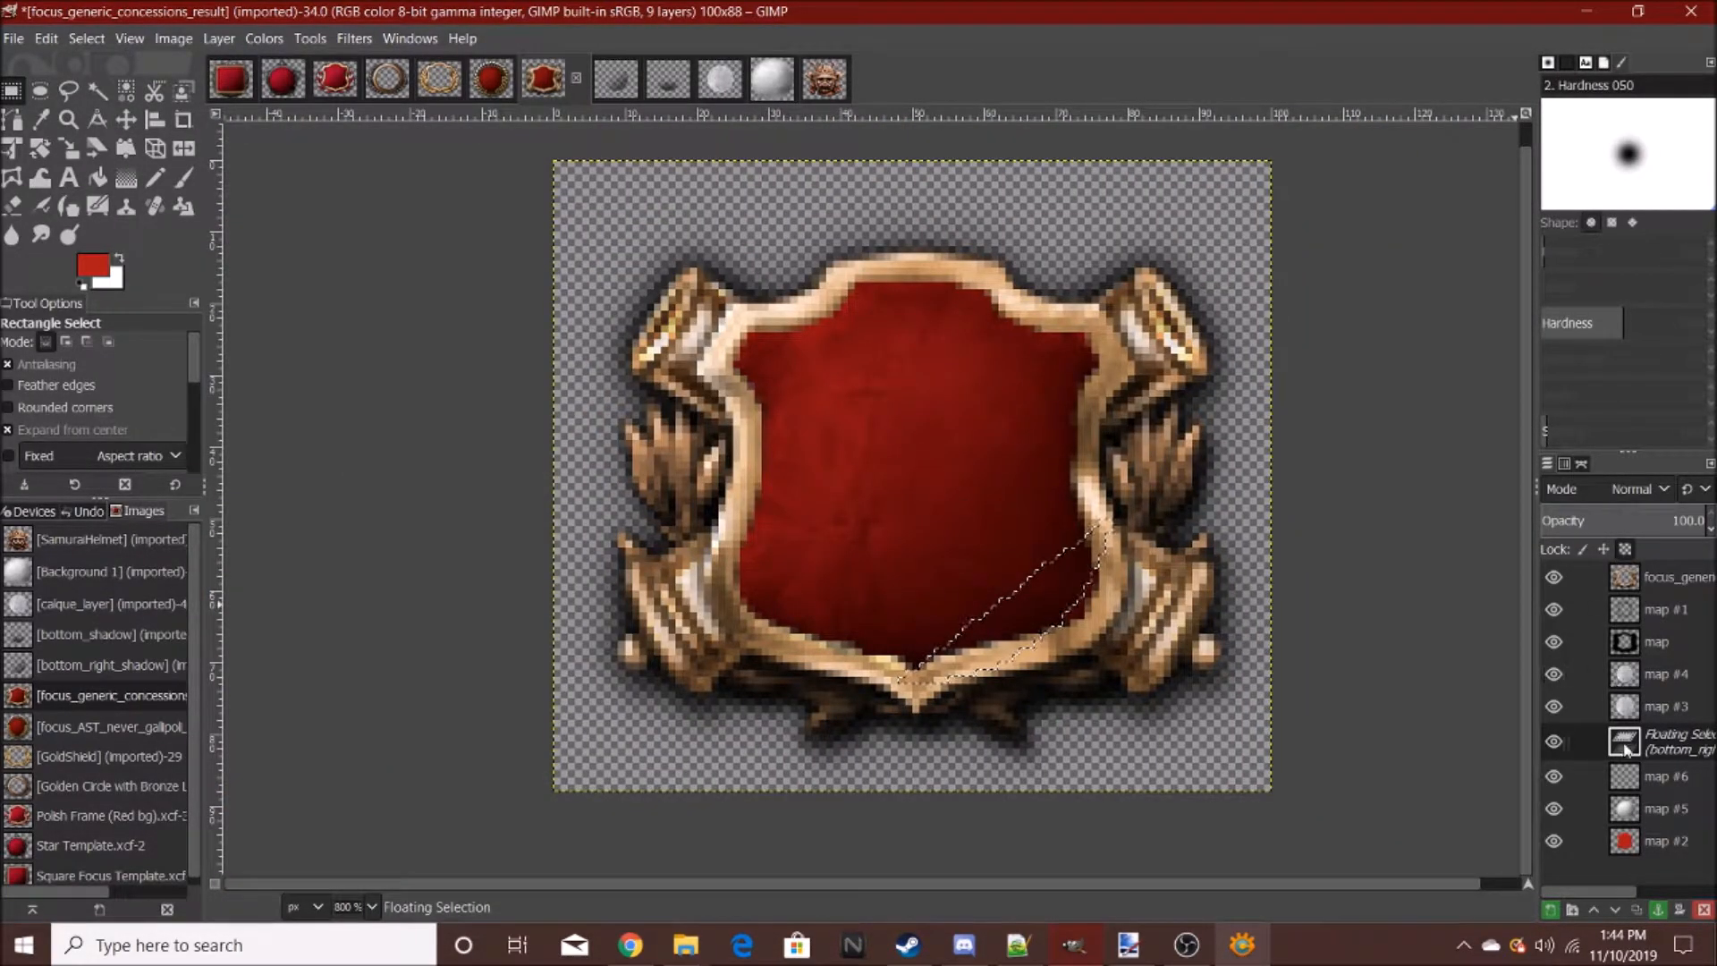
- Move map #6 to the top of the layer stack, paste the corner shadow into it and anchor it 4 pixels further right and down
{"action": "key", "text": "ctrl+h"}
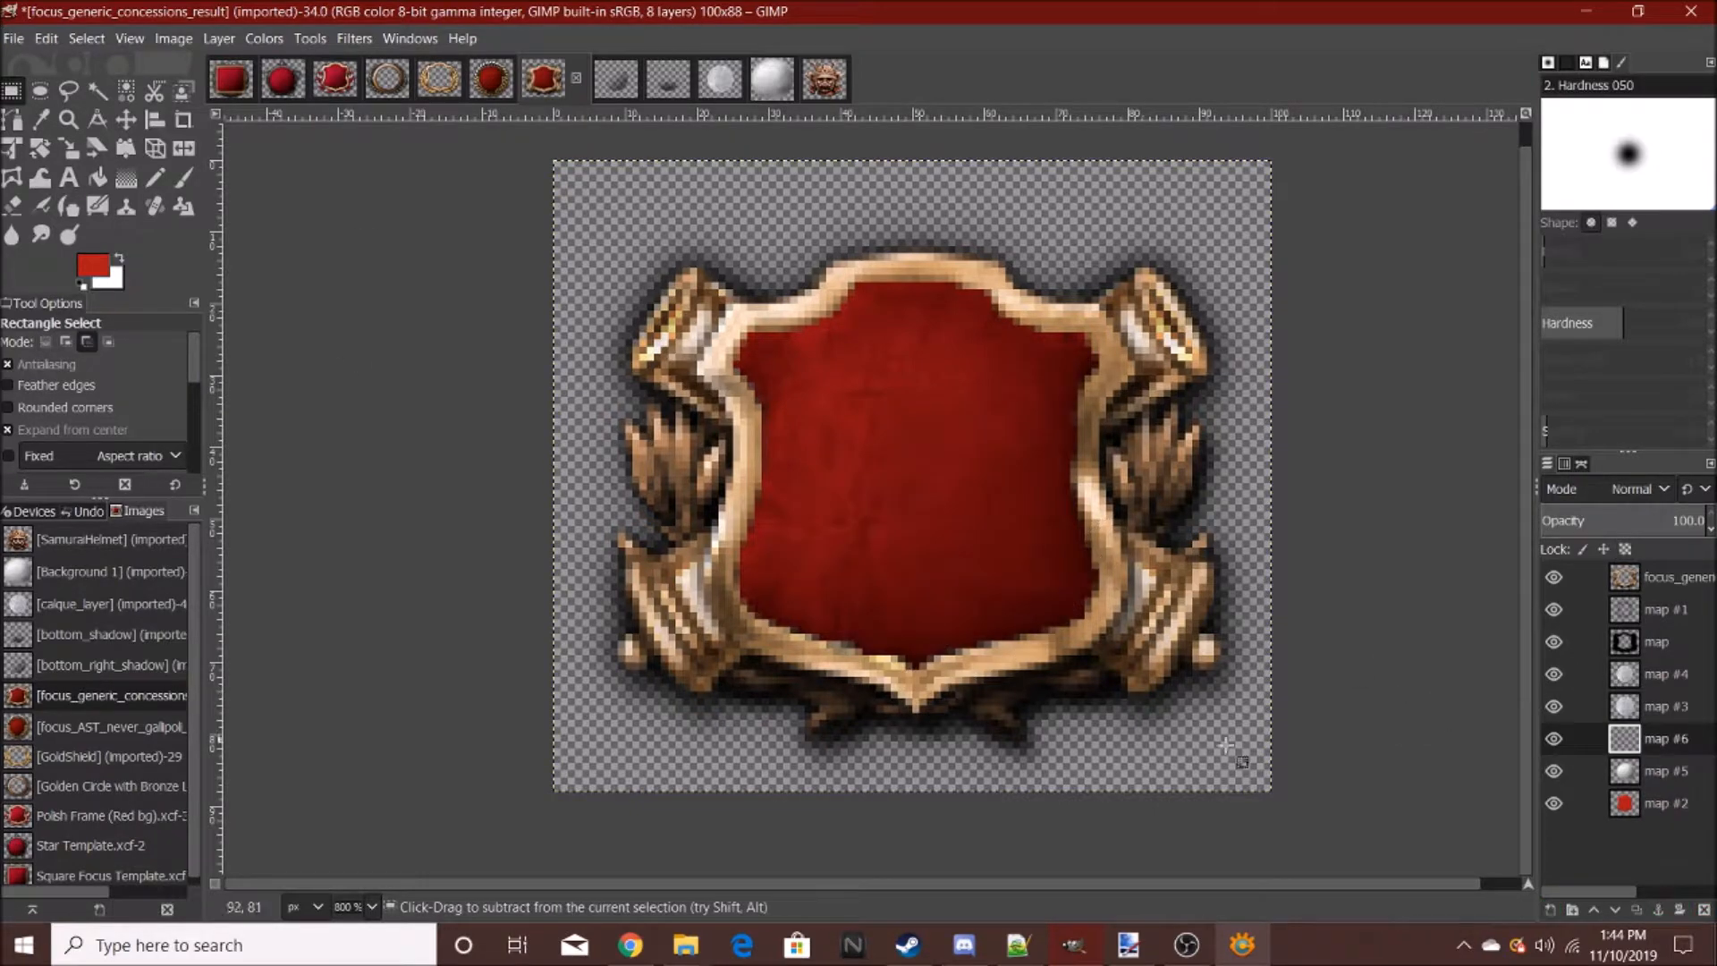
{"action": "left_click_drag", "start_coordinate": [1680, 746], "coordinate": [1608, 567]}
{"action": "key", "text": "ctrl+v"}
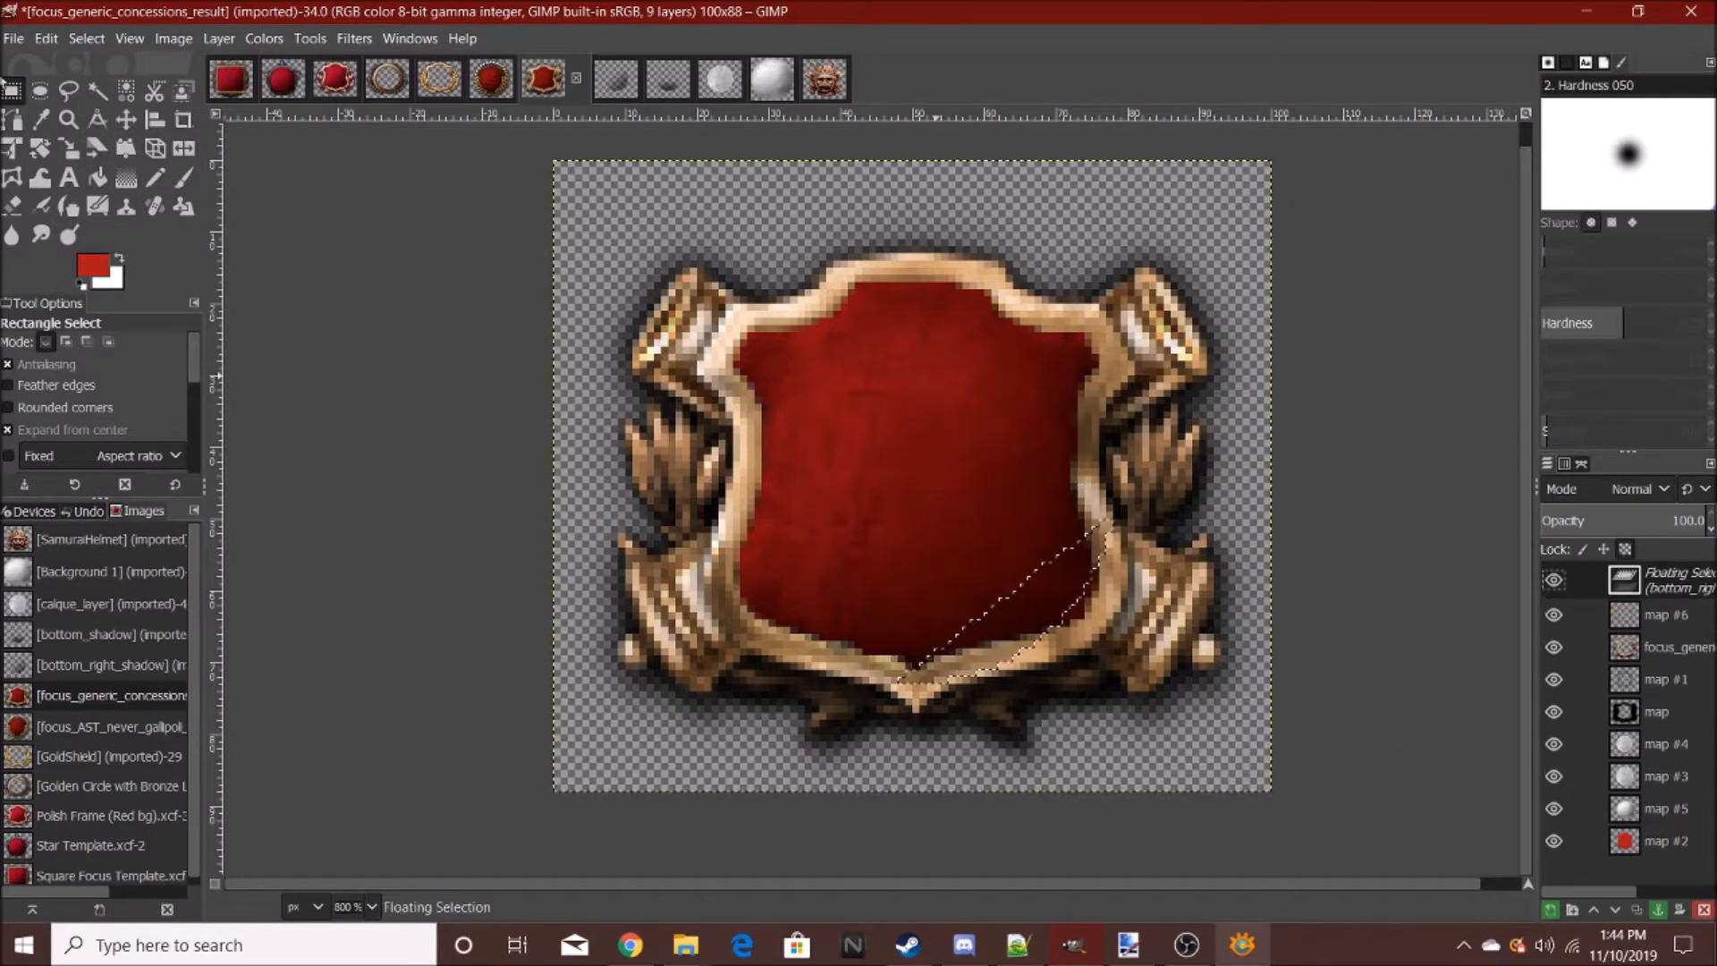
{"action": "left_click_drag", "start_coordinate": [1034, 507], "coordinate": [1052, 535]}
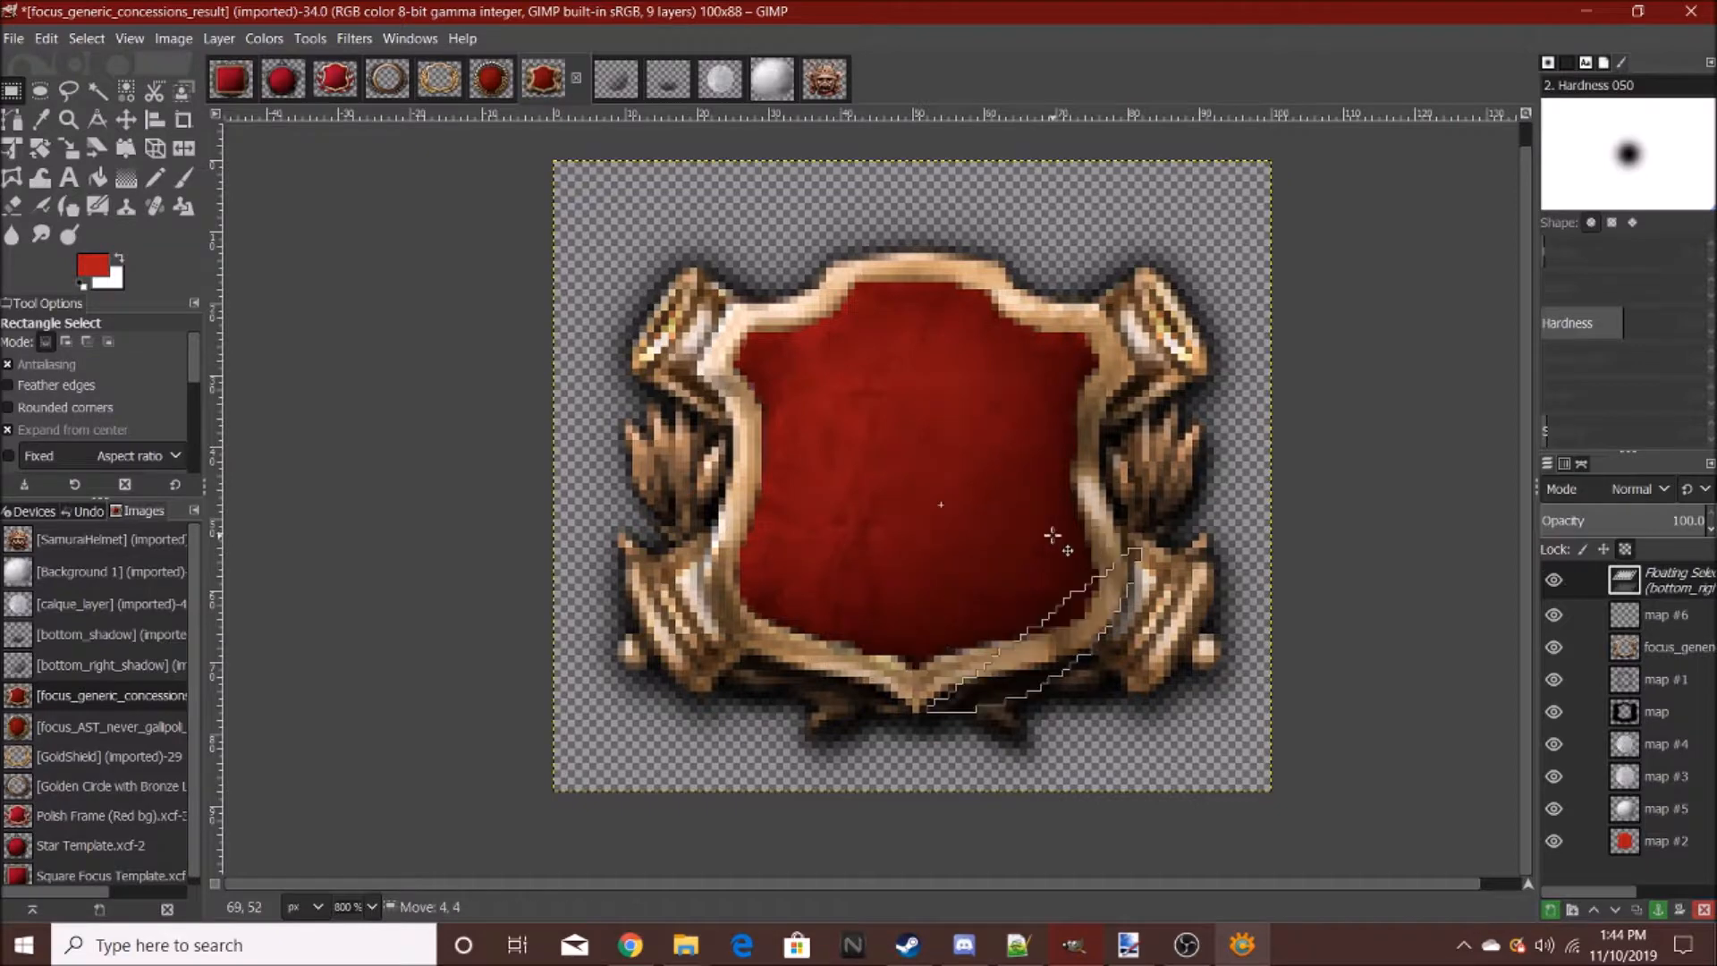
{"action": "left_click", "coordinate": [1229, 462]}
- Place map #6 directly above map #2 and darken its corner shadow by pasting and anchoring a copy of the layer onto itself
{"action": "left_click_drag", "start_coordinate": [1627, 589], "coordinate": [1630, 796]}
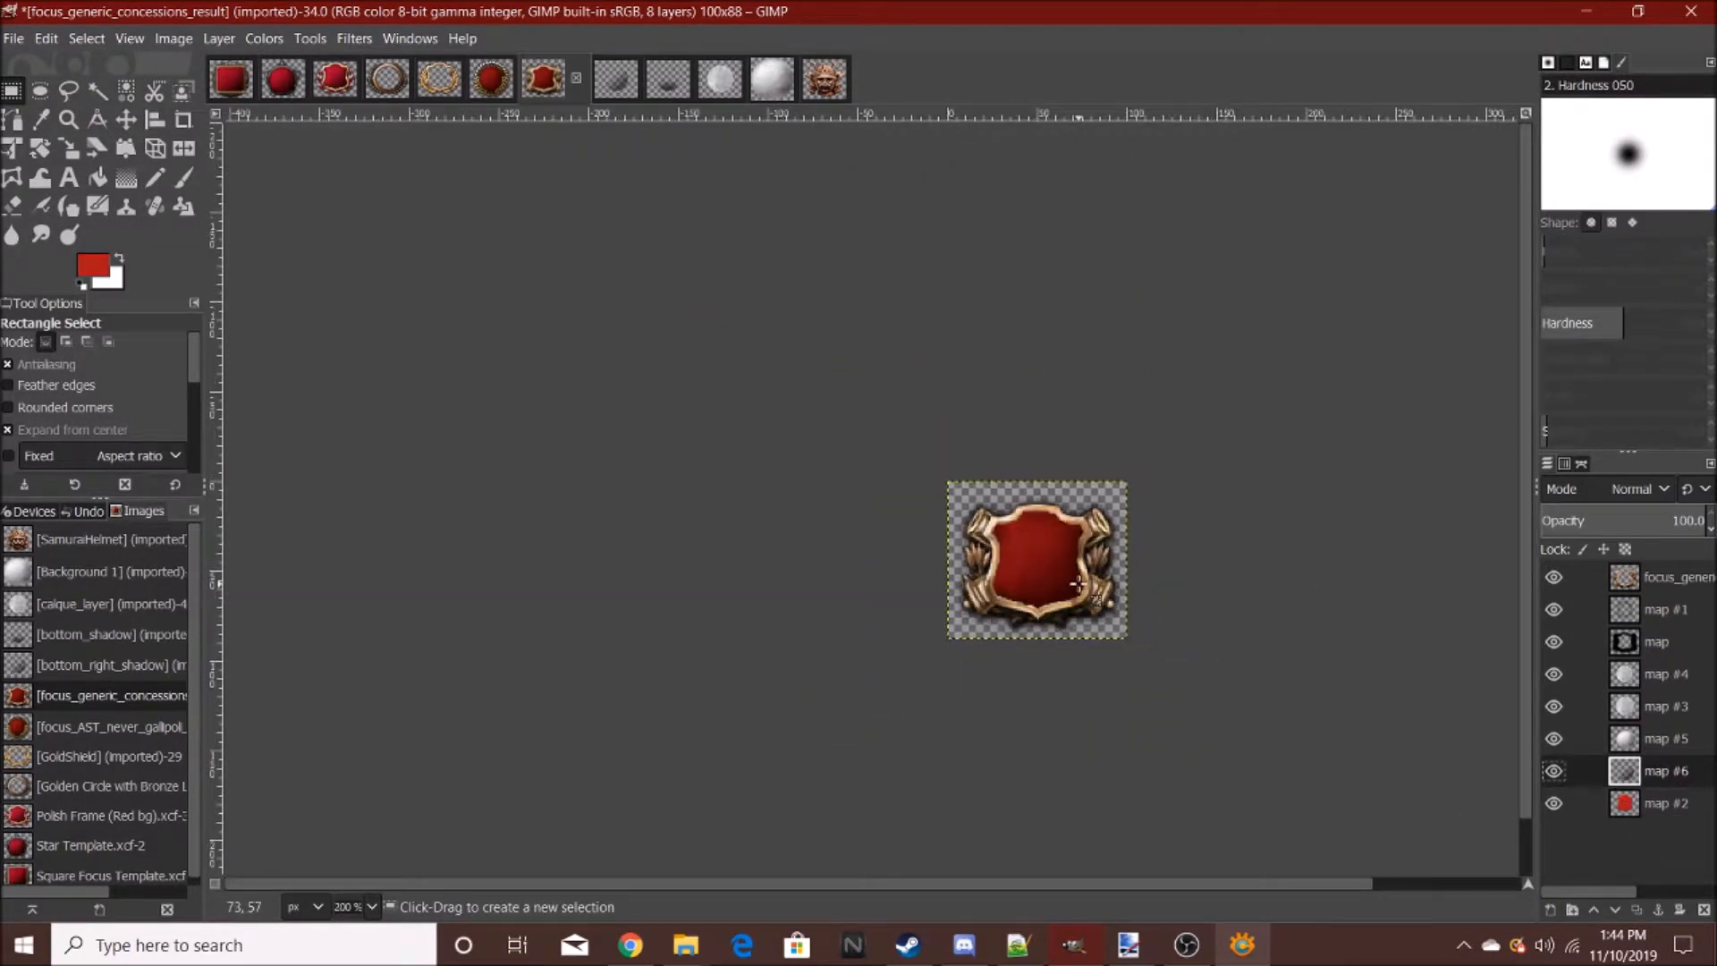
{"action": "key", "text": "ctrl+c"}
{"action": "key", "text": "ctrl+v"}
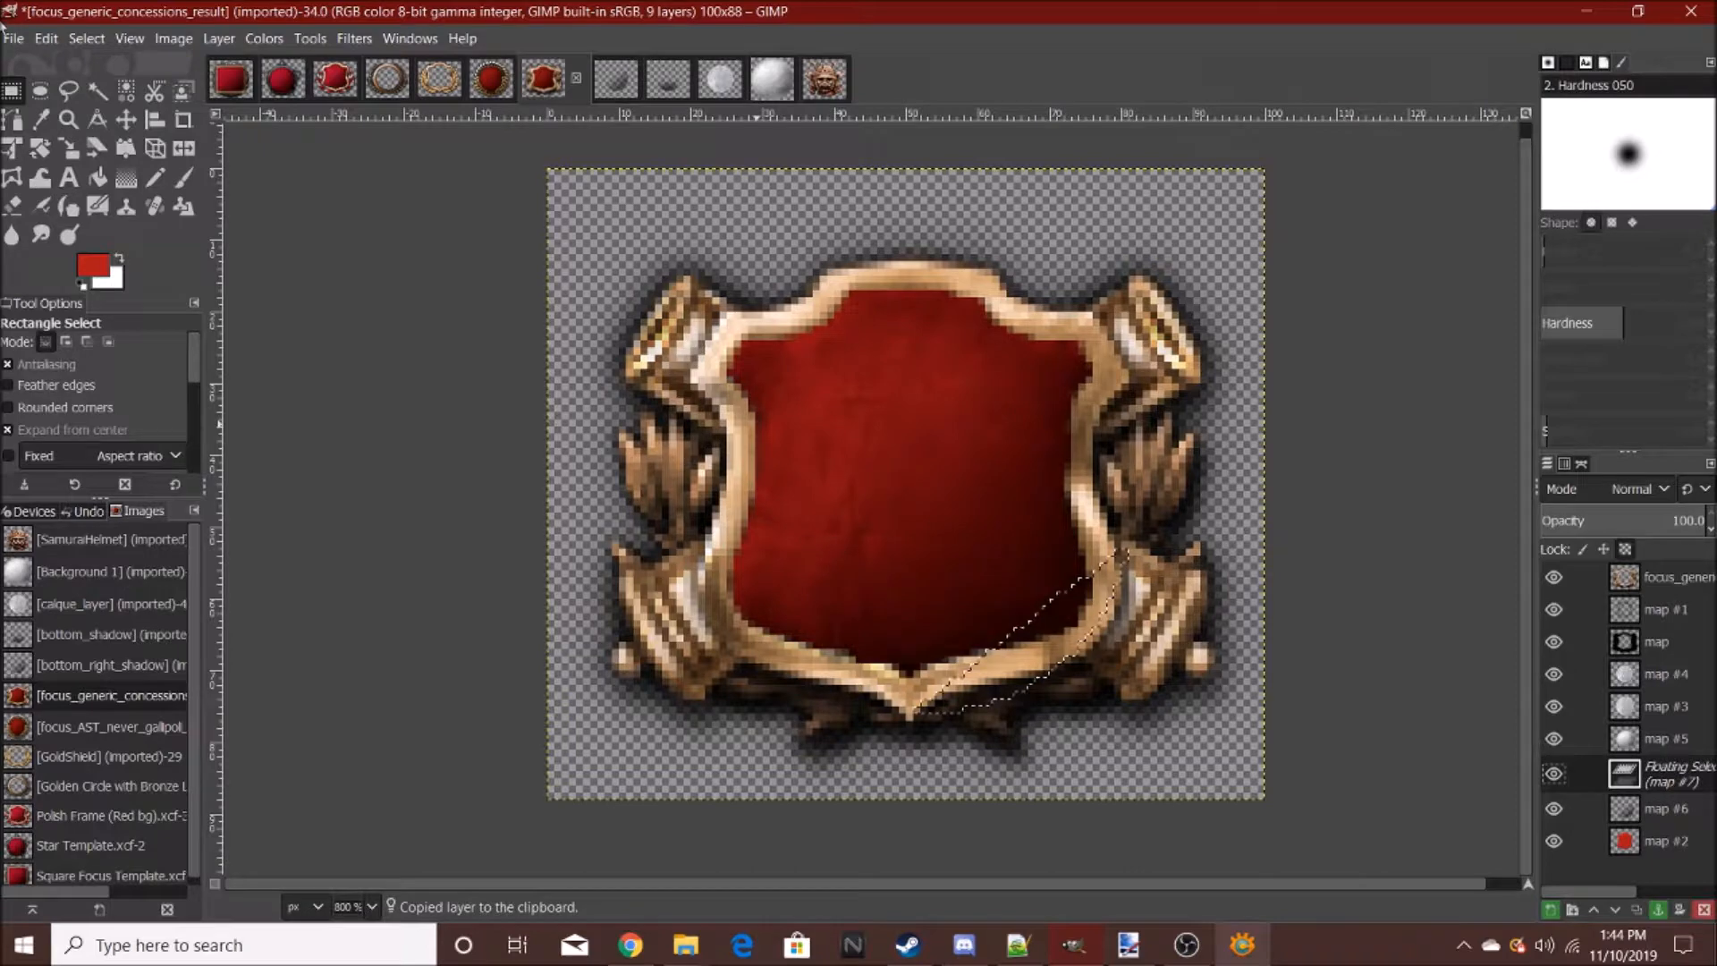
{"action": "left_click", "coordinate": [574, 350]}
- Examine the finished shield icon and the focus_AST_never_gallipoli wreath icon at several zoom levels
{"action": "scroll", "coordinate": [1010, 554], "scroll_direction": "down", "scroll_amount": 7}
{"action": "scroll", "coordinate": [1012, 554], "scroll_direction": "up", "scroll_amount": 7}
{"action": "scroll", "coordinate": [974, 508], "scroll_direction": "down", "scroll_amount": 5}
{"action": "scroll", "coordinate": [951, 483], "scroll_direction": "up", "scroll_amount": 5}
{"action": "scroll", "coordinate": [951, 483], "scroll_direction": "down", "scroll_amount": 3}
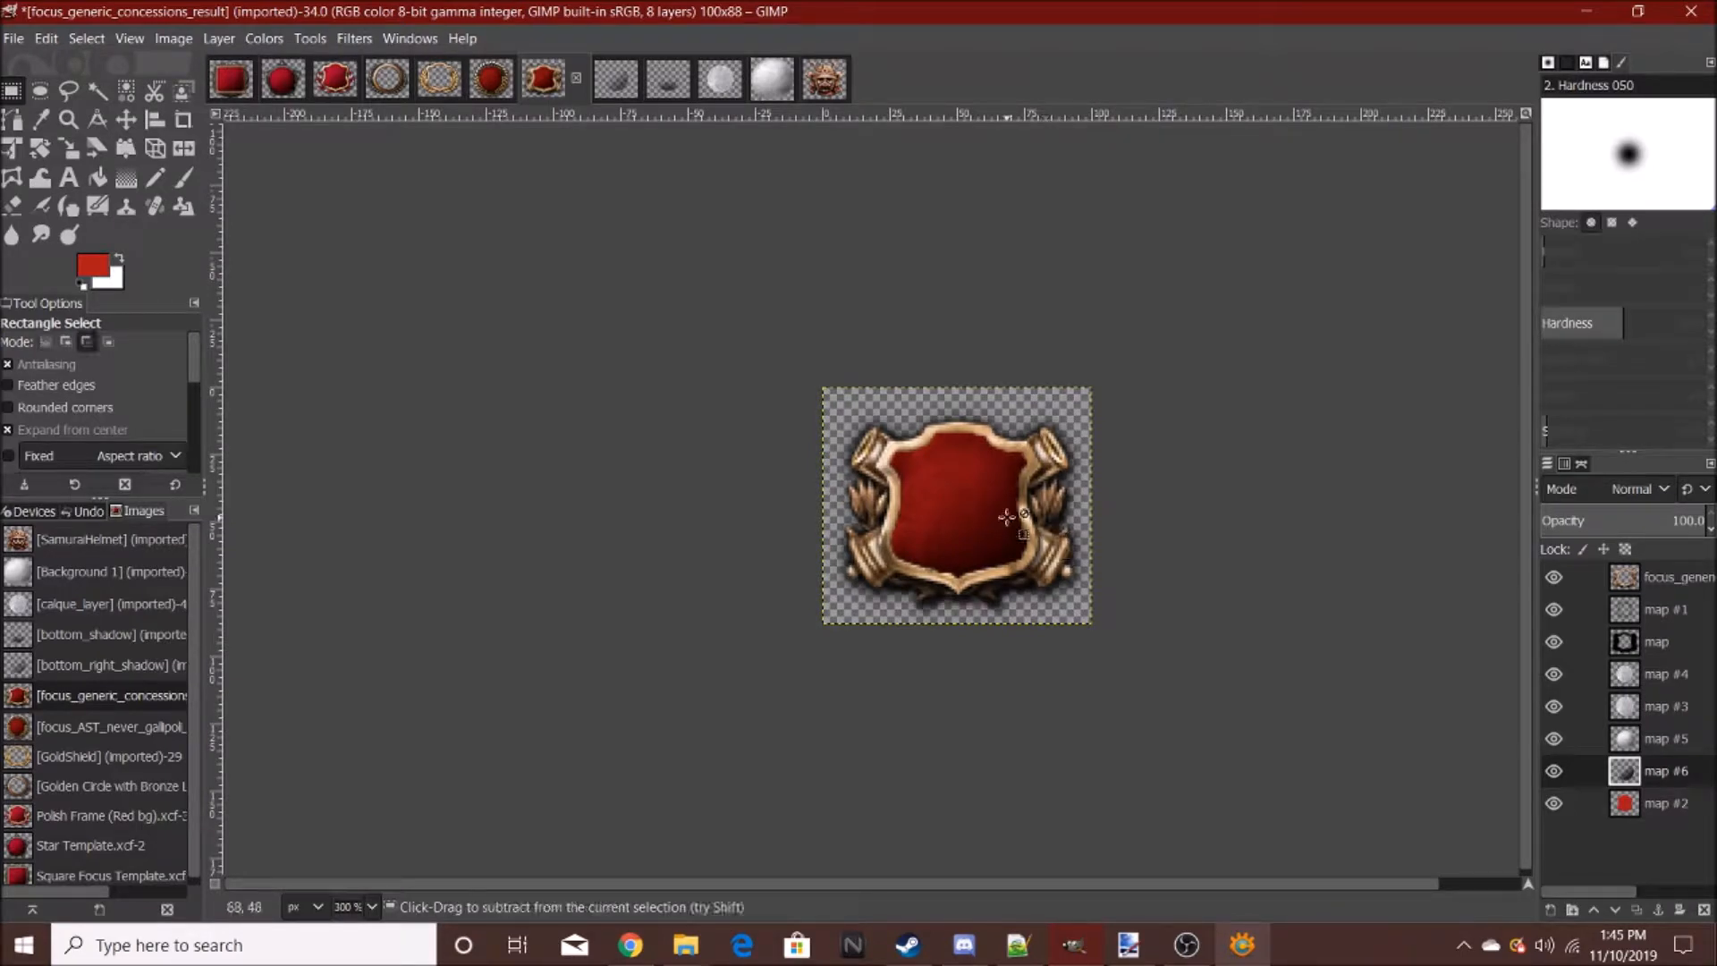
{"action": "scroll", "coordinate": [1007, 518], "scroll_direction": "down", "scroll_amount": 4}
{"action": "scroll", "coordinate": [996, 510], "scroll_direction": "up", "scroll_amount": 5}
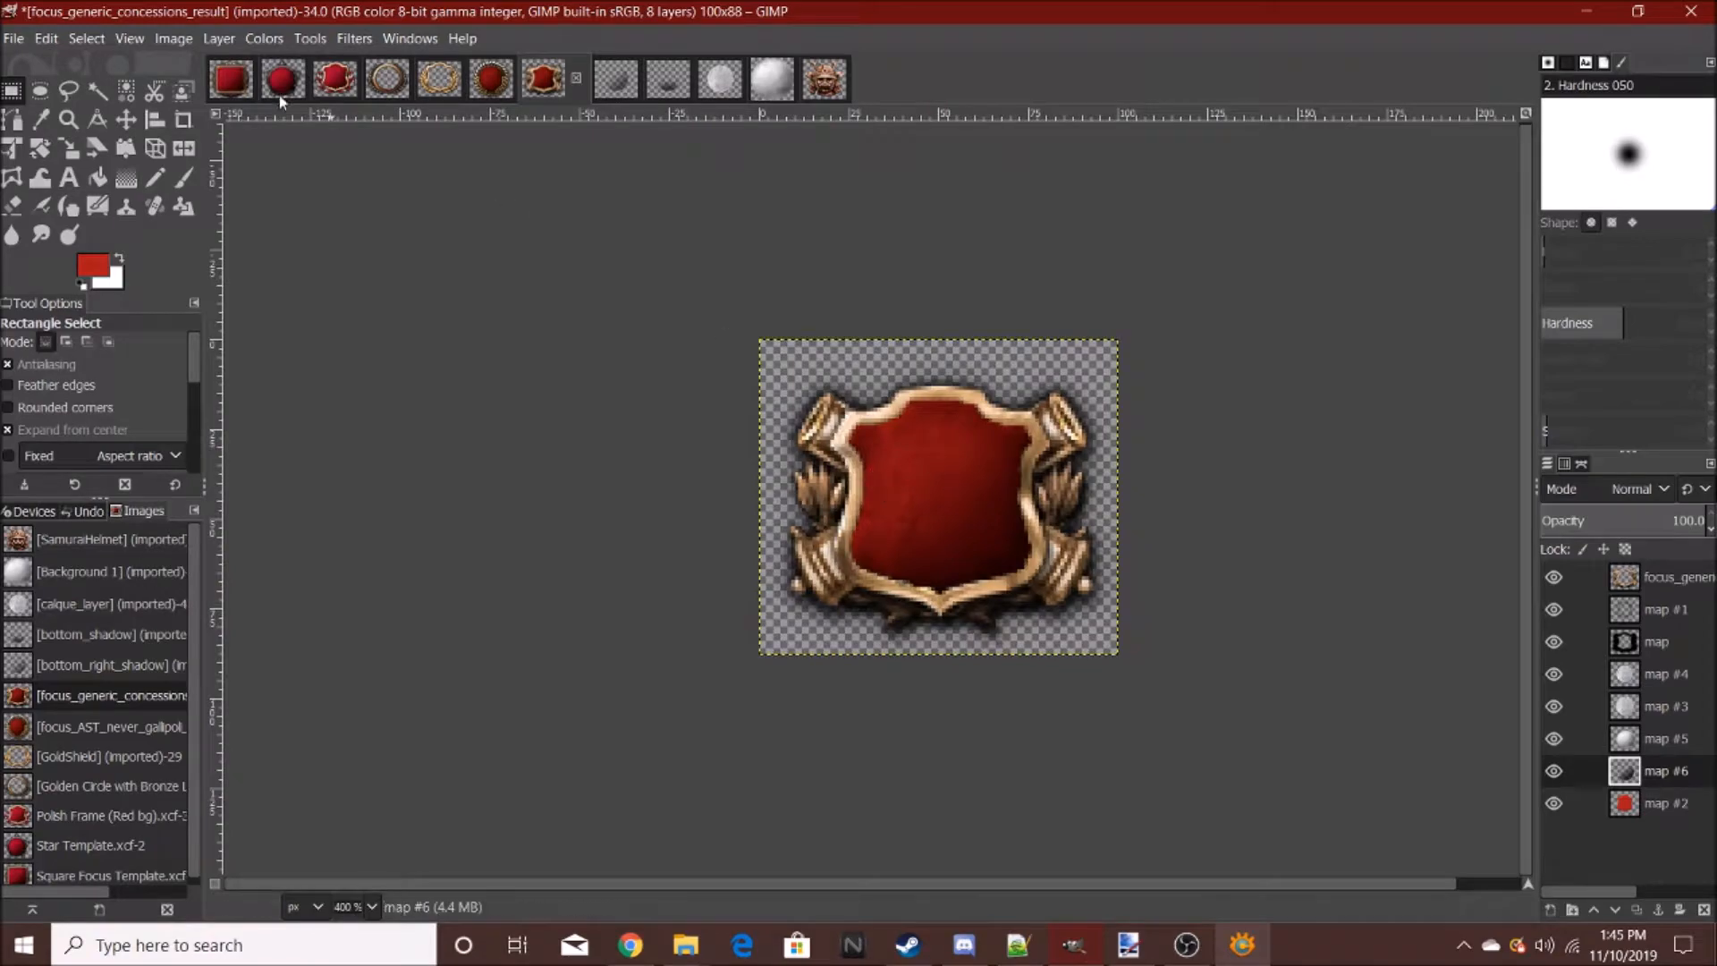
{"action": "left_click", "coordinate": [503, 80]}
{"action": "scroll", "coordinate": [961, 484], "scroll_direction": "down", "scroll_amount": 6}
{"action": "scroll", "coordinate": [939, 460], "scroll_direction": "up", "scroll_amount": 5}
{"action": "scroll", "coordinate": [928, 448], "scroll_direction": "down", "scroll_amount": 5}
{"action": "scroll", "coordinate": [1019, 412], "scroll_direction": "up", "scroll_amount": 1}
{"action": "scroll", "coordinate": [1029, 409], "scroll_direction": "up", "scroll_amount": 5}
{"action": "scroll", "coordinate": [989, 352], "scroll_direction": "down", "scroll_amount": 6}
{"action": "scroll", "coordinate": [1034, 395], "scroll_direction": "up", "scroll_amount": 3}
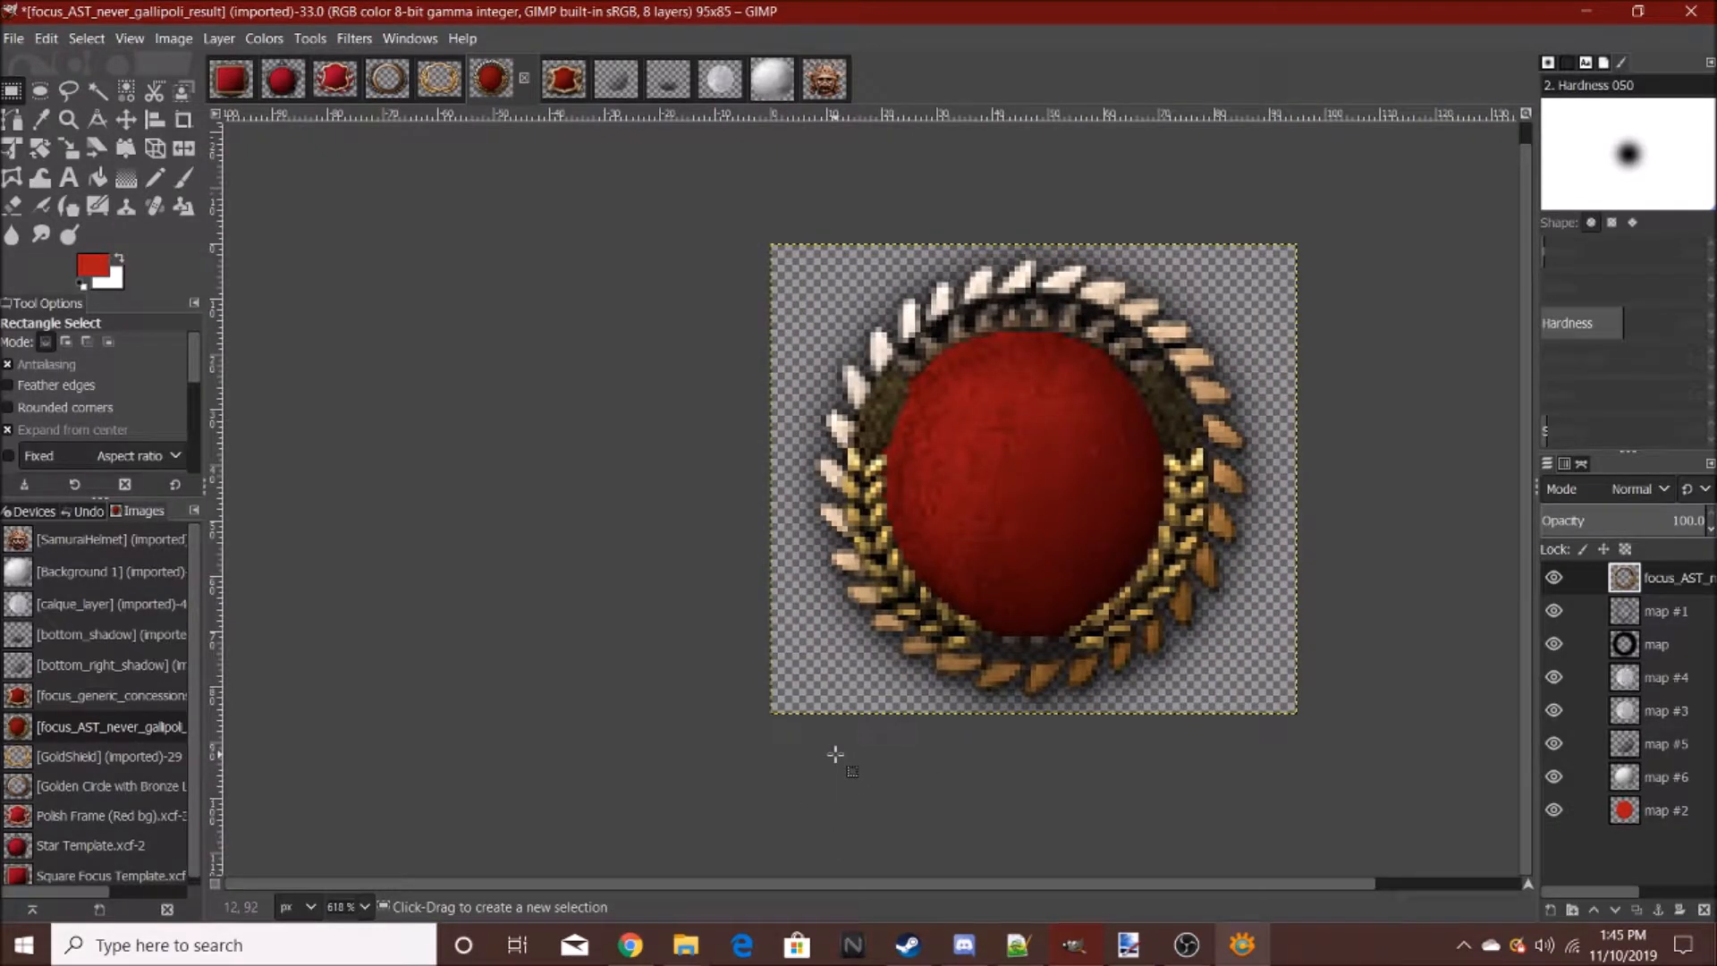
- Open shakinghands.png and Ship Large4.png together from the focus_icon_making folder
{"action": "left_click", "coordinate": [12, 38]}
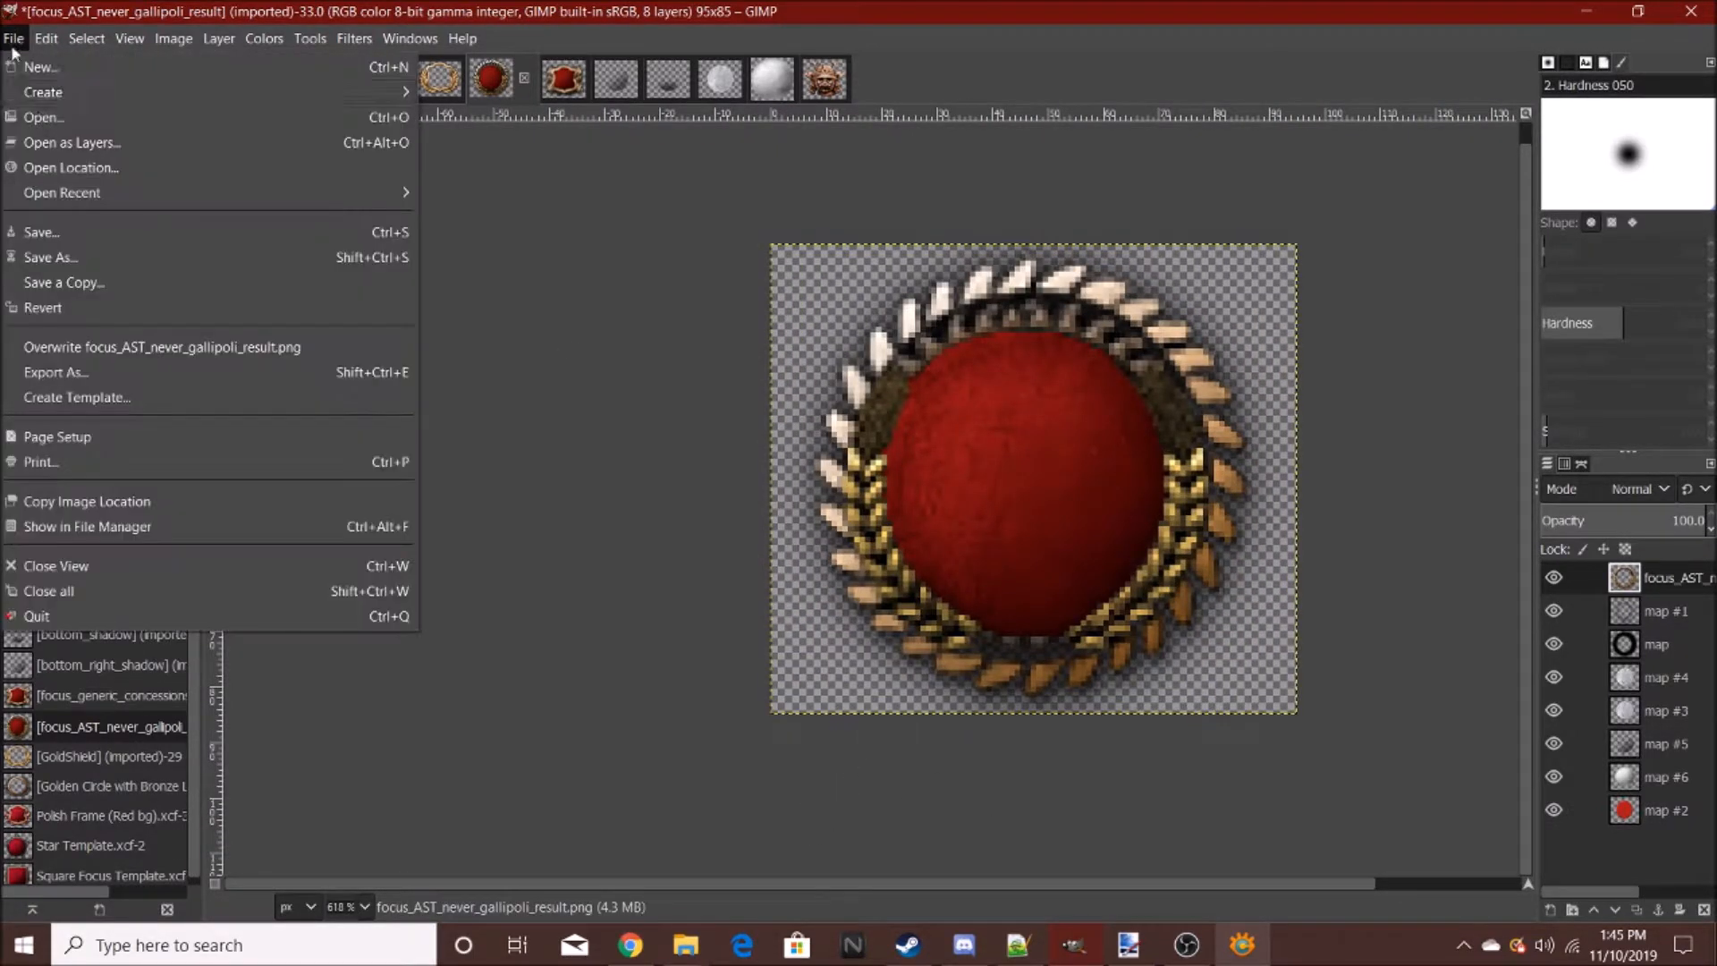
{"action": "left_click", "coordinate": [36, 116]}
{"action": "left_click", "coordinate": [839, 551]}
{"action": "key", "text": "Down"}
{"action": "key", "text": "Down"}
{"action": "key", "text": "Down"}
{"action": "scroll", "coordinate": [928, 470], "scroll_direction": "down", "scroll_amount": 5}
{"action": "left_click", "coordinate": [930, 471]}
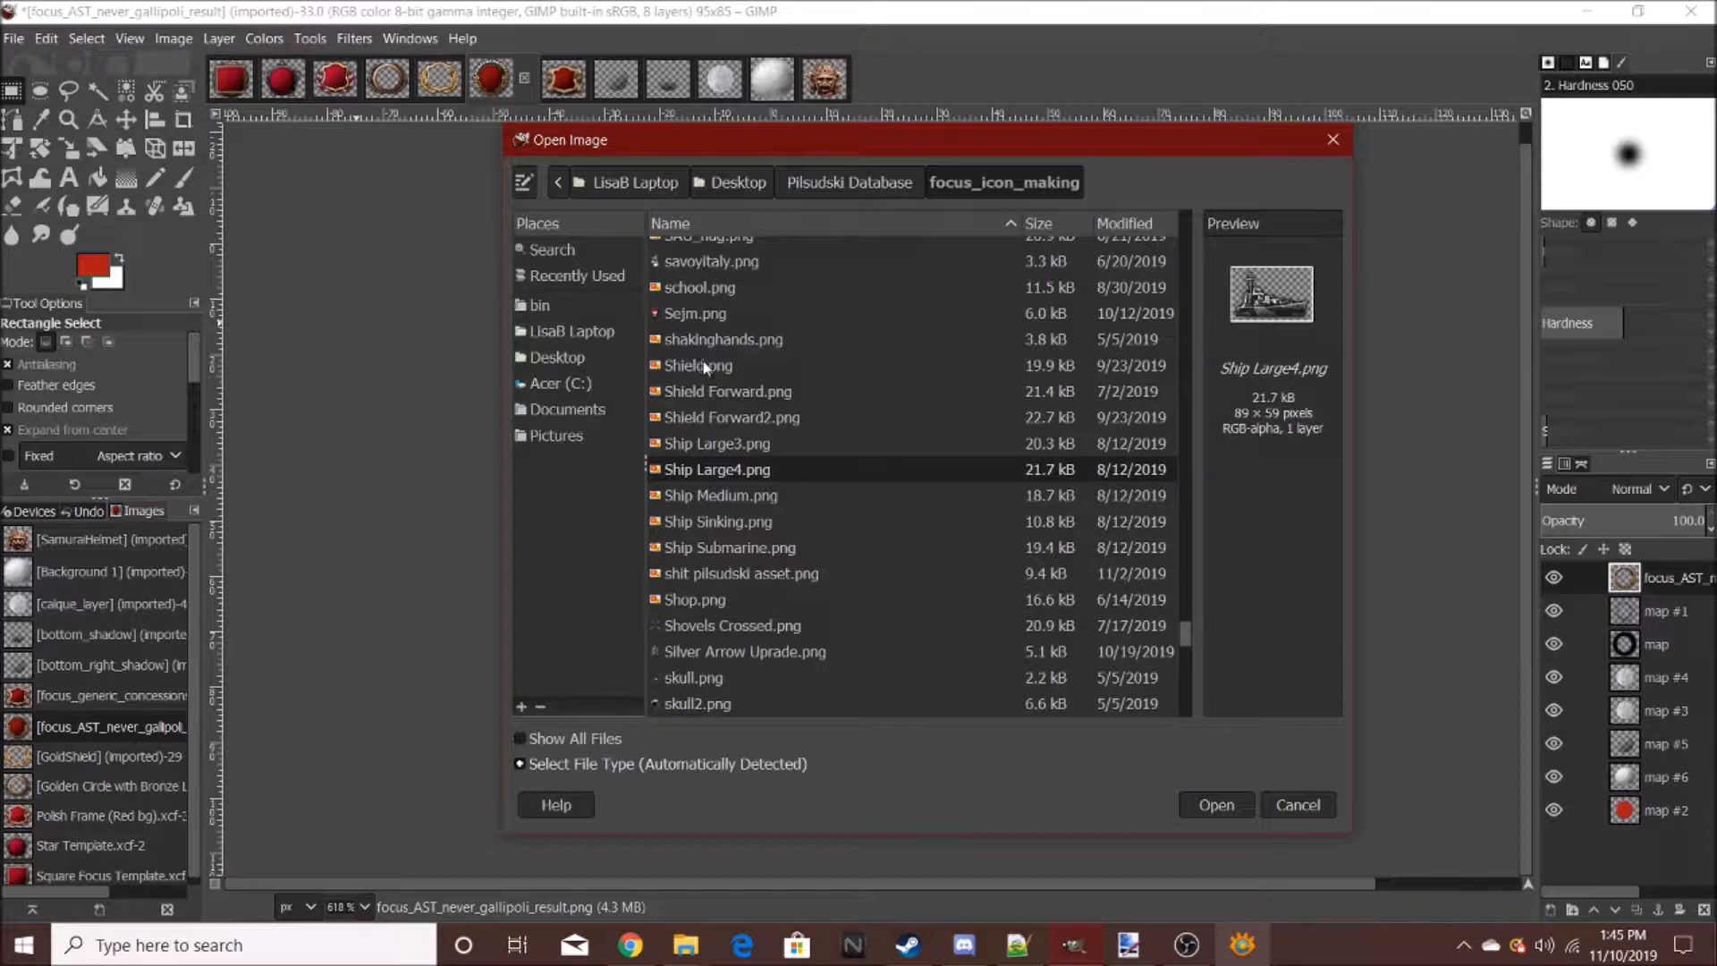
{"action": "left_click", "coordinate": [701, 396]}
{"action": "left_click", "coordinate": [716, 339]}
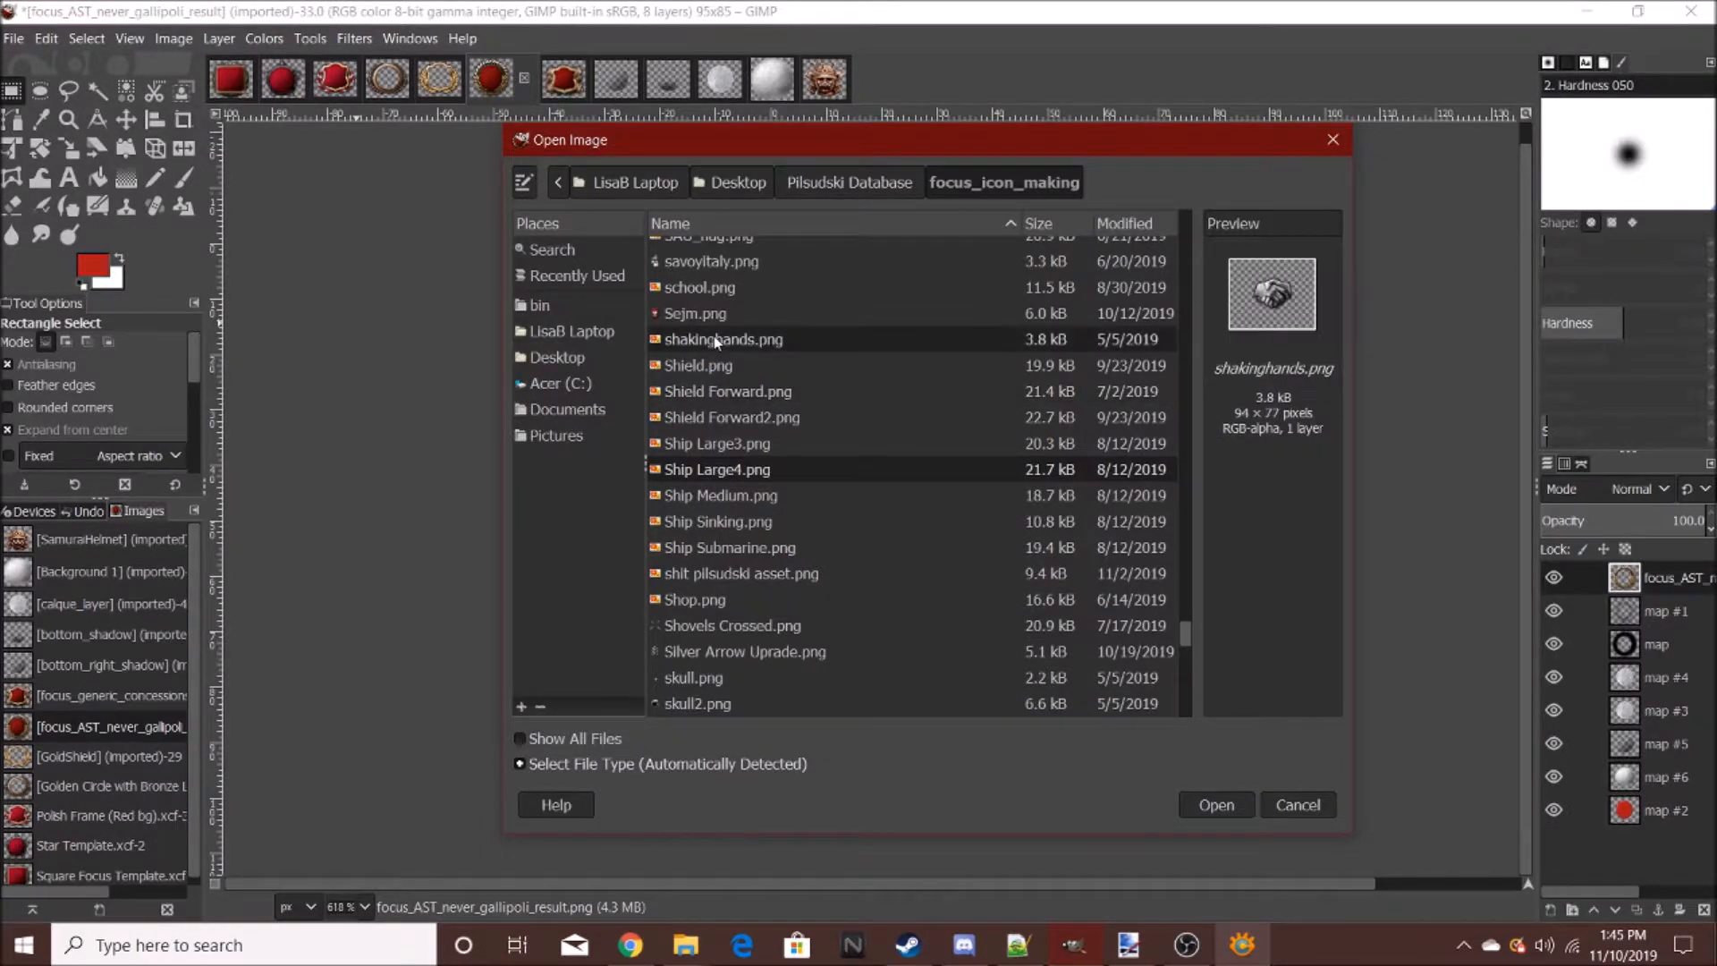
{"action": "key", "text": "Return"}
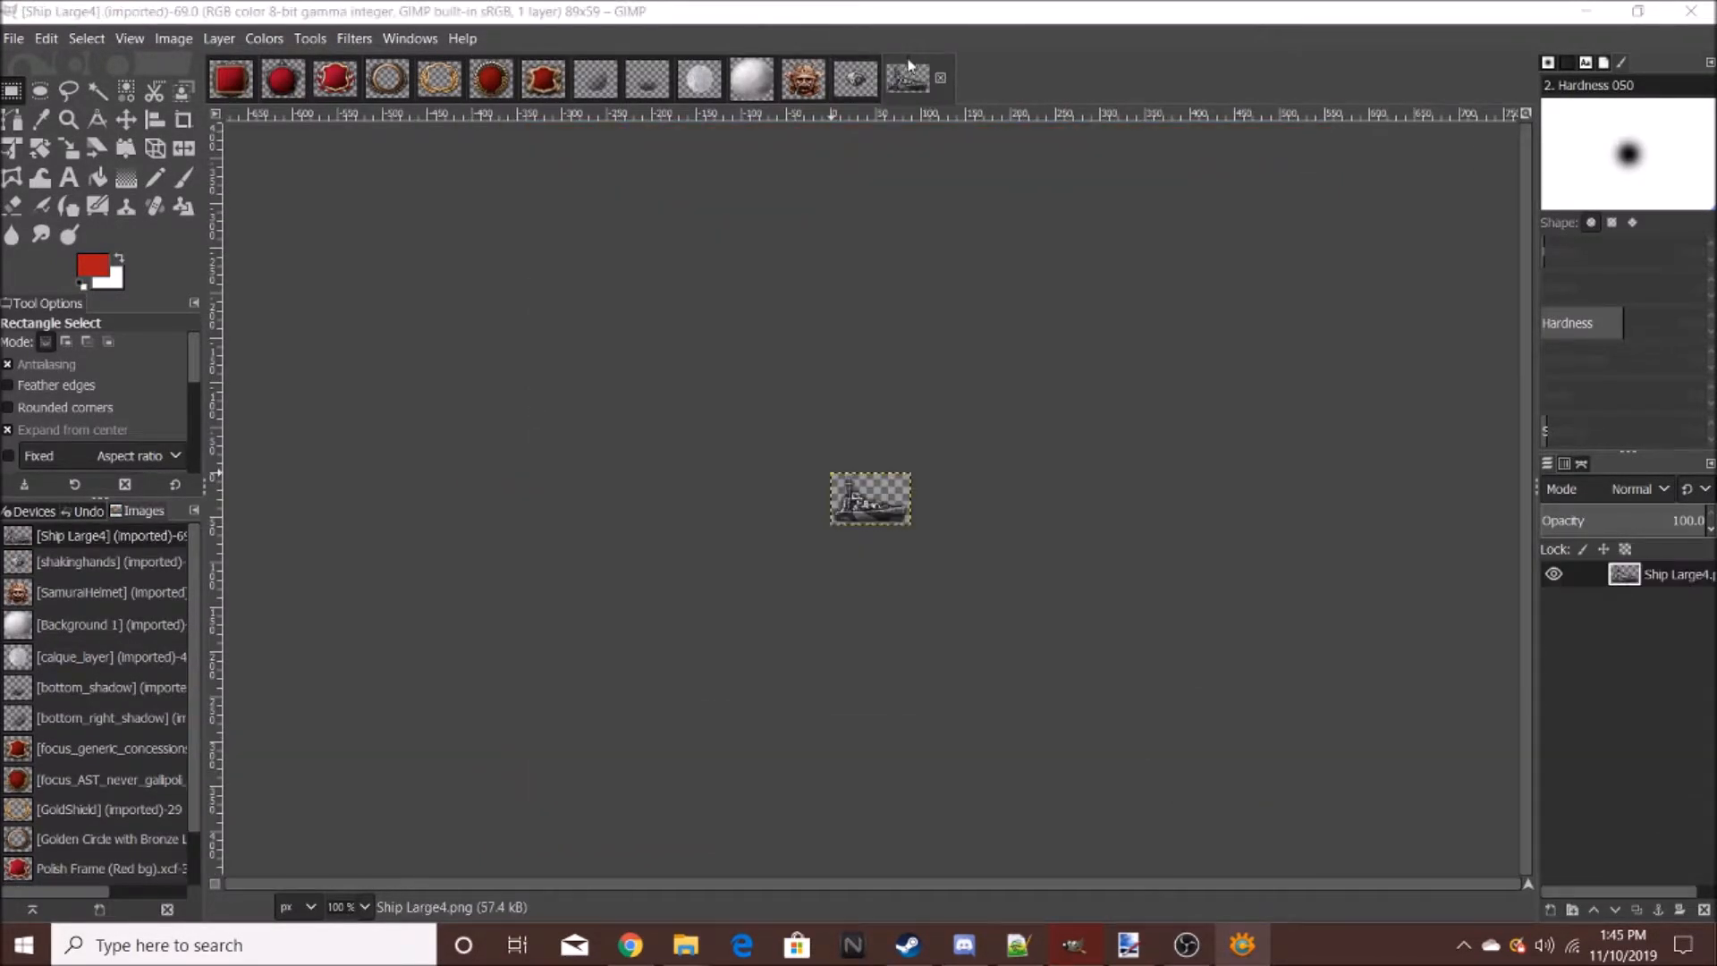
- Add a transparent layer above the wreath frame in the focus_AST_never_gallipoli image, then paste the large ship into it and anchor it
{"action": "left_click", "coordinate": [497, 92]}
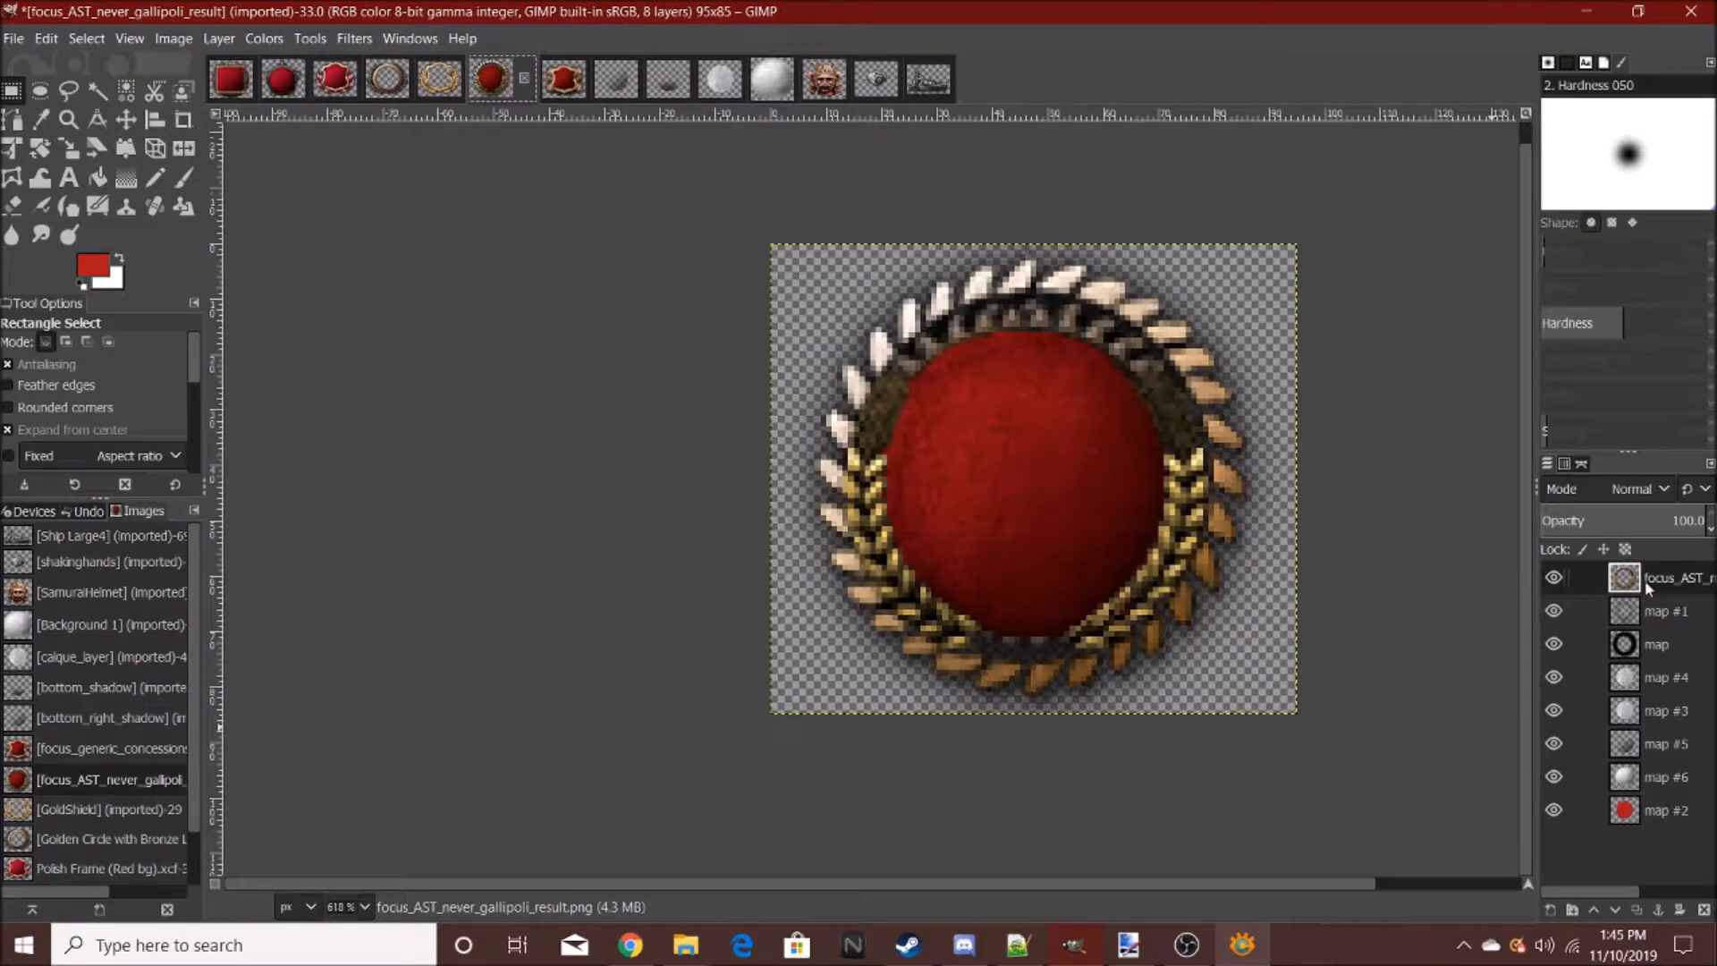
{"action": "right_click", "coordinate": [1645, 580]}
{"action": "left_click", "coordinate": [1512, 155]}
{"action": "left_click", "coordinate": [1581, 595]}
{"action": "key", "text": "ctrl+v"}
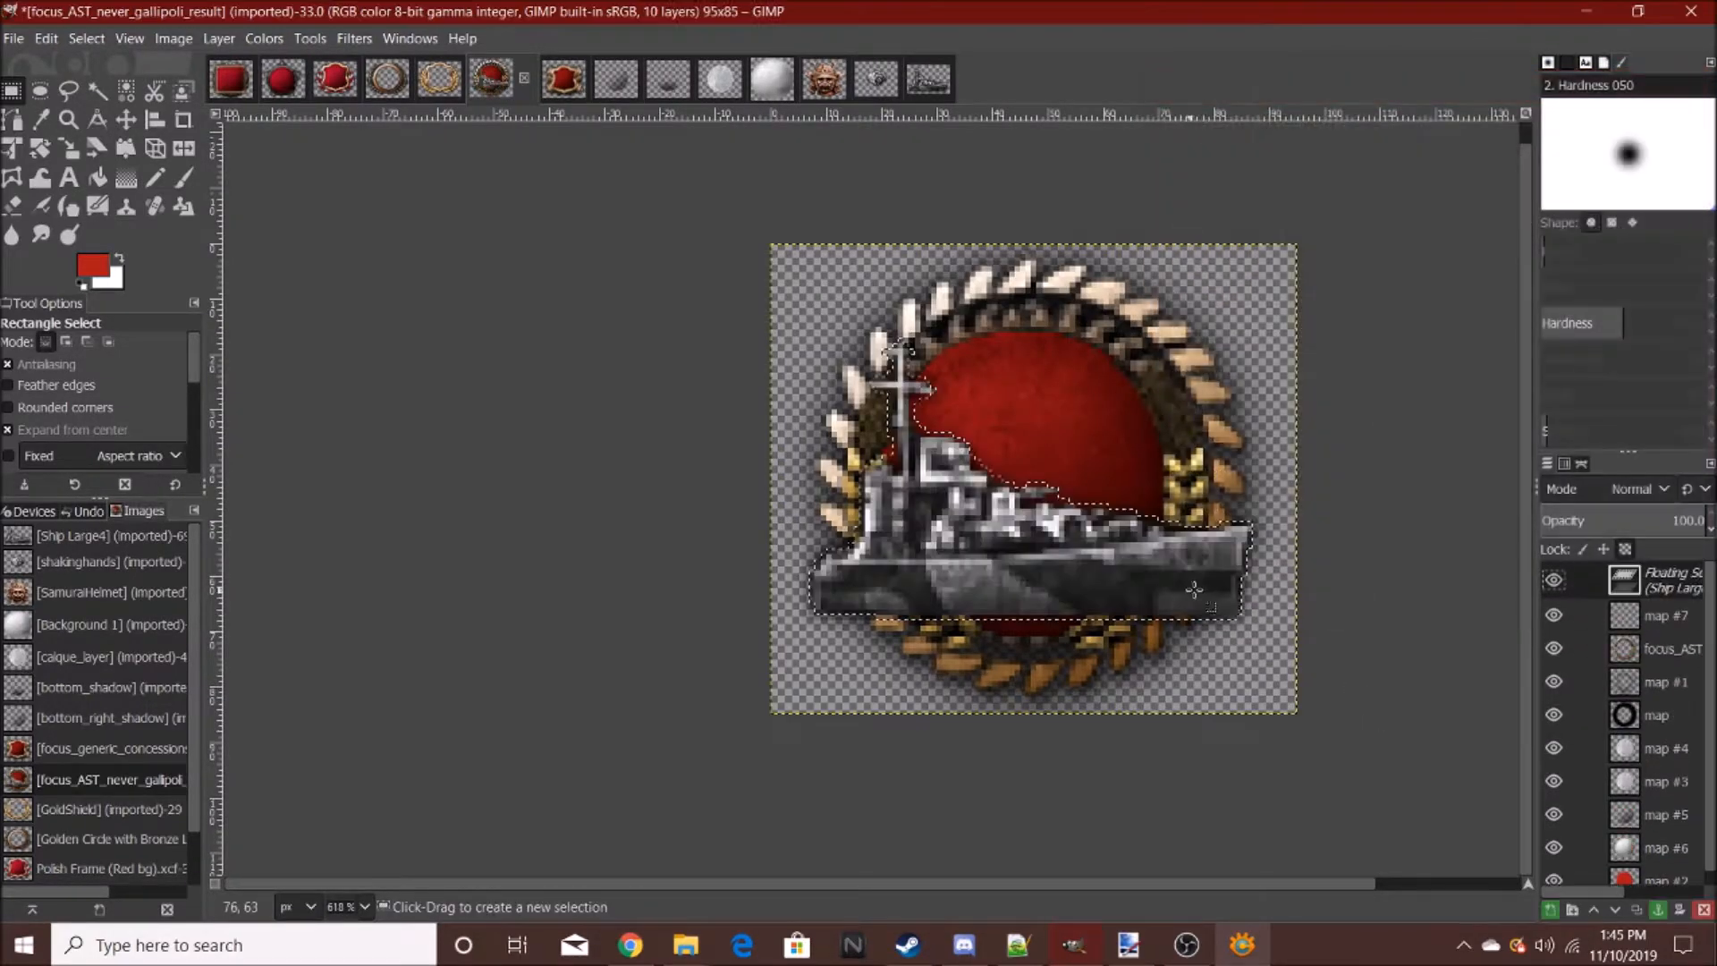
{"action": "key", "text": "plus"}
{"action": "key", "text": "ctrl+h"}
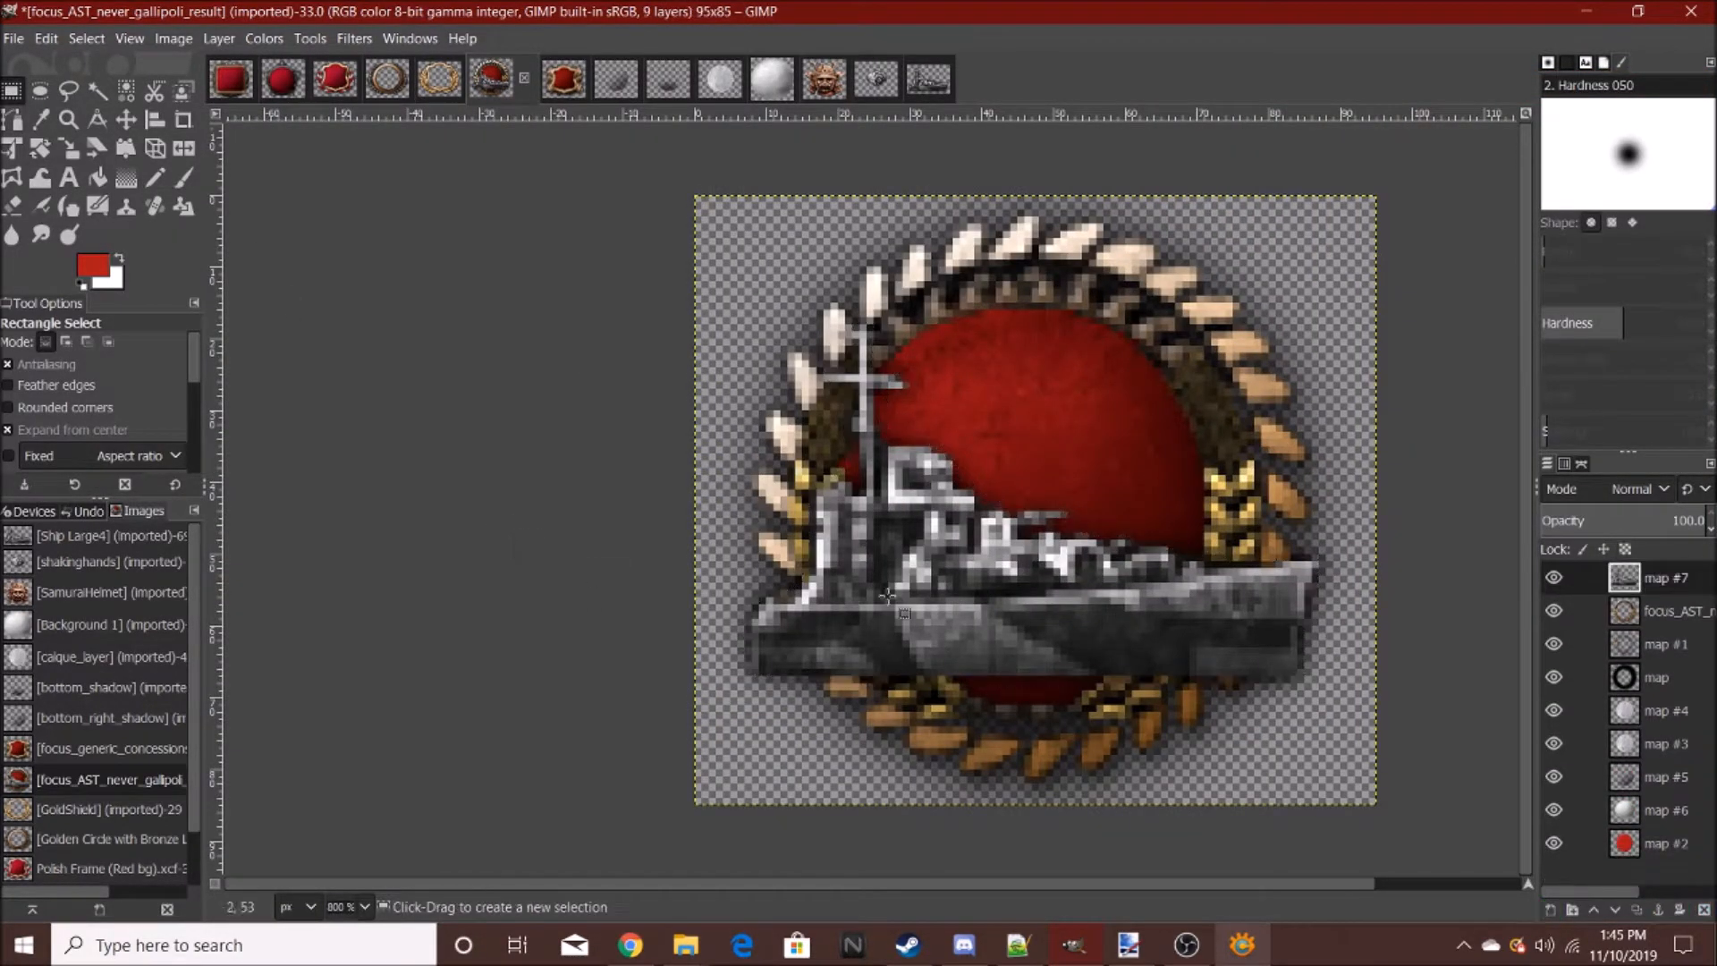
- Add another transparent 95 × 85 px layer and place it between the ship layer and the wreath frame
{"action": "right_click", "coordinate": [1649, 583]}
{"action": "left_click", "coordinate": [1450, 150]}
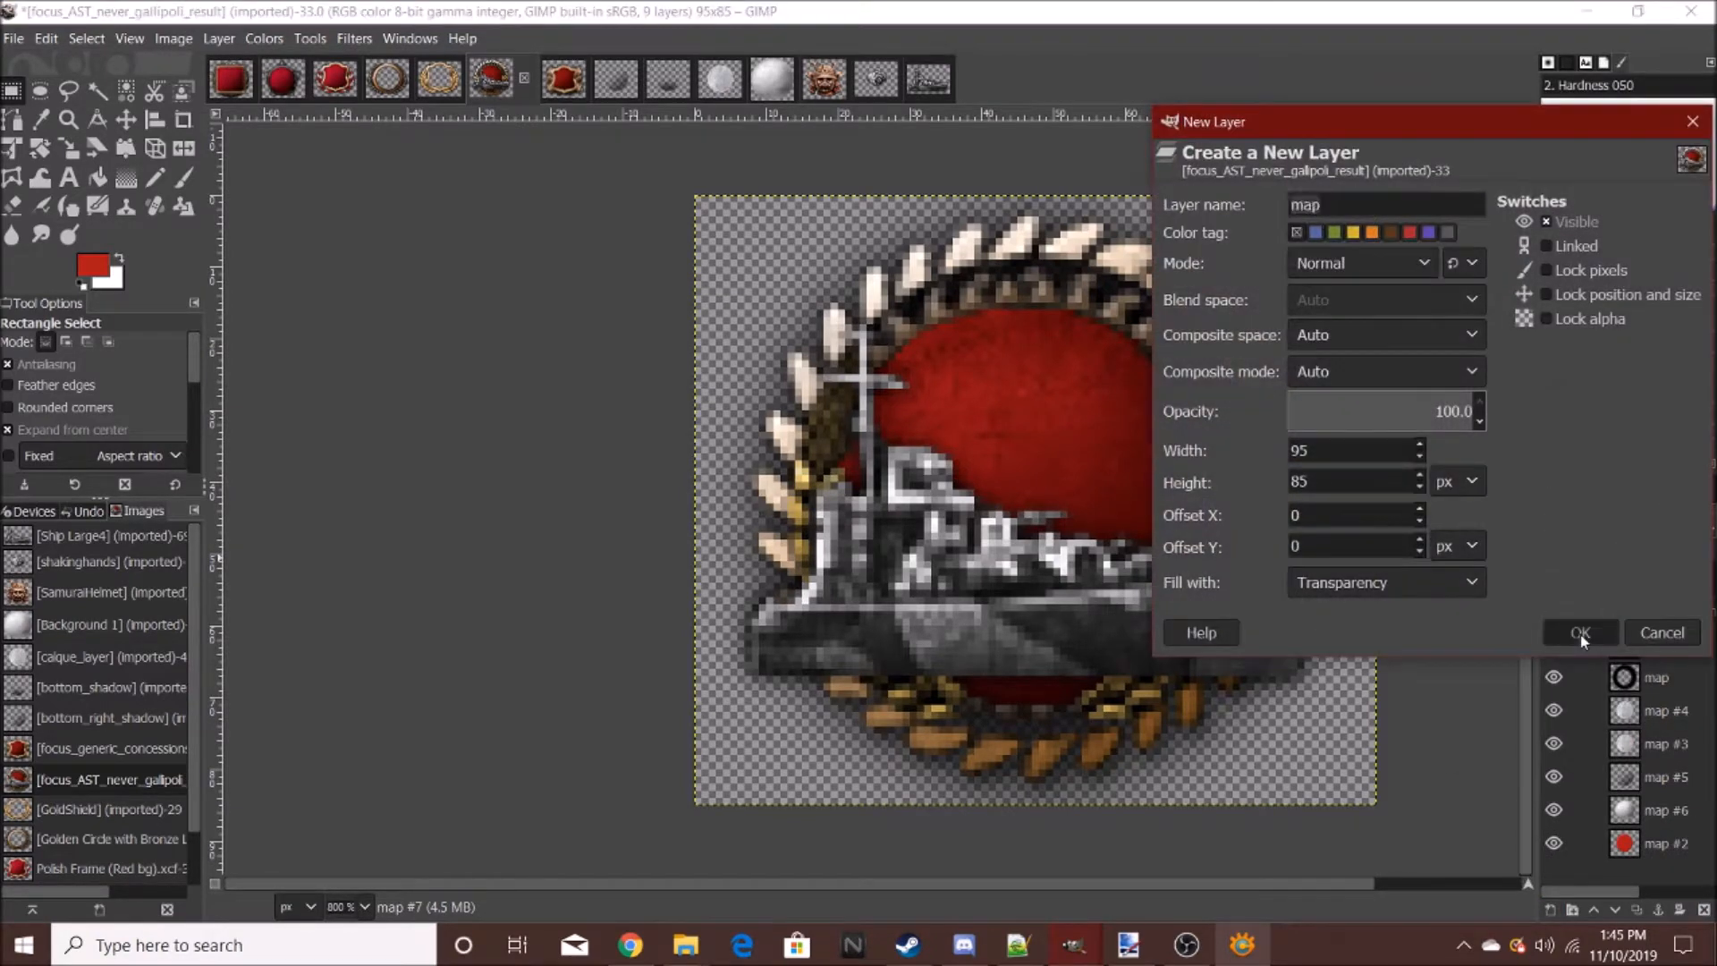
{"action": "key", "text": "Return"}
{"action": "left_click_drag", "start_coordinate": [1622, 587], "coordinate": [1647, 653]}
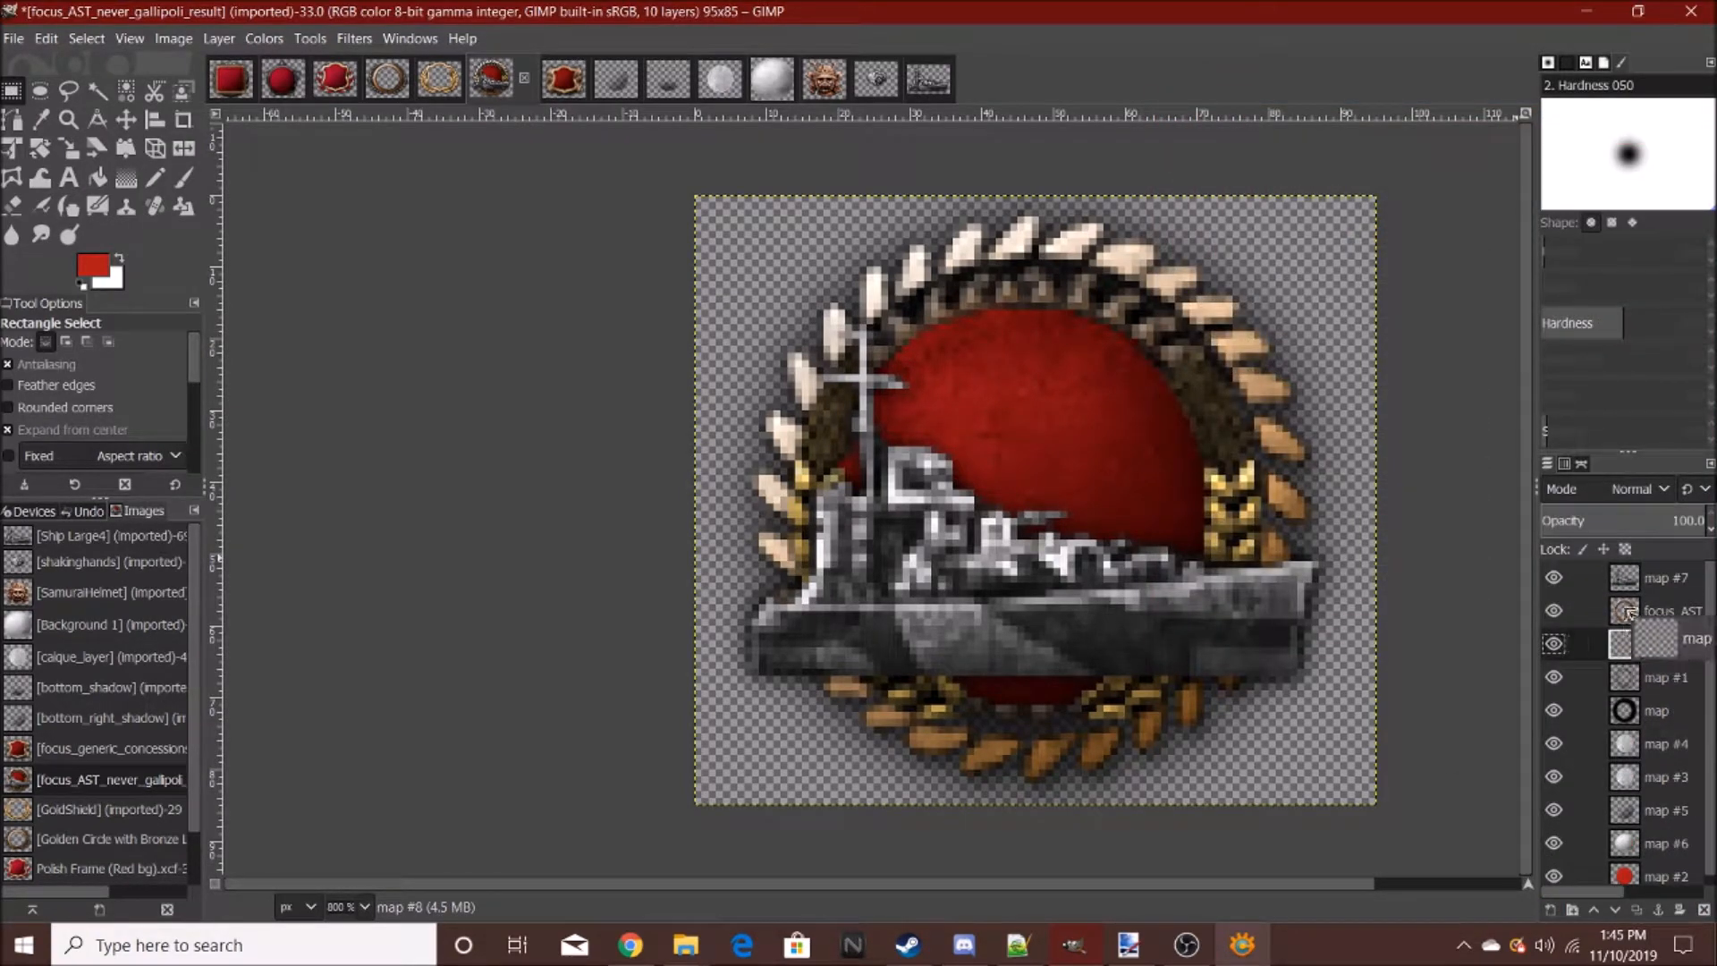
- Paste the shakinghands image into map #8, move it about 8 pixels right and 12 pixels up, and anchor it
{"action": "left_click", "coordinate": [872, 85]}
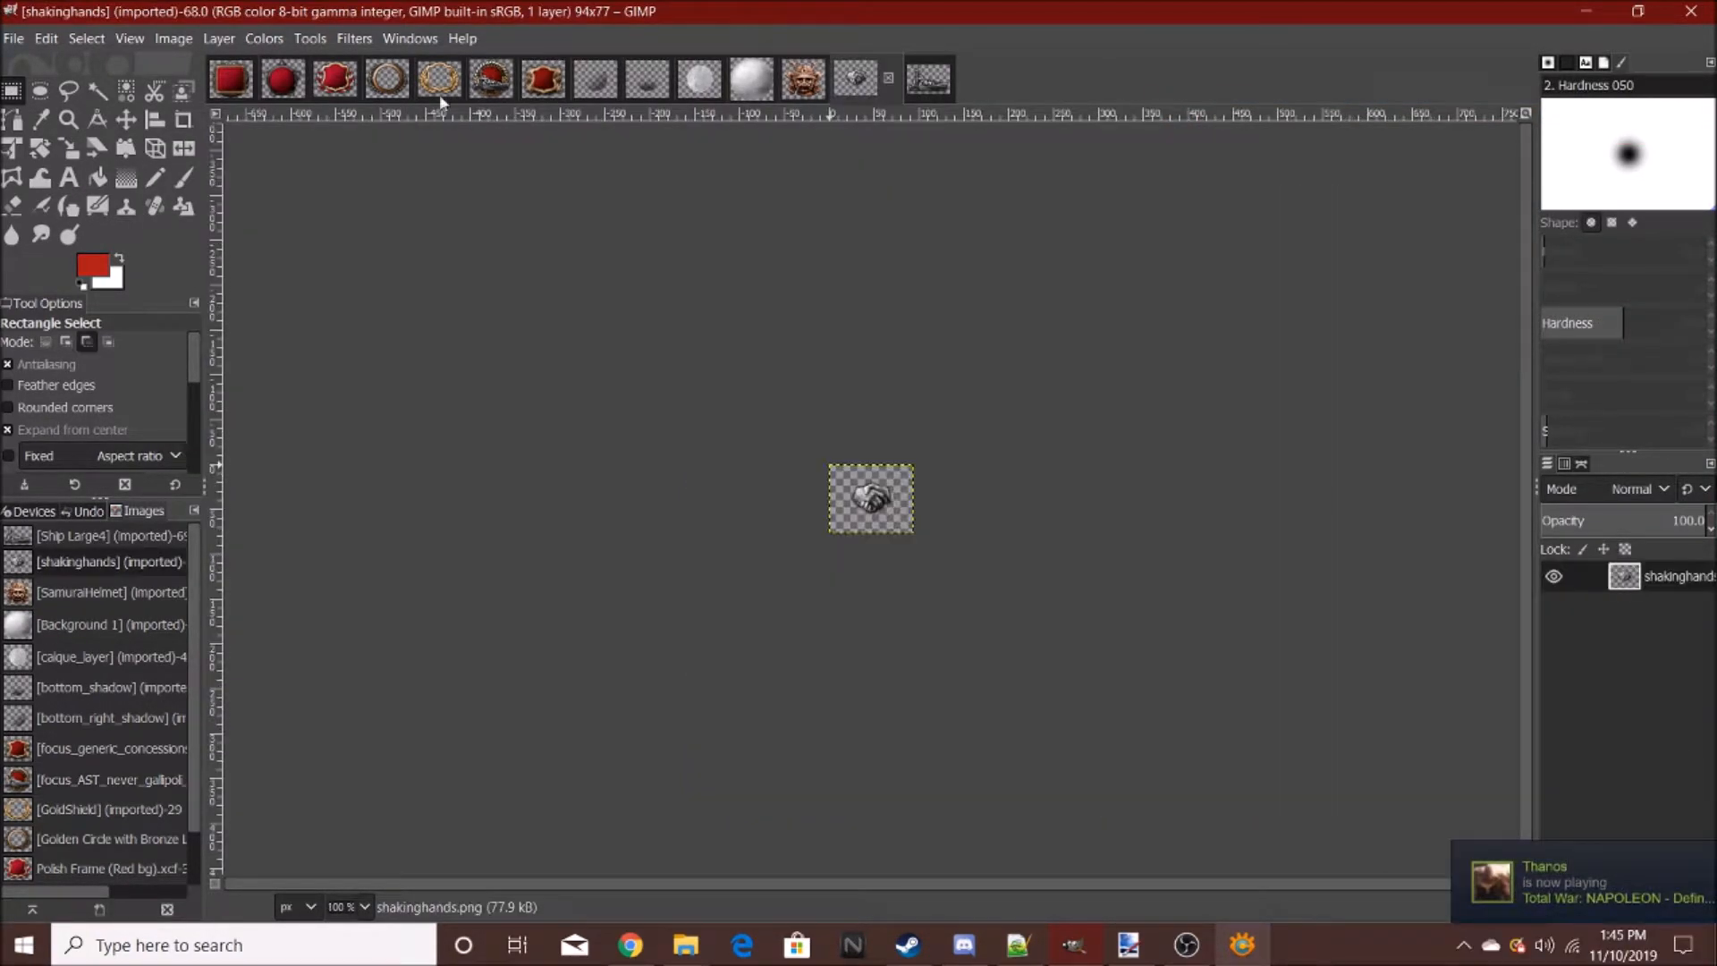
{"action": "left_click", "coordinate": [491, 79]}
{"action": "key", "text": "ctrl+v"}
{"action": "key", "text": "plus"}
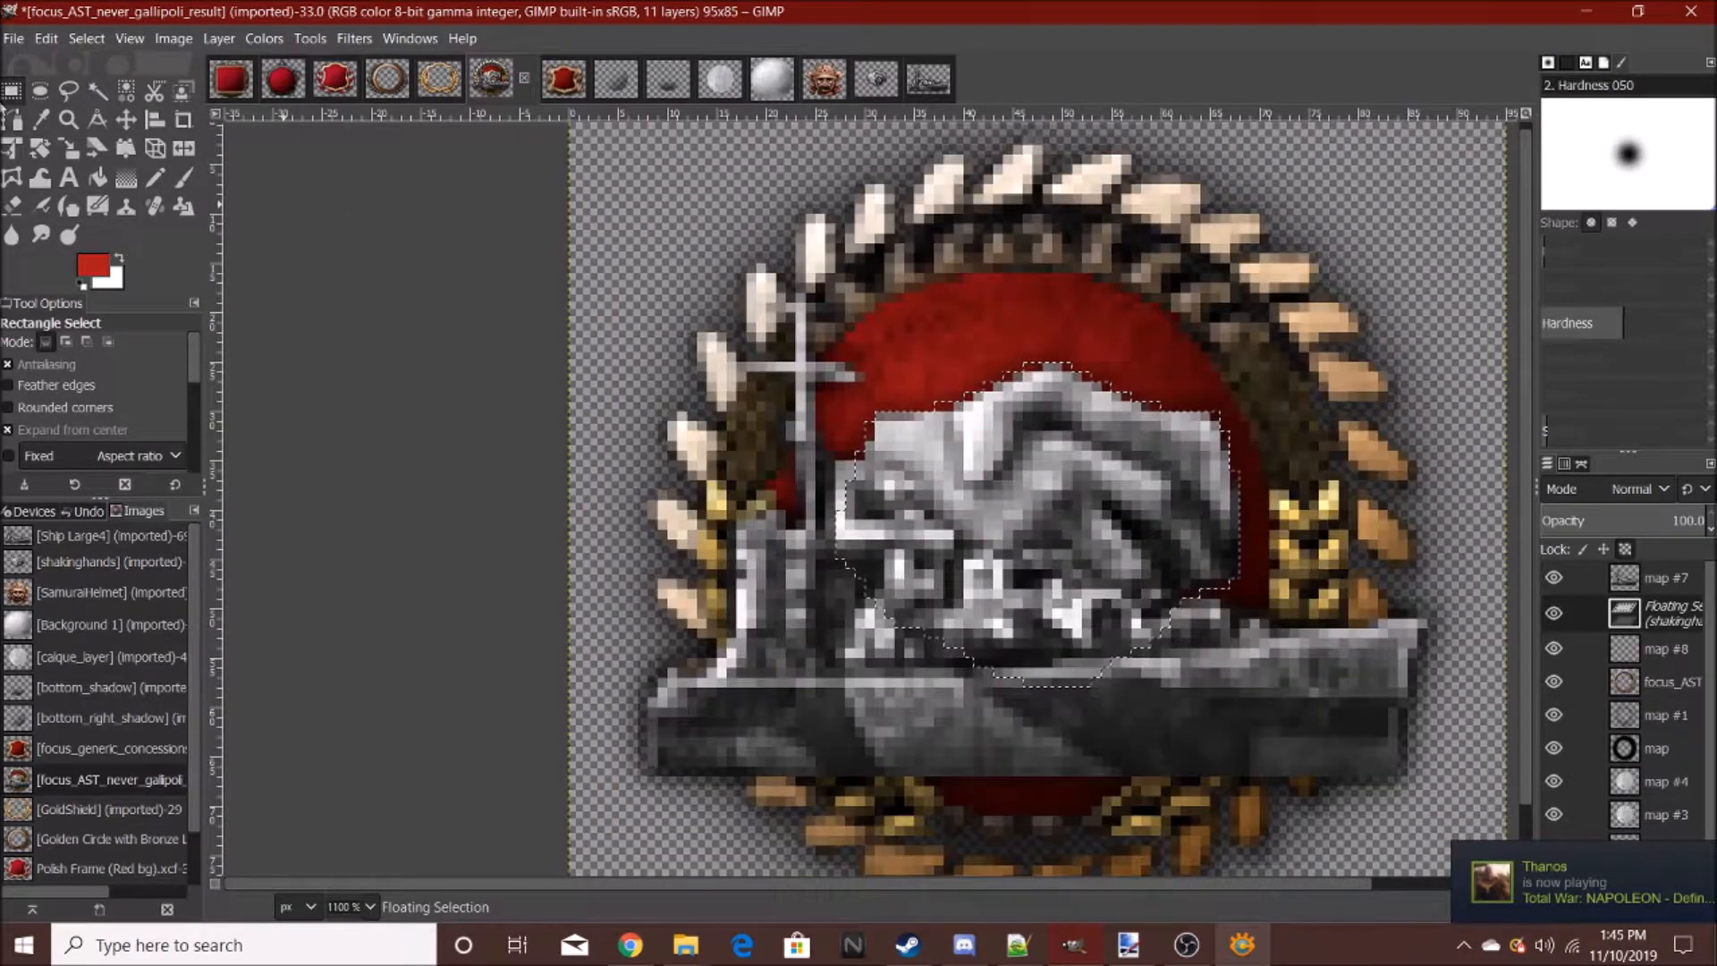
{"action": "left_click_drag", "start_coordinate": [1143, 537], "coordinate": [1218, 417]}
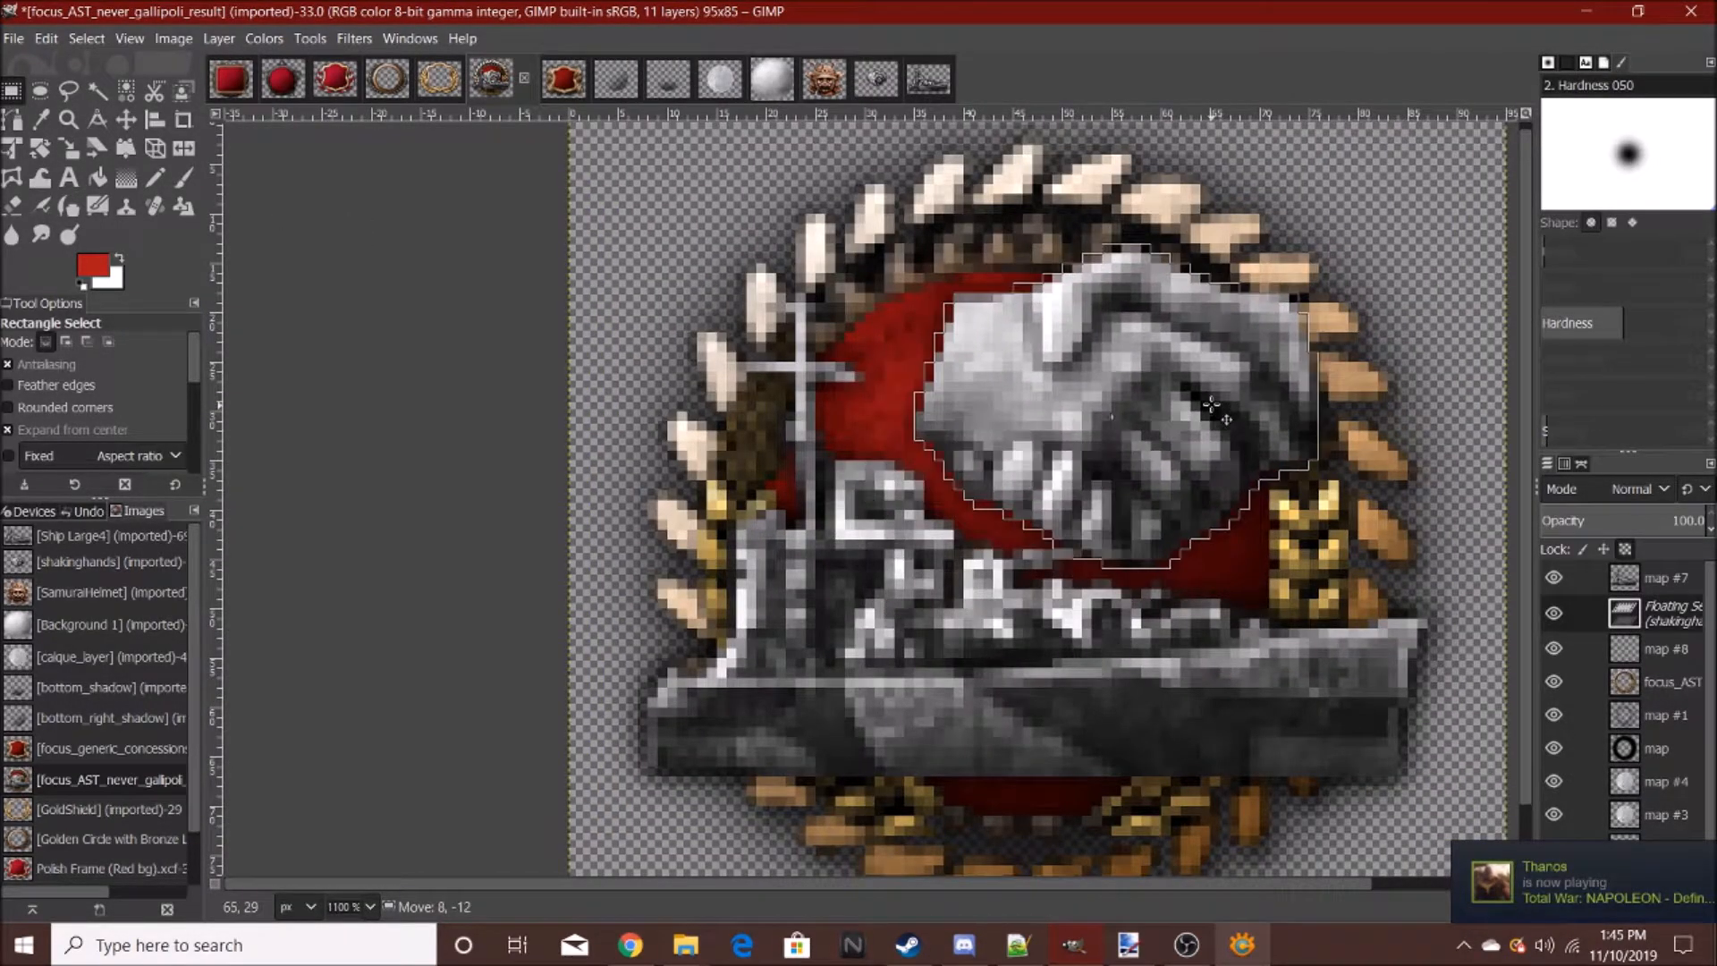
{"action": "left_click", "coordinate": [1248, 599]}
- Strengthen the handshake by pasting a copy of its layer onto itself and anchoring it
{"action": "scroll", "coordinate": [1276, 508], "scroll_direction": "down", "scroll_amount": 7}
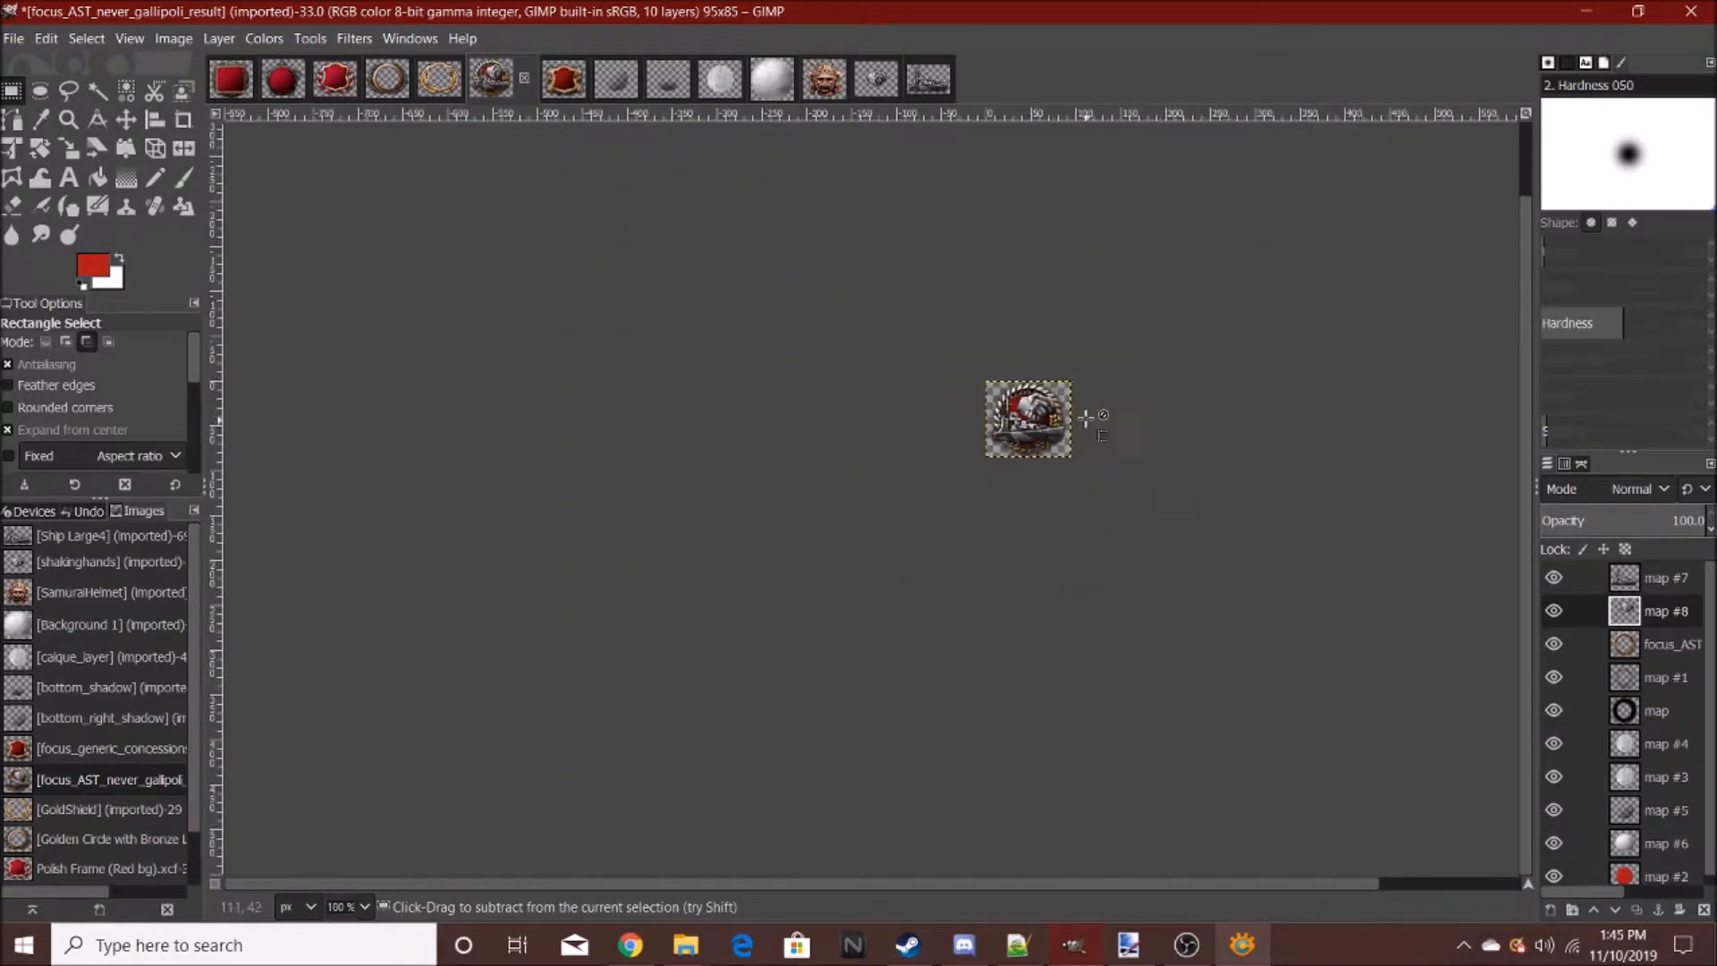
{"action": "scroll", "coordinate": [1043, 386], "scroll_direction": "up", "scroll_amount": 5}
{"action": "scroll", "coordinate": [1058, 385], "scroll_direction": "up", "scroll_amount": 2}
{"action": "key", "text": "ctrl+c"}
{"action": "key", "text": "ctrl+v"}
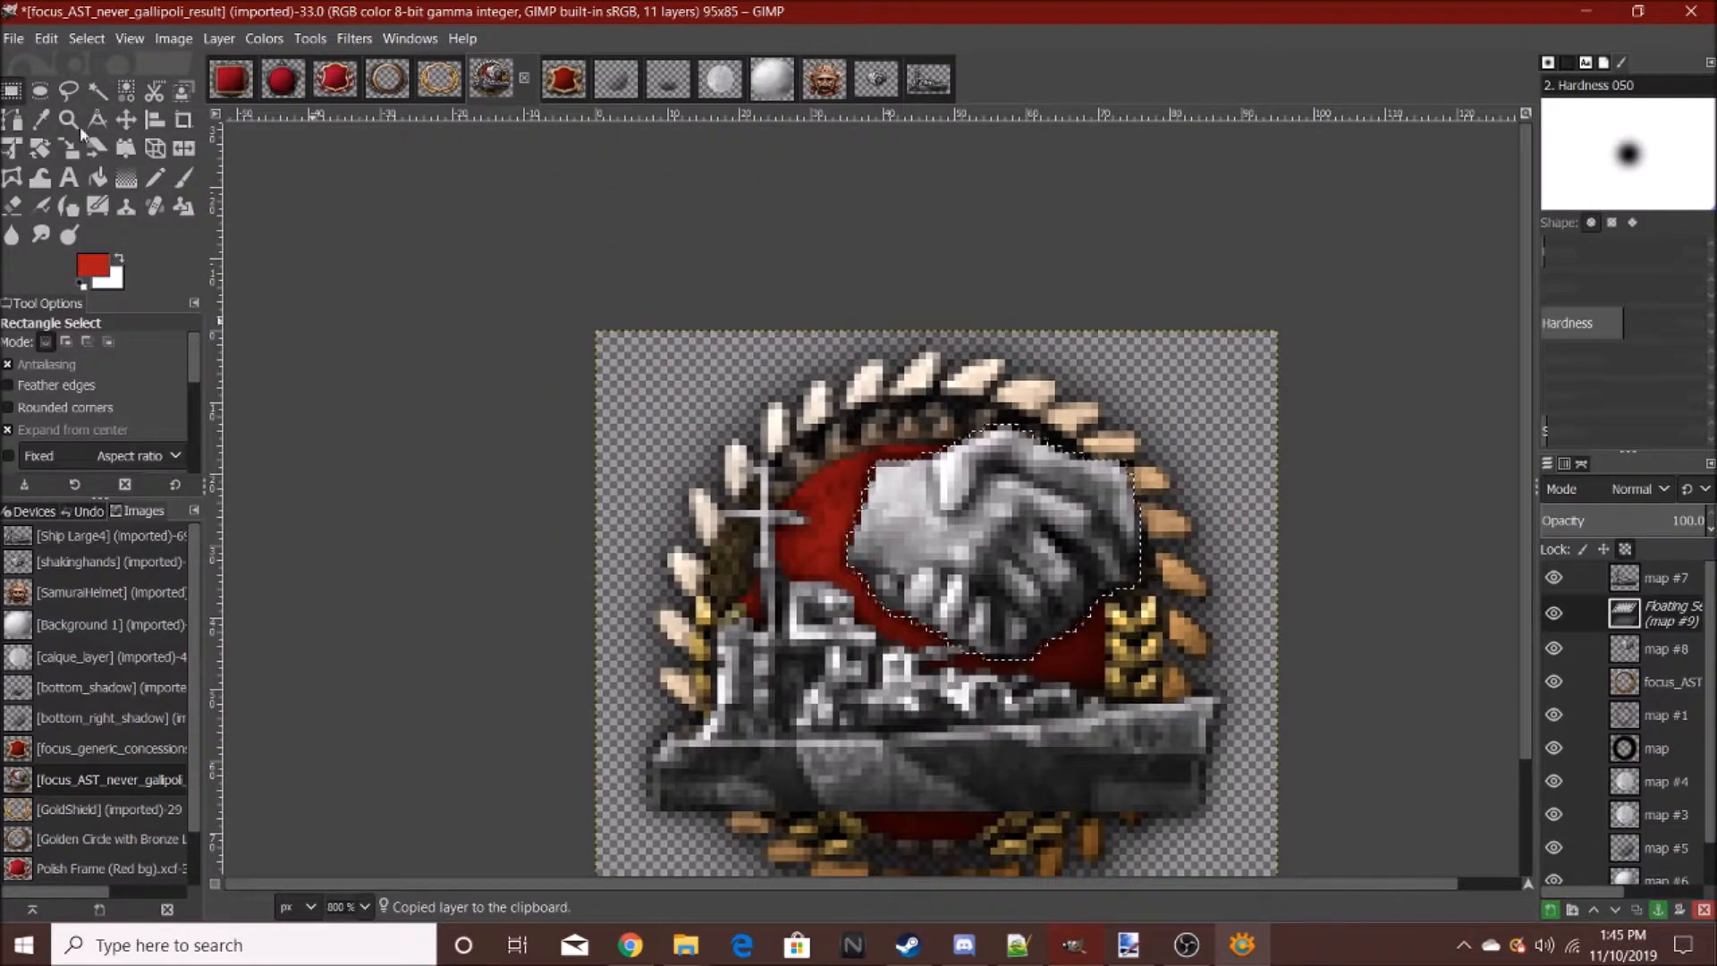
{"action": "key", "text": "ctrl+h"}
- Cut the handshake layer out of the wreath icon
{"action": "scroll", "coordinate": [1136, 698], "scroll_direction": "down", "scroll_amount": 6}
{"action": "scroll", "coordinate": [1082, 704], "scroll_direction": "up", "scroll_amount": 5}
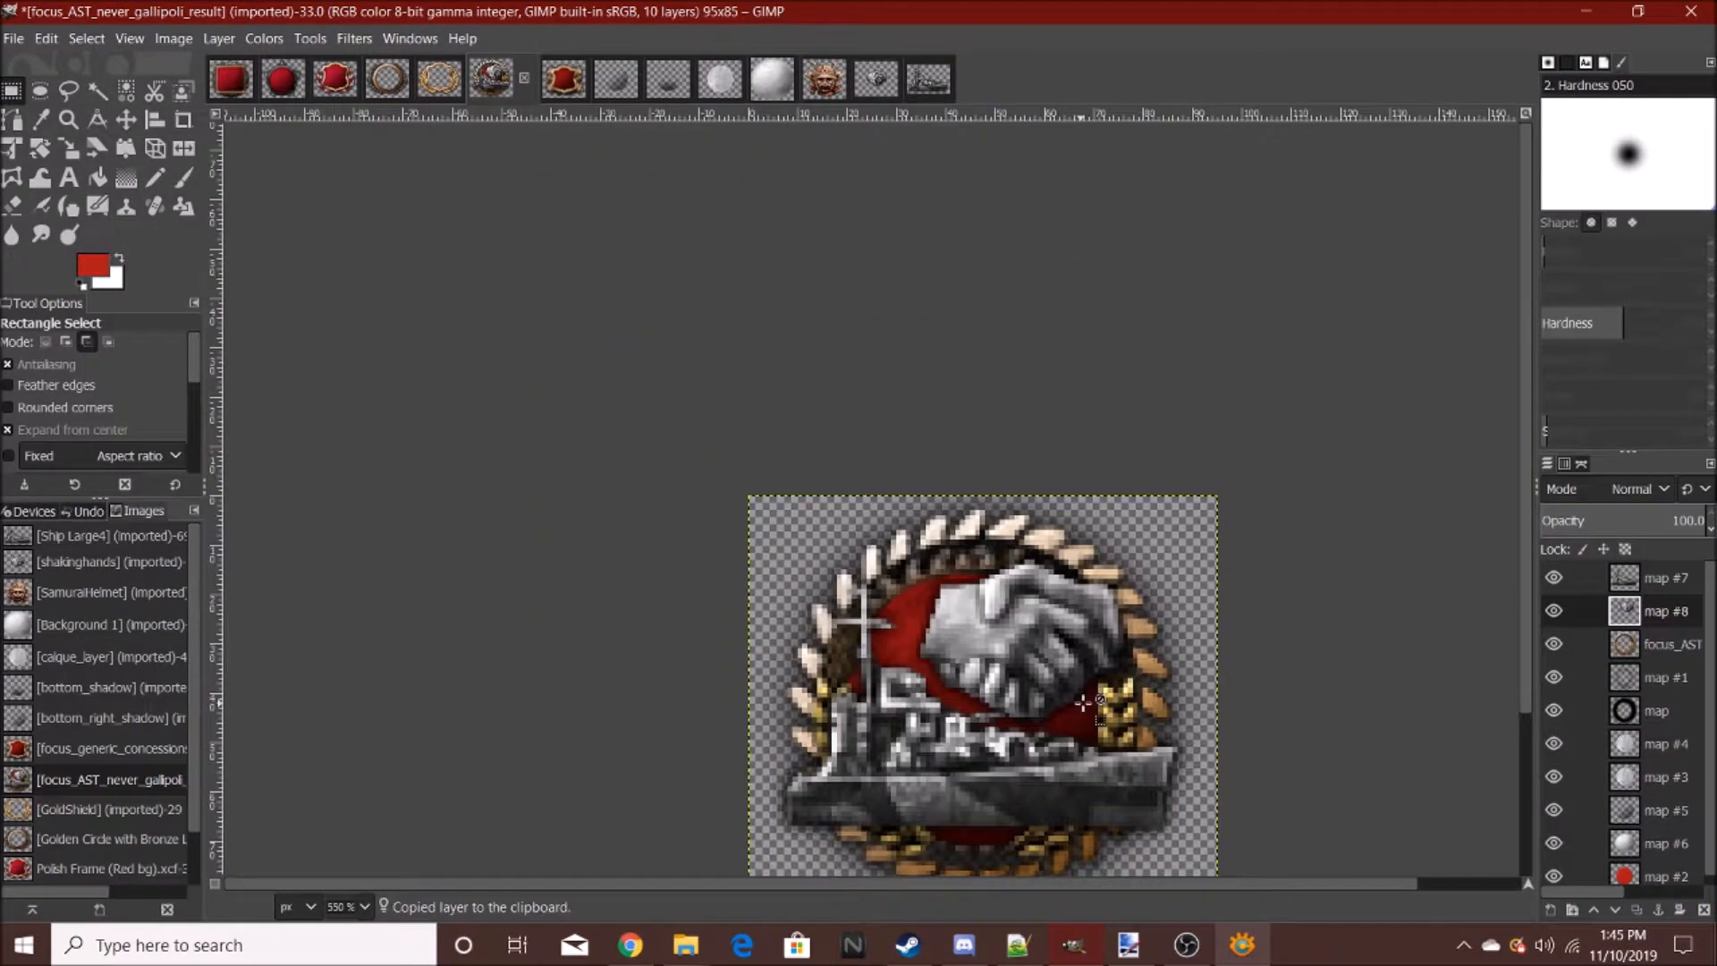
{"action": "scroll", "coordinate": [1083, 704], "scroll_direction": "down", "scroll_amount": 6}
{"action": "scroll", "coordinate": [1046, 523], "scroll_direction": "up", "scroll_amount": 6}
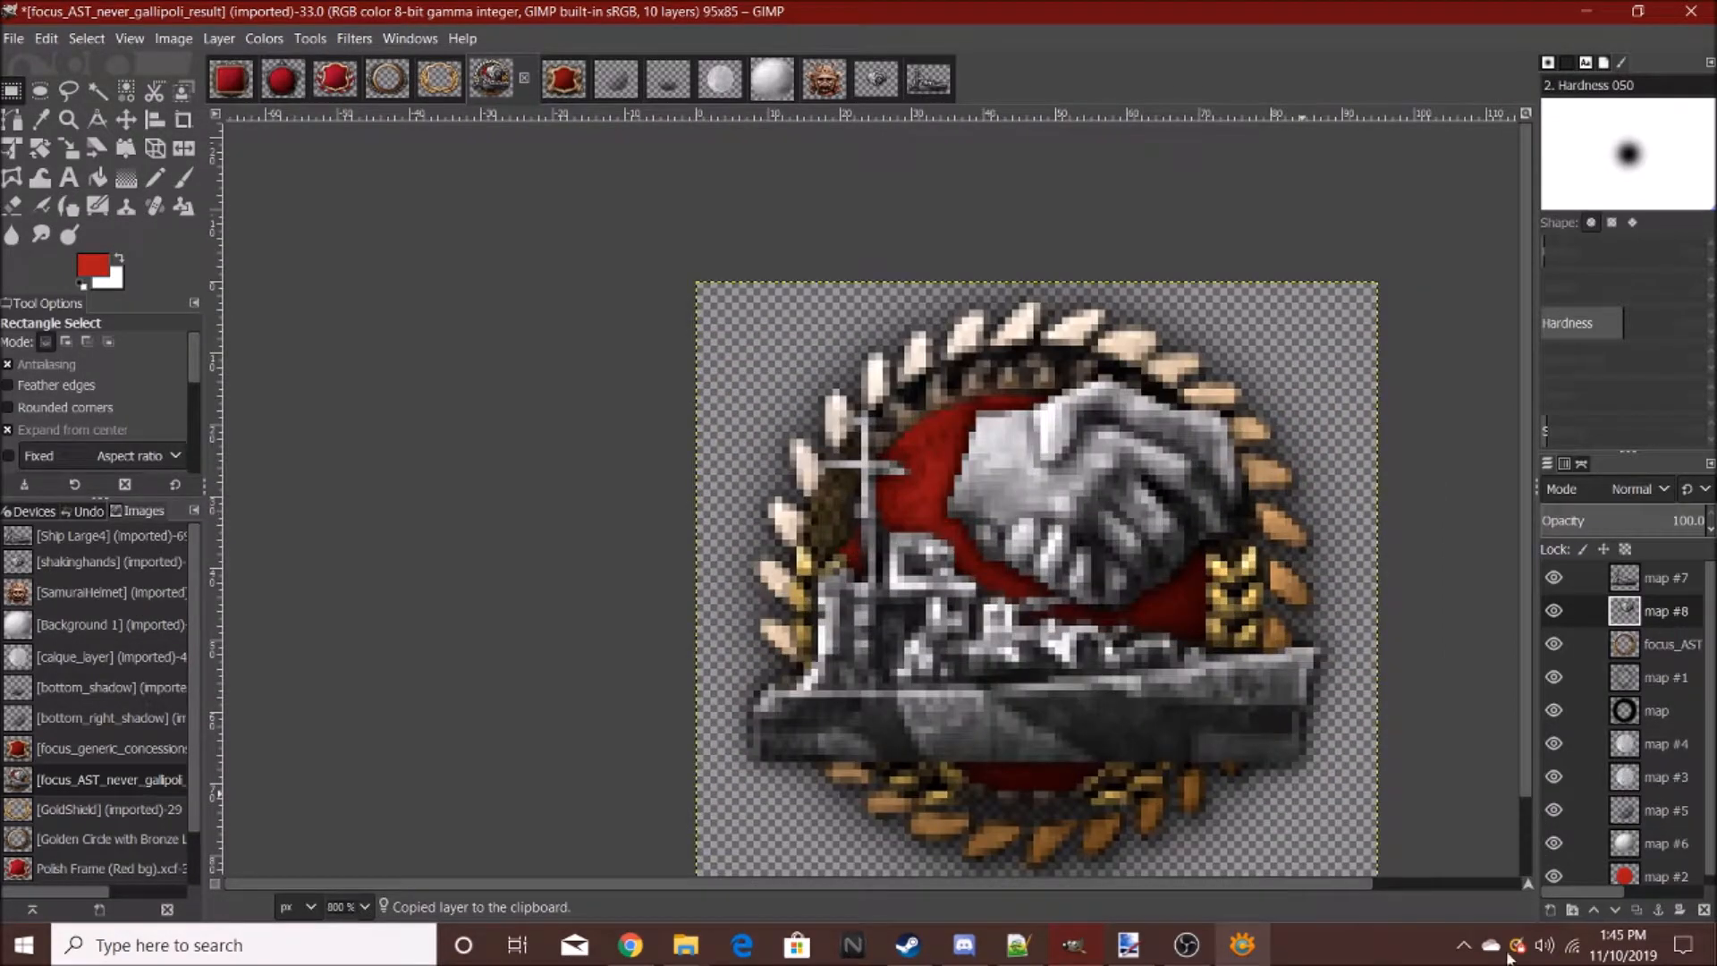
{"action": "key", "text": "ctrl+x"}
- Browse the focus_icon_making folder for another symbol and open Polish Zloty.png
{"action": "left_click", "coordinate": [14, 37]}
{"action": "left_click", "coordinate": [45, 132]}
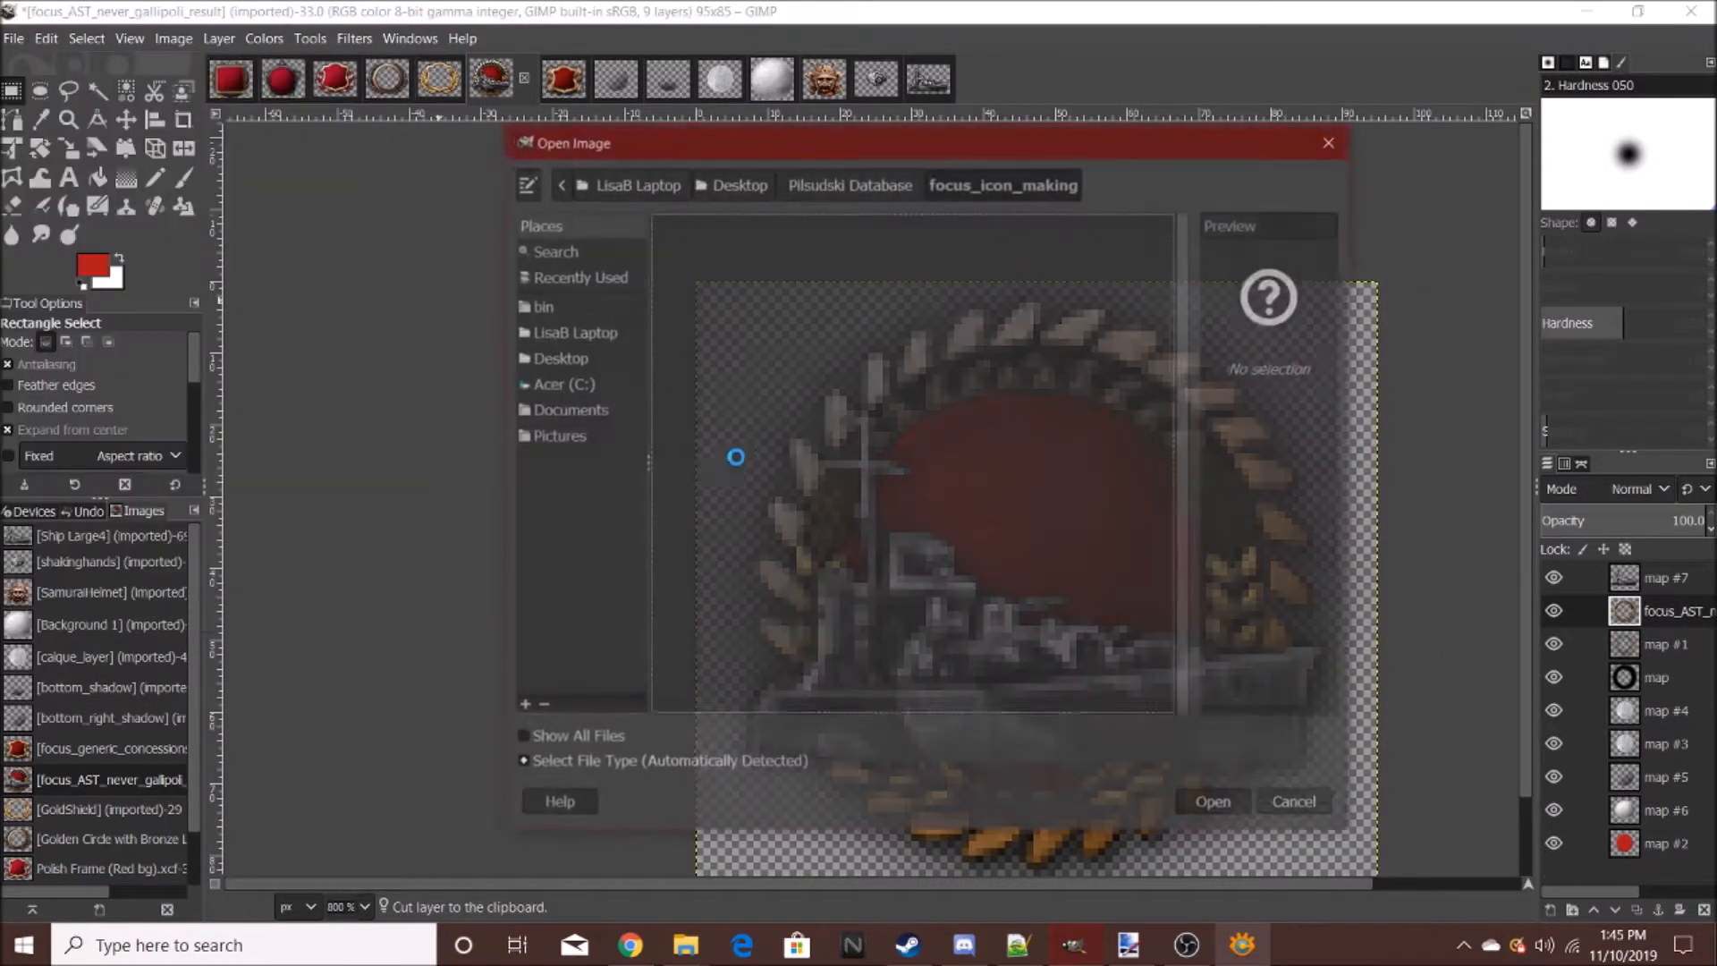
{"action": "scroll", "coordinate": [778, 581], "scroll_direction": "down", "scroll_amount": 2}
{"action": "left_click", "coordinate": [778, 581]}
{"action": "left_click", "coordinate": [761, 654]}
{"action": "scroll", "coordinate": [765, 651], "scroll_direction": "down", "scroll_amount": 7}
{"action": "left_click", "coordinate": [792, 560]}
{"action": "scroll", "coordinate": [810, 555], "scroll_direction": "up", "scroll_amount": 10}
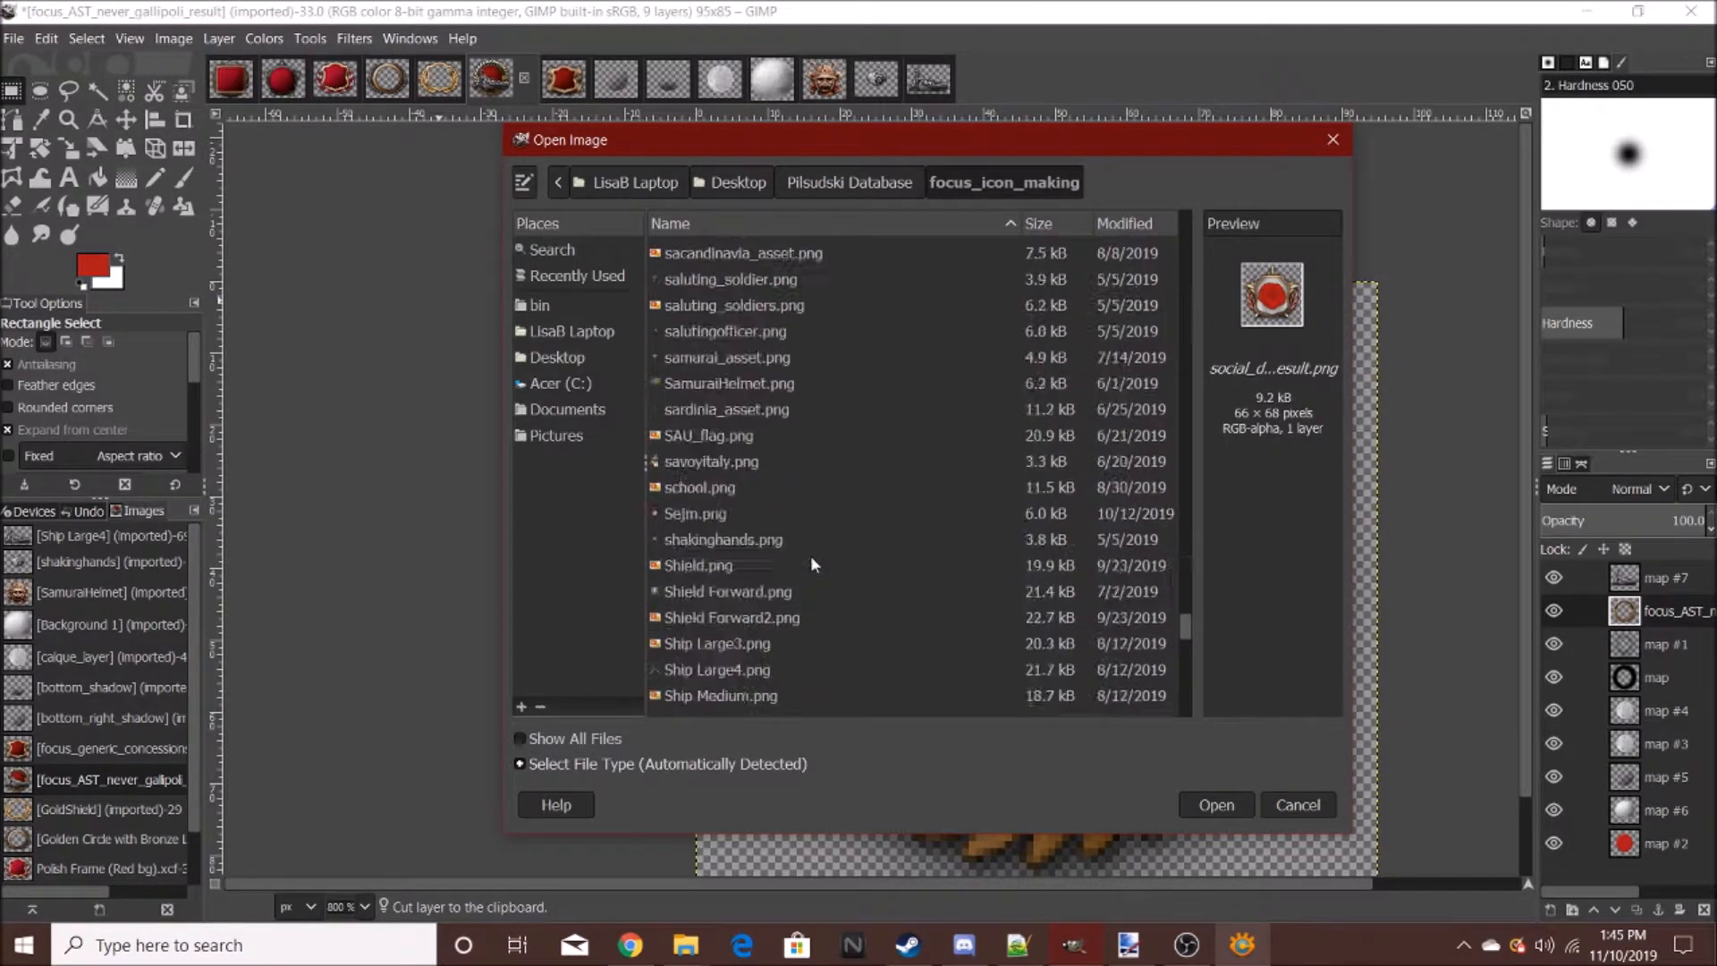
{"action": "scroll", "coordinate": [751, 550], "scroll_direction": "up", "scroll_amount": 4}
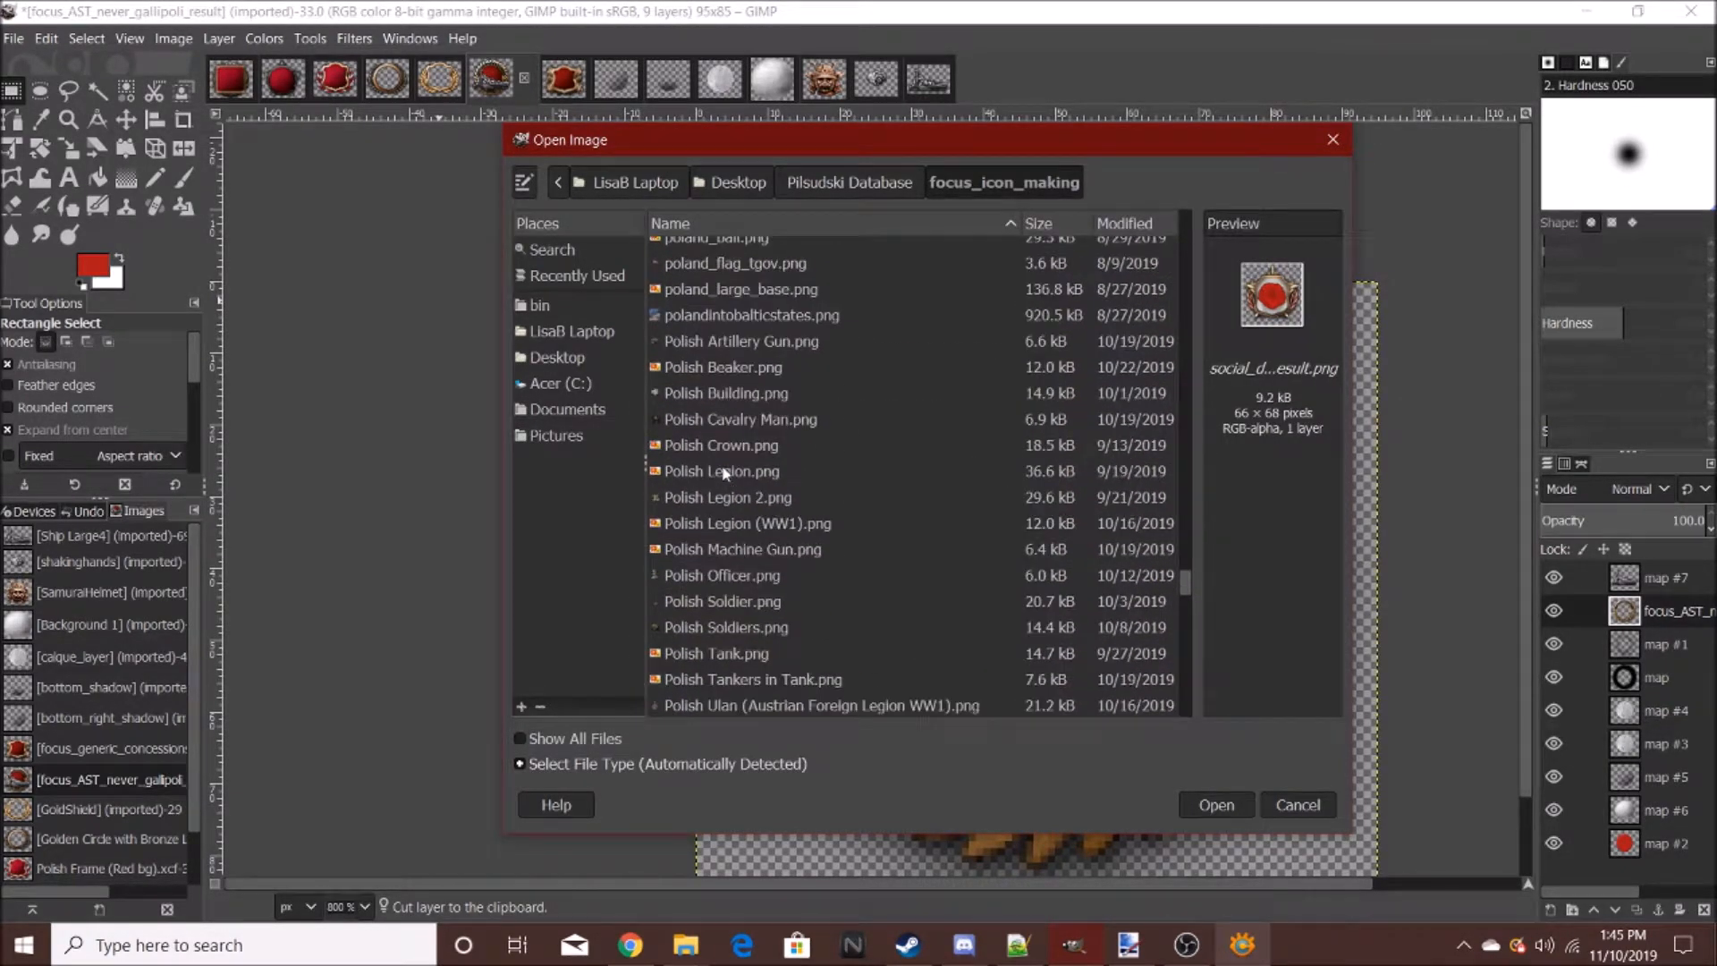
{"action": "scroll", "coordinate": [734, 515], "scroll_direction": "up", "scroll_amount": 1}
{"action": "scroll", "coordinate": [734, 577], "scroll_direction": "down", "scroll_amount": 3}
{"action": "double_click", "coordinate": [733, 615]}
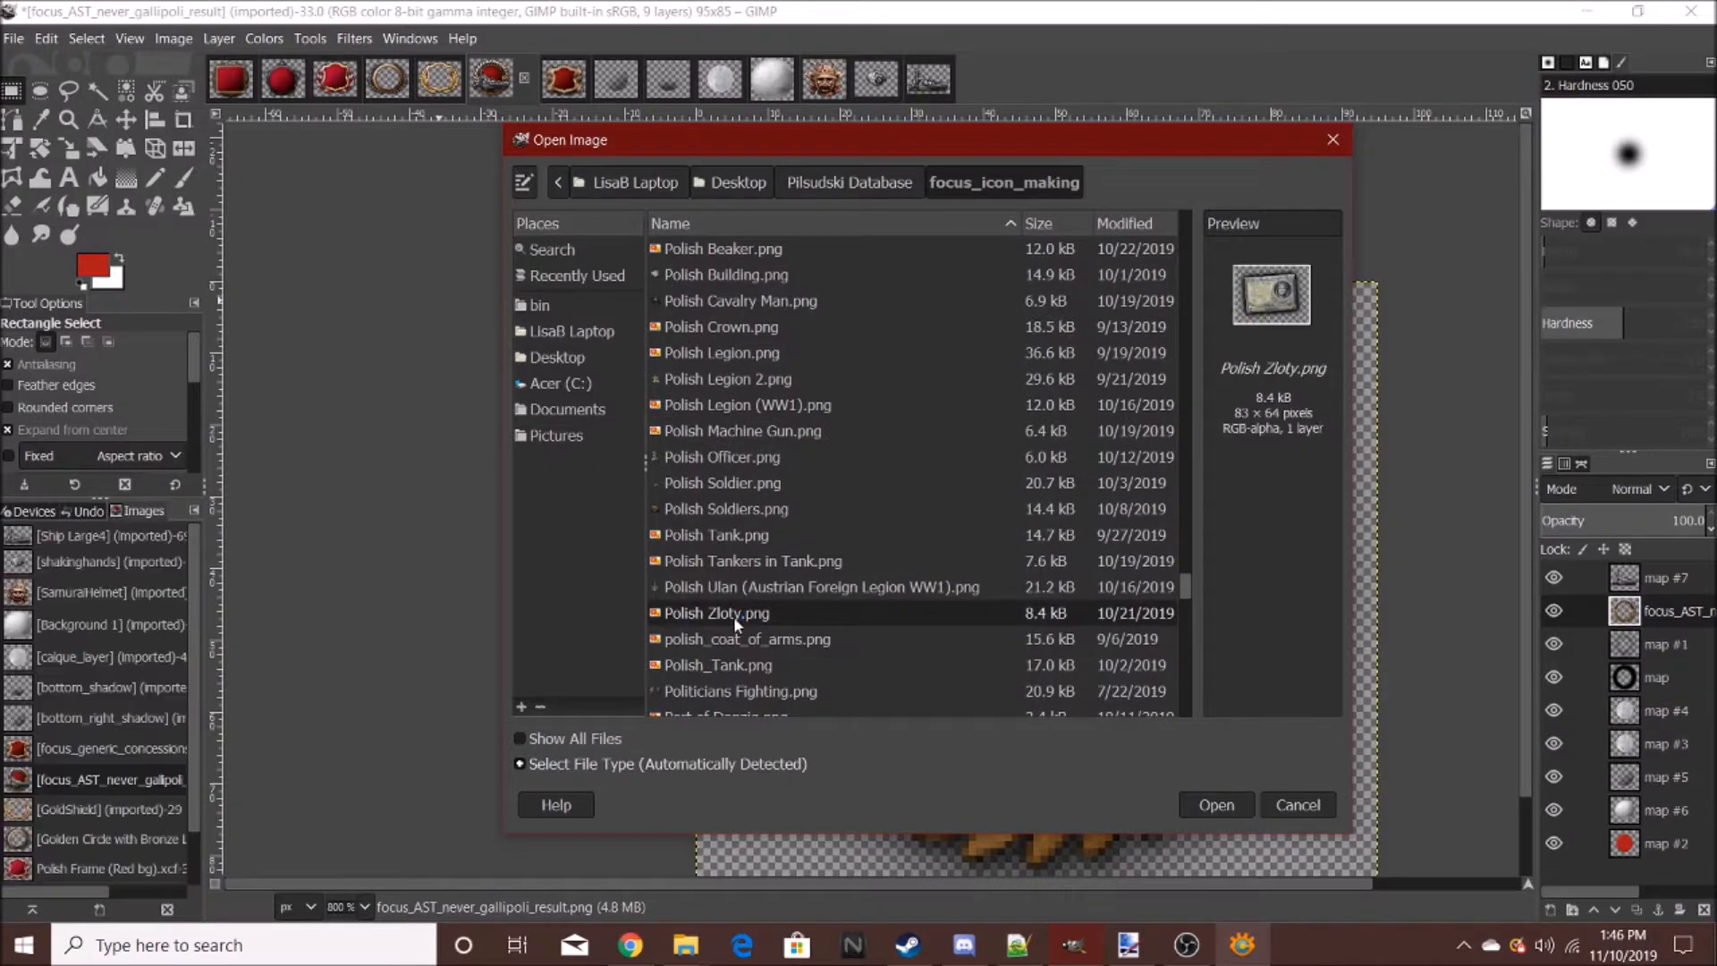
- Copy the Polish Zloty banknote and paste it onto a new transparent layer between the ship and the wreath frame
{"action": "scroll", "coordinate": [870, 503], "scroll_direction": "up", "scroll_amount": 6}
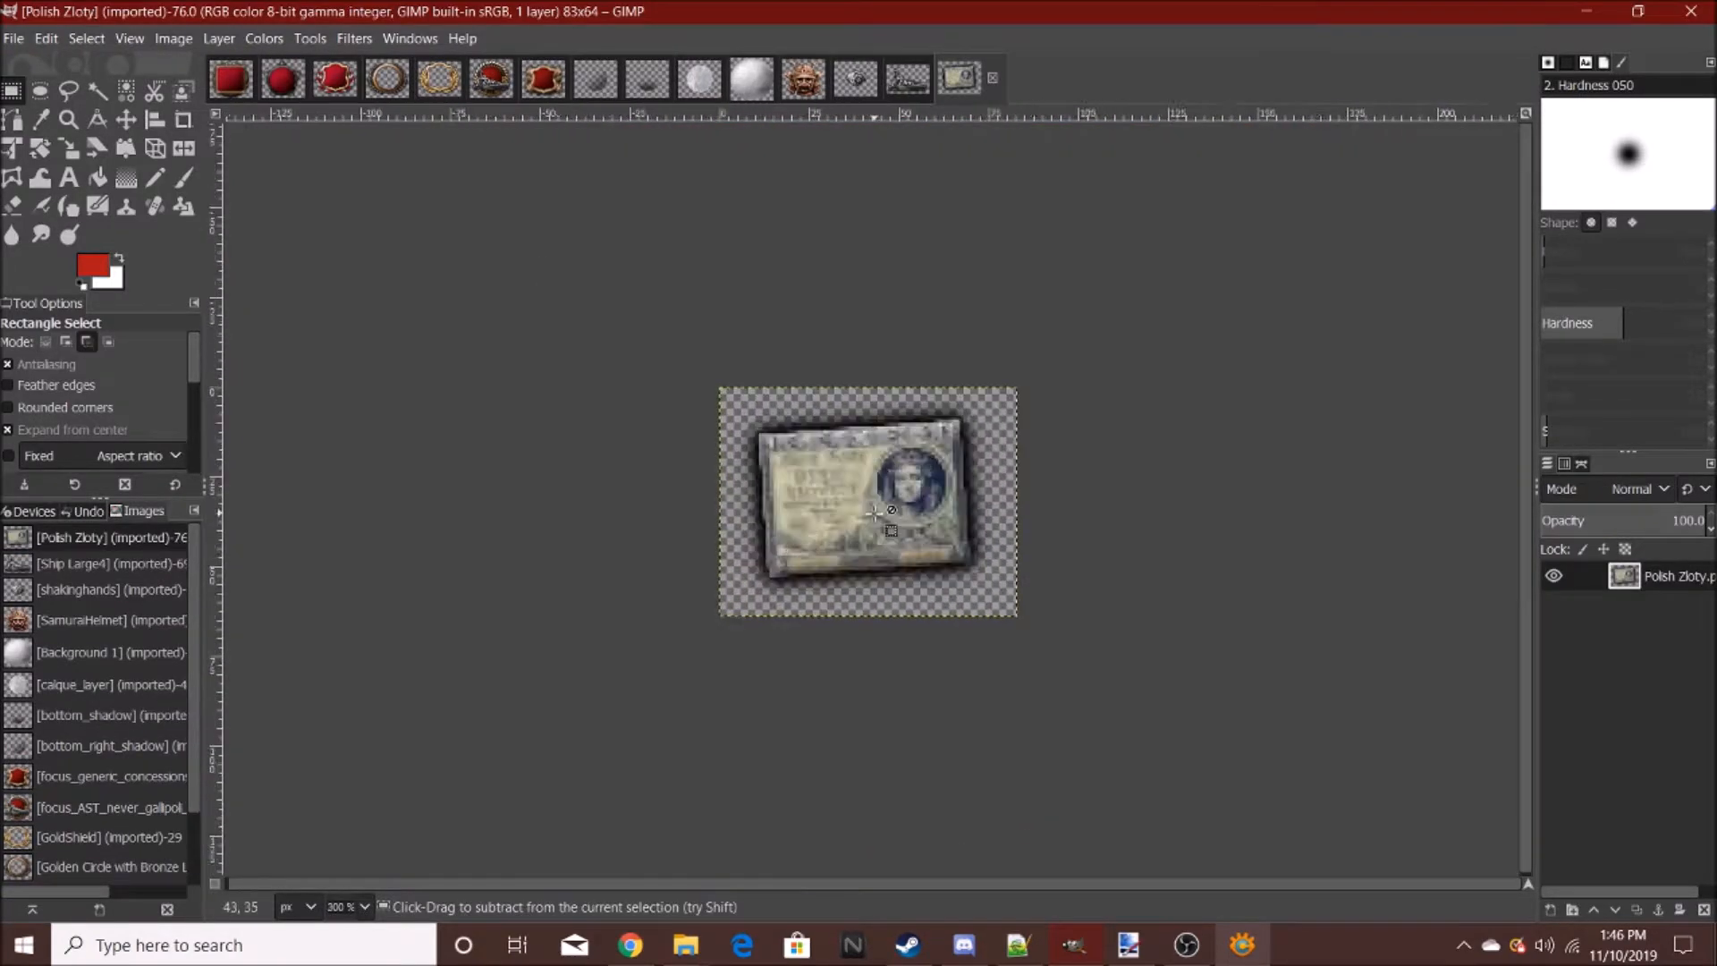
{"action": "scroll", "coordinate": [875, 513], "scroll_direction": "down", "scroll_amount": 6}
{"action": "scroll", "coordinate": [892, 509], "scroll_direction": "up", "scroll_amount": 7}
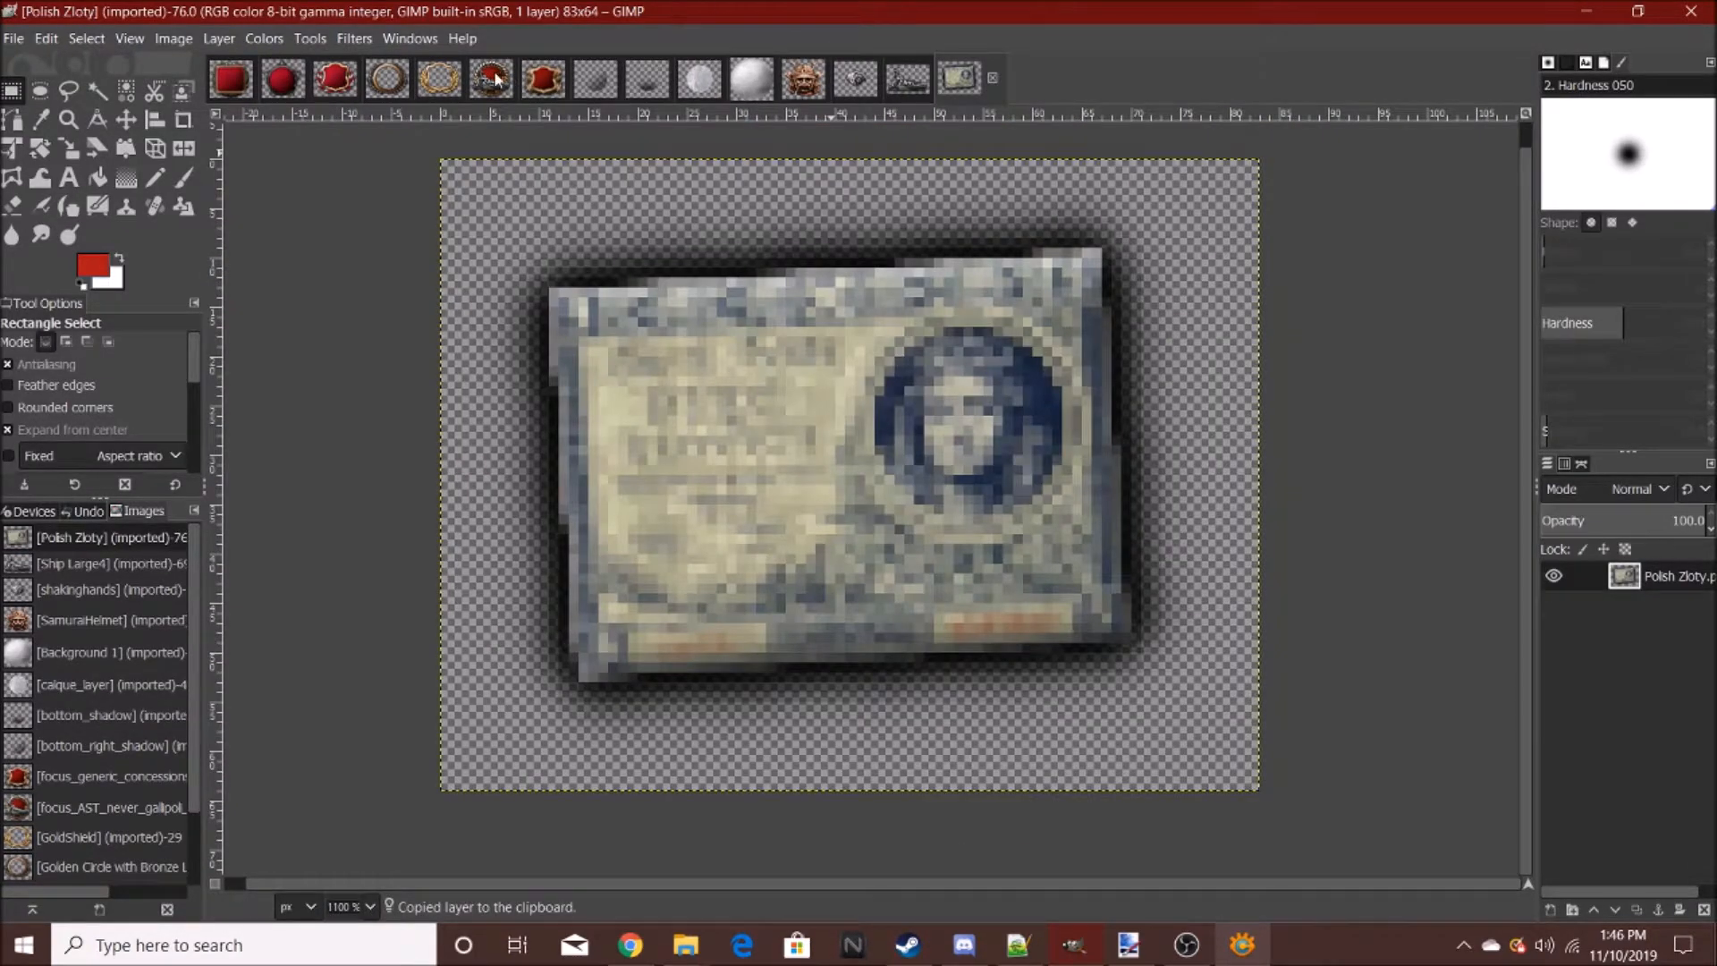
{"action": "left_click", "coordinate": [491, 78]}
{"action": "right_click", "coordinate": [1643, 609]}
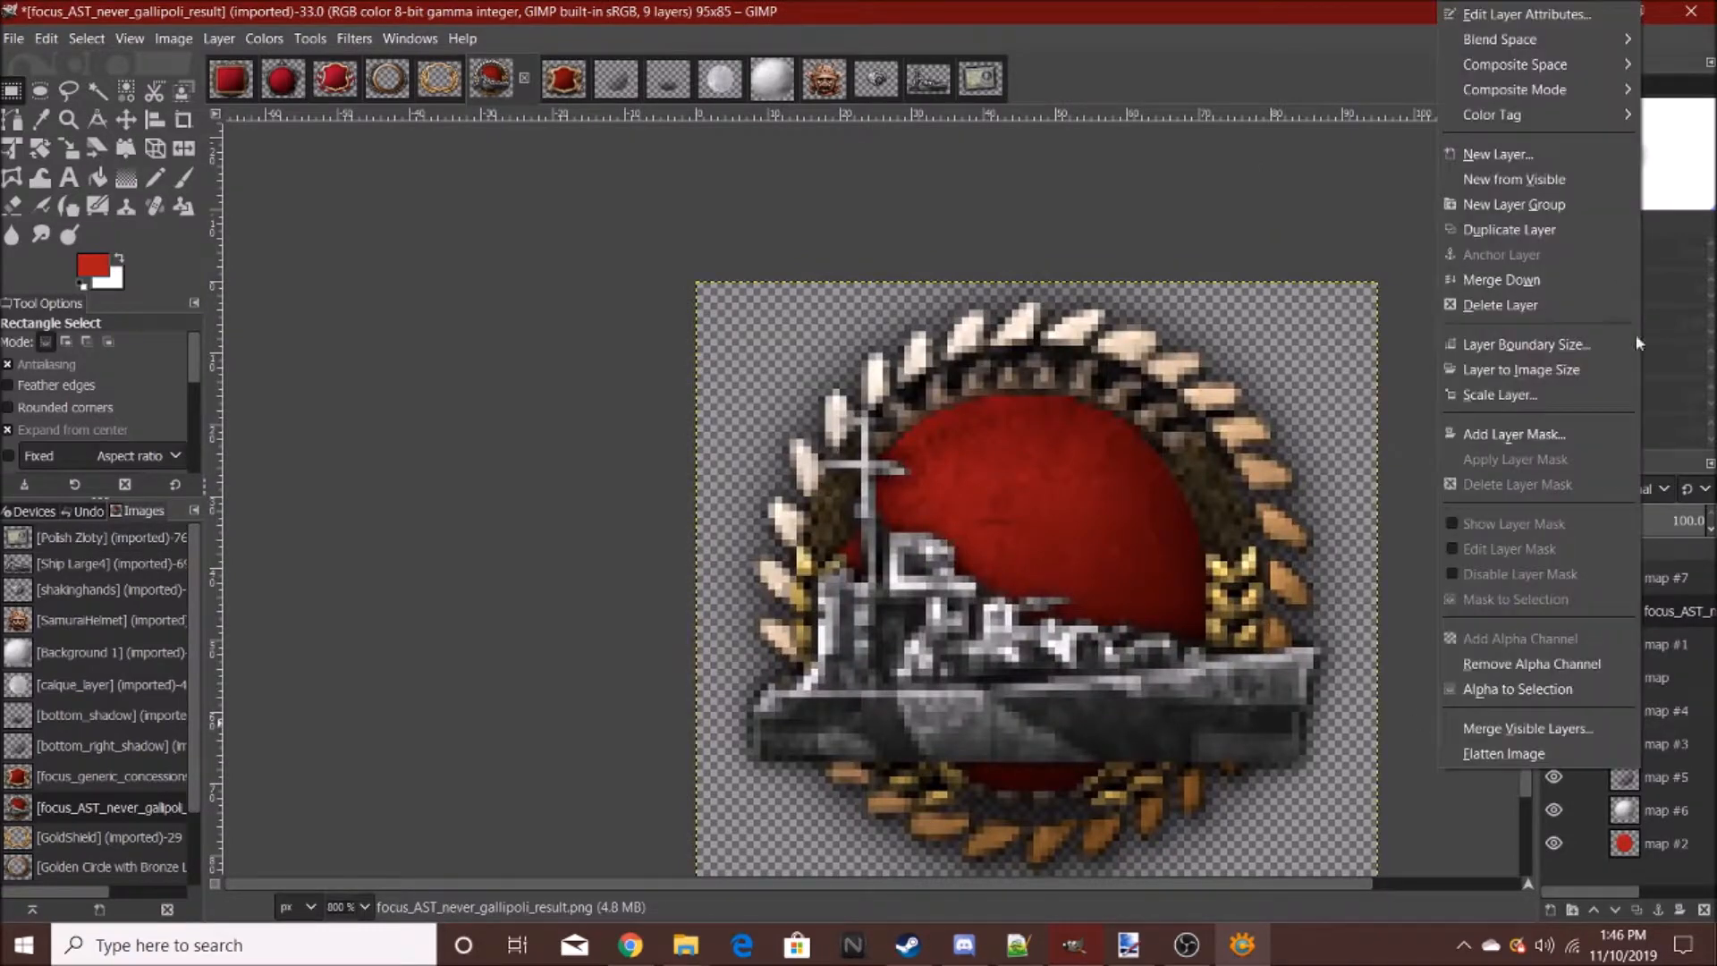
{"action": "left_click", "coordinate": [1517, 156]}
{"action": "left_click", "coordinate": [1580, 598]}
{"action": "key", "text": "ctrl+v"}
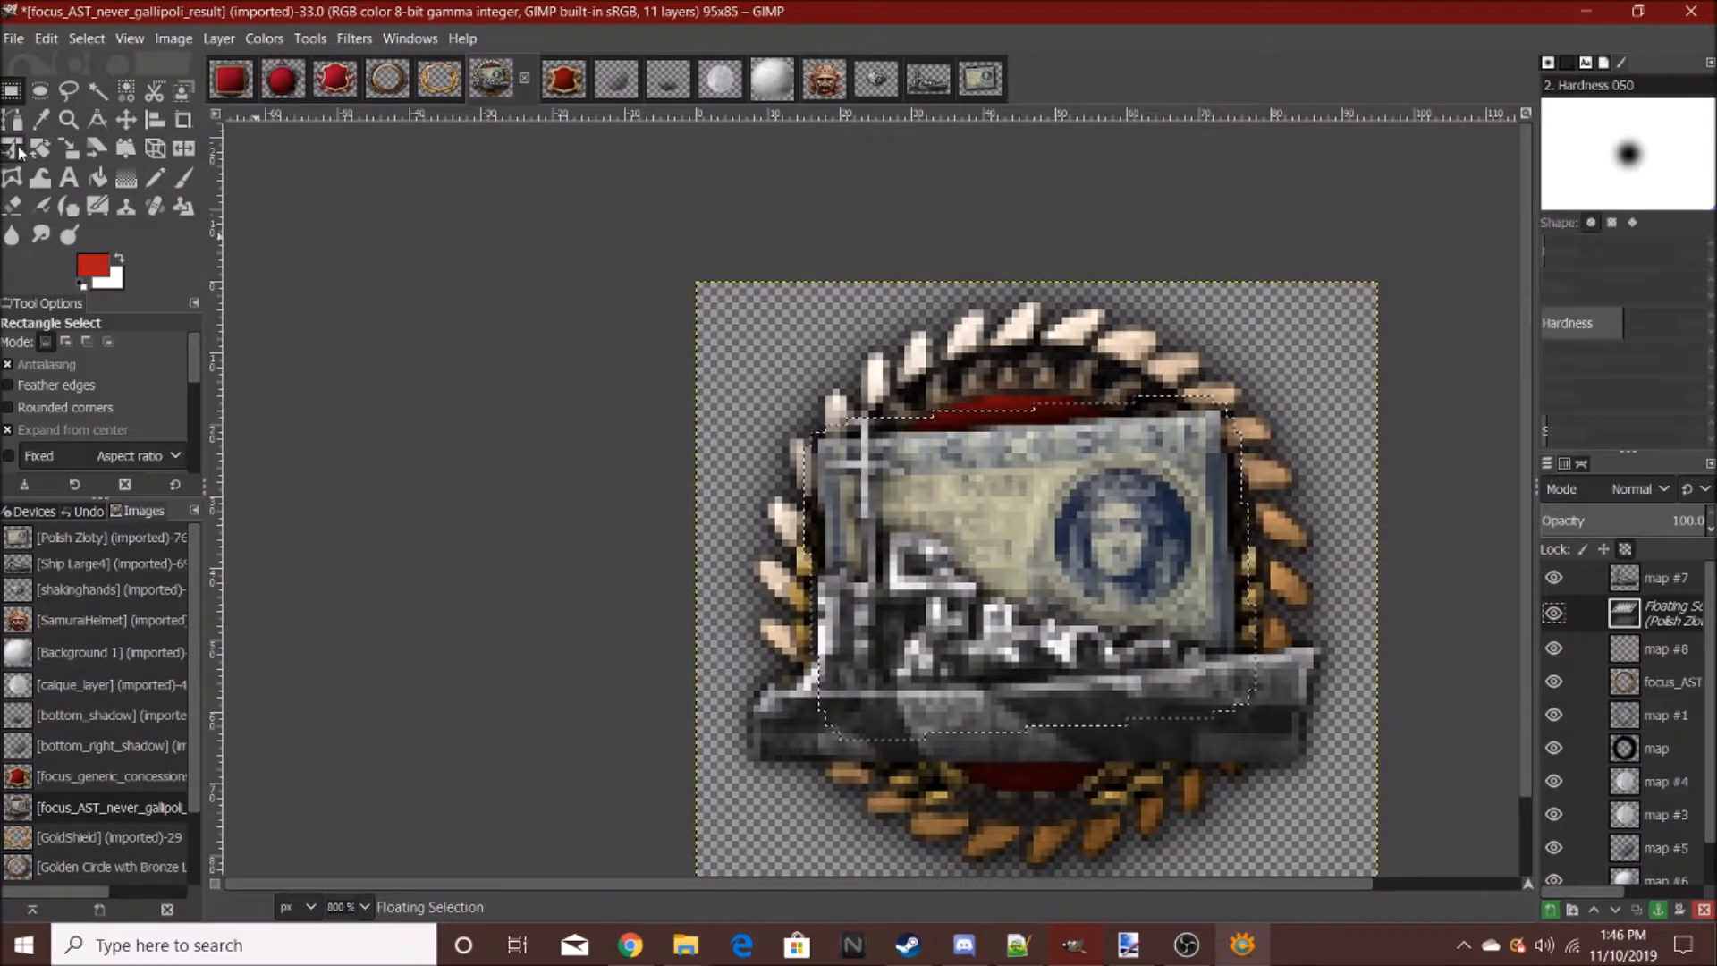
- Scale the banknote down, position it behind the ship in the upper right of the wreath, and anchor it to map #8
{"action": "left_click", "coordinate": [70, 148]}
{"action": "left_click_drag", "start_coordinate": [993, 726], "coordinate": [1051, 640]}
{"action": "left_click", "coordinate": [1484, 266]}
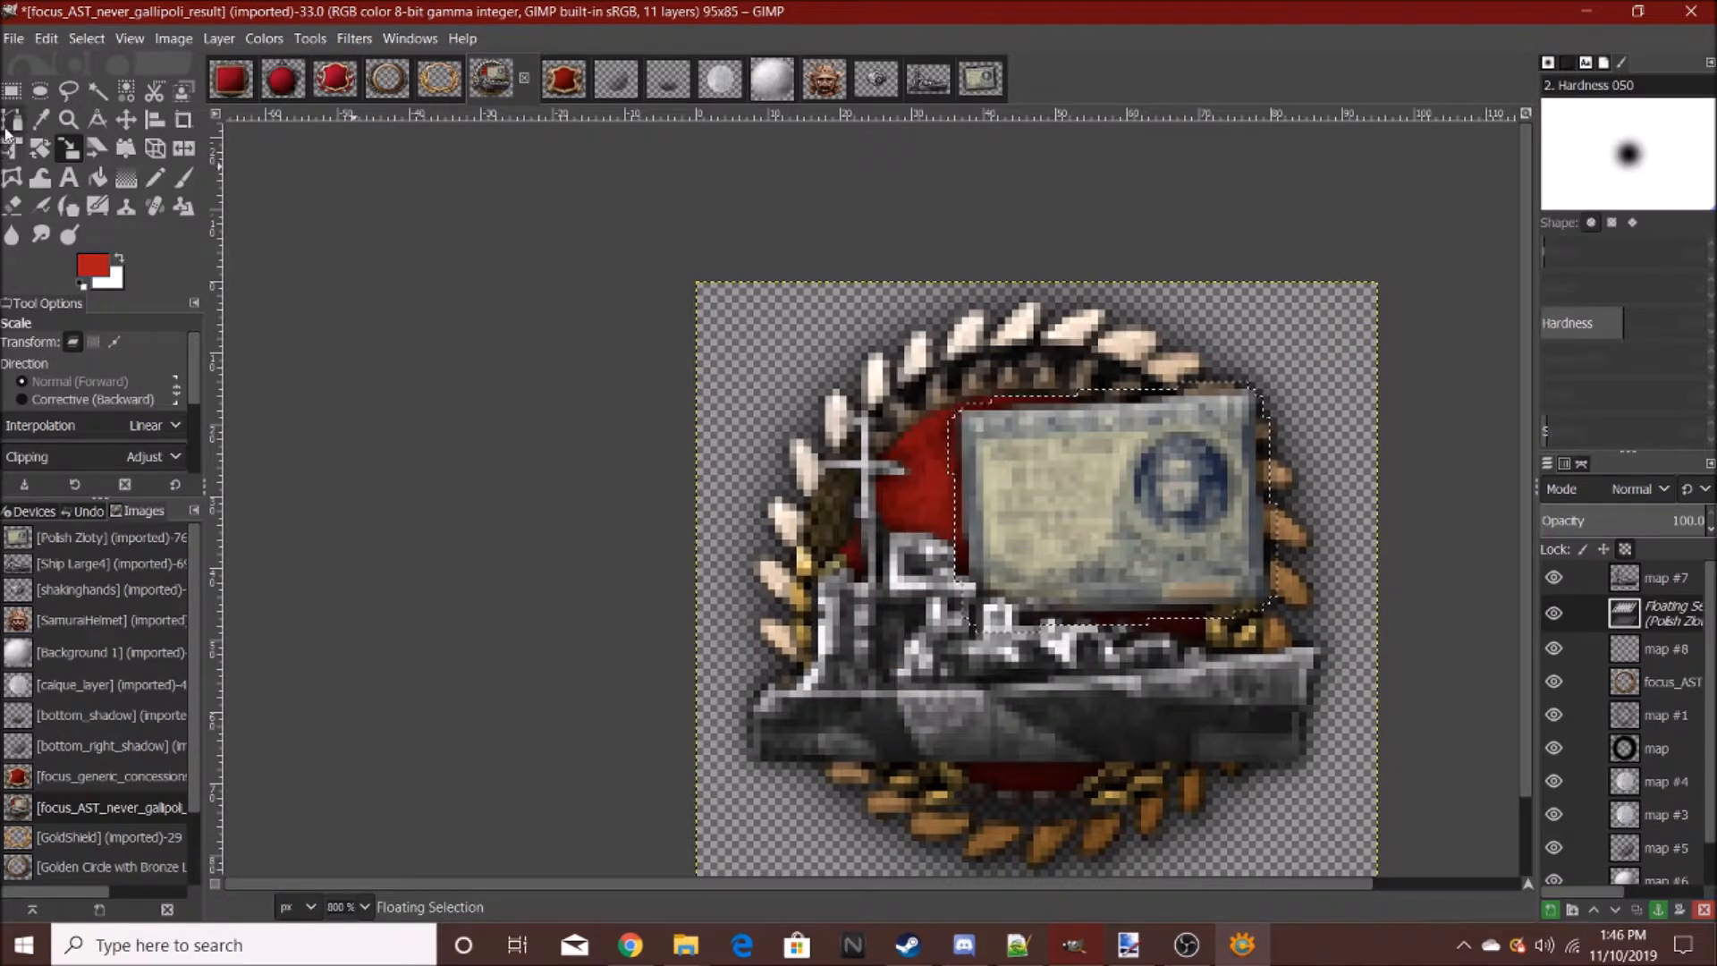
{"action": "left_click", "coordinate": [11, 91]}
{"action": "key", "text": "ctrl+h"}
- Examine the wreath icon with the ship and the reduced banknote at several zoom levels
{"action": "scroll", "coordinate": [1160, 472], "scroll_direction": "down", "scroll_amount": 7}
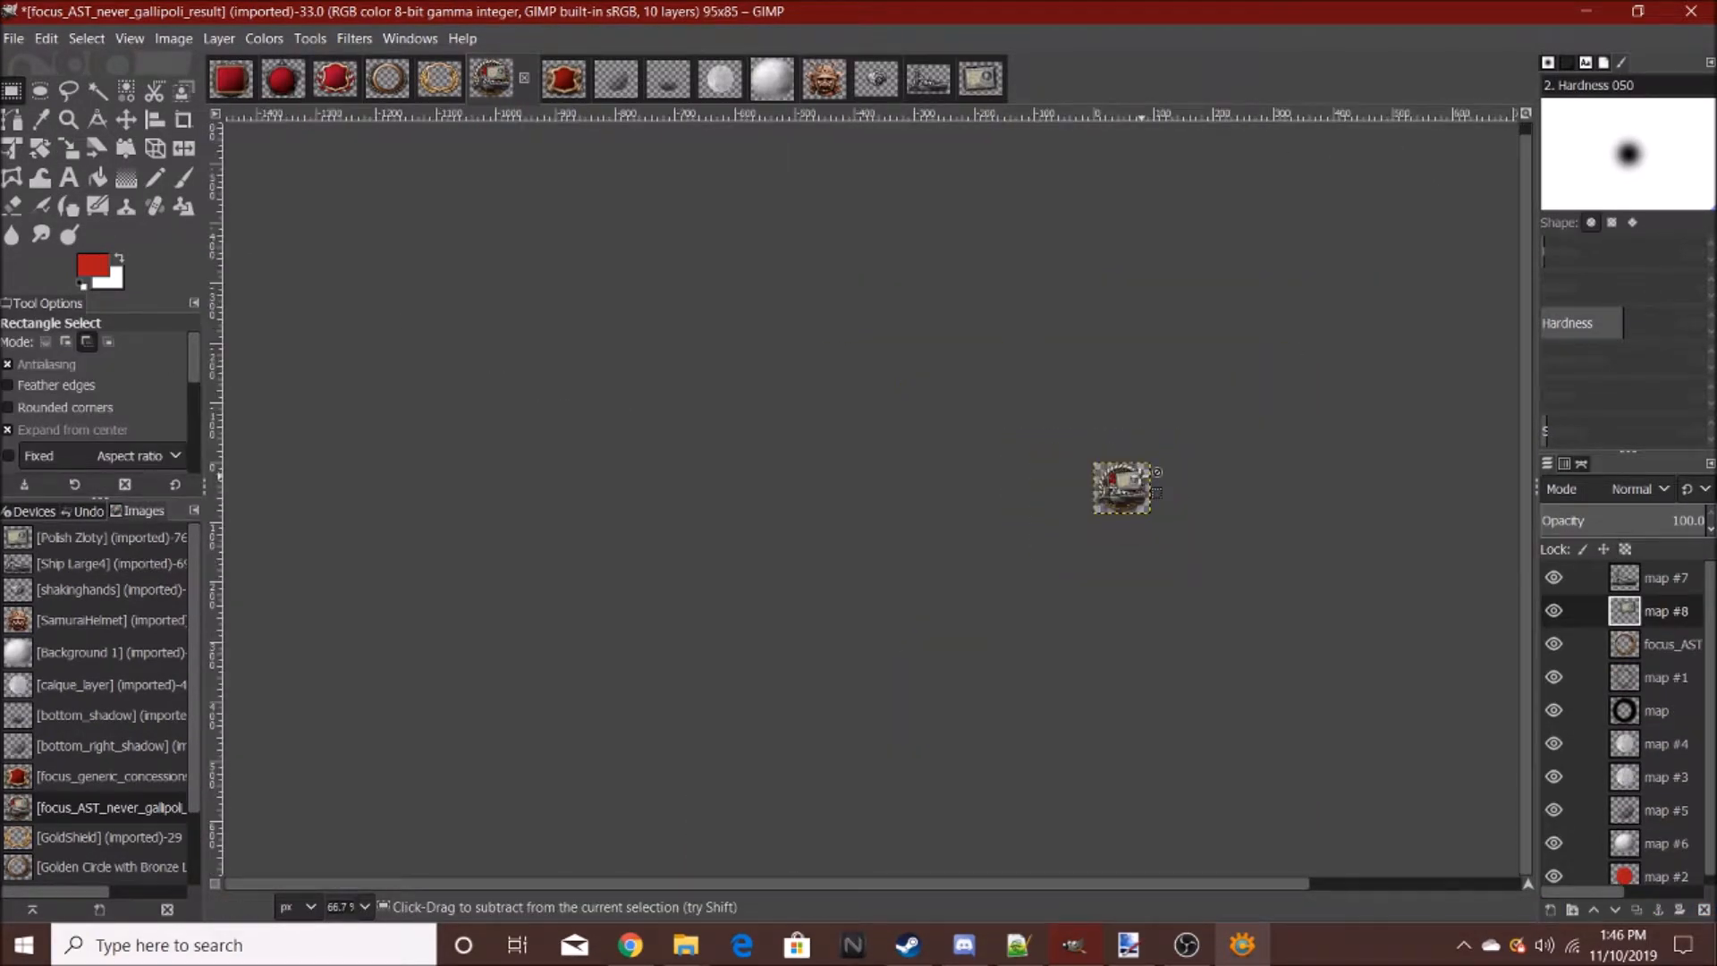
{"action": "scroll", "coordinate": [1142, 475], "scroll_direction": "up", "scroll_amount": 5}
{"action": "scroll", "coordinate": [1134, 472], "scroll_direction": "down", "scroll_amount": 5}
{"action": "scroll", "coordinate": [1134, 472], "scroll_direction": "up", "scroll_amount": 7}
{"action": "scroll", "coordinate": [1134, 472], "scroll_direction": "down", "scroll_amount": 7}
{"action": "scroll", "coordinate": [1150, 469], "scroll_direction": "up", "scroll_amount": 7}
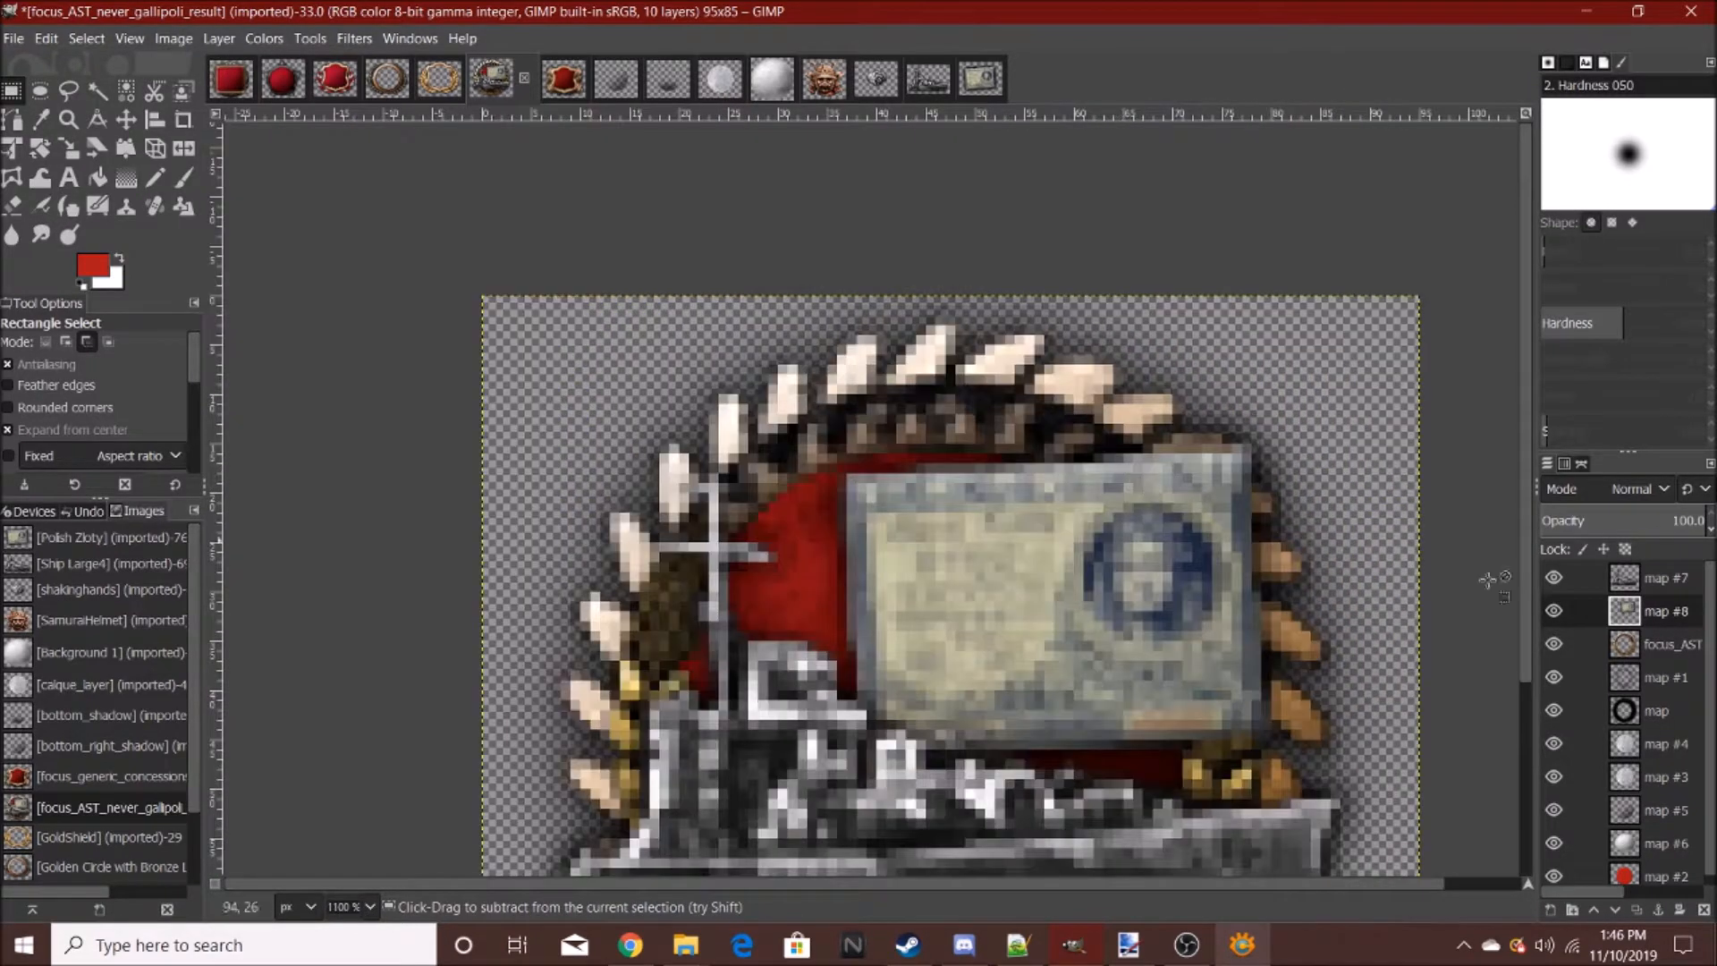
- Remove the banknote from the wreath icon and add an empty transparent 95 × 85 px layer between the ship and the wreath frame
{"action": "key", "text": "ctrl+x"}
{"action": "right_click", "coordinate": [1640, 635]}
{"action": "left_click", "coordinate": [1491, 175]}
{"action": "key", "text": "ctrl+z"}
{"action": "right_click", "coordinate": [1630, 625]}
{"action": "left_click", "coordinate": [1483, 153]}
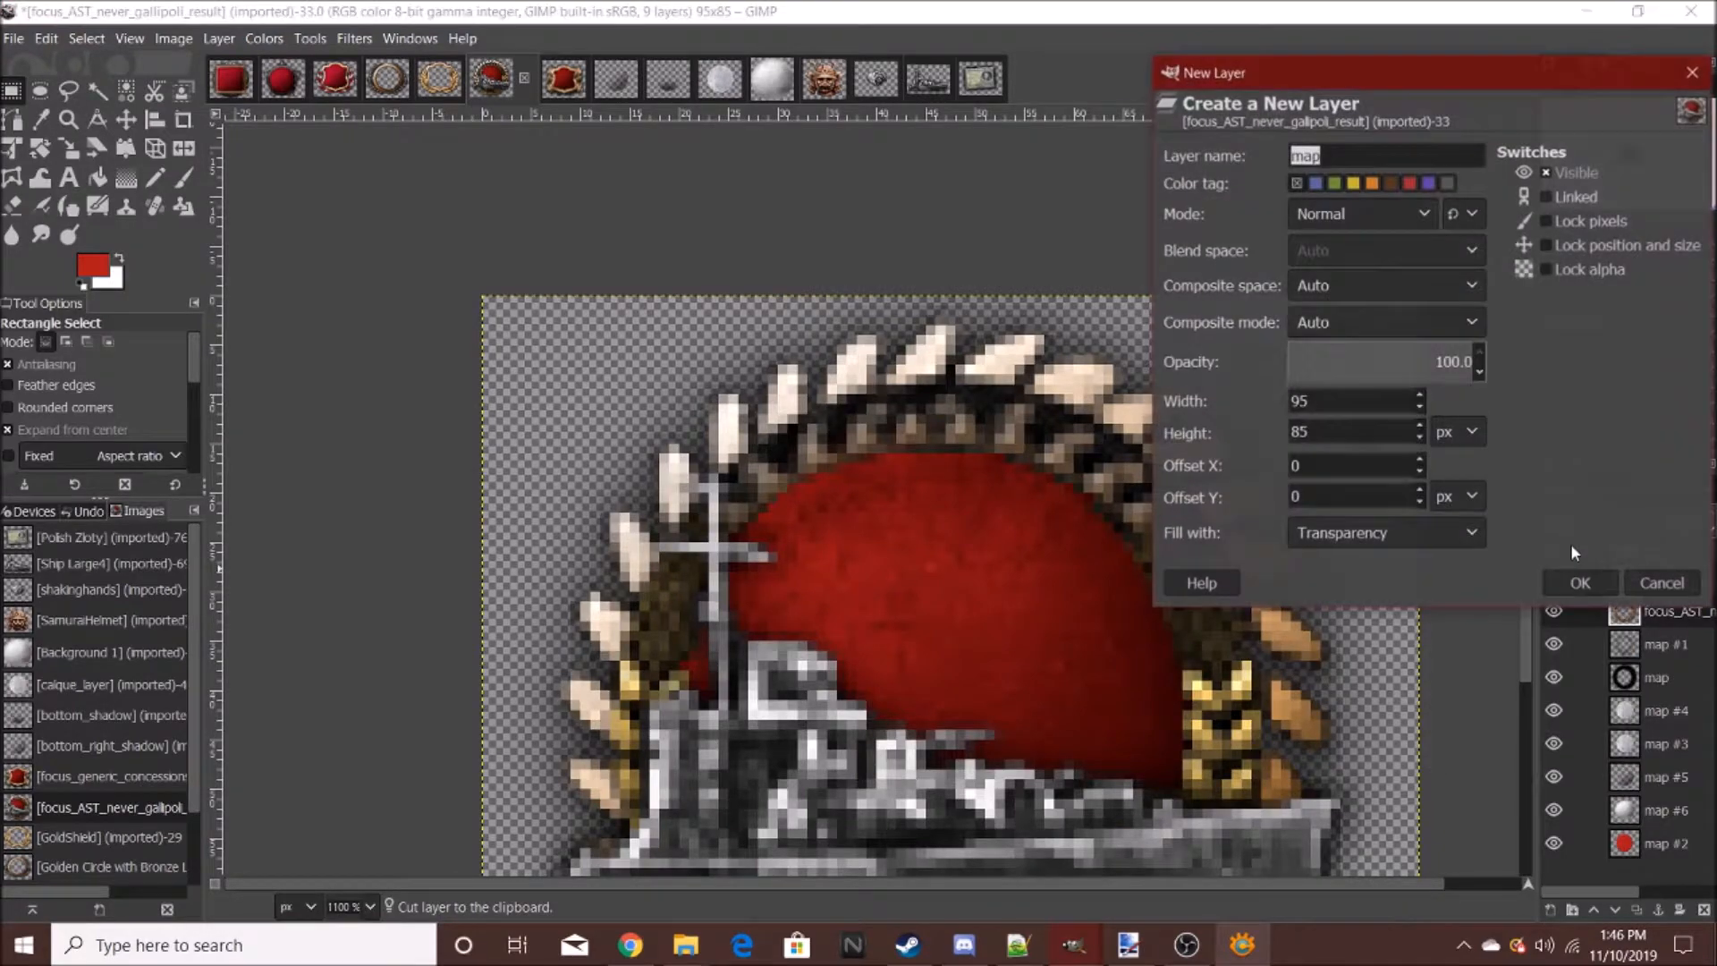
{"action": "left_click", "coordinate": [1553, 583]}
- Preview the symbols in the focus_icon_making folder beyond the Polish files and open Tank2.png
{"action": "left_click", "coordinate": [13, 40]}
{"action": "left_click", "coordinate": [35, 119]}
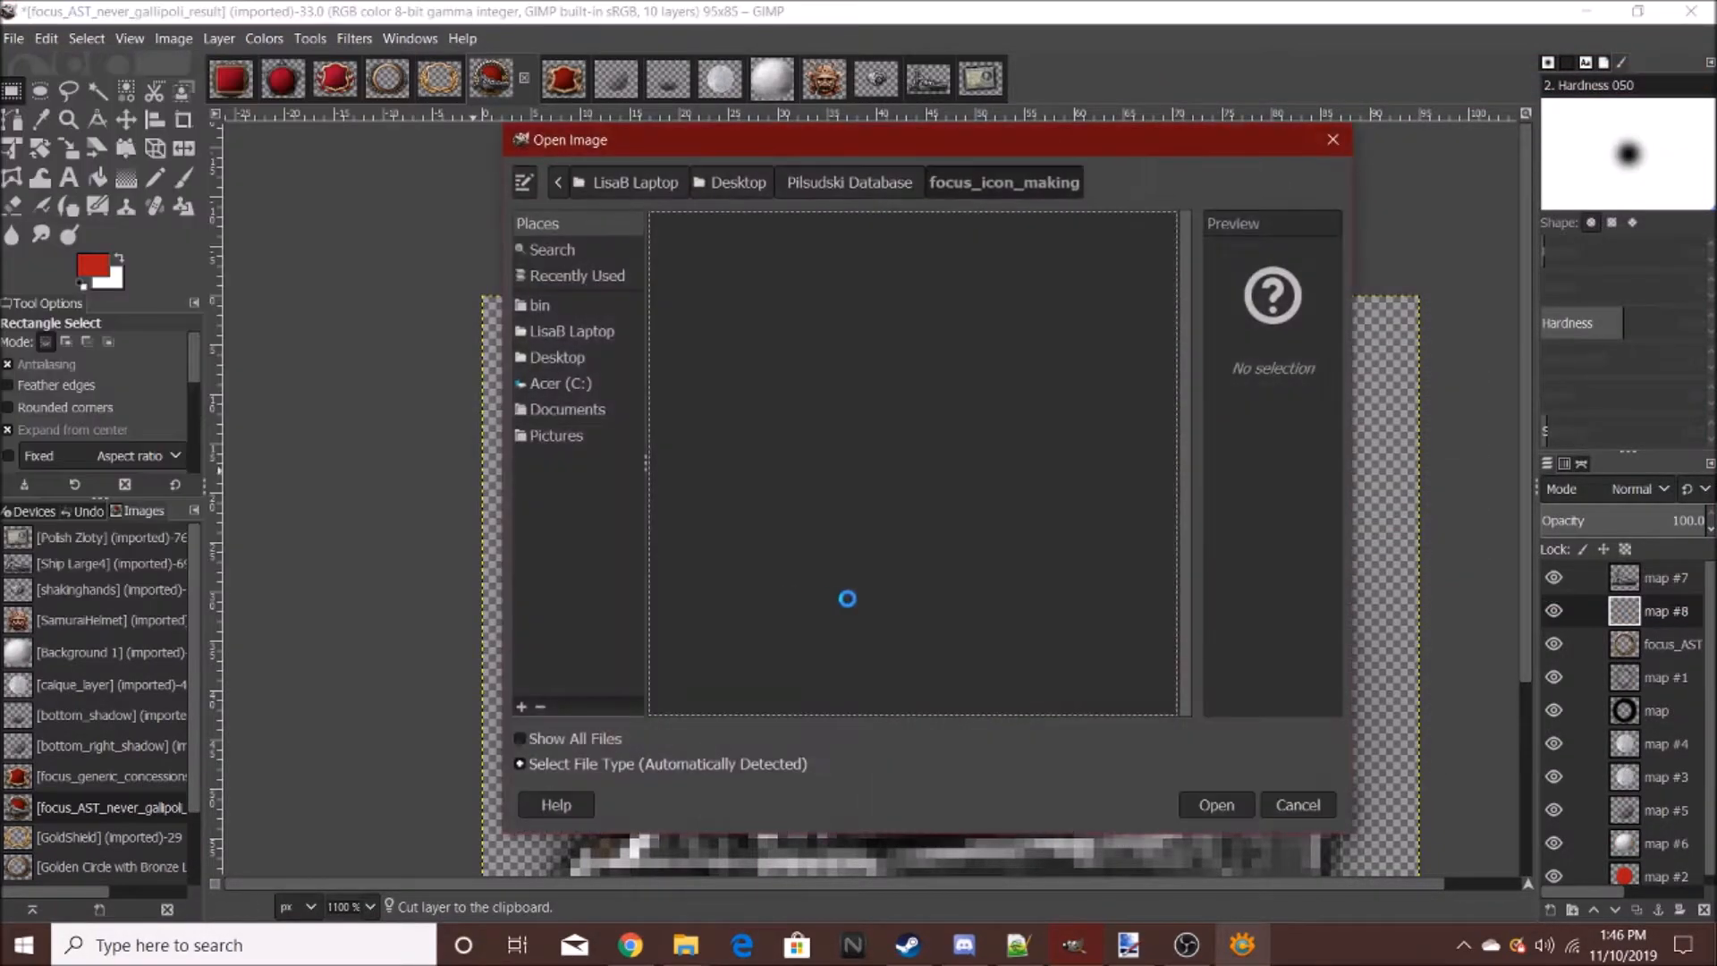
{"action": "left_click", "coordinate": [835, 635]}
{"action": "scroll", "coordinate": [842, 537], "scroll_direction": "down", "scroll_amount": 5}
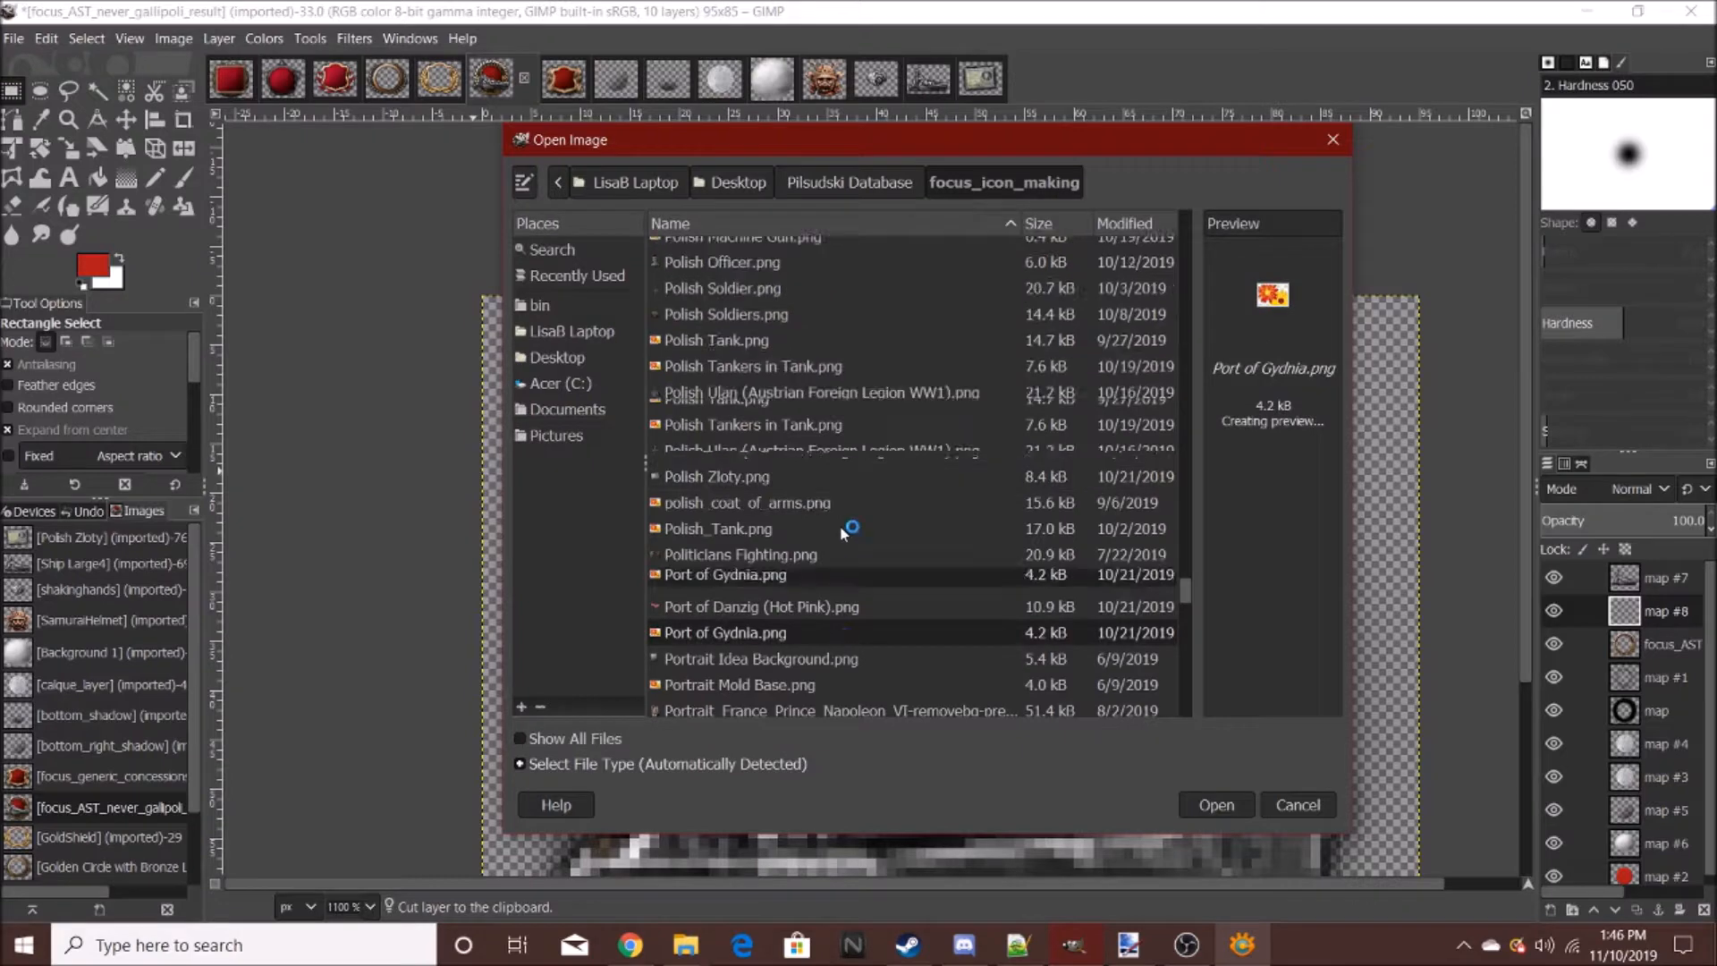
{"action": "left_click", "coordinate": [843, 498]}
{"action": "left_click", "coordinate": [841, 601]}
{"action": "scroll", "coordinate": [839, 604], "scroll_direction": "down", "scroll_amount": 2}
{"action": "left_click", "coordinate": [832, 587]}
{"action": "scroll", "coordinate": [846, 577], "scroll_direction": "down", "scroll_amount": 3}
{"action": "left_click", "coordinate": [862, 567]}
{"action": "left_click", "coordinate": [844, 621]}
{"action": "left_click", "coordinate": [835, 638]}
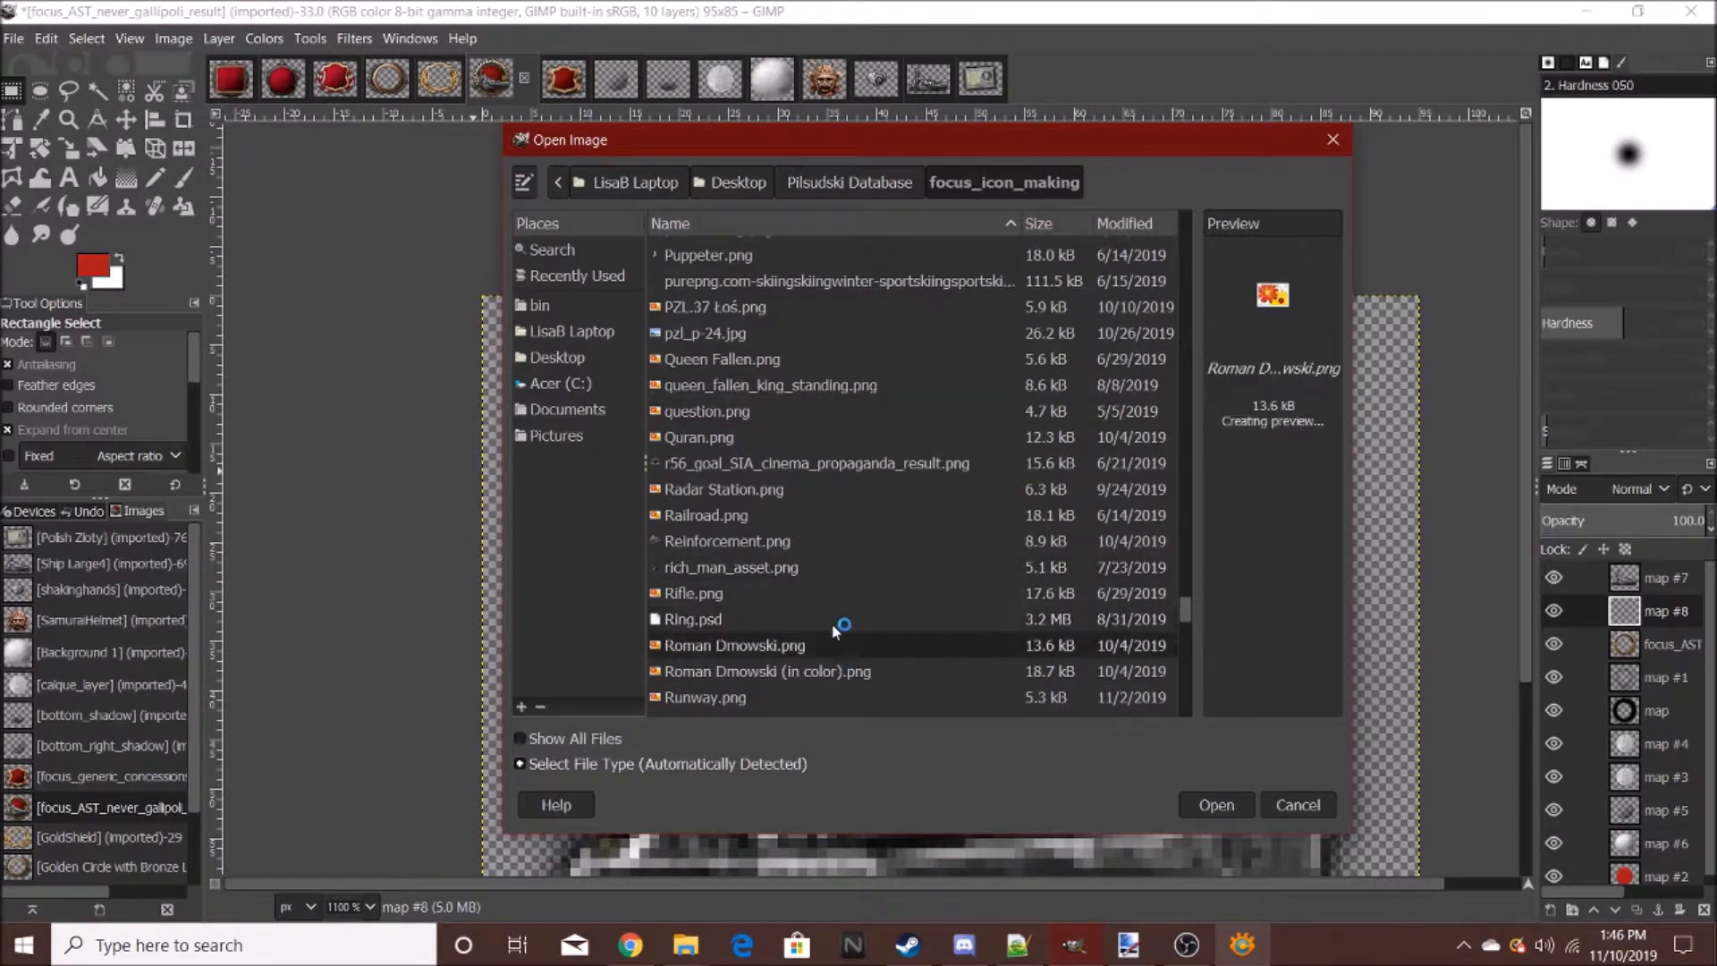
{"action": "scroll", "coordinate": [838, 627], "scroll_direction": "down", "scroll_amount": 6}
{"action": "left_click", "coordinate": [844, 532]}
{"action": "left_click", "coordinate": [839, 631]}
{"action": "scroll", "coordinate": [837, 581], "scroll_direction": "down", "scroll_amount": 5}
{"action": "left_click", "coordinate": [830, 645]}
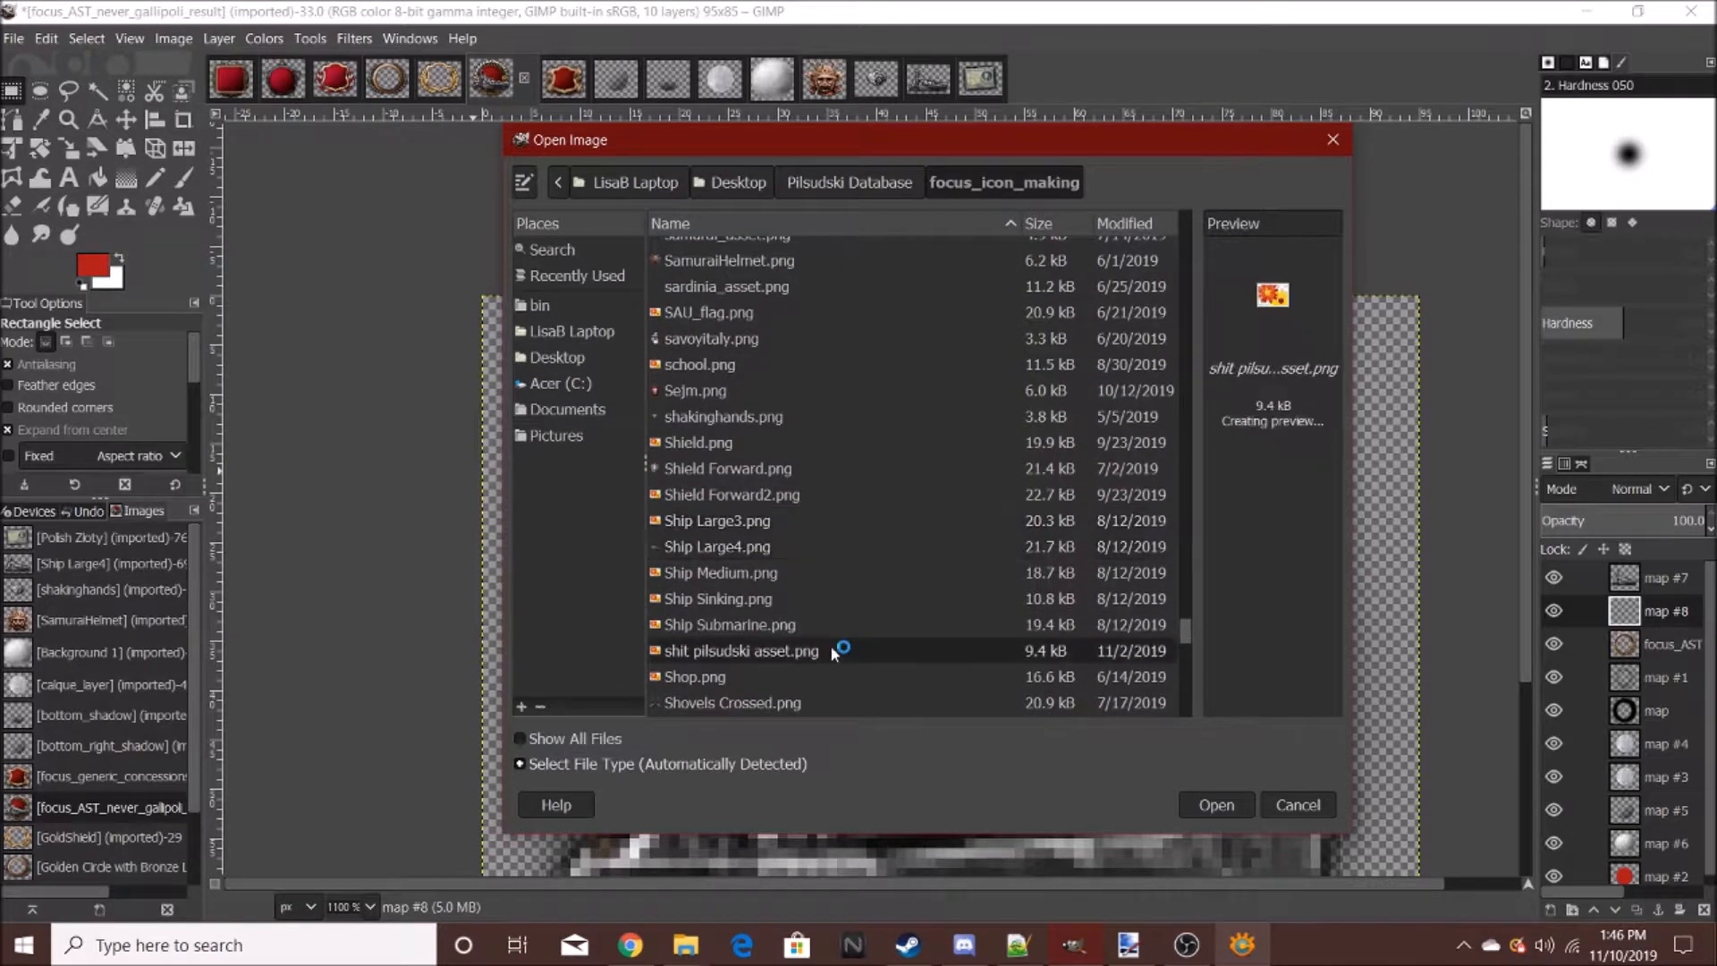
{"action": "scroll", "coordinate": [843, 614], "scroll_direction": "down", "scroll_amount": 5}
{"action": "left_click", "coordinate": [981, 606]}
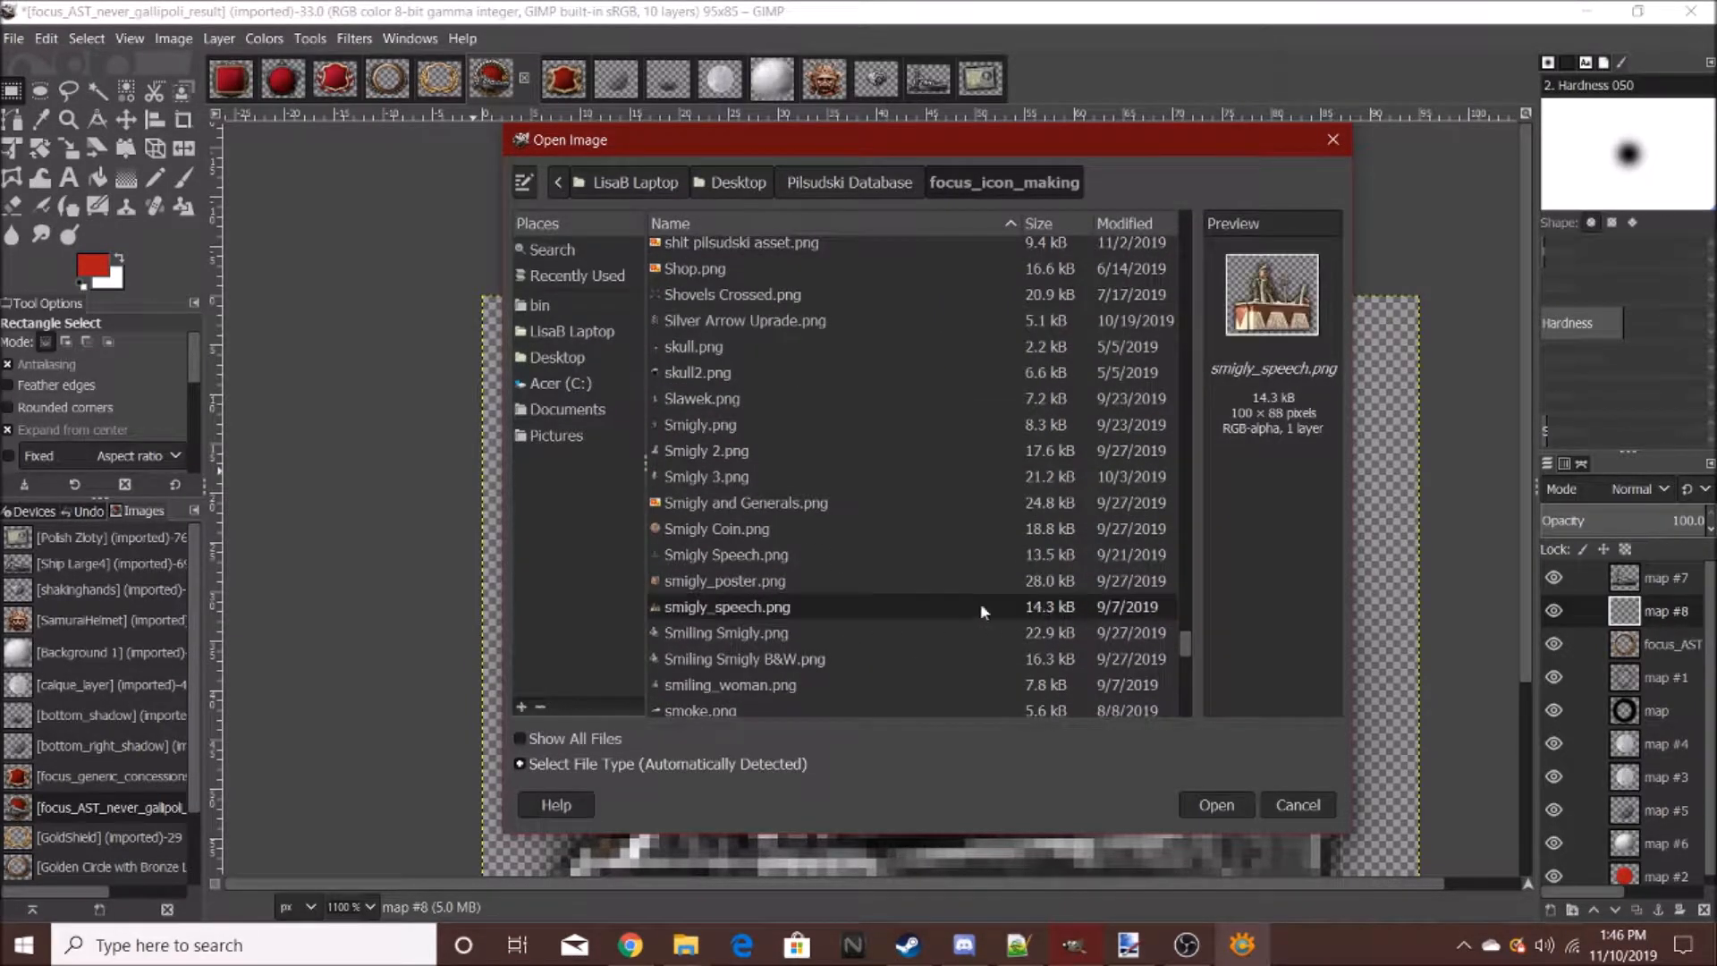
{"action": "left_click", "coordinate": [791, 635]}
{"action": "left_click", "coordinate": [798, 682]}
{"action": "scroll", "coordinate": [799, 683], "scroll_direction": "down", "scroll_amount": 5}
{"action": "left_click", "coordinate": [816, 567]}
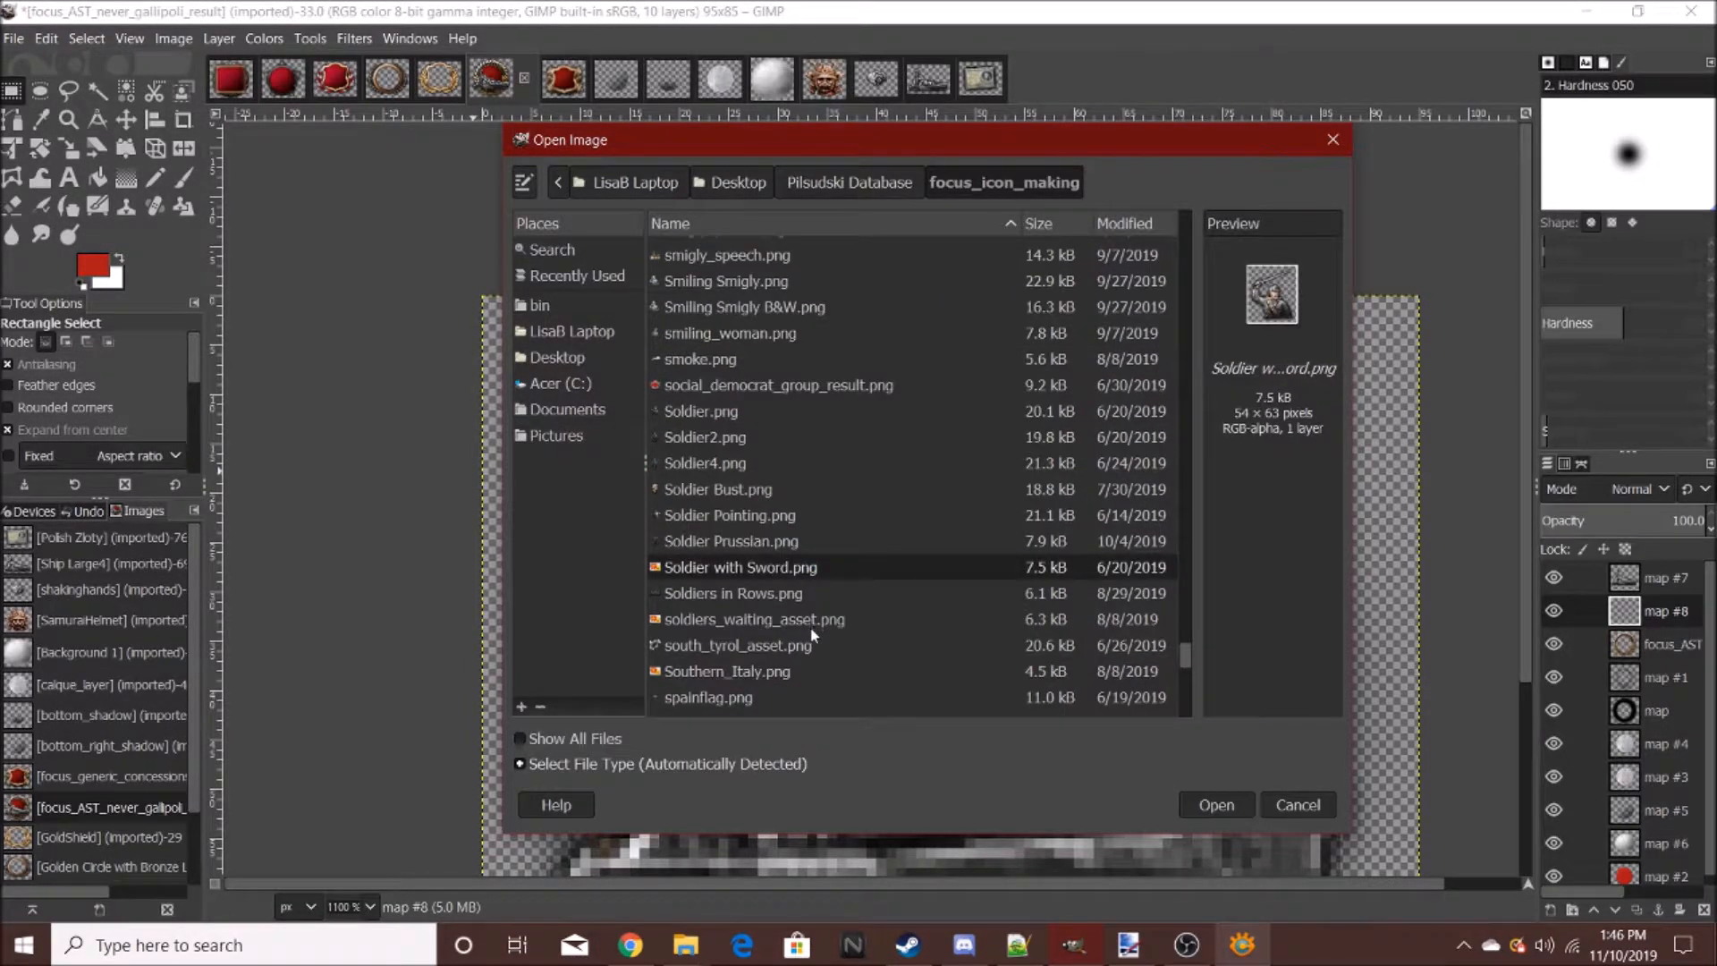
{"action": "left_click", "coordinate": [804, 644]}
{"action": "left_click", "coordinate": [797, 671]}
{"action": "scroll", "coordinate": [787, 627], "scroll_direction": "down", "scroll_amount": 4}
{"action": "left_click", "coordinate": [775, 540]}
{"action": "left_click", "coordinate": [775, 614]}
{"action": "left_click", "coordinate": [773, 639]}
{"action": "scroll", "coordinate": [771, 626], "scroll_direction": "down", "scroll_amount": 3}
{"action": "left_click", "coordinate": [767, 619]}
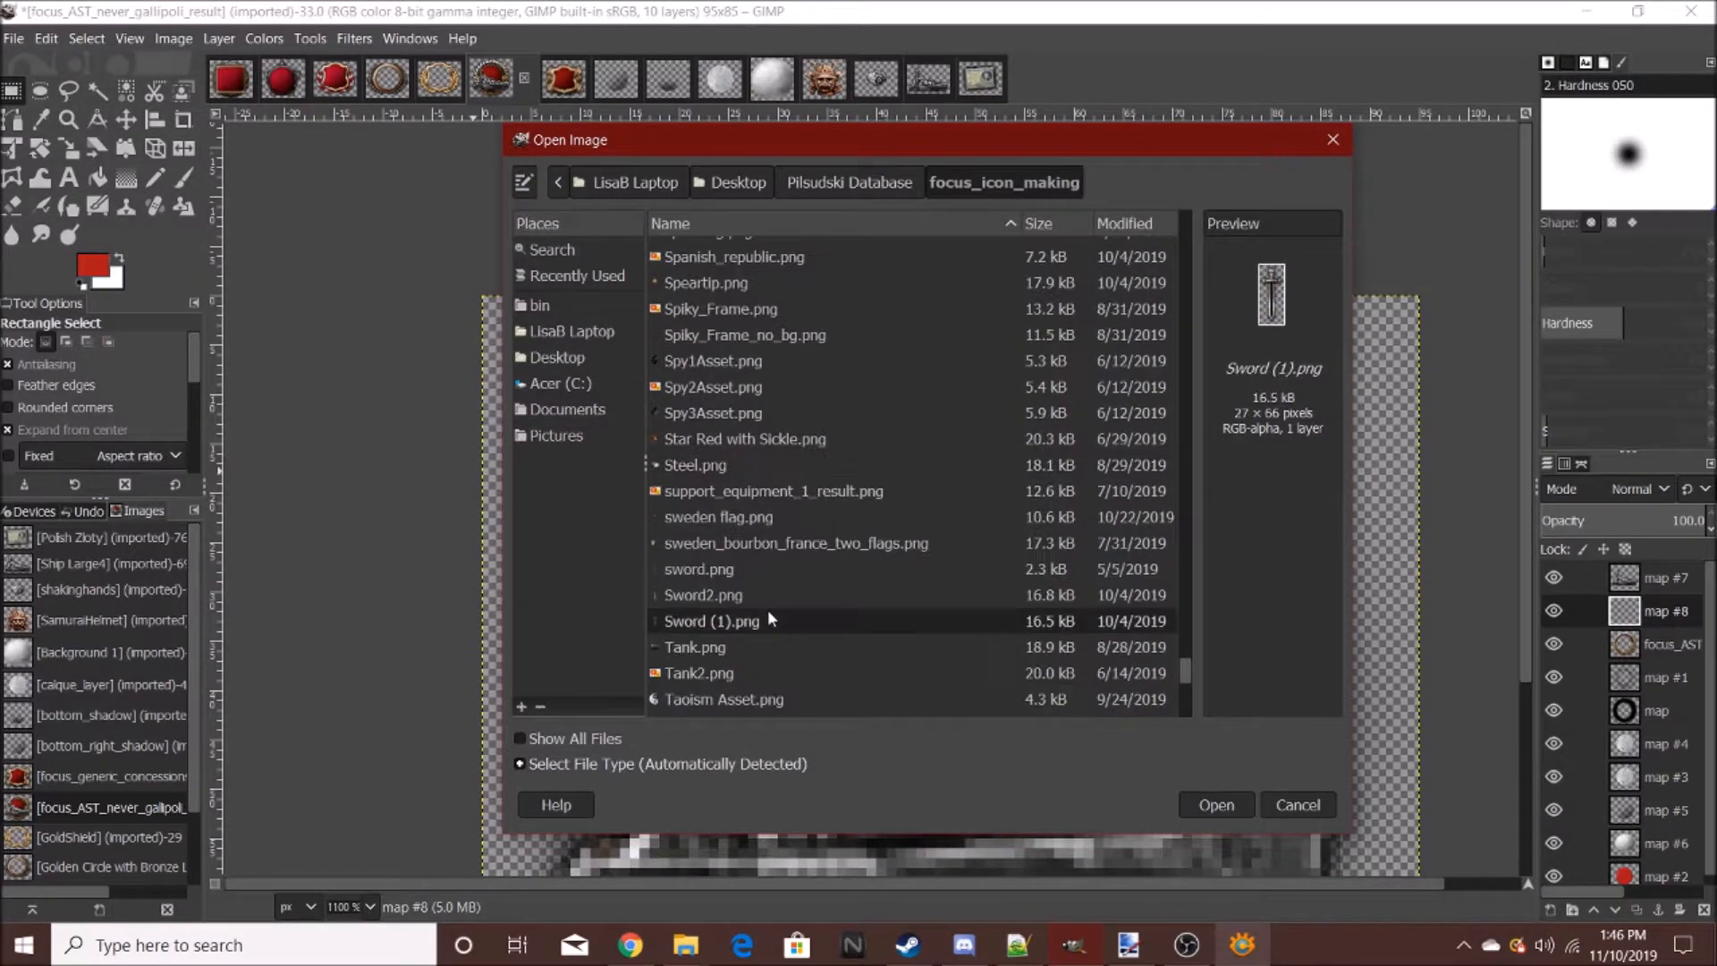
{"action": "left_click", "coordinate": [780, 673]}
{"action": "scroll", "coordinate": [791, 586], "scroll_direction": "down", "scroll_amount": 4}
{"action": "double_click", "coordinate": [715, 383]}
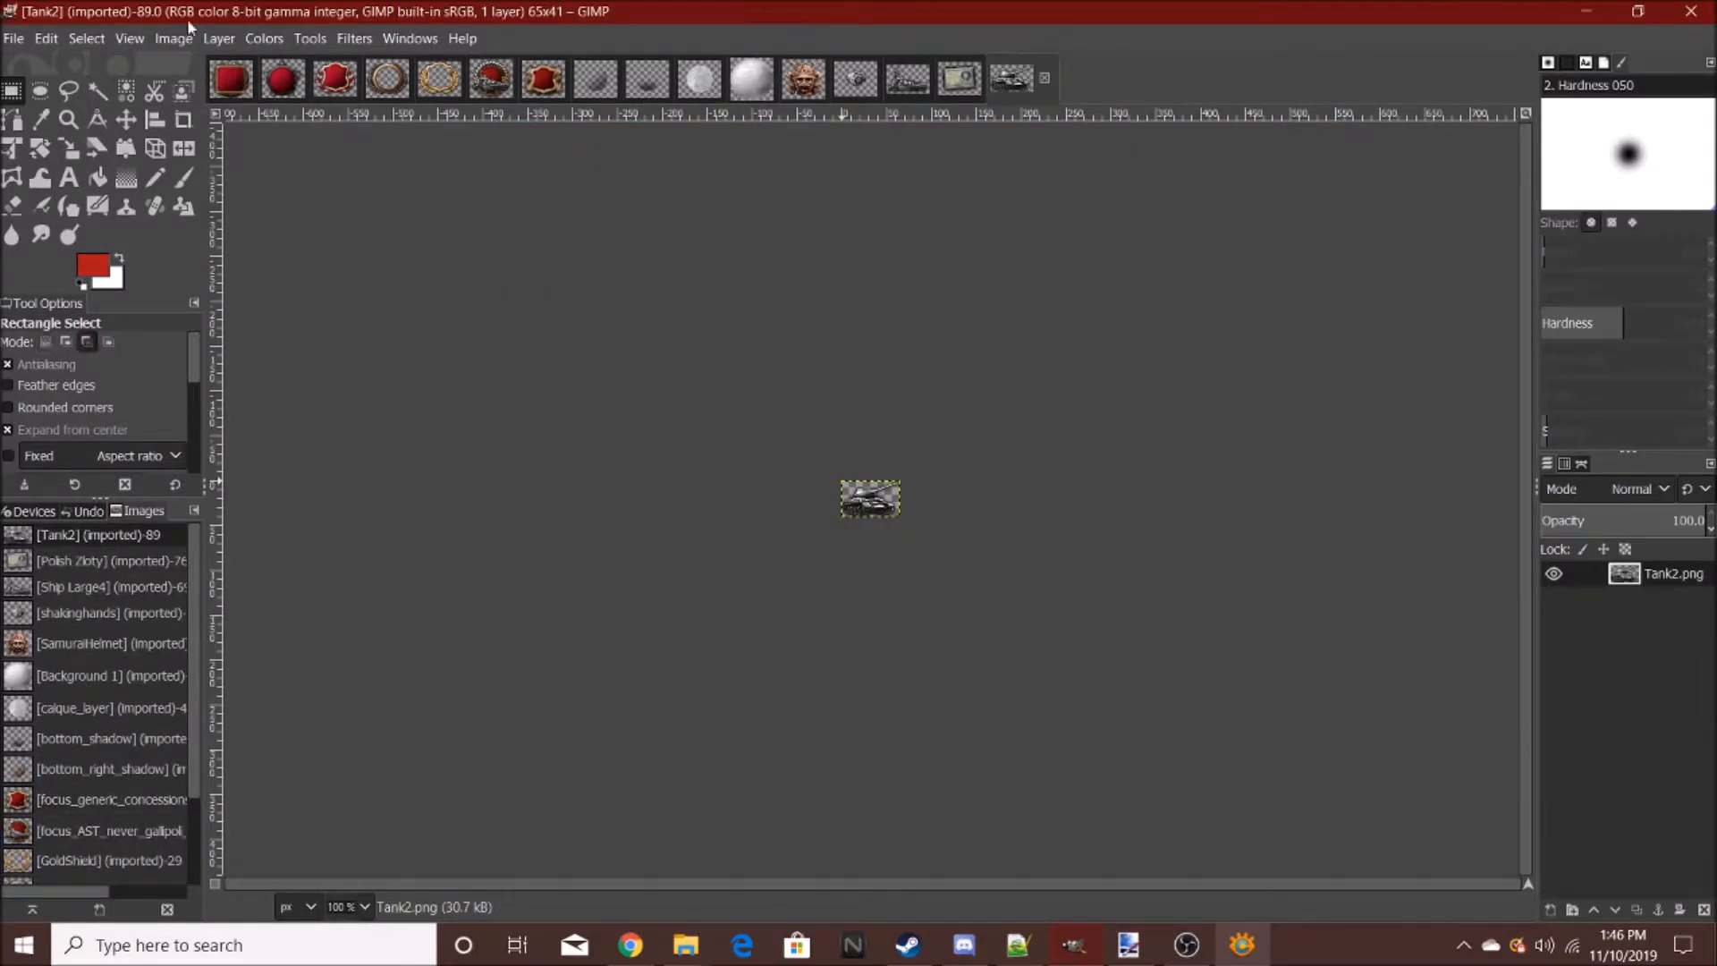
- Paste the tank into map #8 of the wreath icon, move it about 10 px right and 4 px up behind the ship, and anchor it
{"action": "left_click", "coordinate": [490, 79]}
{"action": "key", "text": "ctrl+v"}
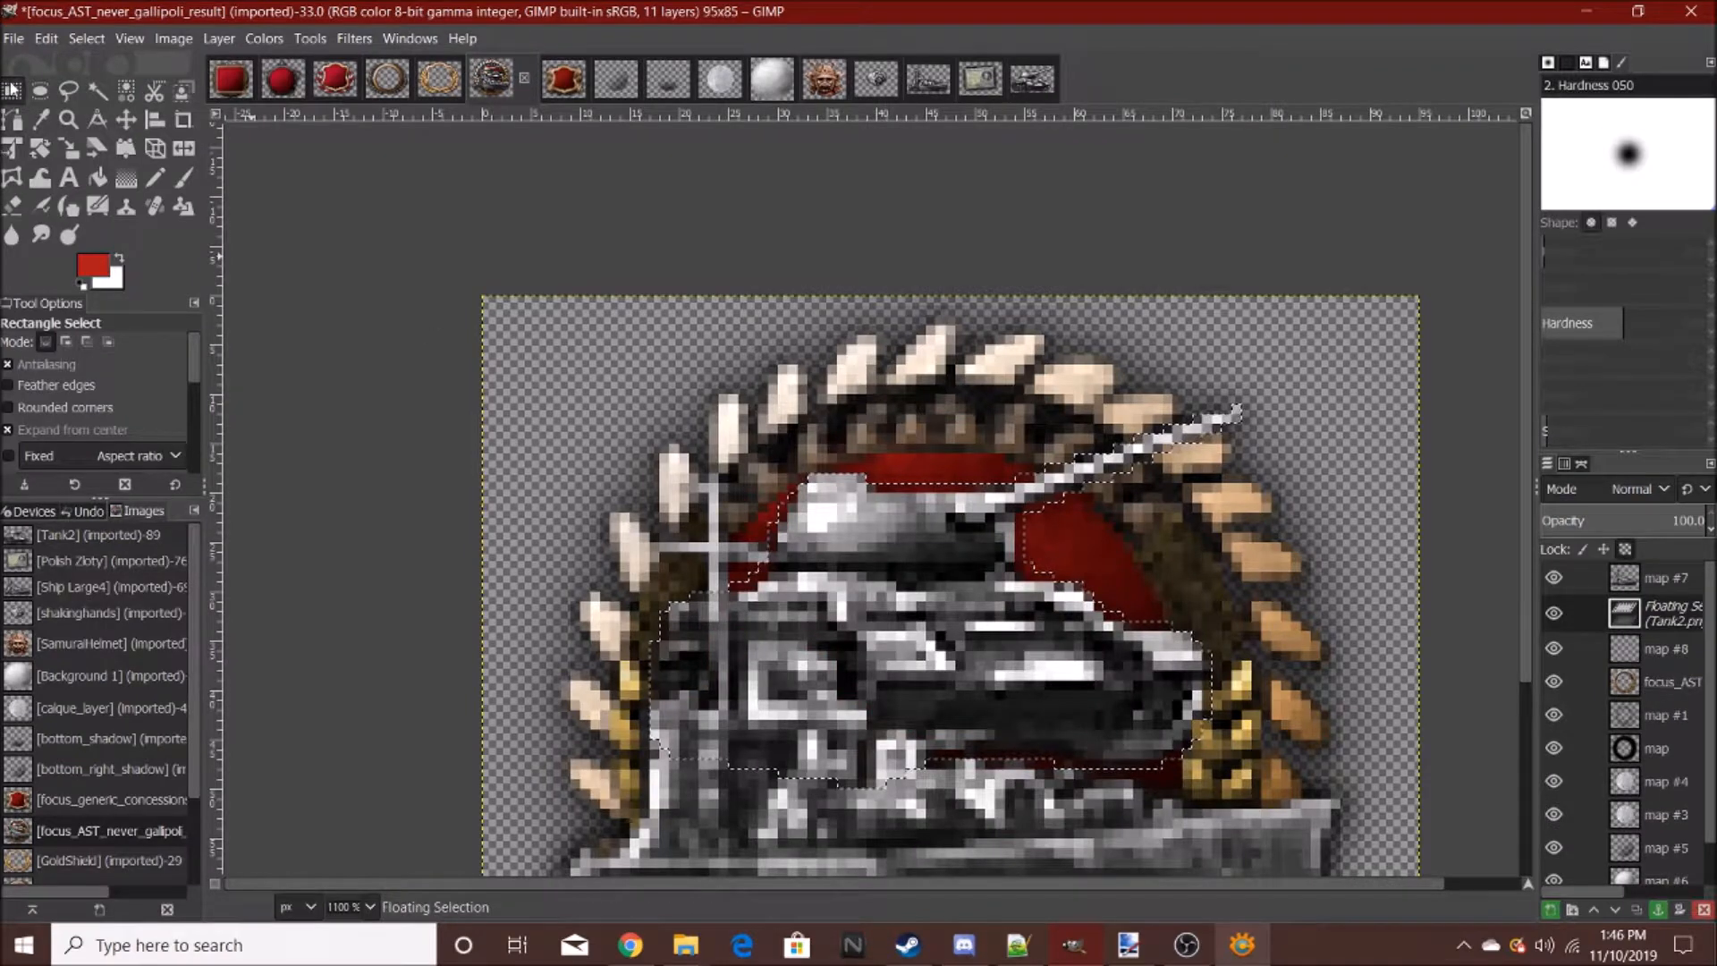
{"action": "left_click_drag", "start_coordinate": [1020, 718], "coordinate": [1116, 679]}
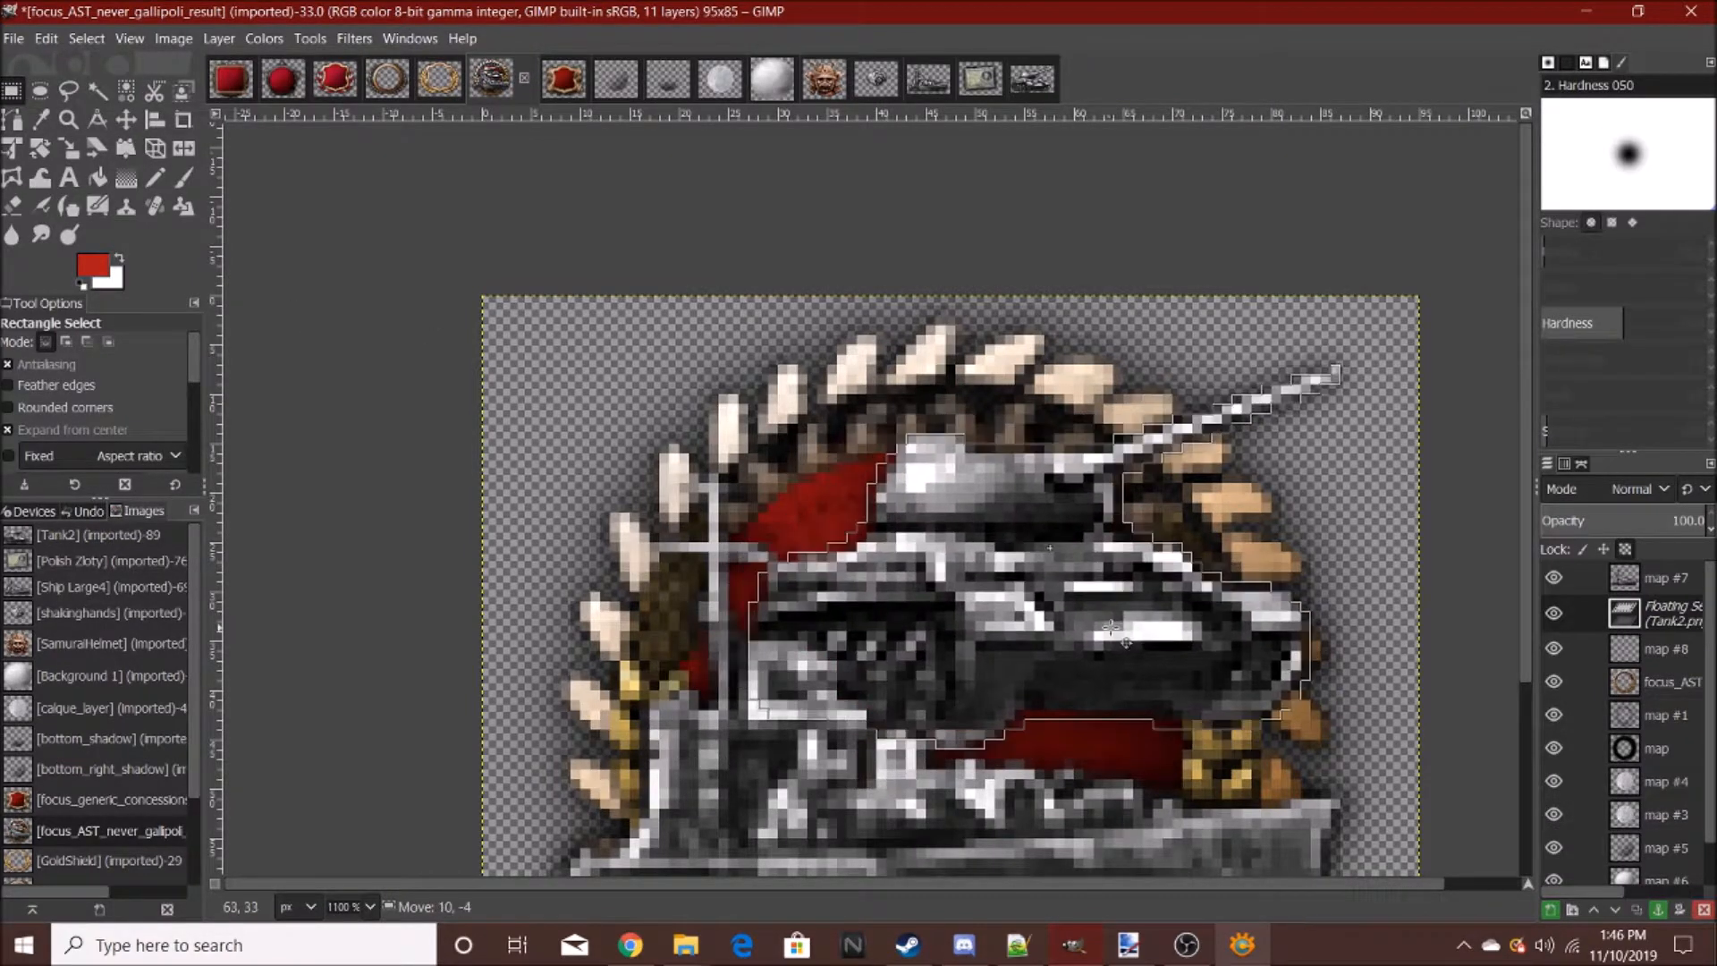
{"action": "left_click", "coordinate": [1092, 789]}
{"action": "scroll", "coordinate": [1092, 728], "scroll_direction": "down", "scroll_amount": 6}
{"action": "scroll", "coordinate": [1099, 754], "scroll_direction": "up", "scroll_amount": 3}
{"action": "scroll", "coordinate": [1118, 666], "scroll_direction": "down", "scroll_amount": 2}
{"action": "scroll", "coordinate": [1129, 475], "scroll_direction": "down", "scroll_amount": 3}
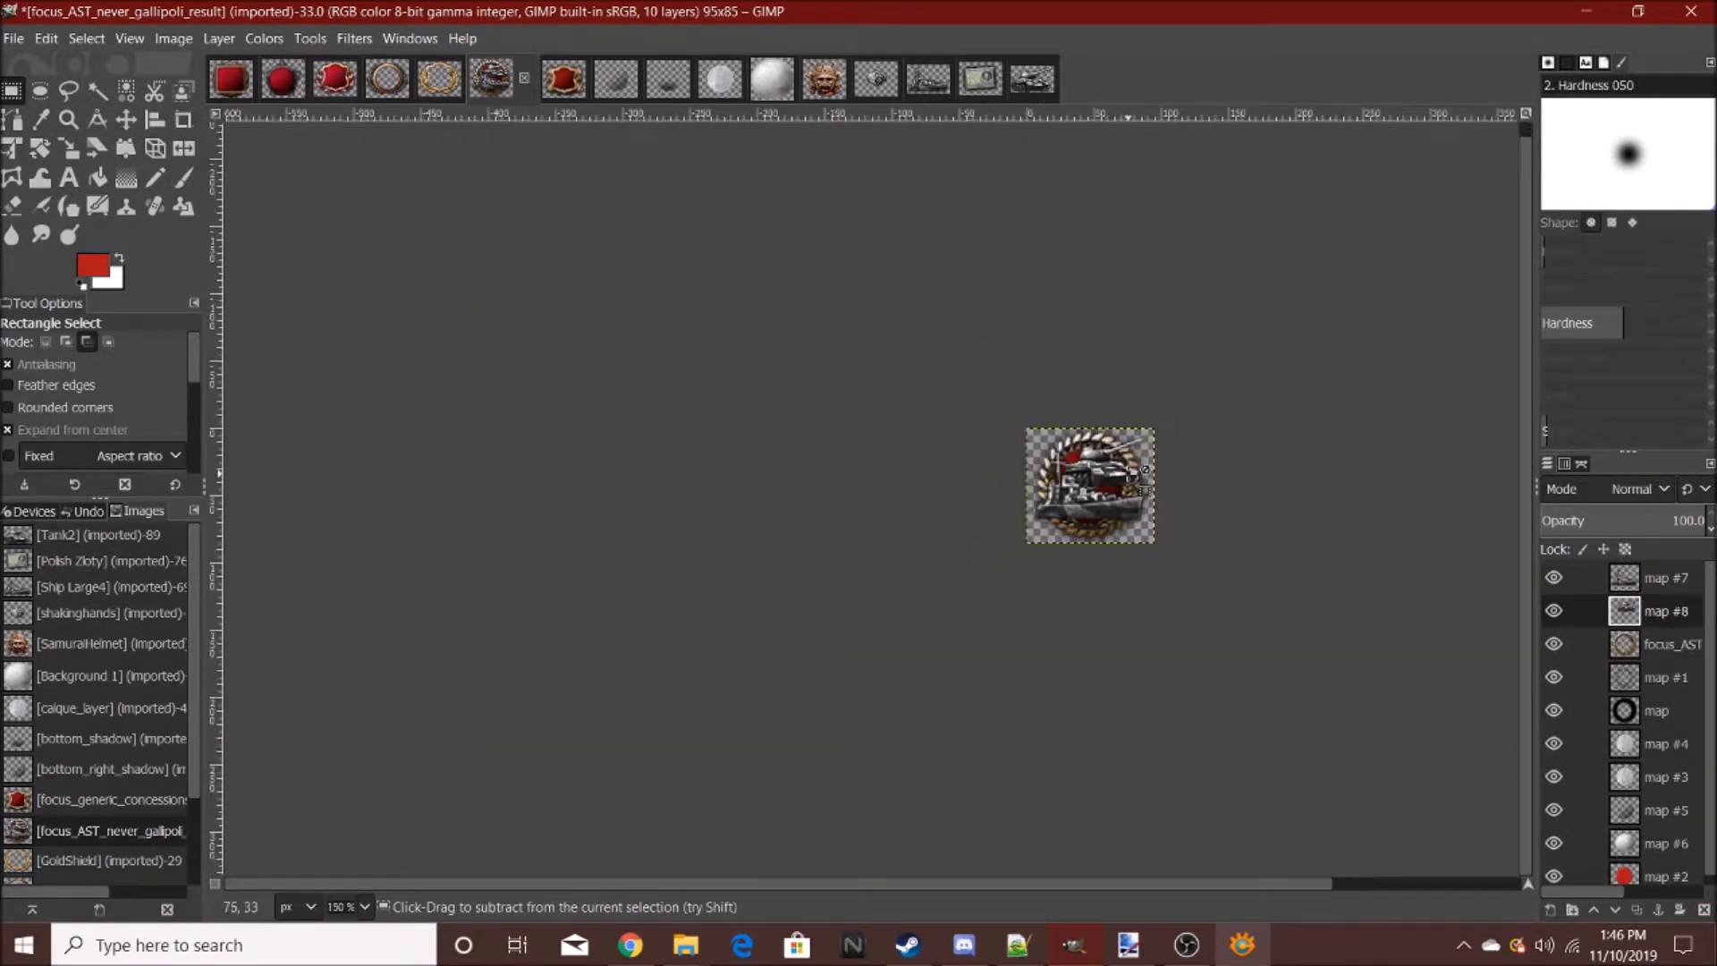
{"action": "scroll", "coordinate": [1144, 469], "scroll_direction": "up", "scroll_amount": 4}
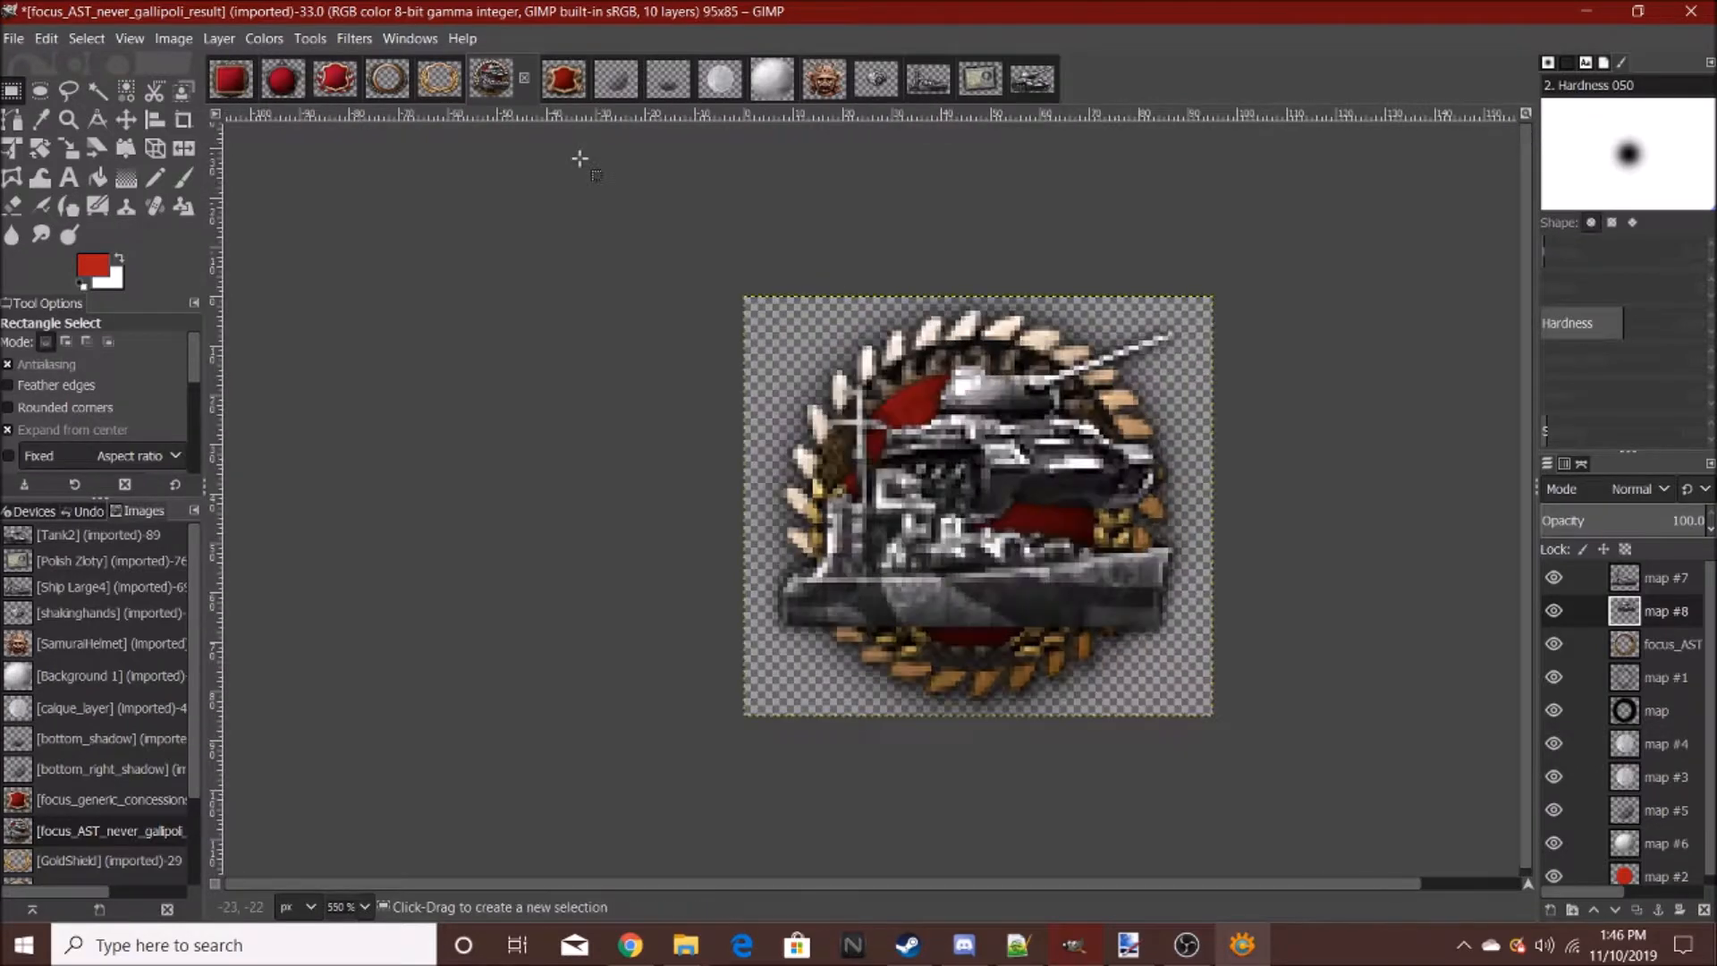
- Switch to the bronze shield icon and preview symbols in the focus_icon_making folder, working backwards through the list to the Polish files
{"action": "left_click", "coordinate": [548, 87]}
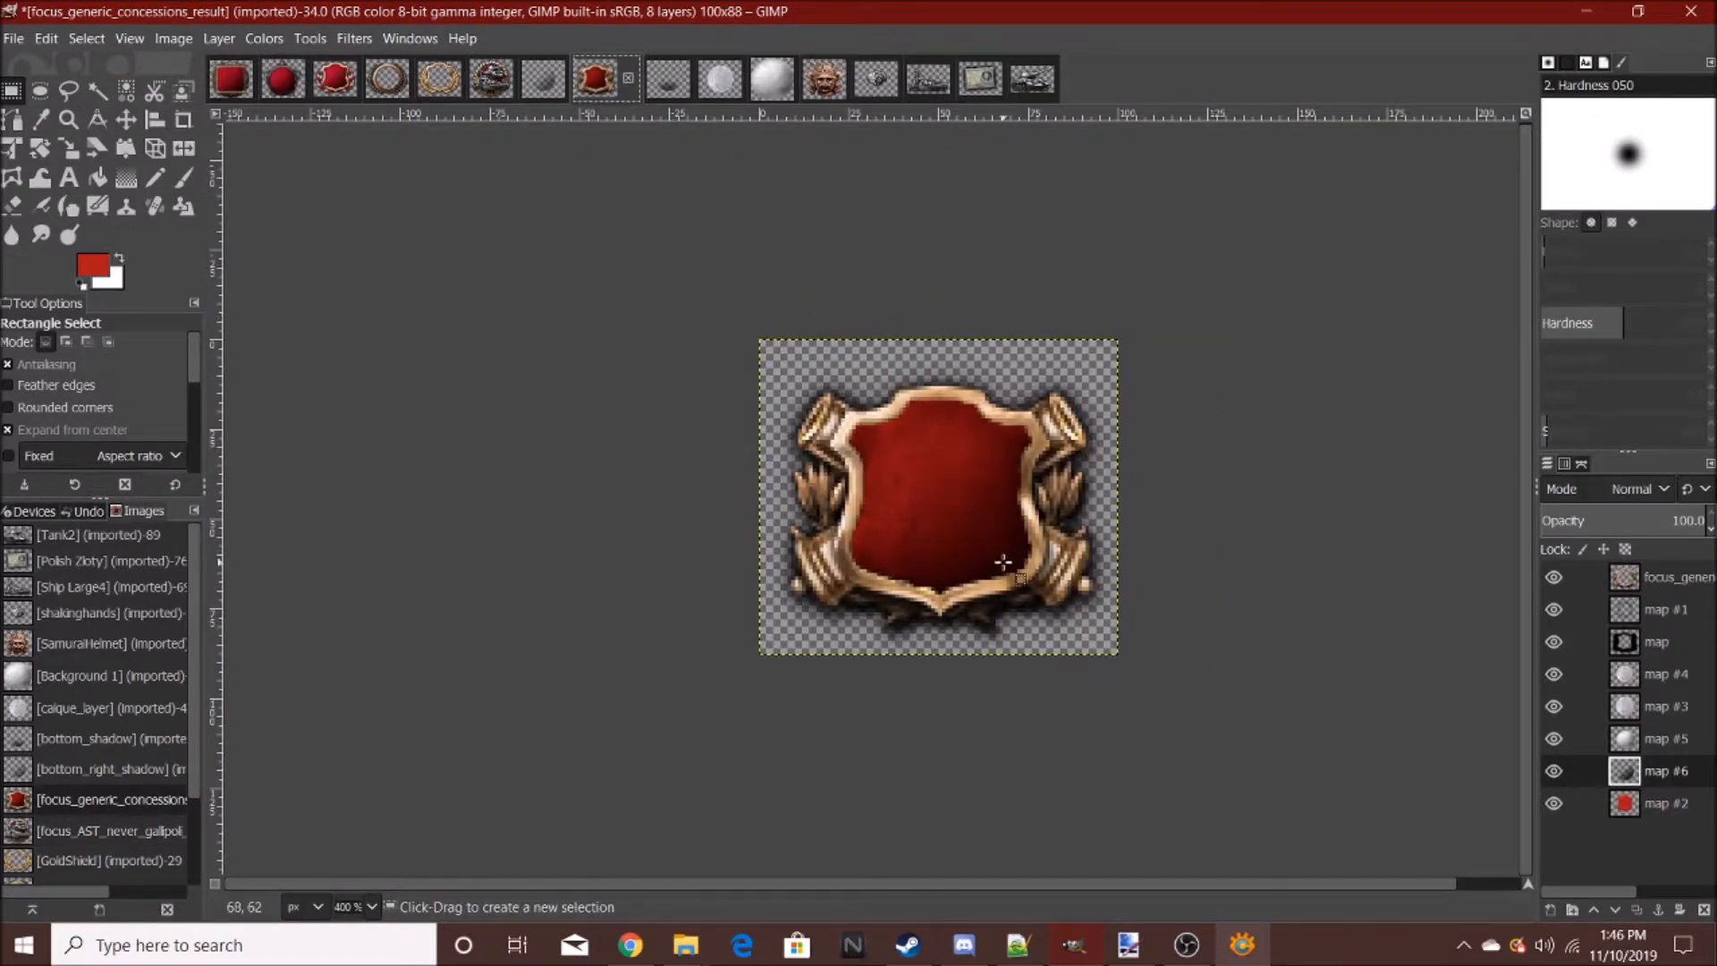
{"action": "scroll", "coordinate": [1002, 562], "scroll_direction": "up", "scroll_amount": 2}
{"action": "left_click", "coordinate": [13, 37]}
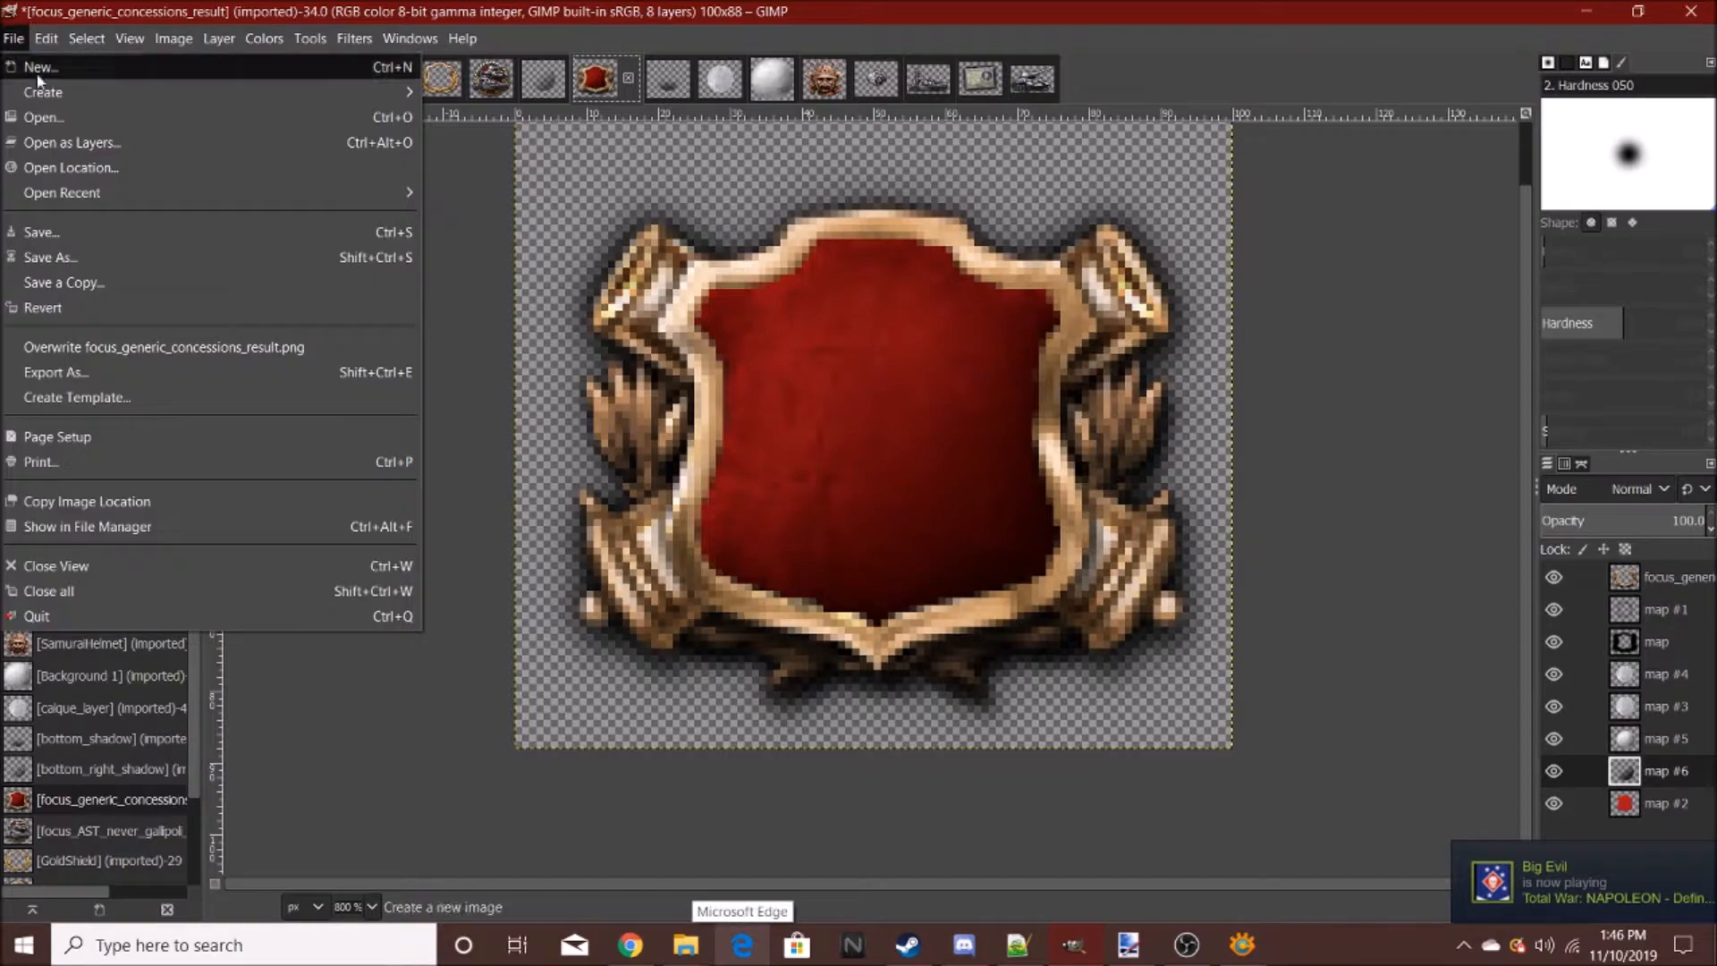
{"action": "left_click", "coordinate": [57, 115]}
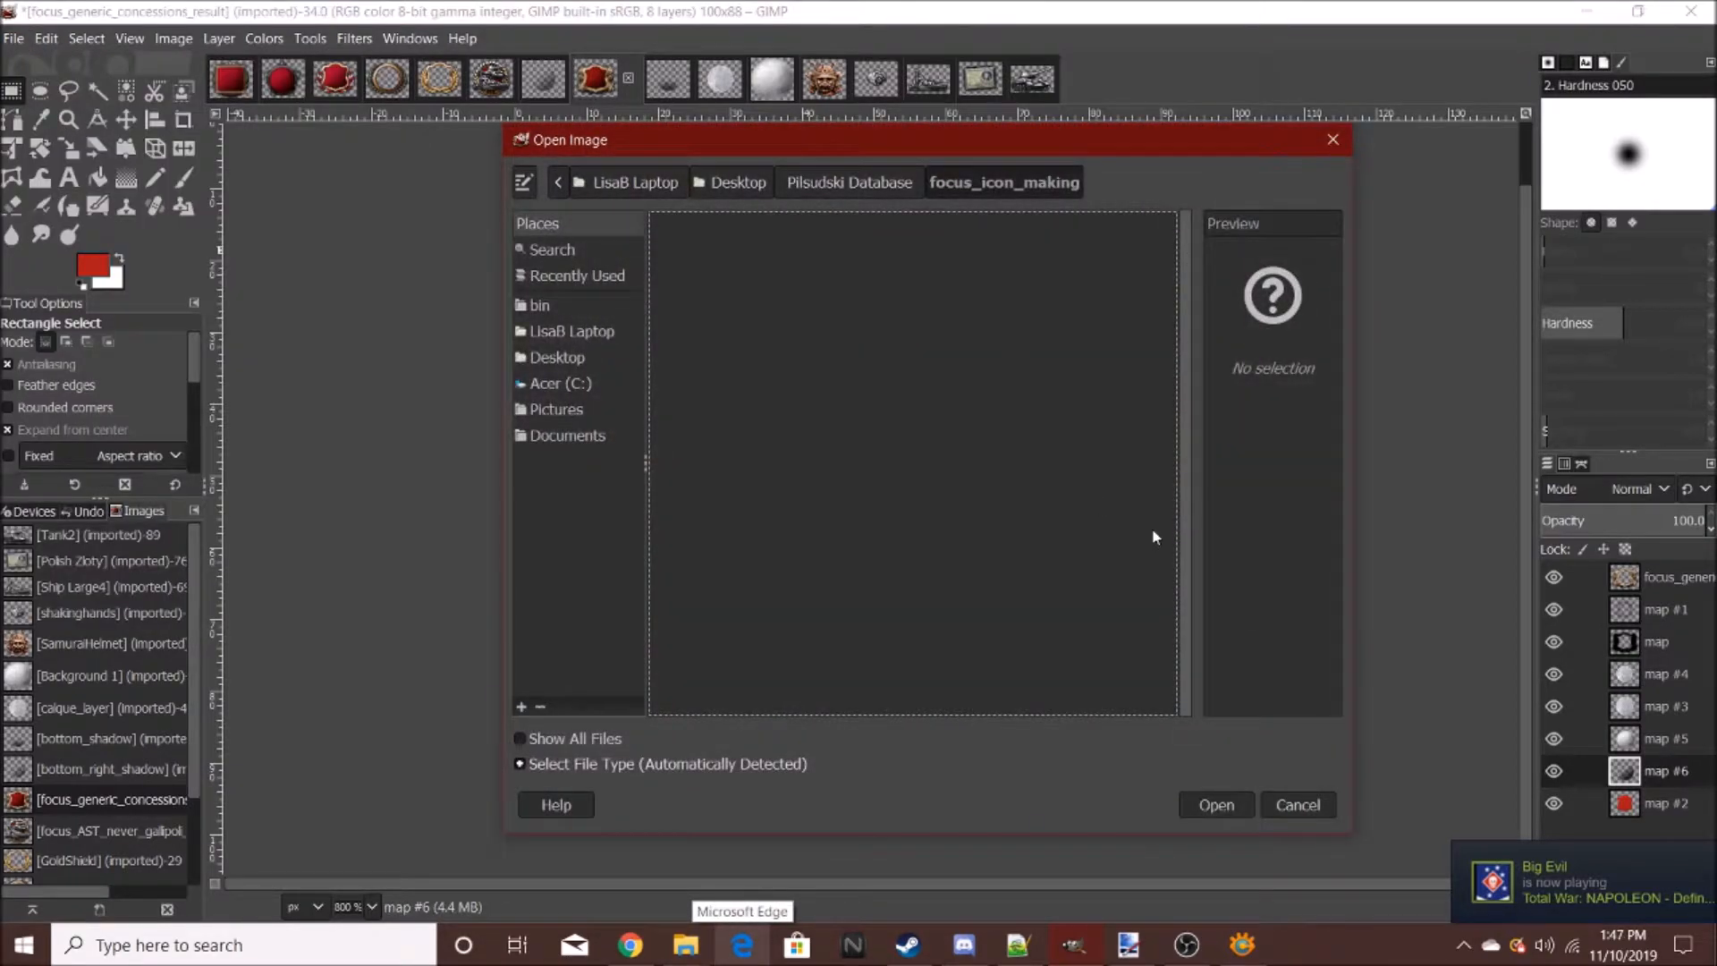
{"action": "scroll", "coordinate": [803, 497], "scroll_direction": "up", "scroll_amount": 5}
{"action": "left_click", "coordinate": [851, 485]}
{"action": "scroll", "coordinate": [850, 484], "scroll_direction": "up", "scroll_amount": 1}
{"action": "left_click", "coordinate": [903, 414]}
{"action": "scroll", "coordinate": [980, 631], "scroll_direction": "up", "scroll_amount": 6}
{"action": "left_click", "coordinate": [885, 538]}
{"action": "left_click", "coordinate": [865, 411]}
{"action": "scroll", "coordinate": [880, 462], "scroll_direction": "up", "scroll_amount": 7}
{"action": "left_click", "coordinate": [873, 503]}
{"action": "left_click", "coordinate": [836, 429]}
{"action": "scroll", "coordinate": [791, 331], "scroll_direction": "up", "scroll_amount": 4}
{"action": "left_click", "coordinate": [791, 467]}
{"action": "left_click", "coordinate": [810, 357]}
{"action": "scroll", "coordinate": [842, 464], "scroll_direction": "up", "scroll_amount": 4}
{"action": "left_click", "coordinate": [852, 486]}
{"action": "left_click", "coordinate": [845, 409]}
{"action": "left_click", "coordinate": [829, 329]}
{"action": "scroll", "coordinate": [881, 456], "scroll_direction": "up", "scroll_amount": 4}
{"action": "left_click", "coordinate": [899, 491]}
{"action": "left_click", "coordinate": [860, 334]}
{"action": "scroll", "coordinate": [850, 376], "scroll_direction": "up", "scroll_amount": 4}
{"action": "left_click", "coordinate": [828, 467]}
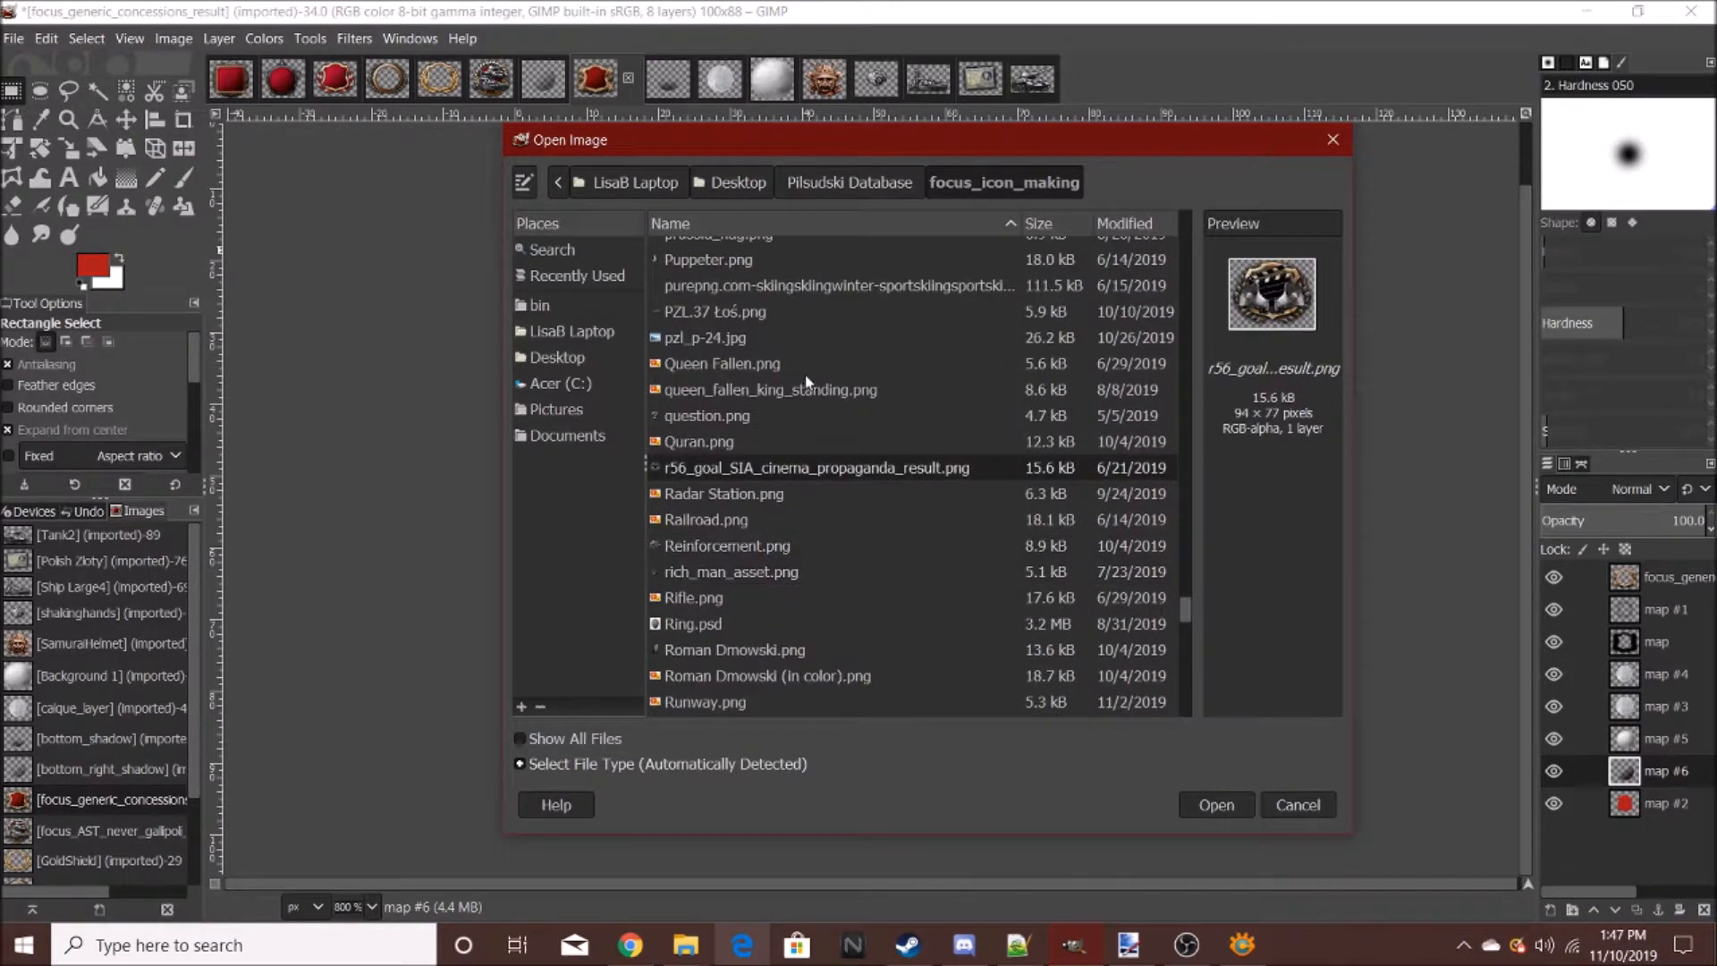
{"action": "scroll", "coordinate": [805, 385], "scroll_direction": "up", "scroll_amount": 3}
{"action": "left_click", "coordinate": [797, 520]}
{"action": "left_click", "coordinate": [773, 462]}
{"action": "left_click", "coordinate": [771, 358]}
{"action": "left_click", "coordinate": [772, 307]}
{"action": "scroll", "coordinate": [889, 604], "scroll_direction": "up", "scroll_amount": 5}
{"action": "left_click", "coordinate": [890, 586]}
{"action": "left_click", "coordinate": [856, 480]}
{"action": "left_click", "coordinate": [856, 375]}
{"action": "scroll", "coordinate": [856, 437], "scroll_direction": "up", "scroll_amount": 4}
{"action": "left_click", "coordinate": [860, 489]}
{"action": "scroll", "coordinate": [783, 431], "scroll_direction": "up", "scroll_amount": 4}
{"action": "scroll", "coordinate": [805, 521], "scroll_direction": "down", "scroll_amount": 4}
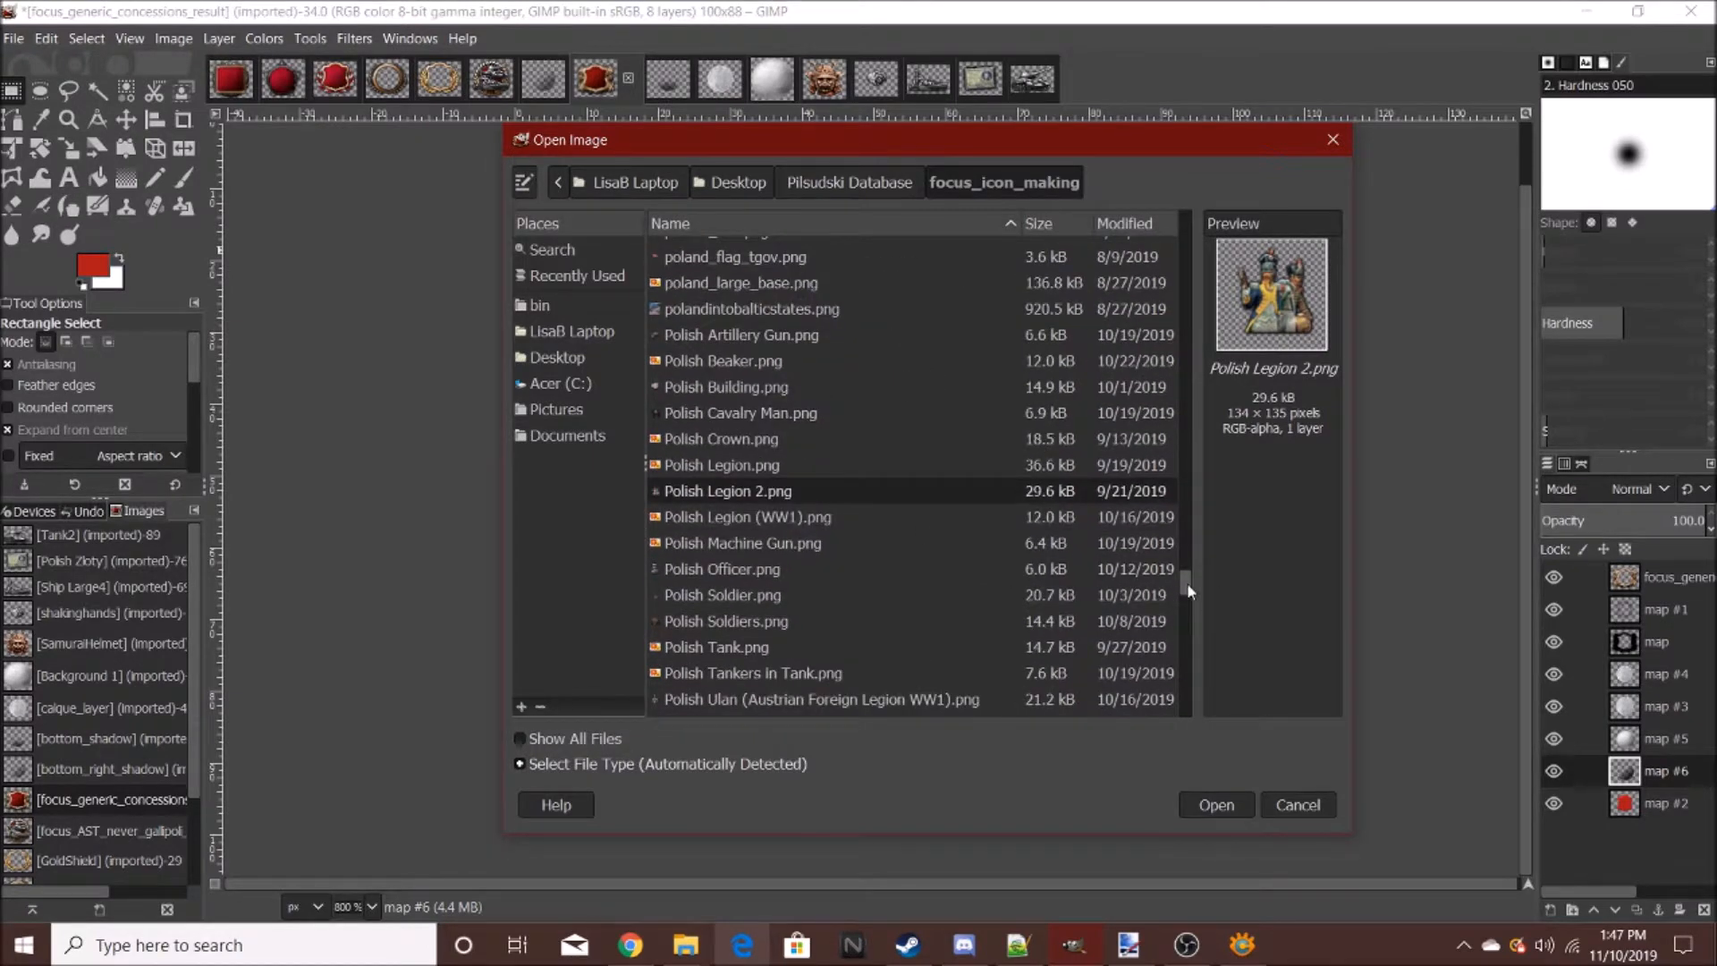
- Compare the previews of the Pilsudski portraits, horseback figures and coat of arms with neighbouring files as candidates for the shield
{"action": "scroll", "coordinate": [805, 501], "scroll_direction": "up", "scroll_amount": 10}
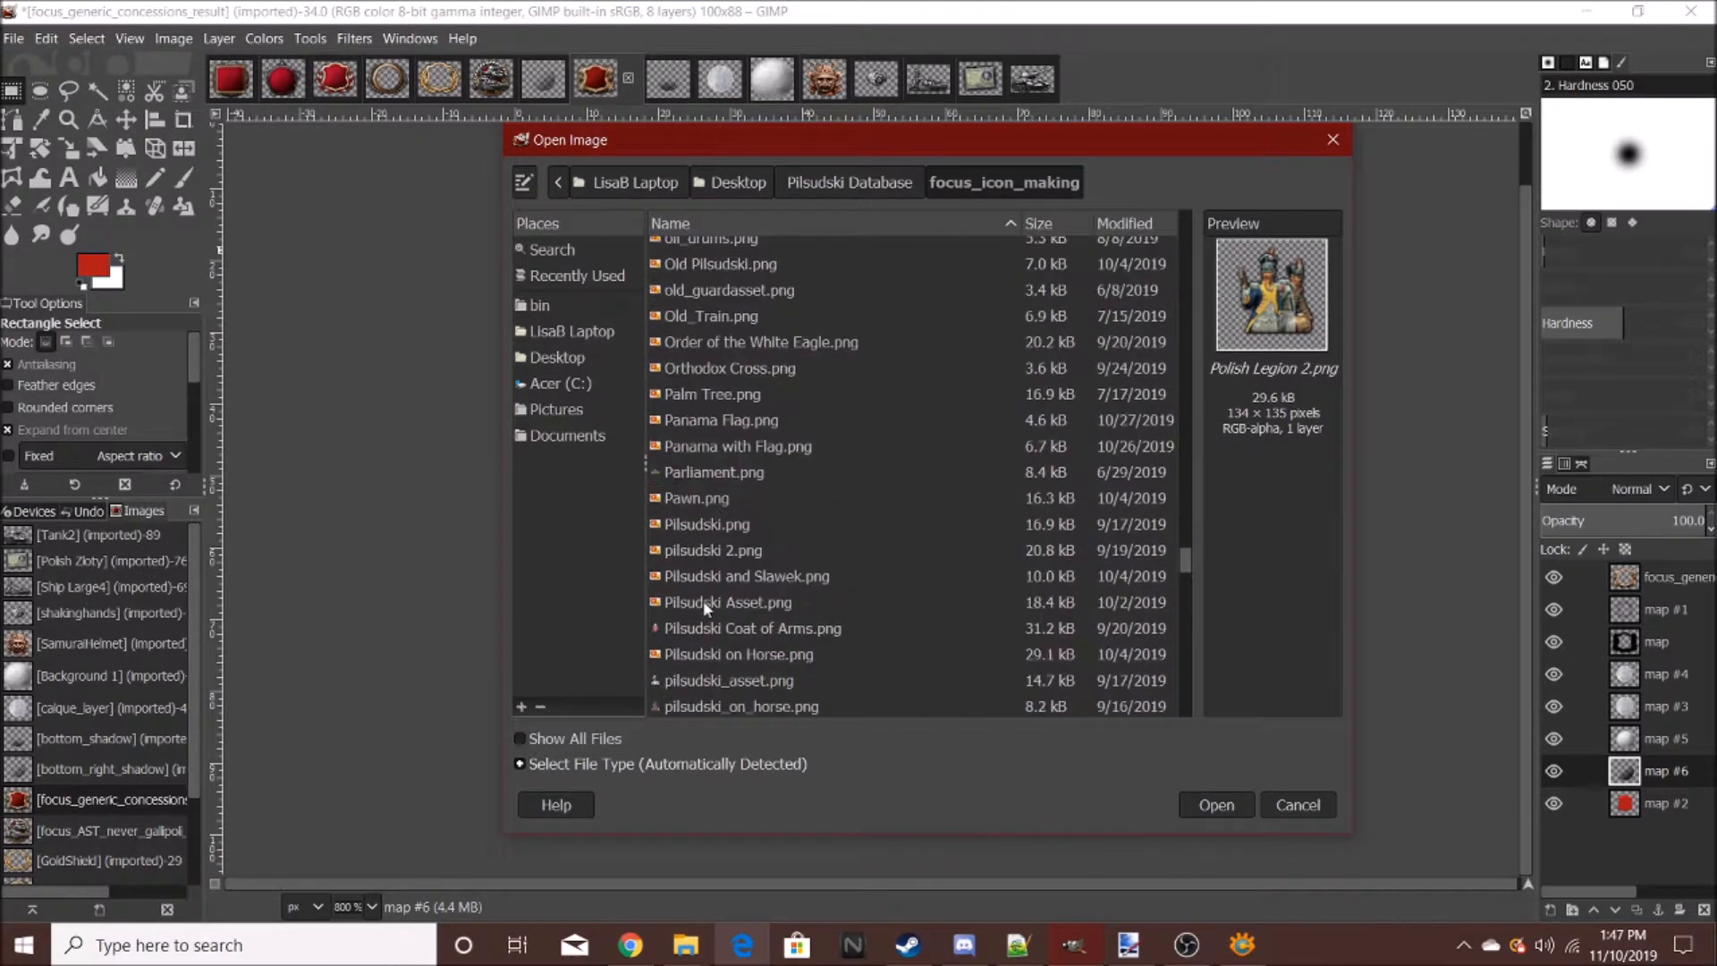
{"action": "scroll", "coordinate": [706, 585], "scroll_direction": "down", "scroll_amount": 2}
{"action": "left_click", "coordinate": [738, 537]}
{"action": "left_click", "coordinate": [760, 509]}
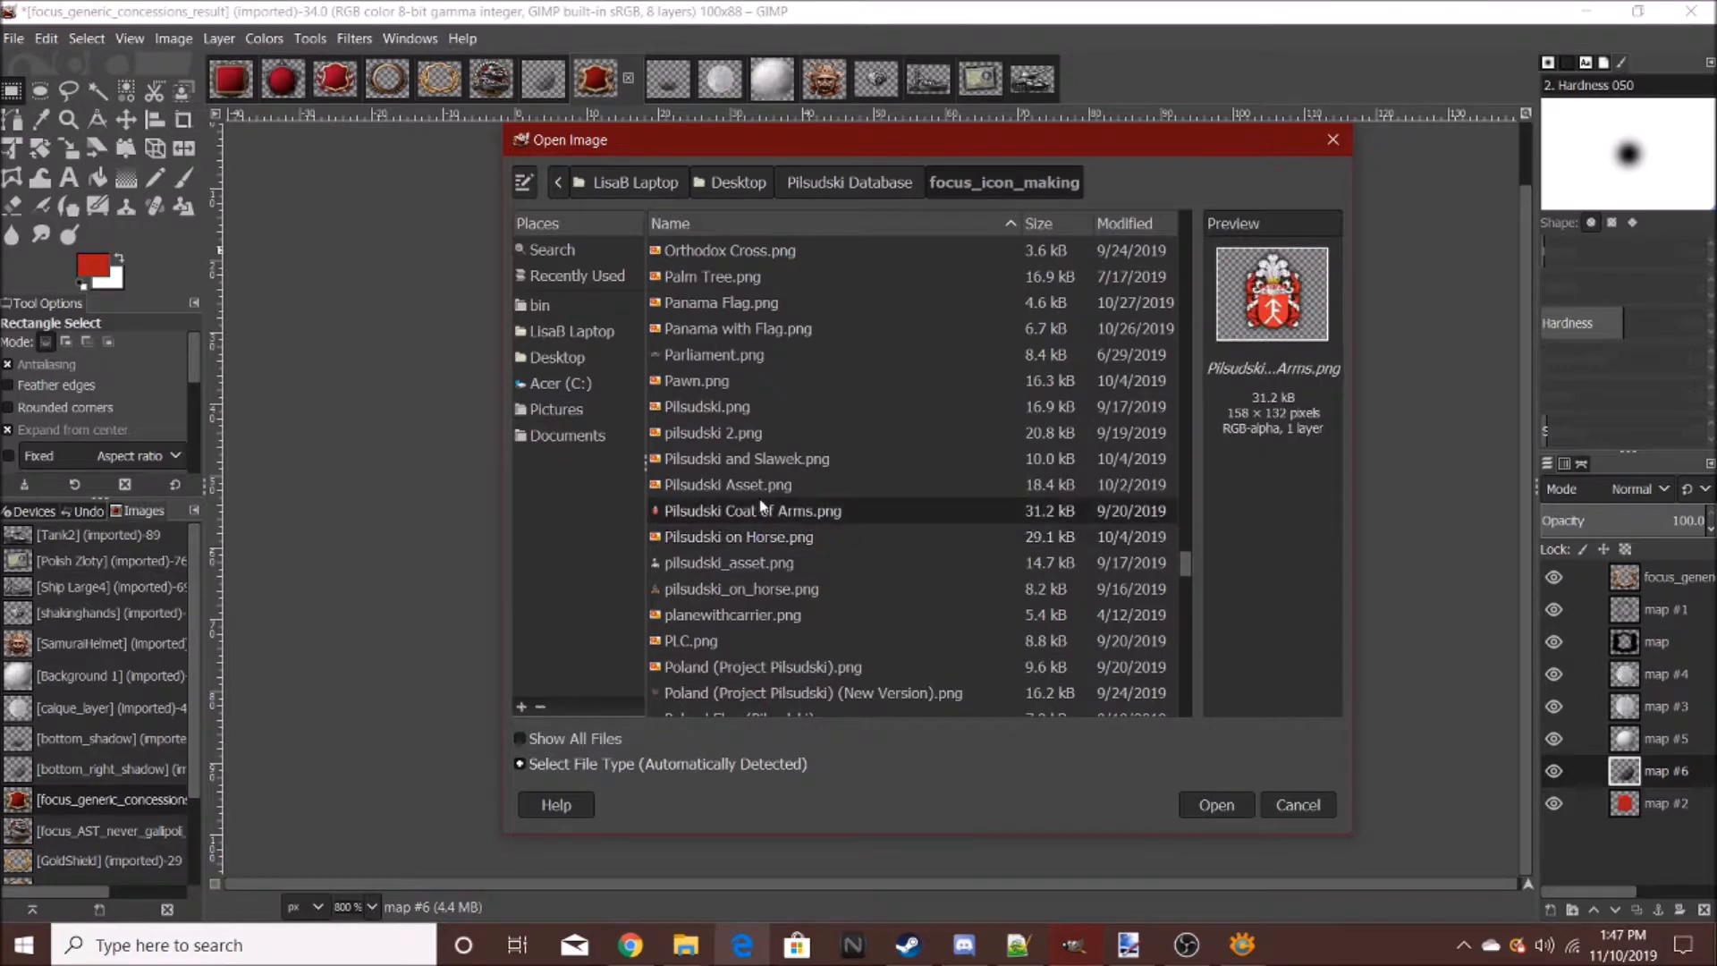
{"action": "left_click", "coordinate": [767, 536]}
{"action": "left_click", "coordinate": [744, 562]}
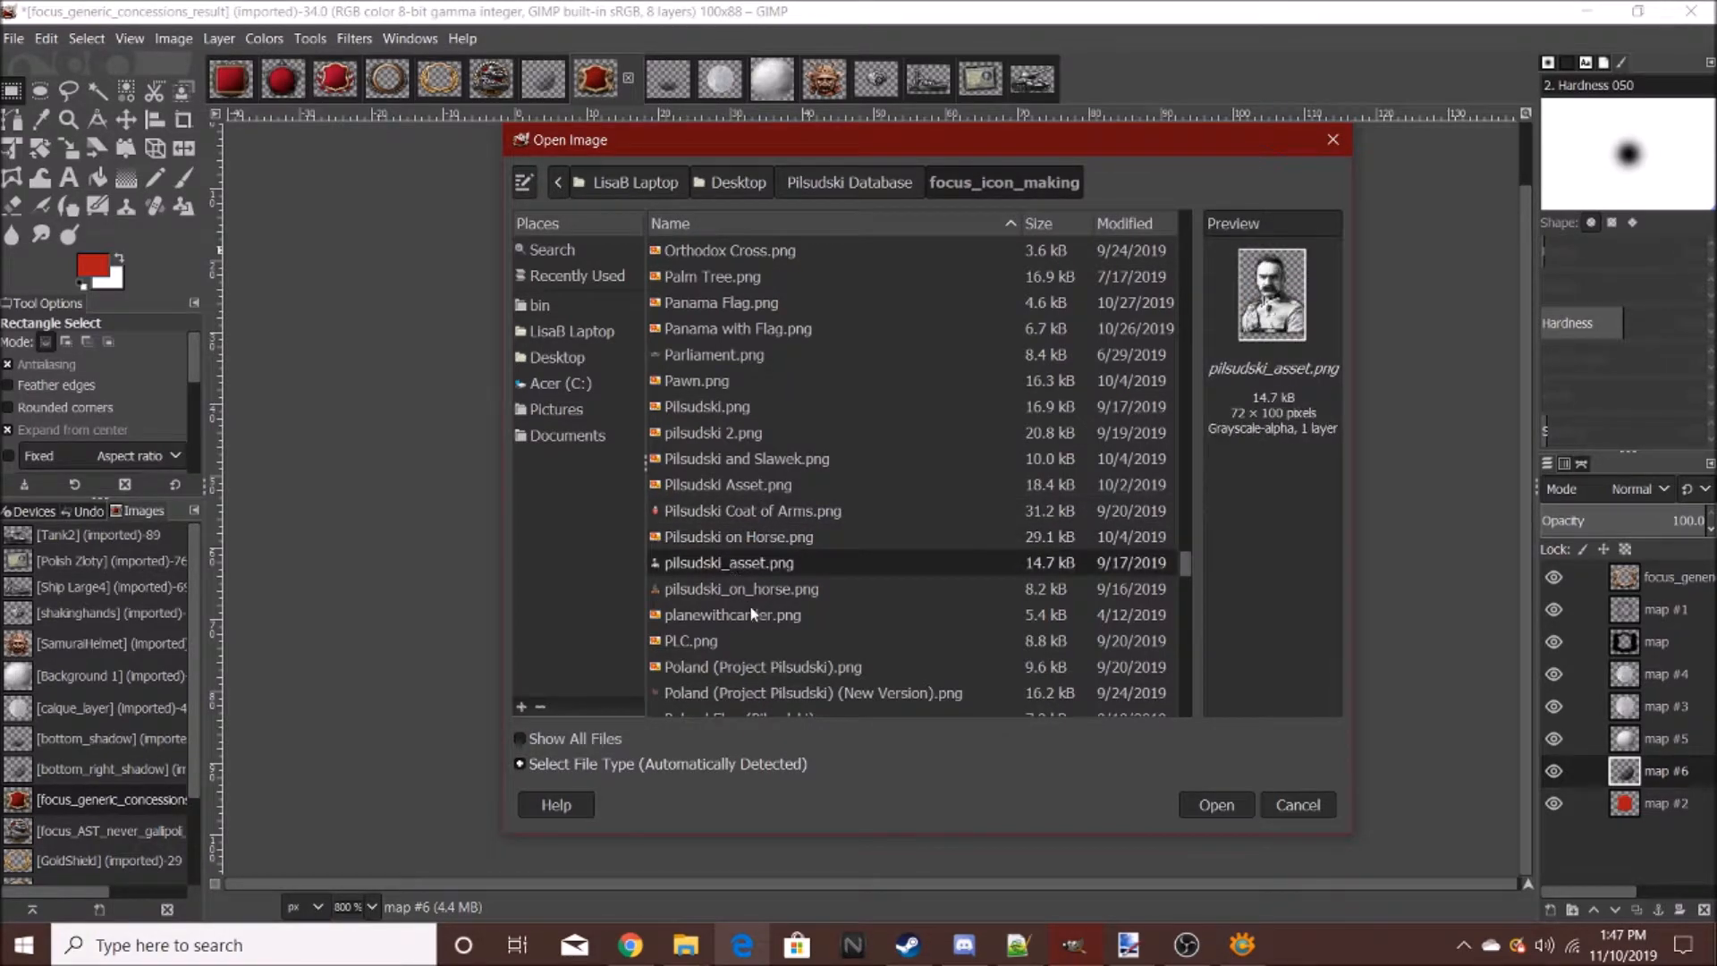
{"action": "left_click", "coordinate": [753, 615]}
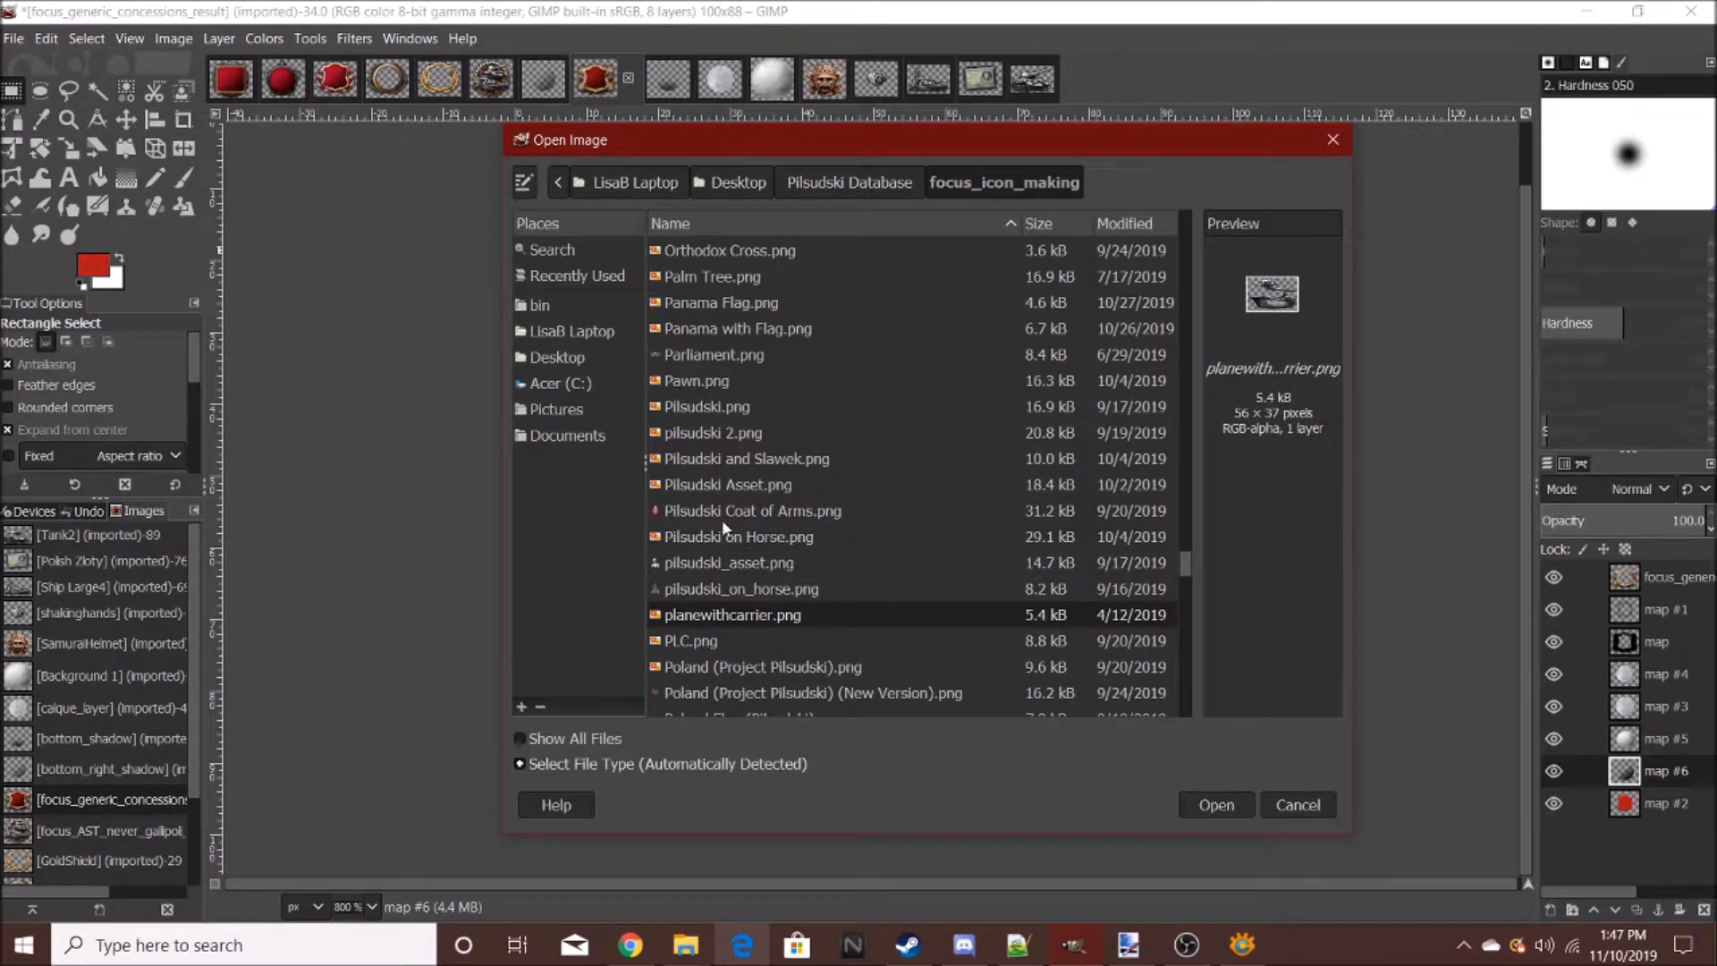
{"action": "left_click", "coordinate": [732, 484]}
{"action": "left_click", "coordinate": [734, 458]}
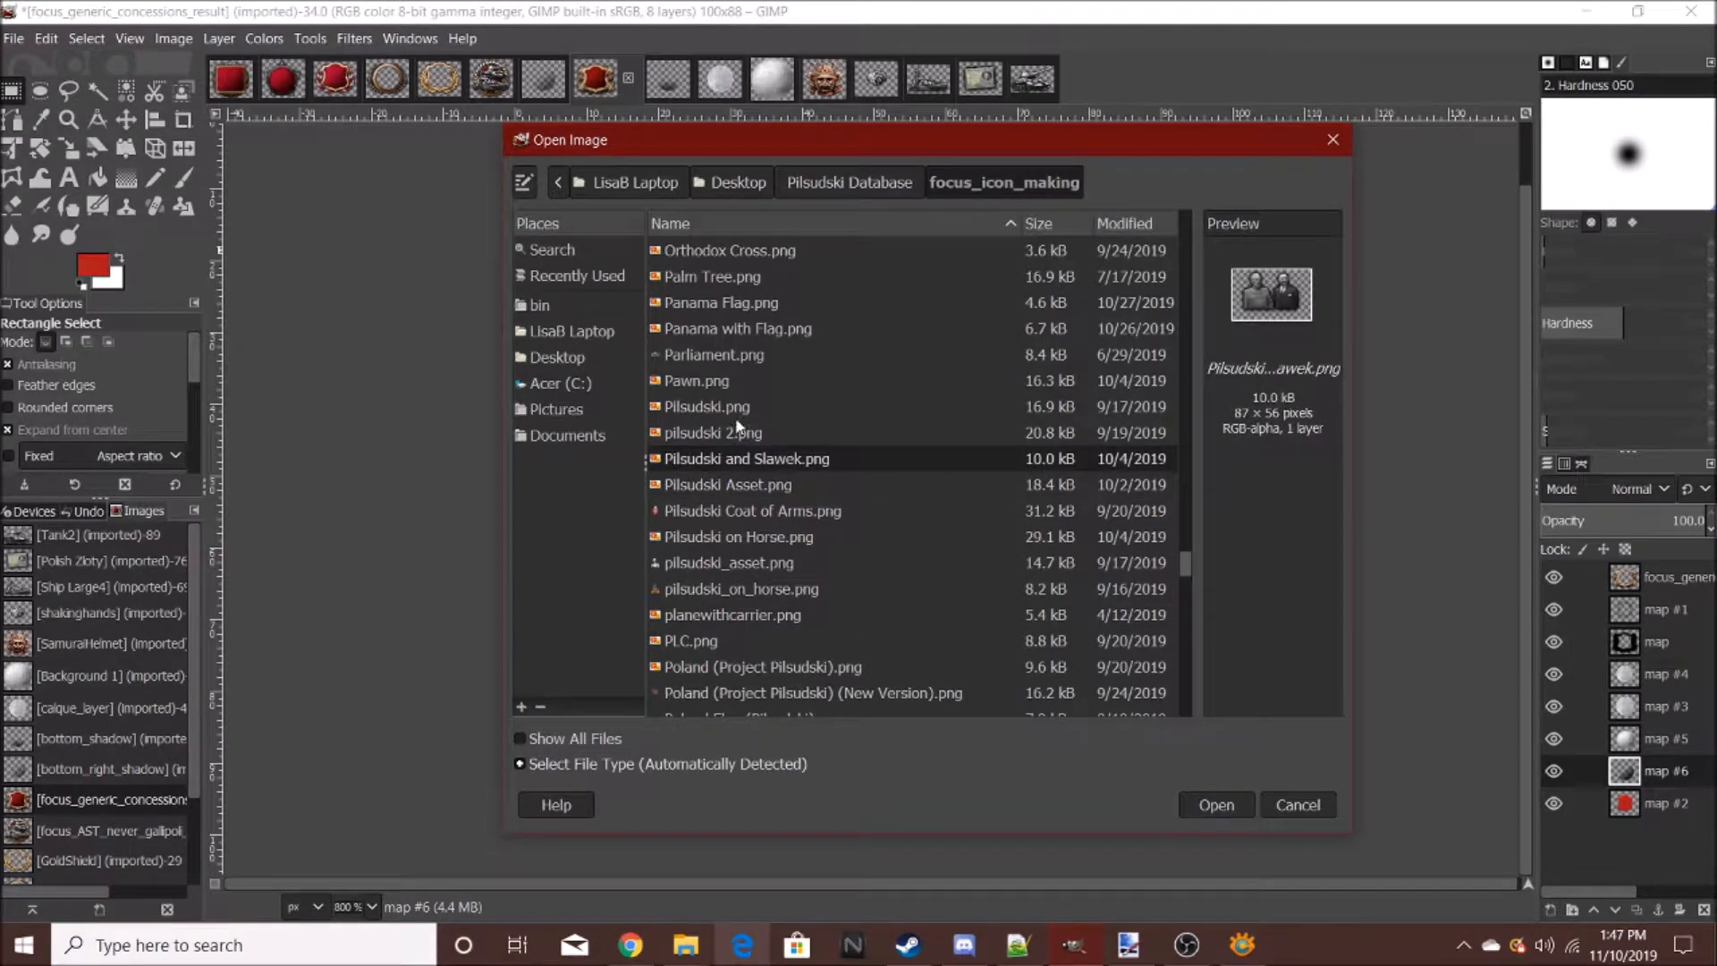
{"action": "left_click", "coordinate": [734, 407]}
{"action": "left_click", "coordinate": [743, 433]}
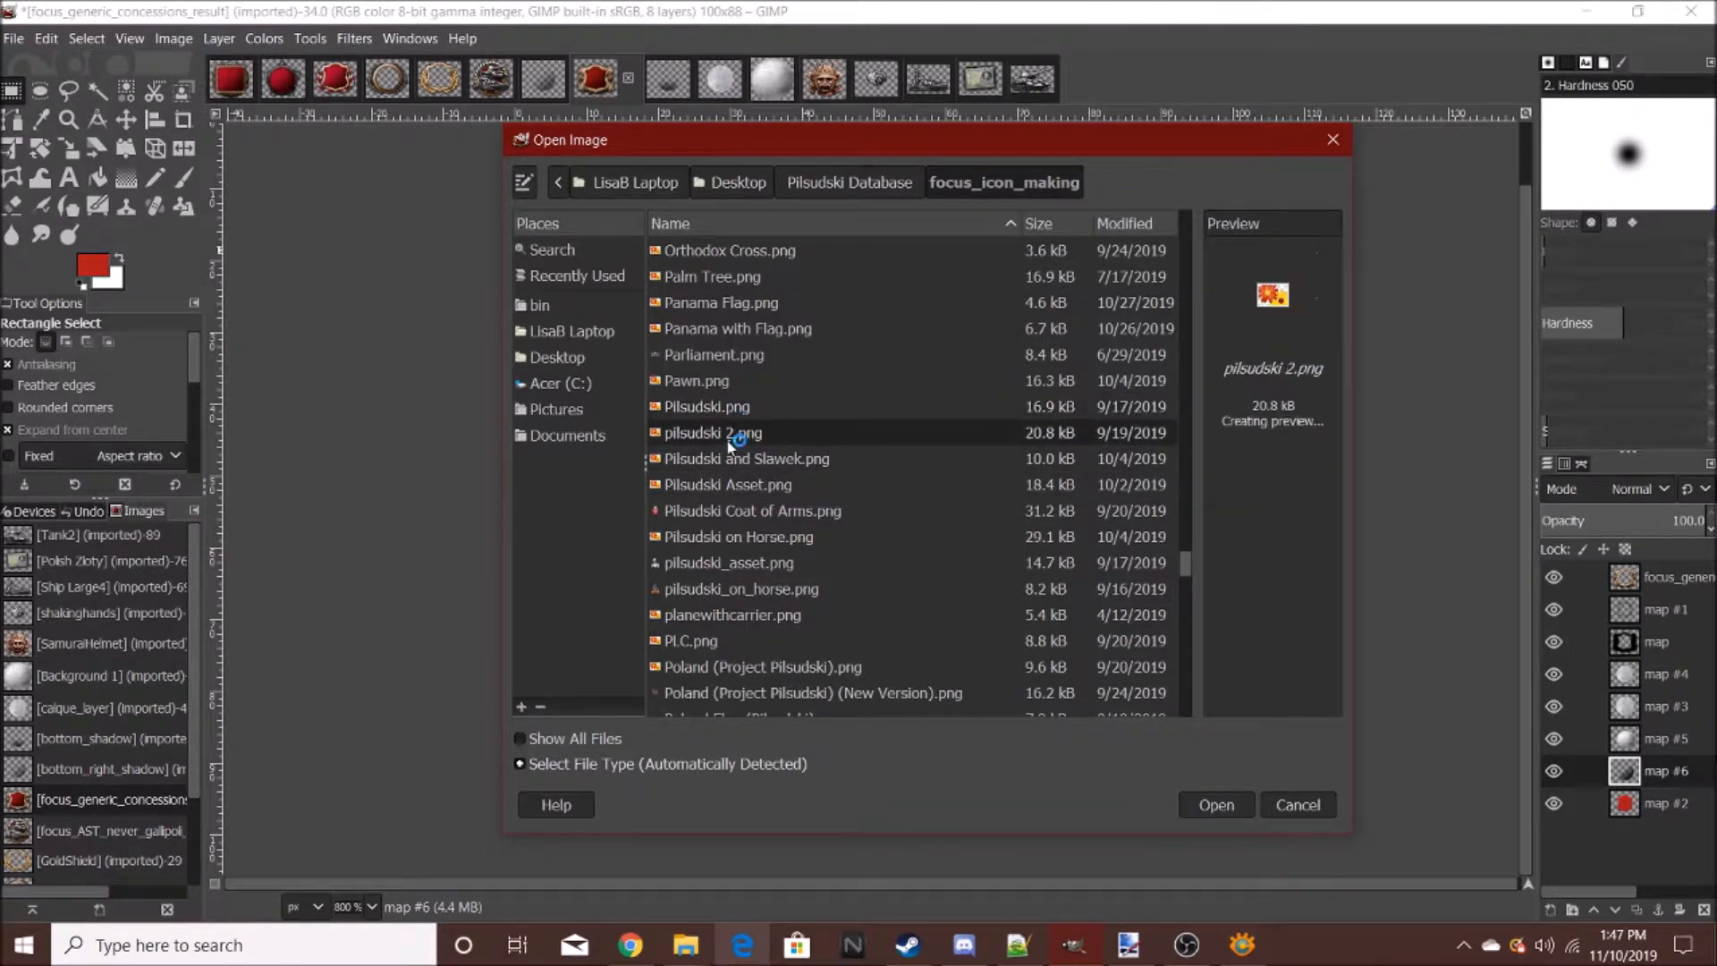
{"action": "left_click", "coordinate": [700, 382]}
{"action": "left_click", "coordinate": [700, 329]}
{"action": "left_click", "coordinate": [722, 588]}
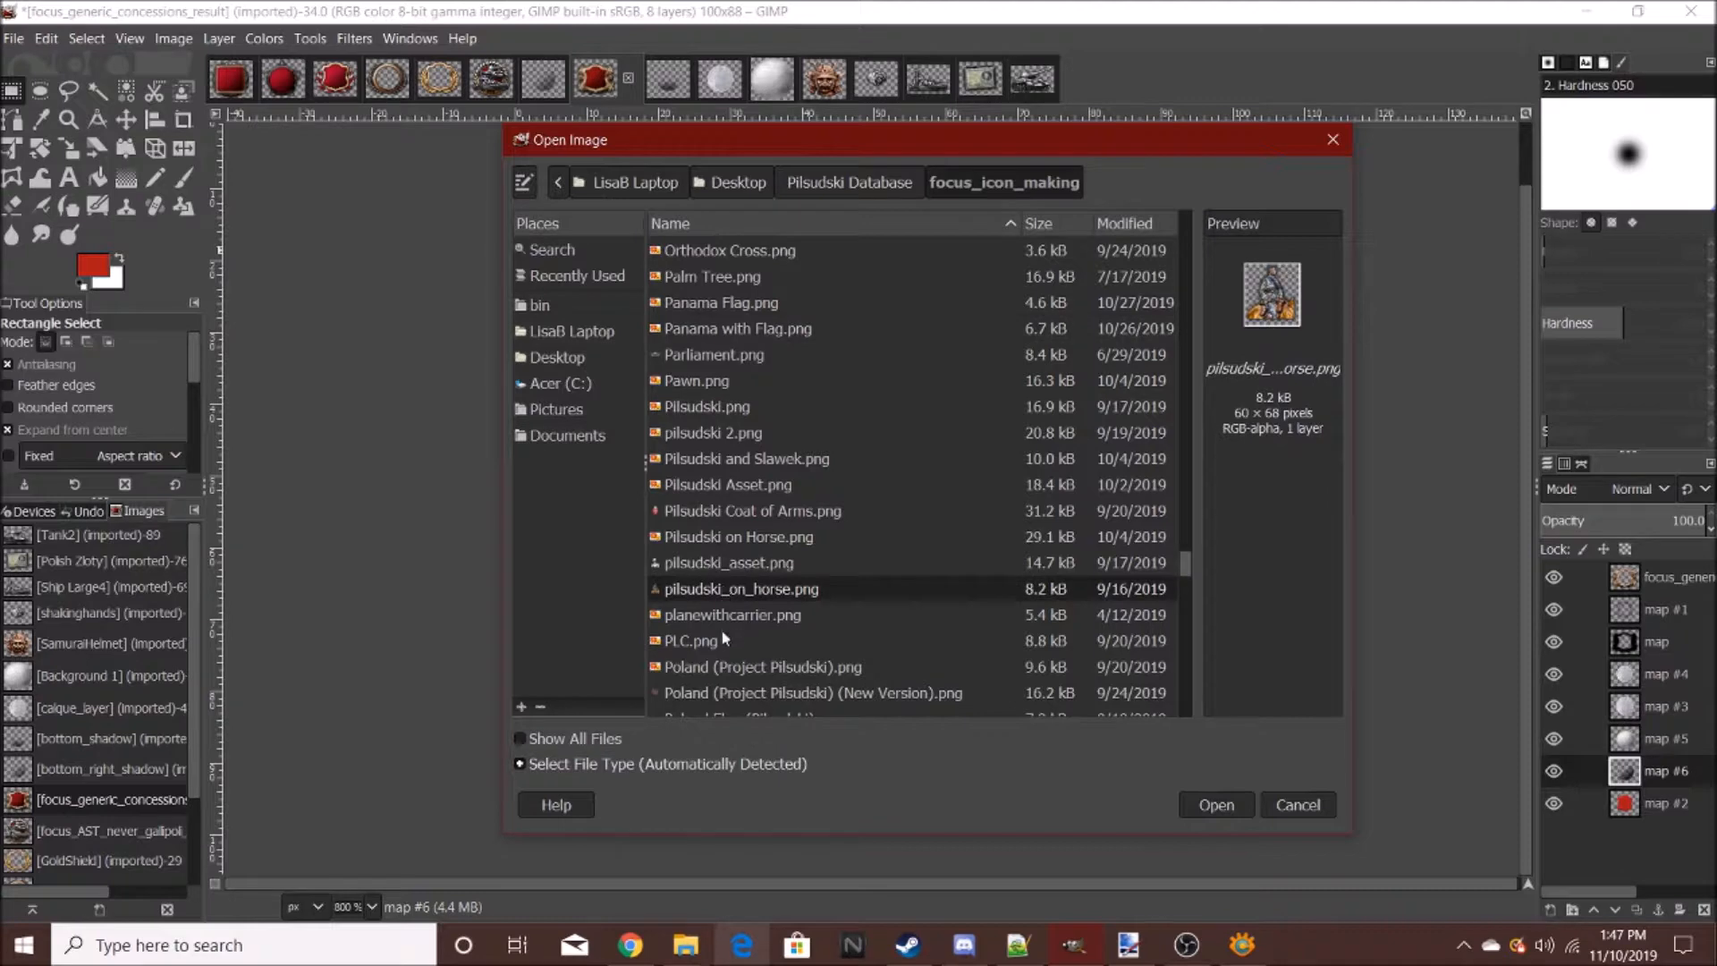
{"action": "left_click", "coordinate": [722, 638]}
{"action": "left_click", "coordinate": [717, 541]}
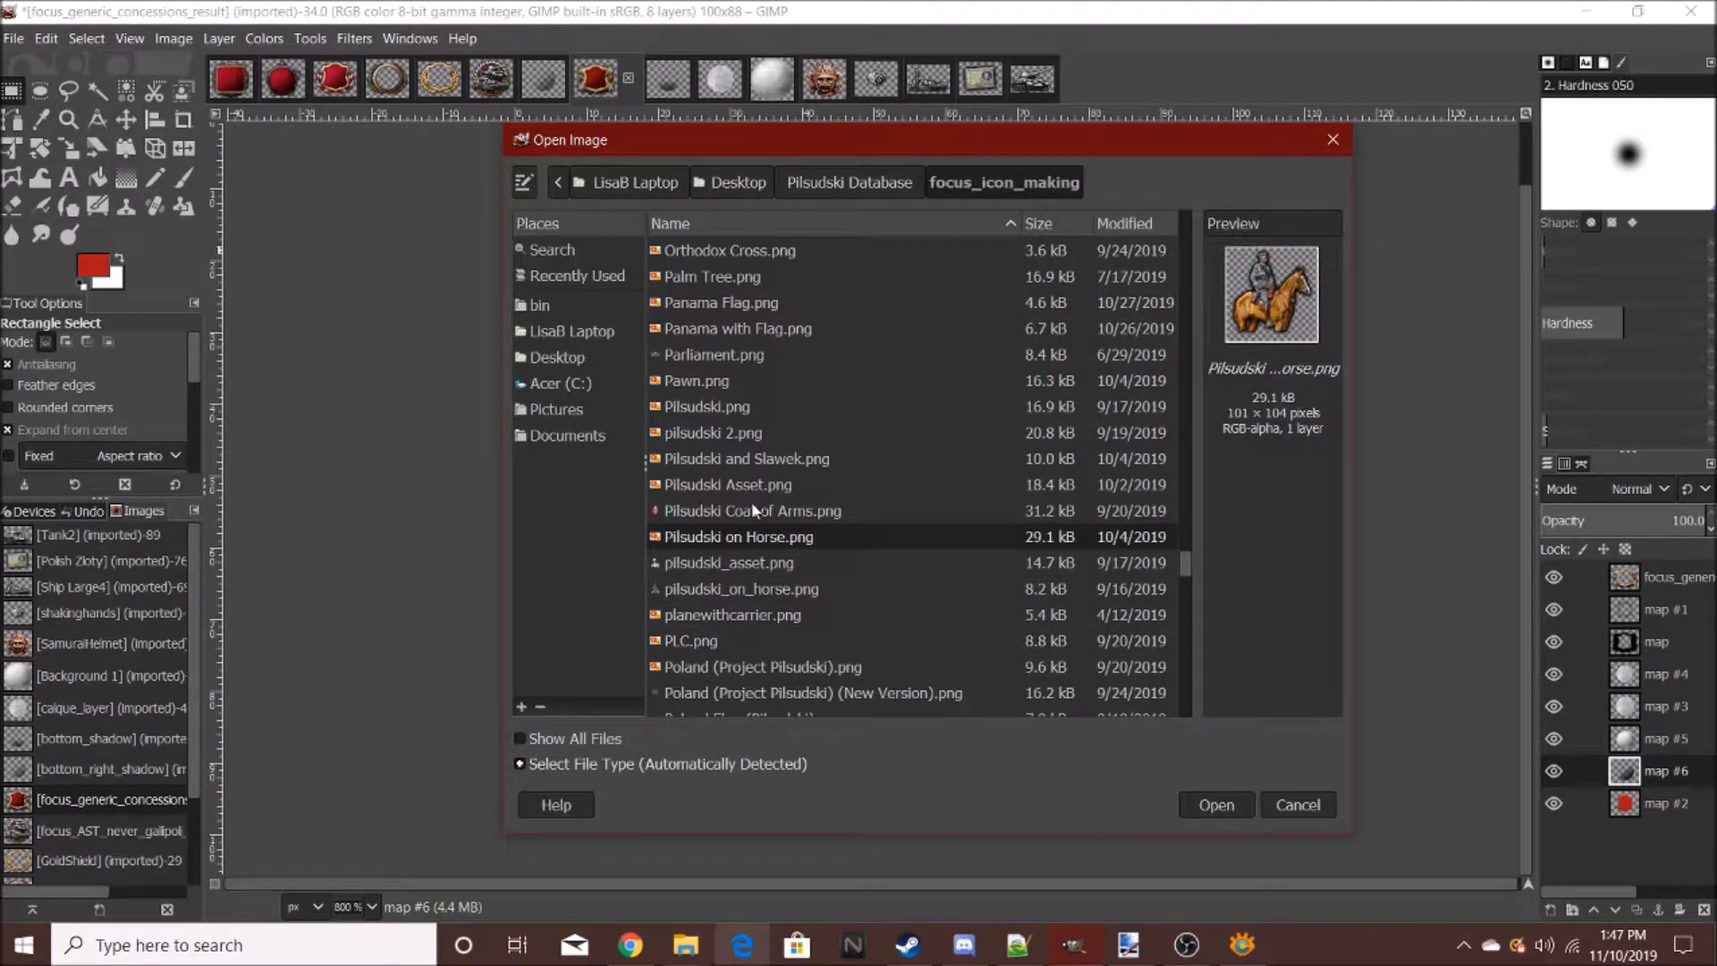
{"action": "left_click", "coordinate": [751, 505]}
{"action": "left_click", "coordinate": [753, 469]}
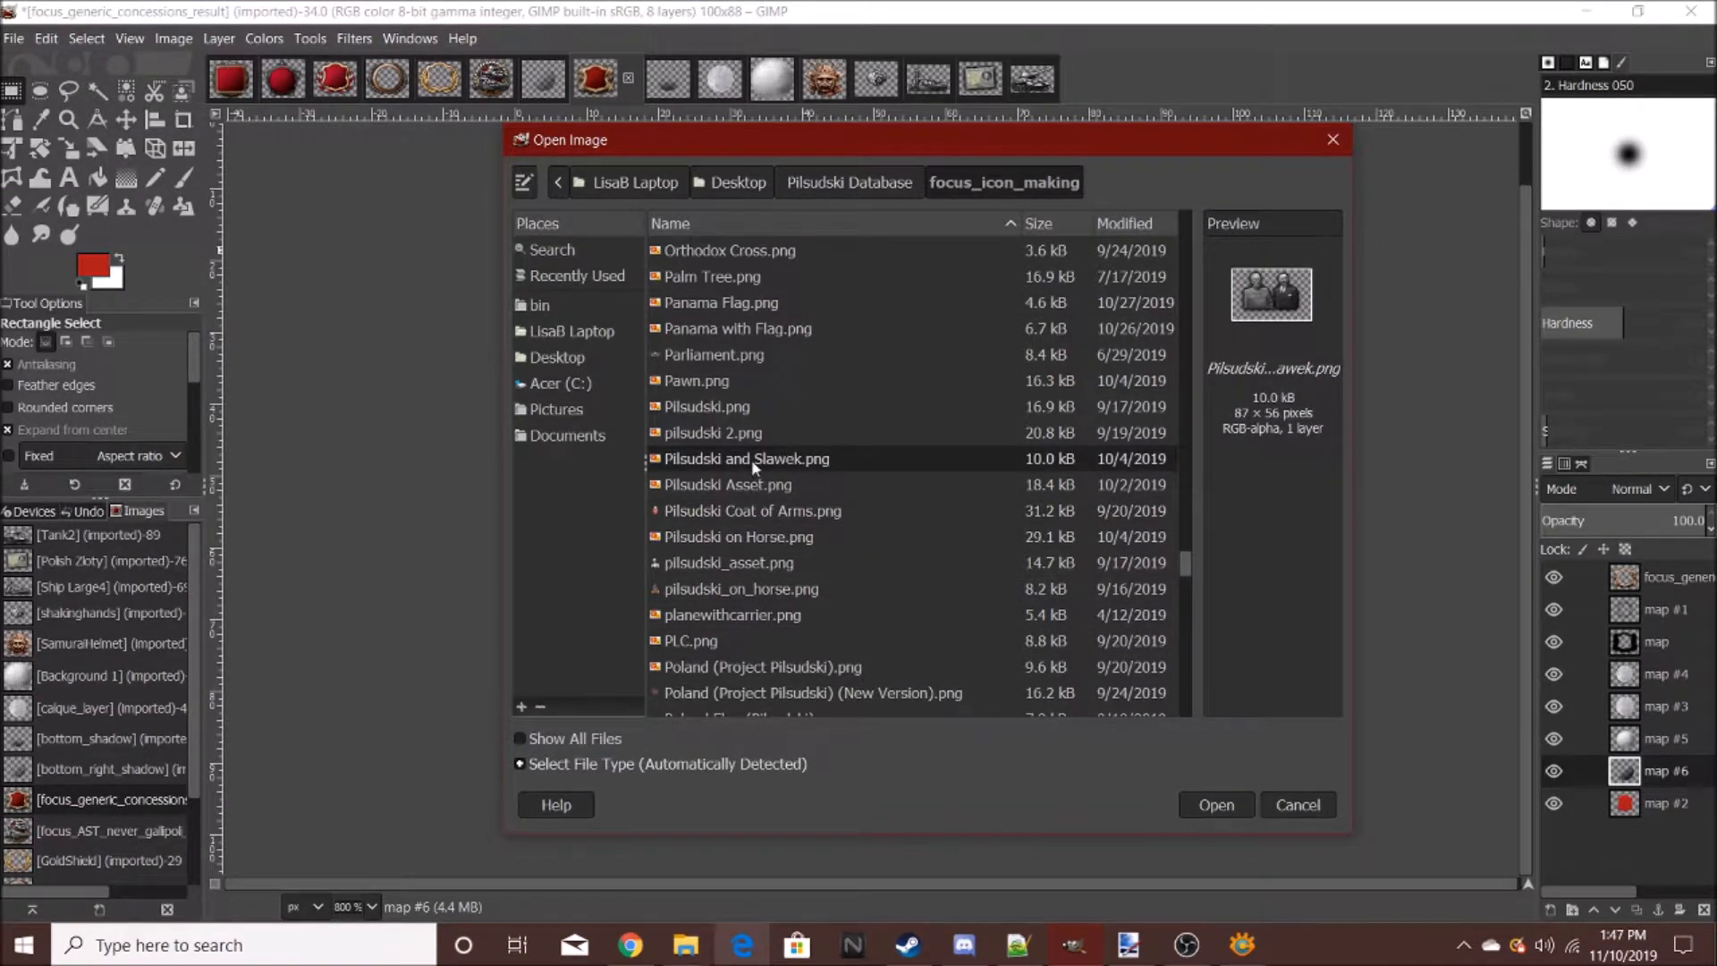
{"action": "left_click", "coordinate": [756, 487]}
{"action": "left_click", "coordinate": [760, 539]}
{"action": "left_click", "coordinate": [760, 586]}
{"action": "left_click", "coordinate": [755, 634]}
{"action": "scroll", "coordinate": [756, 628], "scroll_direction": "down", "scroll_amount": 1}
{"action": "left_click", "coordinate": [757, 553]}
{"action": "left_click", "coordinate": [771, 633]}
- Preview the files further up the list, including Nobility.png and the Napoleon images, and open napoleonic_bee.png
{"action": "scroll", "coordinate": [784, 545], "scroll_direction": "up", "scroll_amount": 3}
{"action": "left_click", "coordinate": [785, 542]}
{"action": "left_click", "coordinate": [792, 488]}
{"action": "left_click", "coordinate": [778, 409]}
{"action": "left_click", "coordinate": [777, 357]}
{"action": "scroll", "coordinate": [823, 469], "scroll_direction": "up", "scroll_amount": 3}
{"action": "left_click", "coordinate": [824, 470]}
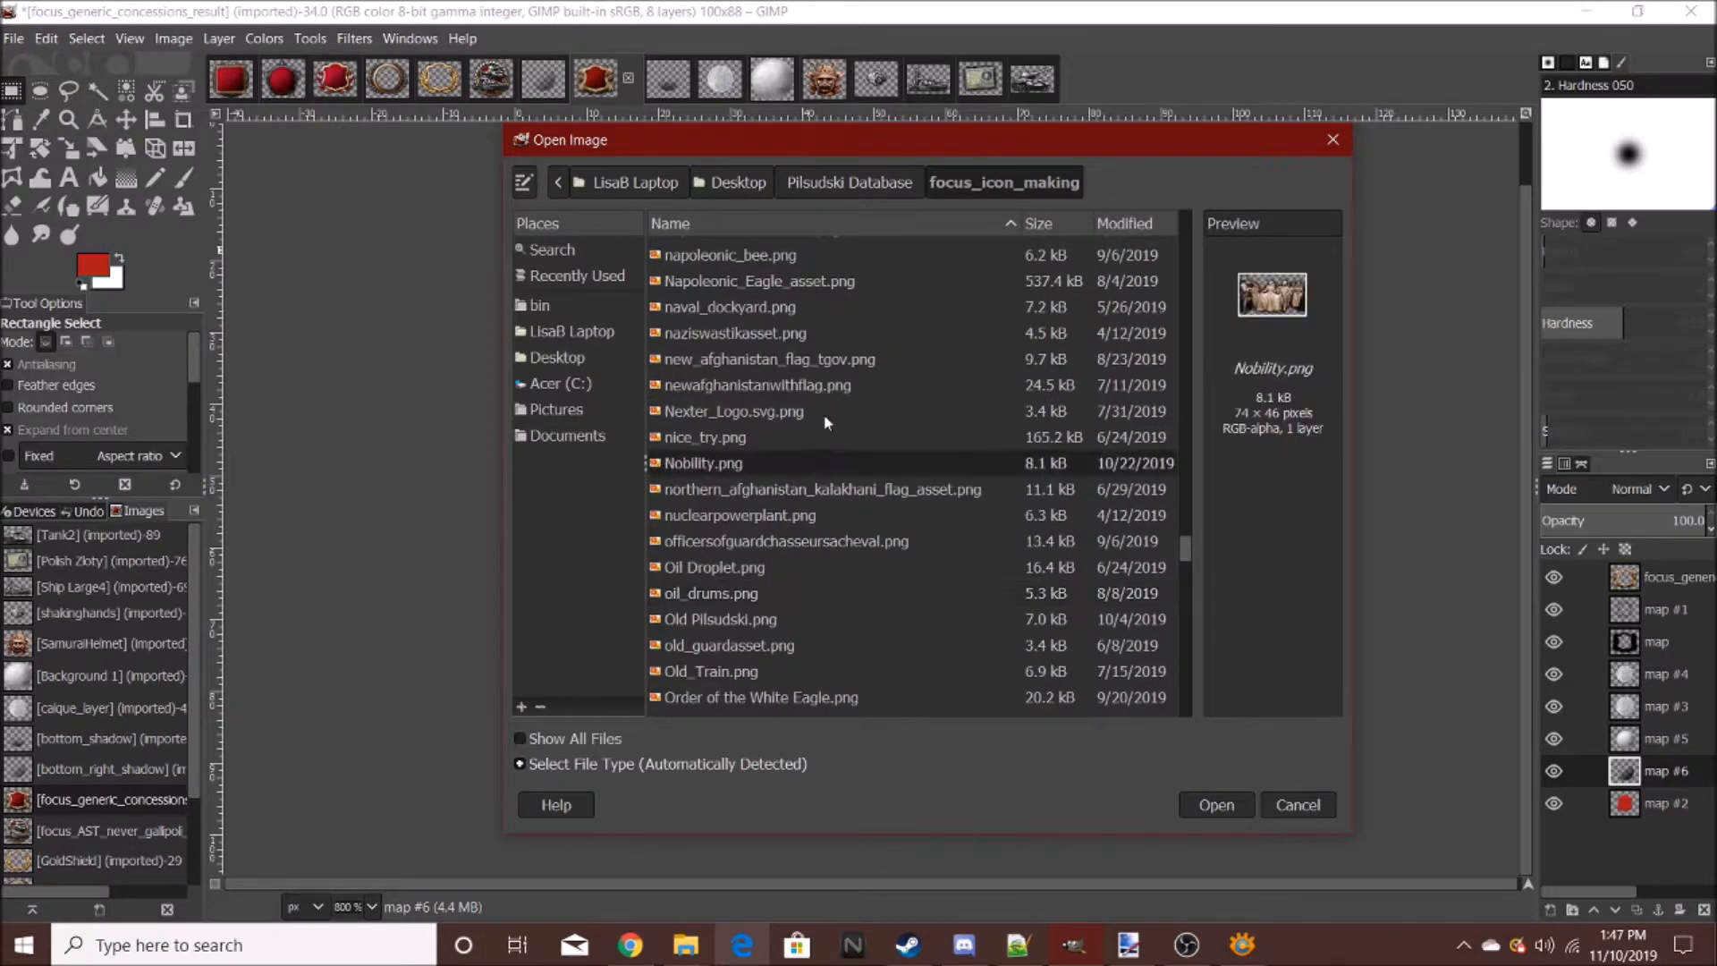
{"action": "left_click", "coordinate": [824, 415]}
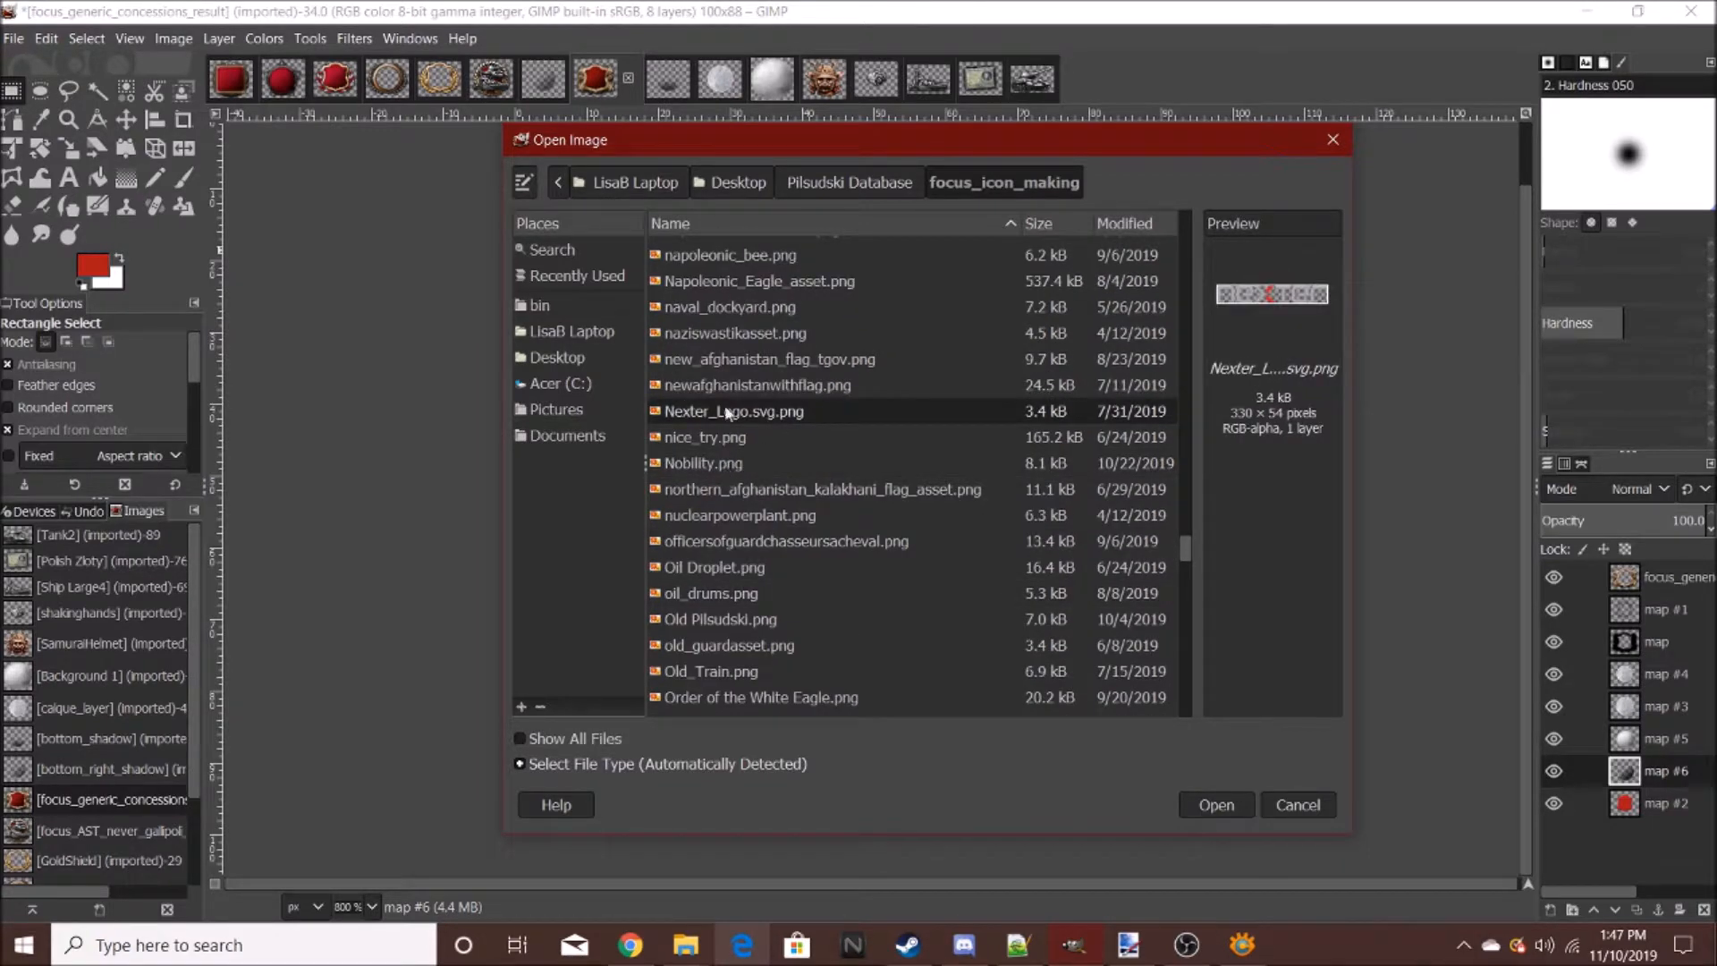
{"action": "left_click", "coordinate": [749, 334]}
{"action": "left_click", "coordinate": [755, 306]}
{"action": "scroll", "coordinate": [787, 581], "scroll_direction": "up", "scroll_amount": 3}
{"action": "left_click", "coordinate": [734, 495]}
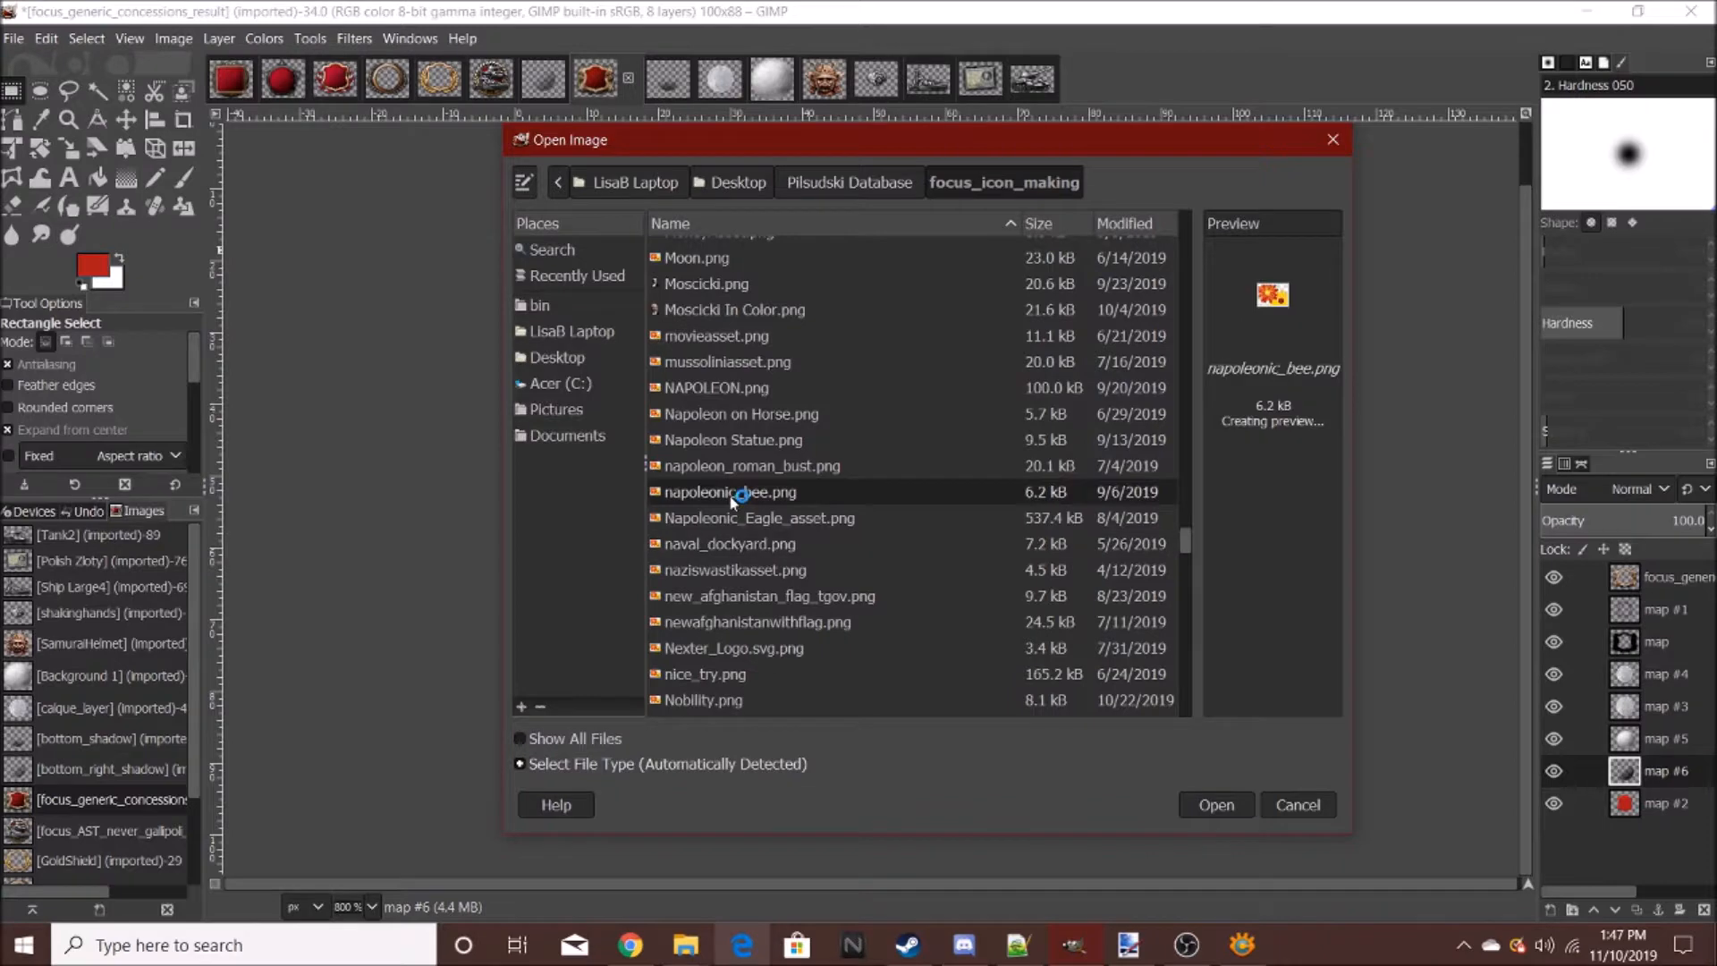
{"action": "left_click", "coordinate": [744, 418]}
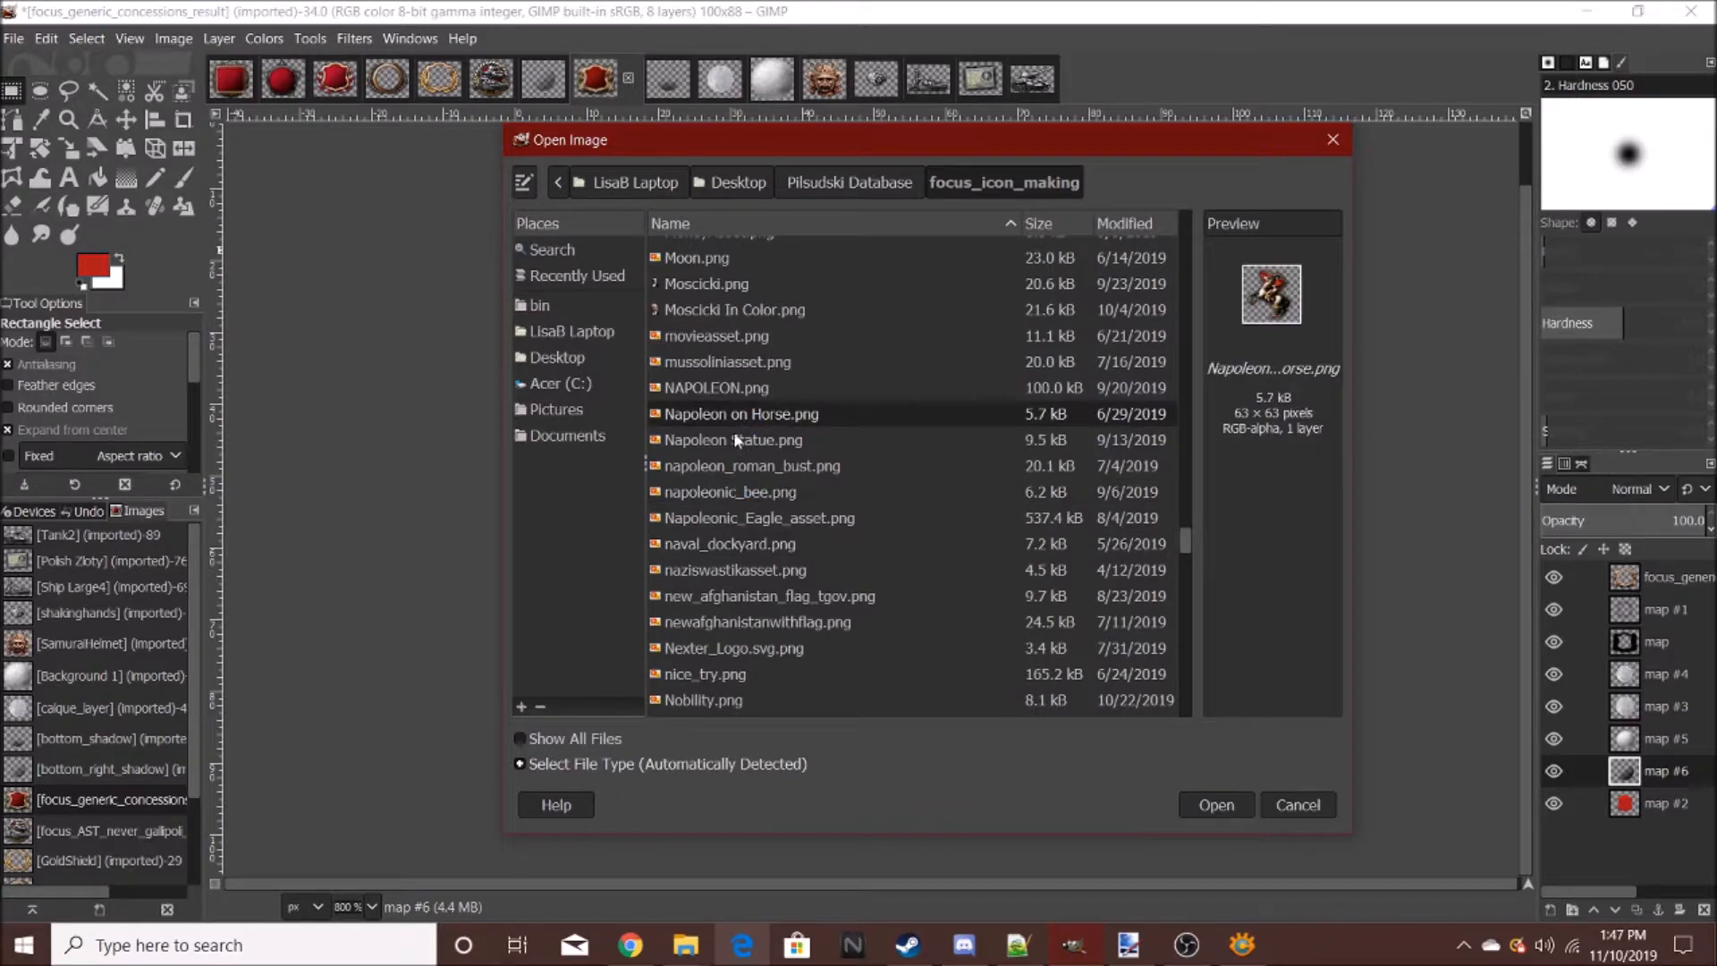
{"action": "left_click", "coordinate": [735, 465]}
{"action": "double_click", "coordinate": [732, 491]}
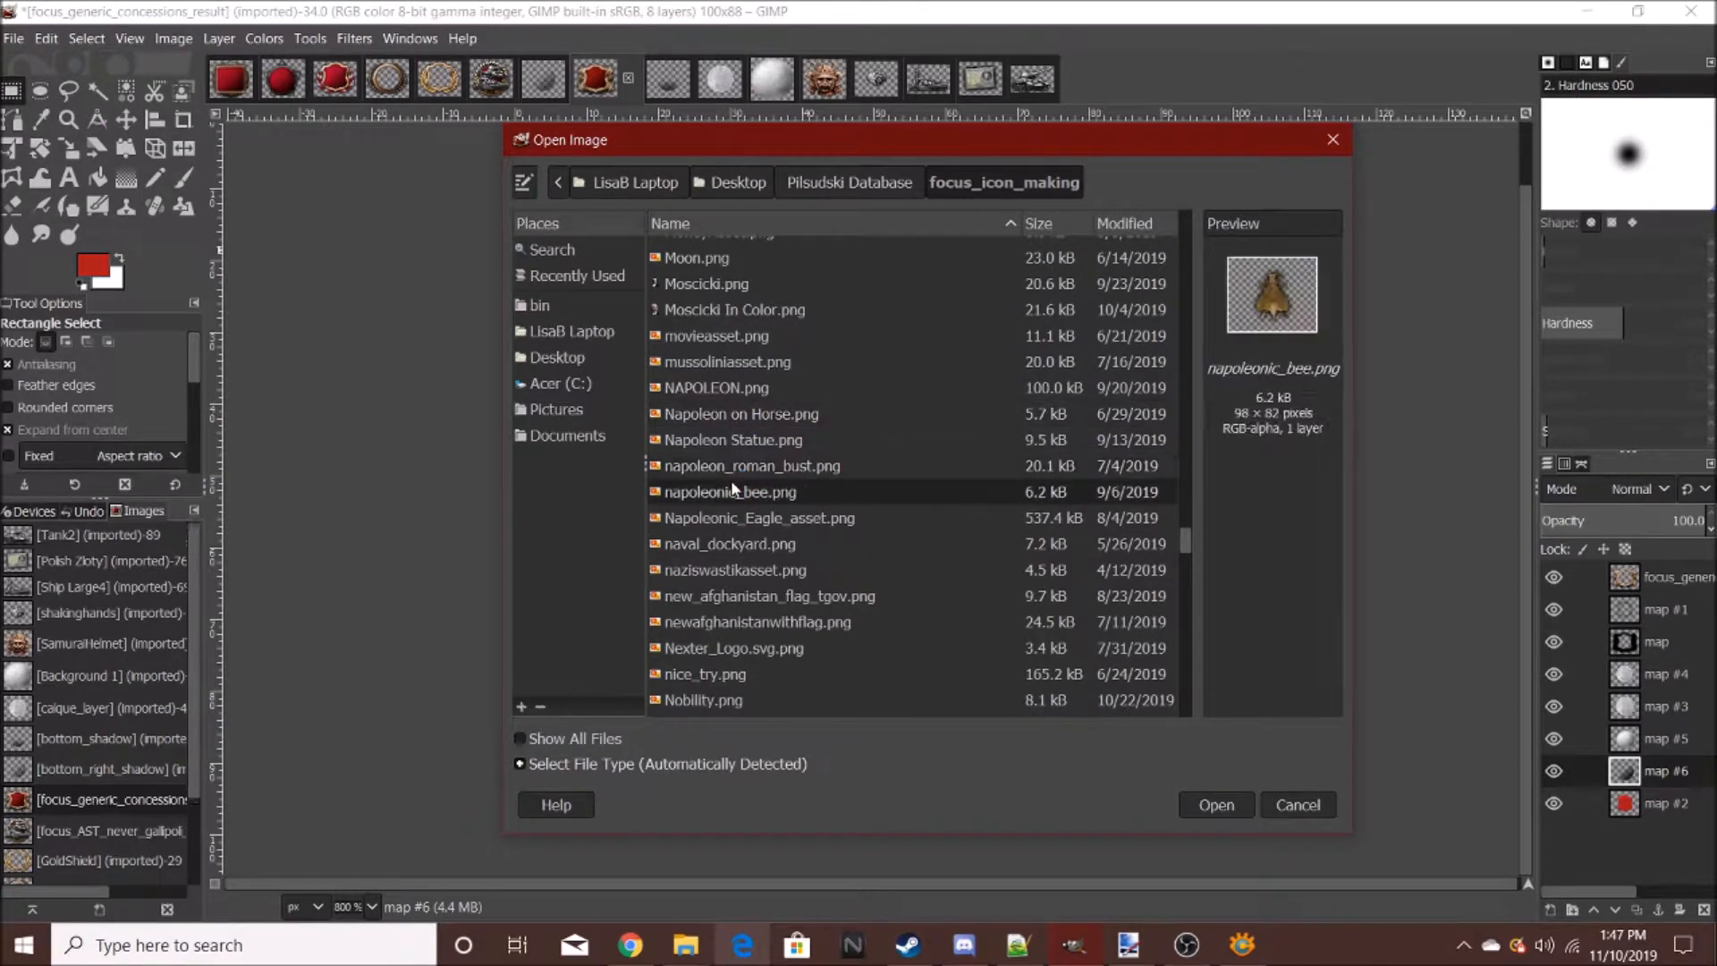
{"action": "scroll", "coordinate": [895, 463], "scroll_direction": "up", "scroll_amount": 3}
{"action": "scroll", "coordinate": [790, 660], "scroll_direction": "down", "scroll_amount": 5}
{"action": "scroll", "coordinate": [770, 695], "scroll_direction": "up", "scroll_amount": 5}
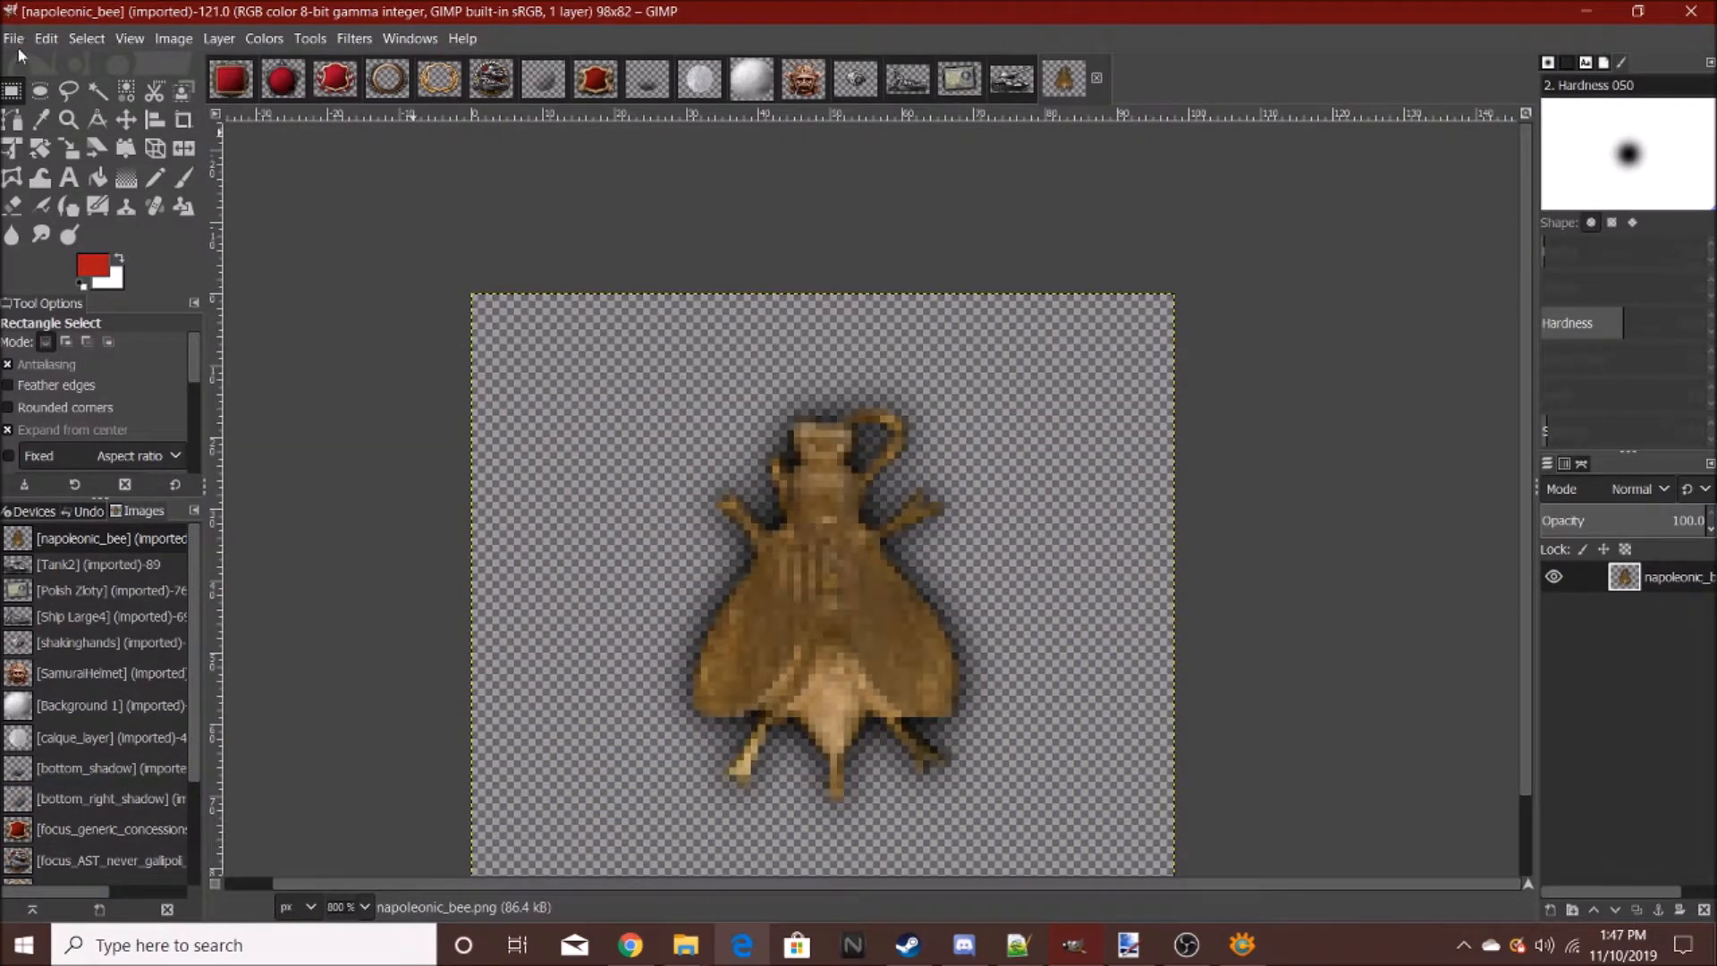
- Preview the minister, map and marshal files in the focus_icon_making folder and open marshal_lannes.png
{"action": "left_click", "coordinate": [13, 39]}
{"action": "left_click", "coordinate": [54, 115]}
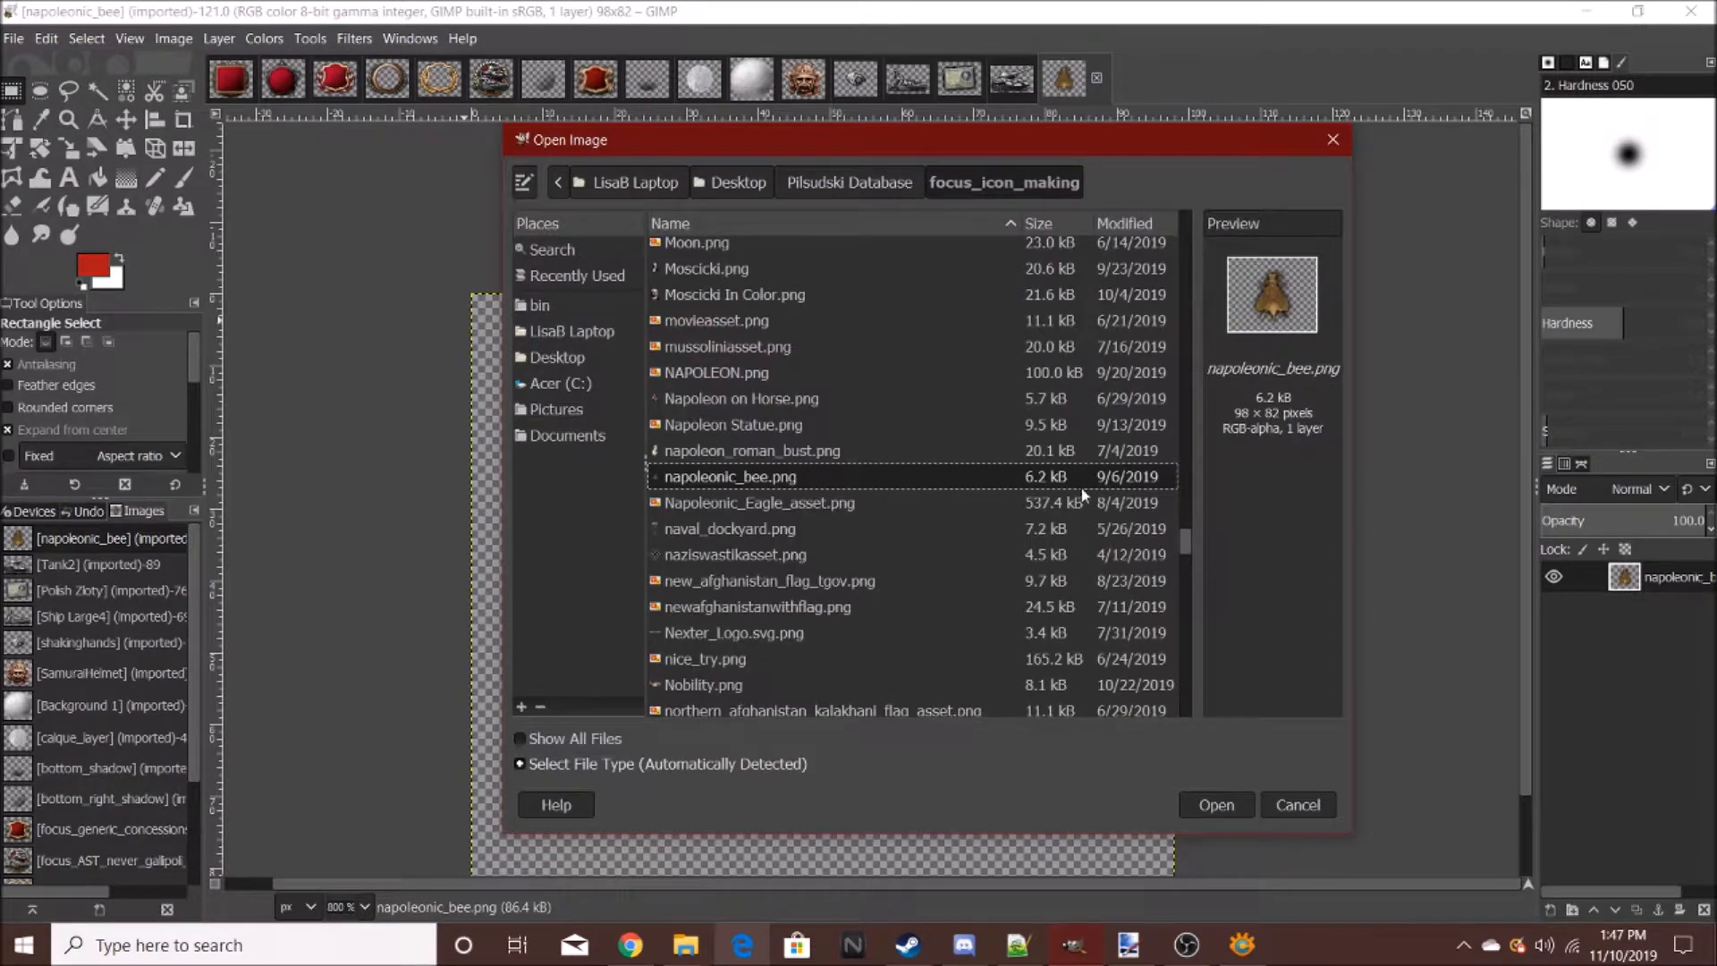
{"action": "scroll", "coordinate": [905, 568], "scroll_direction": "up", "scroll_amount": 5}
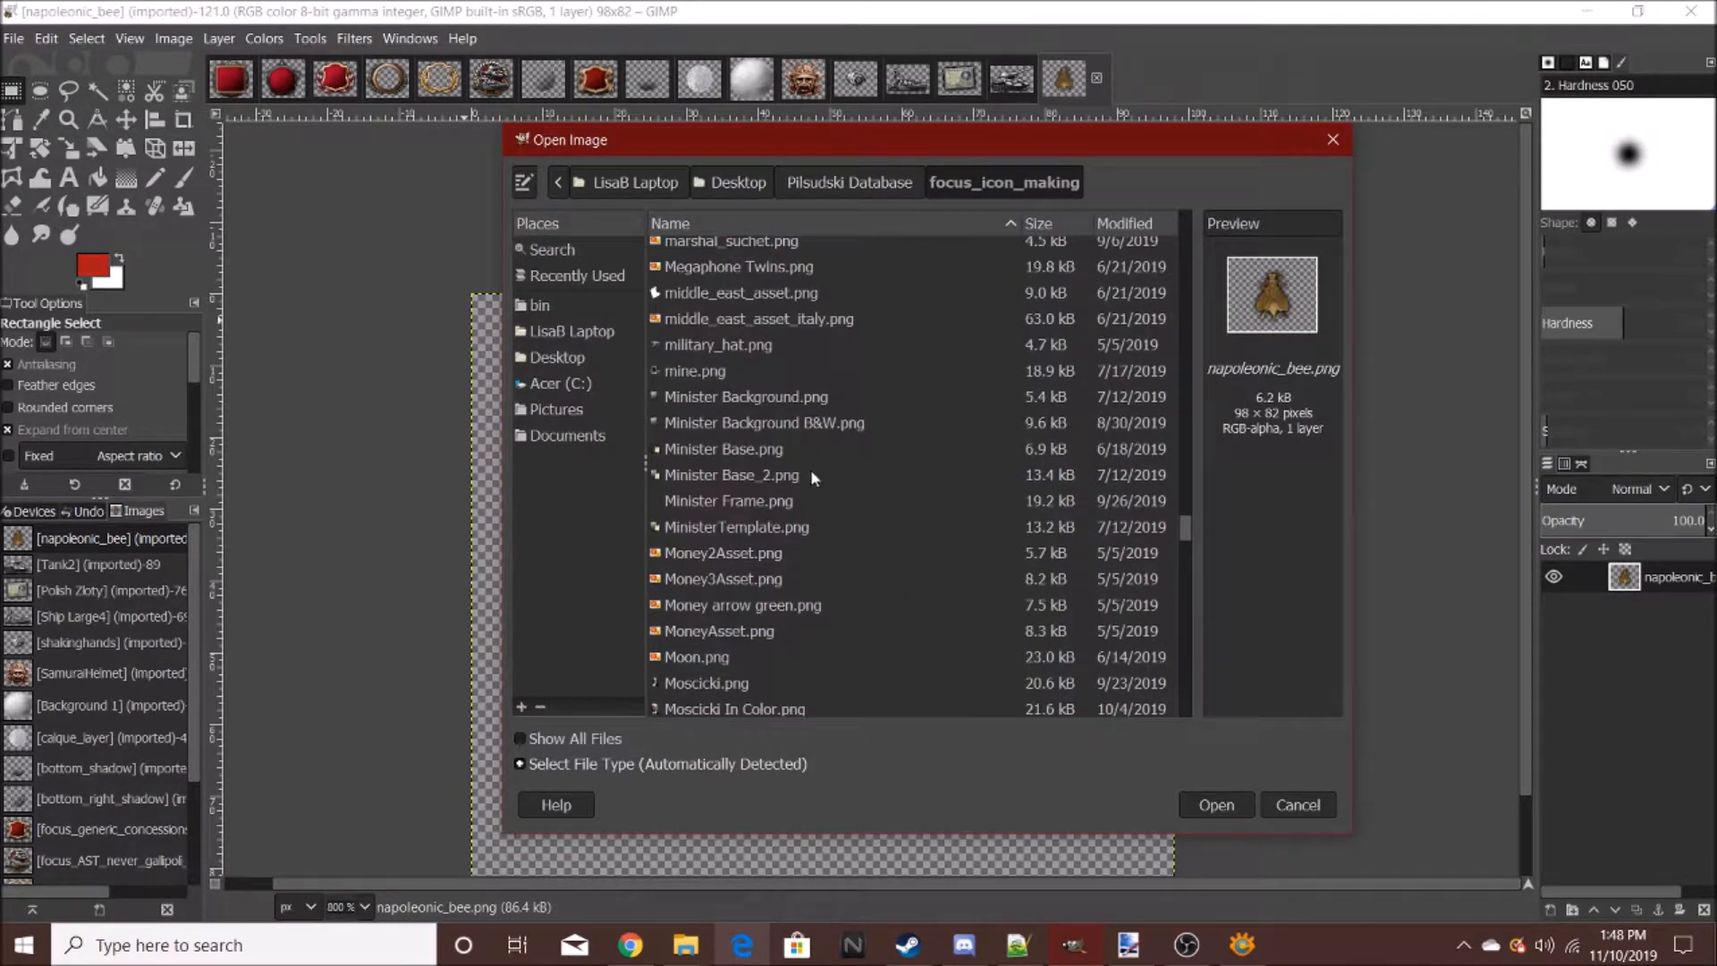
{"action": "left_click", "coordinate": [748, 478]}
{"action": "left_click", "coordinate": [784, 662]}
{"action": "scroll", "coordinate": [796, 579], "scroll_direction": "up", "scroll_amount": 5}
{"action": "left_click", "coordinate": [796, 573]}
{"action": "left_click", "coordinate": [771, 491]}
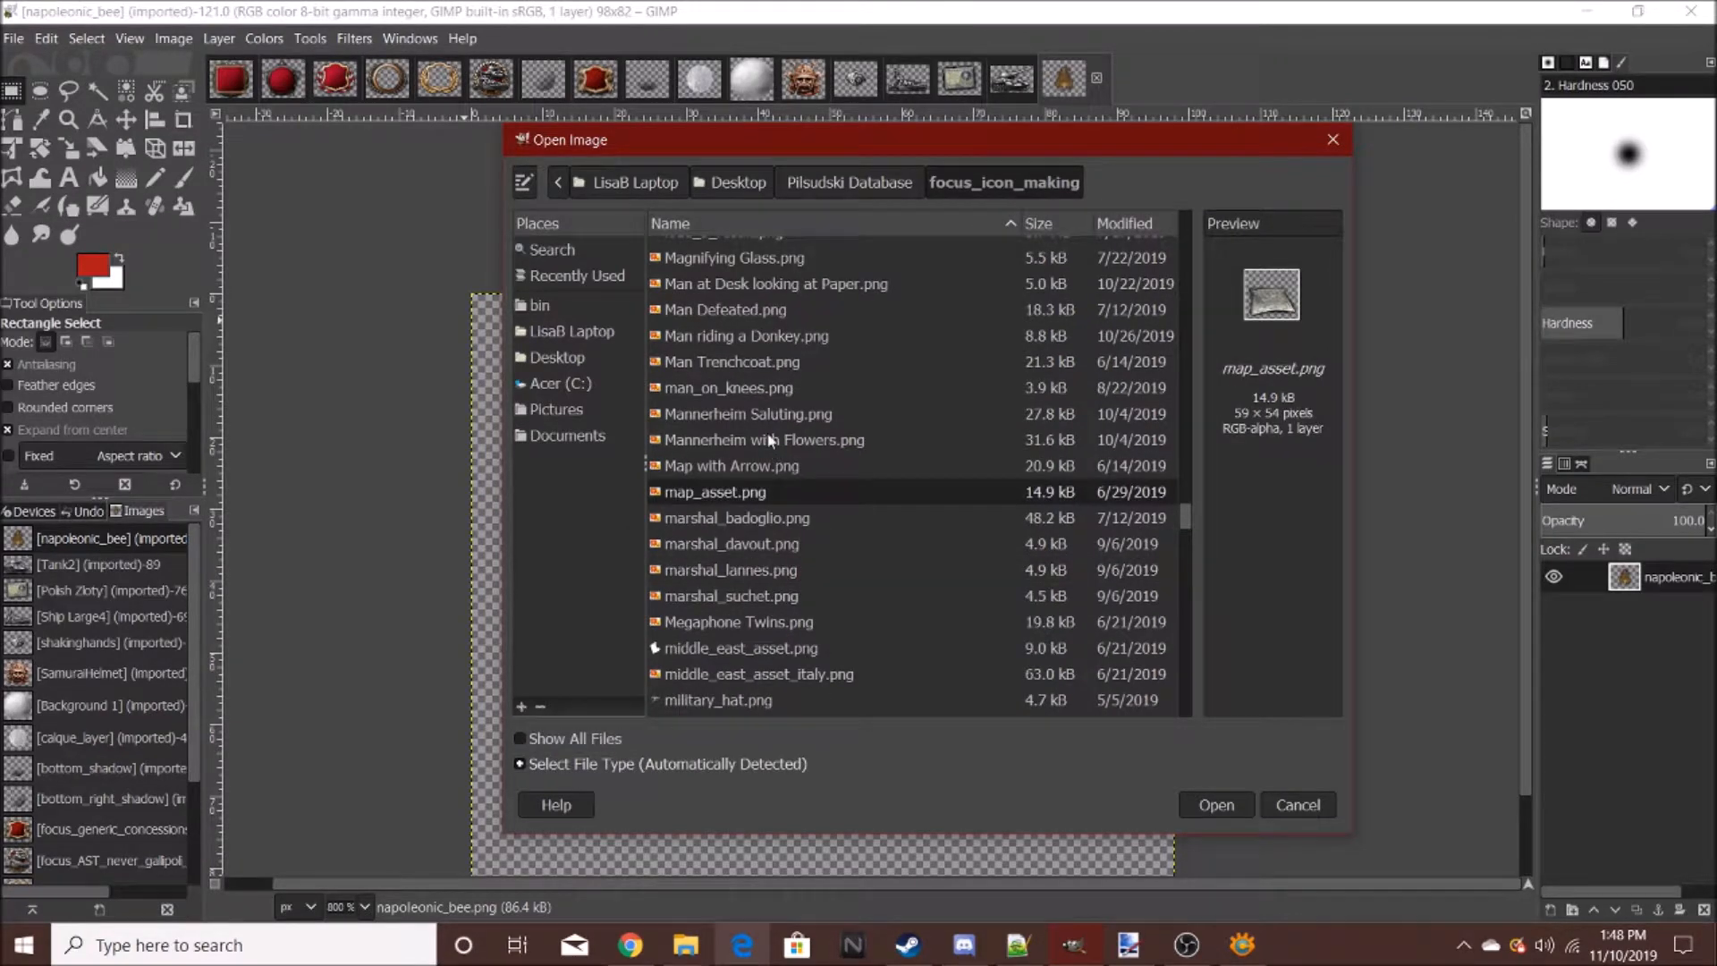
{"action": "left_click", "coordinate": [738, 550]}
{"action": "left_click", "coordinate": [739, 594]}
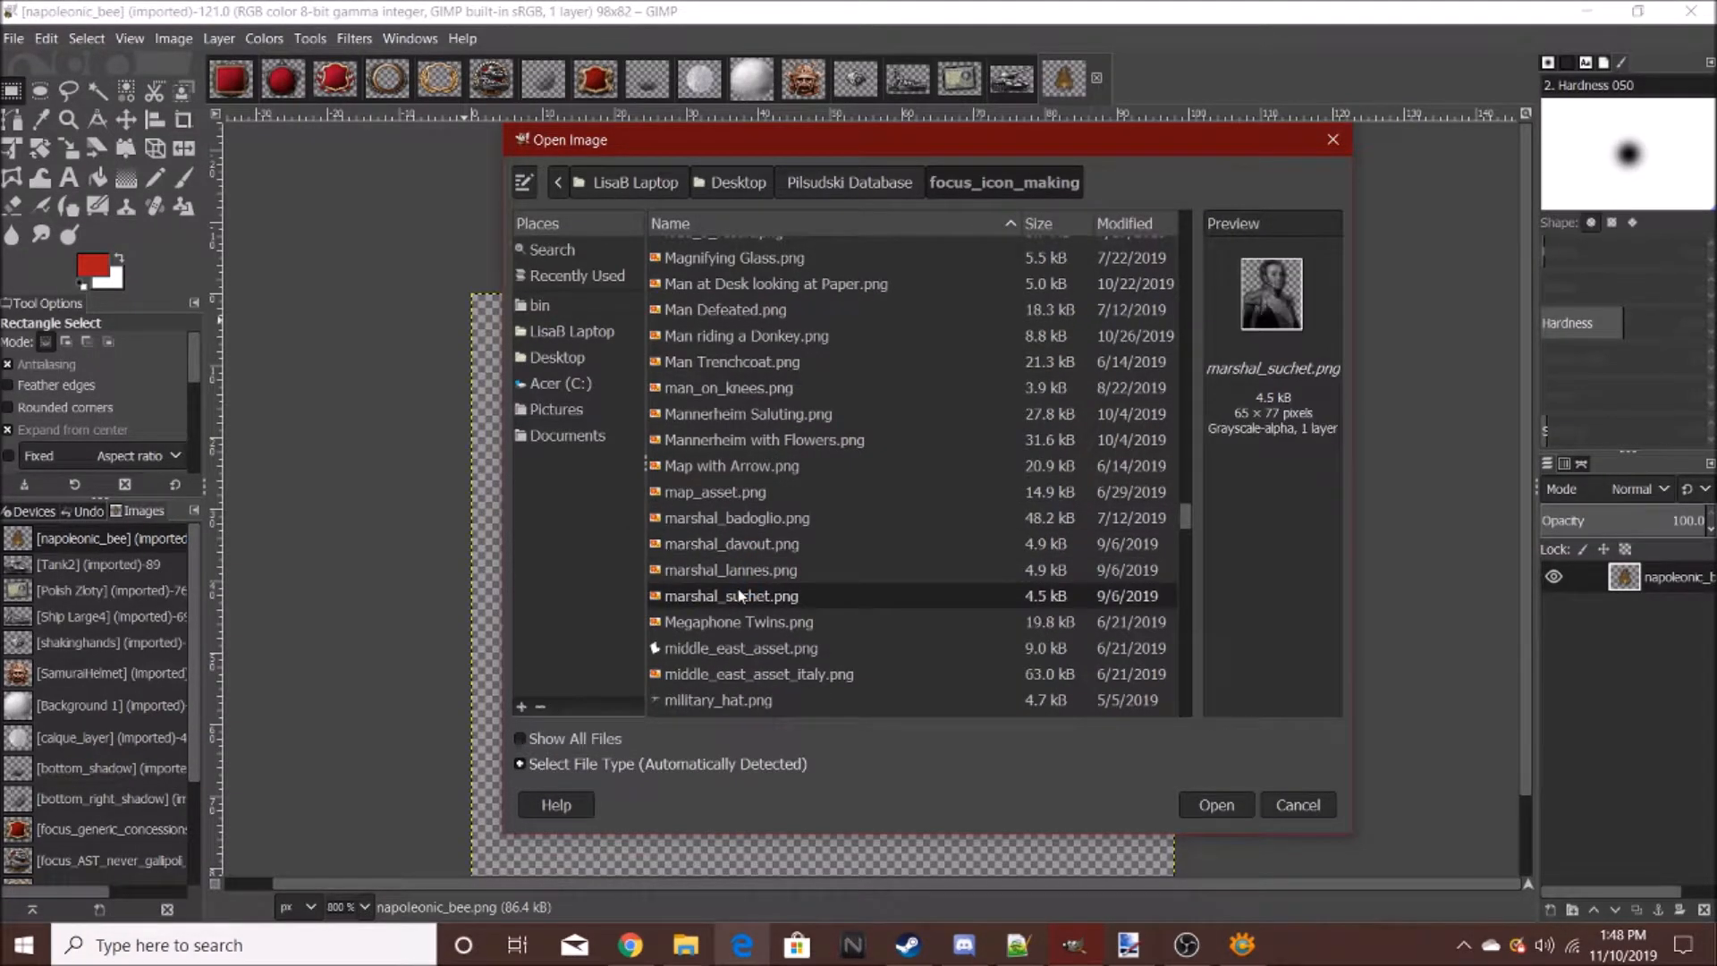
{"action": "double_click", "coordinate": [736, 570]}
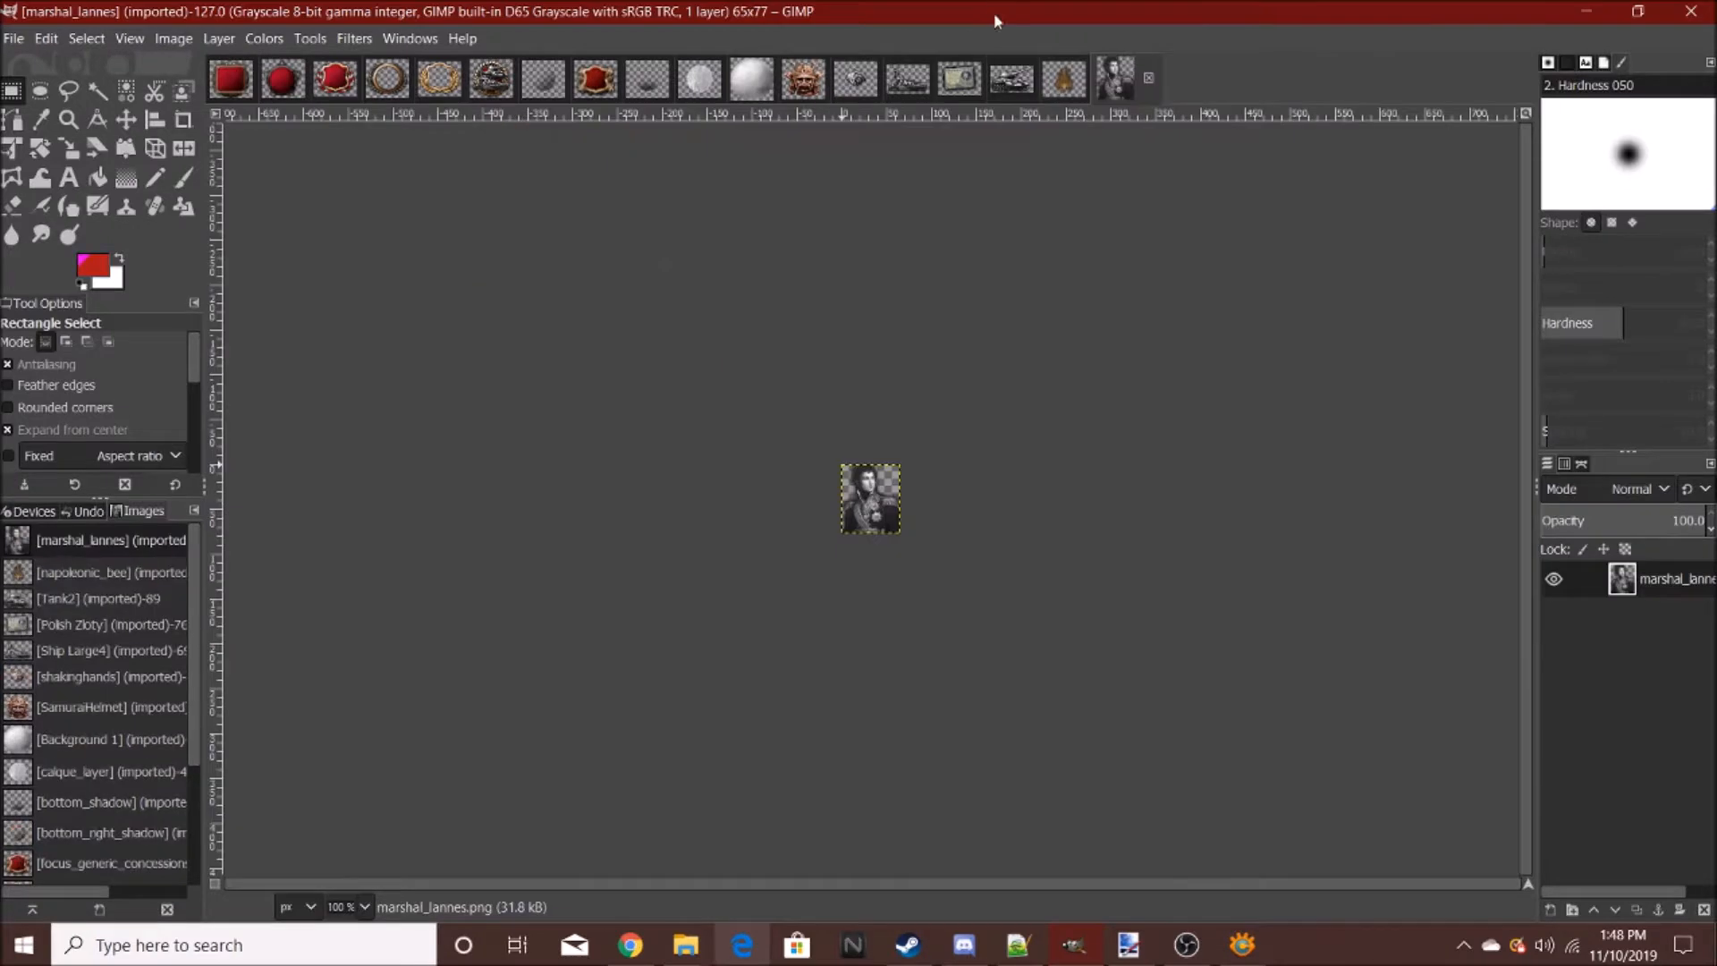
- Add a transparent 100 × 88 px layer above the frame layer of the bronze shield icon
{"action": "left_click", "coordinate": [595, 78]}
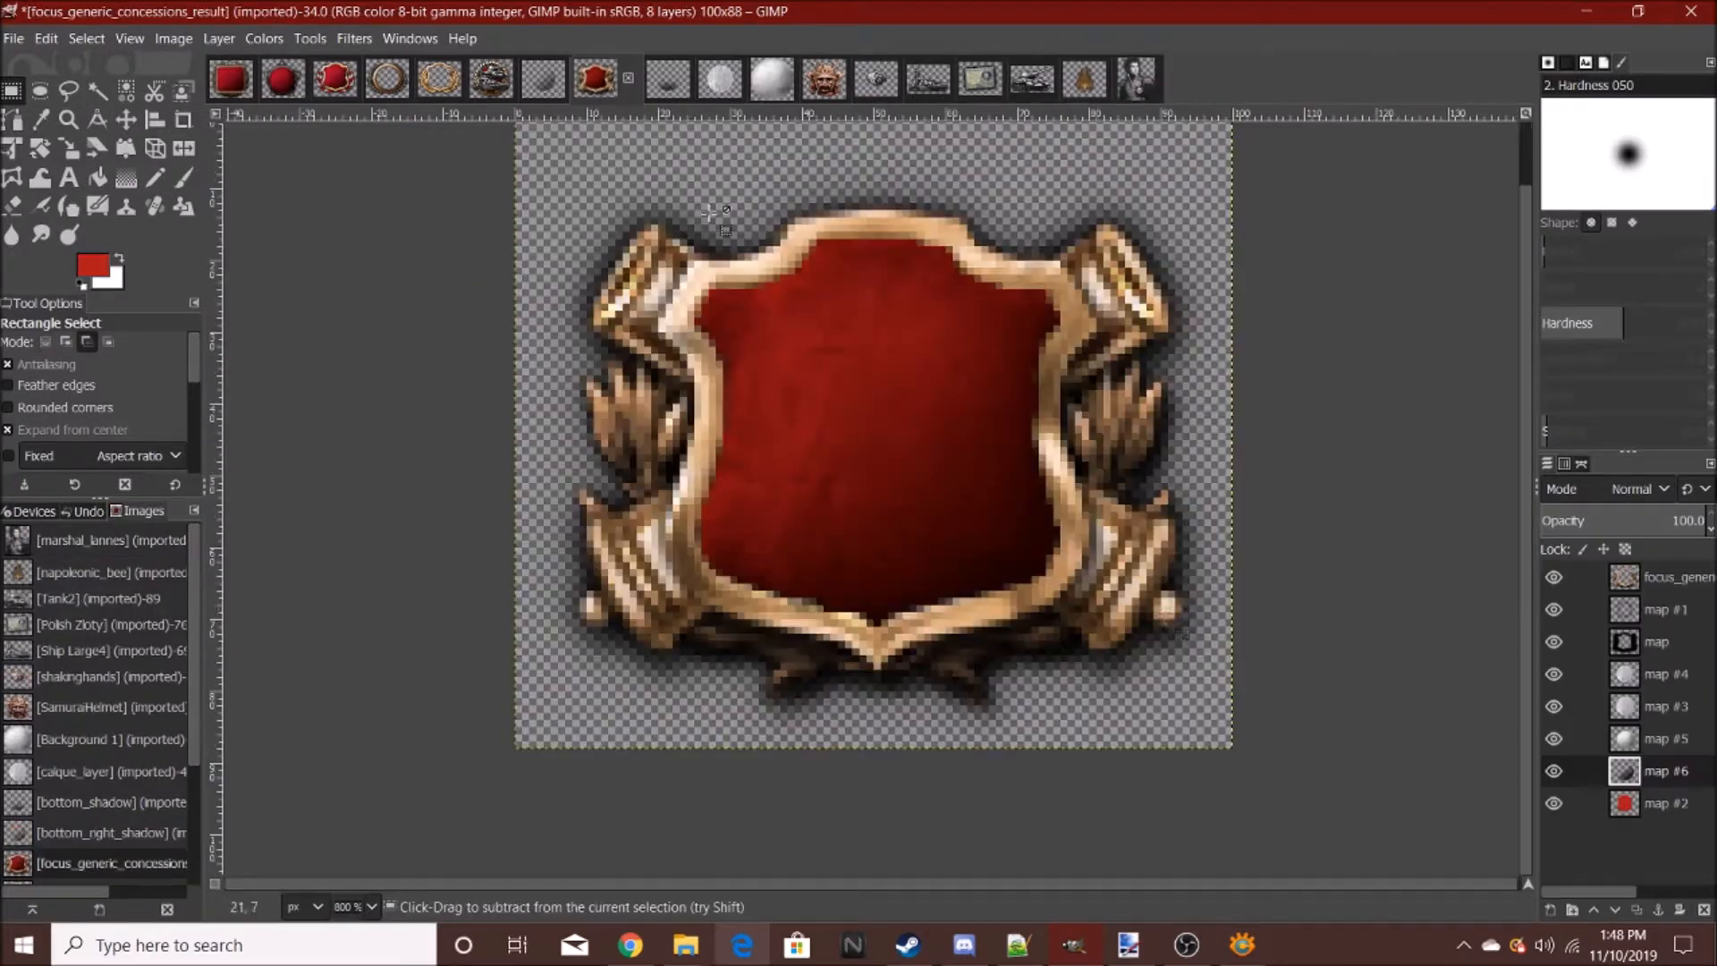
{"action": "right_click", "coordinate": [1665, 604]}
{"action": "left_click", "coordinate": [1688, 581]}
{"action": "right_click", "coordinate": [1688, 581]}
{"action": "left_click", "coordinate": [1520, 154]}
{"action": "left_click", "coordinate": [1581, 526]}
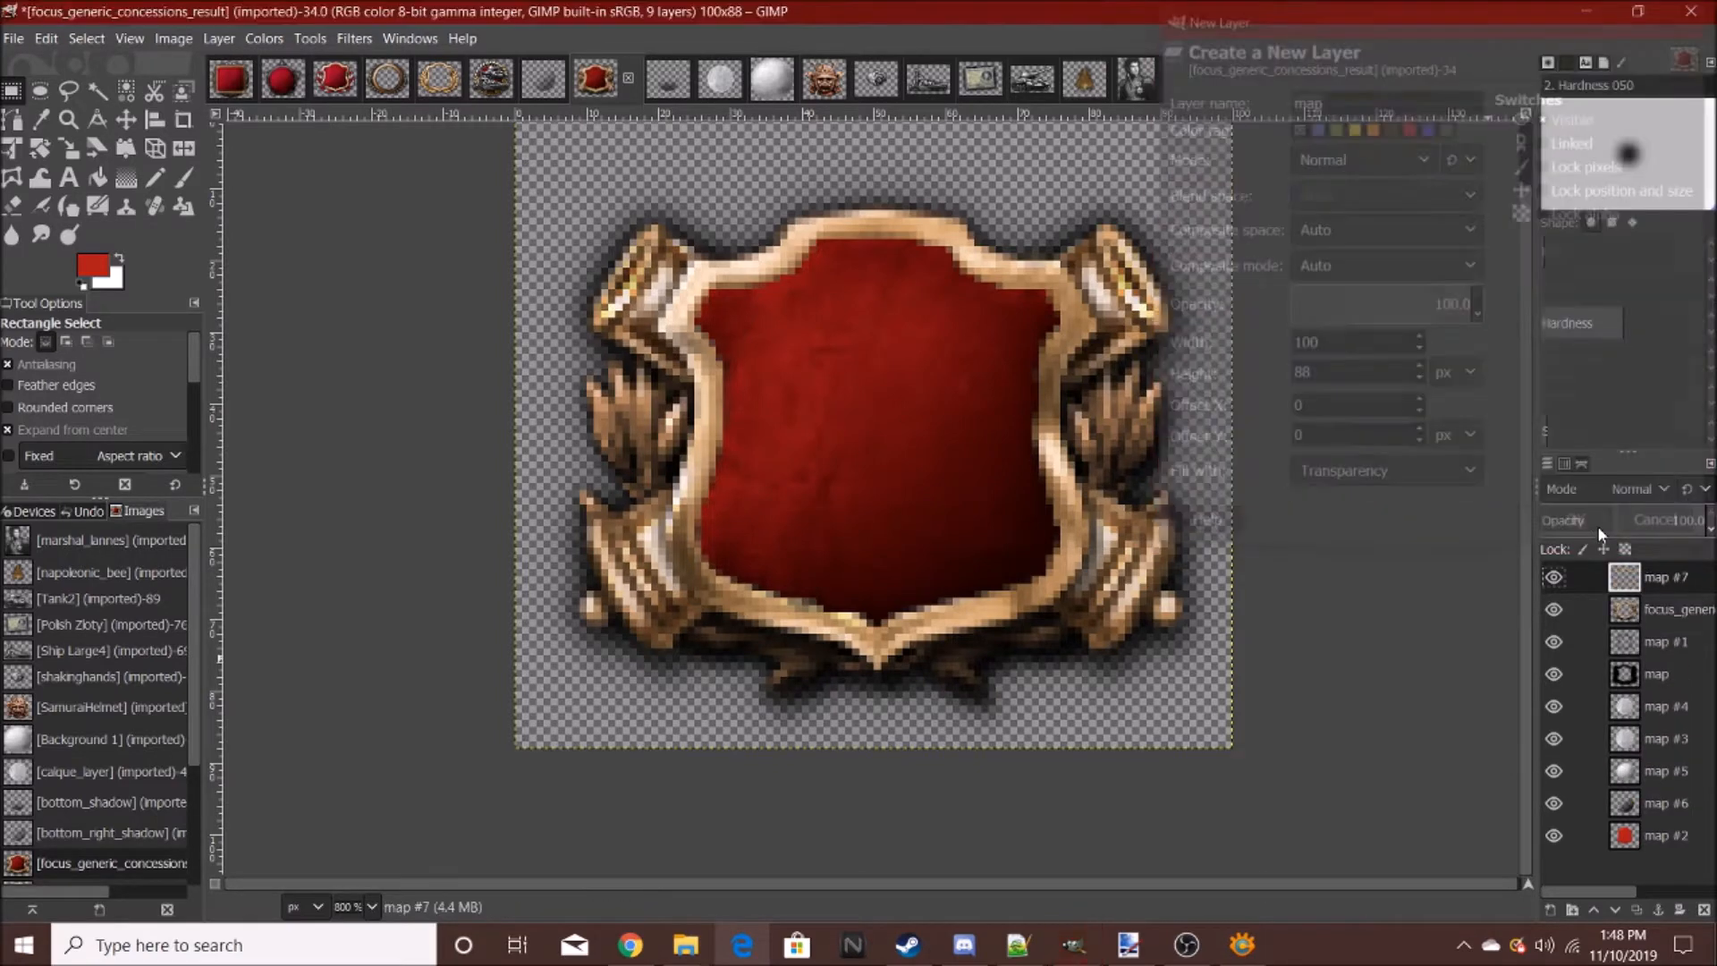
- Try the marshal portrait on the shield by pasting it, scaling it down and centring it over the red background
{"action": "key", "text": "ctrl+v"}
{"action": "left_click", "coordinate": [69, 149]}
{"action": "left_click", "coordinate": [798, 670]}
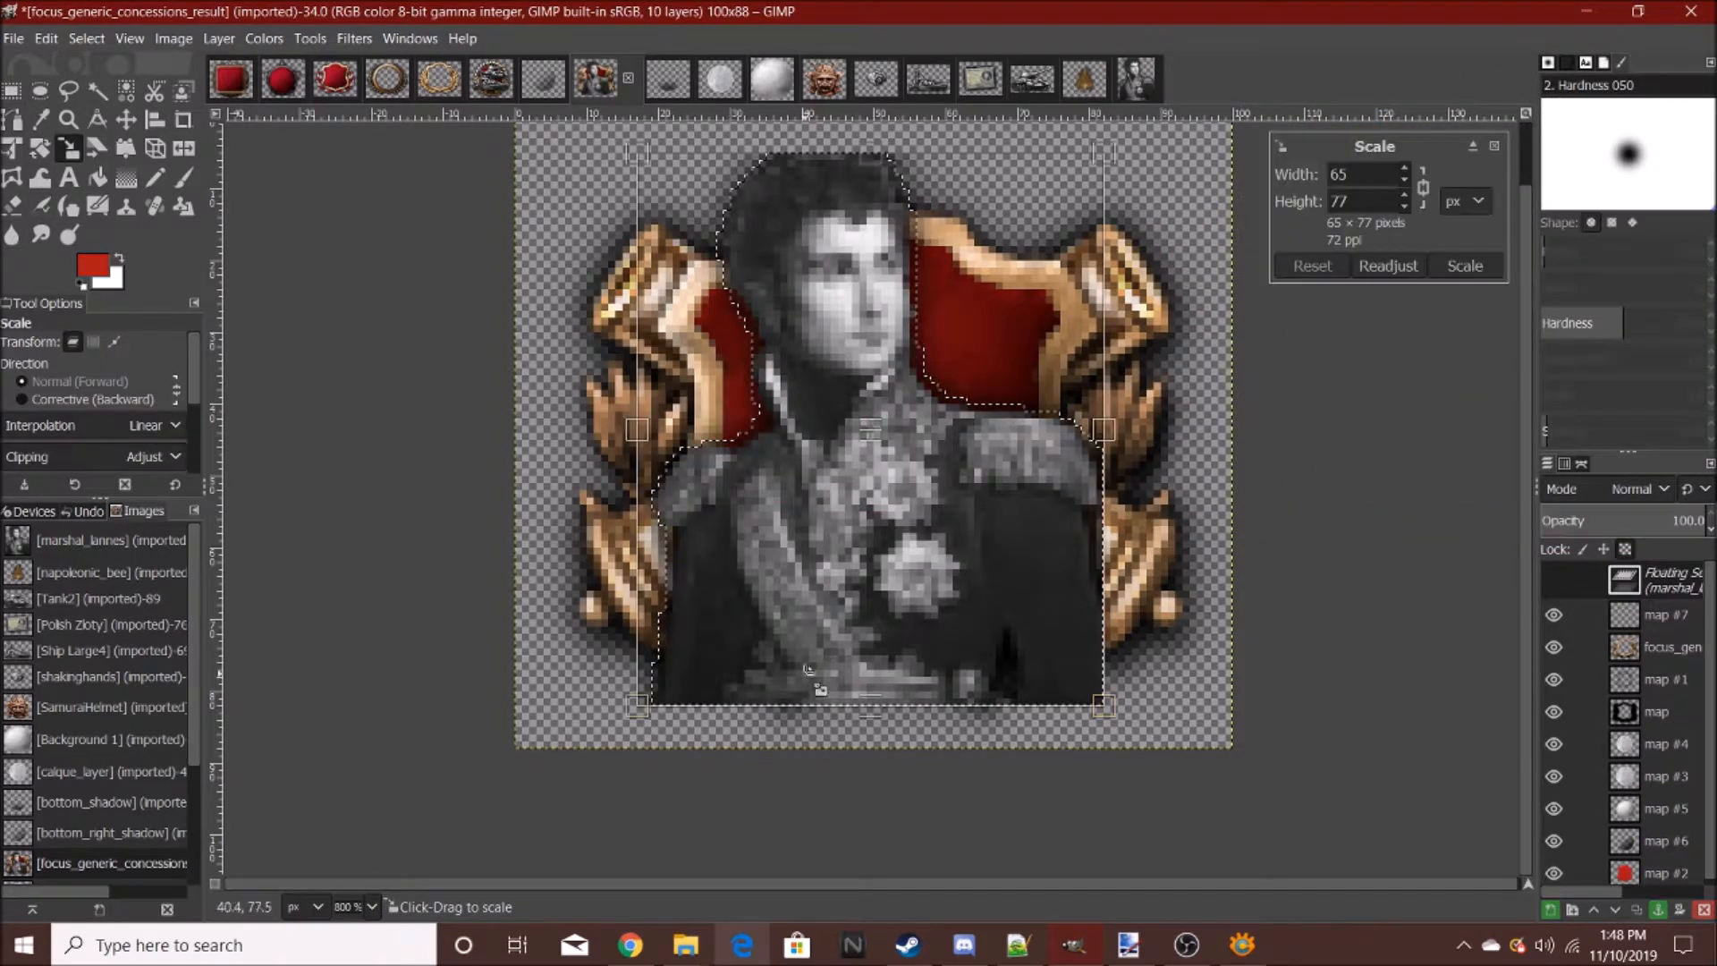
{"action": "left_click_drag", "start_coordinate": [809, 677], "coordinate": [977, 527]}
{"action": "left_click_drag", "start_coordinate": [950, 344], "coordinate": [881, 438]}
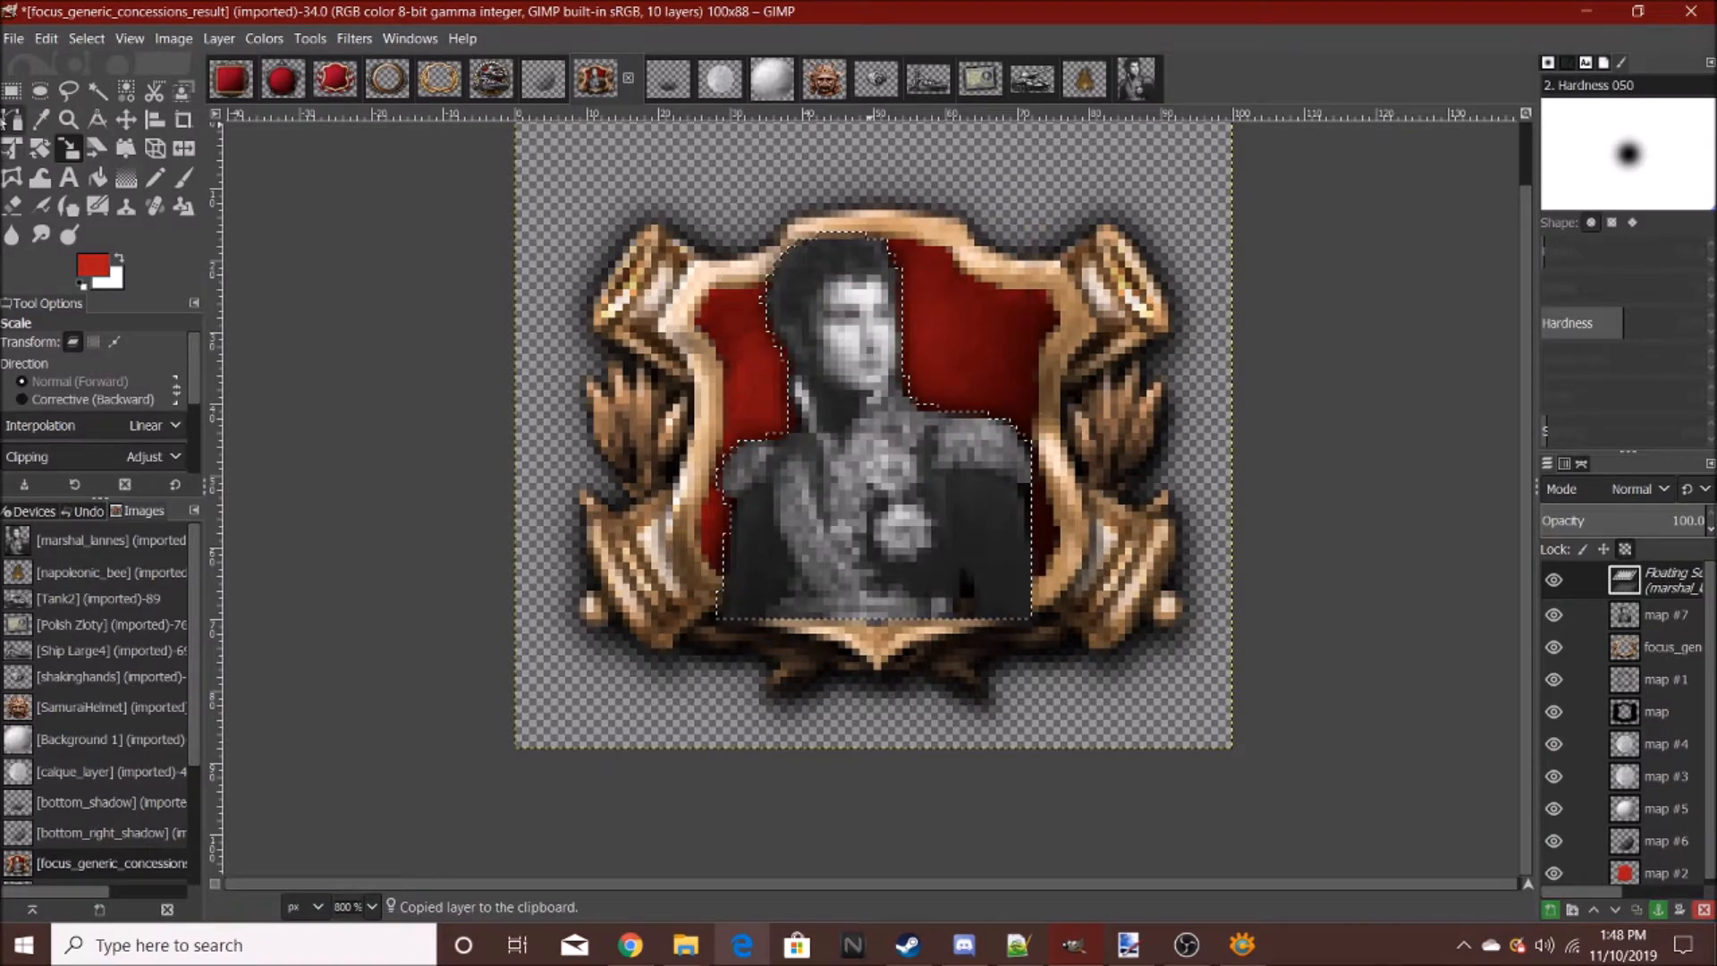
- Anchor the marshal portrait, judge it at different magnifications, and remove its layer from the shield icon
{"action": "left_click", "coordinate": [11, 90]}
{"action": "left_click", "coordinate": [337, 238]}
{"action": "scroll", "coordinate": [1002, 526], "scroll_direction": "down", "scroll_amount": 4}
{"action": "scroll", "coordinate": [1003, 526], "scroll_direction": "down", "scroll_amount": 3}
{"action": "scroll", "coordinate": [1003, 526], "scroll_direction": "up", "scroll_amount": 4}
{"action": "scroll", "coordinate": [1002, 526], "scroll_direction": "down", "scroll_amount": 3}
{"action": "scroll", "coordinate": [1003, 526], "scroll_direction": "up", "scroll_amount": 5}
{"action": "key", "text": "ctrl+x"}
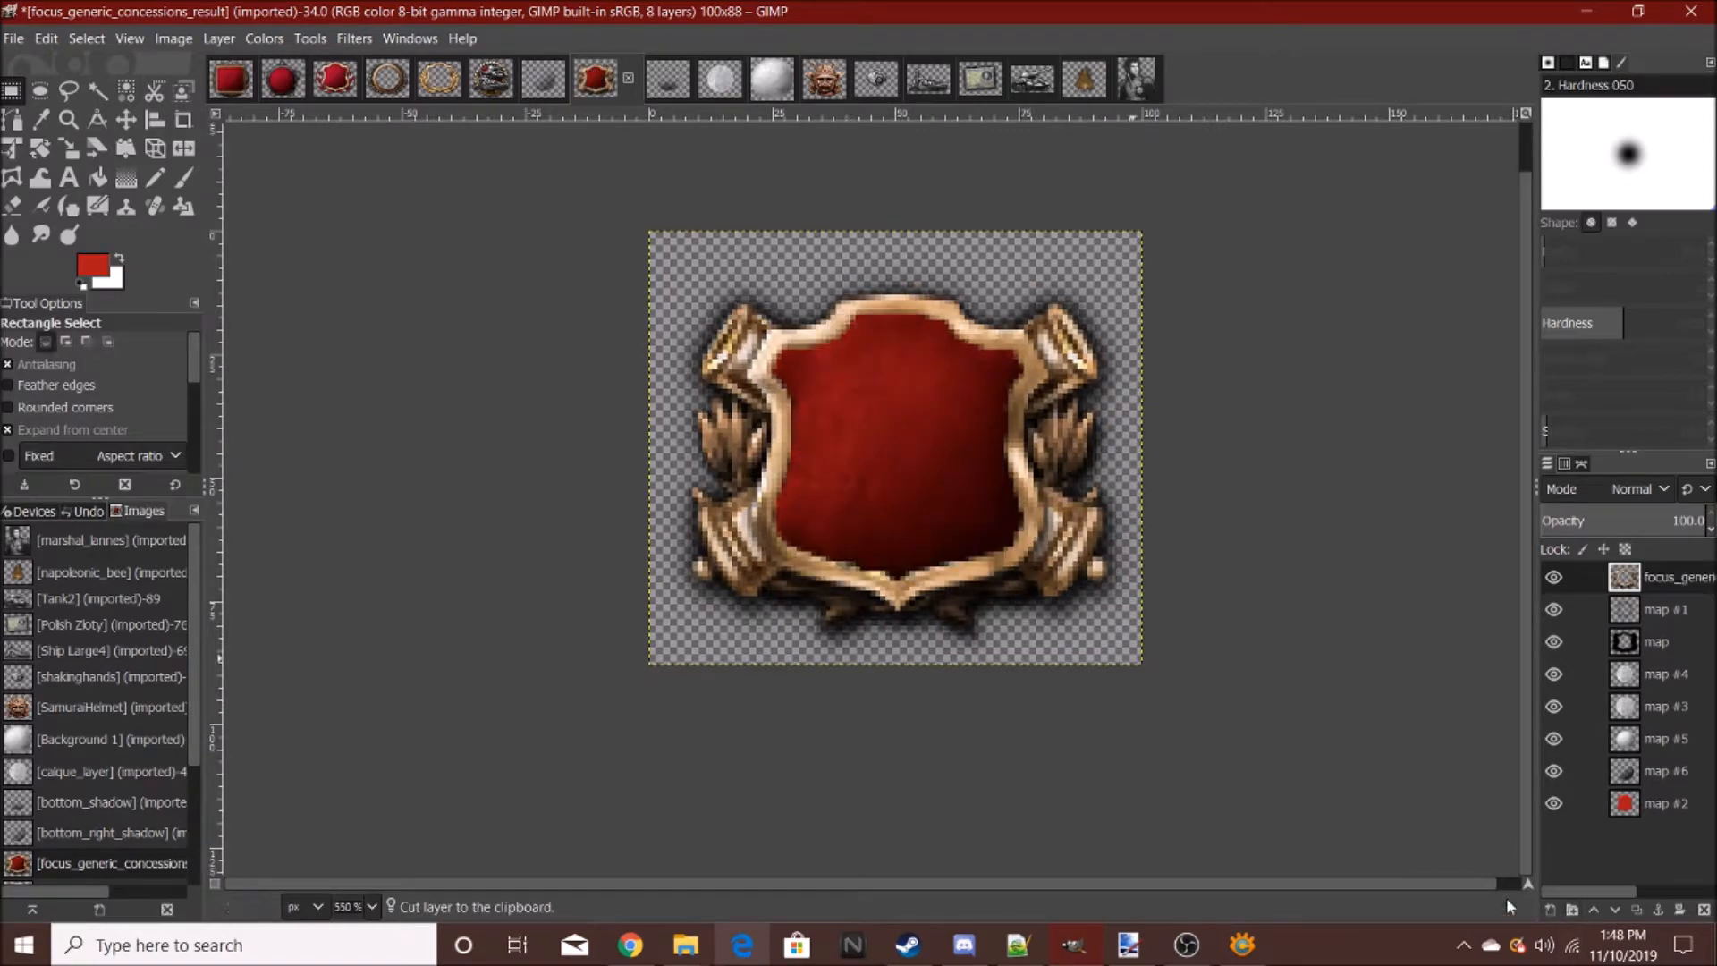
- Try pasting the Ship Large4 image directly onto the shield's frame layer, shift it slightly and anchor it
{"action": "left_click", "coordinate": [929, 79]}
{"action": "left_click", "coordinate": [595, 79]}
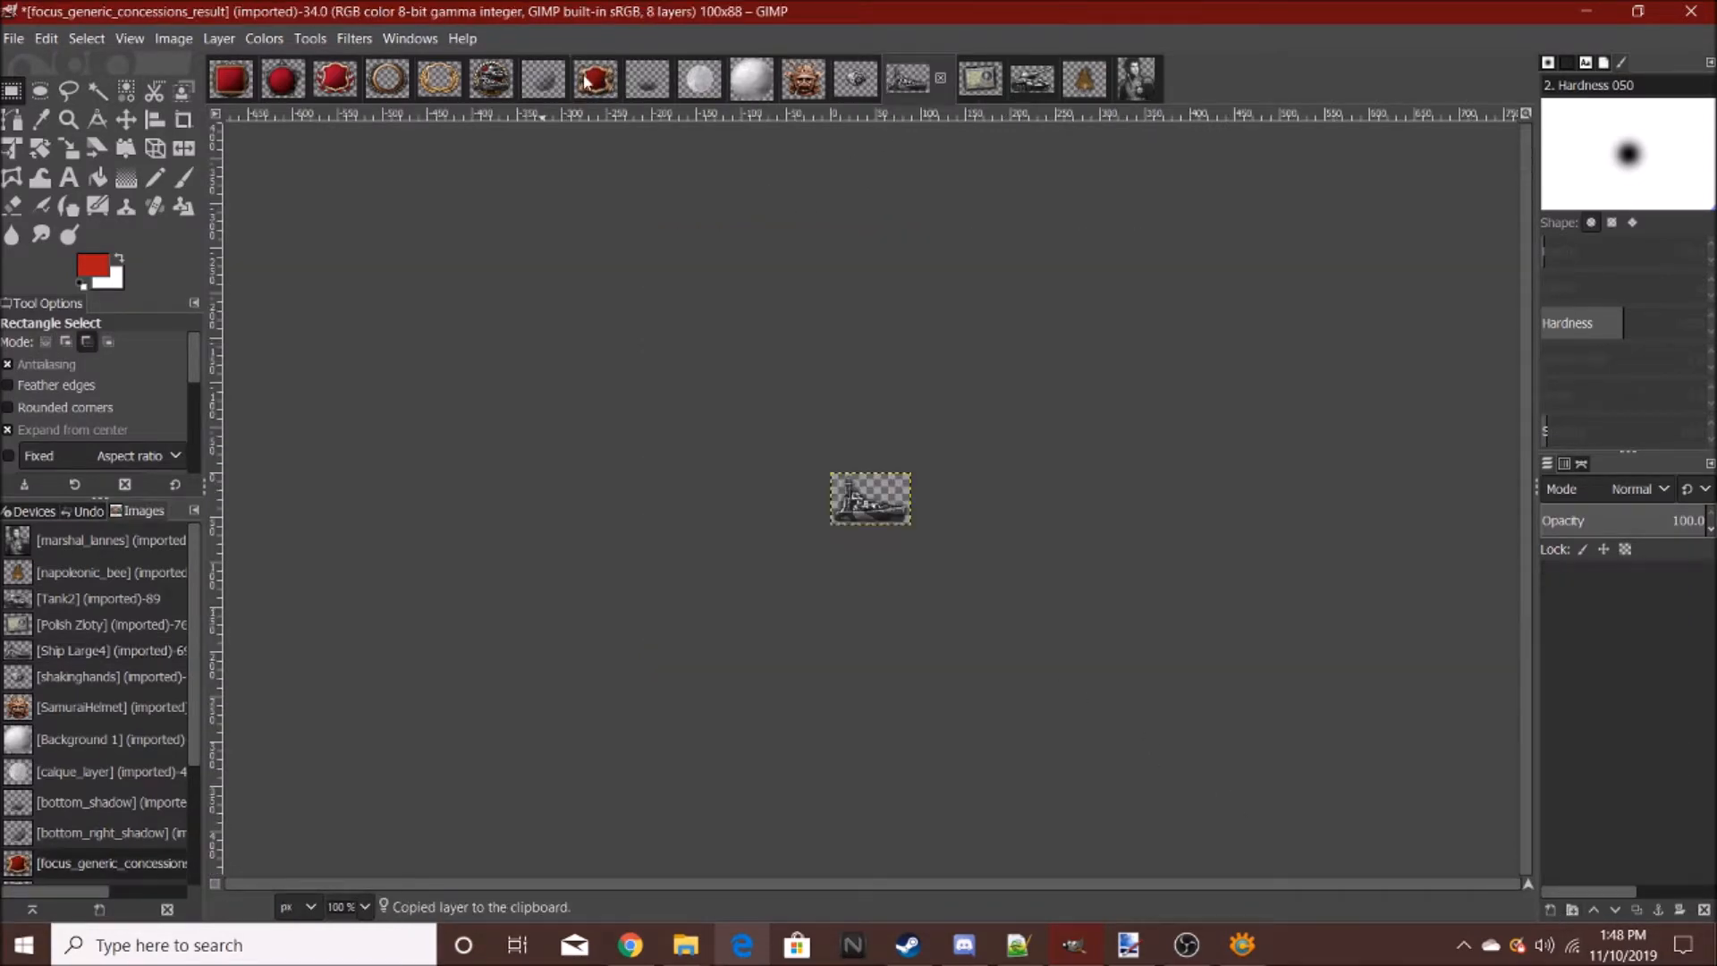
{"action": "key", "text": "ctrl+v"}
{"action": "mouse_move", "coordinate": [854, 516]}
{"action": "left_mouse_down"}
{"action": "mouse_move", "coordinate": [897, 497]}
{"action": "mouse_move", "coordinate": [868, 502]}
{"action": "left_mouse_up"}
{"action": "key", "text": "ctrl+h"}
{"action": "scroll", "coordinate": [981, 446], "scroll_direction": "down", "scroll_amount": 5}
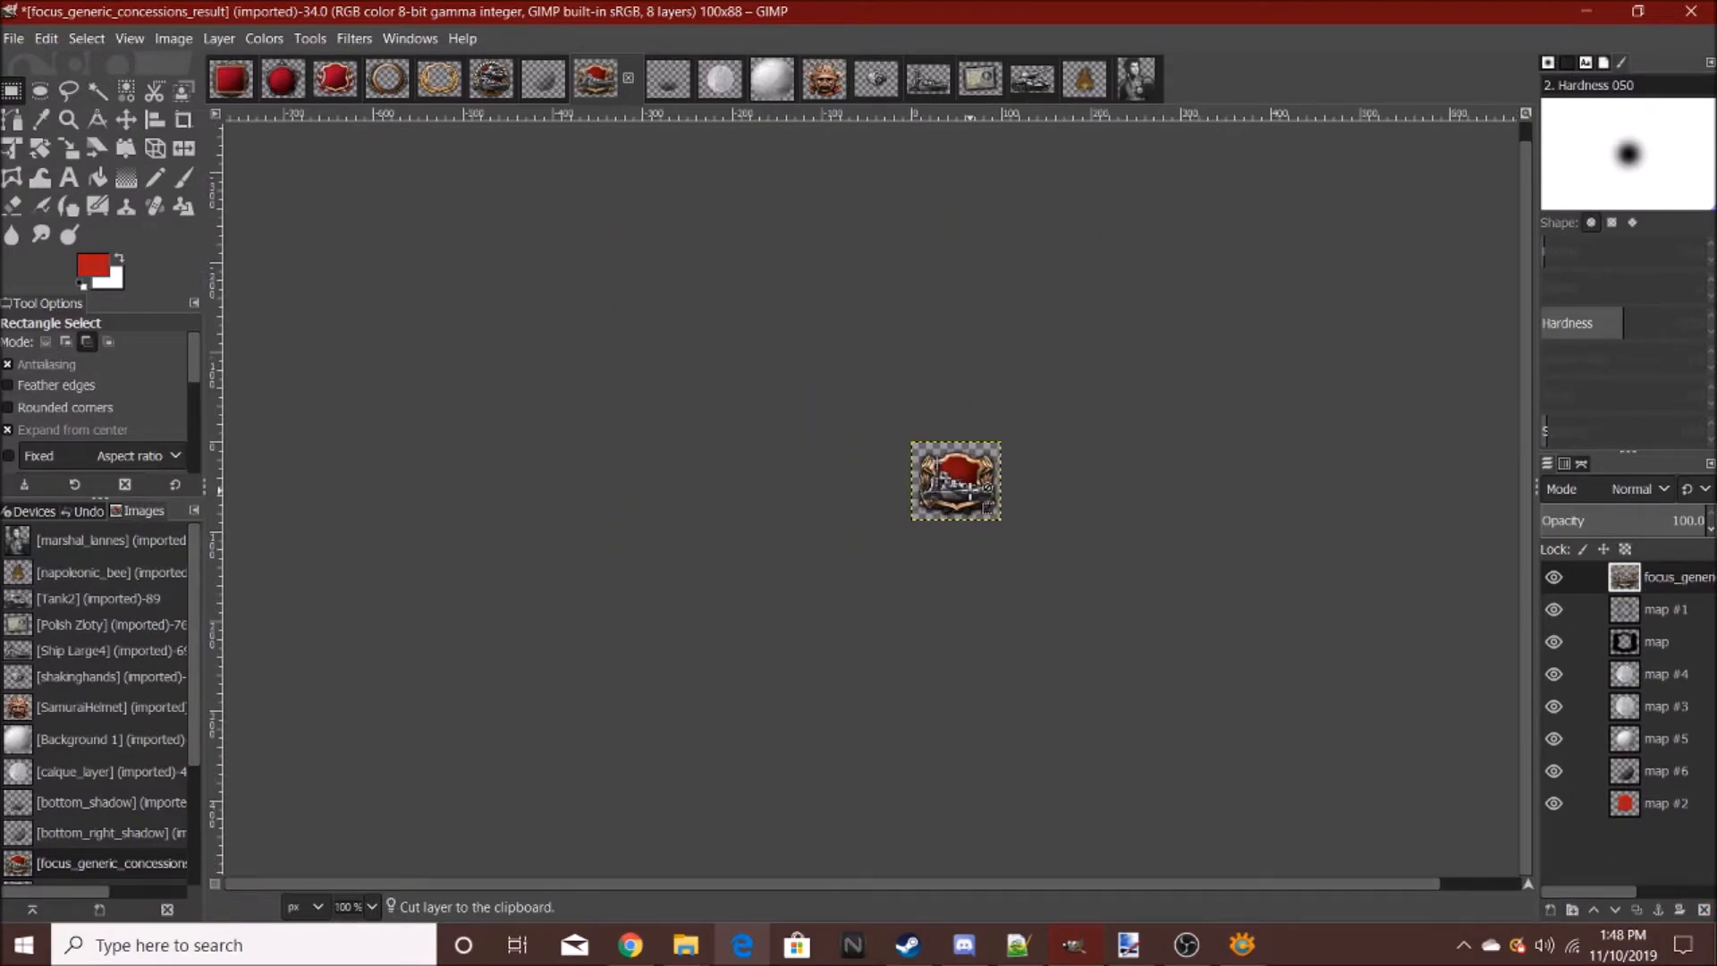
{"action": "scroll", "coordinate": [981, 446], "scroll_direction": "up", "scroll_amount": 7}
- Find Poland Flag on Pole.png among the Poland files in the focus_icon_making folder, open it and copy the flag
{"action": "left_click", "coordinate": [25, 35]}
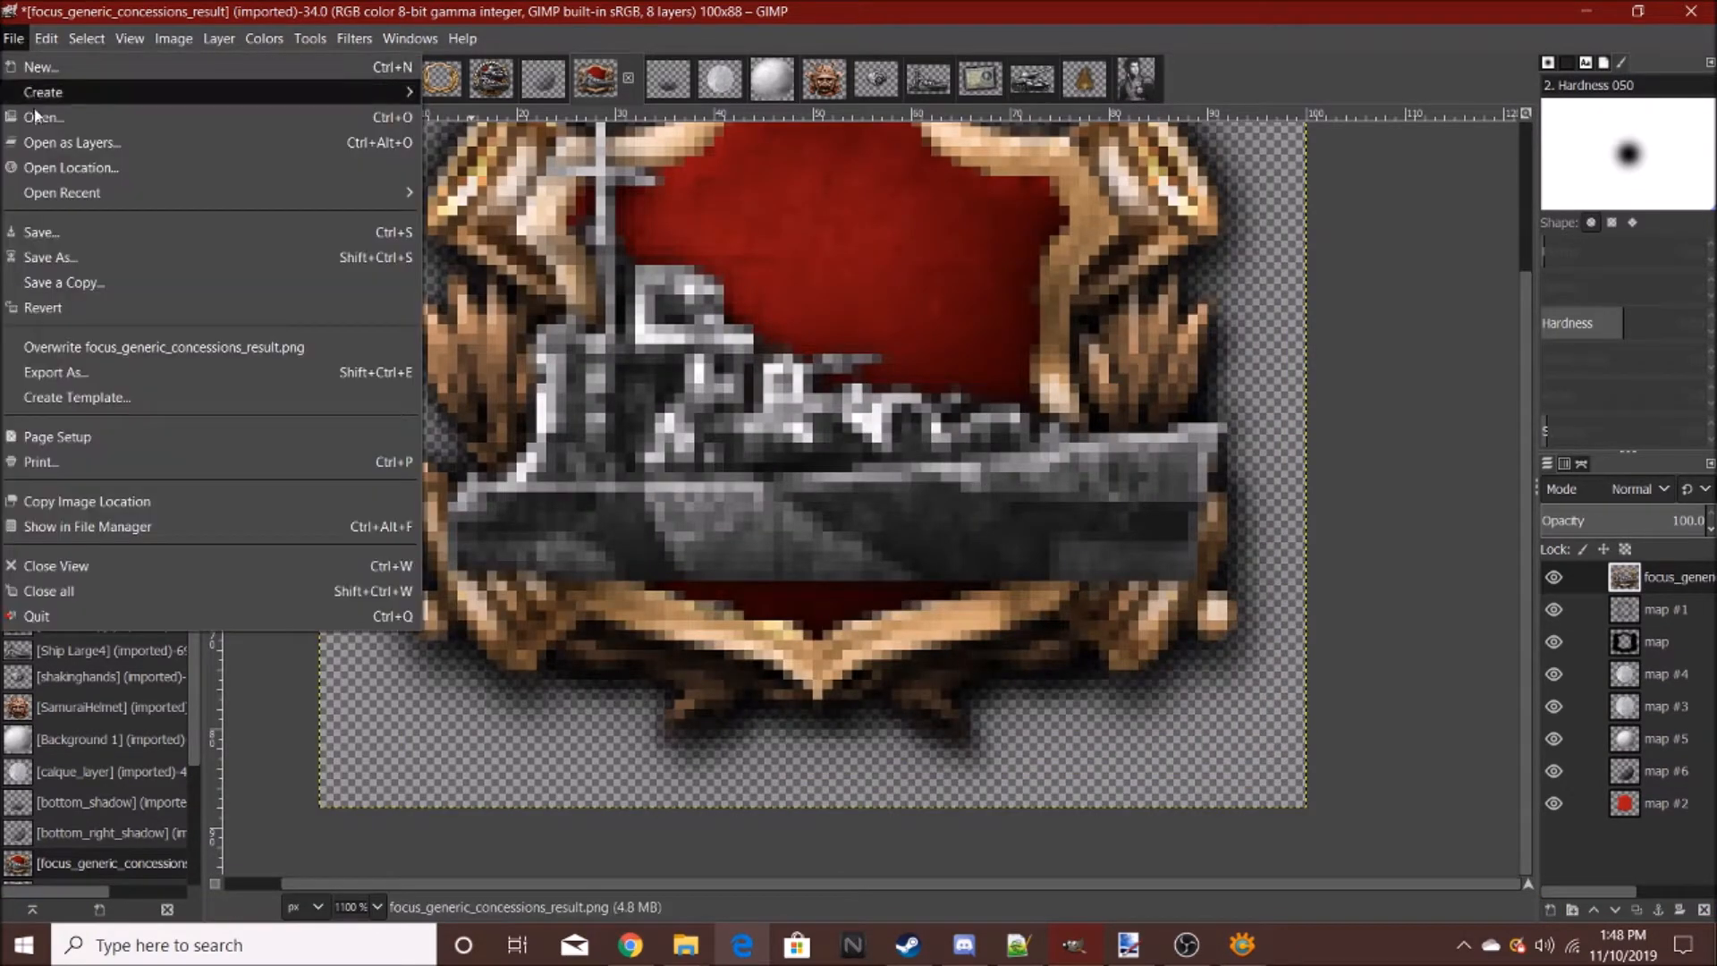
{"action": "left_click", "coordinate": [53, 93]}
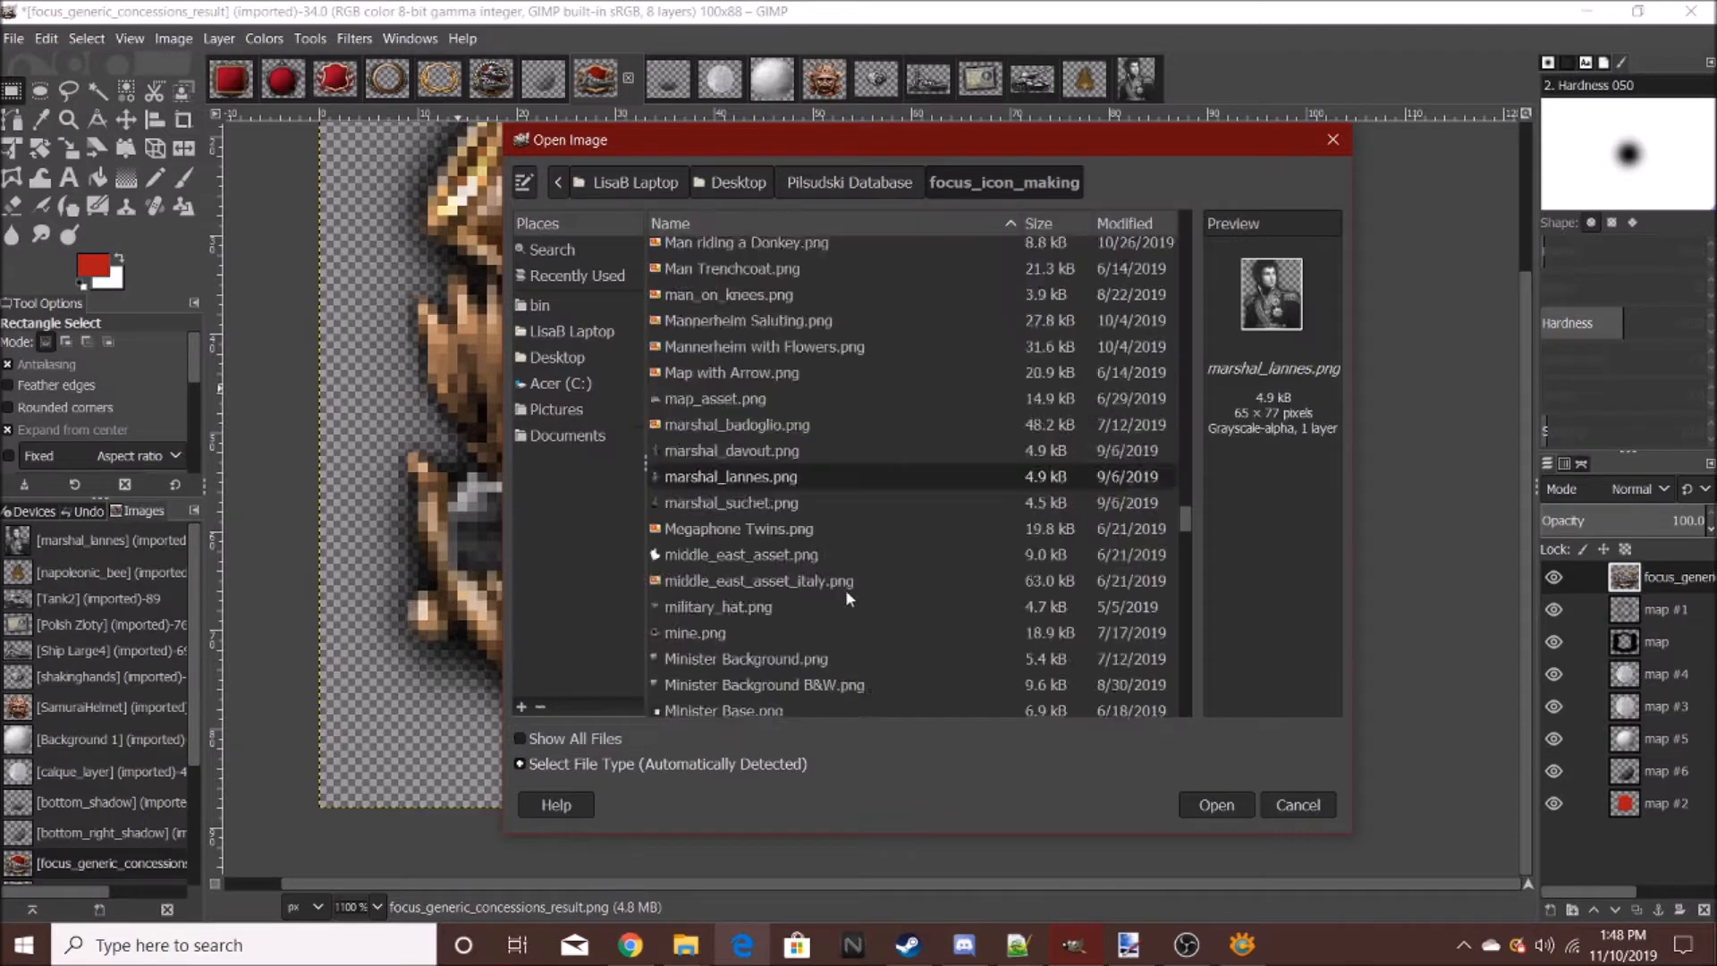
{"action": "scroll", "coordinate": [846, 603], "scroll_direction": "down", "scroll_amount": 5}
{"action": "left_click", "coordinate": [832, 526]}
{"action": "left_click_drag", "start_coordinate": [1177, 526], "coordinate": [1210, 574]}
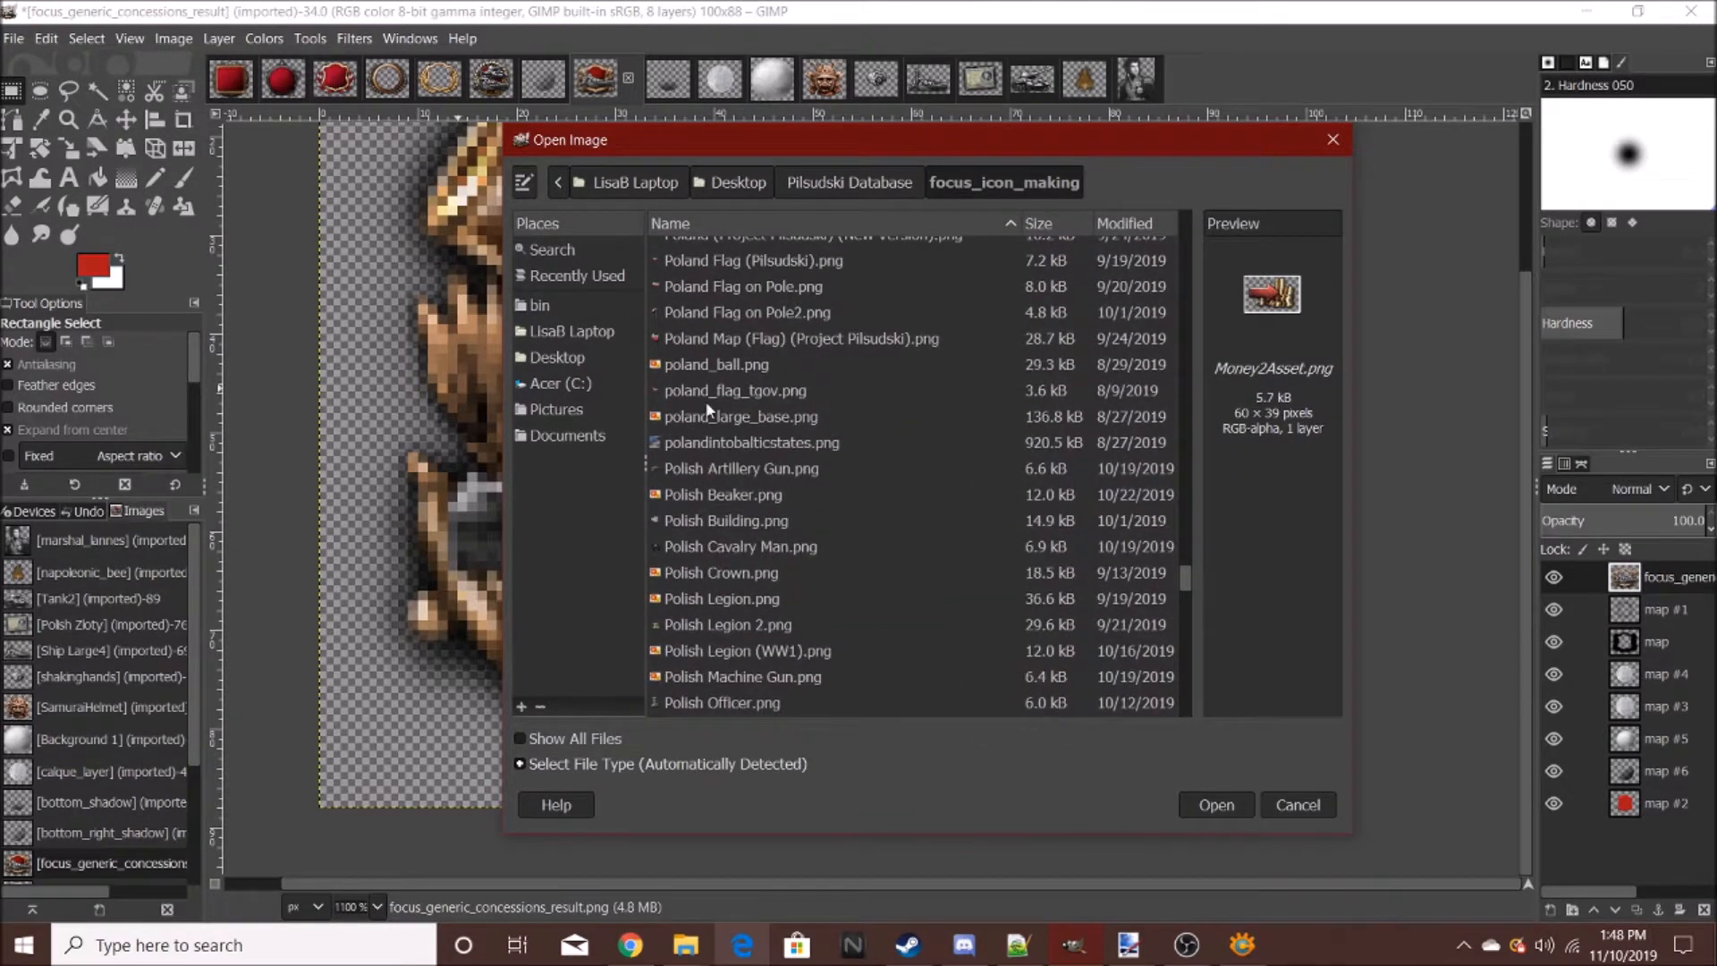
{"action": "scroll", "coordinate": [742, 398], "scroll_direction": "up", "scroll_amount": 1}
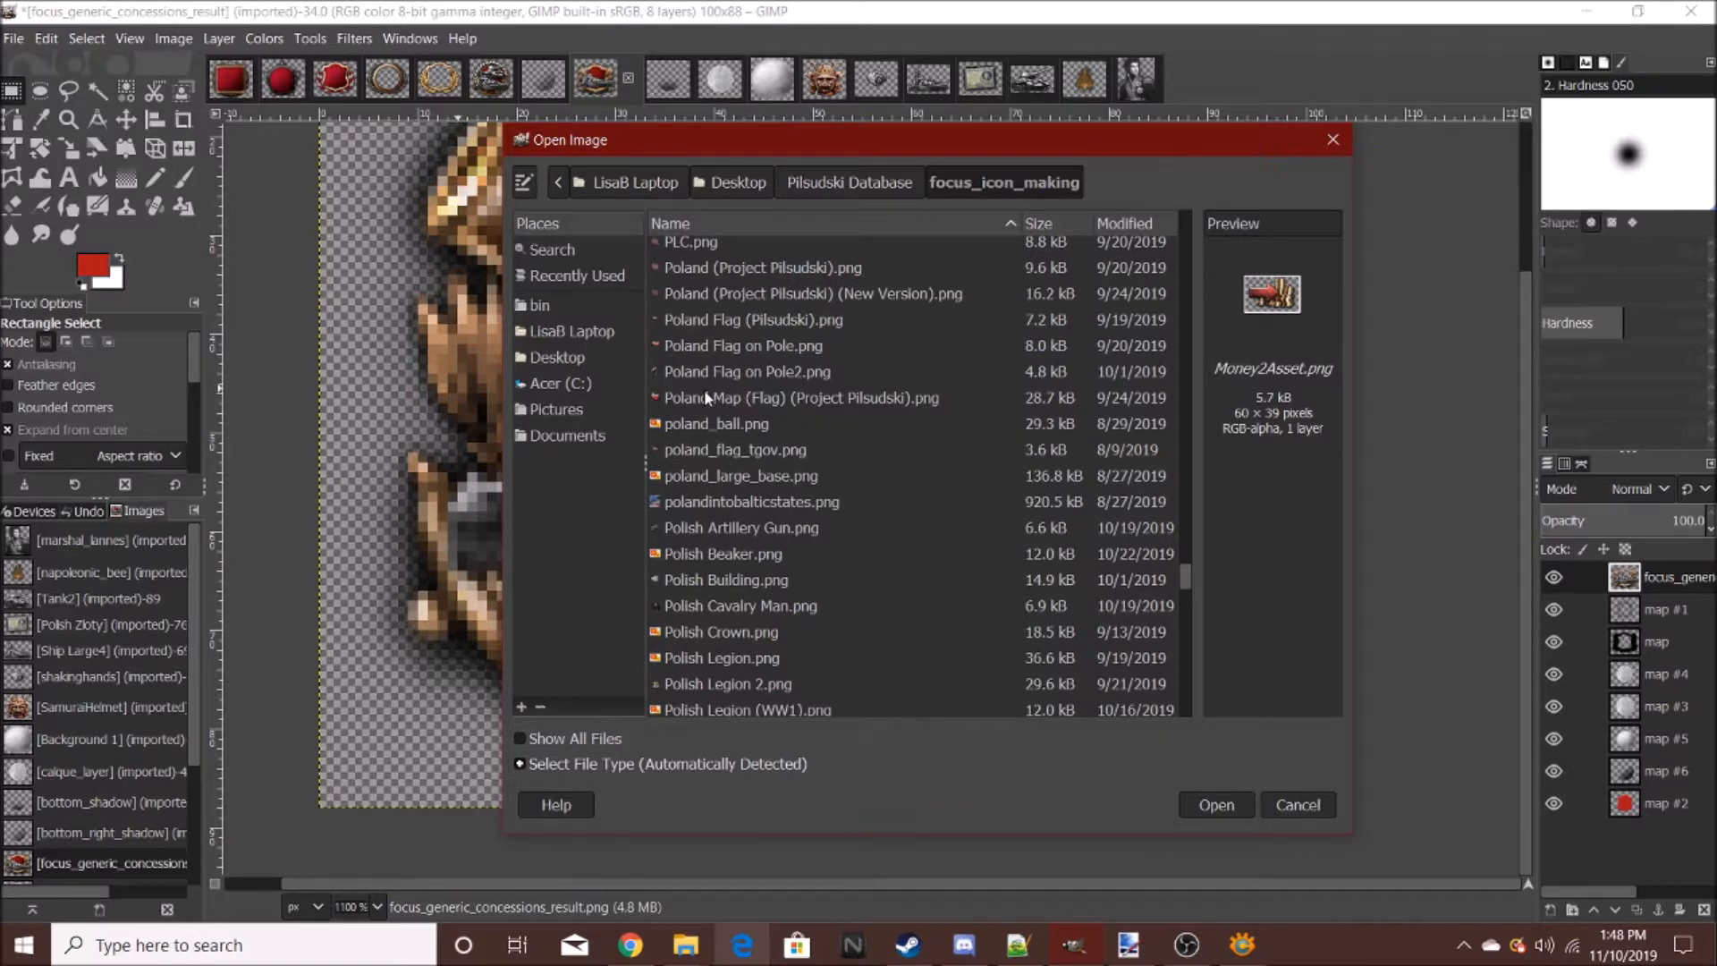
{"action": "left_click", "coordinate": [720, 450]}
{"action": "left_click", "coordinate": [751, 351]}
{"action": "left_click", "coordinate": [777, 394]}
{"action": "left_click", "coordinate": [761, 343]}
{"action": "double_click", "coordinate": [763, 352]}
{"action": "key", "text": "ctrl+c"}
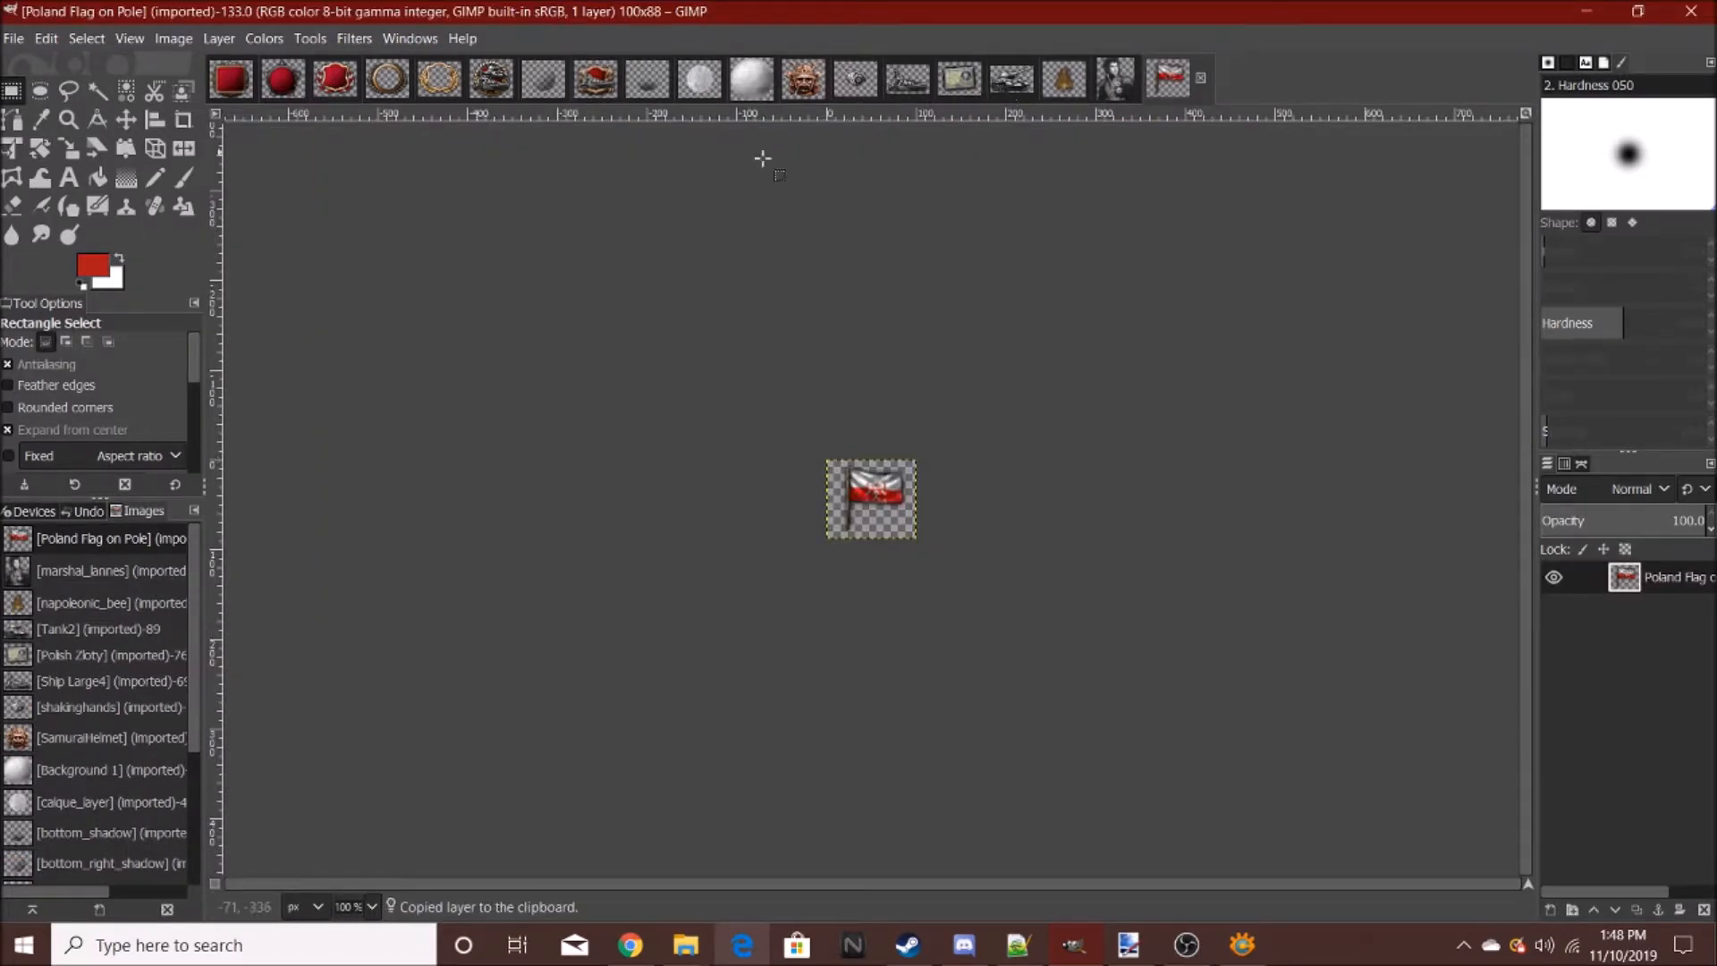
- Return to the bronze shield icon and undo pasting the ship onto the frame layer
{"action": "left_click", "coordinate": [592, 82]}
{"action": "right_click", "coordinate": [1640, 593]}
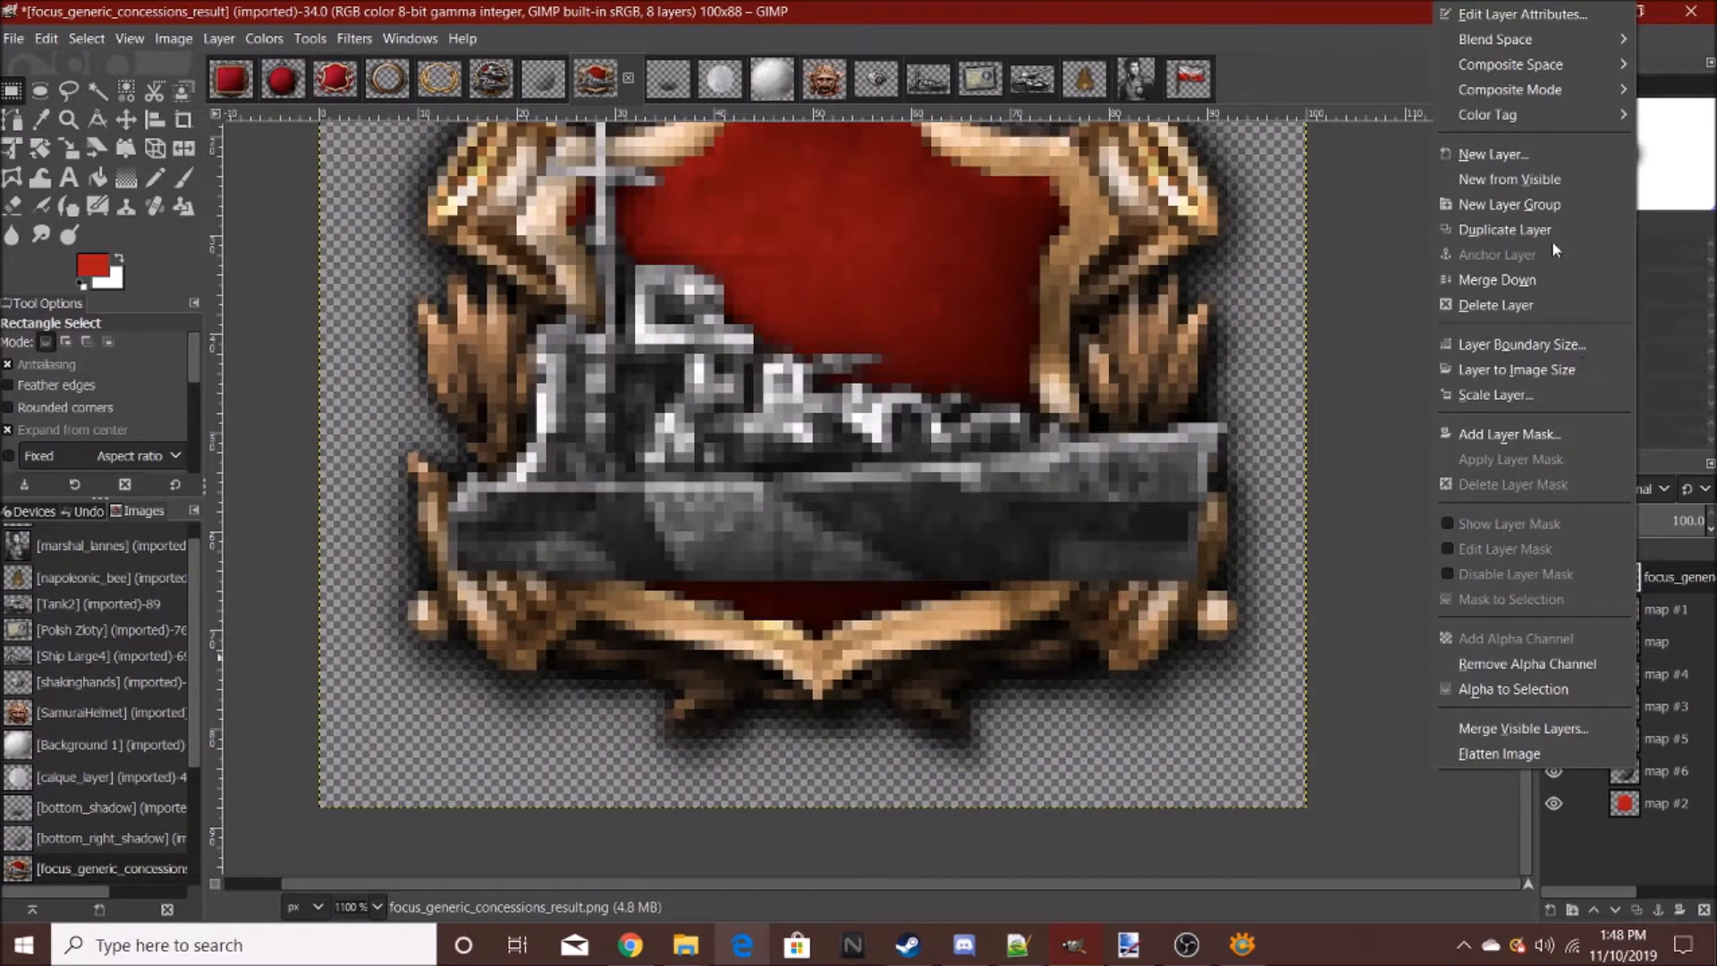
{"action": "left_click", "coordinate": [1102, 357]}
{"action": "scroll", "coordinate": [1031, 611], "scroll_direction": "up", "scroll_amount": 3}
{"action": "key", "text": "ctrl+z"}
{"action": "key", "text": "ctrl+z"}
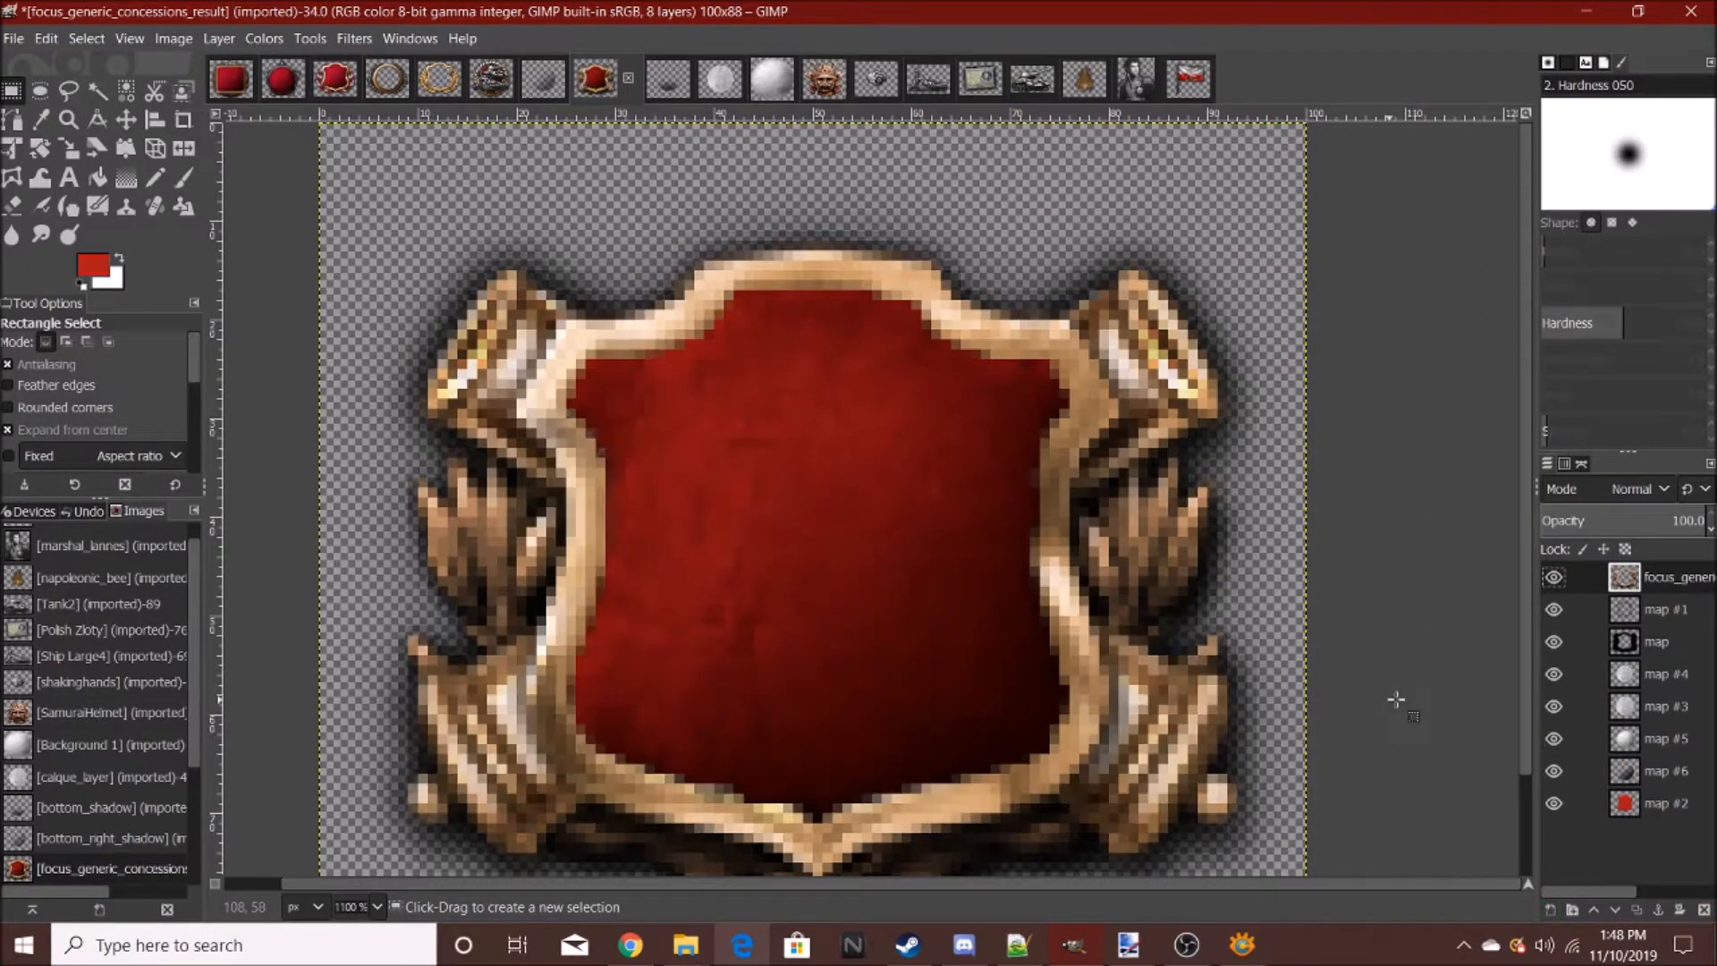
- Create a new 100 × 88 px transparent layer above the shield frame for the ship
{"action": "right_click", "coordinate": [1642, 575]}
{"action": "left_click", "coordinate": [1440, 154]}
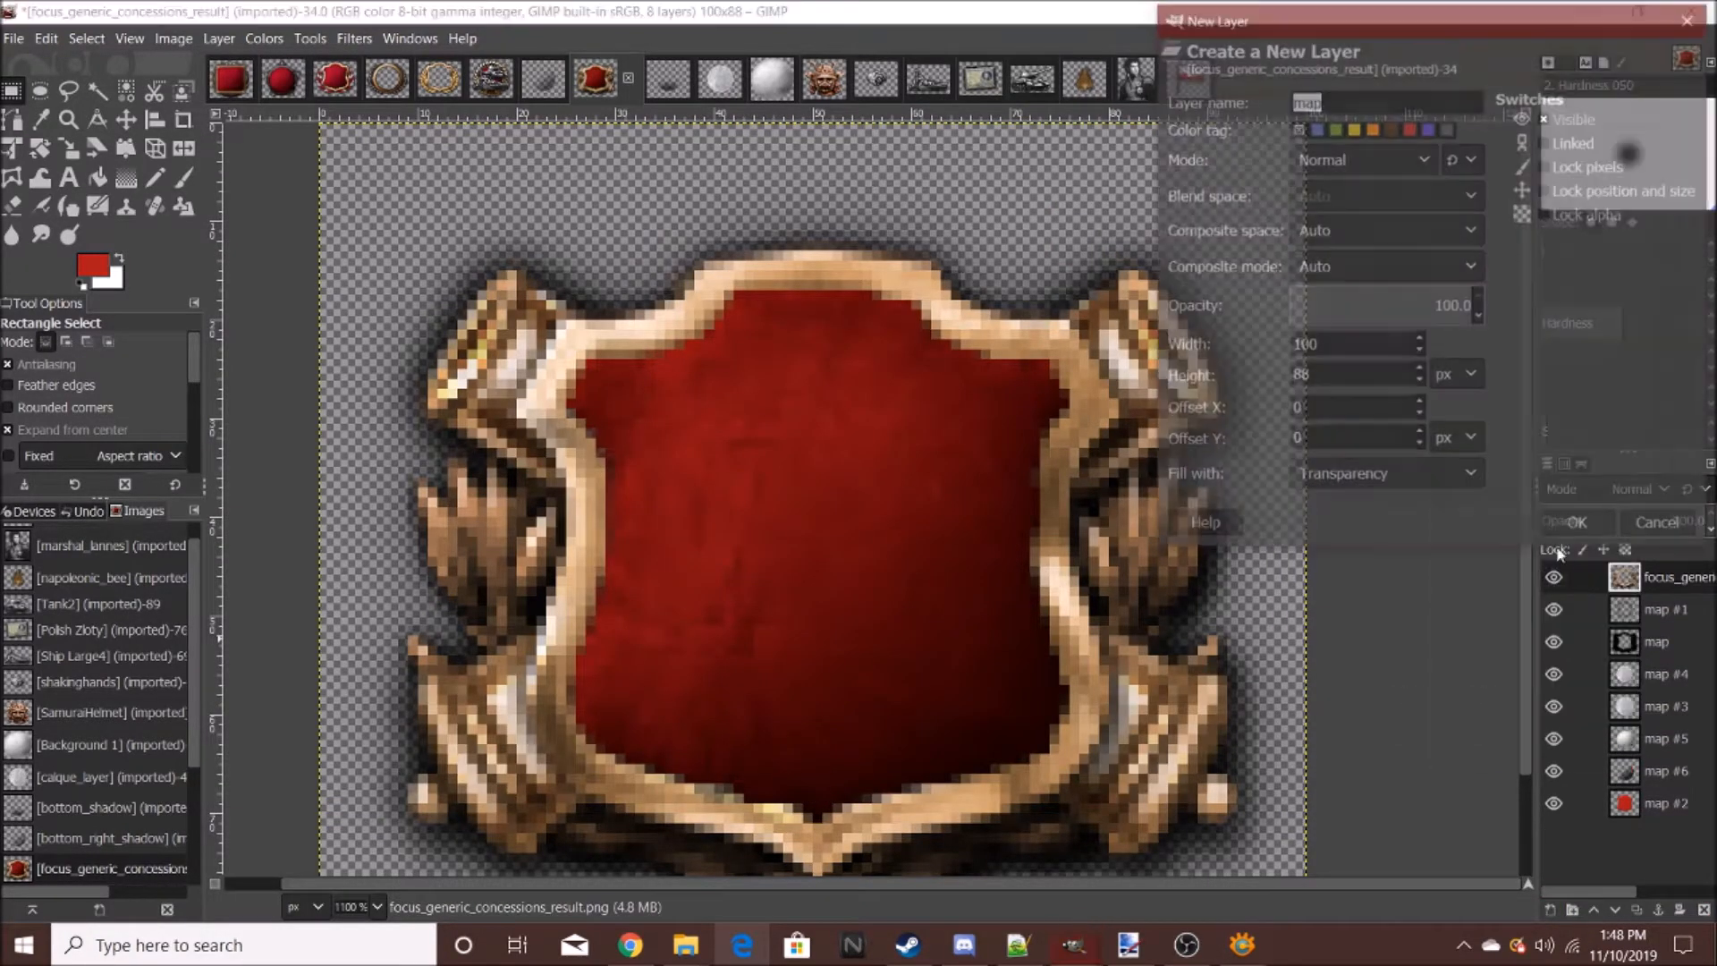
{"action": "key", "text": "Return"}
- Copy the ship from the Ship Large4 image, paste it into map #7, move it about 1 px down and anchor it
{"action": "left_click", "coordinate": [926, 80]}
{"action": "key", "text": "ctrl+c"}
{"action": "left_click", "coordinate": [597, 81]}
{"action": "key", "text": "ctrl+v"}
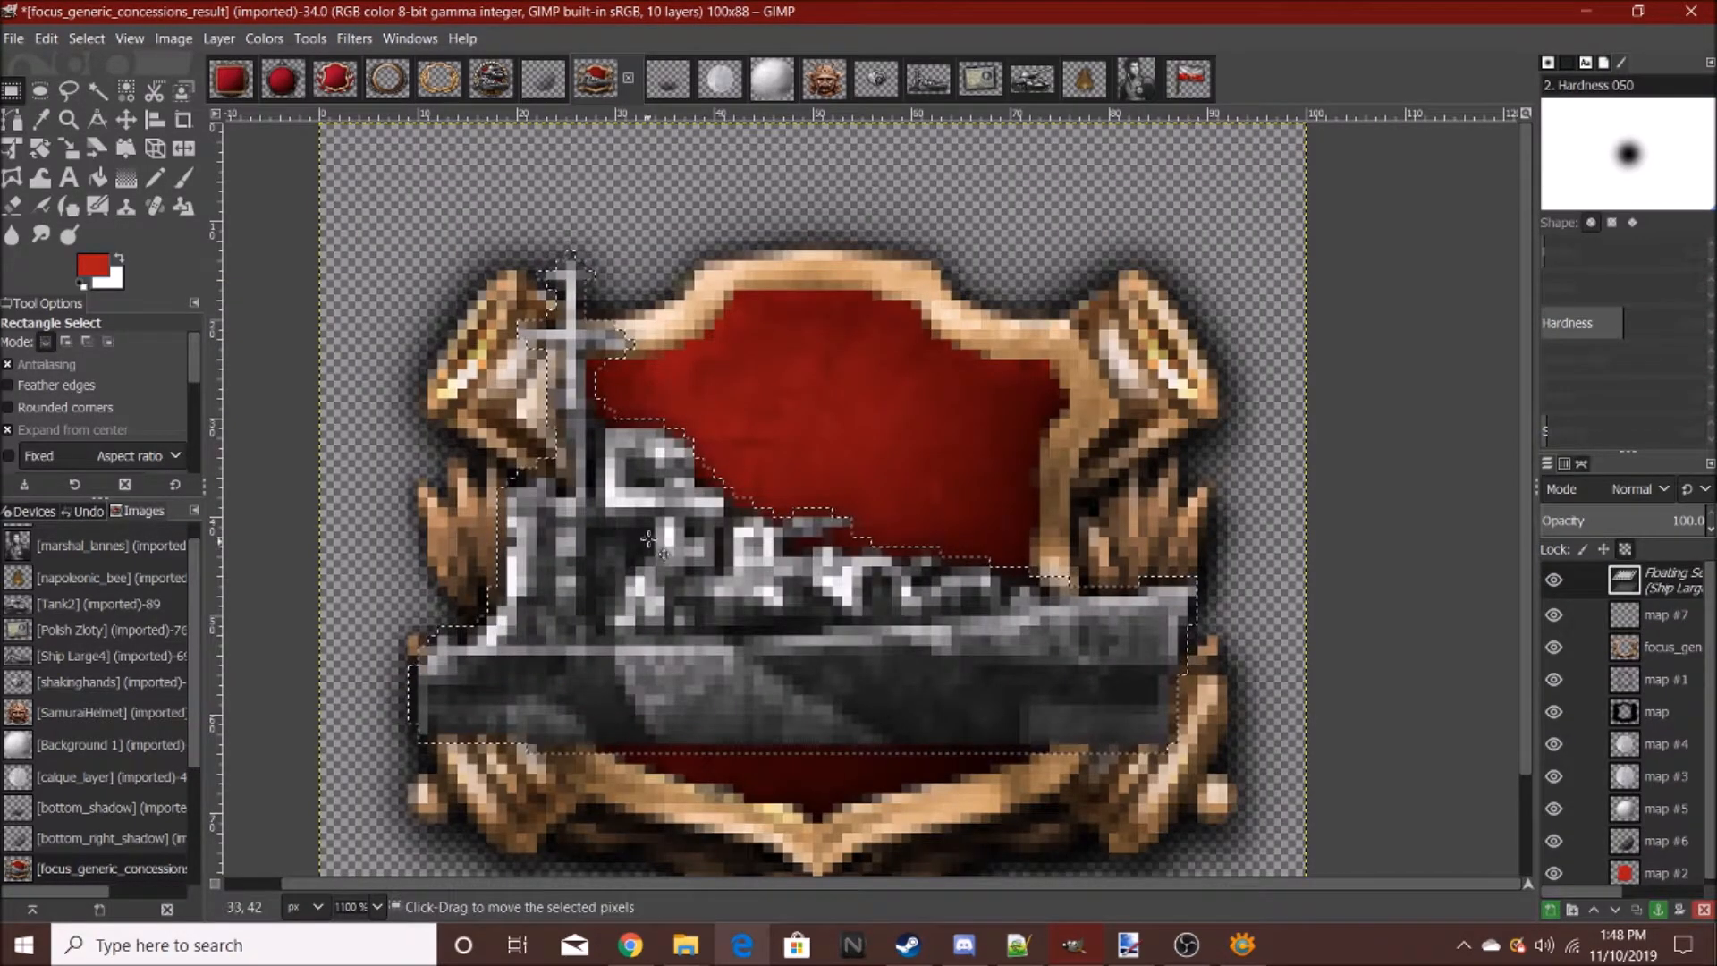
{"action": "left_click_drag", "start_coordinate": [906, 653], "coordinate": [906, 672]}
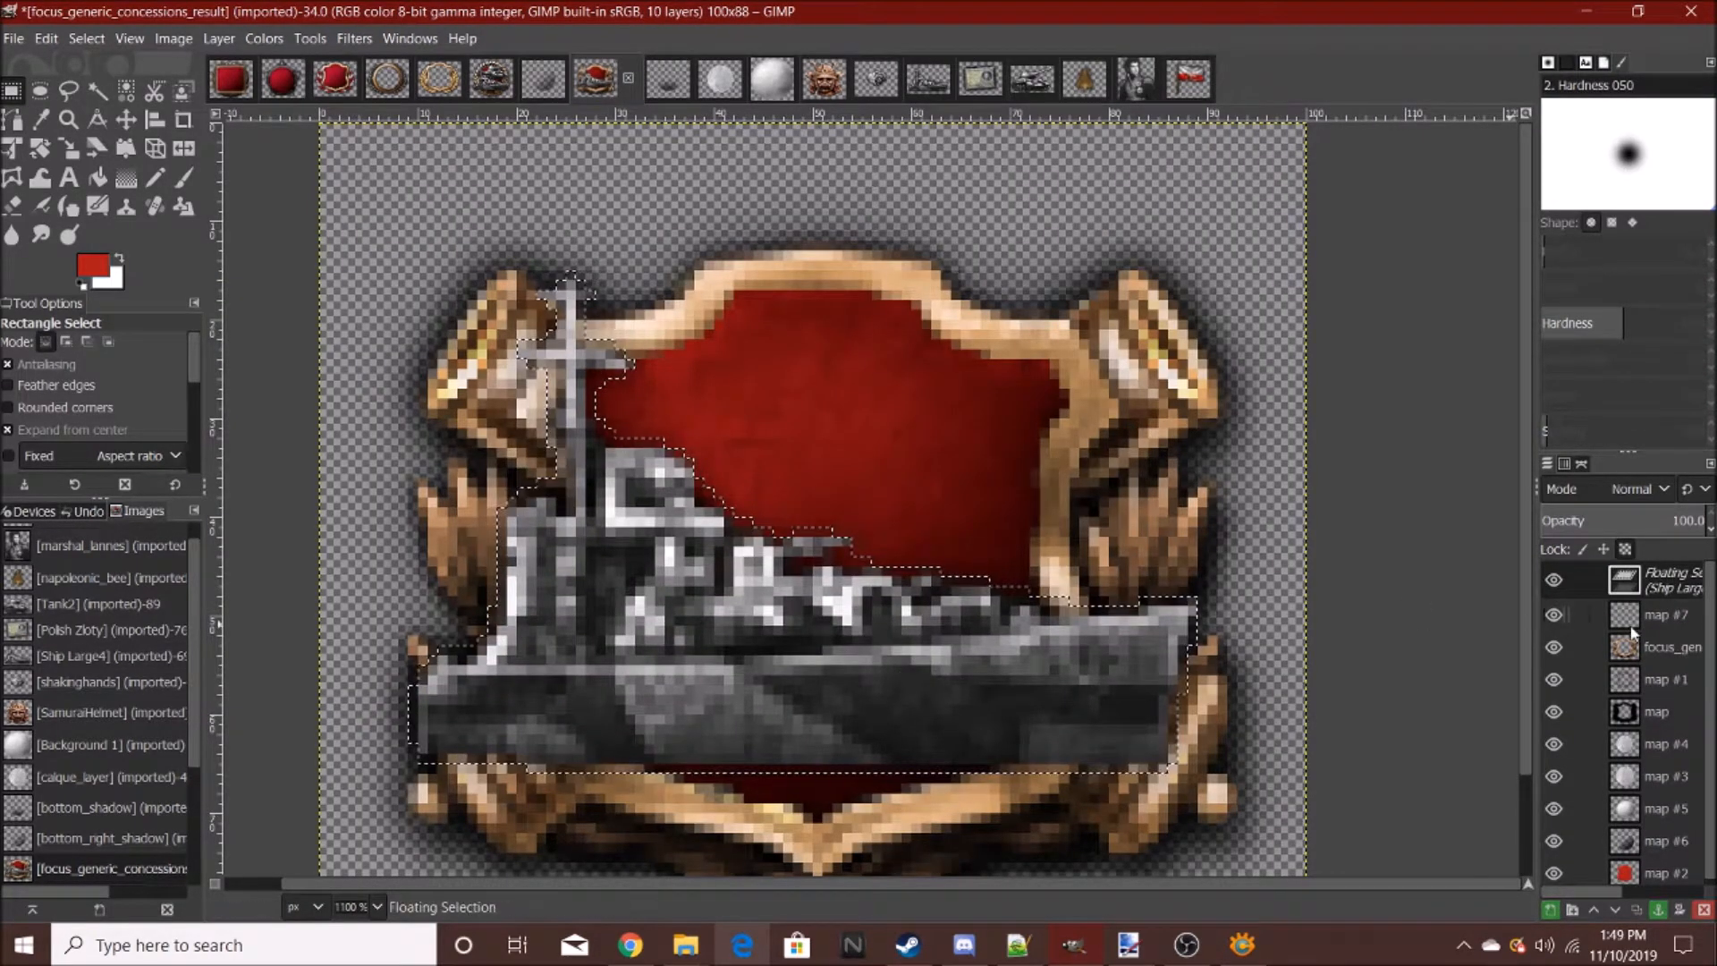
{"action": "left_click", "coordinate": [638, 264]}
- Add a transparent 100 × 88 px layer between the ship and the frame, and paste the Polish flag into it
{"action": "right_click", "coordinate": [1671, 586]}
{"action": "left_click", "coordinate": [1559, 153]}
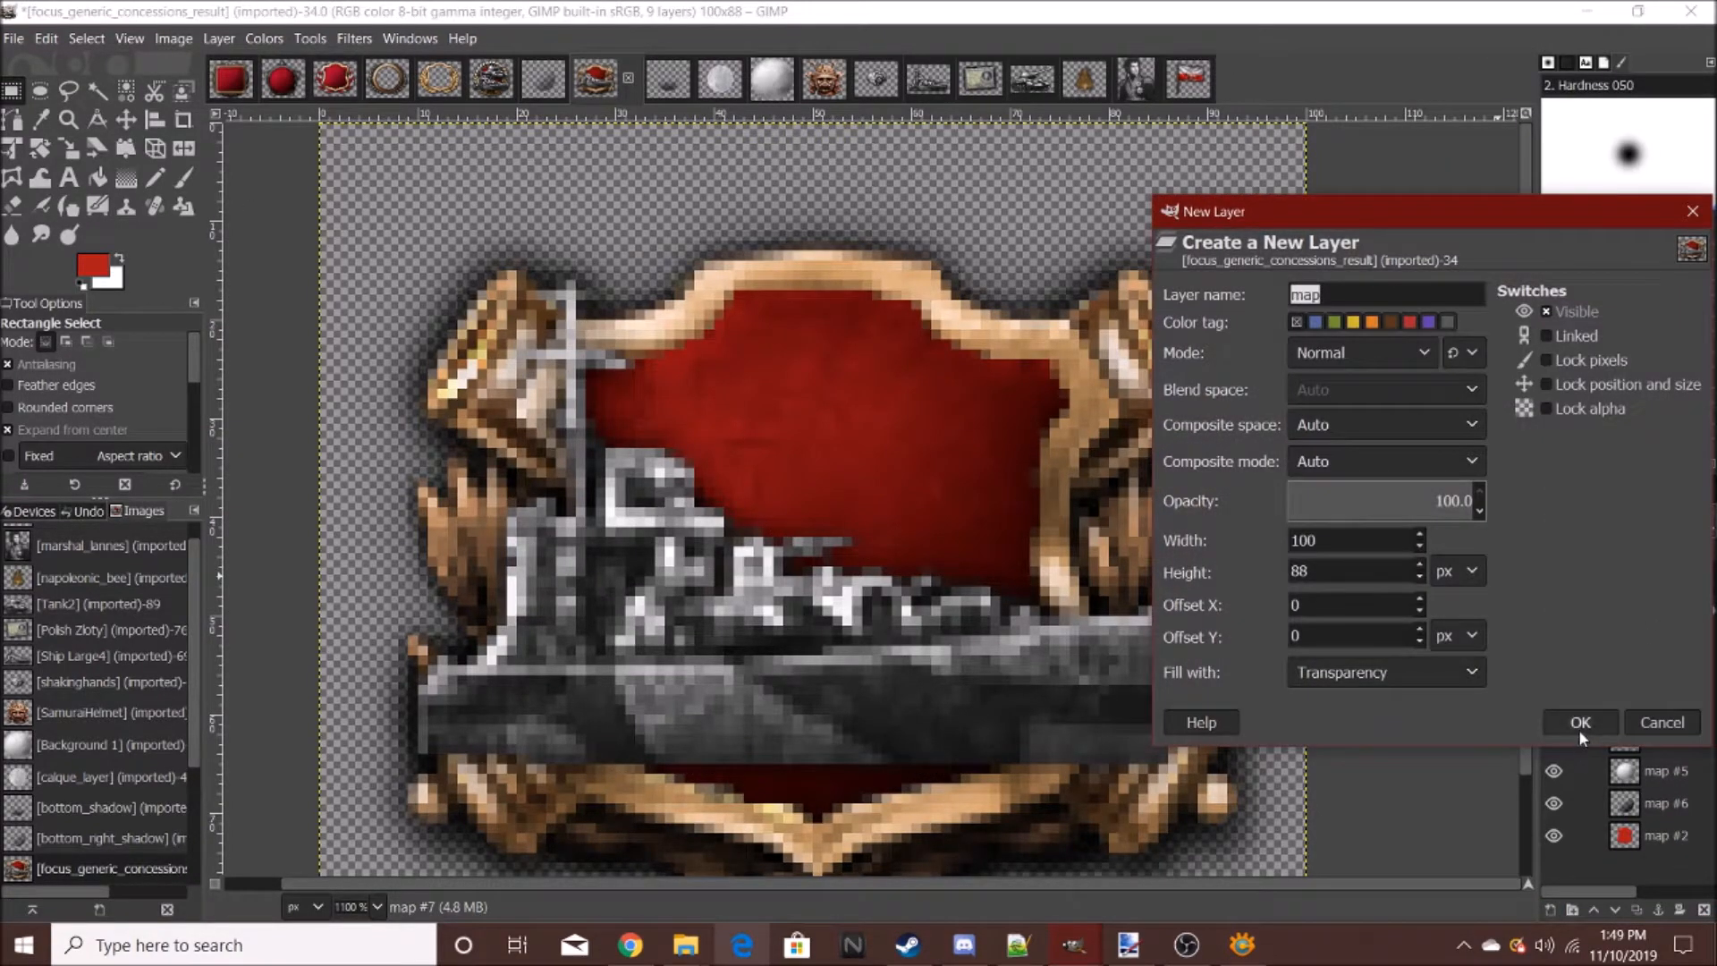
{"action": "left_click", "coordinate": [1581, 722]}
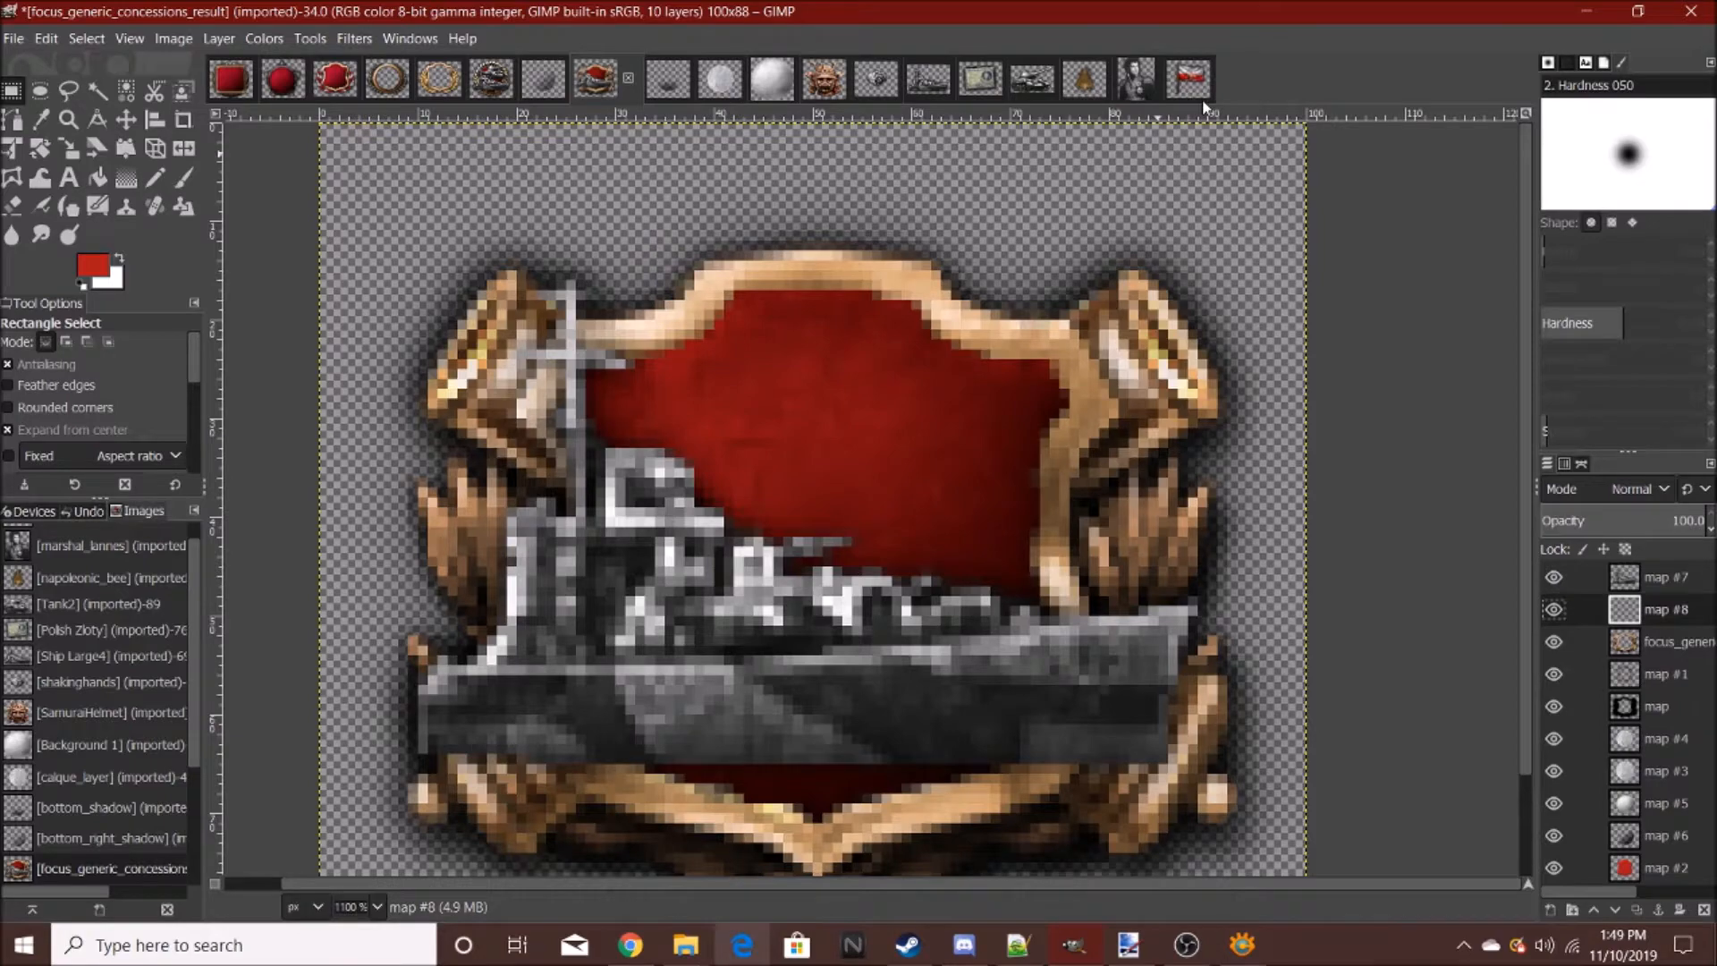
{"action": "left_click", "coordinate": [1190, 79]}
{"action": "key", "text": "ctrl+c"}
{"action": "left_click", "coordinate": [593, 85]}
{"action": "key", "text": "ctrl+v"}
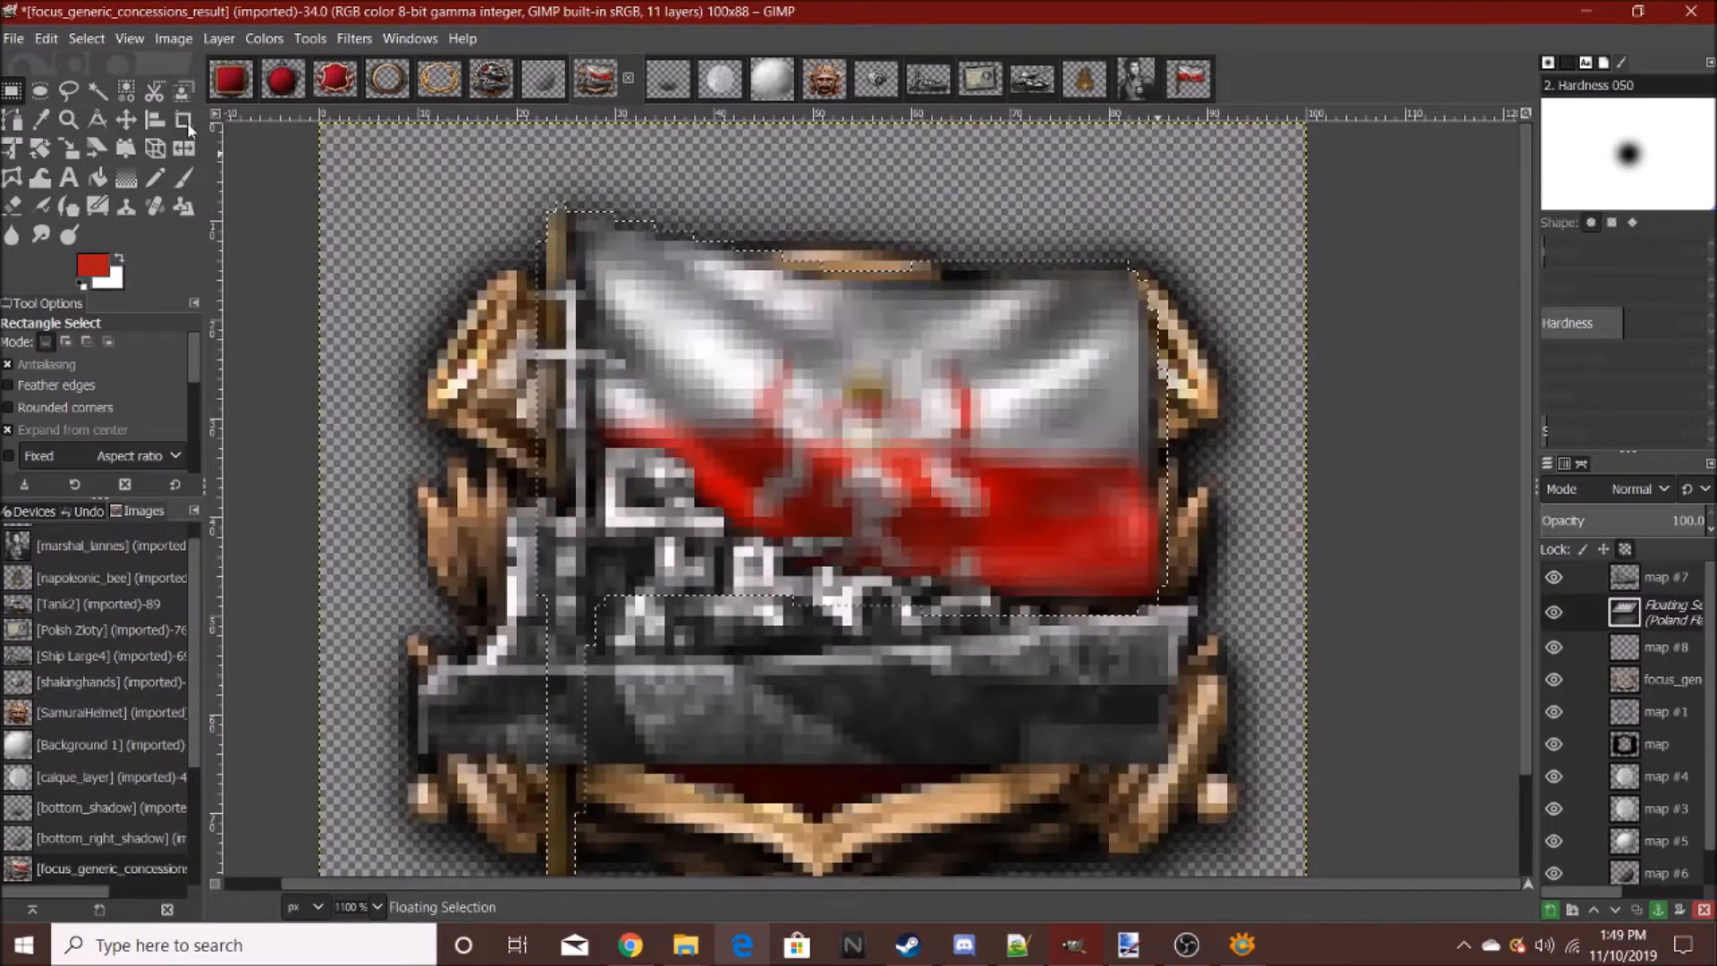
- Scale the flag to 74 × 65 px, place it at the shield's upper right behind the ship, and anchor it
{"action": "left_click", "coordinate": [68, 150]}
{"action": "left_click", "coordinate": [524, 558]}
{"action": "left_click_drag", "start_coordinate": [529, 687], "coordinate": [856, 539]}
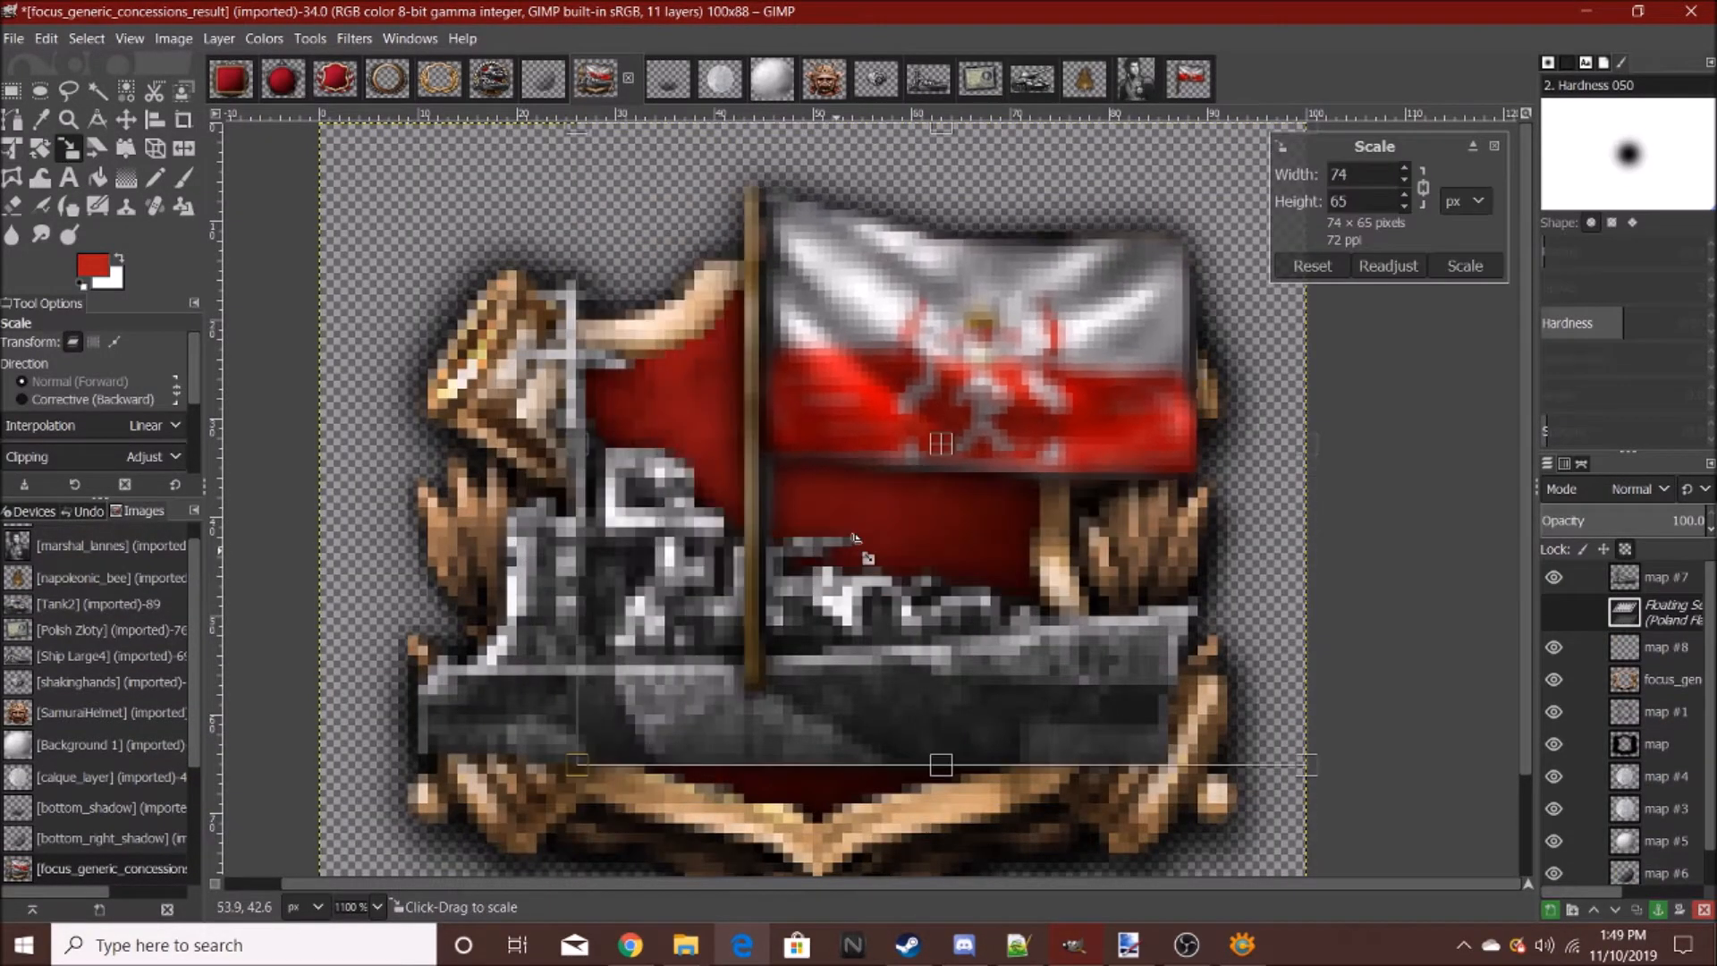
{"action": "left_click", "coordinate": [1466, 265]}
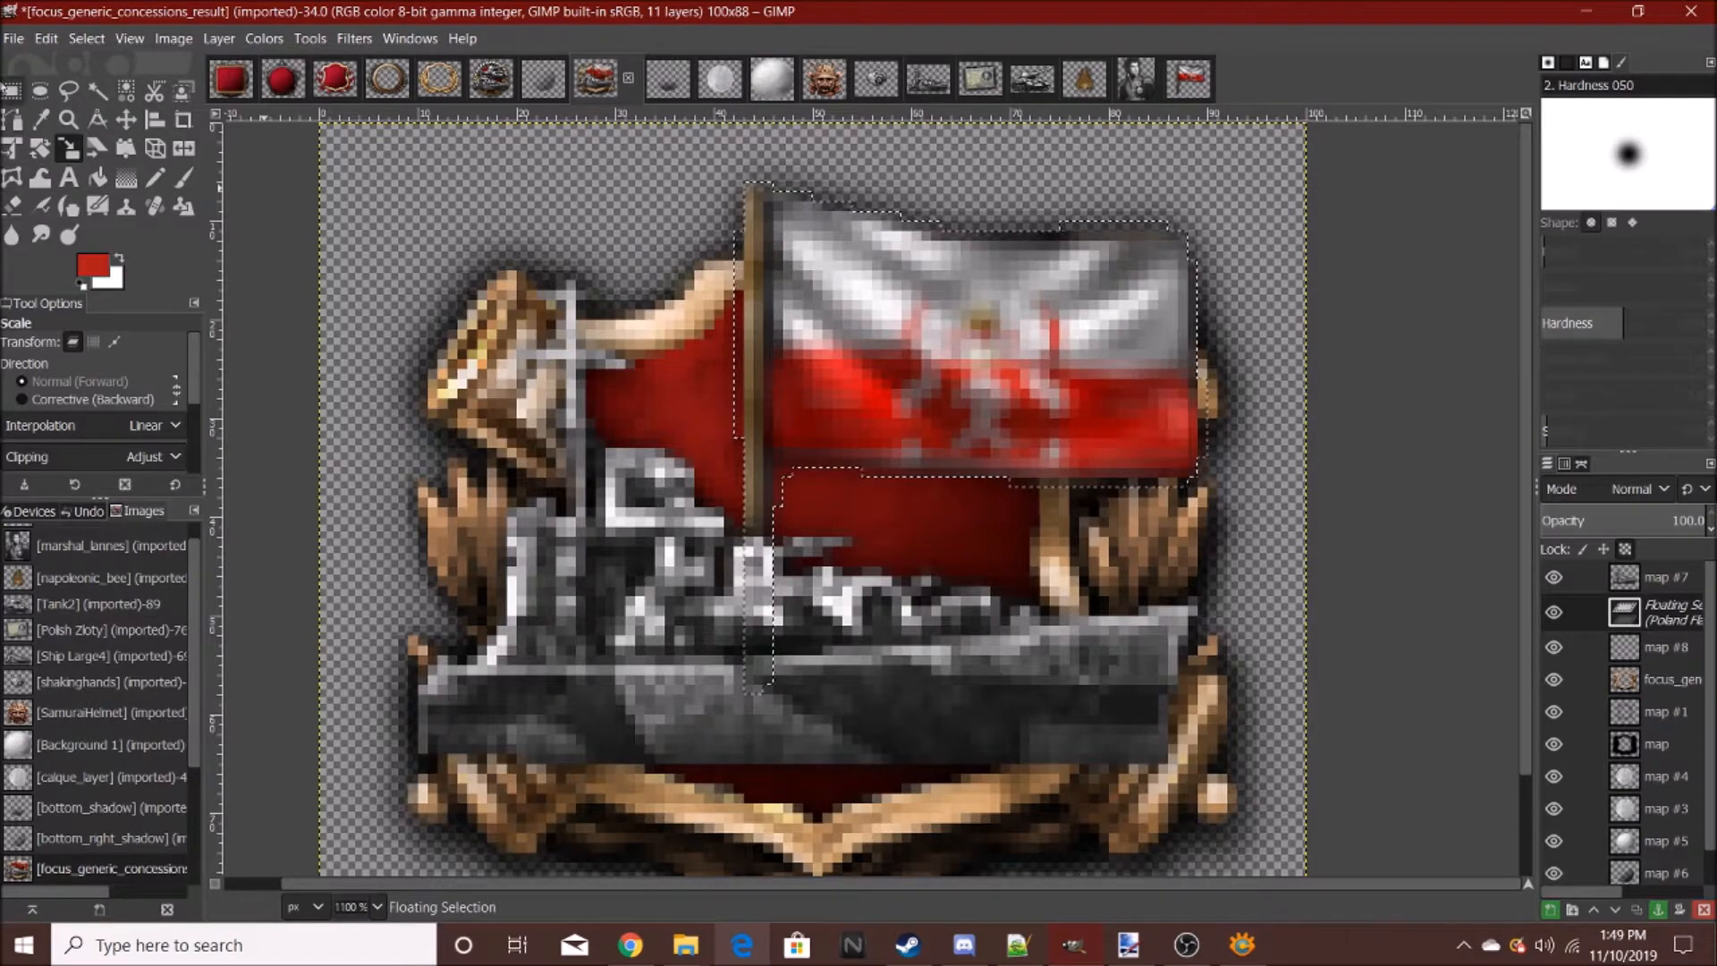
{"action": "key", "text": "ctrl+h"}
{"action": "key", "text": "r"}
{"action": "scroll", "coordinate": [1109, 485], "scroll_direction": "down", "scroll_amount": 6}
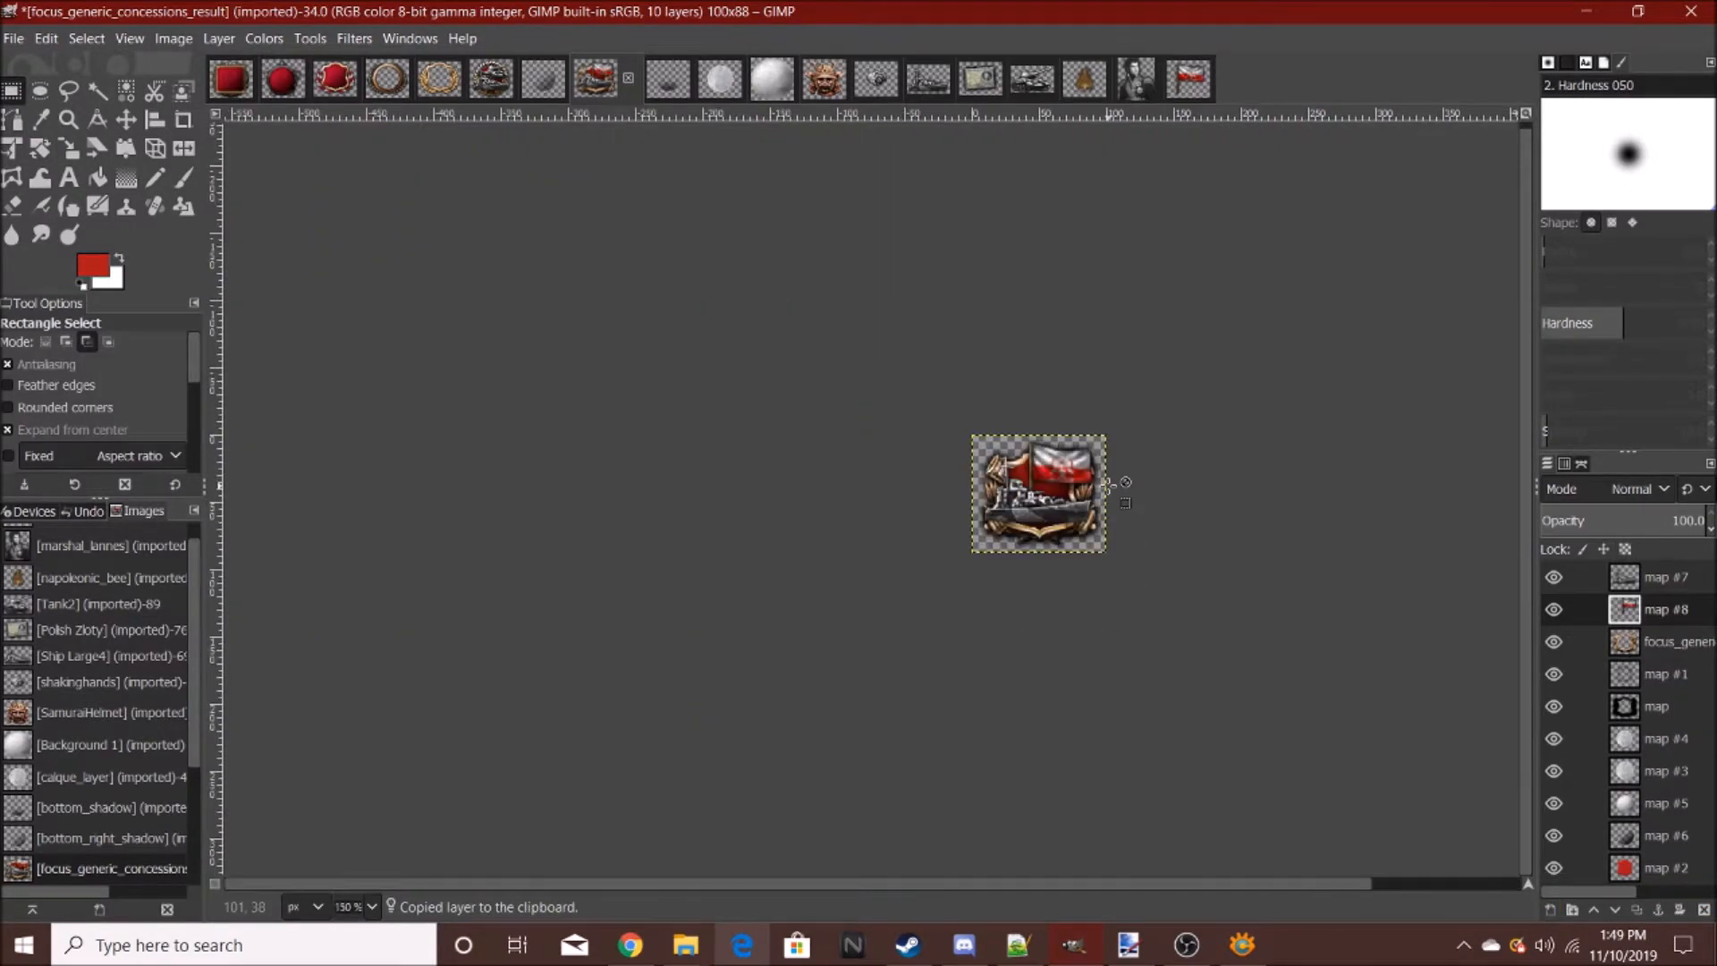
{"action": "scroll", "coordinate": [1109, 486], "scroll_direction": "up", "scroll_amount": 5}
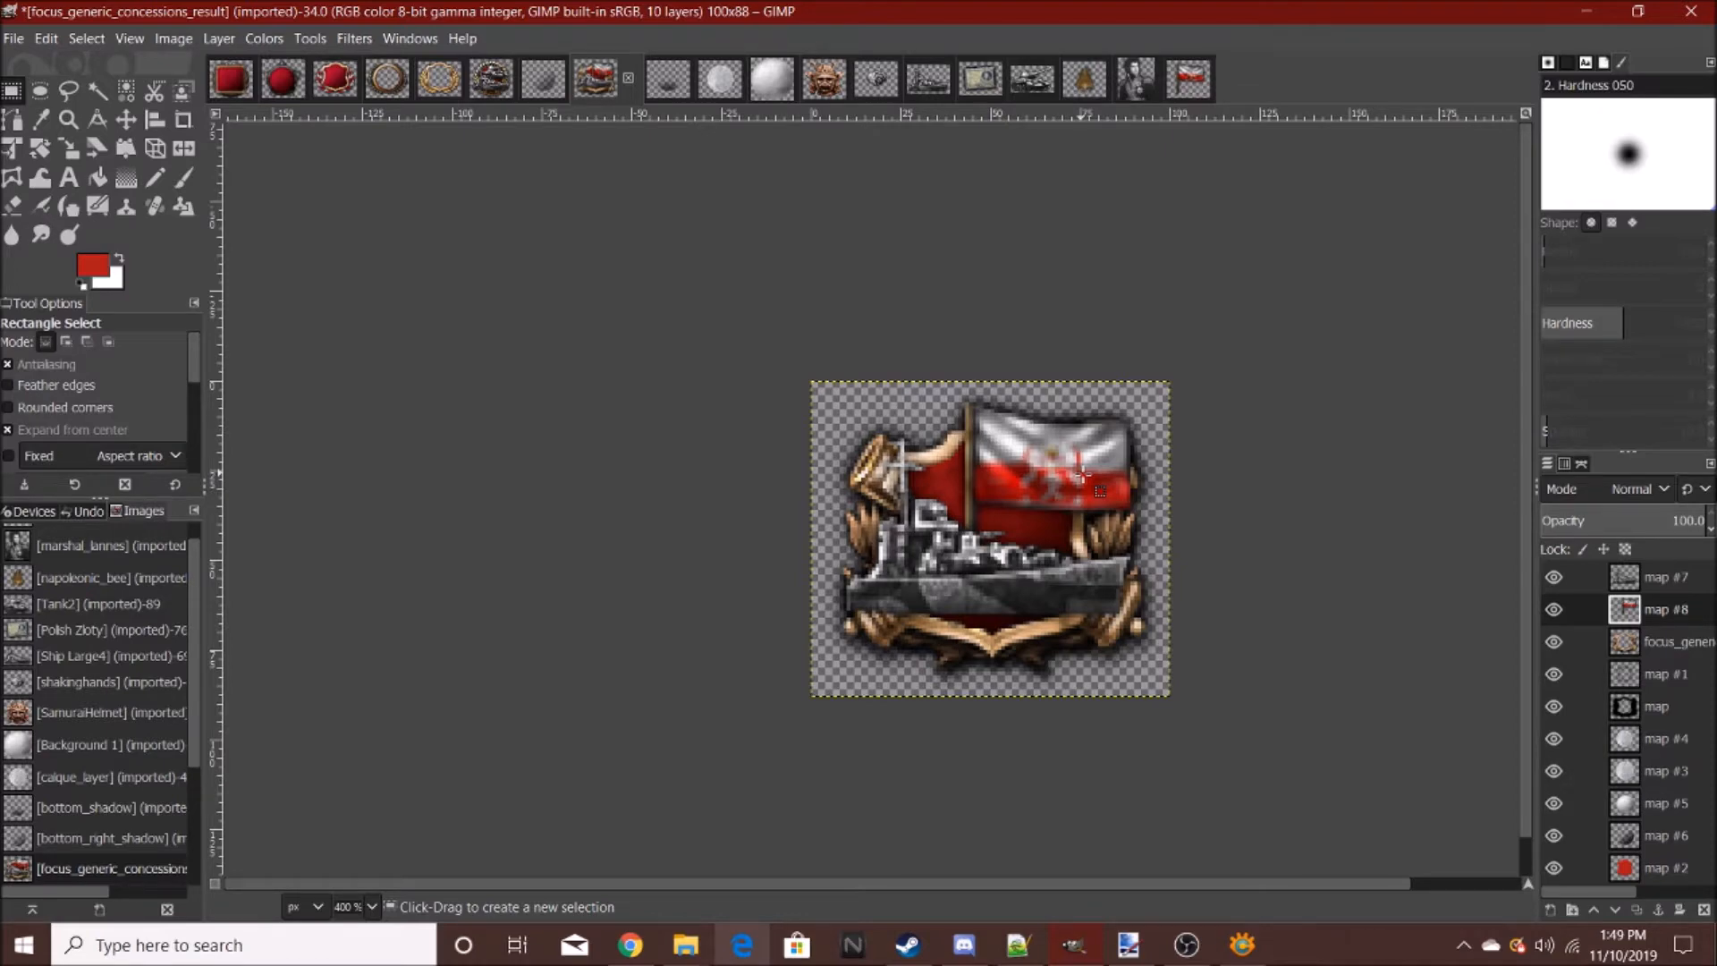
{"action": "scroll", "coordinate": [1077, 398], "scroll_direction": "down", "scroll_amount": 5}
{"action": "scroll", "coordinate": [1141, 371], "scroll_direction": "up", "scroll_amount": 6}
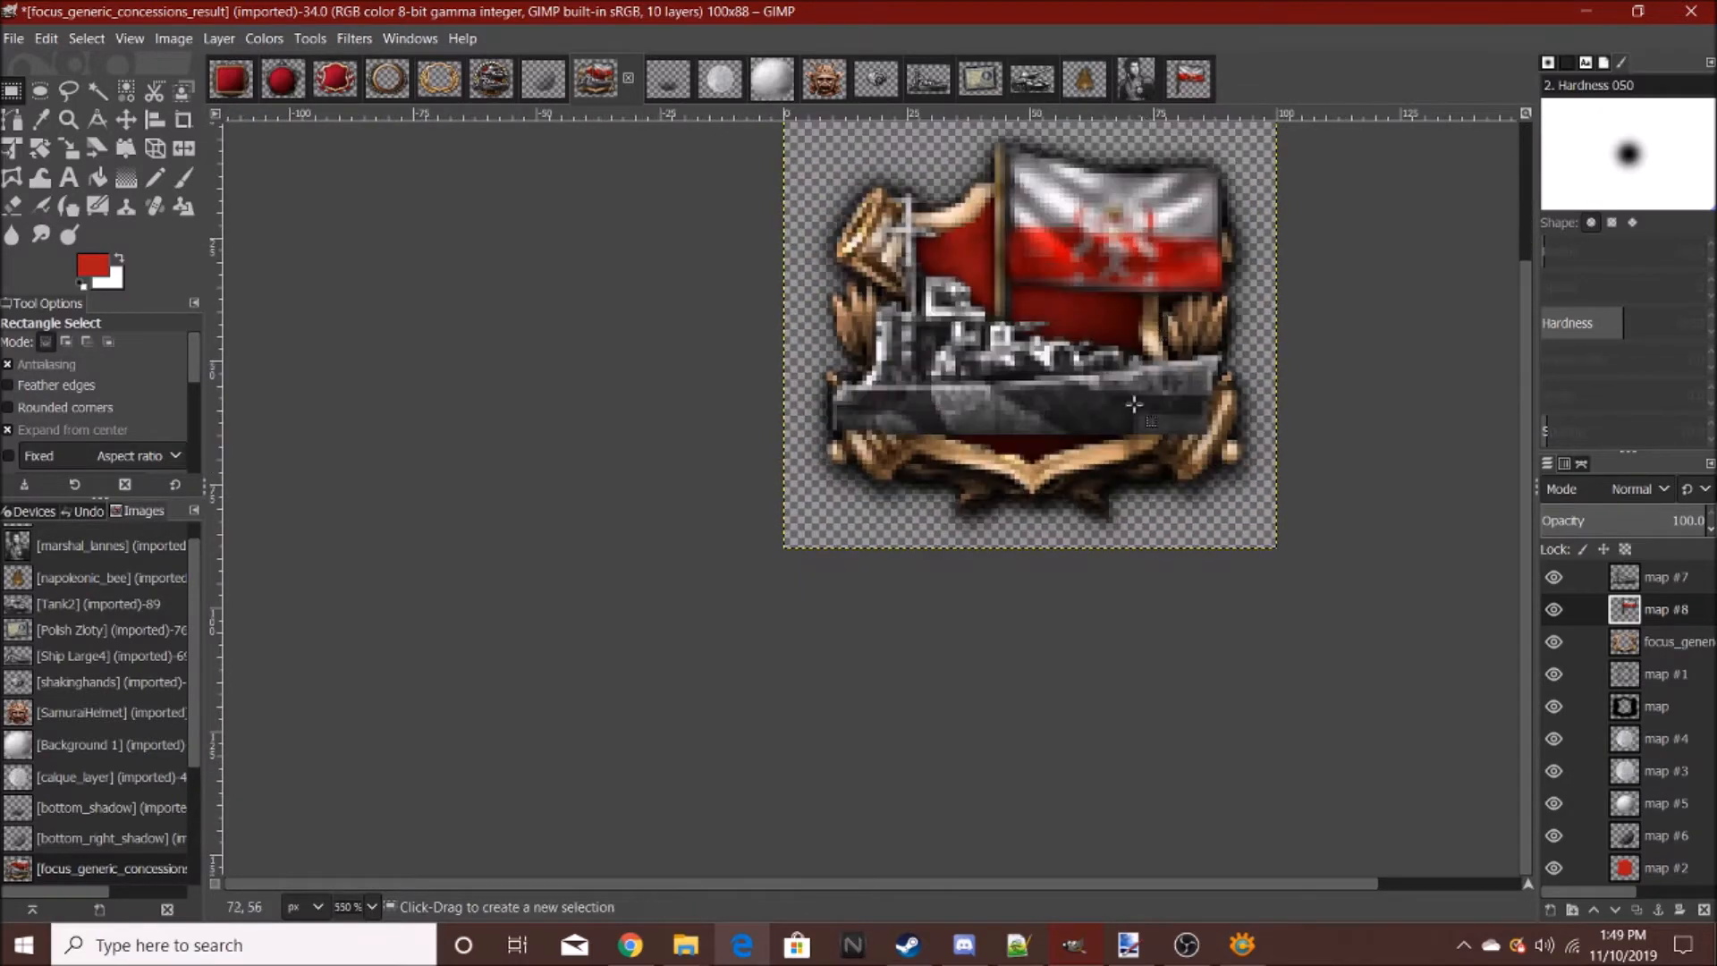
- Look through the frame images in the backgrounds folder, and examine the shield icon with ship and flag at different magnifications
{"action": "left_click", "coordinate": [685, 944]}
{"action": "left_click", "coordinate": [629, 901]}
{"action": "scroll", "coordinate": [941, 501], "scroll_direction": "up", "scroll_amount": 10}
{"action": "scroll", "coordinate": [948, 505], "scroll_direction": "up", "scroll_amount": 8}
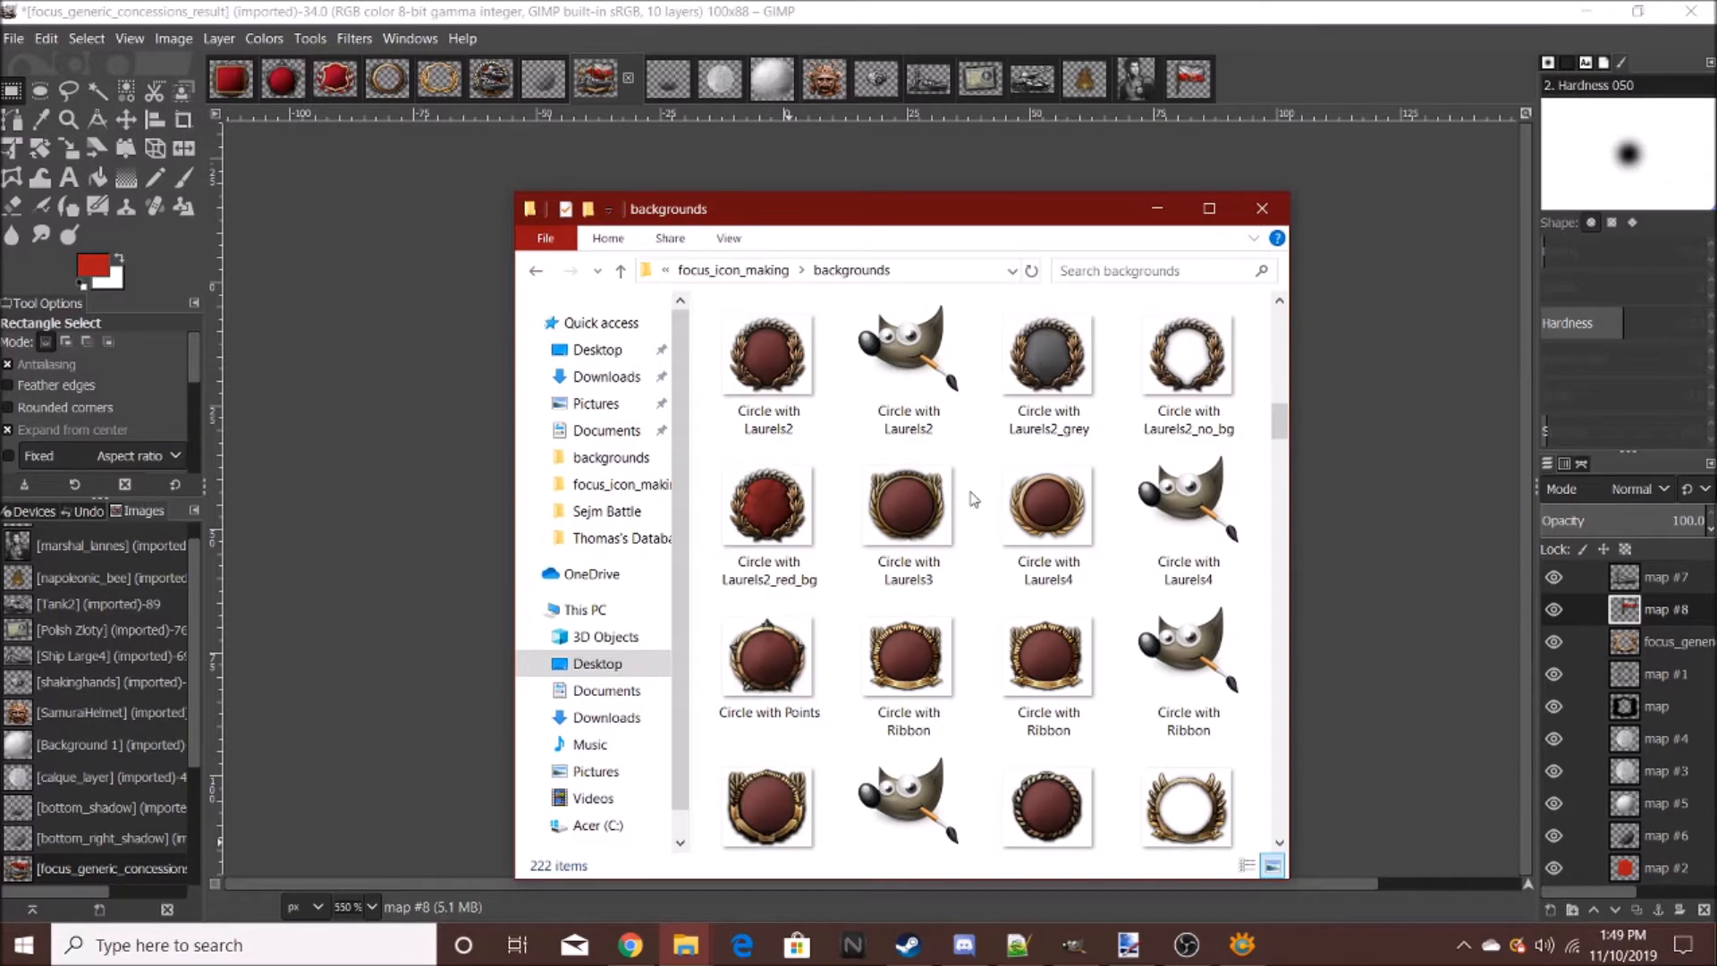
{"action": "scroll", "coordinate": [1020, 627], "scroll_direction": "down", "scroll_amount": 5}
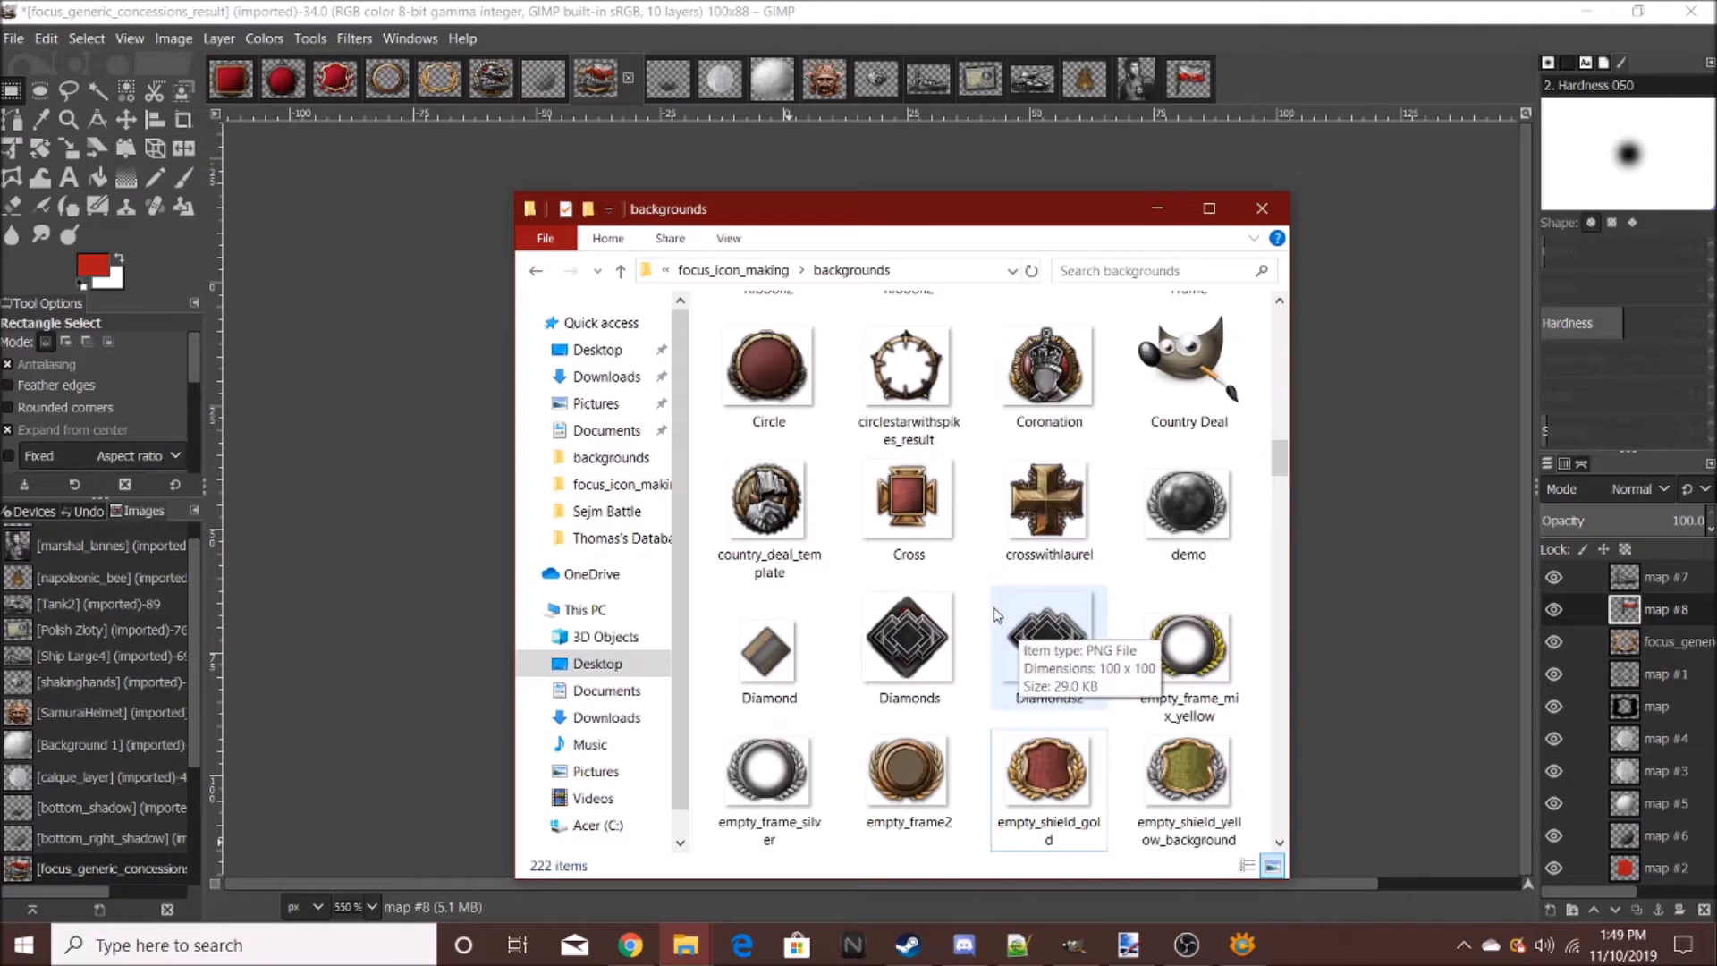
{"action": "left_click", "coordinate": [383, 543]}
{"action": "scroll", "coordinate": [1140, 478], "scroll_direction": "down", "scroll_amount": 5}
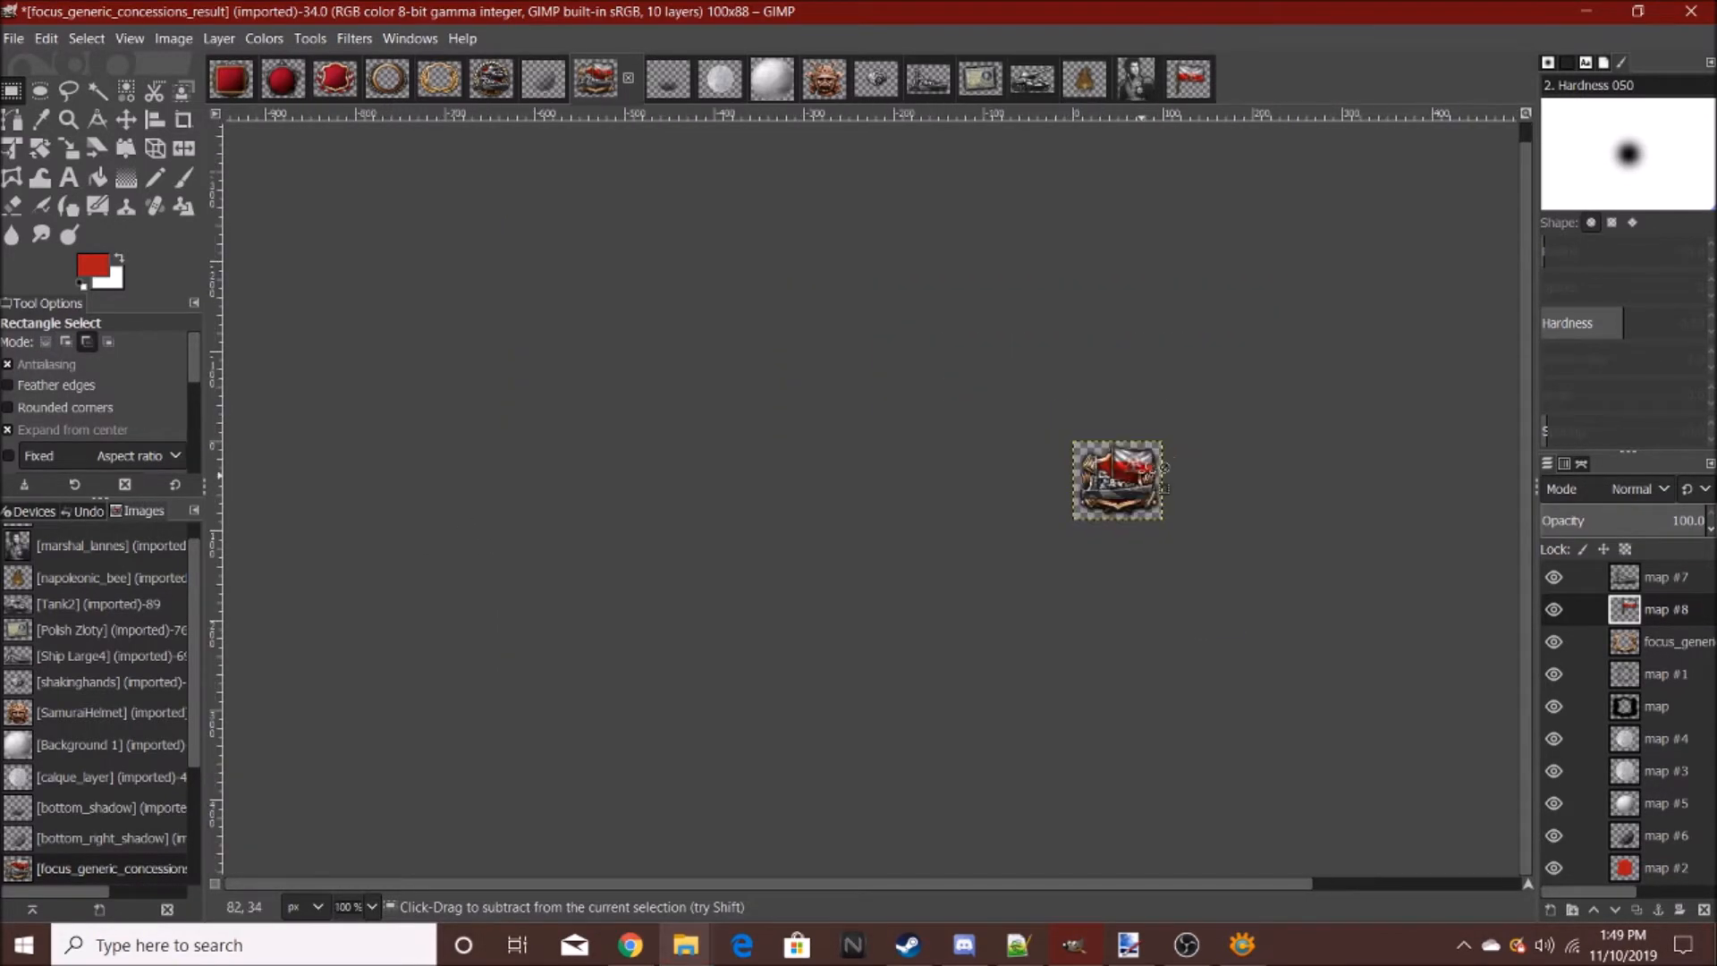
{"action": "scroll", "coordinate": [1160, 472], "scroll_direction": "up", "scroll_amount": 5}
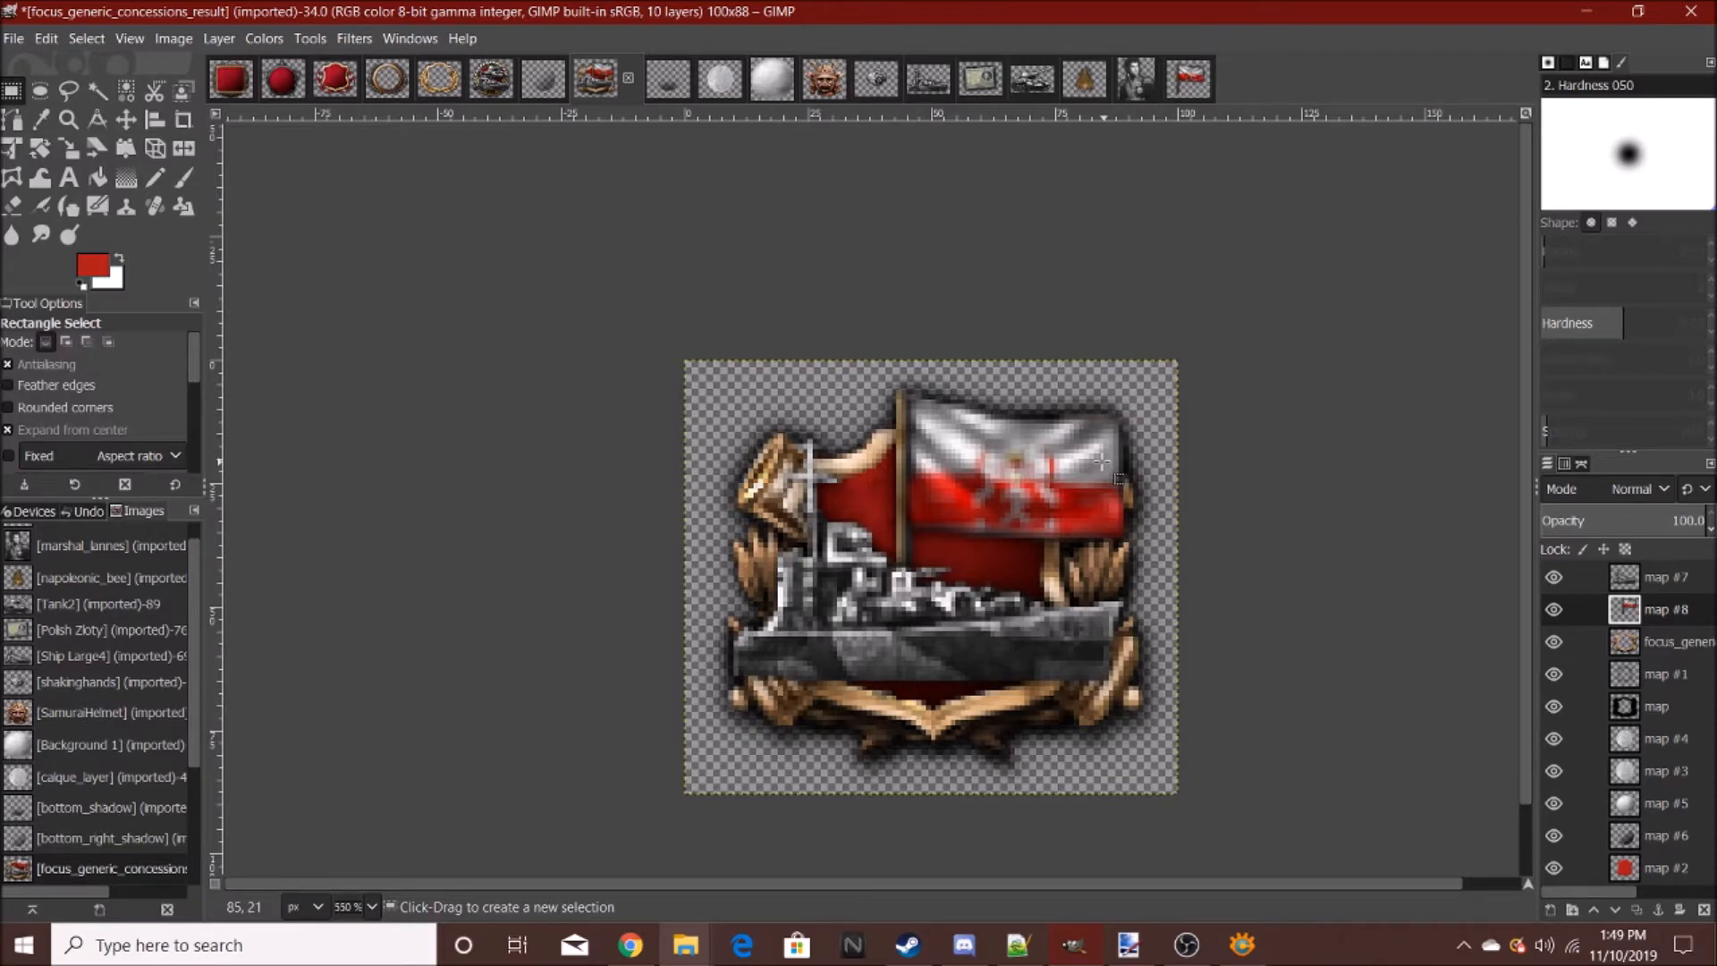
{"action": "scroll", "coordinate": [1102, 537], "scroll_direction": "down", "scroll_amount": 5}
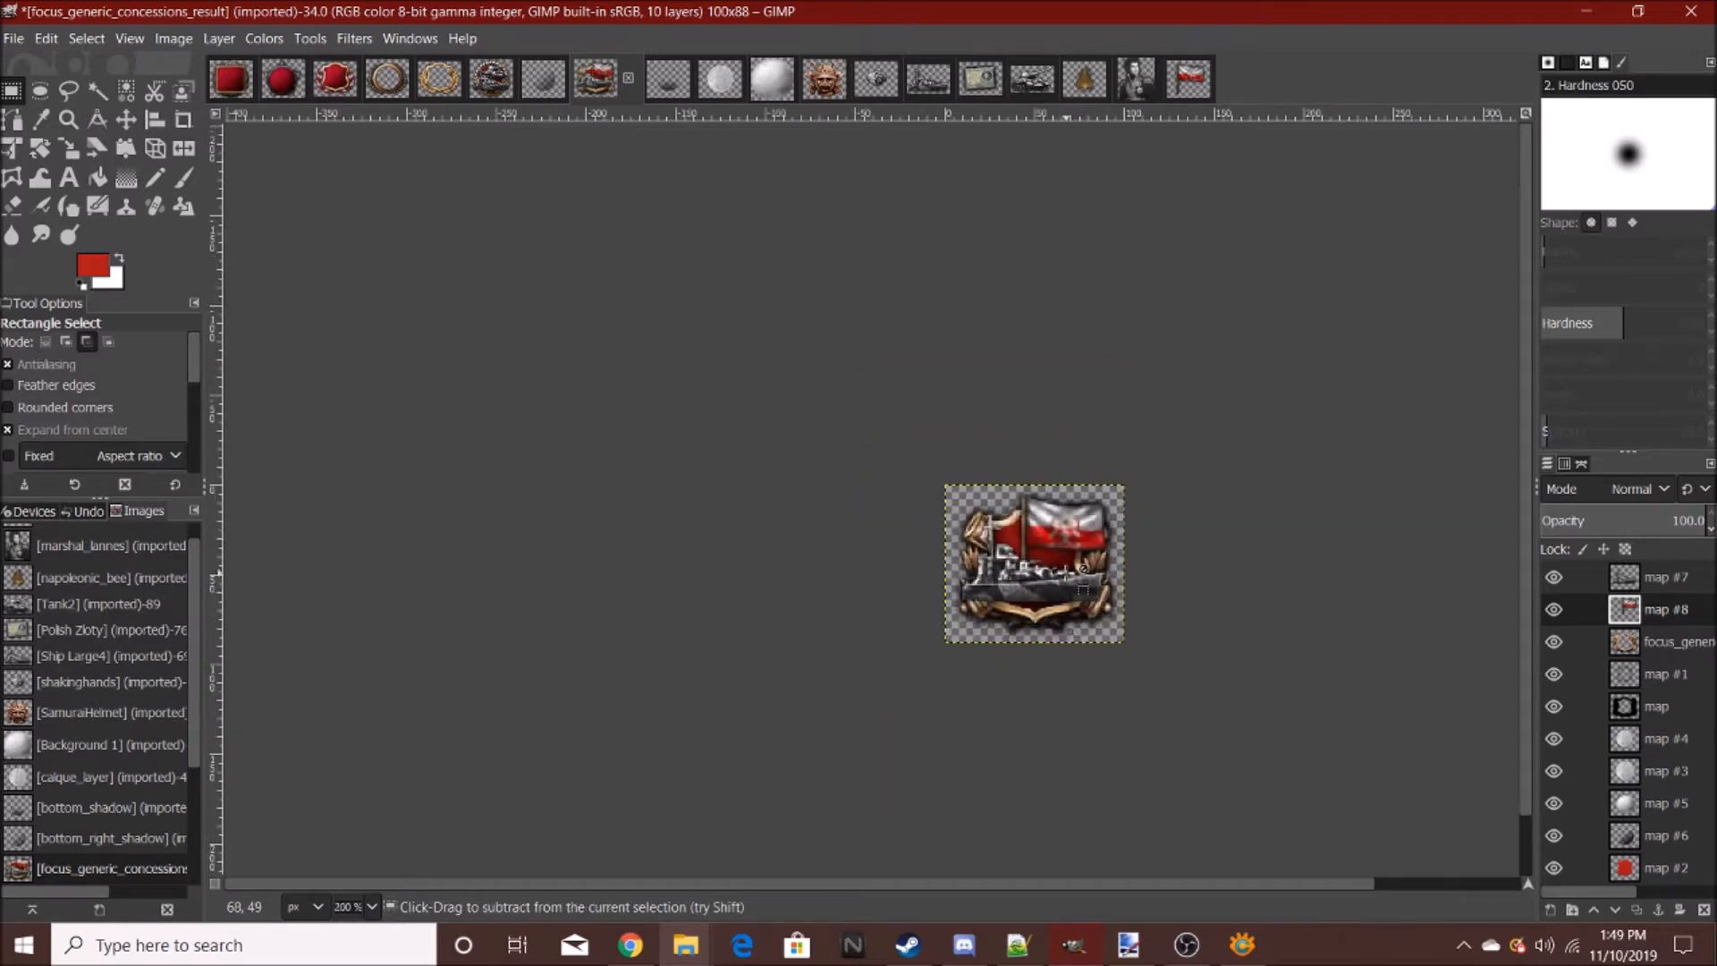
{"action": "scroll", "coordinate": [1102, 543], "scroll_direction": "up", "scroll_amount": 6}
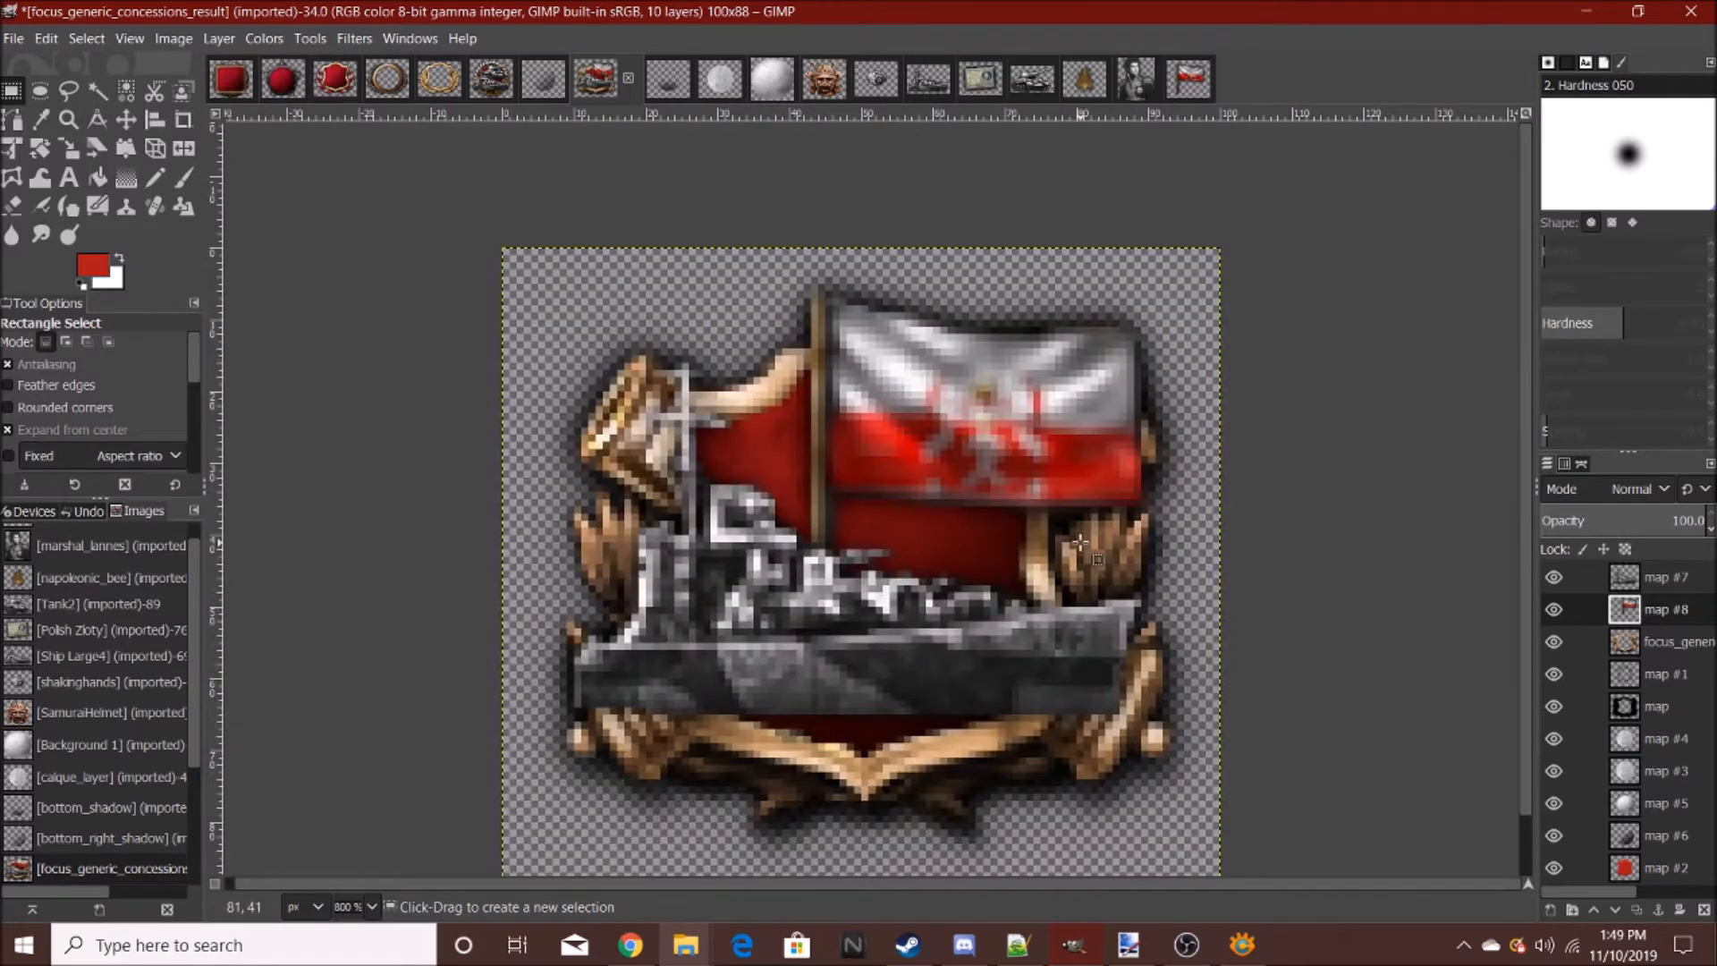